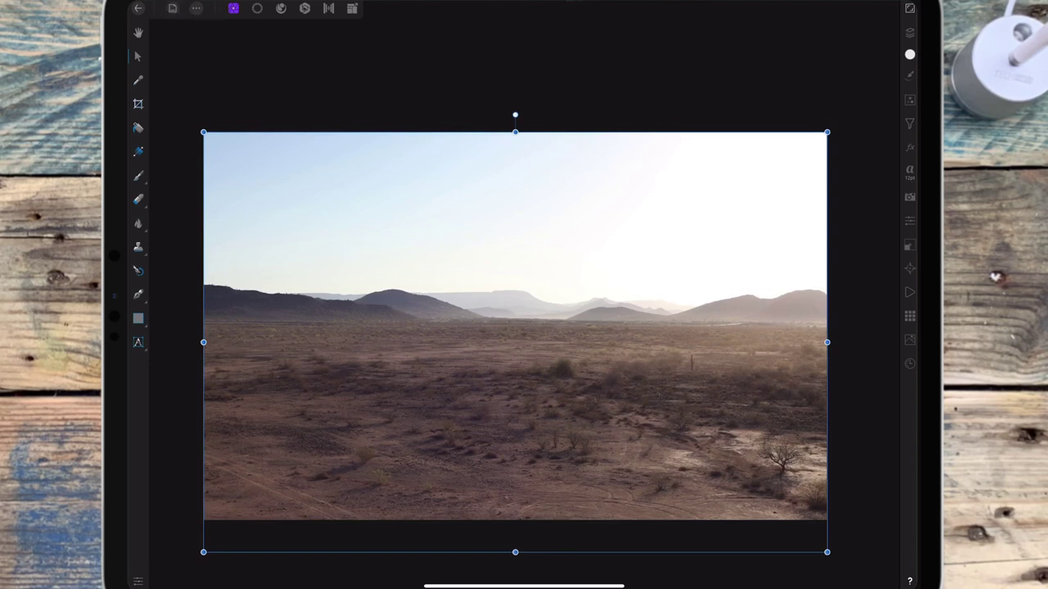
- Place the storm-cloud photo from Photos and scale it to span the desert sky
left_click(195, 8)
left_click(215, 94)
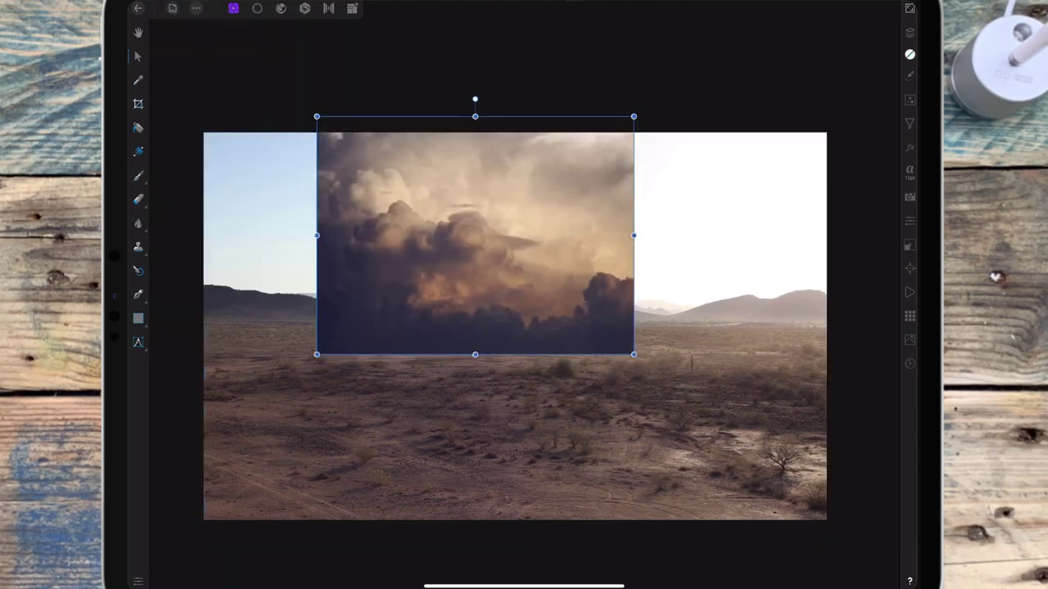
left_click_drag(317, 355, 259, 416)
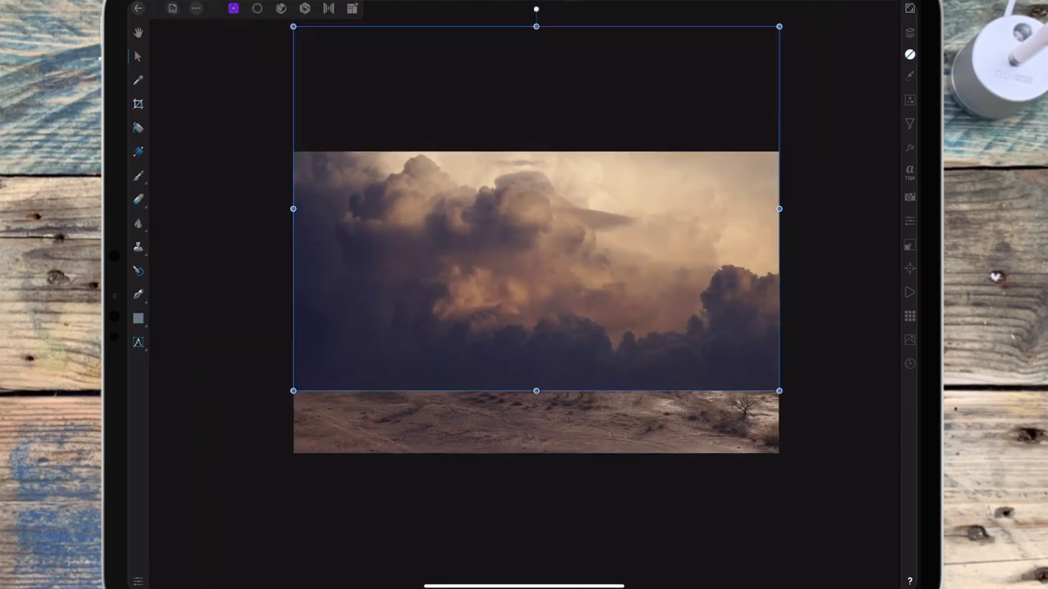
mouse_move(519, 27)
left_mouse_down()
mouse_move(508, 41)
mouse_move(509, 106)
left_mouse_up()
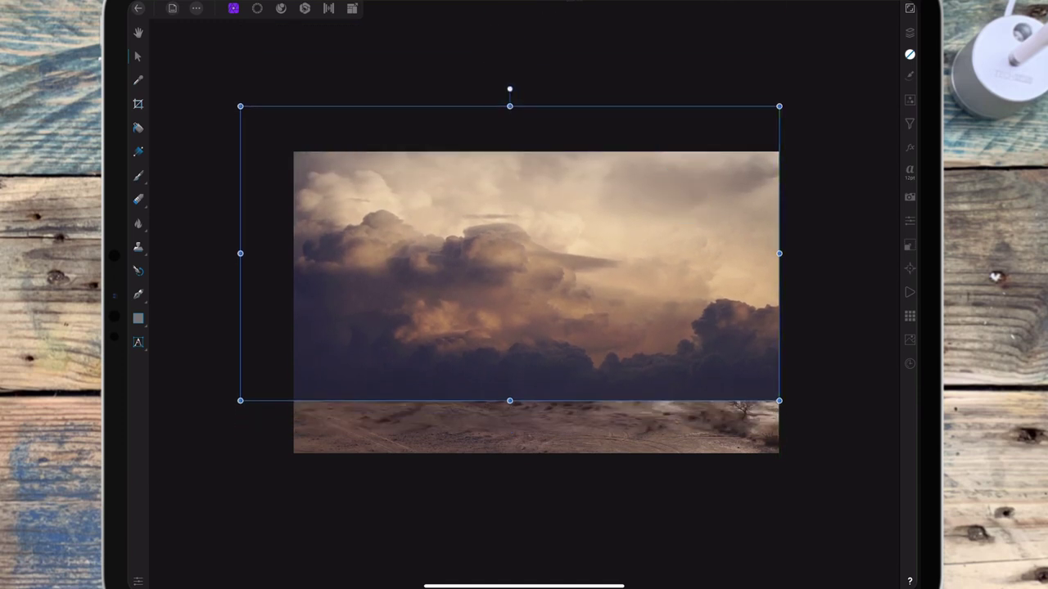
left_click(910, 32)
left_click(868, 52)
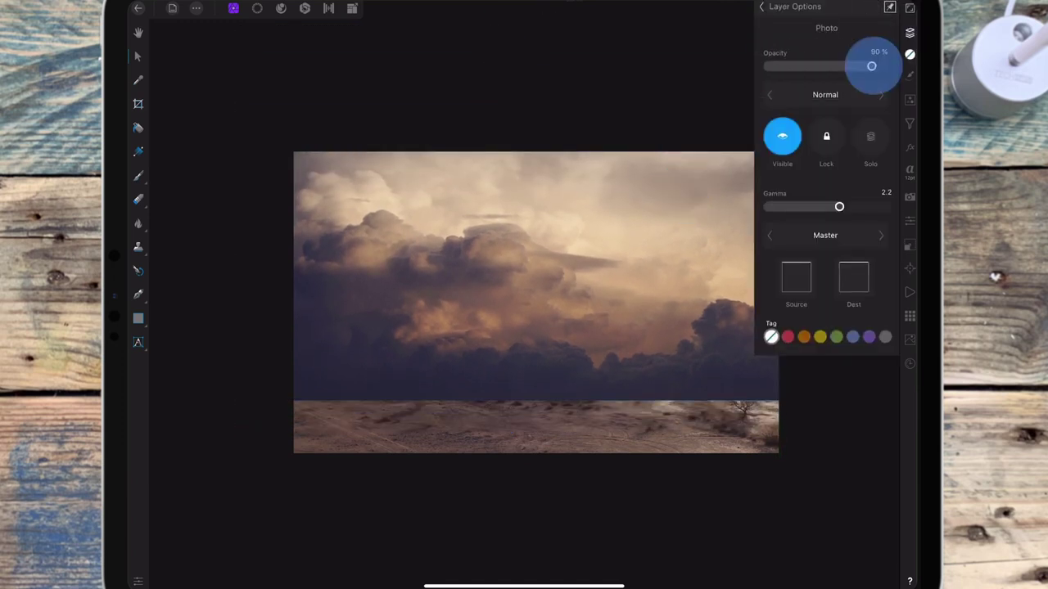
- Set the cloud layer to 89% opacity, trim its top edge and nudge it slightly up
mouse_move(873, 65)
left_mouse_down()
mouse_move(838, 64)
mouse_move(882, 59)
mouse_move(870, 66)
left_mouse_up()
mouse_move(614, 255)
left_mouse_down()
mouse_move(614, 229)
mouse_move(615, 246)
left_mouse_up()
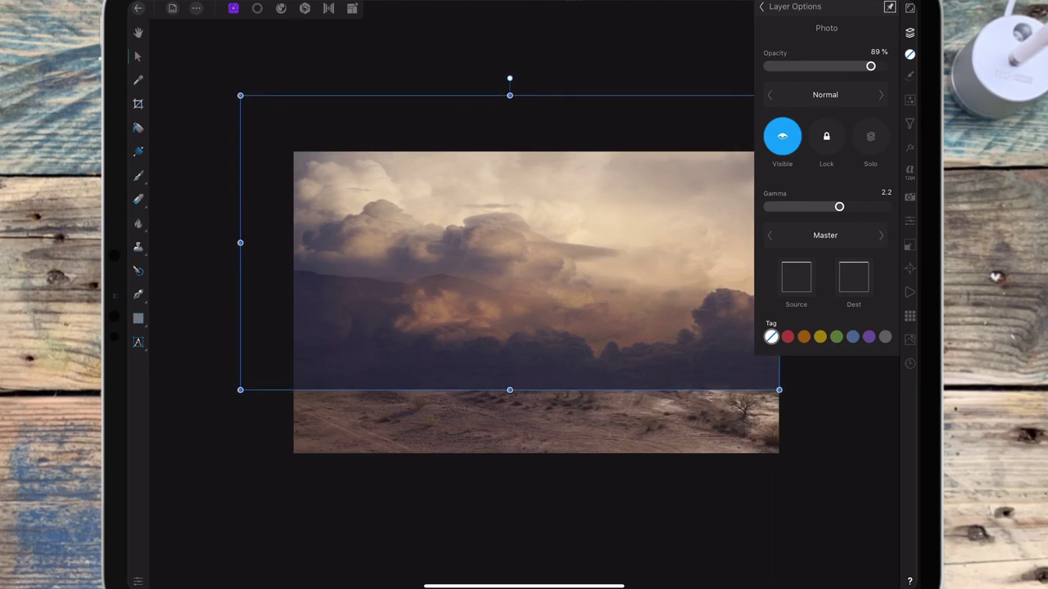
left_click_drag(509, 95, 509, 112)
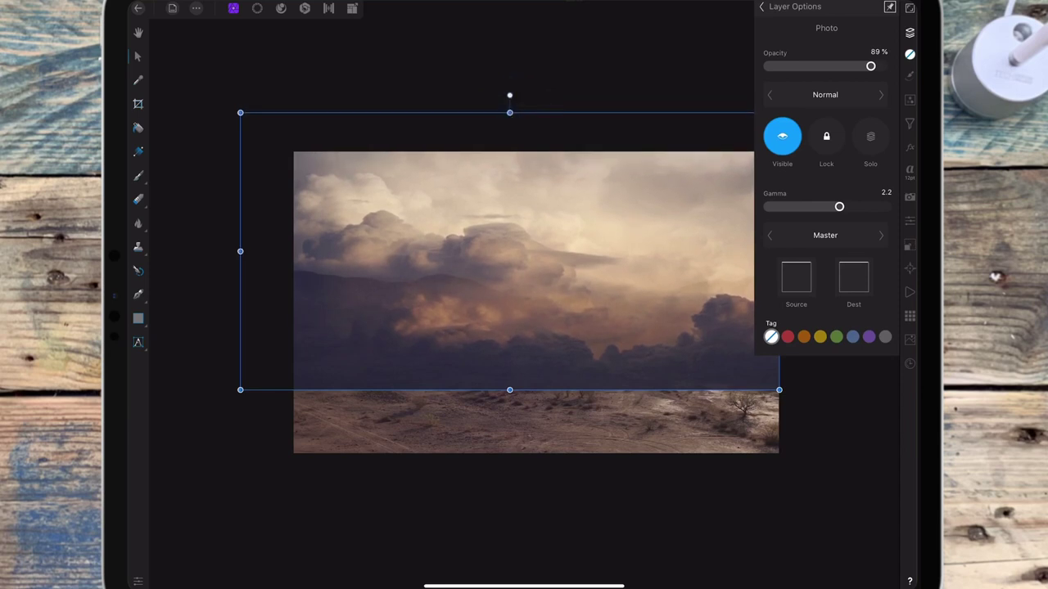
left_click_drag(533, 177, 533, 171)
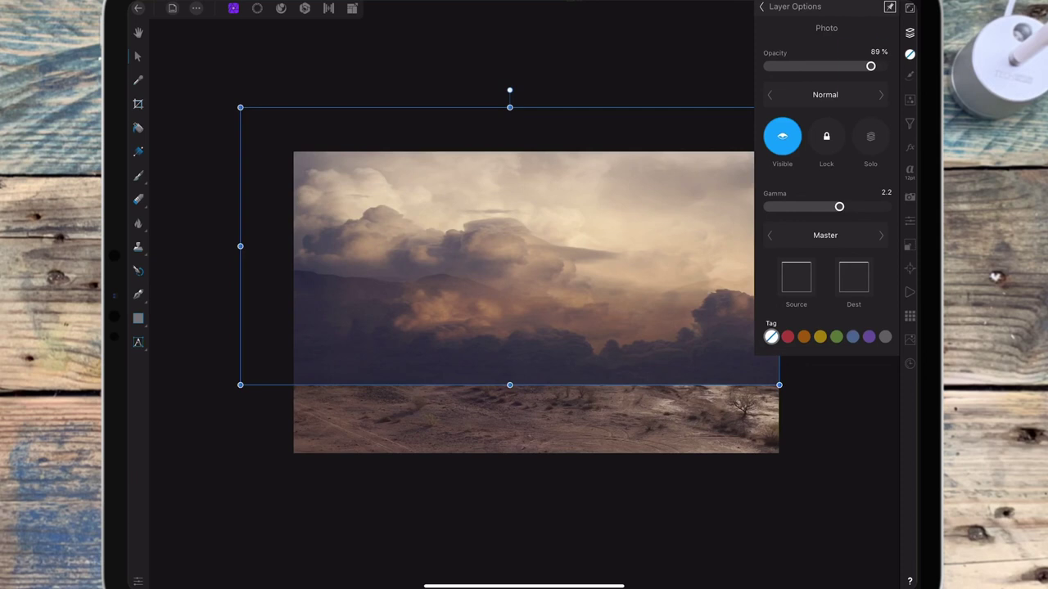
left_click(910, 32)
- Add a mask to the cloud layer and draw a gradient toward the horizon ending in black
left_click(852, 30)
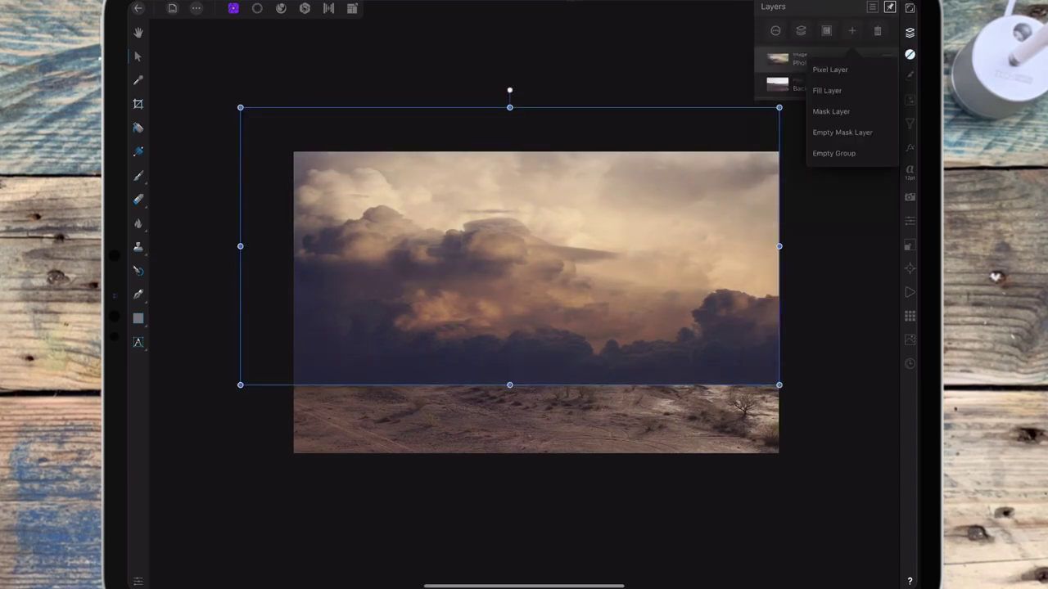
left_click(831, 111)
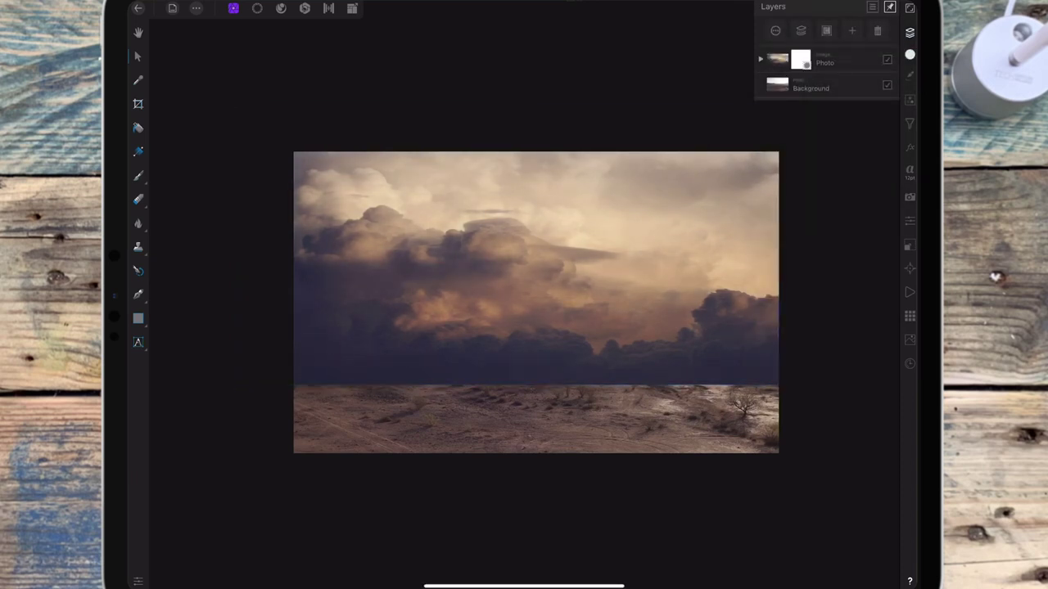
left_click(138, 152)
left_click_drag(524, 177, 558, 302)
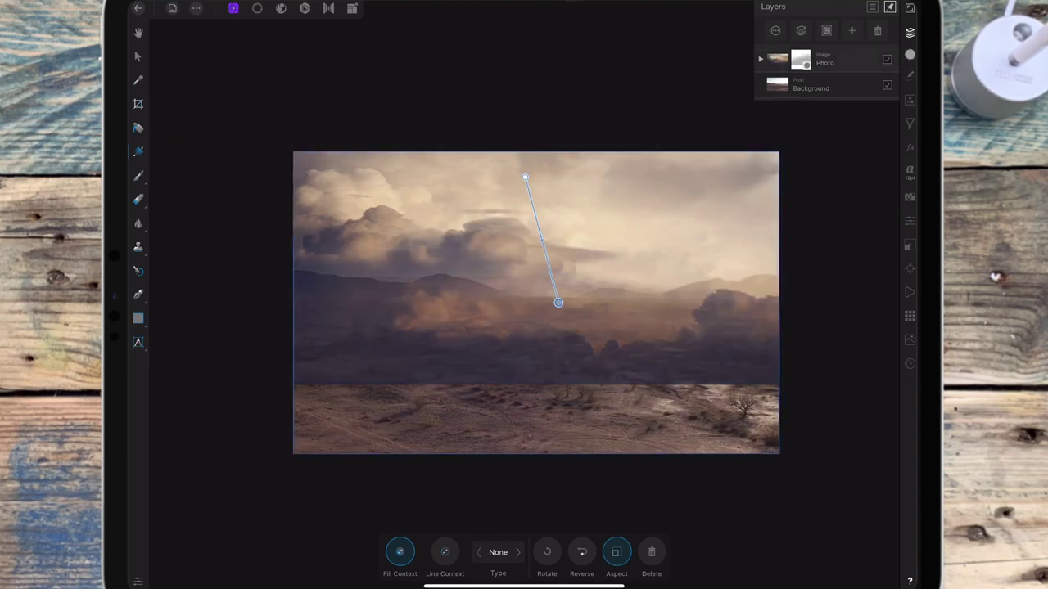
left_click(909, 54)
left_click(817, 271)
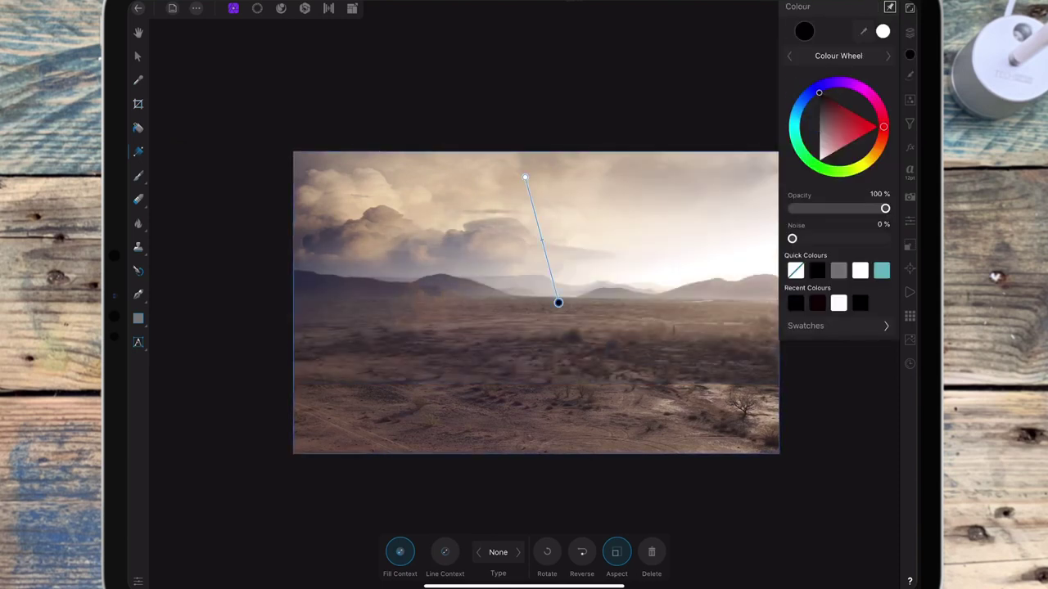
- Adjust the gradient's top stop, midpoint and bottom stop so it ends near the horizon
left_click_drag(525, 177, 518, 166)
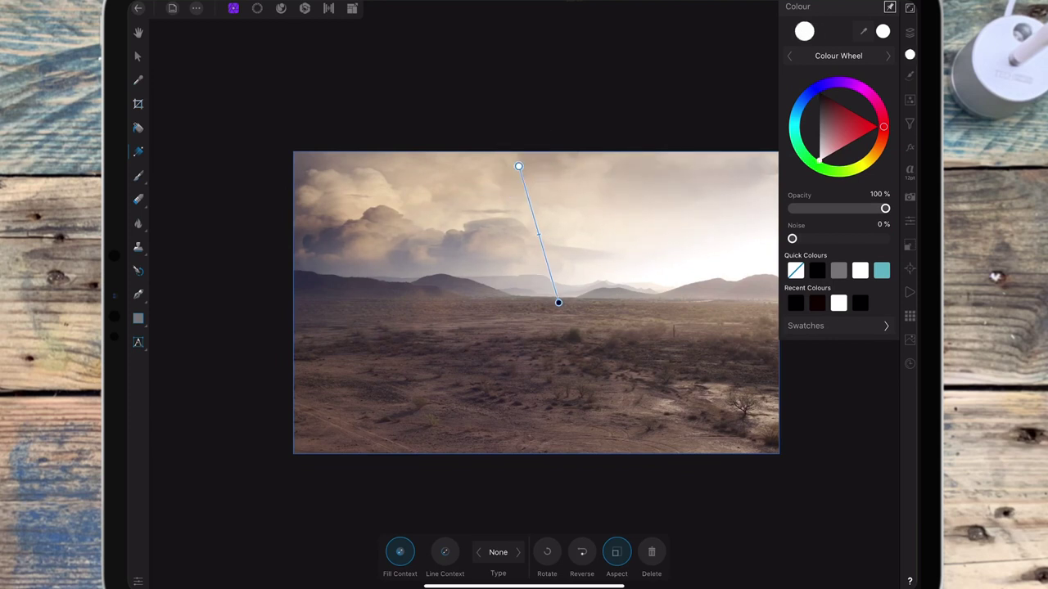
left_click_drag(558, 302, 554, 298)
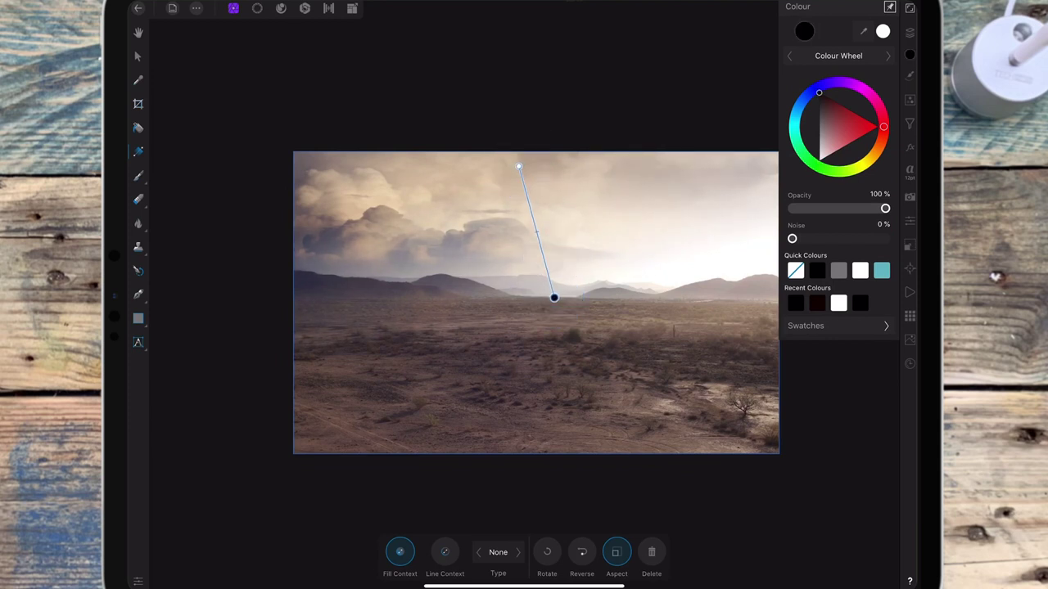
left_click_drag(538, 234, 539, 243)
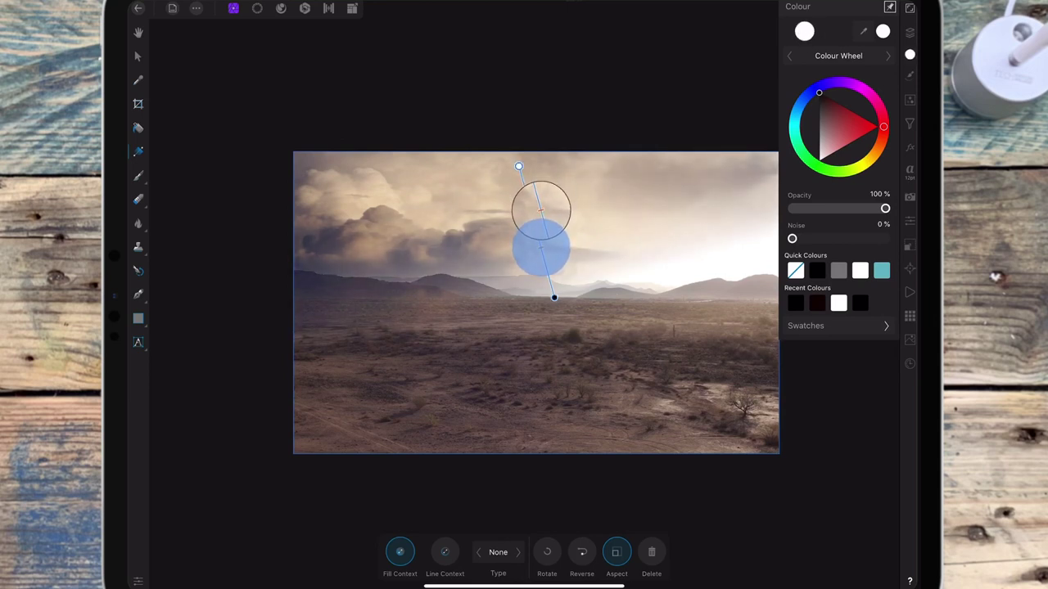
left_click_drag(540, 243, 541, 244)
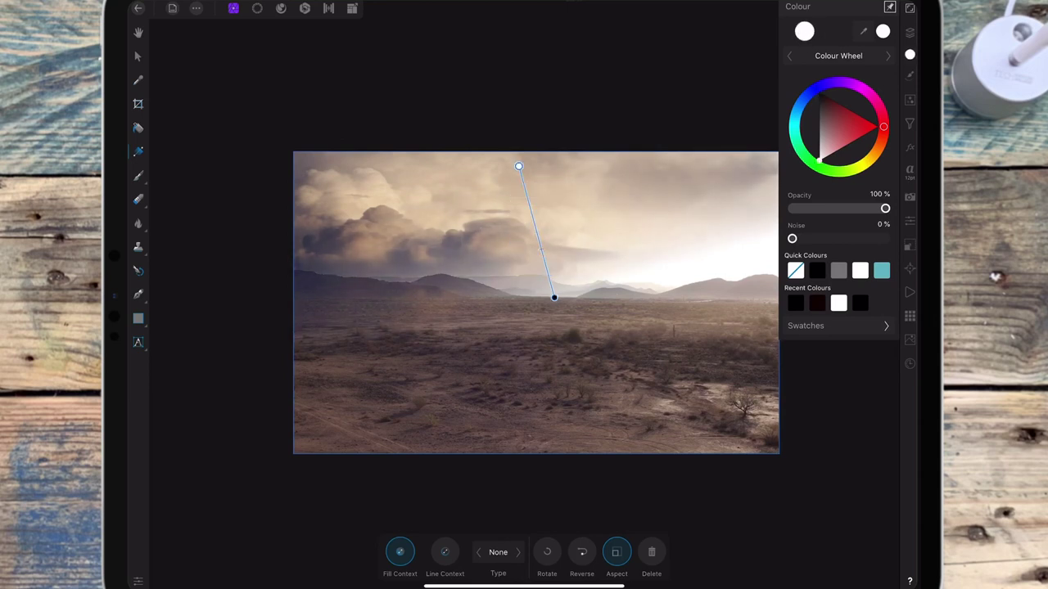
left_click_drag(554, 298, 546, 296)
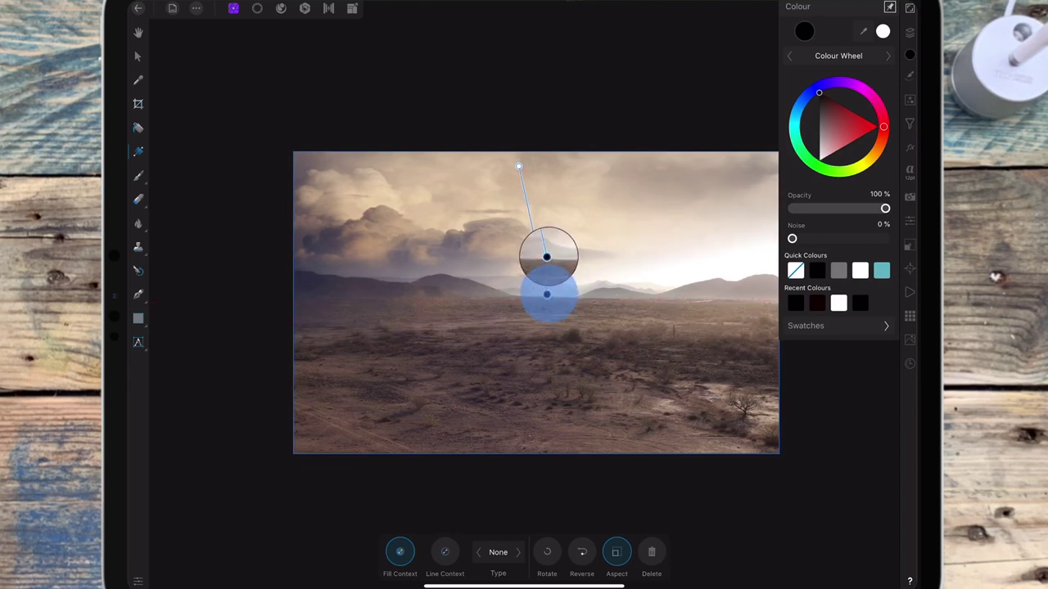
left_click_drag(546, 296, 543, 296)
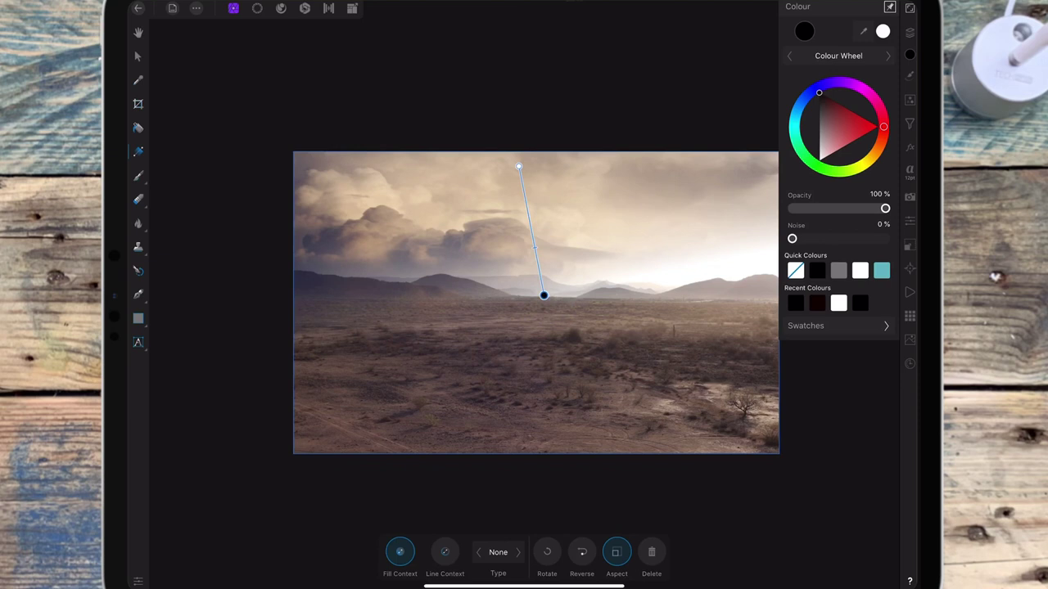
scroll(698, 253, "up", 2)
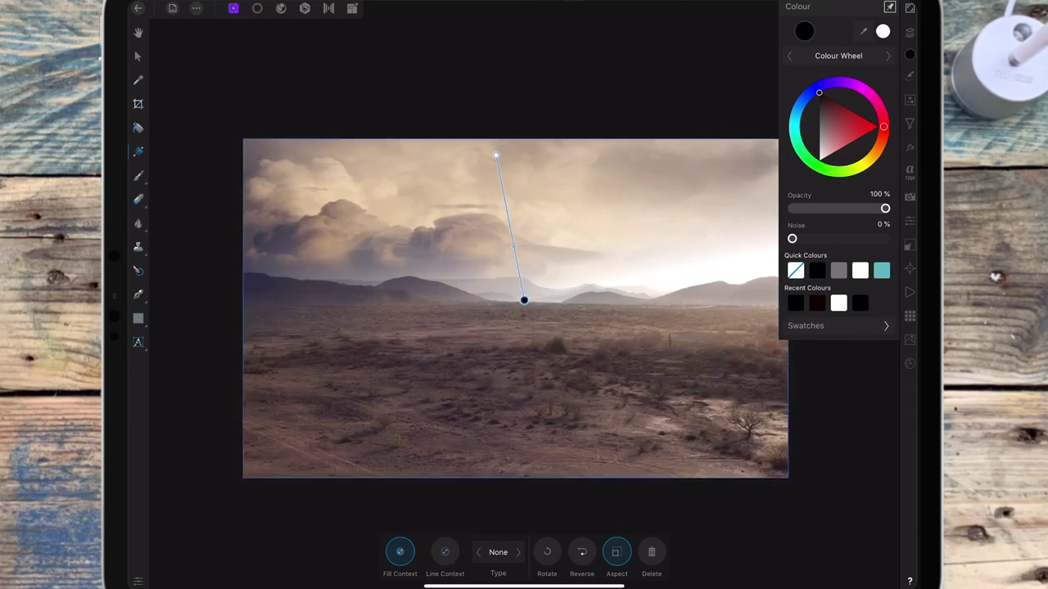
- Run the mask gradient vertically from the image's top edge to the horizon, adjusting its midpoint
left_click_drag(495, 155, 486, 143)
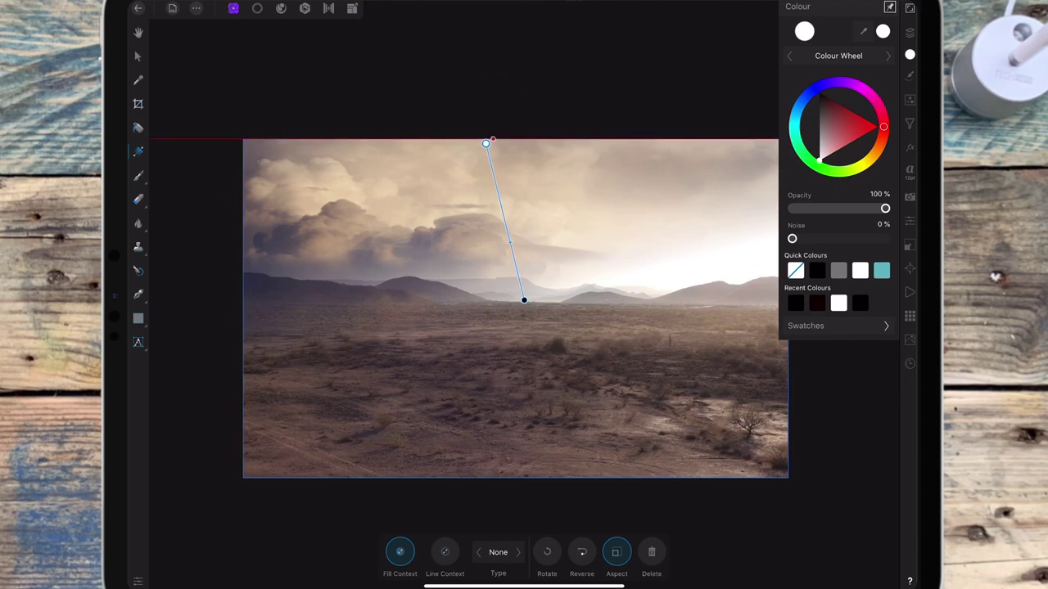
left_click_drag(524, 300, 505, 295)
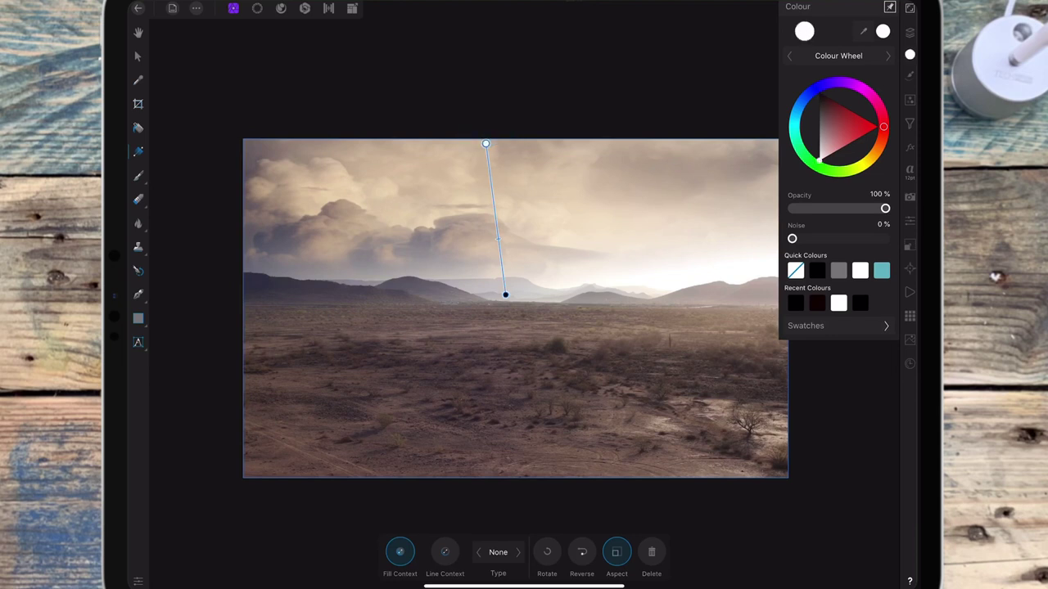
left_click_drag(487, 141, 499, 139)
left_click_drag(506, 295, 528, 297)
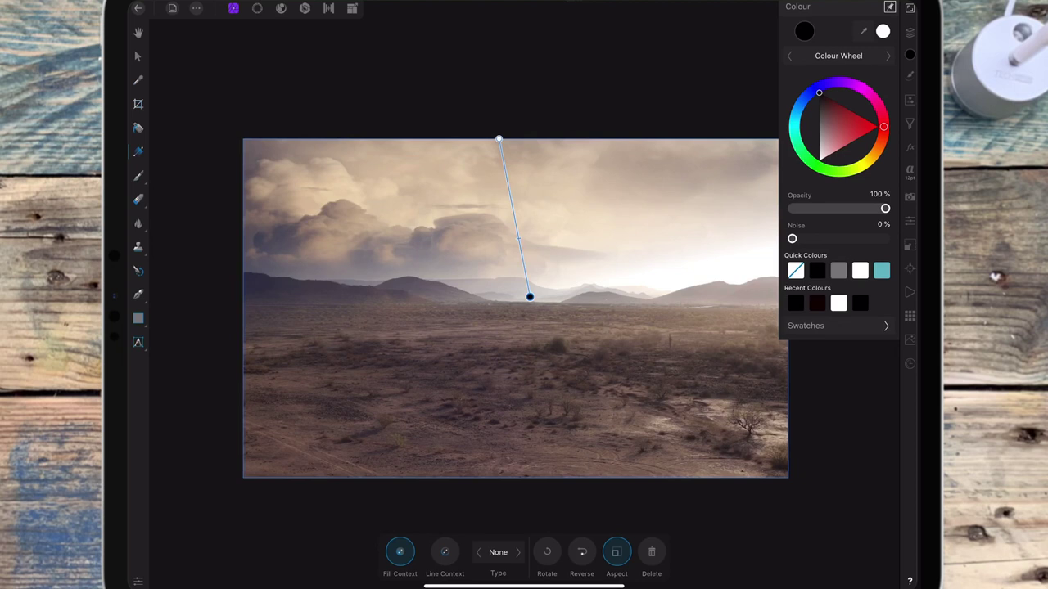
left_click(523, 243)
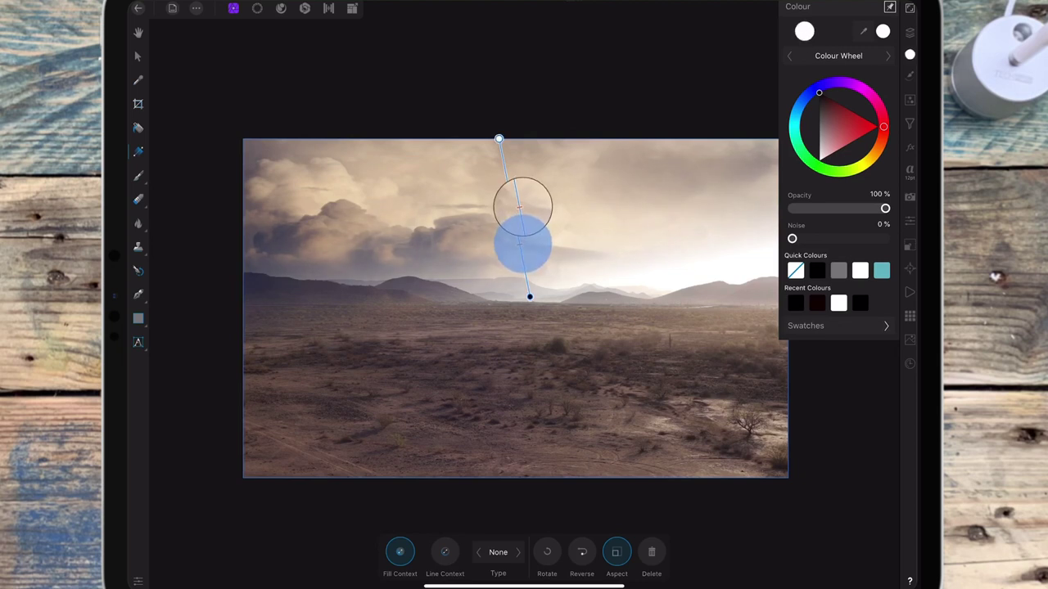
left_click_drag(522, 244, 522, 243)
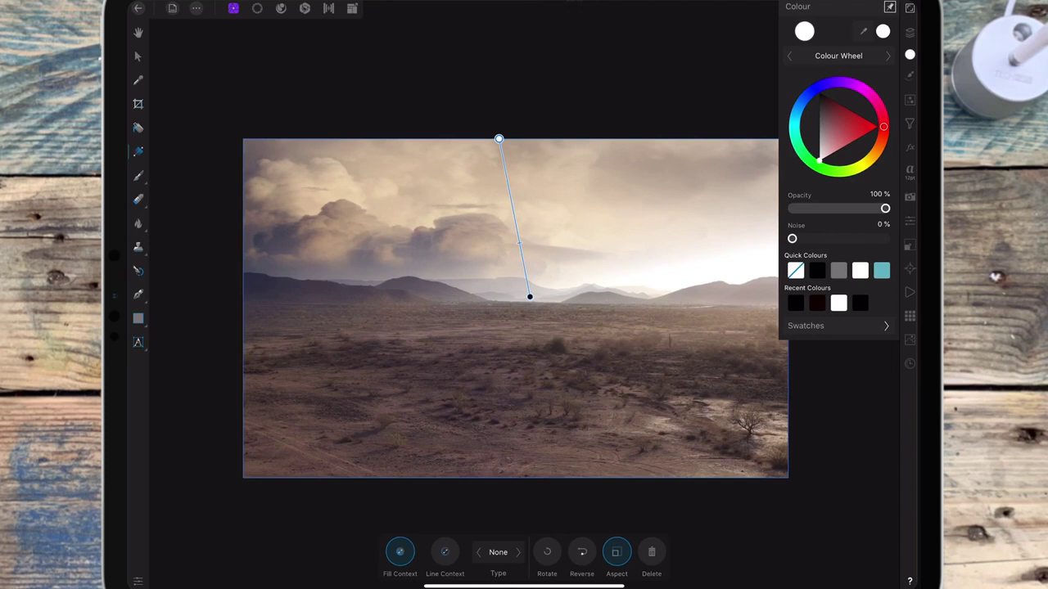
left_click_drag(499, 139, 515, 134)
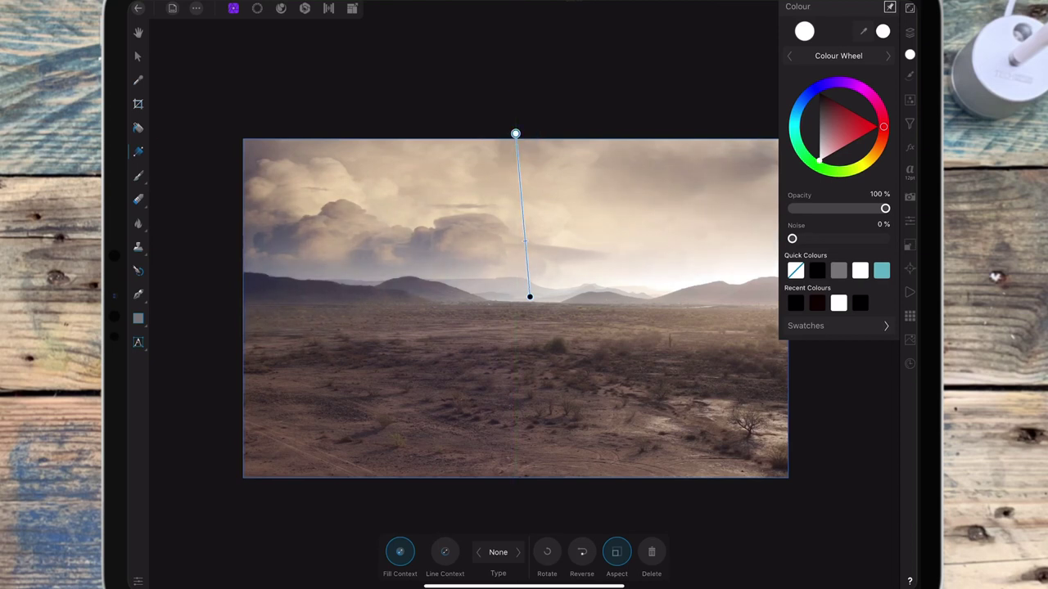
left_click_drag(515, 133, 512, 133)
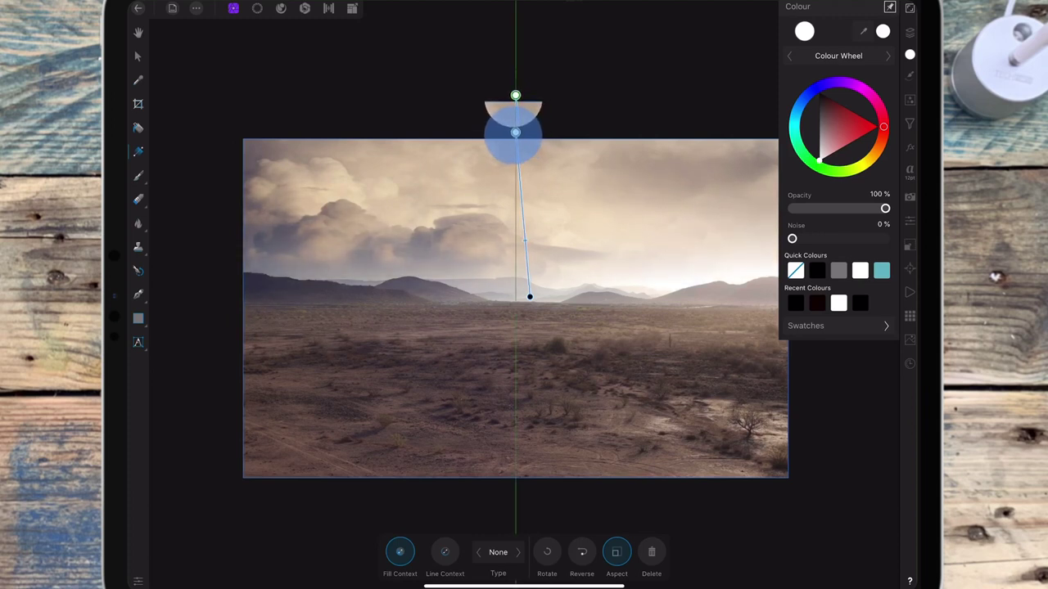
left_click_drag(510, 133, 510, 132)
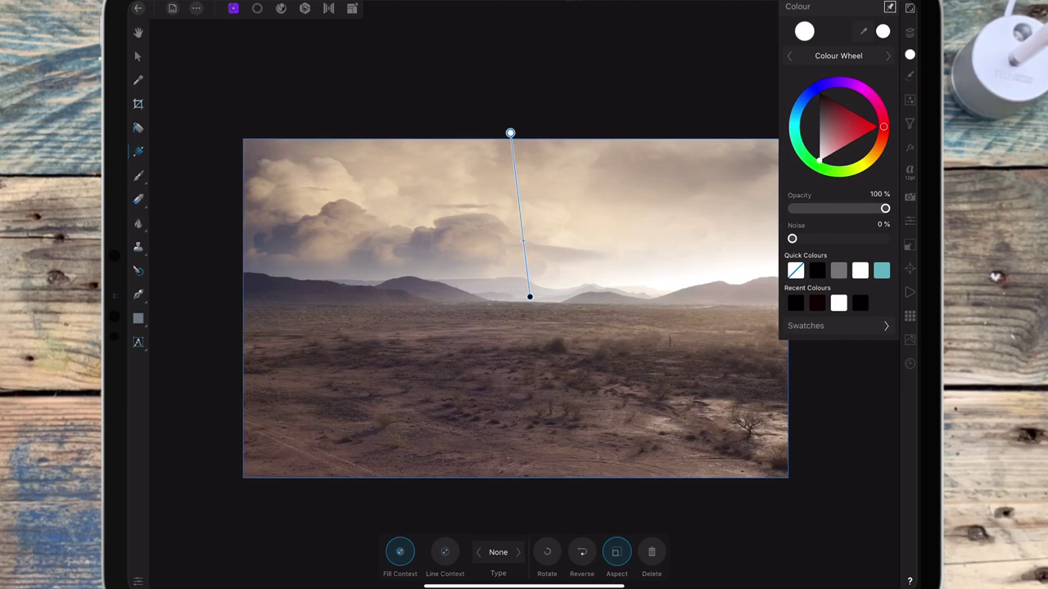
- Slide the gradient midpoint down and snap the top stop to the image's top edge
left_click(526, 247)
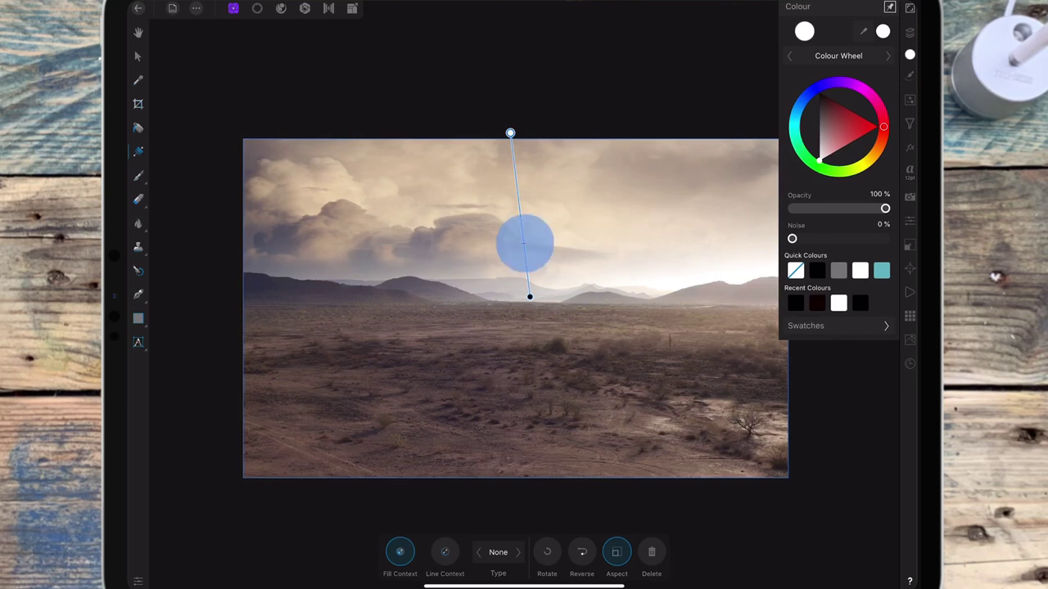
left_click_drag(526, 247, 528, 276)
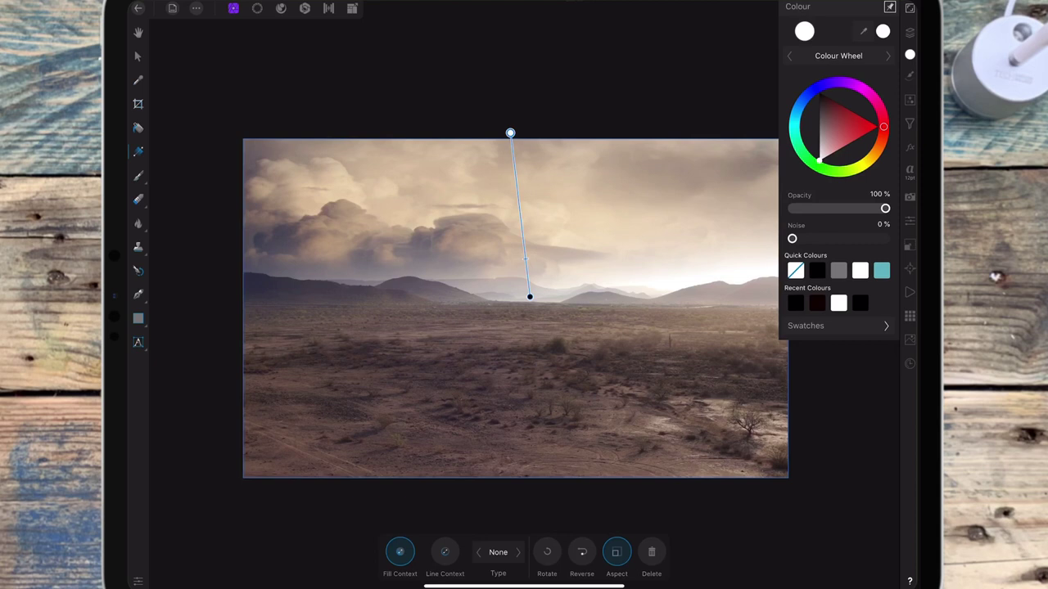
left_click_drag(510, 132, 511, 139)
- Target the Photo layer's mask with a slightly smaller black Paint Brush, undoing a stray stroke
left_click(910, 32)
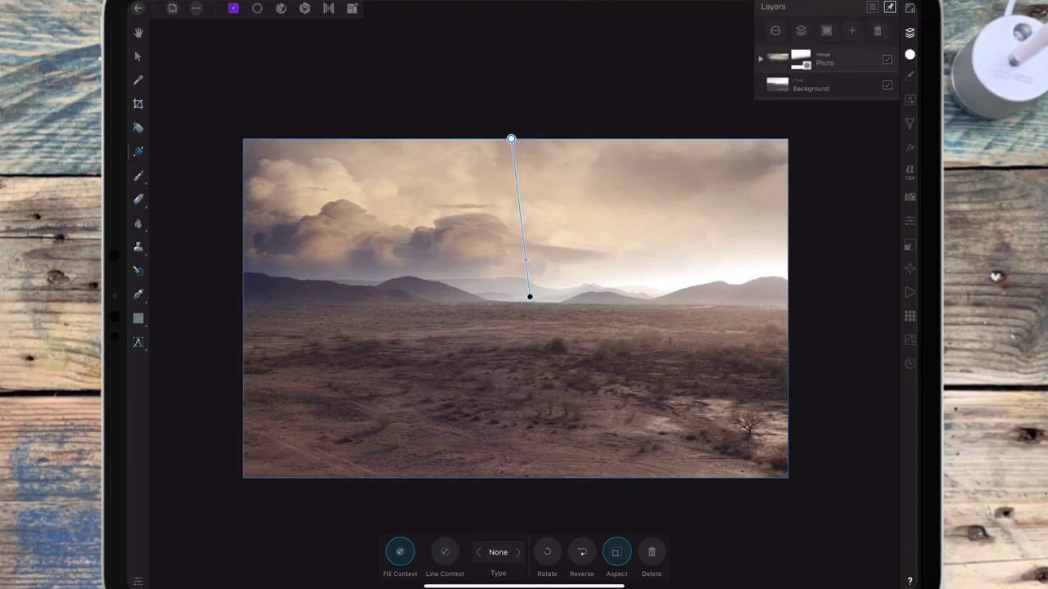
left_click(760, 59)
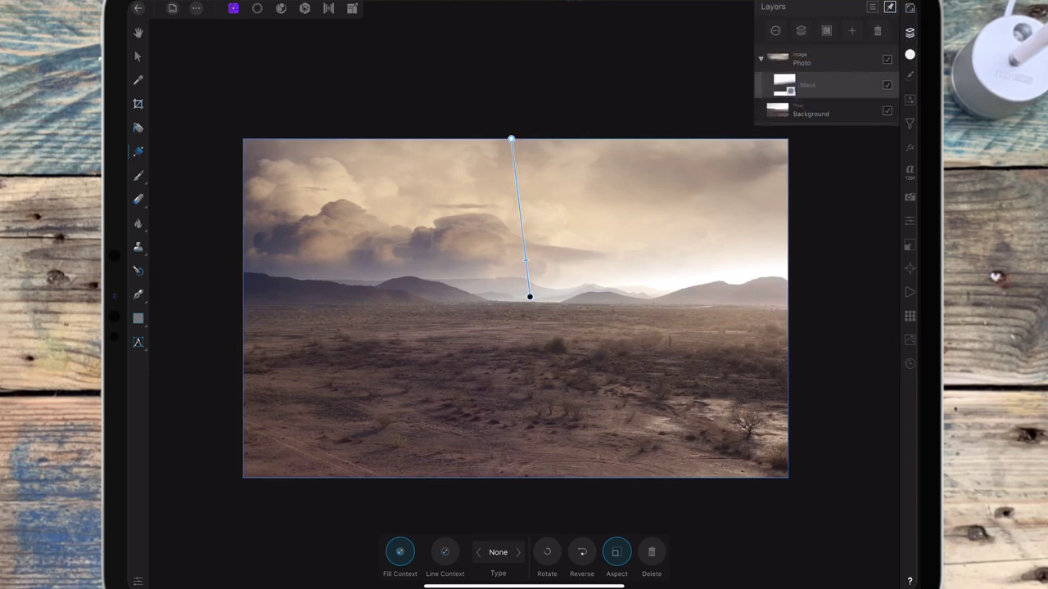
left_click(138, 176)
left_click(589, 552)
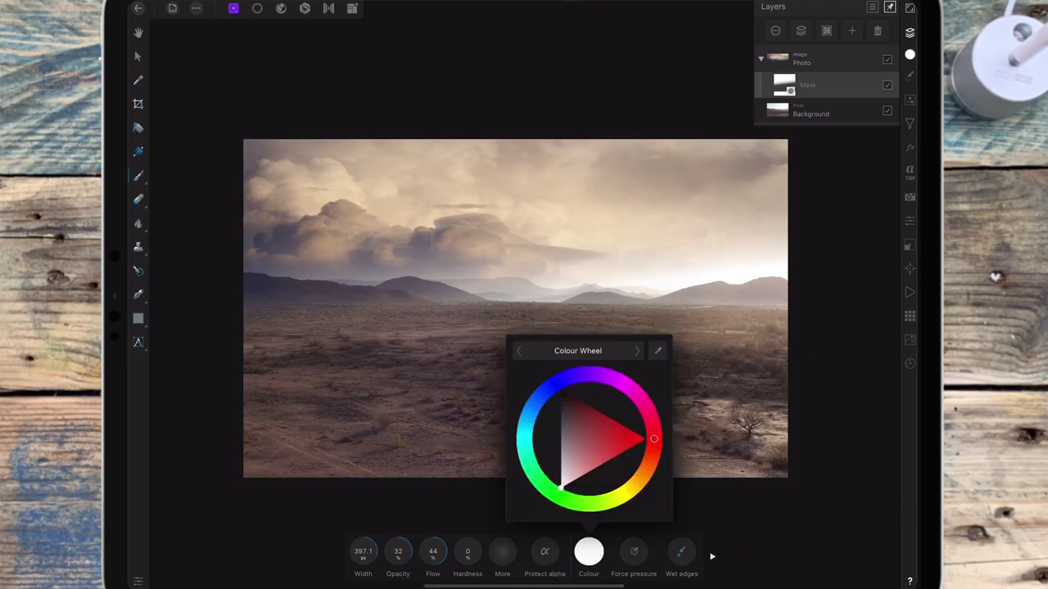
left_click(540, 363)
left_click(589, 552)
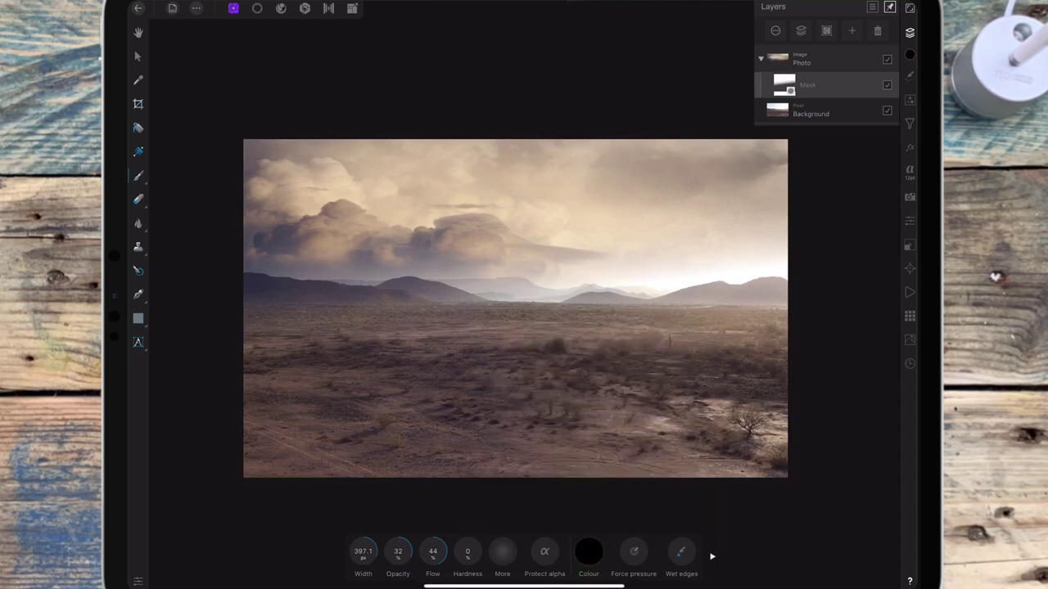
left_click_drag(362, 551, 355, 551)
left_click(652, 419)
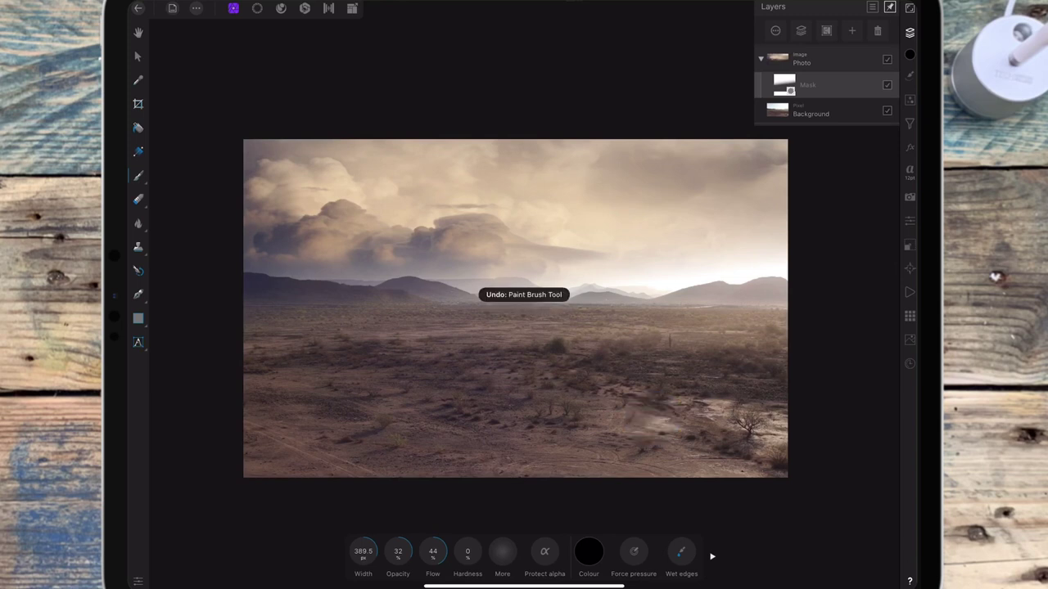
- Switch the brush to white and dab the cloud mask near the left mountains
left_click(589, 551)
left_click(562, 398)
left_click(588, 551)
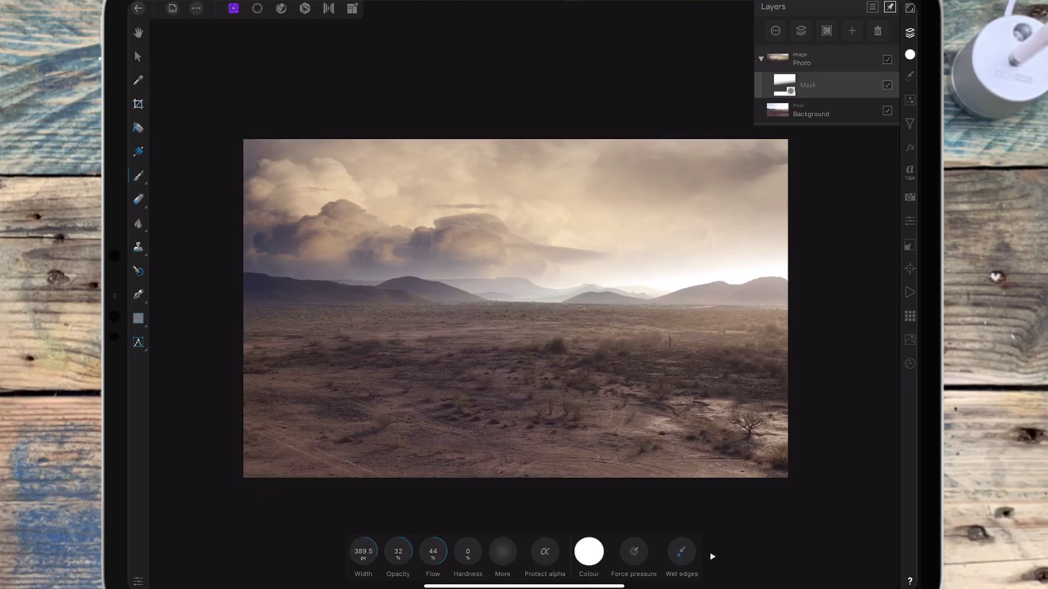
left_click(288, 275)
left_click(244, 270)
left_click(315, 280)
scroll(353, 276, "up", 5)
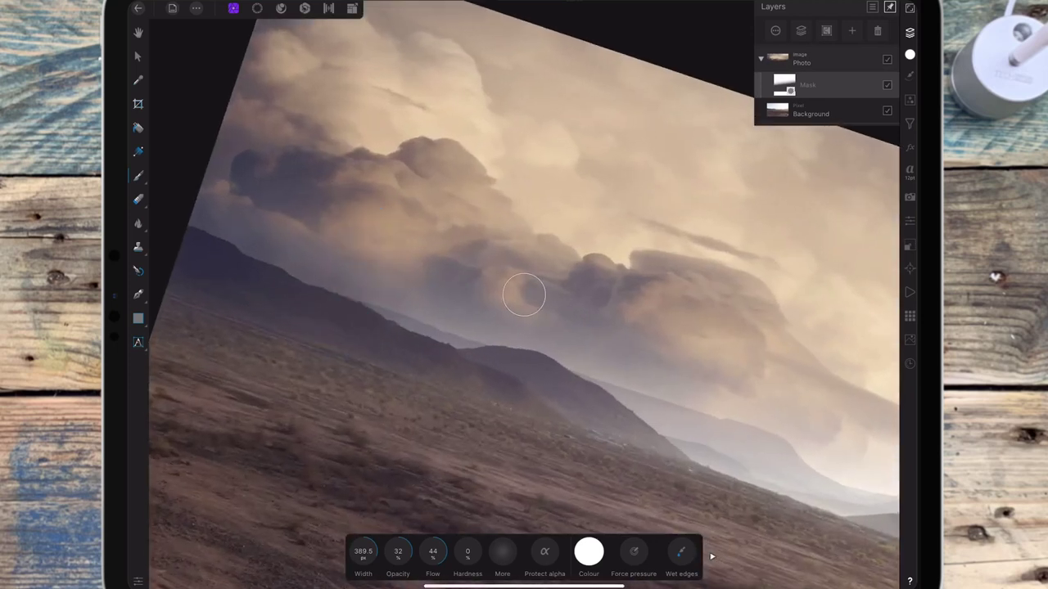
left_click(277, 267)
left_click(235, 247)
scroll(651, 270, "down", 5)
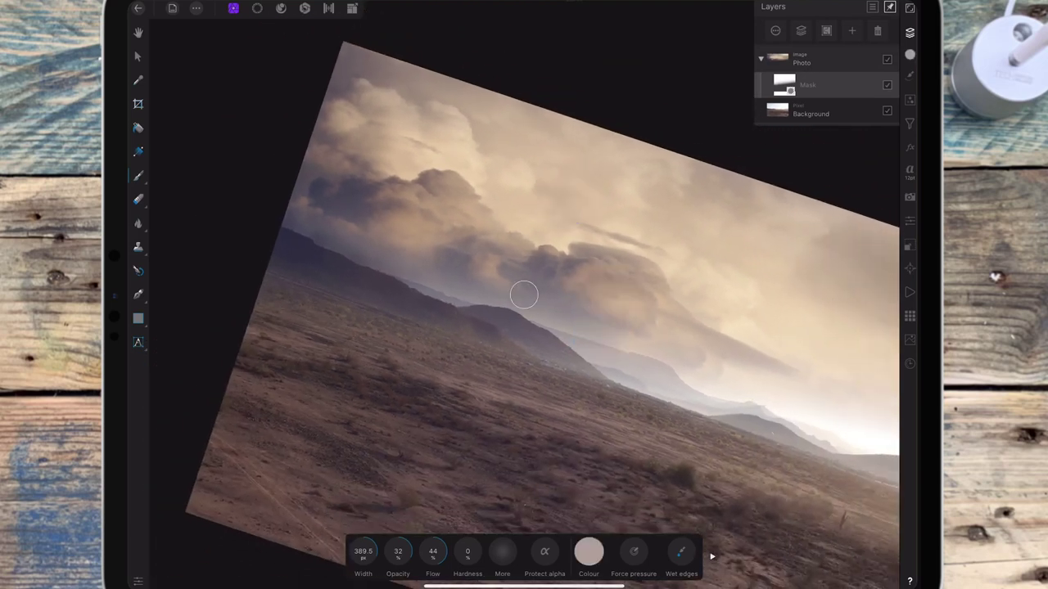
scroll(678, 319, "down", 2)
scroll(660, 235, "down", 3)
scroll(676, 274, "down", 2)
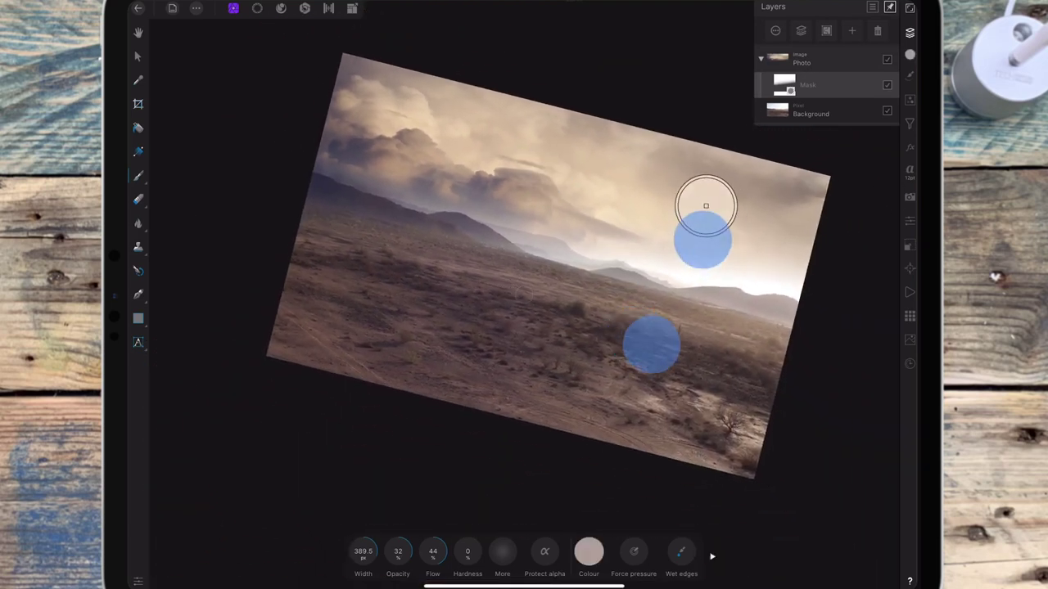
scroll(676, 275, "down", 1)
scroll(659, 298, "down", 2)
scroll(664, 297, "up", 2)
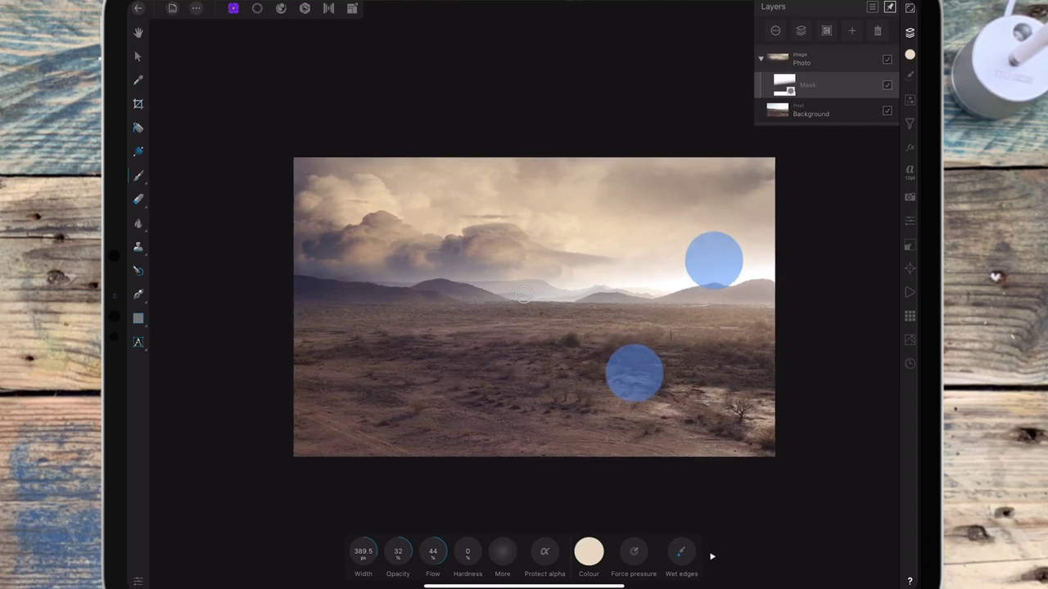
scroll(692, 312, "up", 3)
scroll(693, 312, "down", 1)
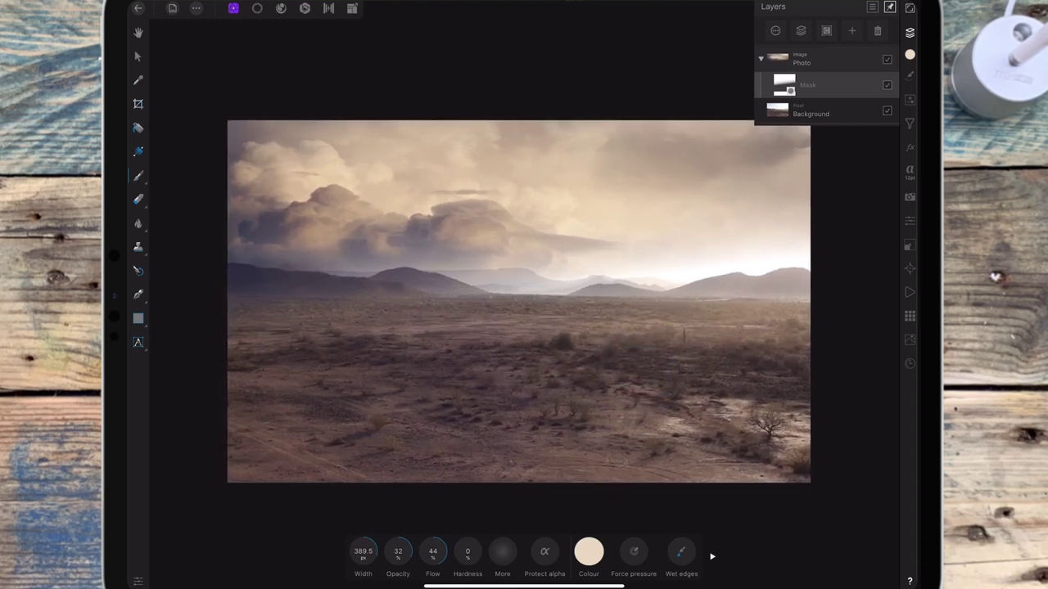
left_click(138, 56)
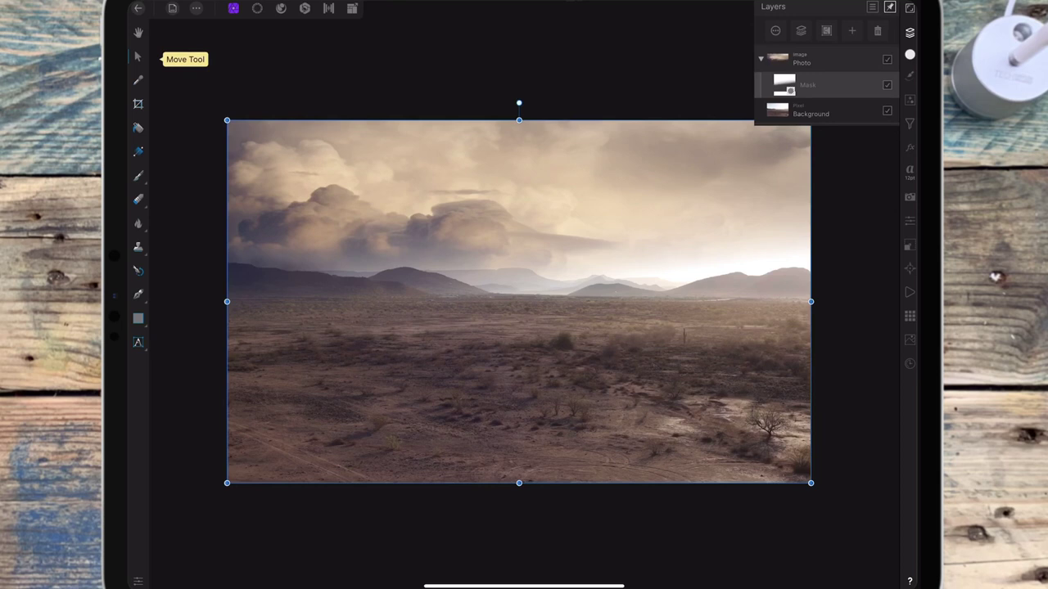
- Paint the mask over the left clouds with a white brush of about 411 px
left_click(138, 175)
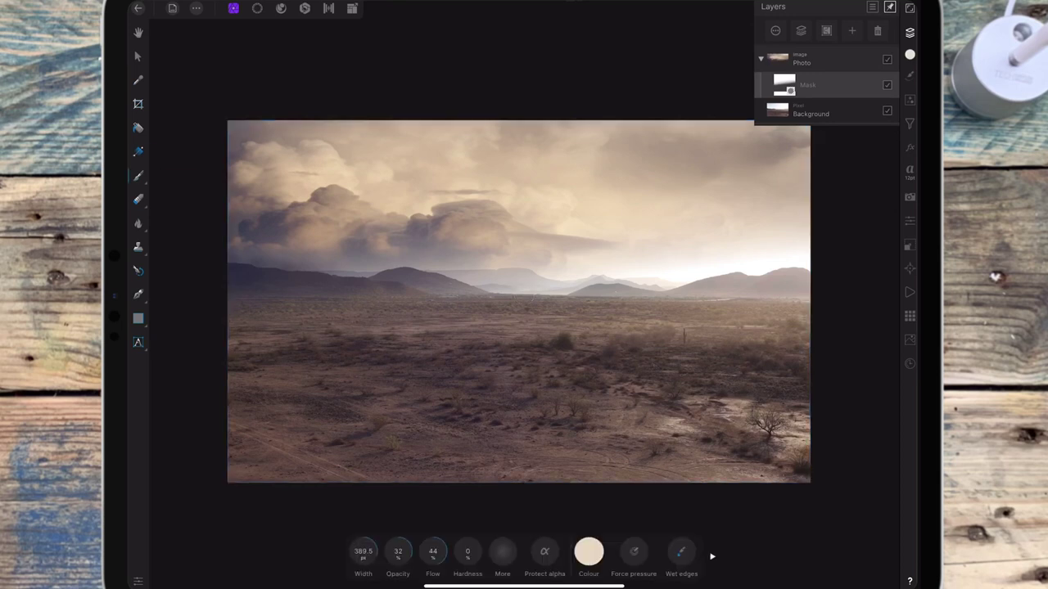
left_click(589, 552)
left_click(565, 447)
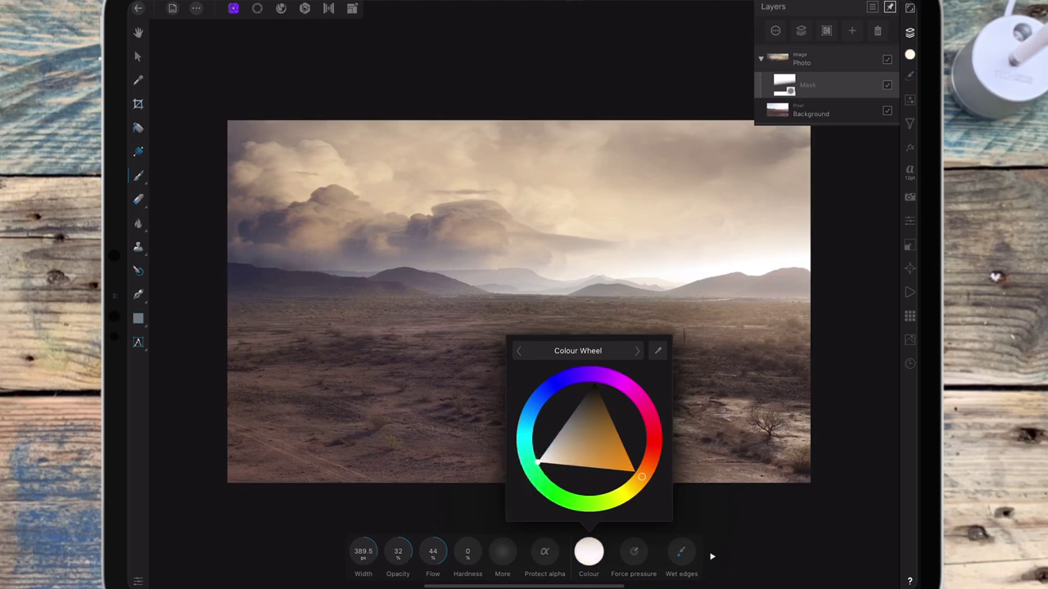
left_click(589, 552)
left_click_drag(363, 551, 413, 512)
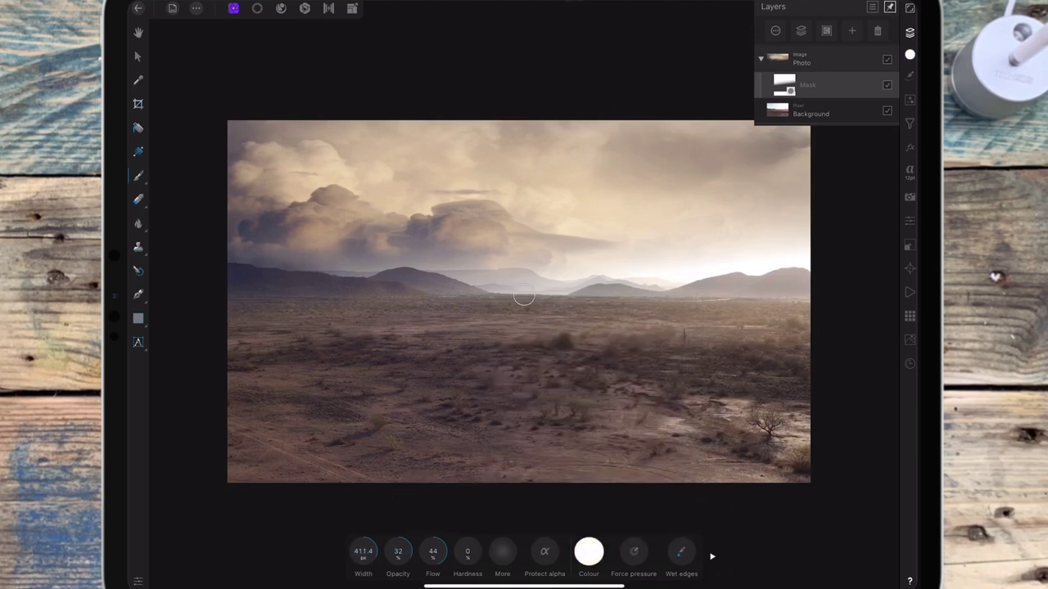
left_click(302, 255)
left_click(252, 249)
scroll(519, 318, "down", 1)
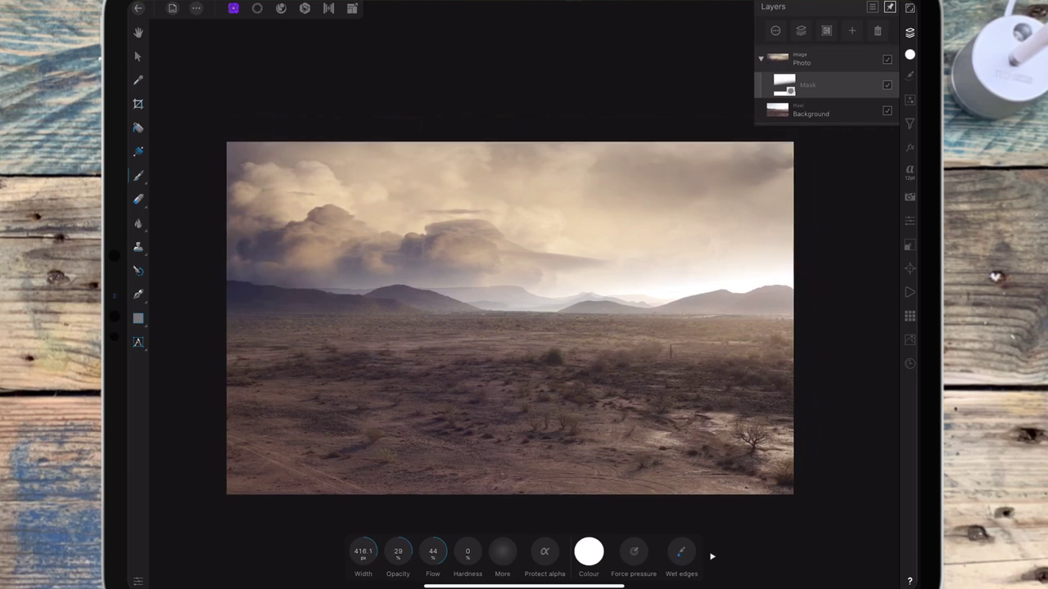
left_click(138, 57)
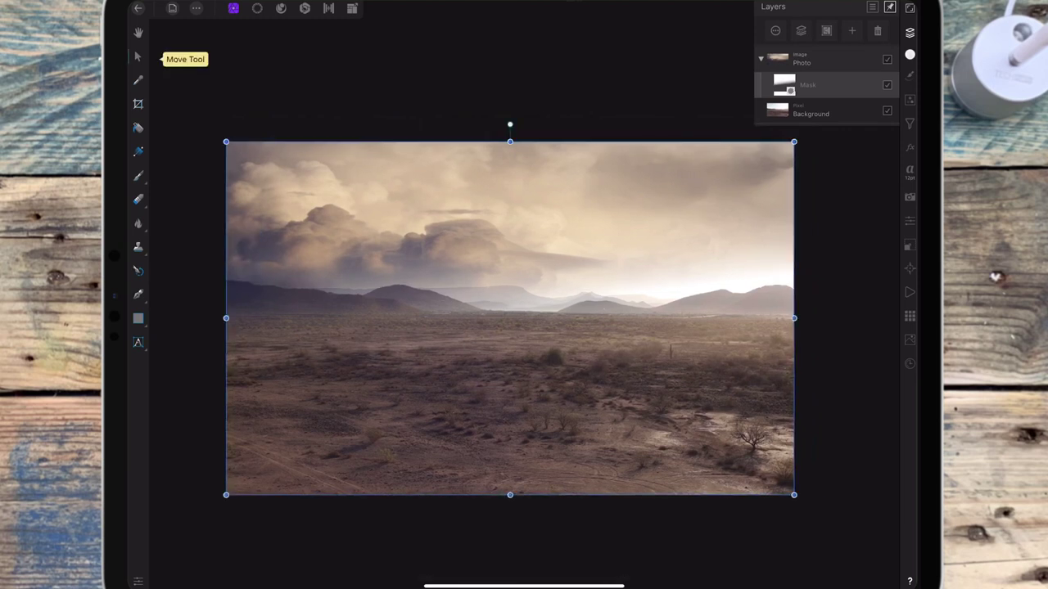
- Rename the Background layer to 'ground'
left_click(761, 58)
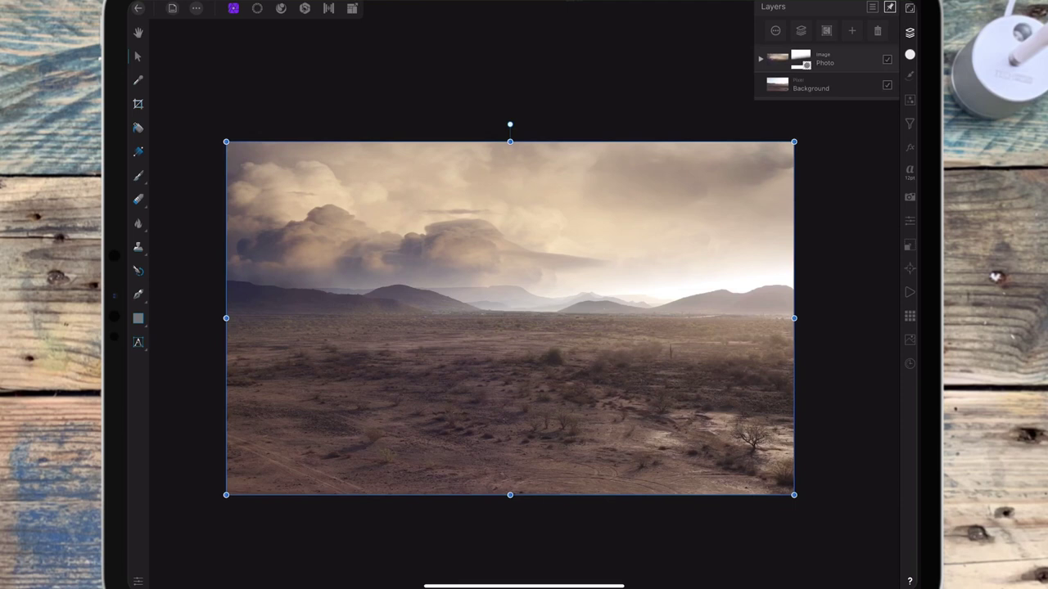
left_click(811, 85)
left_click(775, 30)
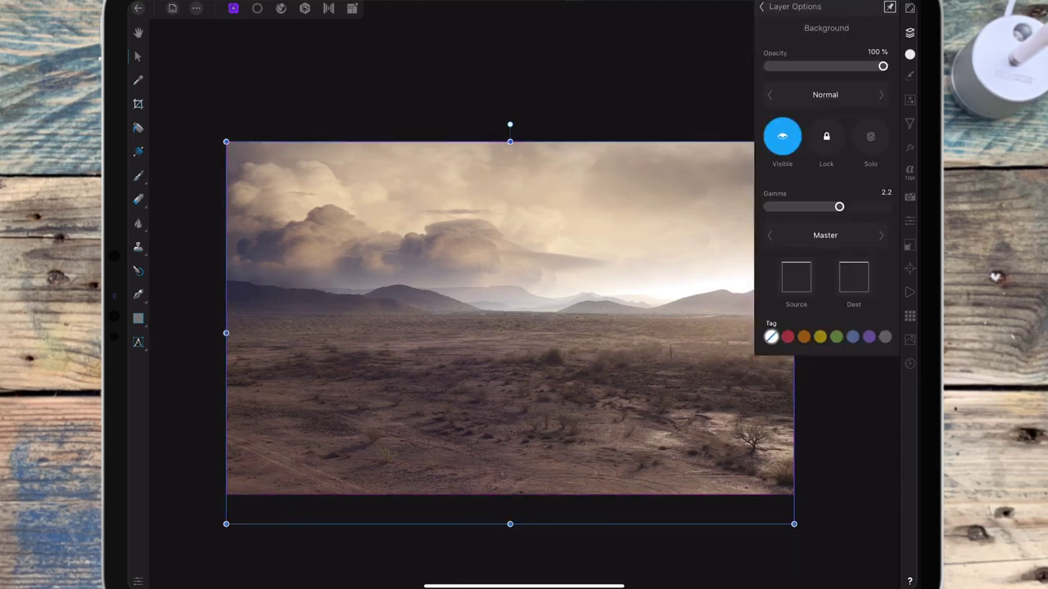
left_click(827, 29)
key("BackSpace")
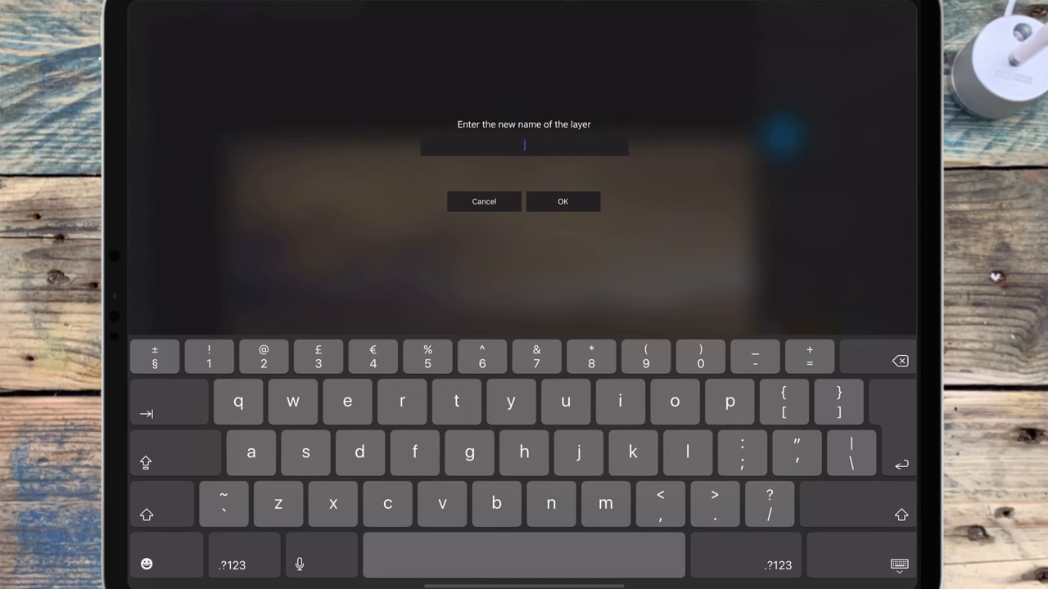
type("gr")
type("ound")
key("Return")
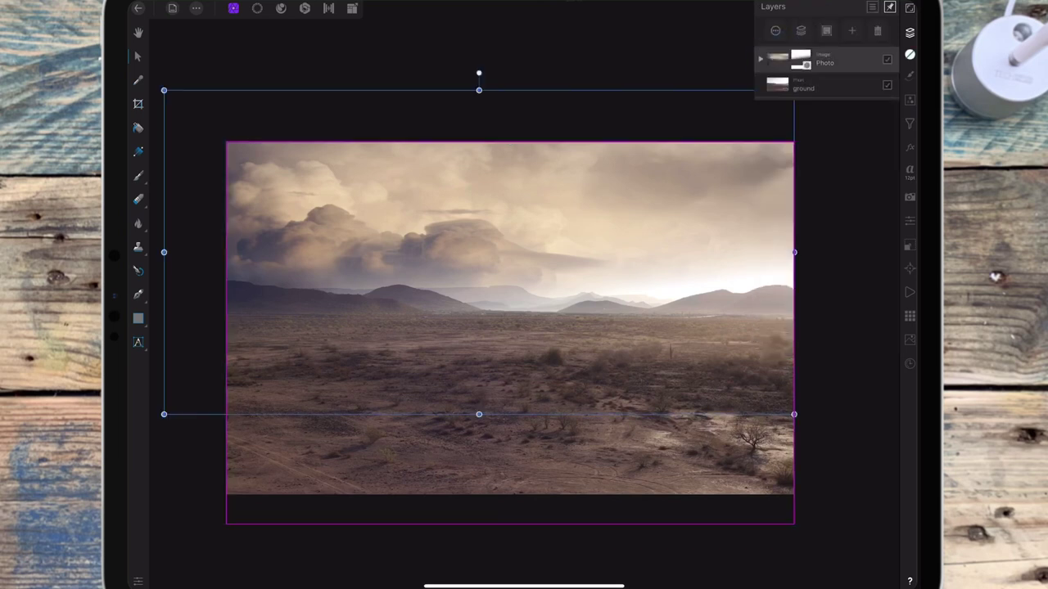
- Rename the Photo layer to 'sky'
left_click(824, 58)
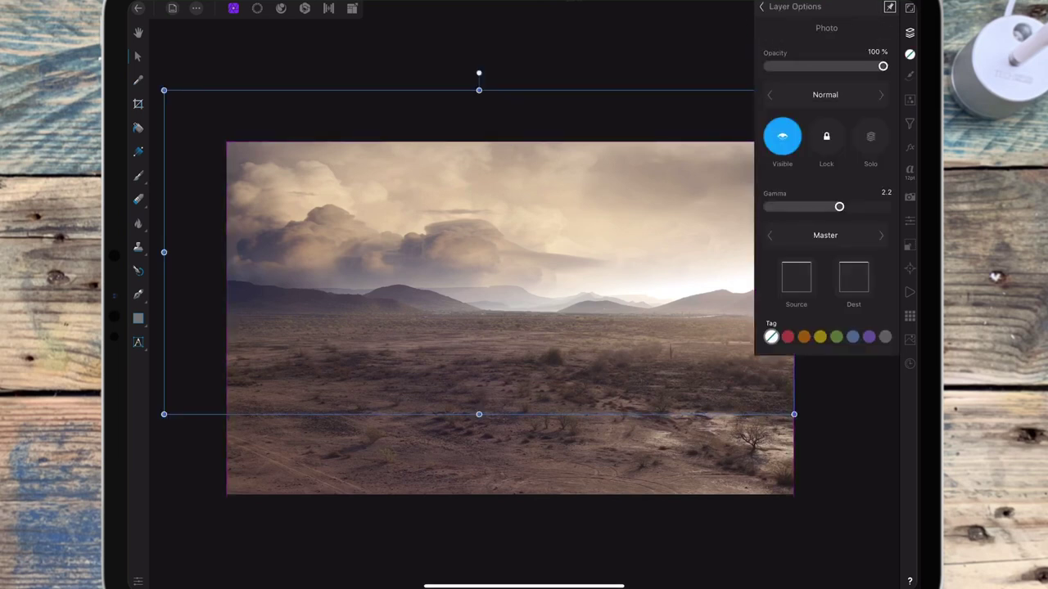
left_click(826, 28)
left_click(620, 146)
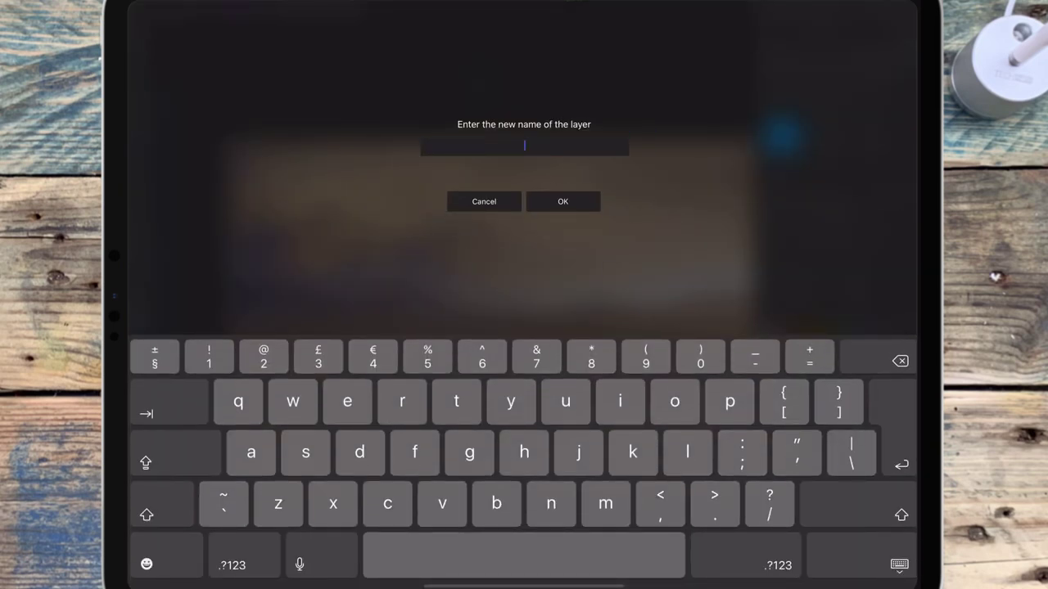
type("sky")
key("Return")
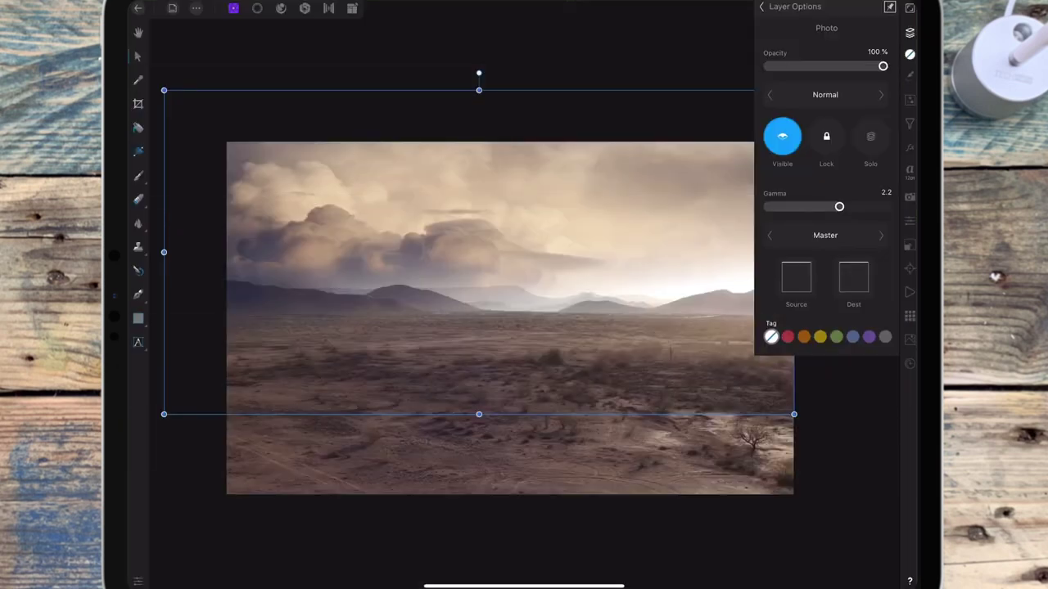
left_click(819, 6)
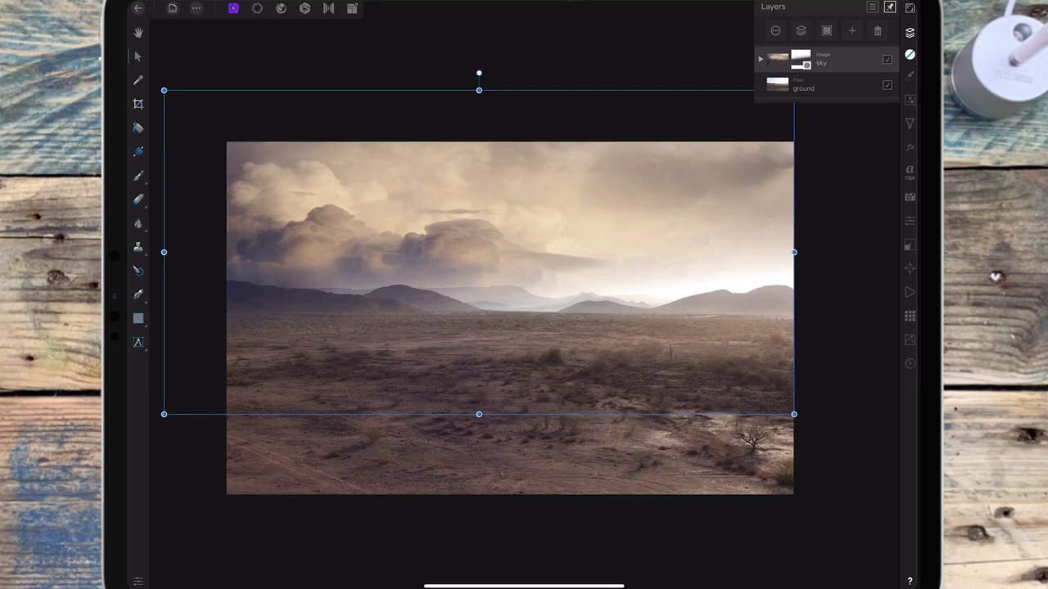
- Add an Exposure adjustment at -0.95 above the sky and ground layers
left_click(909, 100)
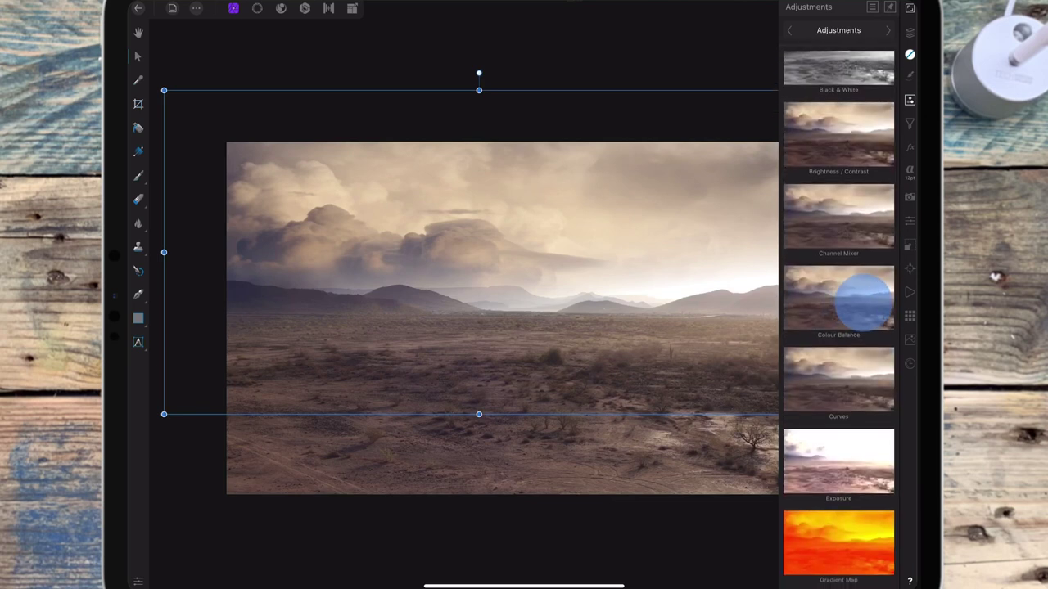
scroll(865, 304, "down", 3)
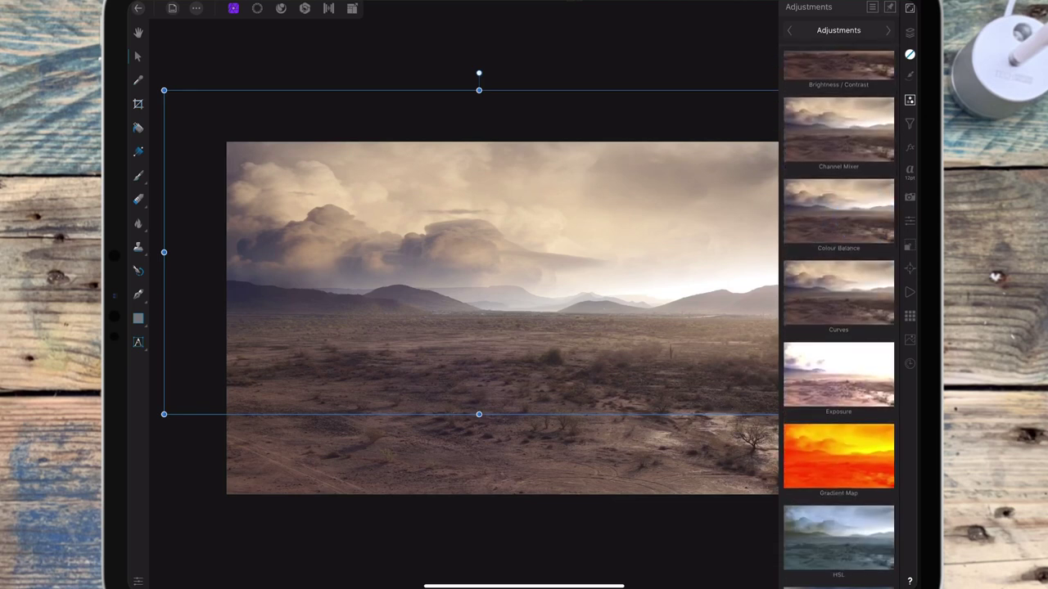
left_click(838, 375)
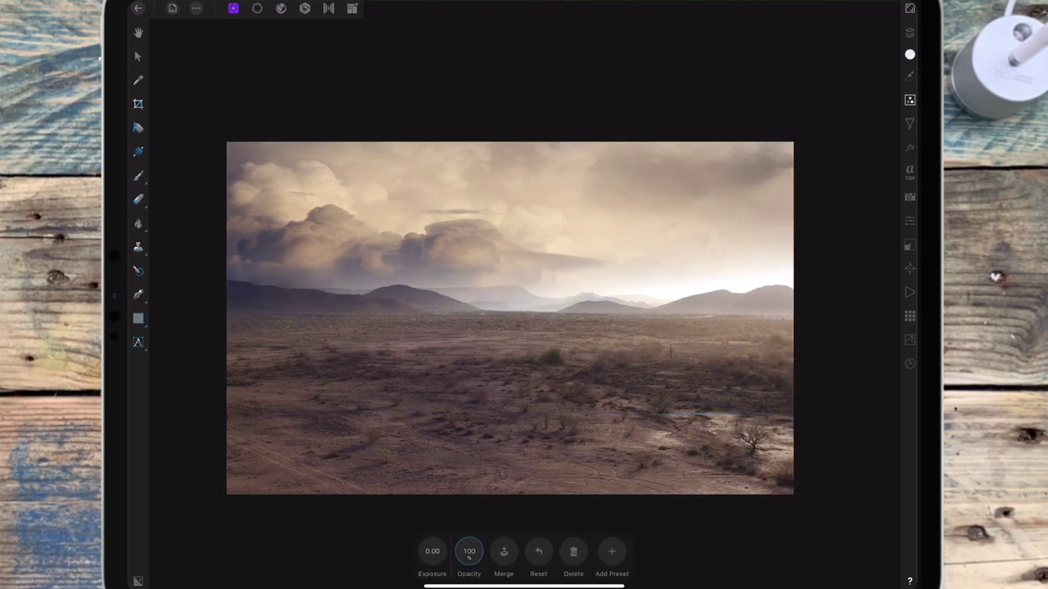
left_click_drag(433, 550, 359, 554)
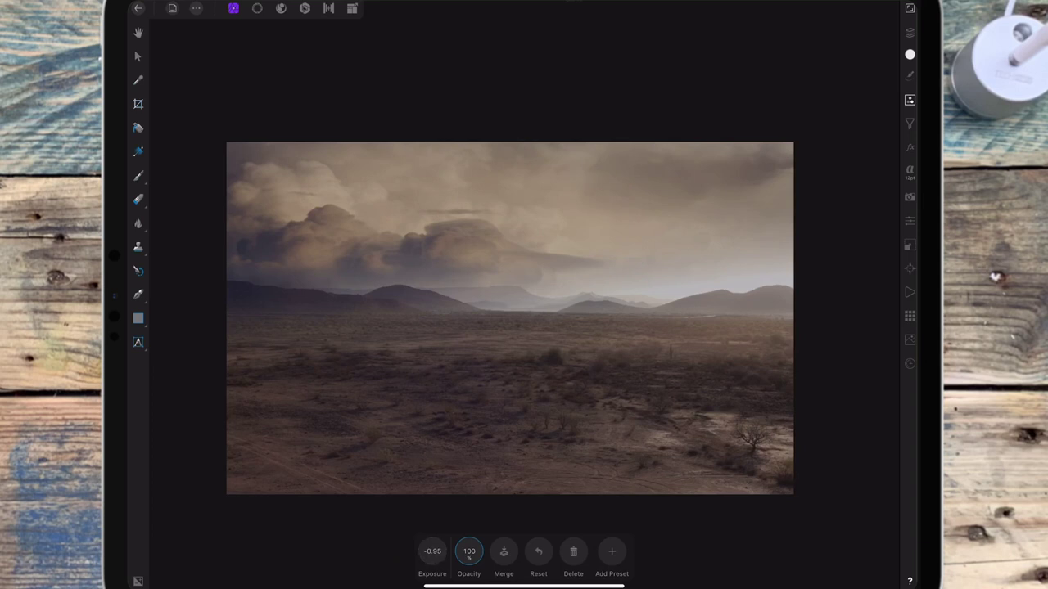
left_click(910, 33)
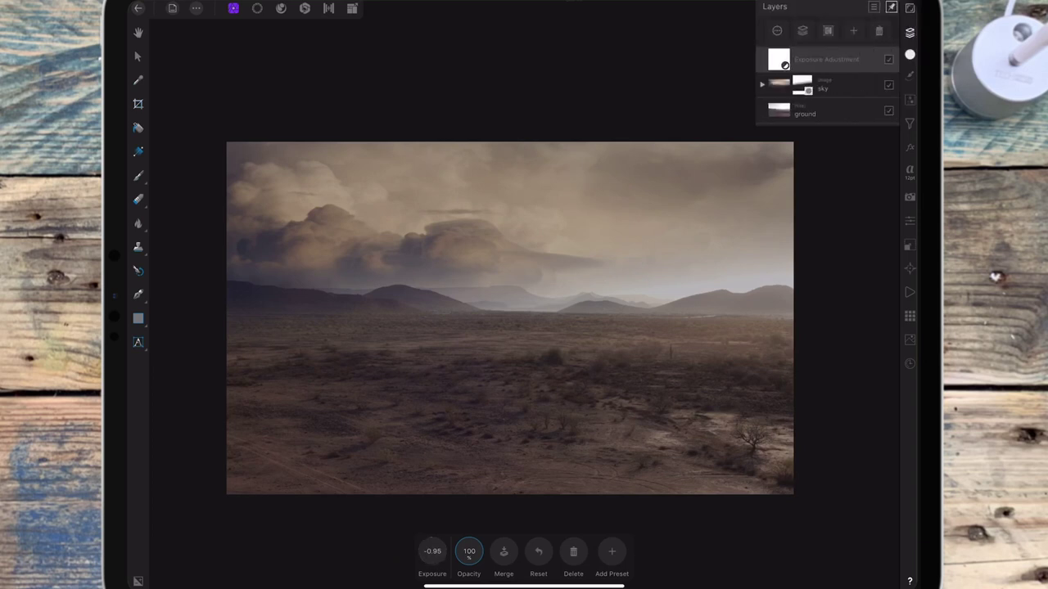
- Set up a black Paint Brush about 3061 px wide on the Exposure mask
left_click(139, 175)
left_click(588, 551)
left_click(590, 403)
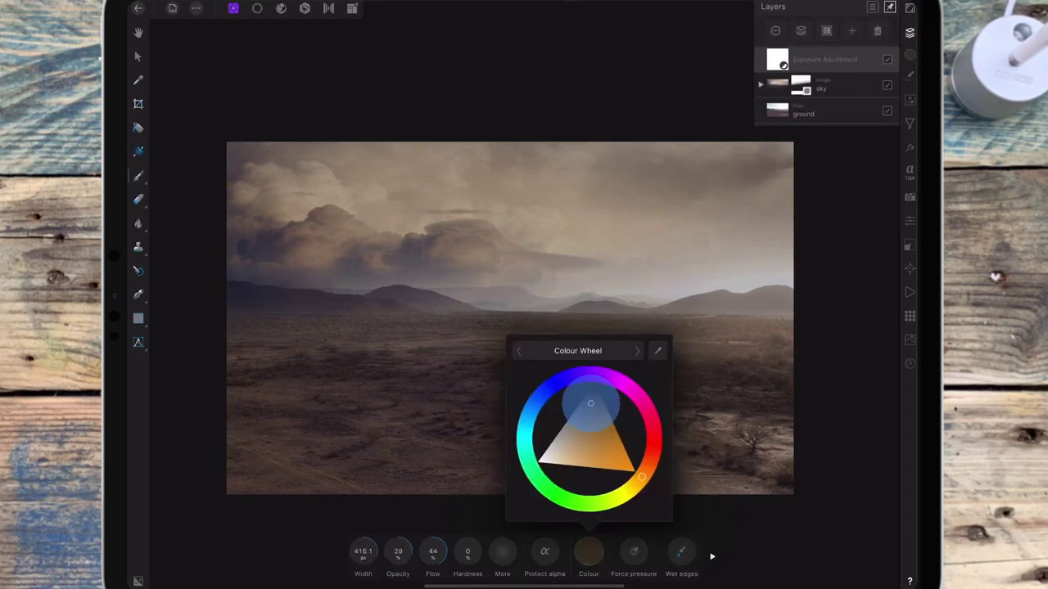
left_click_drag(590, 402, 590, 378)
left_click_drag(362, 551, 782, 329)
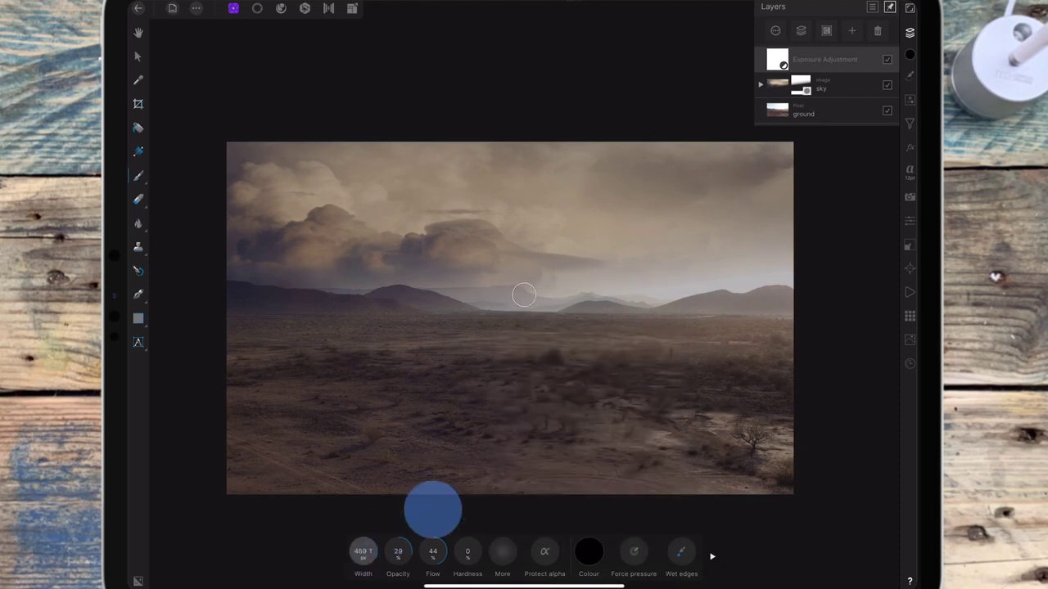
left_click_drag(362, 551, 827, 304)
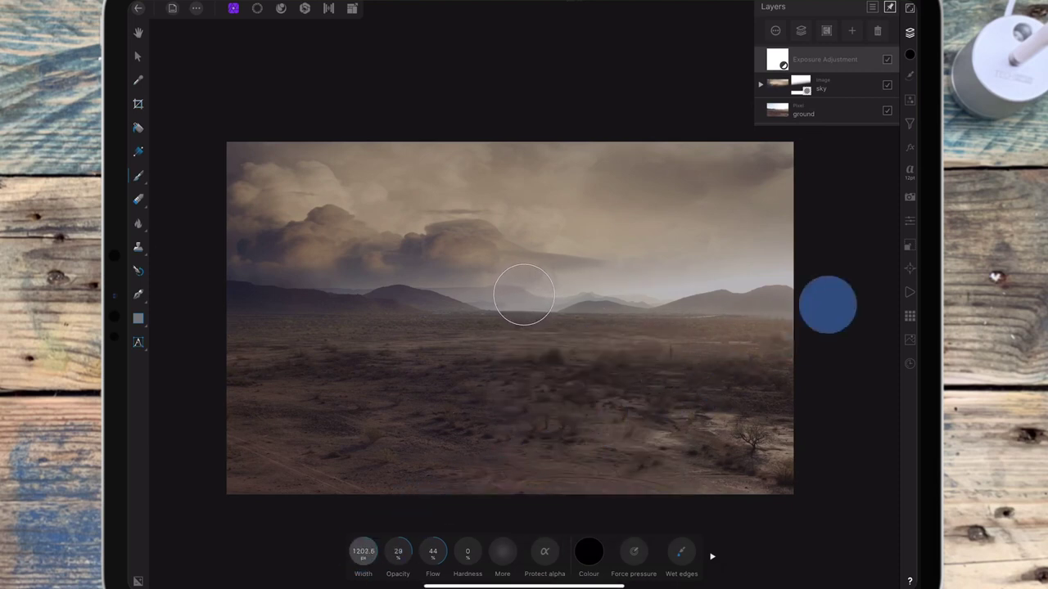
left_click_drag(363, 551, 646, 395)
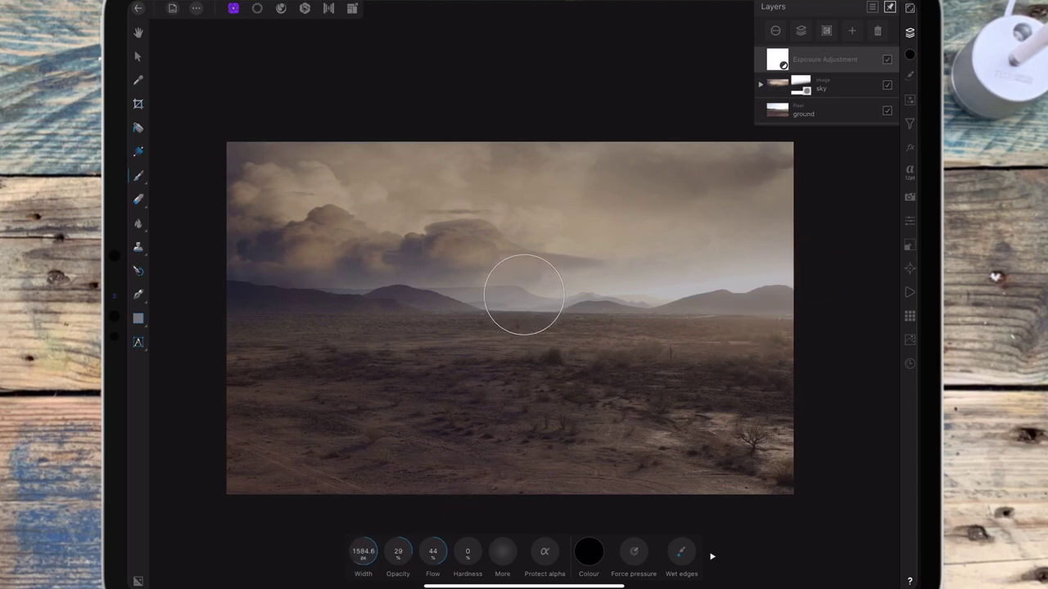
left_click_drag(367, 547, 553, 435)
- Dab the Exposure mask over the horizon, nearby sky and foreground ground to lift the darkening
left_click(636, 254)
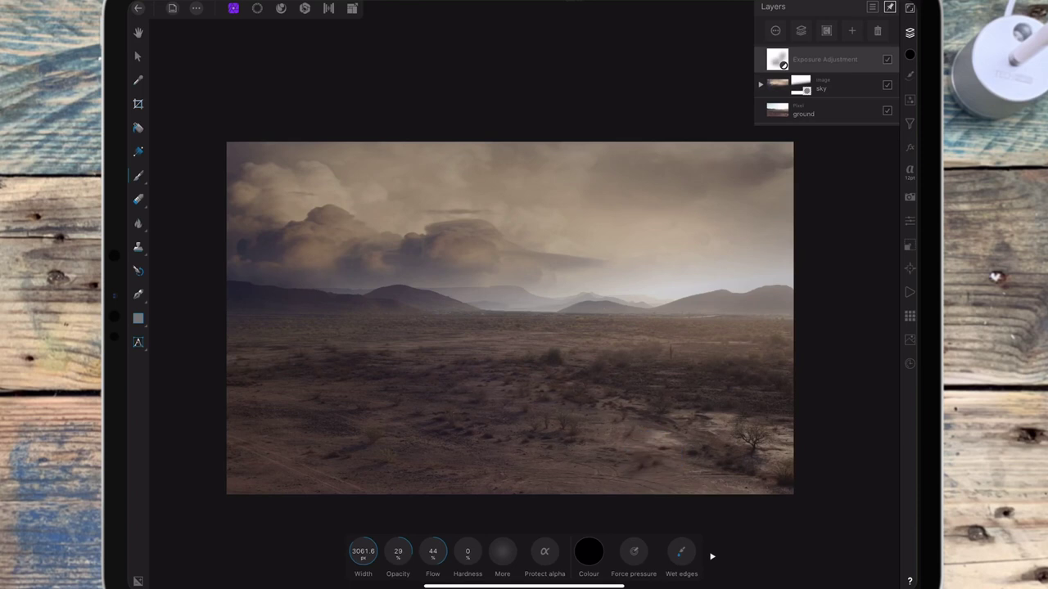
left_click_drag(404, 377, 533, 374)
left_click(508, 307)
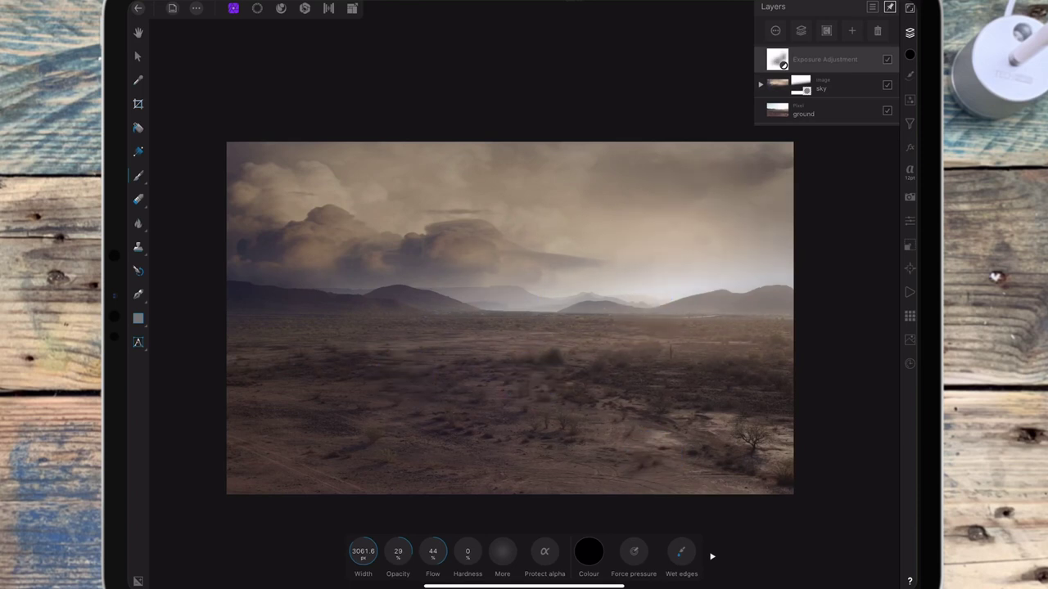
left_click(642, 227)
left_click(774, 260)
left_click(621, 226)
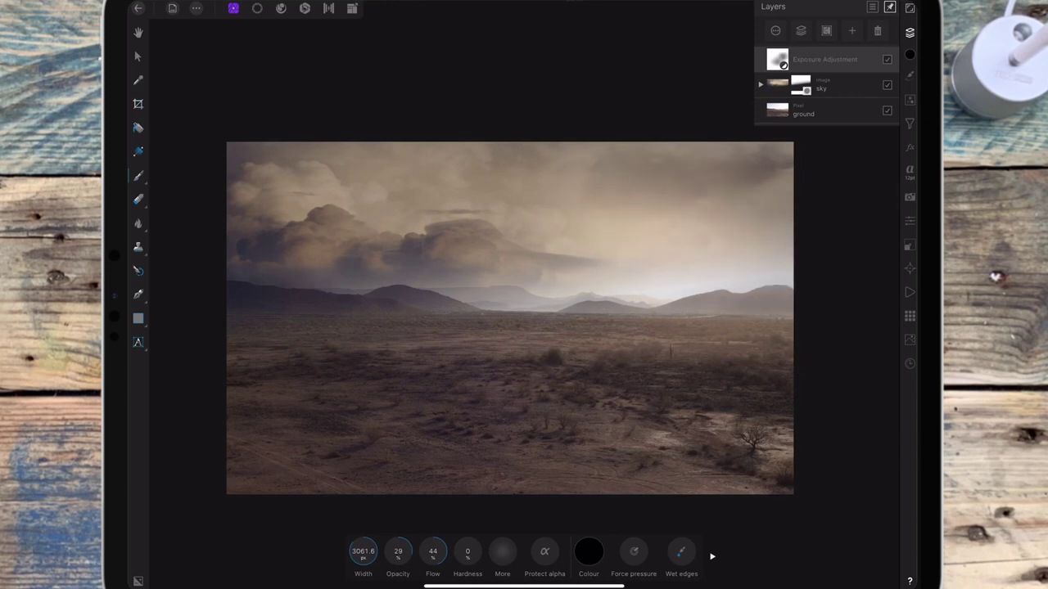
left_click(601, 342)
left_click(614, 341)
left_click(516, 331)
left_click(602, 369)
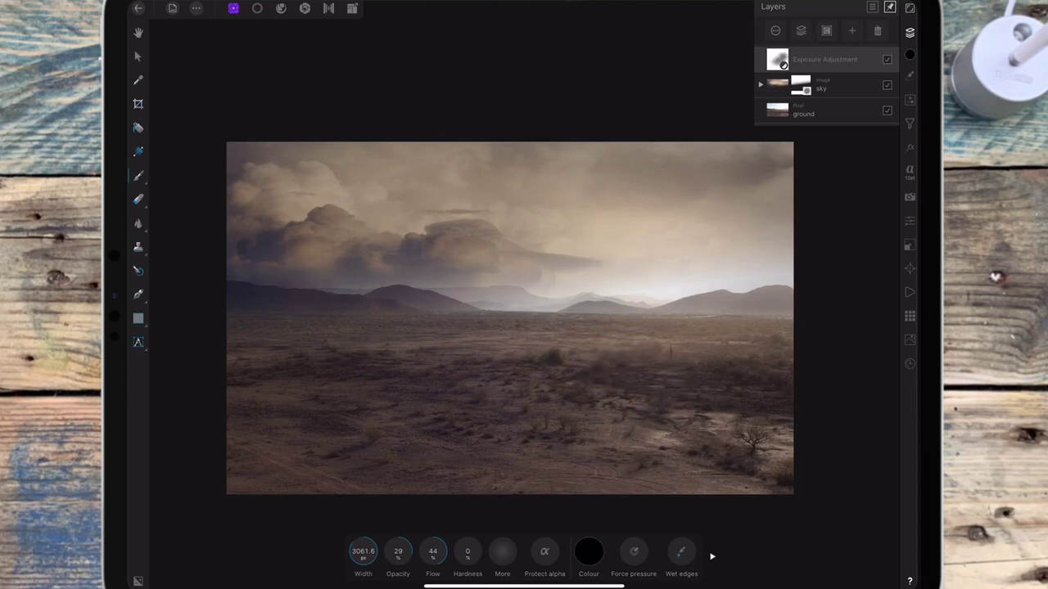
left_click(529, 359)
left_click(632, 396)
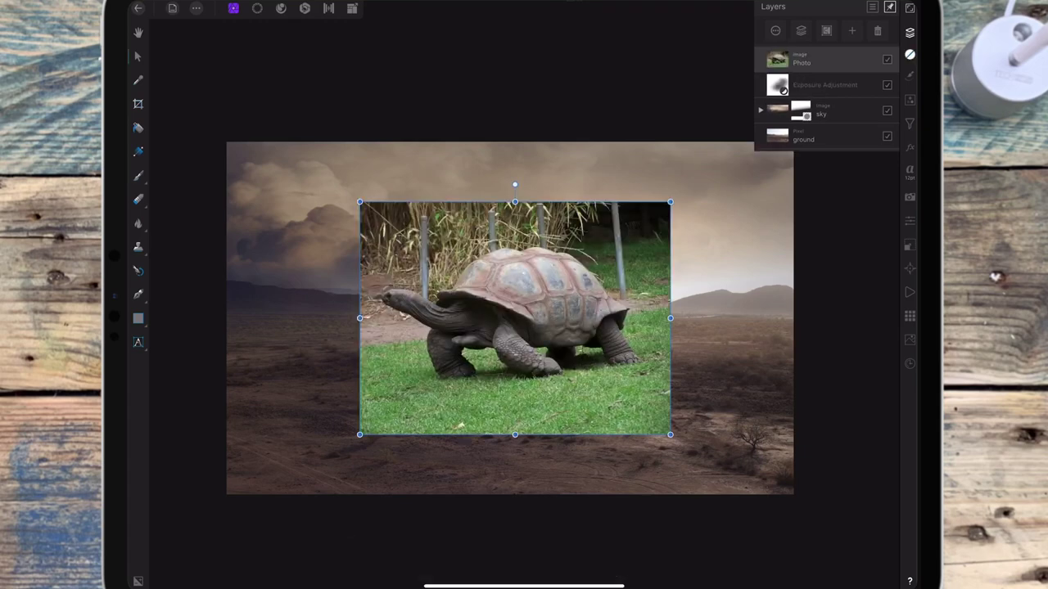
- Enlarge the placed tortoise photo layer until it fills most of the canvas, ready for pen tracing
scroll(655, 303, "up", 3)
scroll(680, 287, "up", 3)
scroll(680, 286, "up", 2)
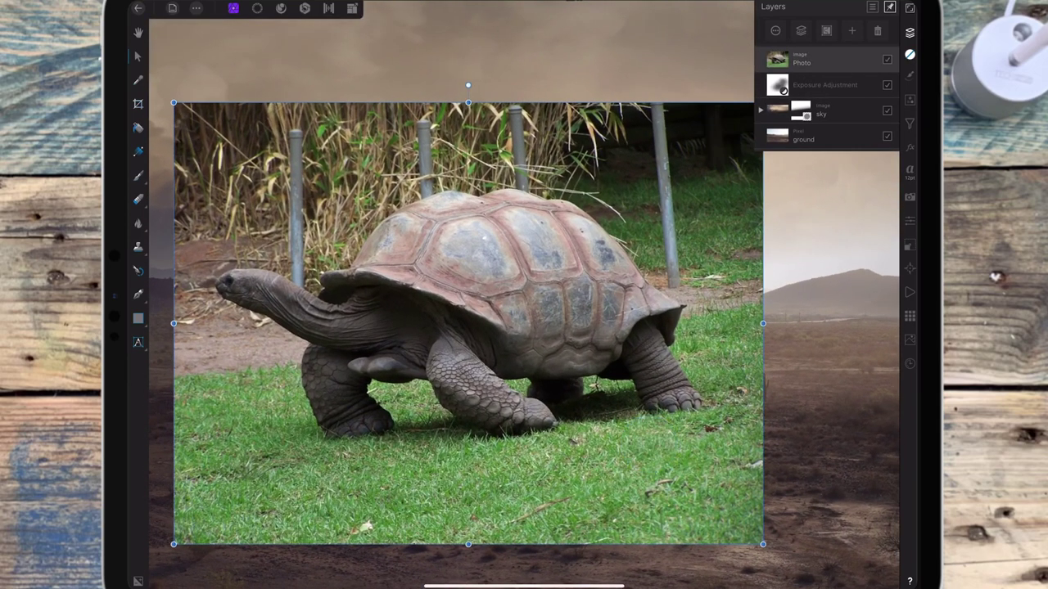
scroll(651, 295, "up", 2)
scroll(659, 298, "up", 1)
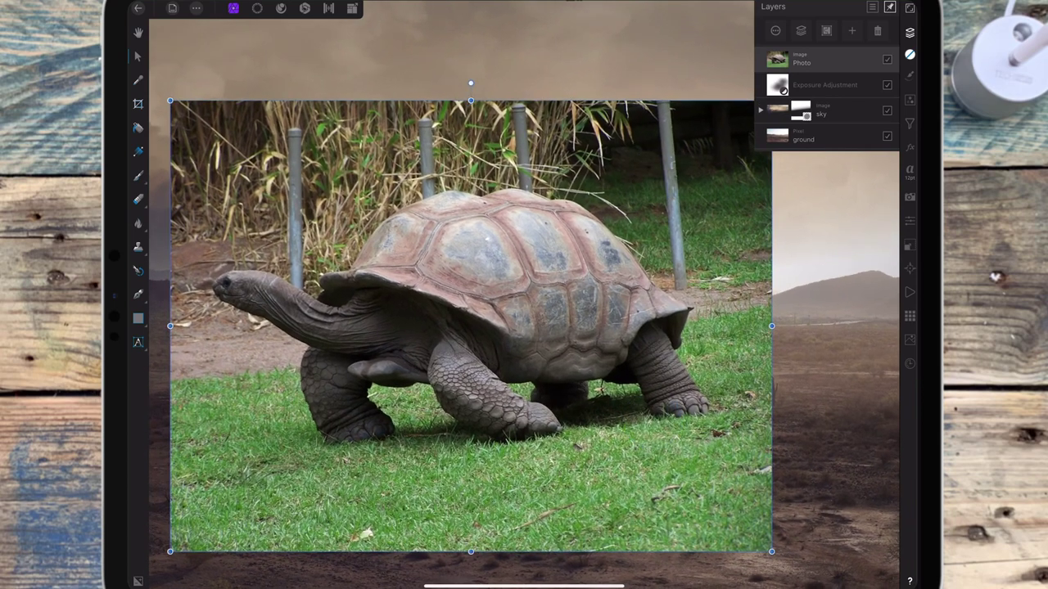
left_click(138, 293)
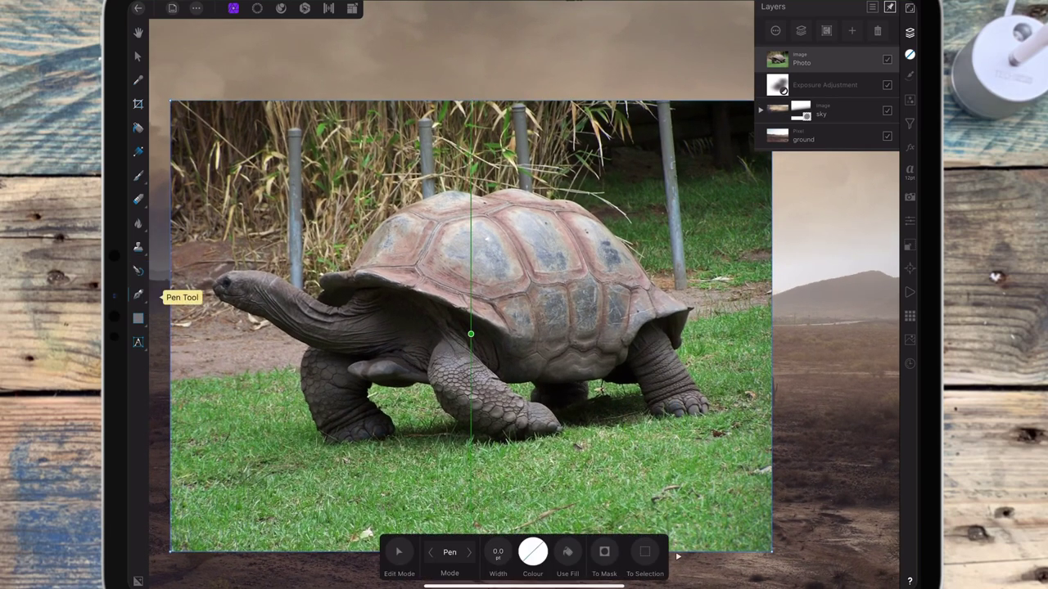
- Start the pen path at the tortoise's snout and trace along the lower jaw
scroll(397, 301, "up", 5)
scroll(439, 314, "up", 3)
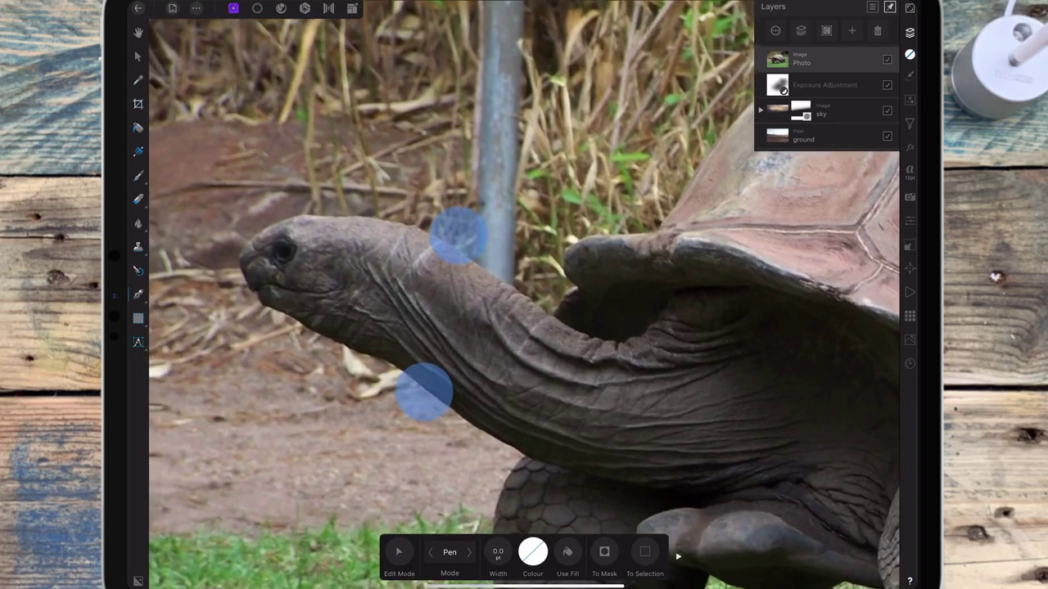
scroll(459, 311, "up", 3)
left_click(302, 249)
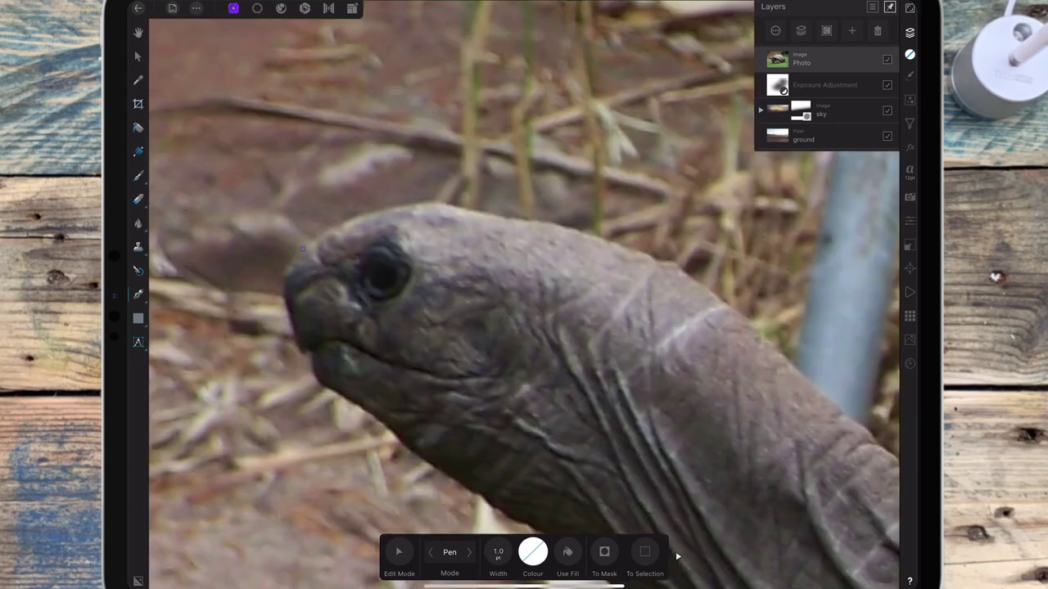
left_click(284, 292)
mouse_move(302, 351)
left_mouse_down()
mouse_move(325, 385)
mouse_move(386, 426)
left_mouse_up()
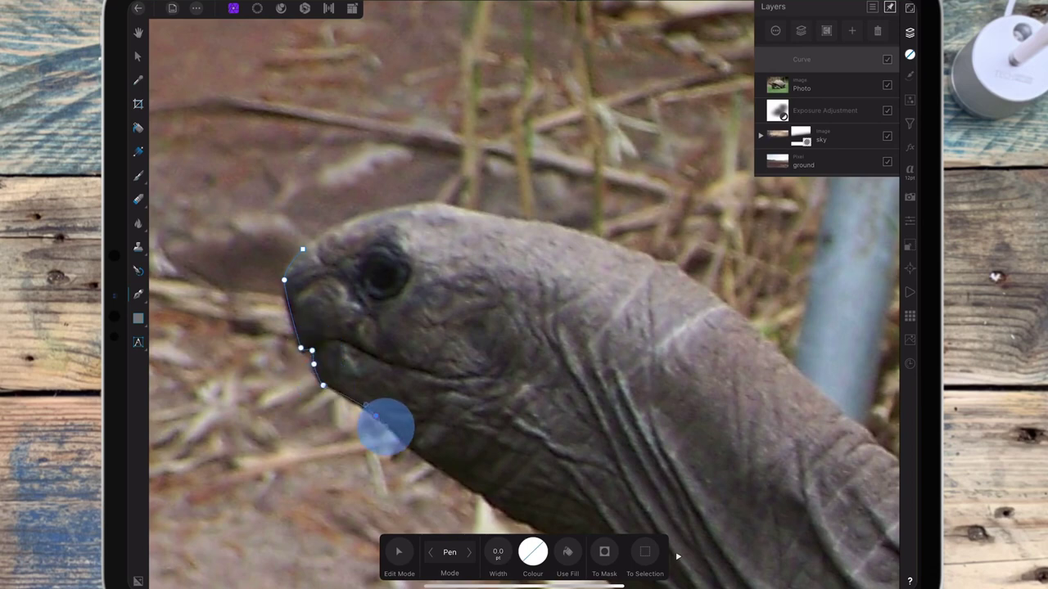
scroll(443, 189, "down", 5)
scroll(426, 164, "right", 3)
left_click(262, 251)
left_click(336, 311)
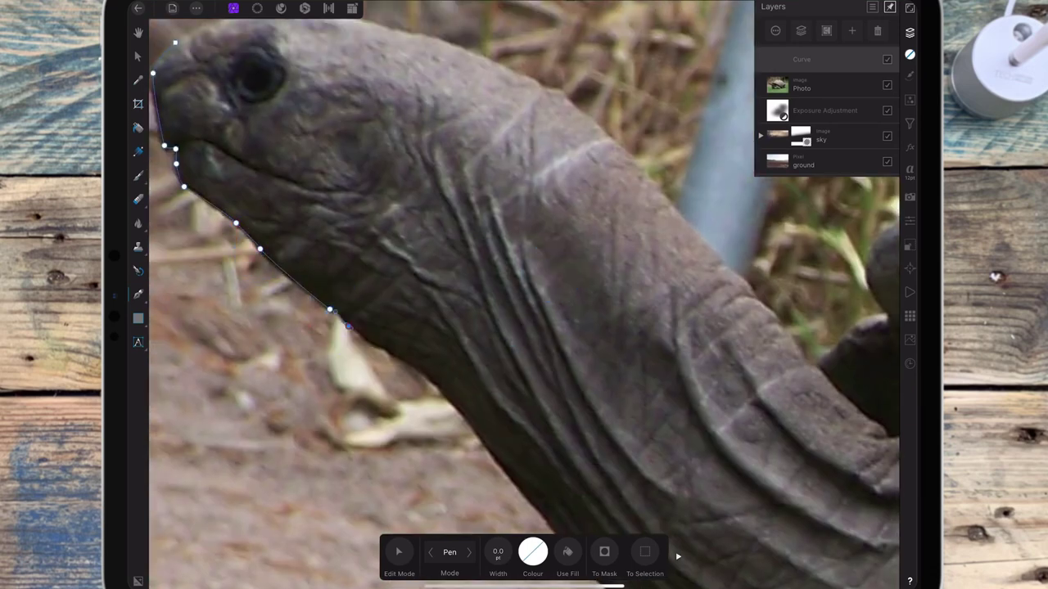
left_click_drag(372, 346, 401, 354)
left_click(430, 387)
- Continue the pen outline down the front of the tortoise's neck
scroll(430, 386, "down", 5)
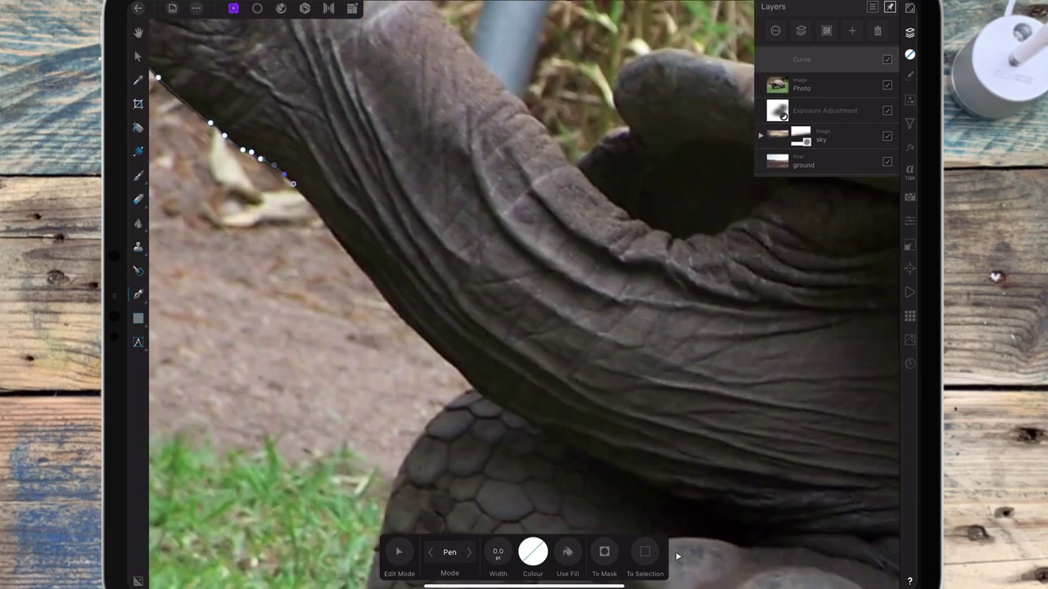
left_click(336, 237)
left_click(378, 287)
left_click(422, 336)
left_click(452, 363)
left_click(473, 387)
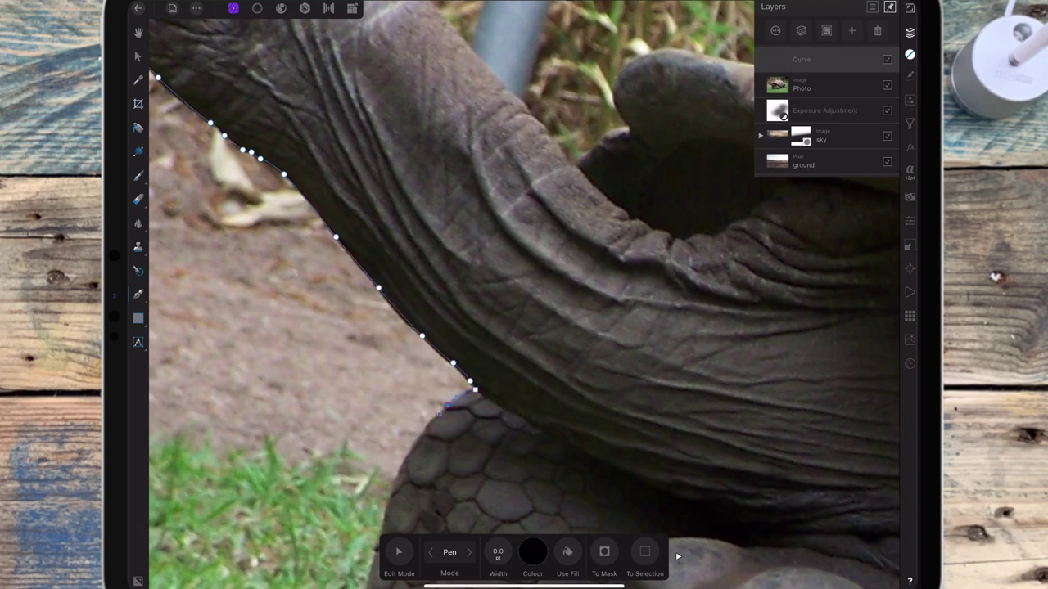
scroll(443, 327, "down", 5)
- Trace the front leg's left edge, the bottom of the front foot and its right edge
left_click(351, 322)
left_click(332, 385)
left_click(353, 521)
scroll(512, 188, "down", 1)
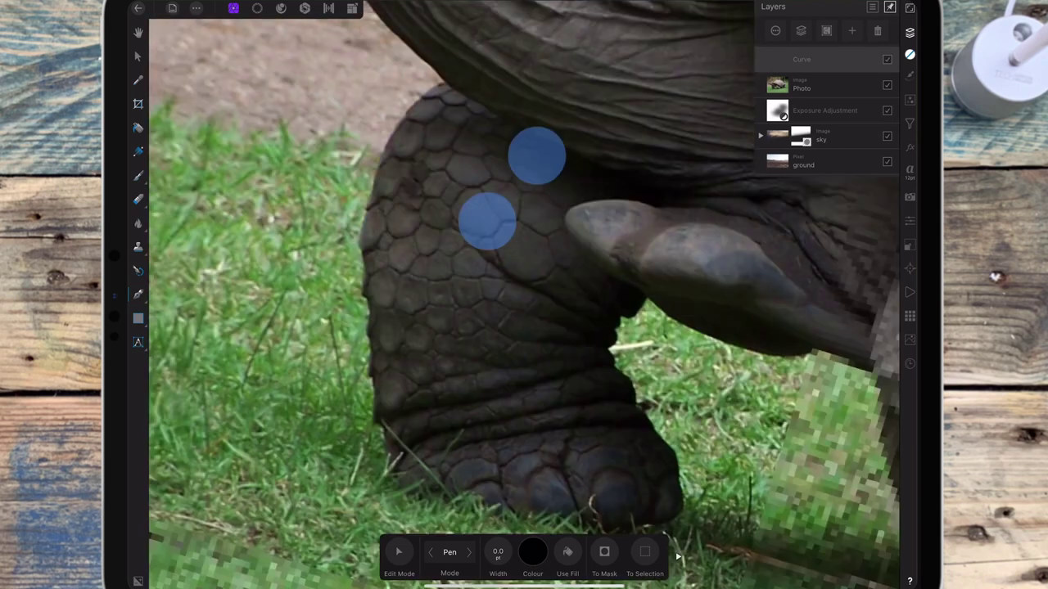
scroll(511, 189, "up", 3)
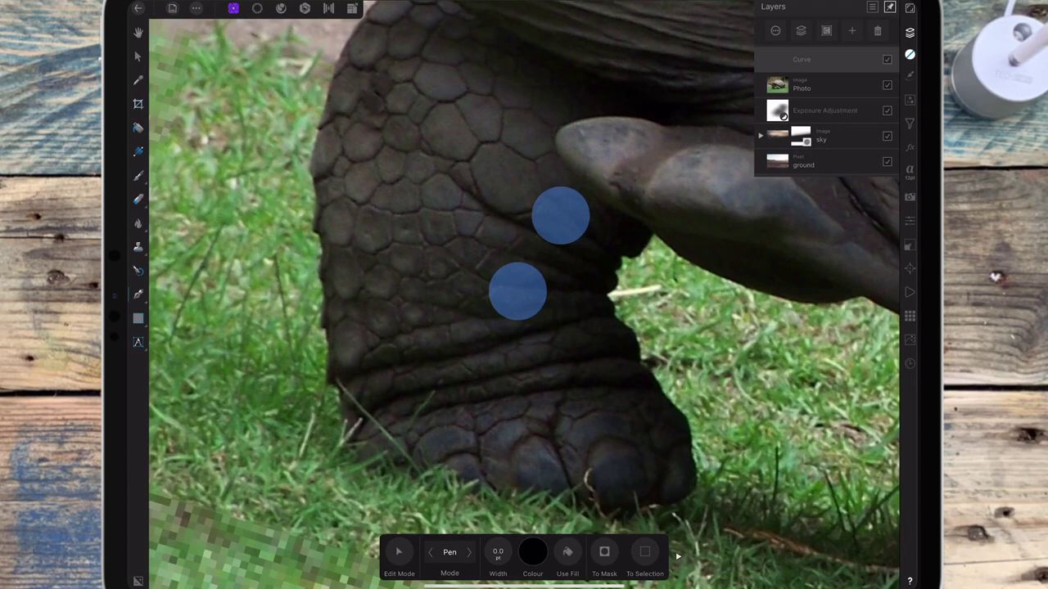
scroll(540, 254, "down", 5)
left_click(450, 357)
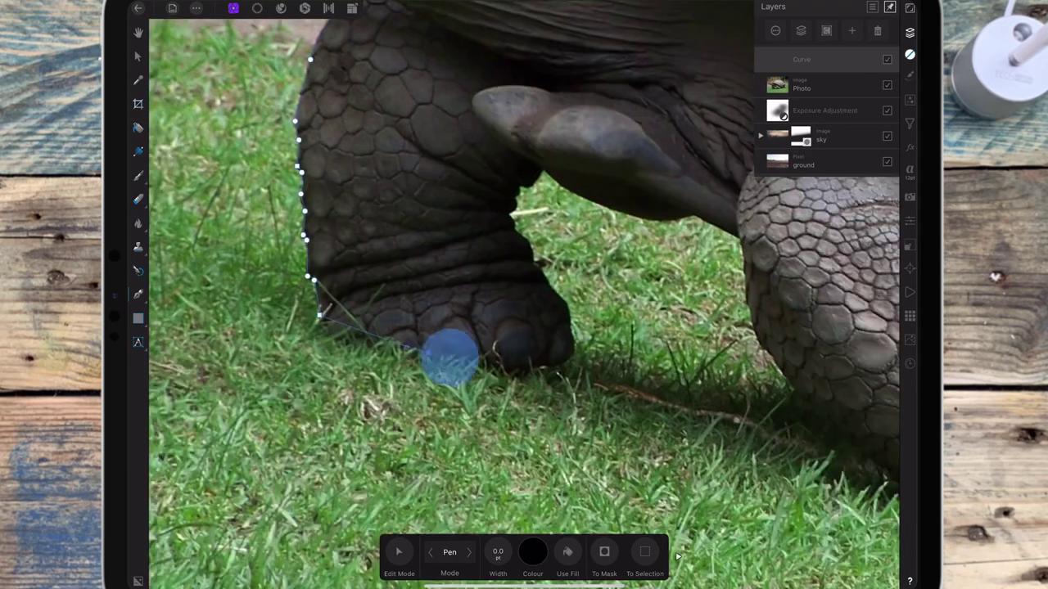
key("ctrl+z")
left_click(328, 331)
left_click(521, 375)
left_click(570, 339)
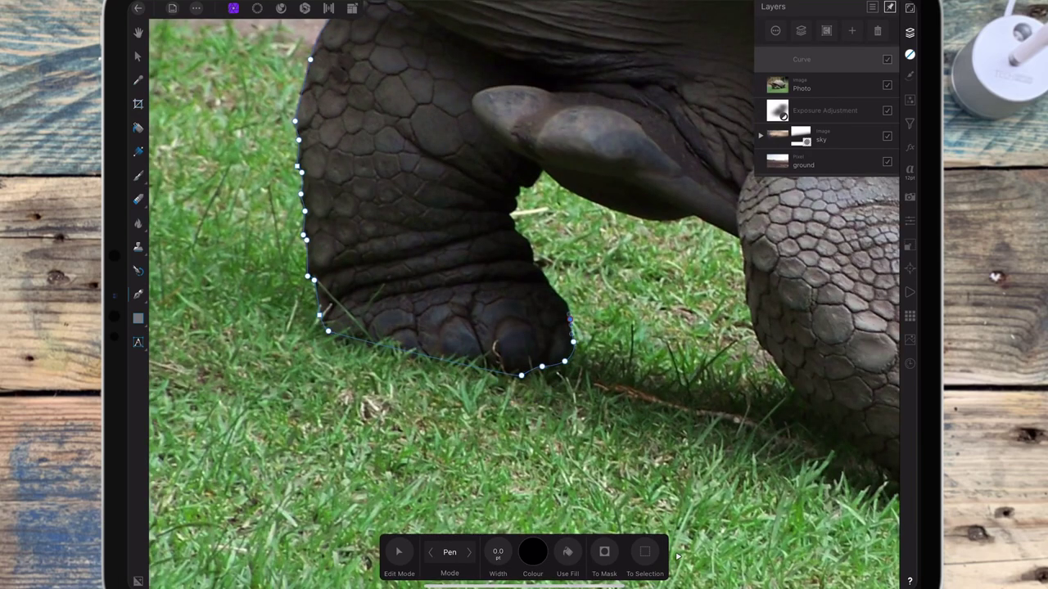
left_click(533, 253)
- Trace the gap between leg and grass, then the shell edge above the grass
scroll(491, 287, "up", 5)
left_click(348, 317)
left_click(337, 269)
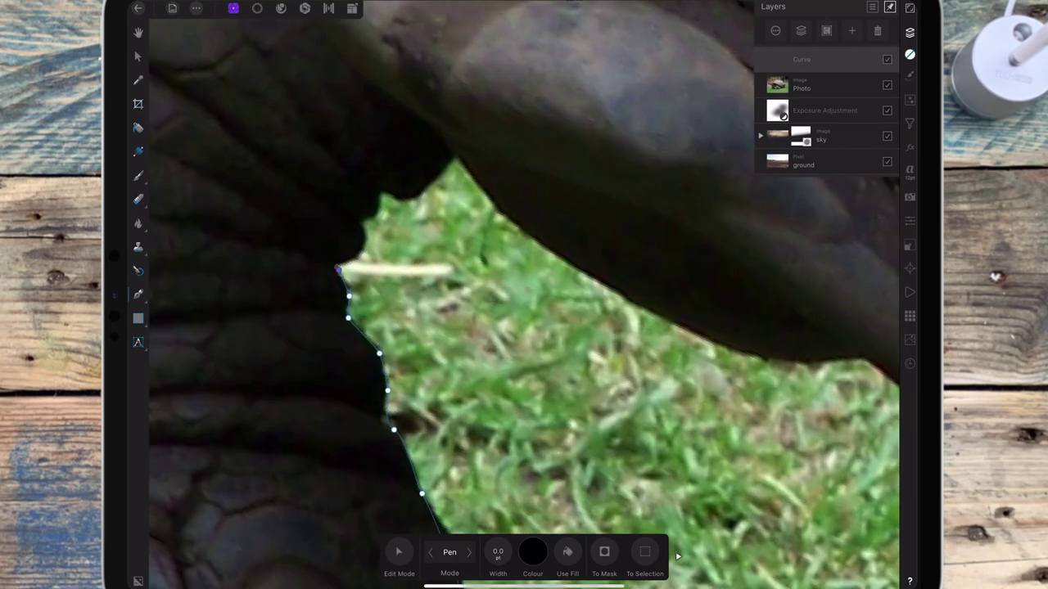
left_click(357, 222)
left_click(405, 194)
left_click(439, 175)
scroll(590, 163, "down", 5)
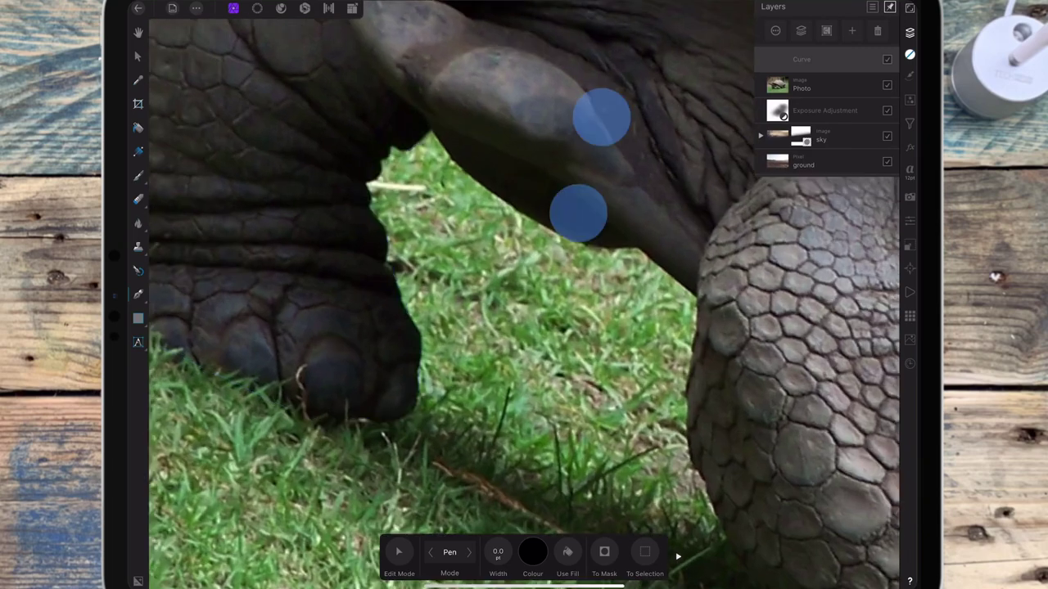
scroll(590, 163, "up", 5)
left_click(544, 302)
left_click(647, 347)
left_click(692, 360)
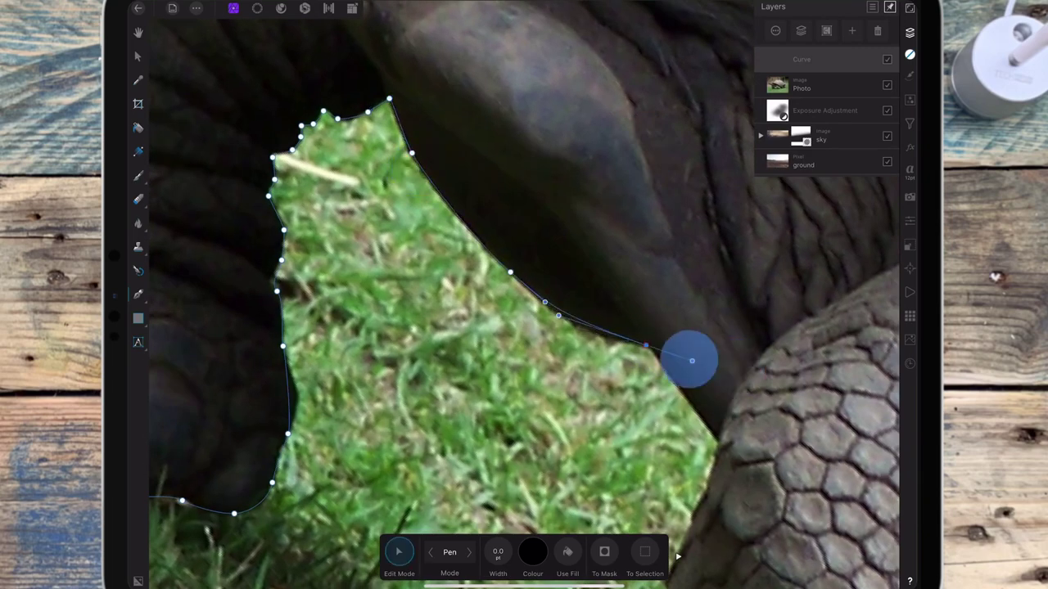
- Outline the hind leg down to the underside of the hind foot
scroll(590, 295, "up", 5)
left_click(472, 273)
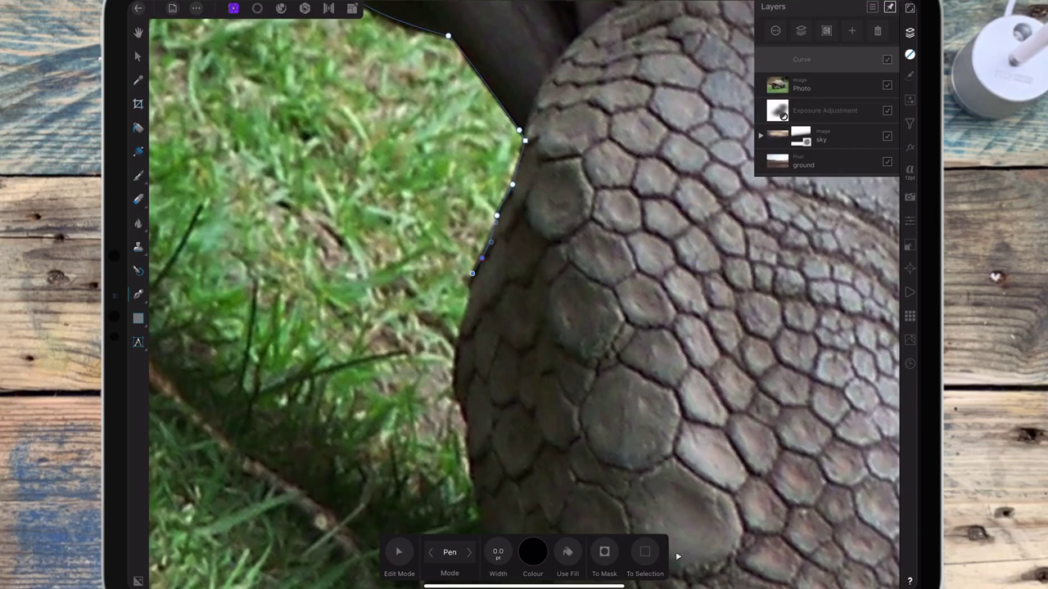
left_click(458, 349)
left_click(463, 409)
scroll(573, 311, "right", 5)
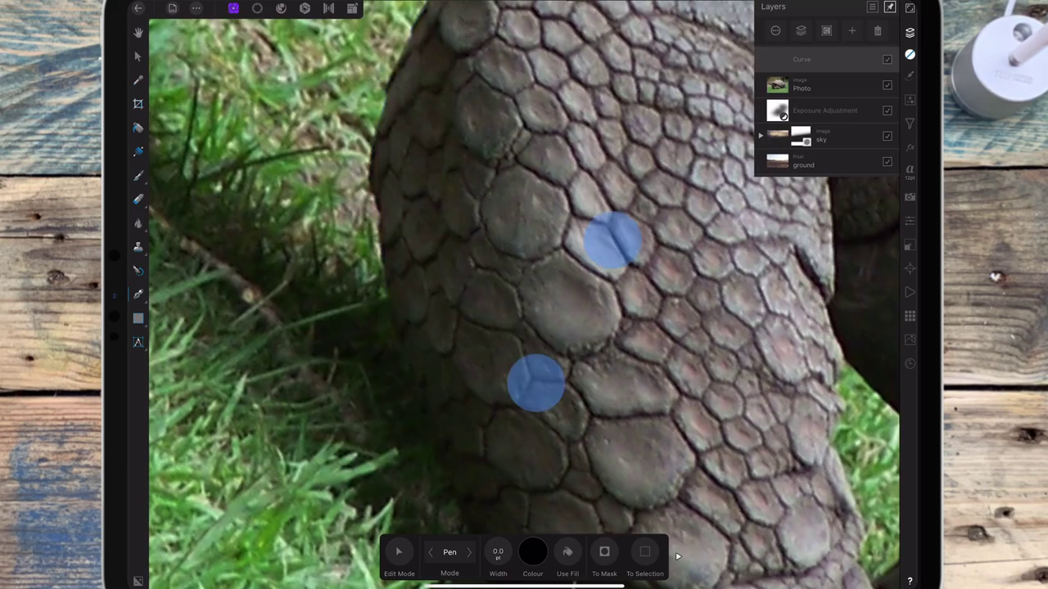
scroll(574, 311, "down", 5)
left_click(396, 227)
left_click(398, 328)
scroll(524, 327, "up", 5)
- Curve the outline around the hind foot's toe and tip
left_click(670, 344)
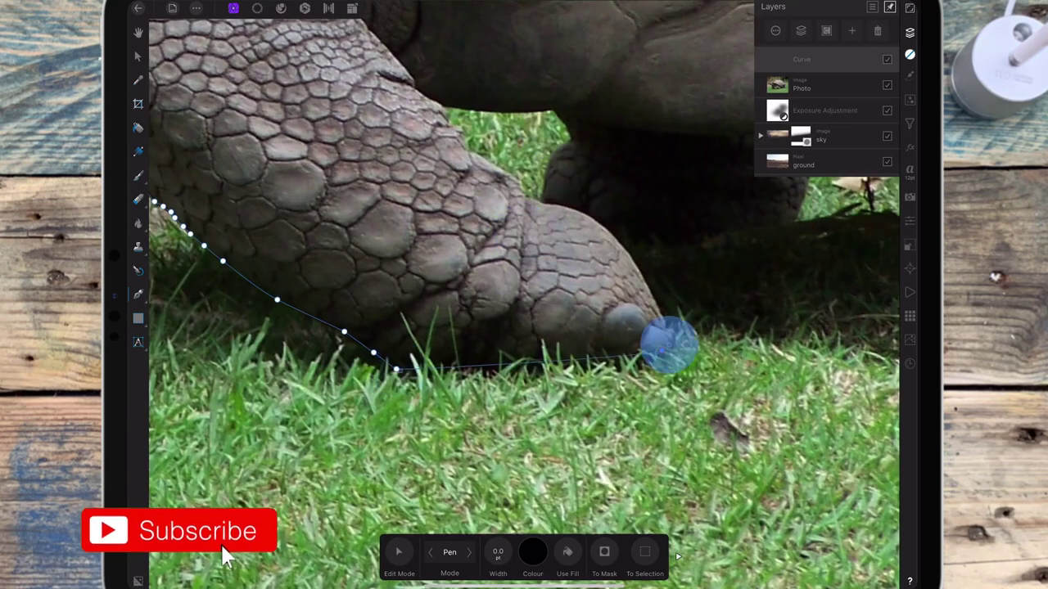
scroll(669, 343, "up", 3)
left_click(670, 325)
left_click(676, 307)
left_click(653, 272)
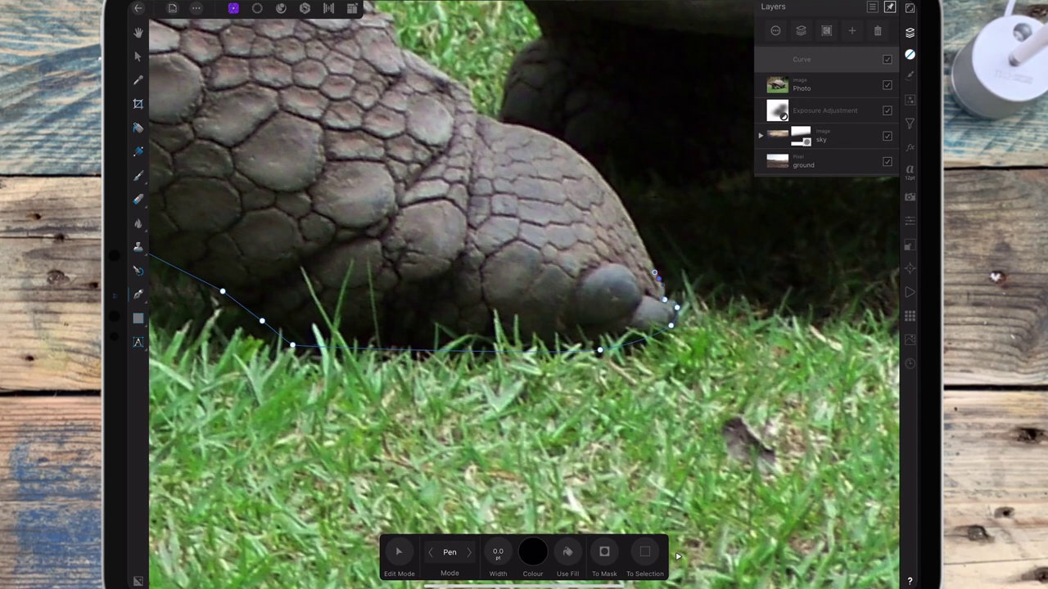
scroll(639, 303, "down", 3)
left_click(641, 227)
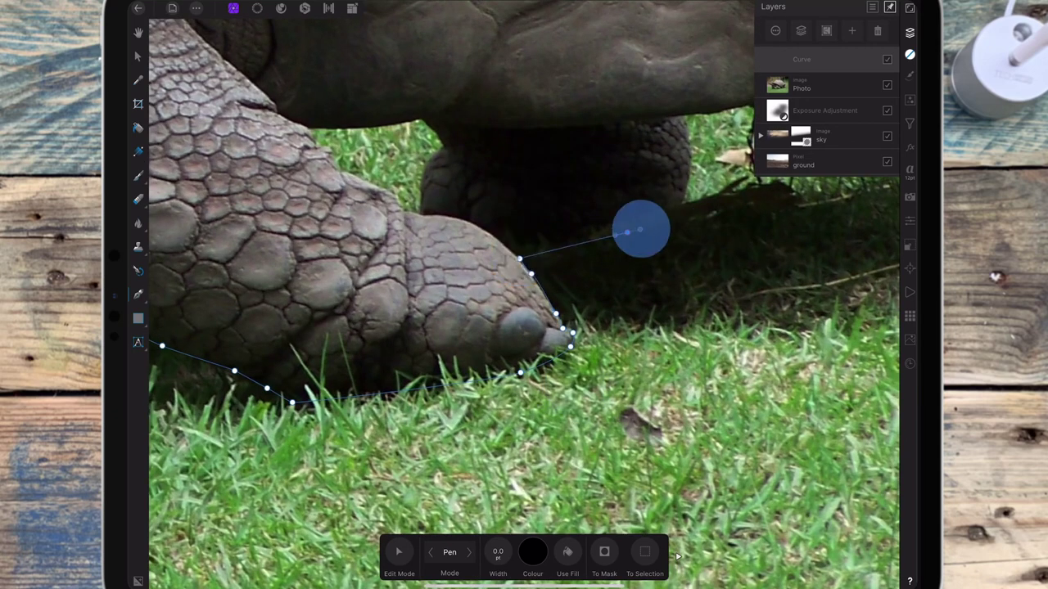
- Extend the outline along the top of the back leg
scroll(524, 294, "right", 5)
left_click(532, 150)
left_click(568, 135)
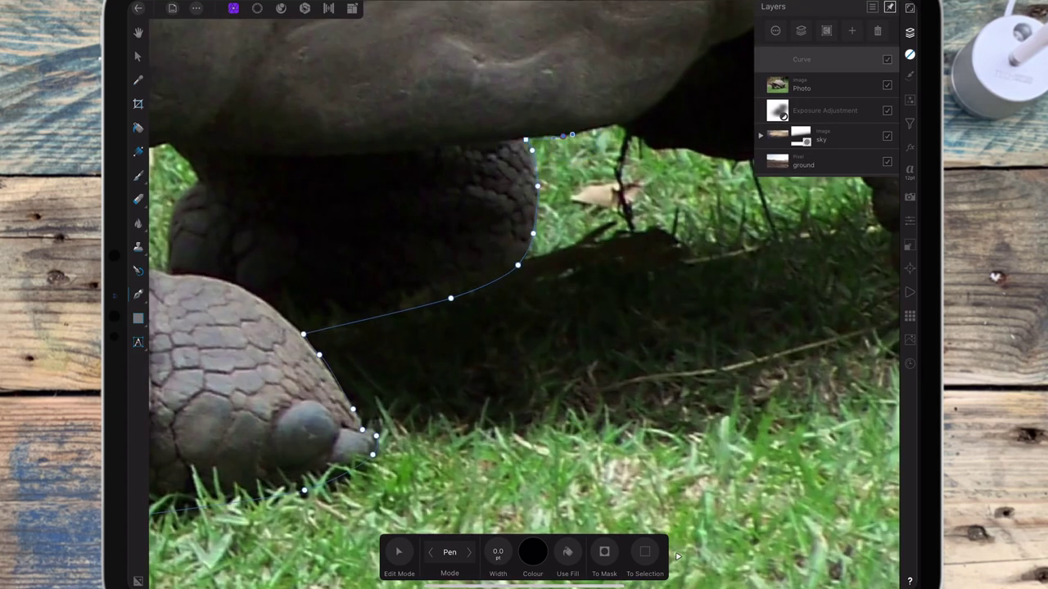
left_click(611, 127)
left_click(640, 139)
scroll(524, 295, "up", 3)
- Continue the outline across and down the back leg's edge
left_click(434, 236)
left_click(499, 269)
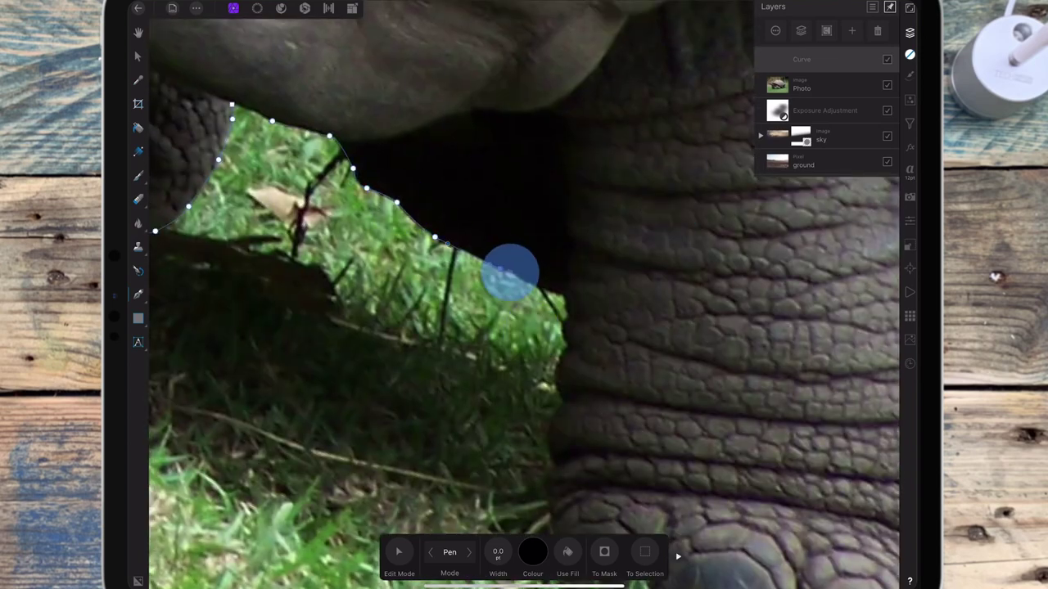
left_click(533, 284)
left_click(561, 295)
left_click(565, 323)
left_click(559, 358)
left_click(547, 445)
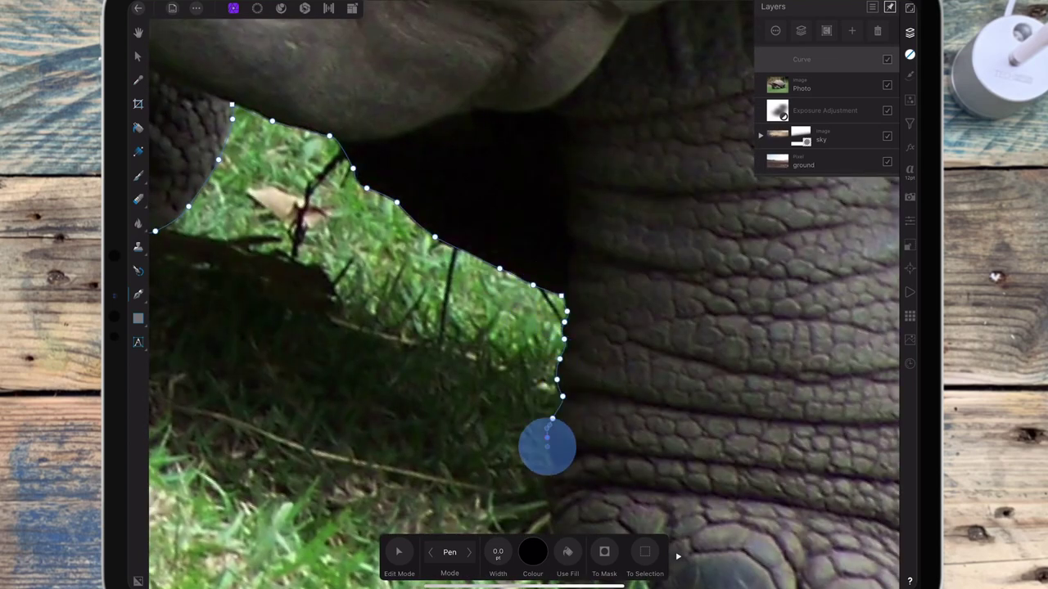
- Trace along the base of the back foot, undoing the last misplaced point
scroll(524, 294, "down", 5)
left_click(420, 344)
scroll(420, 344, "down", 5)
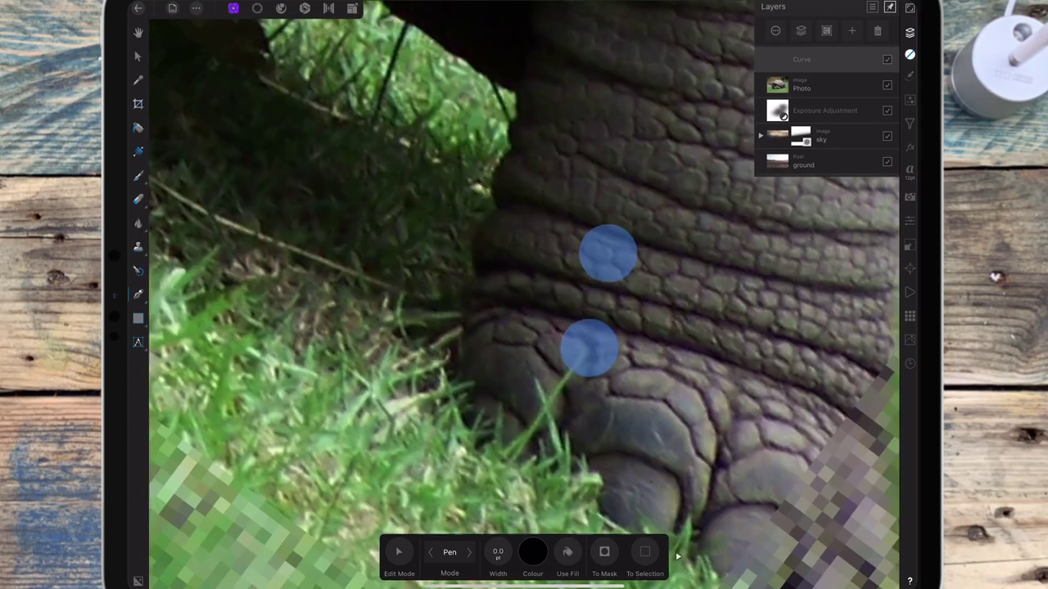
left_click(489, 404)
left_click(601, 419)
left_click(645, 430)
left_click(706, 432)
left_click(701, 347)
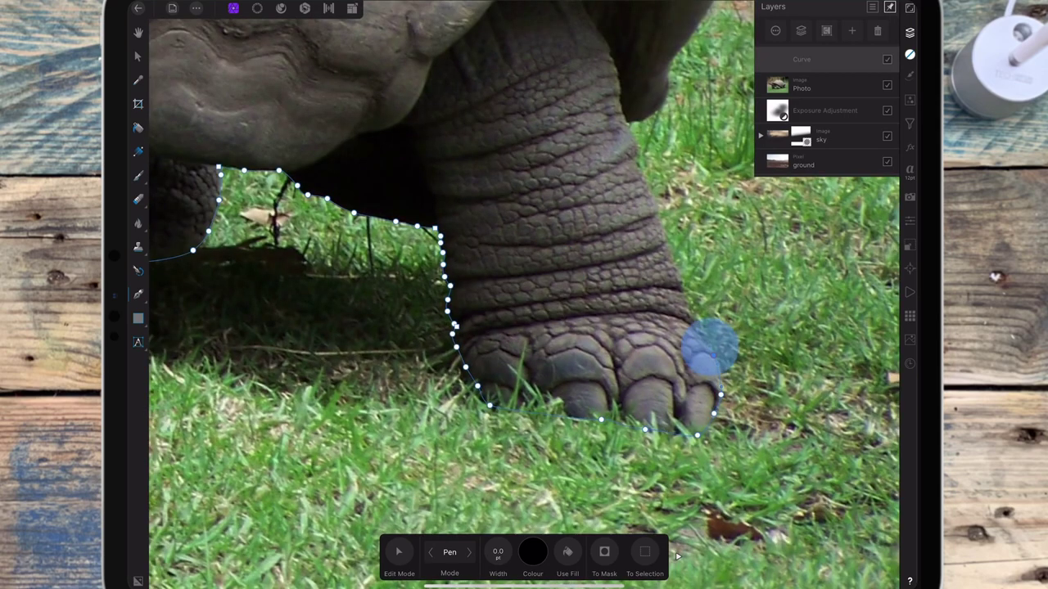
scroll(638, 344, "up", 5)
key("ctrl+z")
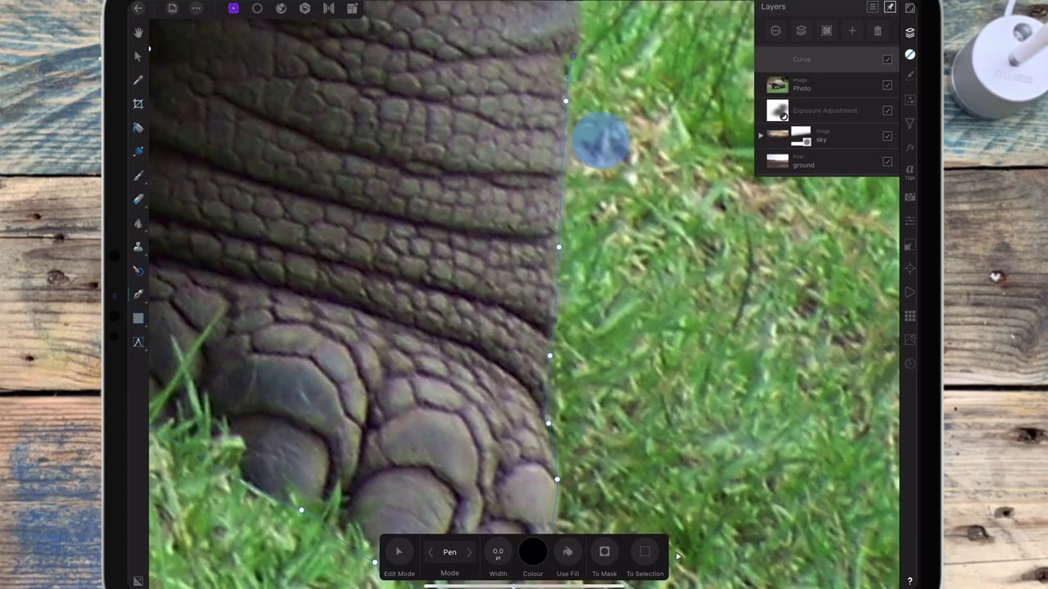
- Add curved nodes along the underside and edge of the shell
scroll(551, 192, "up", 3)
scroll(491, 246, "up", 3)
scroll(492, 246, "down", 3)
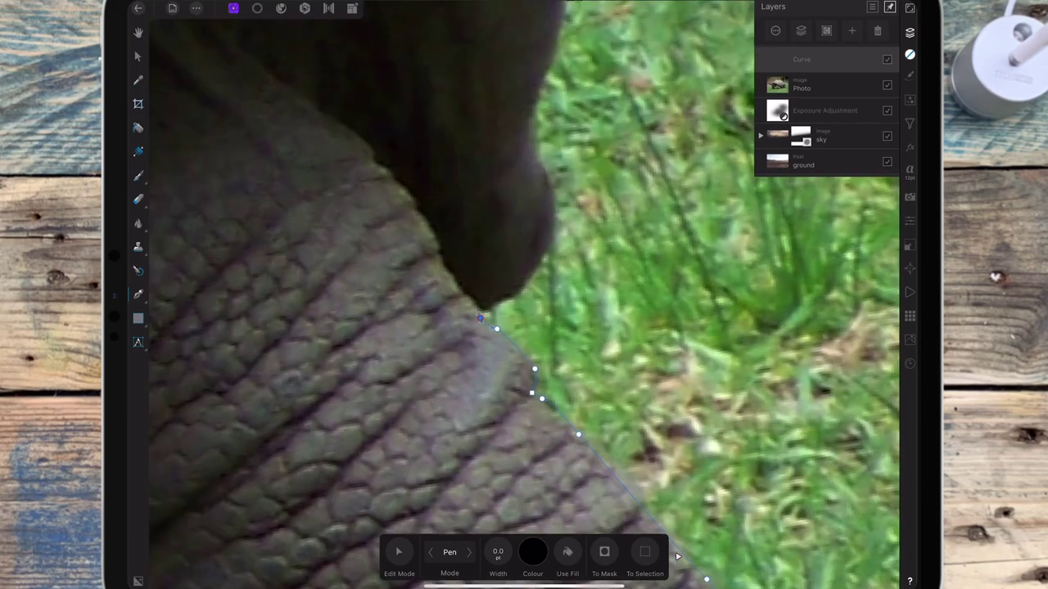
mouse_move(491, 304)
left_mouse_down()
mouse_move(552, 192)
mouse_move(536, 130)
left_mouse_up()
scroll(524, 295, "up", 3)
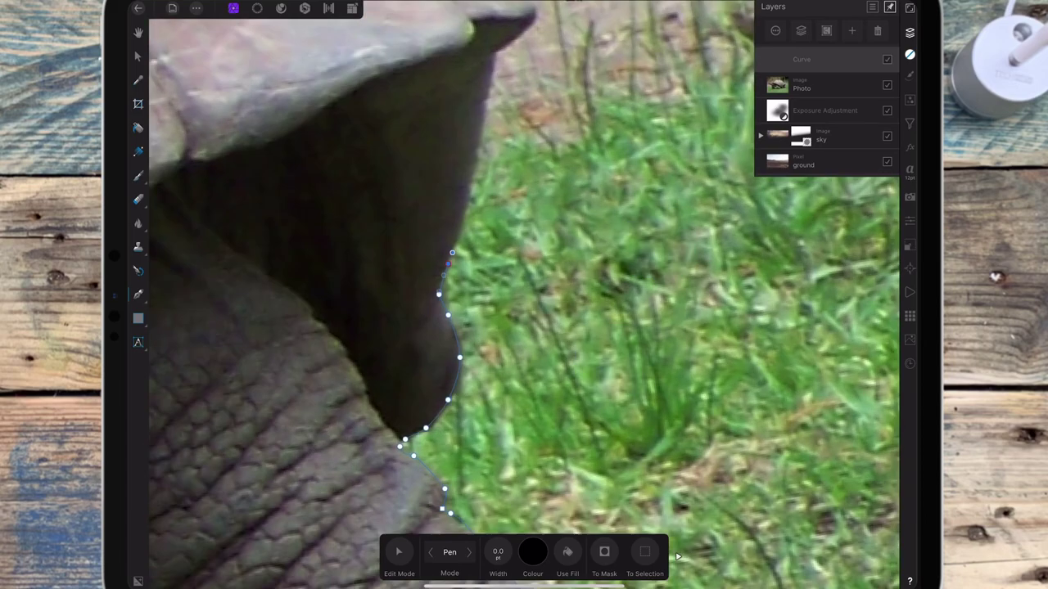
scroll(524, 295, "up", 3)
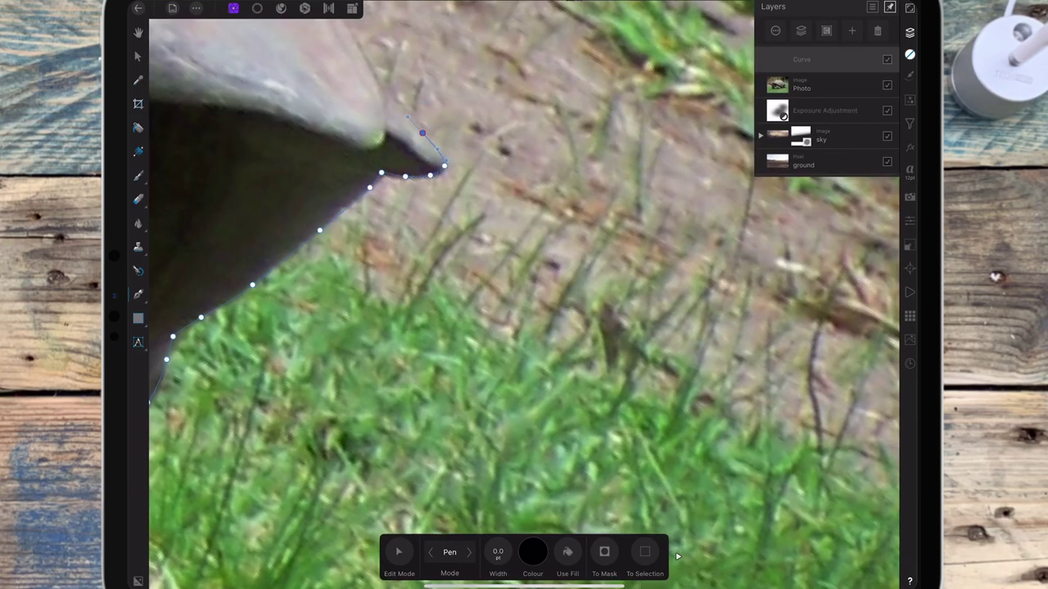
scroll(524, 295, "down", 3)
mouse_move(507, 348)
left_mouse_down()
mouse_move(445, 286)
mouse_move(361, 154)
left_mouse_up()
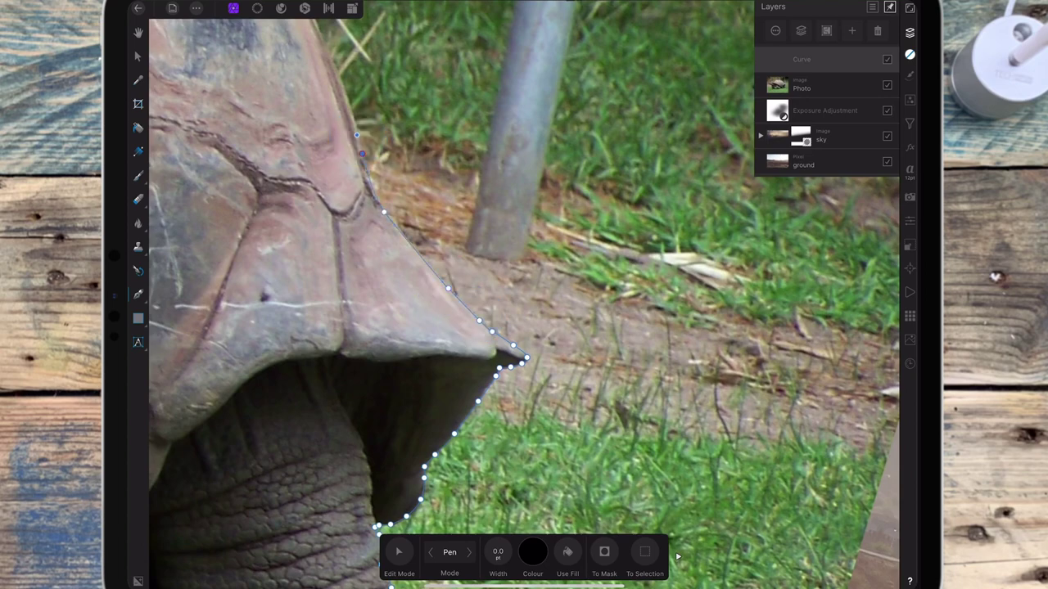
- Try a curved node along the lower shell edge, then undo it
scroll(524, 295, "down", 3)
scroll(524, 295, "up", 5)
mouse_move(420, 343)
left_mouse_down()
mouse_move(460, 218)
mouse_move(468, 46)
left_mouse_up()
scroll(524, 295, "up", 3)
scroll(524, 295, "up", 3)
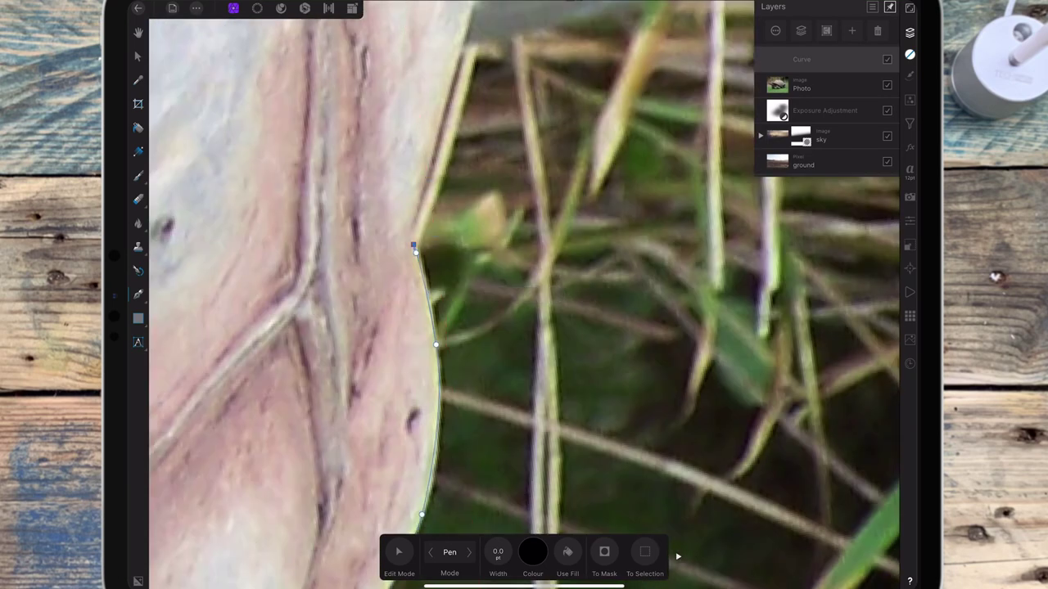
scroll(523, 294, "down", 3)
scroll(524, 294, "up", 3)
key("ctrl+z")
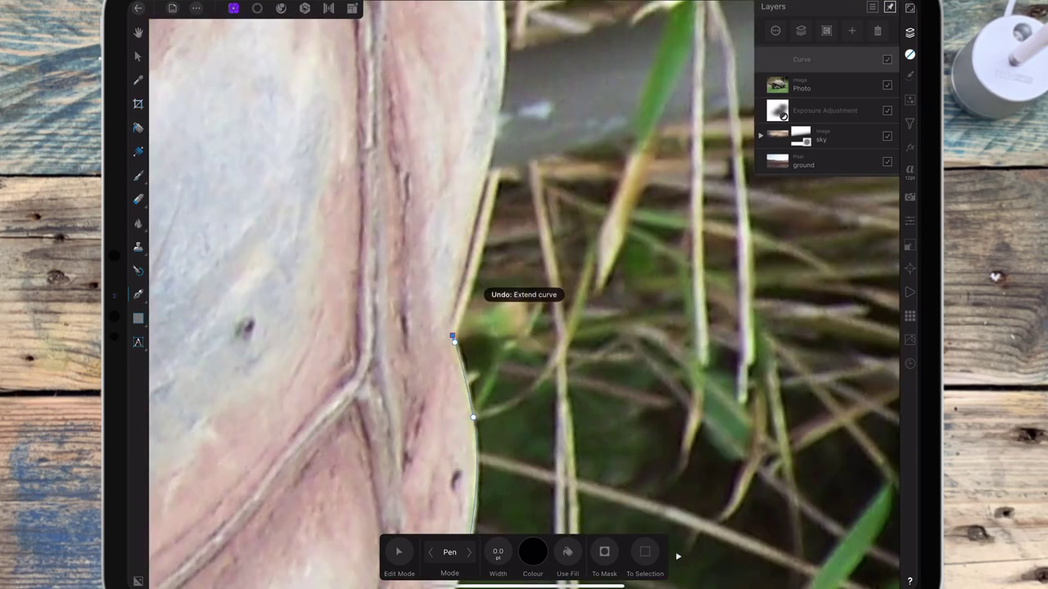
- Place outline points along the shell edge toward the neck
scroll(524, 295, "up", 3)
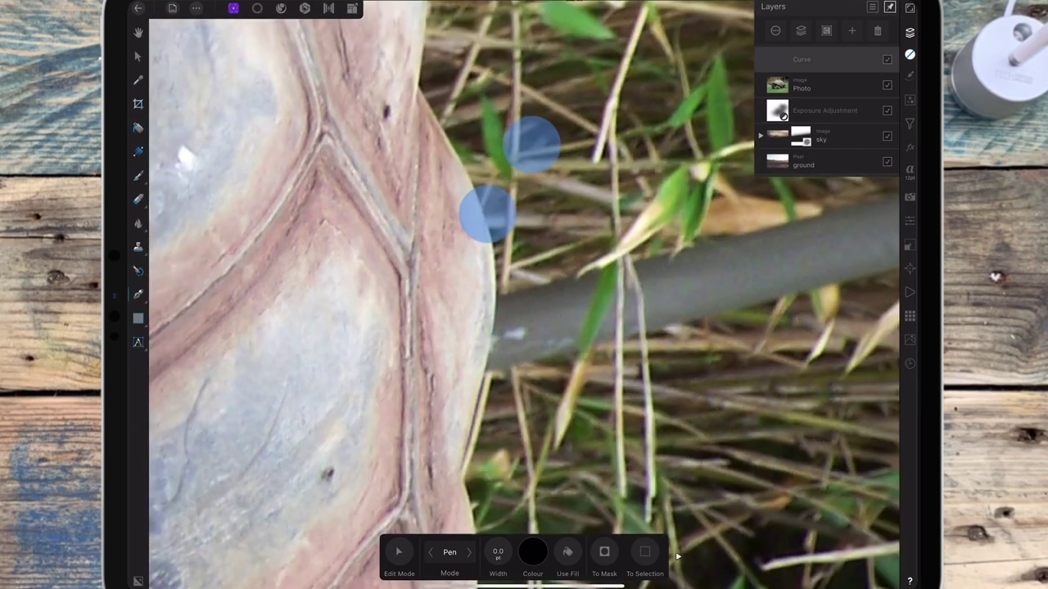
scroll(507, 180, "down", 3)
scroll(524, 295, "down", 3)
left_click(374, 97)
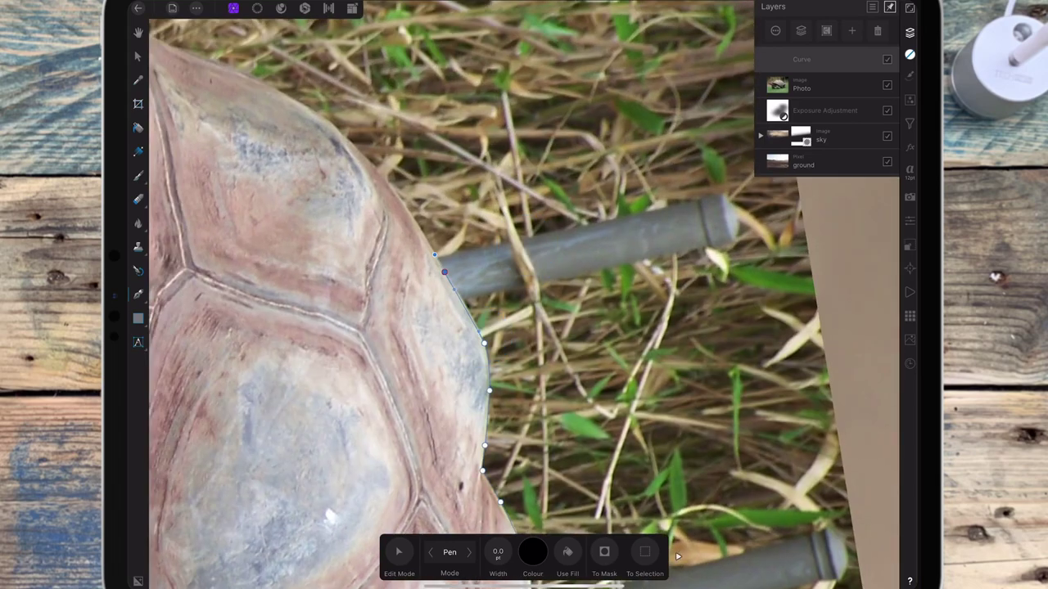
scroll(524, 295, "up", 3)
scroll(524, 295, "down", 3)
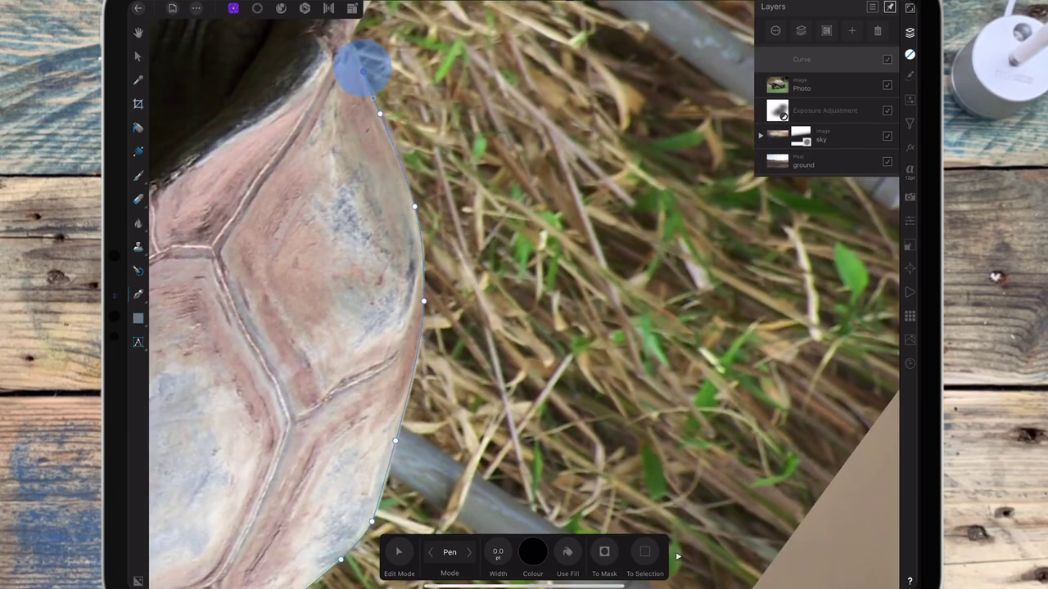
scroll(510, 340, "up", 3)
left_click(466, 211)
scroll(524, 295, "down", 3)
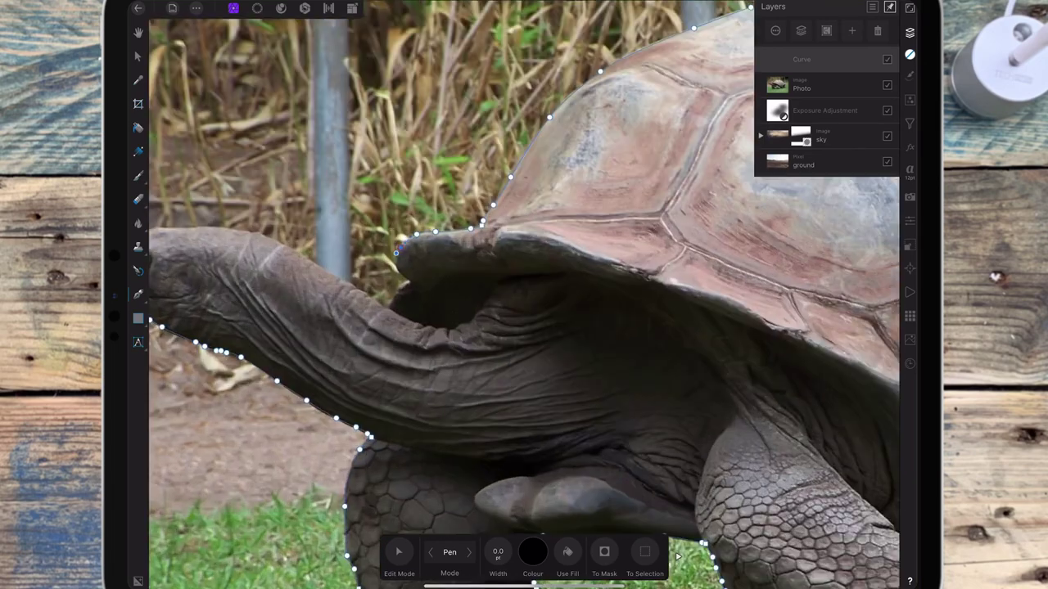
scroll(524, 295, "up", 3)
- Extend the outline along the back edge of the neck
left_click(332, 241)
left_click(305, 283)
left_click(293, 301)
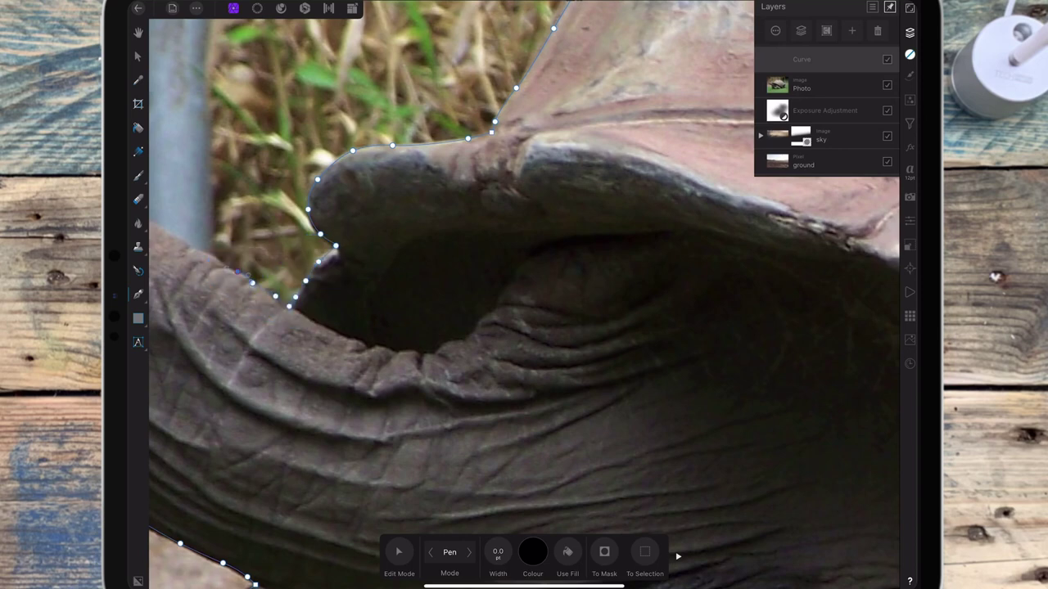
left_click(237, 272)
scroll(524, 295, "left", 2)
scroll(524, 294, "down", 3)
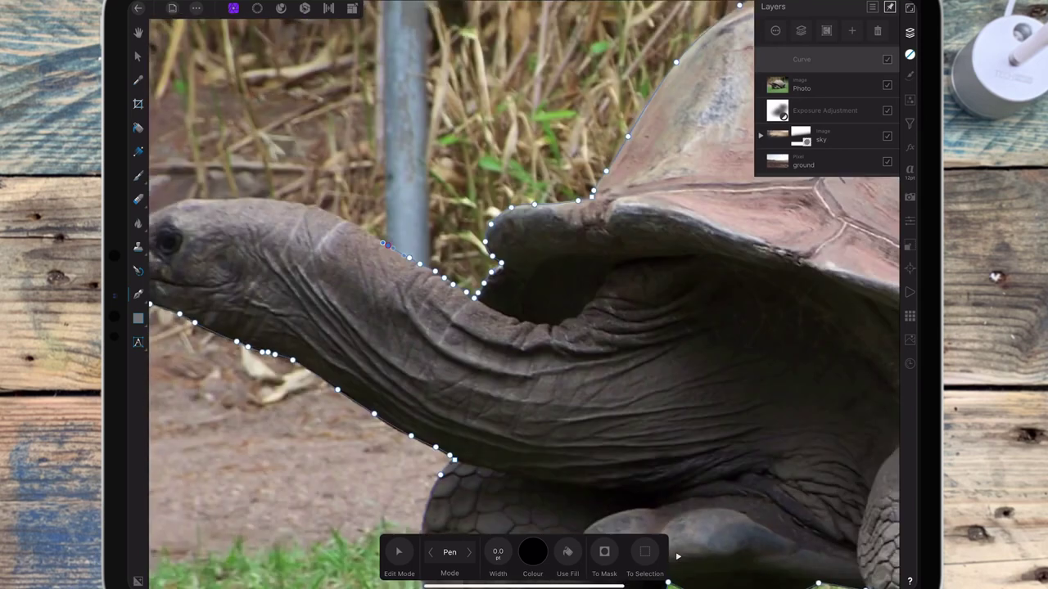
scroll(524, 295, "up", 3)
scroll(524, 295, "up", 2)
- Fit the outline into the neck-shell gap and along the lower neck
left_click(371, 250)
left_click_drag(424, 447, 432, 466)
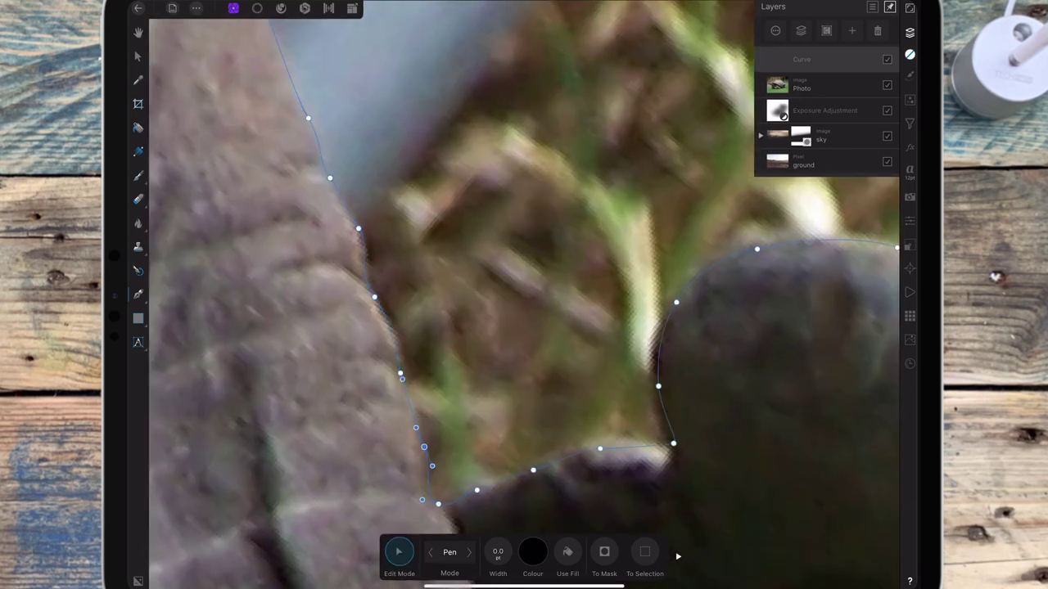
scroll(524, 308, "down", 3)
scroll(524, 294, "down", 2)
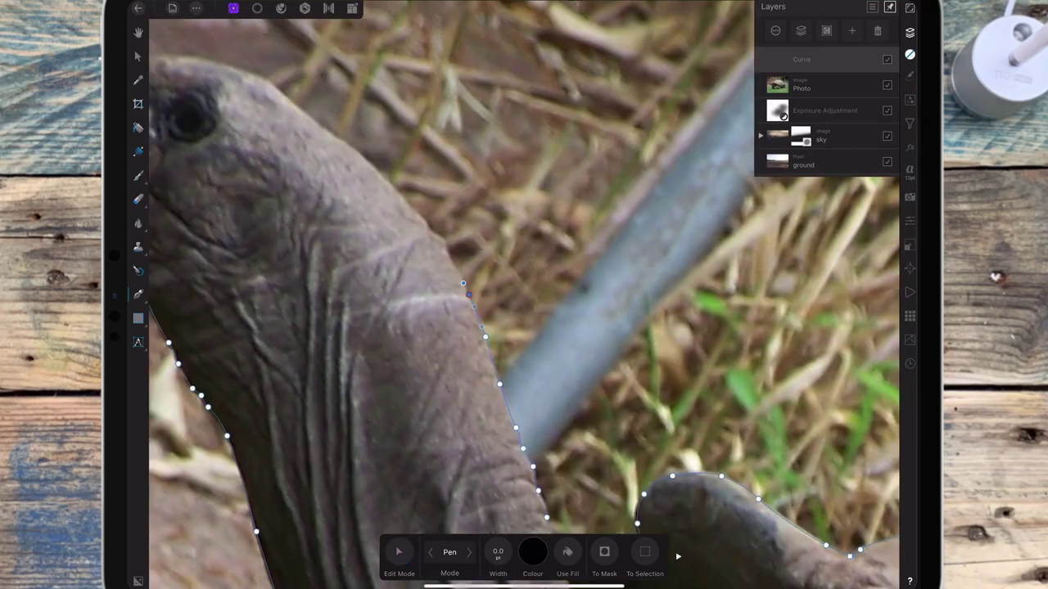
left_click(421, 218)
scroll(524, 295, "down", 3)
scroll(524, 294, "up", 4)
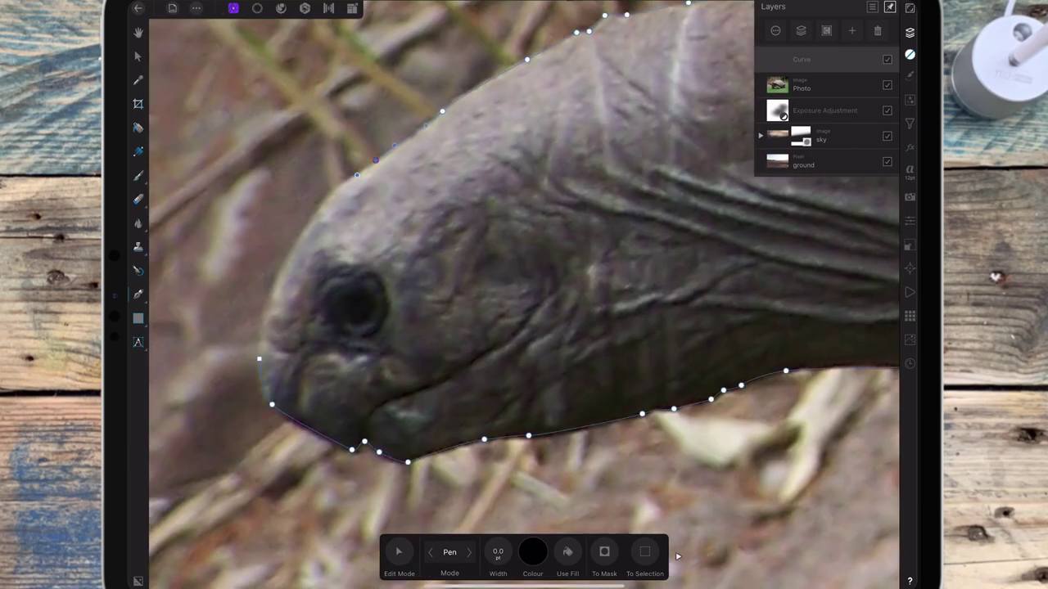
- Trace over the top and front of the head and close the path at the snout
left_click(301, 233)
left_click(272, 291)
left_click(260, 358)
scroll(655, 216, "down", 5)
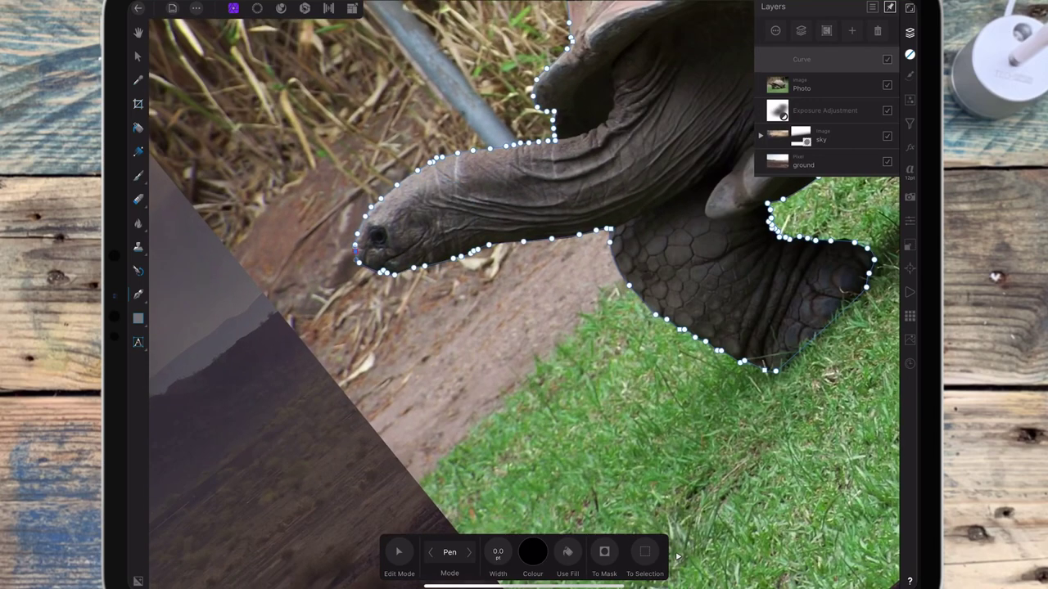
- Turn the tortoise outline into a selection, mask the Photo layer with it, then deselect
left_click(604, 552)
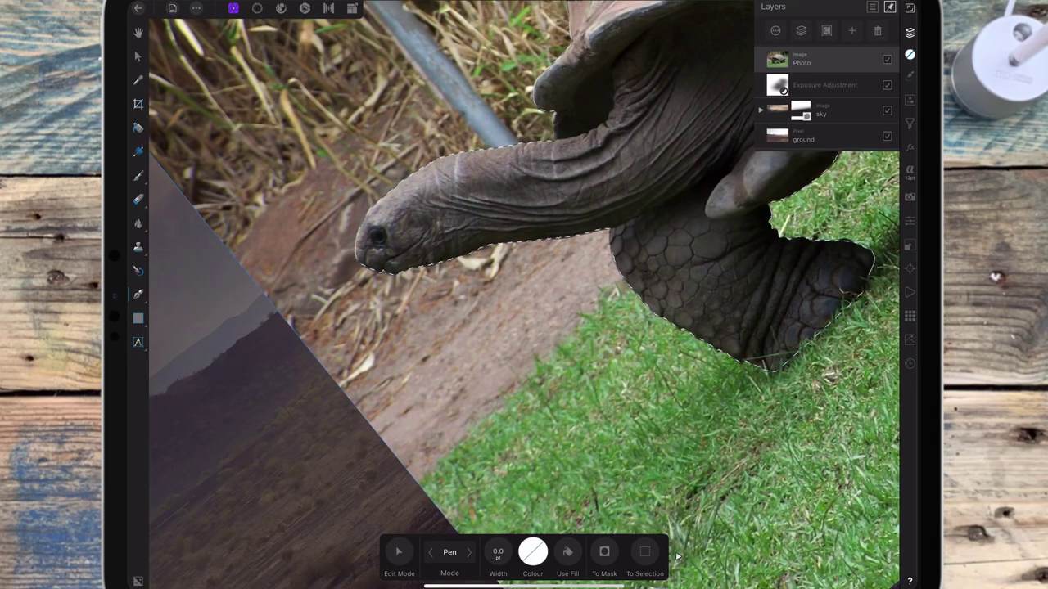
scroll(770, 315, "down", 5)
scroll(791, 284, "up", 10)
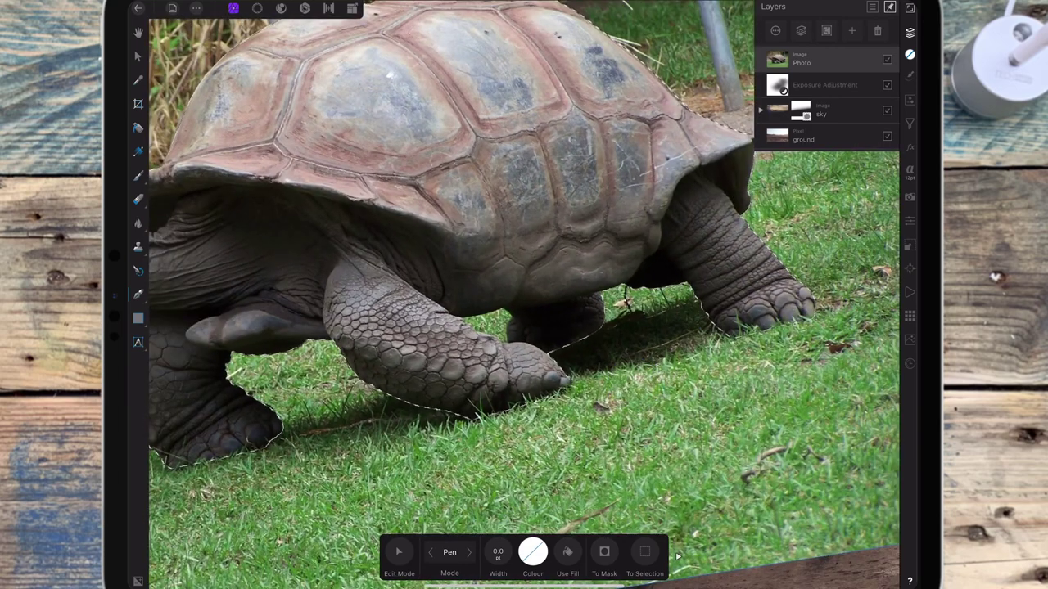
scroll(659, 166, "up", 10)
scroll(524, 295, "down", 10)
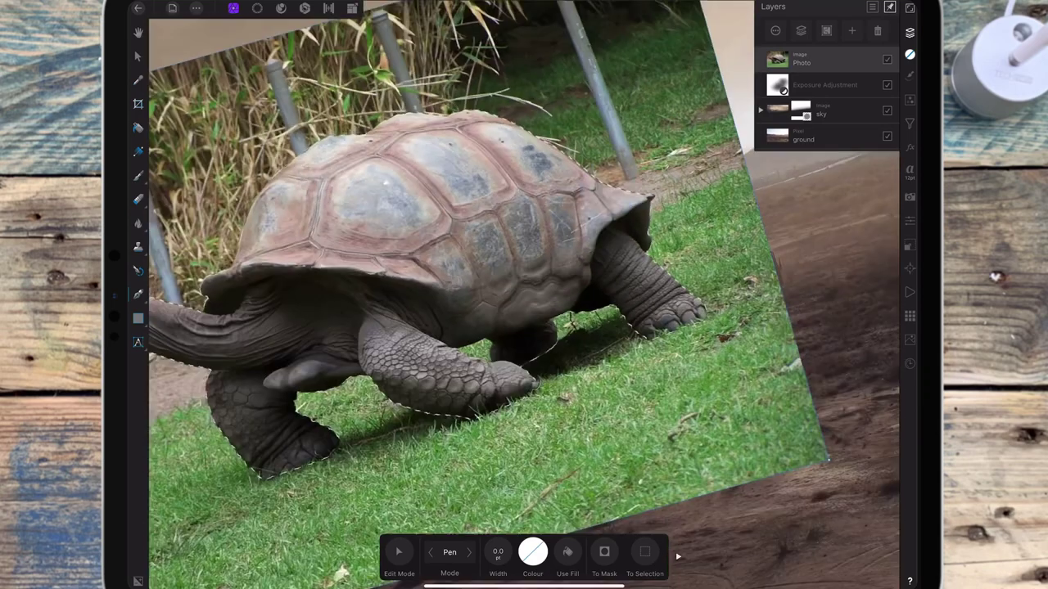
left_click(851, 31)
left_click(843, 110)
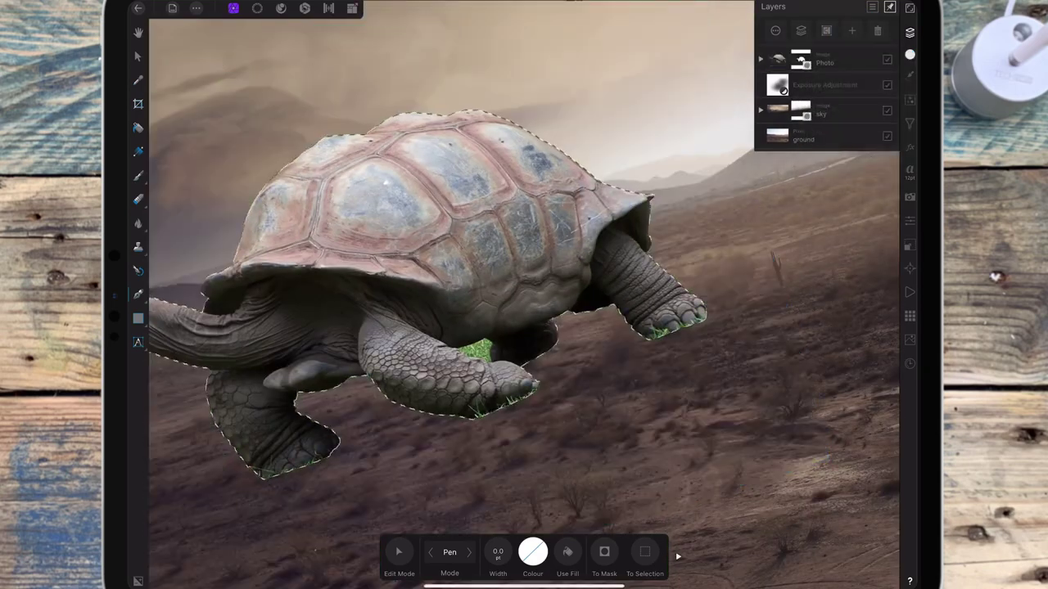
left_click(485, 362)
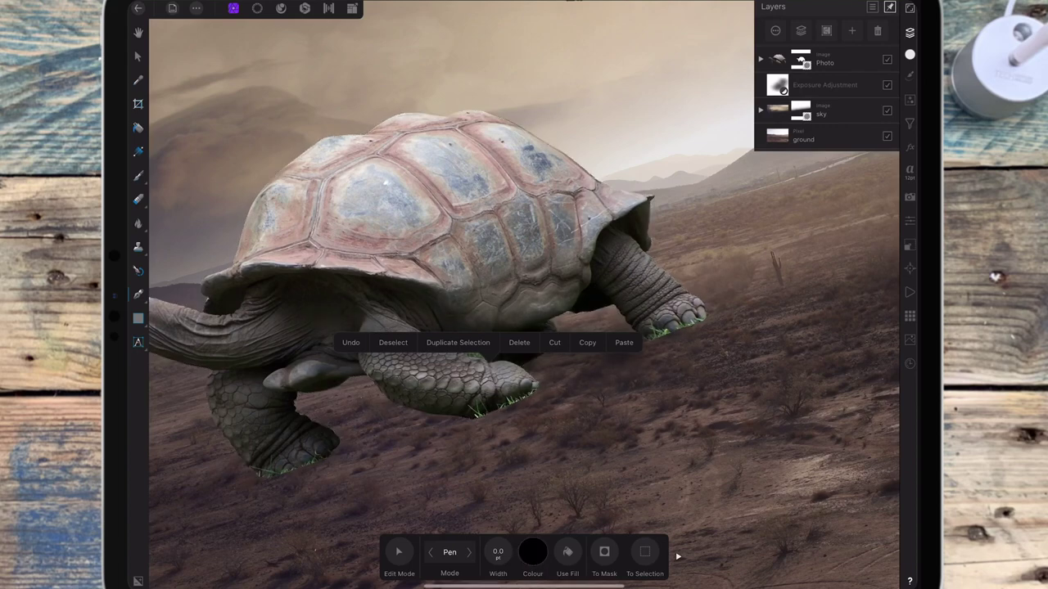
left_click(393, 342)
scroll(561, 314, "up", 10)
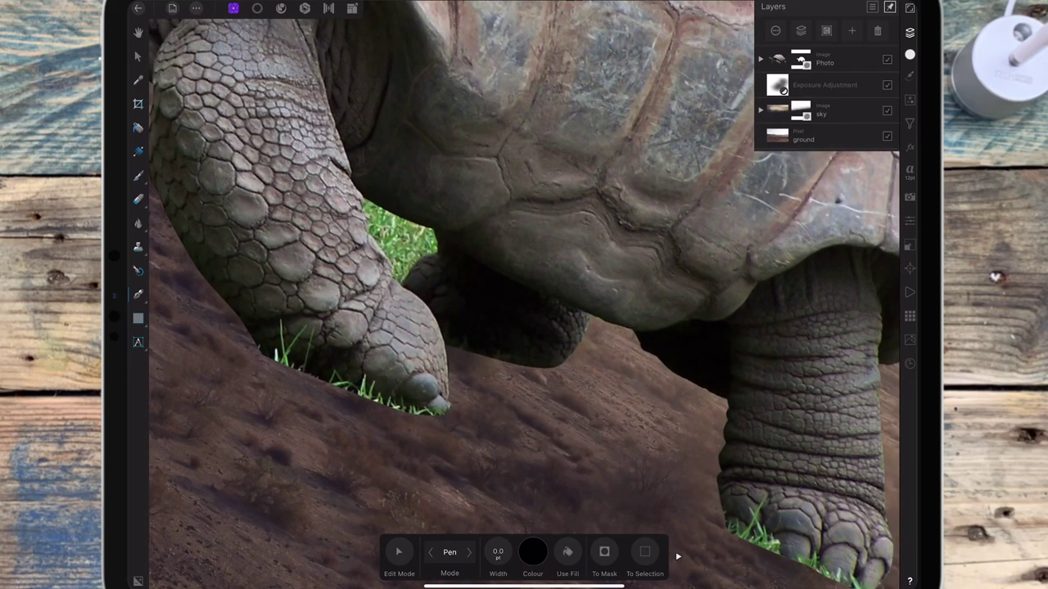
- On the Photo layer, start a pen outline along the tortoise's leg edge, undoing misplaced points
left_click(825, 59)
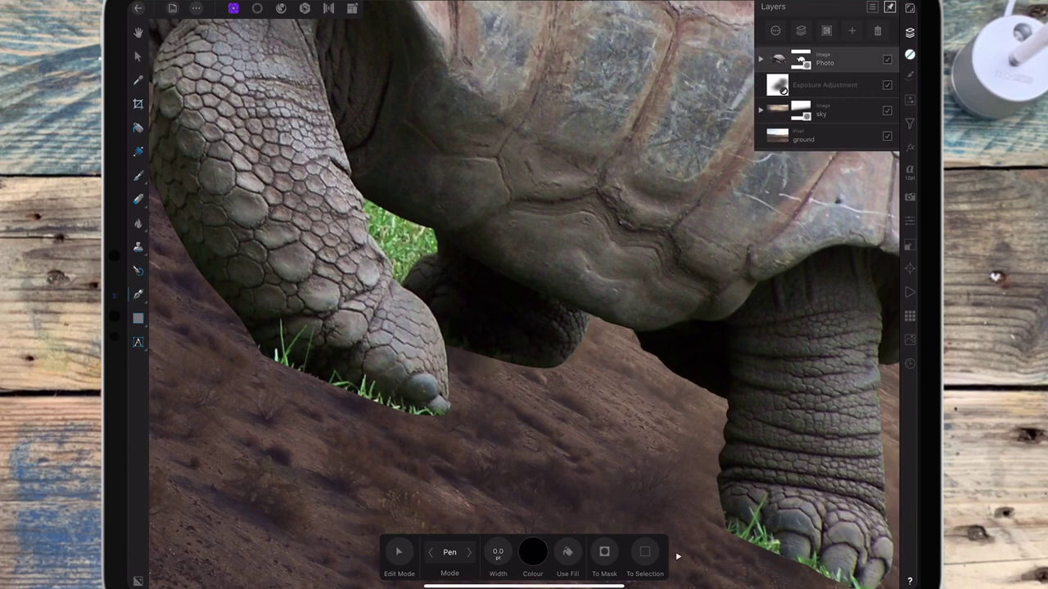
scroll(563, 234, "up", 5)
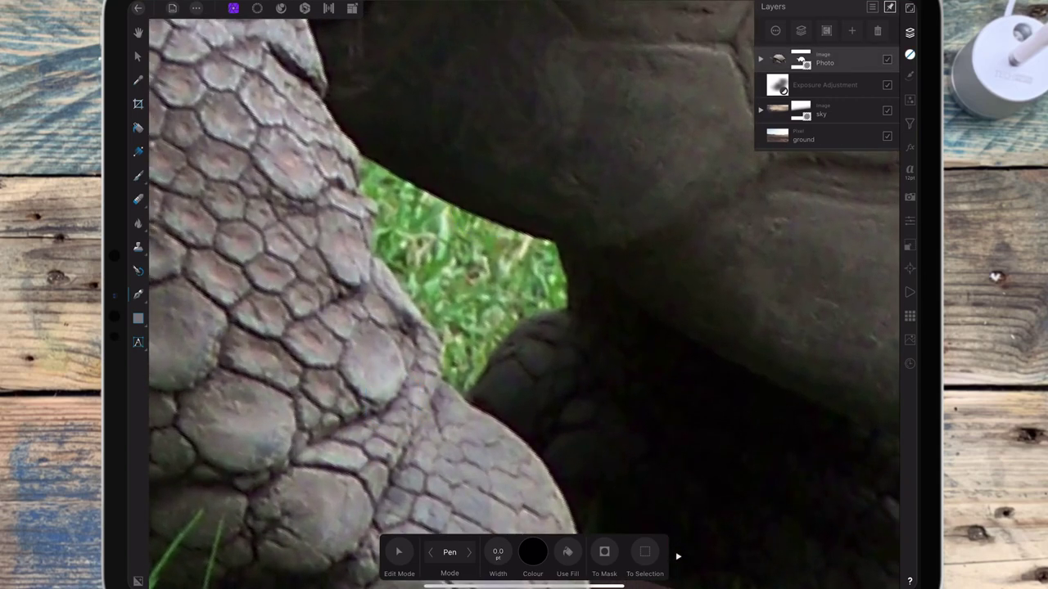
left_click(358, 158)
left_click(351, 187)
scroll(352, 164, "up", 5)
key("ctrl+z")
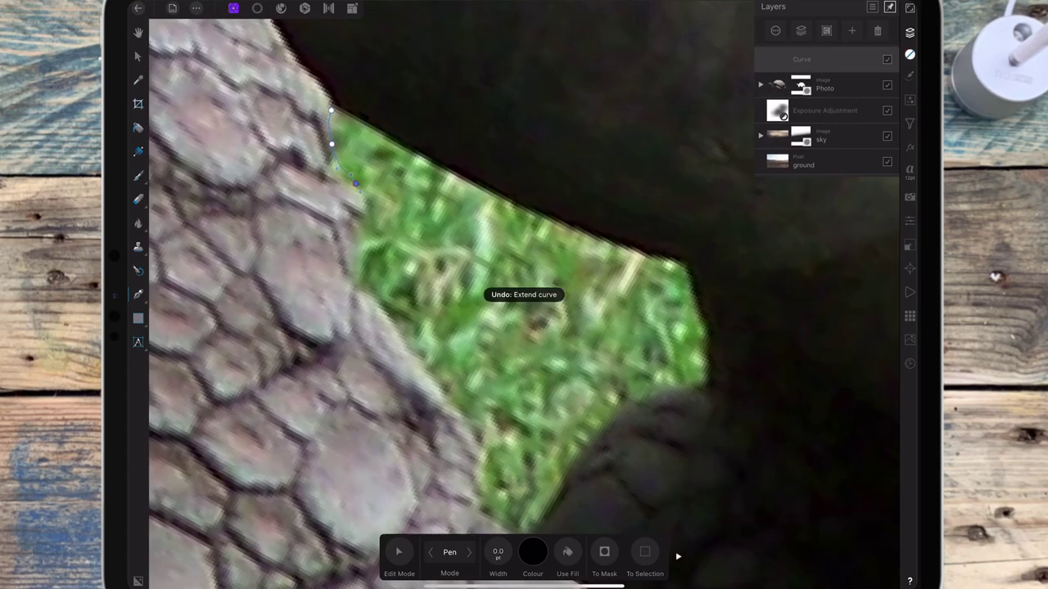
left_click(365, 210)
key("ctrl+z")
scroll(410, 246, "up", 5)
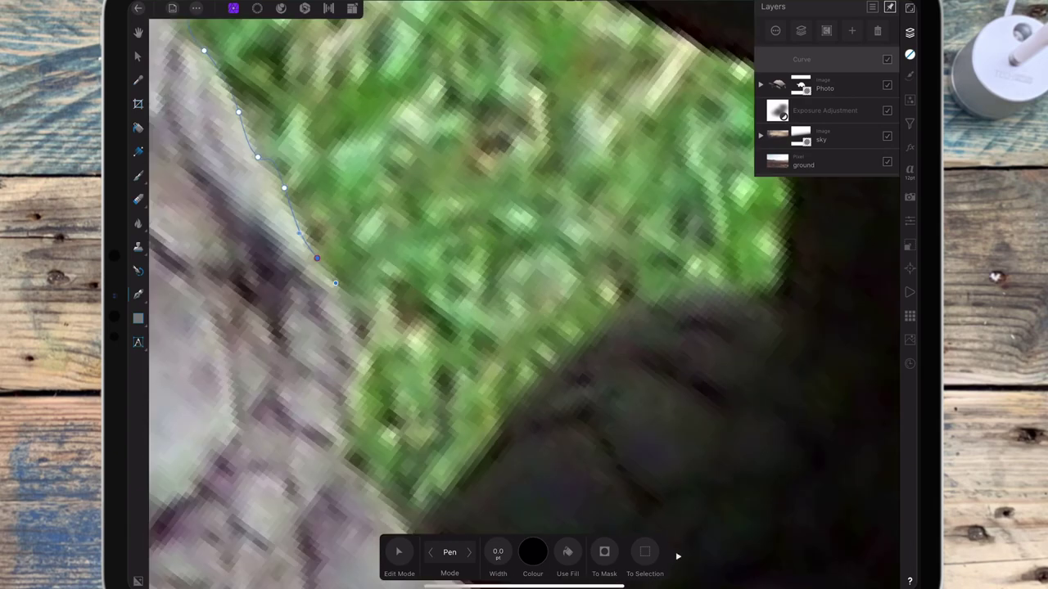
scroll(440, 377, "down", 5)
- Trace along the leg and the grass's dark boundary, closing the outline around the grass patch
left_click(398, 303)
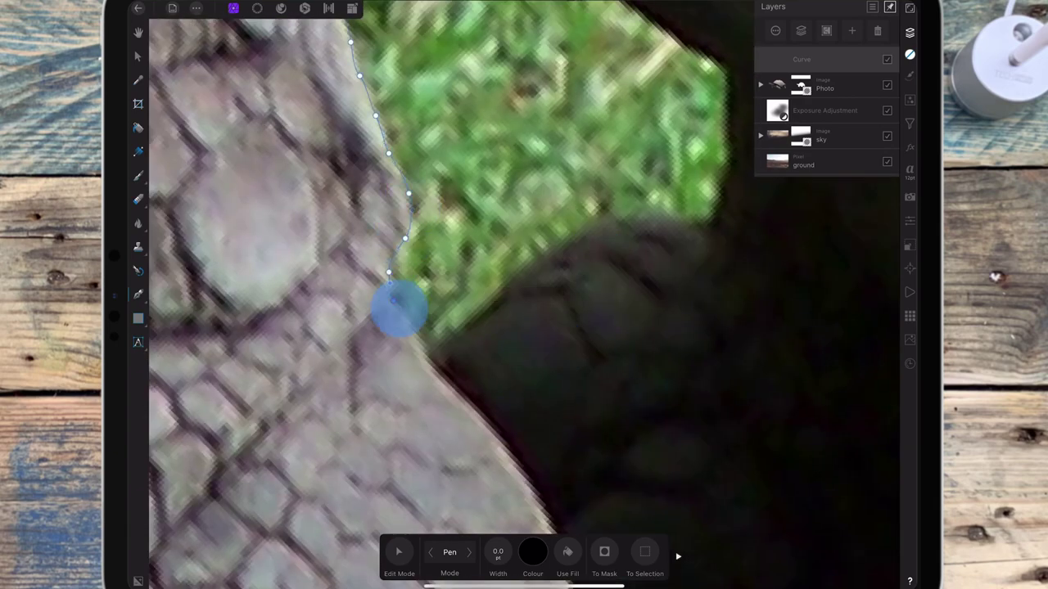
left_click(418, 332)
left_click(459, 336)
scroll(475, 314, "down", 5)
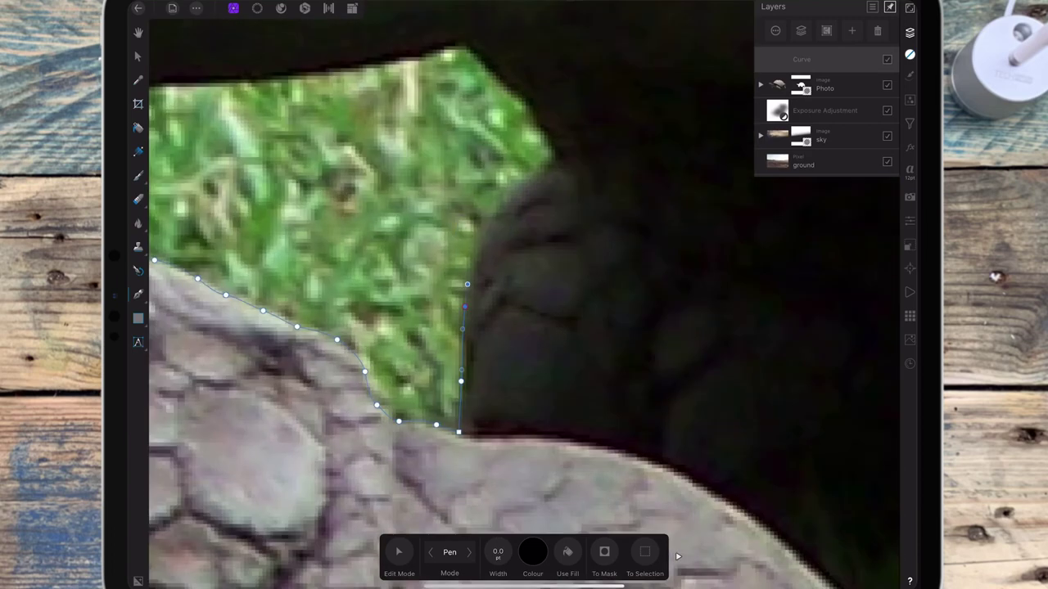
left_click(521, 190)
left_click(547, 167)
left_click(553, 139)
scroll(507, 245, "down", 5)
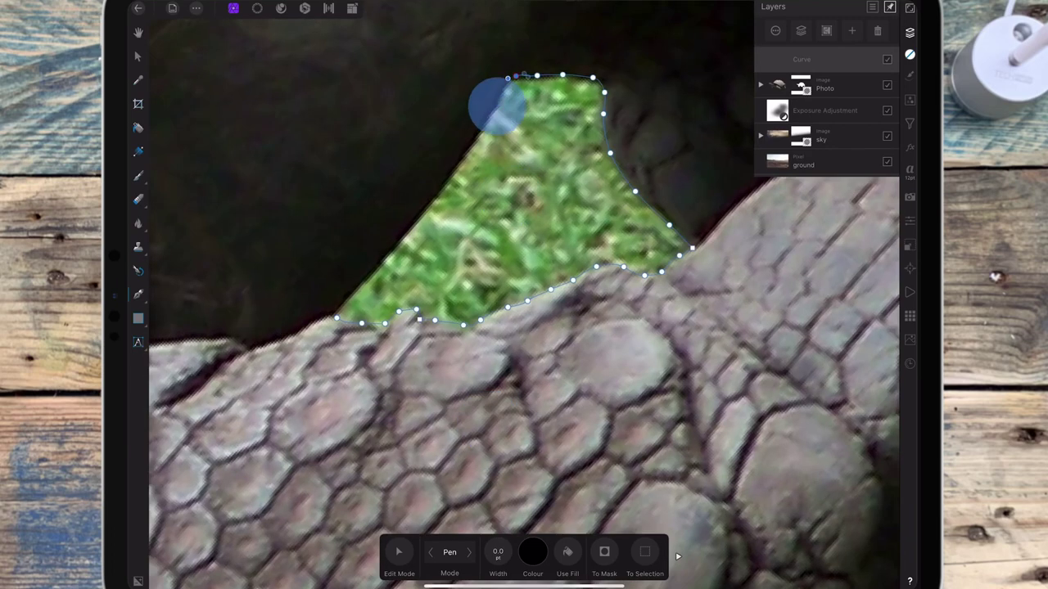
key("ctrl+z")
left_click(358, 374)
scroll(622, 246, "down", 5)
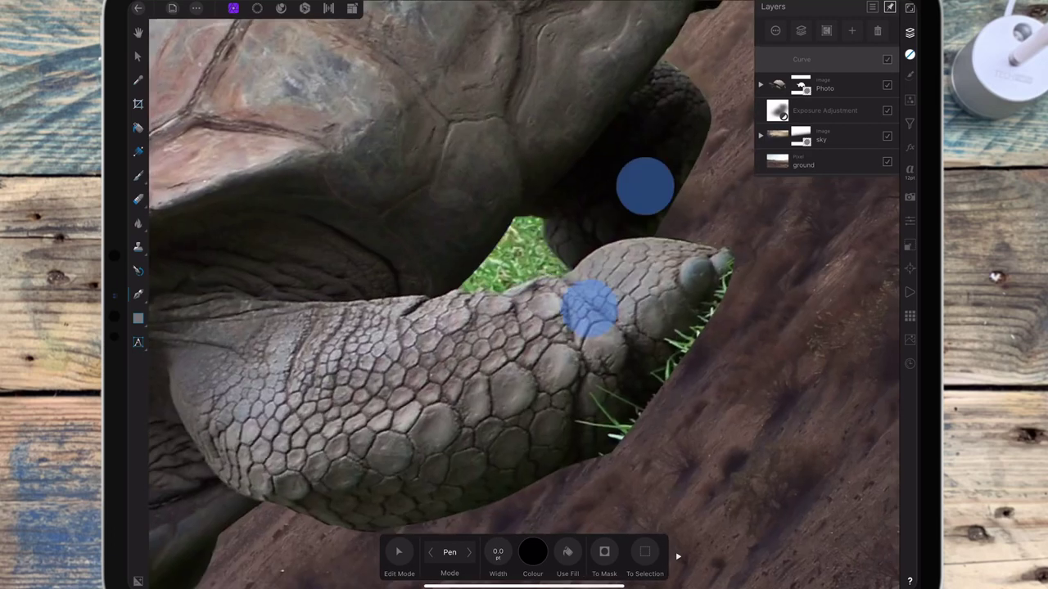
scroll(663, 310, "up", 3)
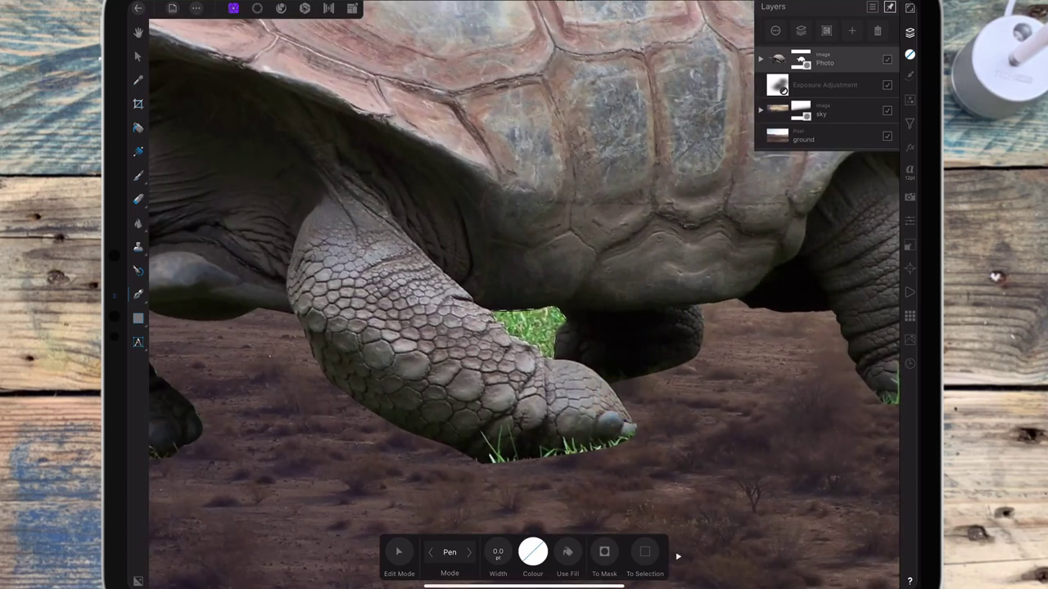
- Erase the grass patch beside the leg with the Erase Brush at 100% opacity, rasterising the layer
key("e")
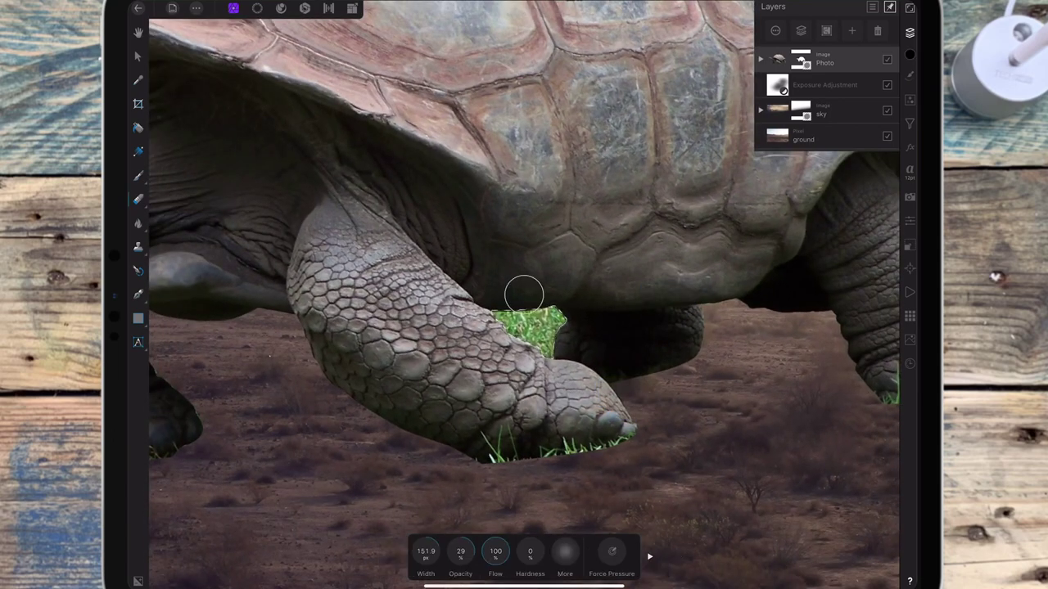
key("0")
left_click_drag(501, 310, 538, 339)
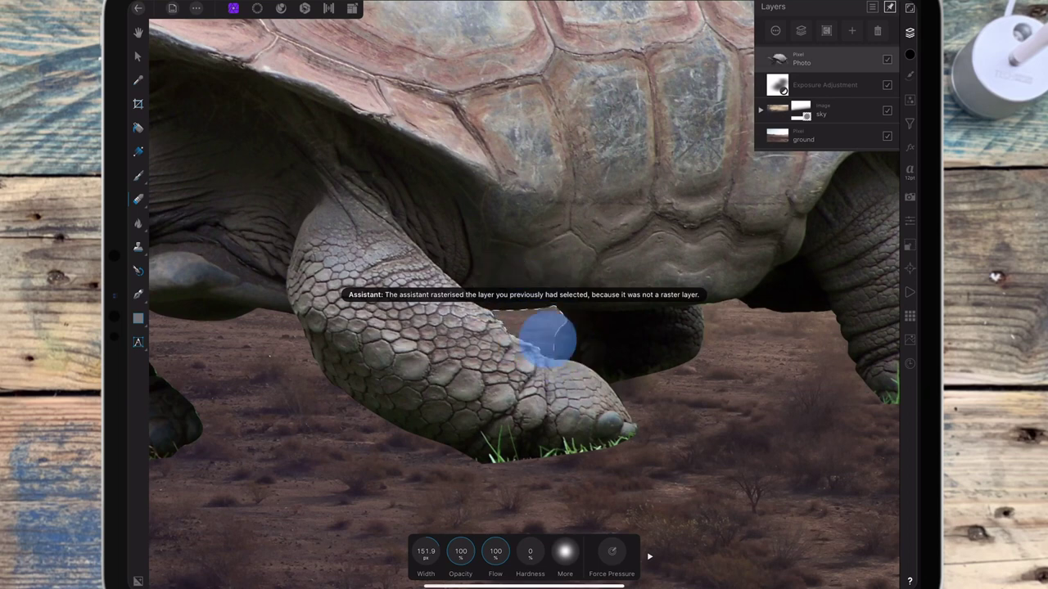
left_click(537, 321)
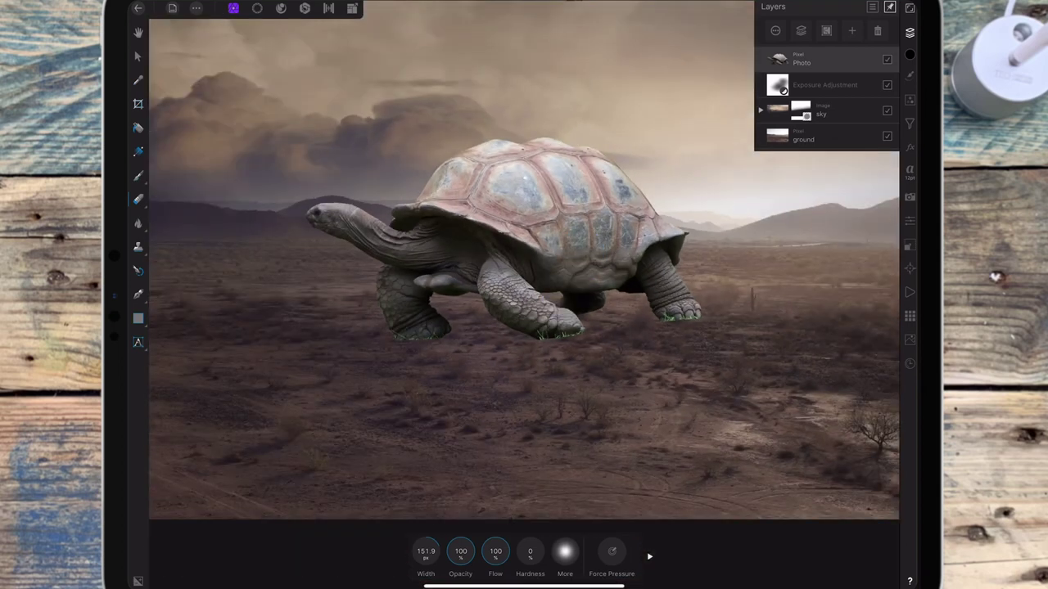
left_click(138, 247)
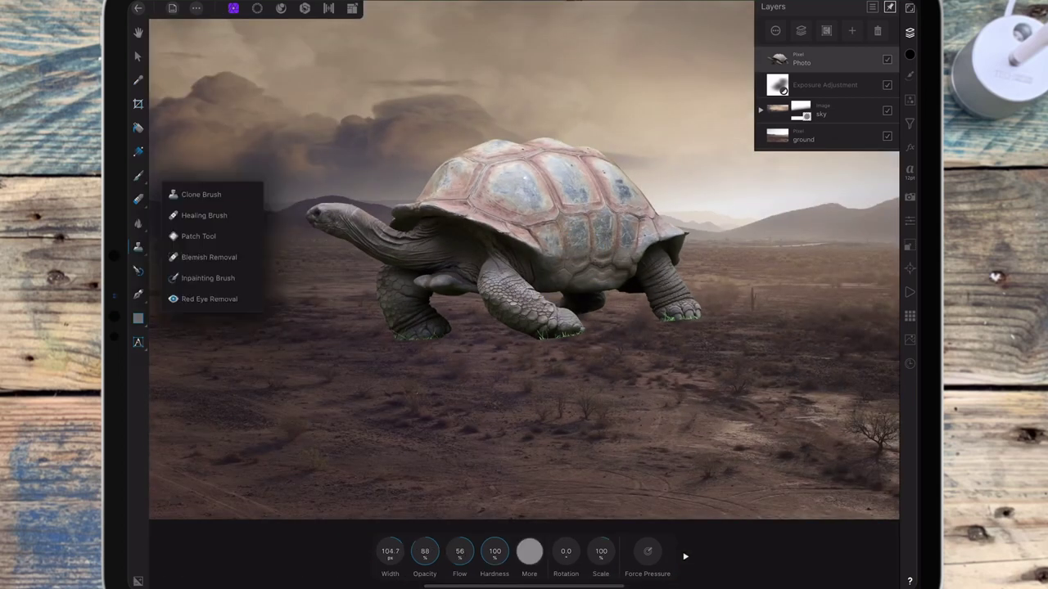
- Set the Inpainting Brush to 27.5 px and retouch grass along the foot's lower-left edge
left_click(200, 194)
scroll(630, 361, "up", 5)
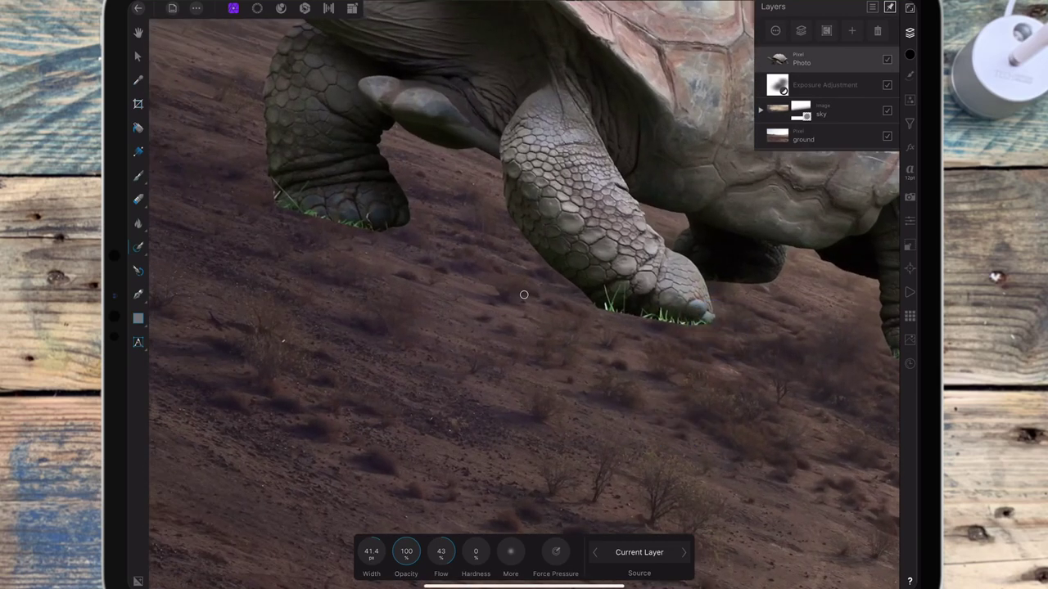
scroll(524, 295, "up", 5)
scroll(494, 269, "up", 5)
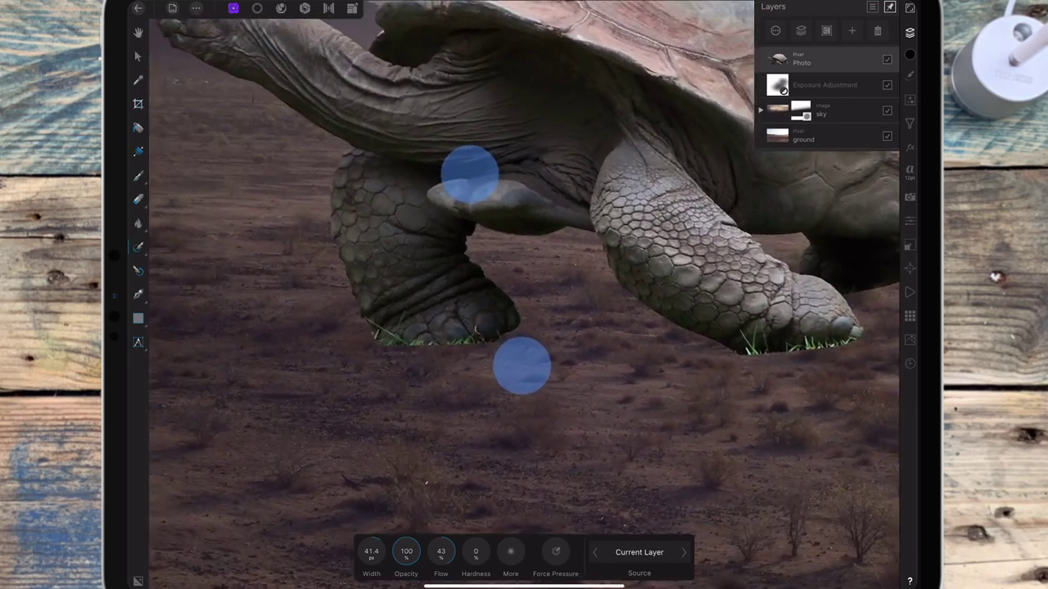
scroll(493, 269, "up", 3)
left_click_drag(367, 551, 346, 552)
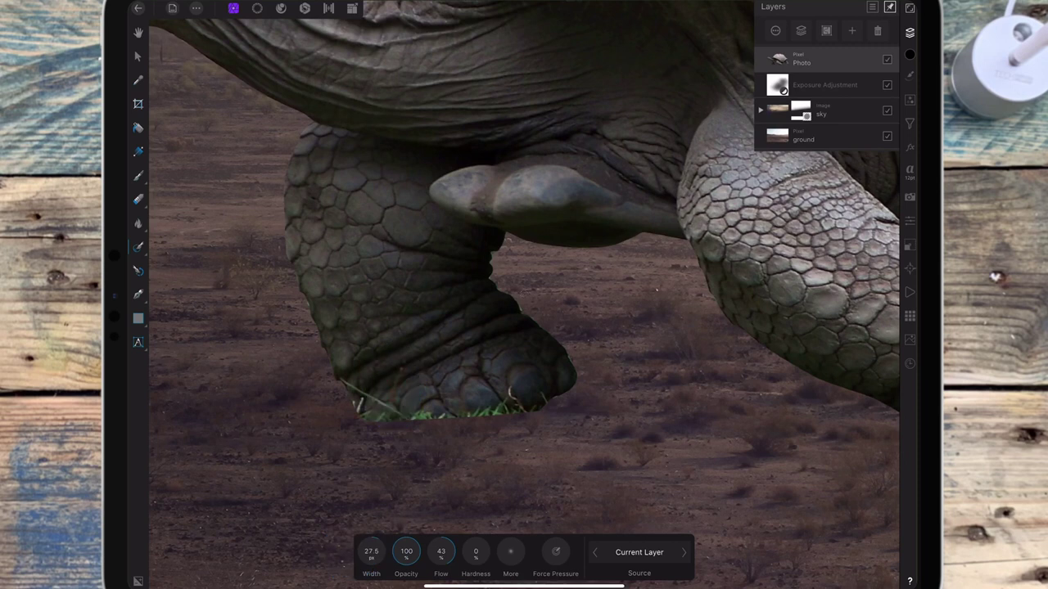
left_click(346, 380)
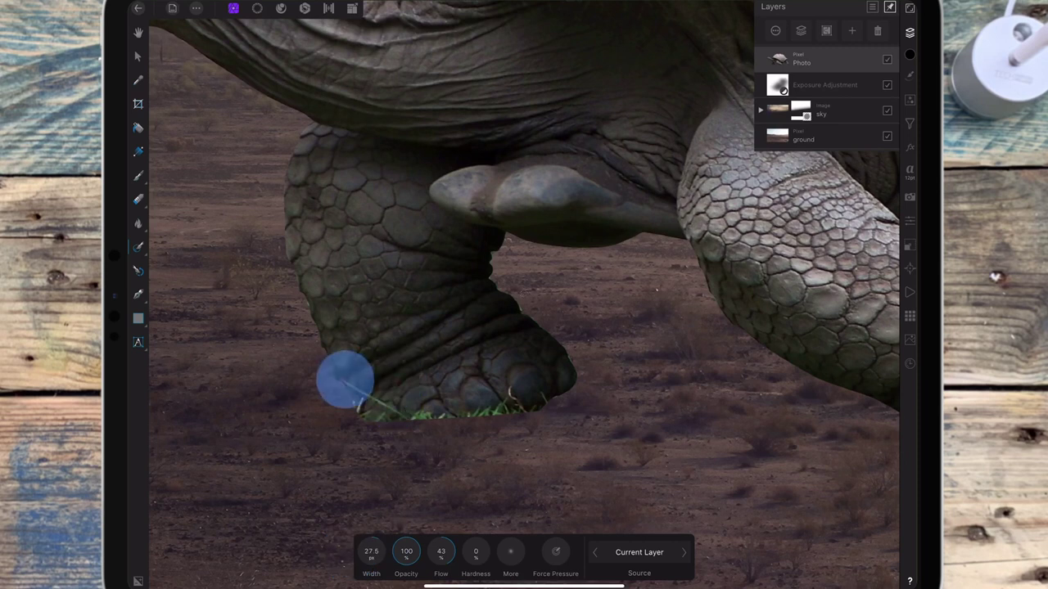
left_click_drag(344, 379, 401, 414)
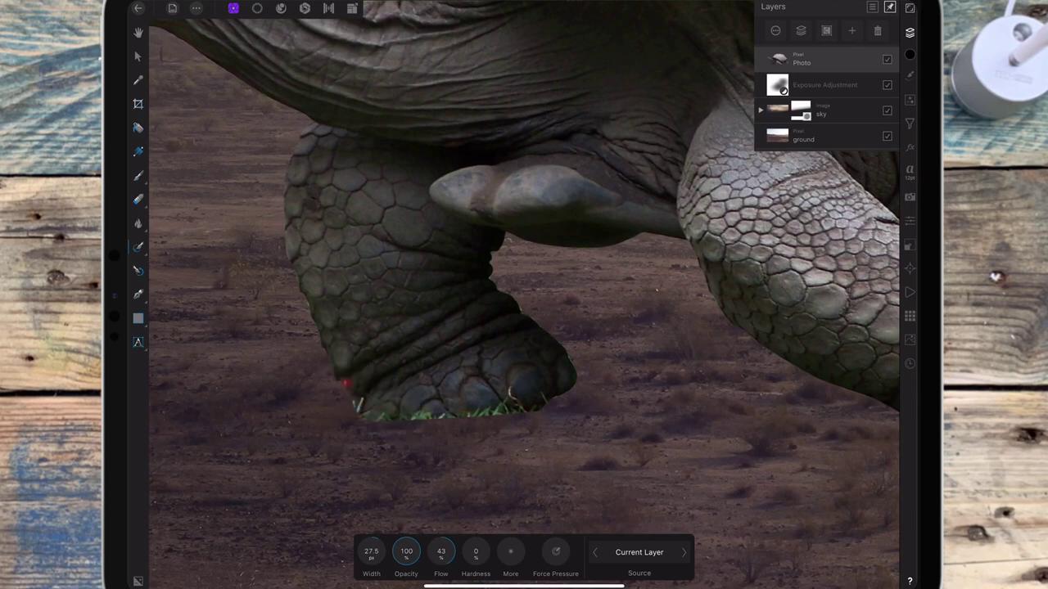
left_click(348, 384)
left_click(356, 403)
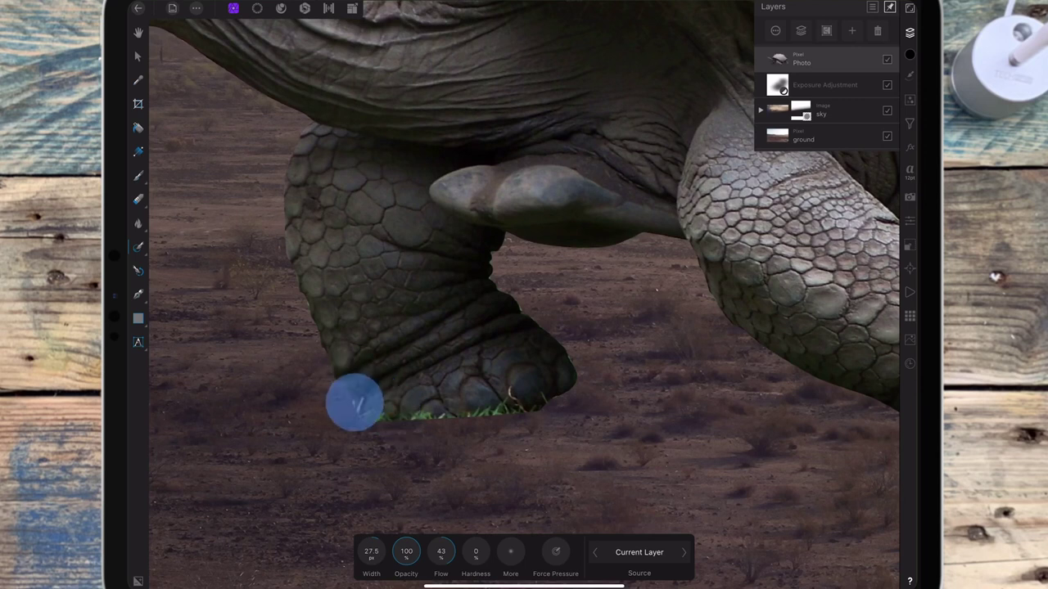
left_click(358, 411)
left_click(362, 398)
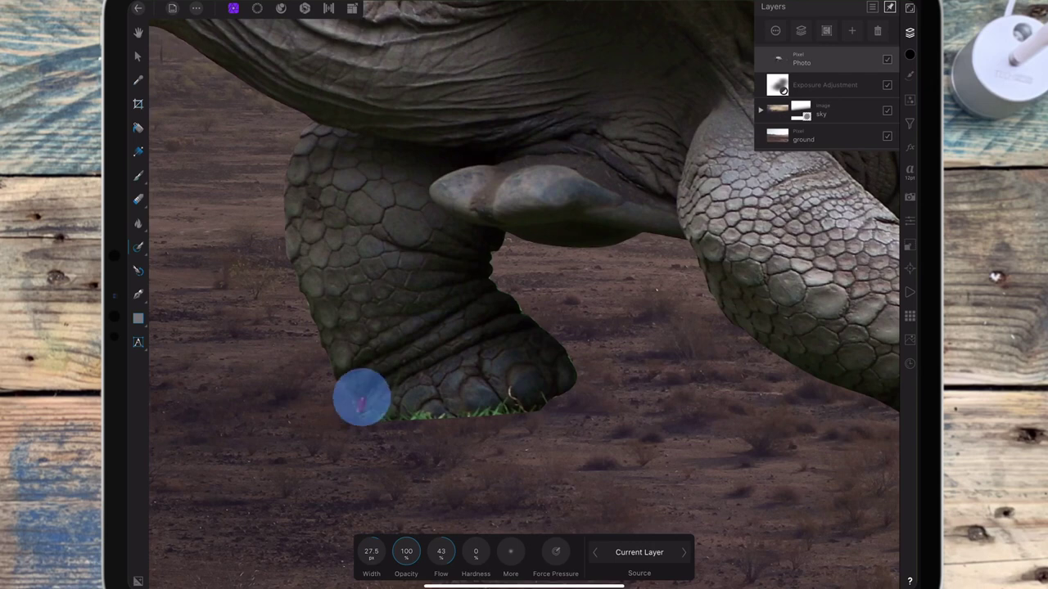
left_click(383, 414)
left_click(389, 393)
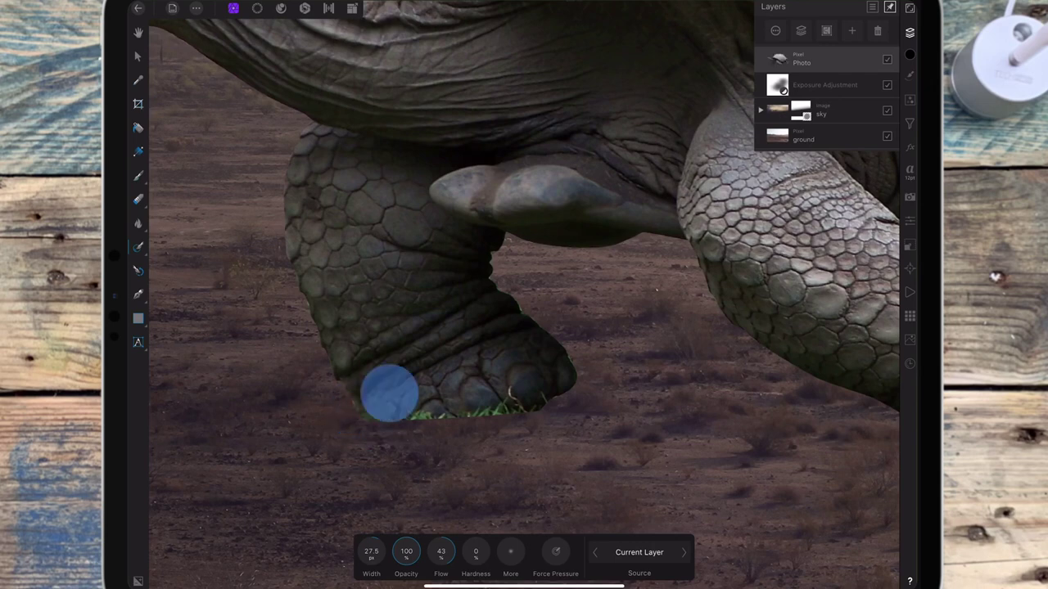
left_click(357, 394)
- Inpaint the grass fringe and blades beside and along the ground strip under the foot
scroll(524, 294, "up", 3)
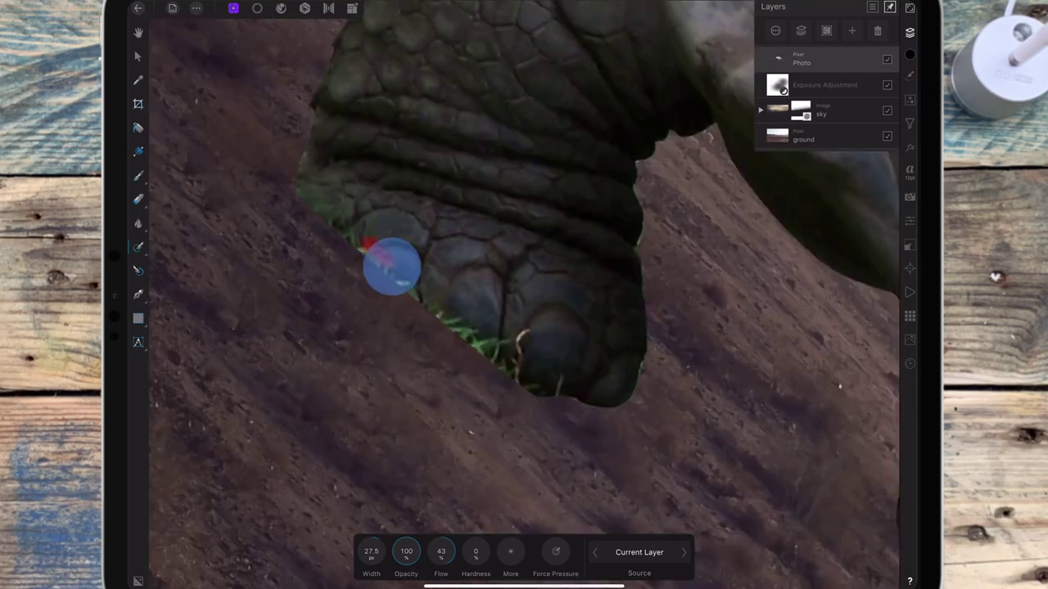
left_click_drag(426, 304, 480, 339)
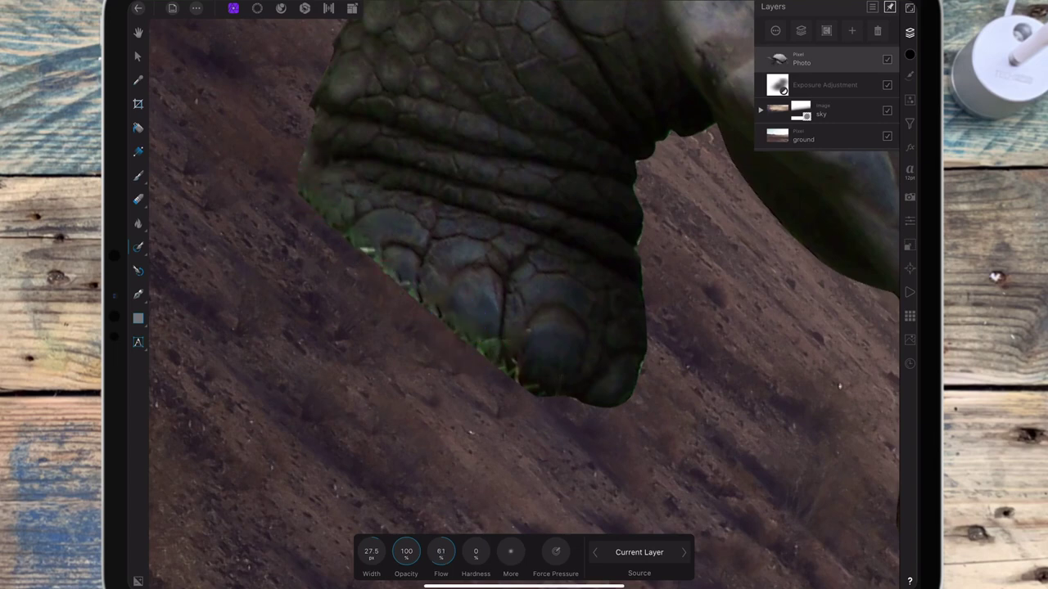
scroll(727, 319, "down", 3)
scroll(524, 295, "up", 4)
left_click(497, 311)
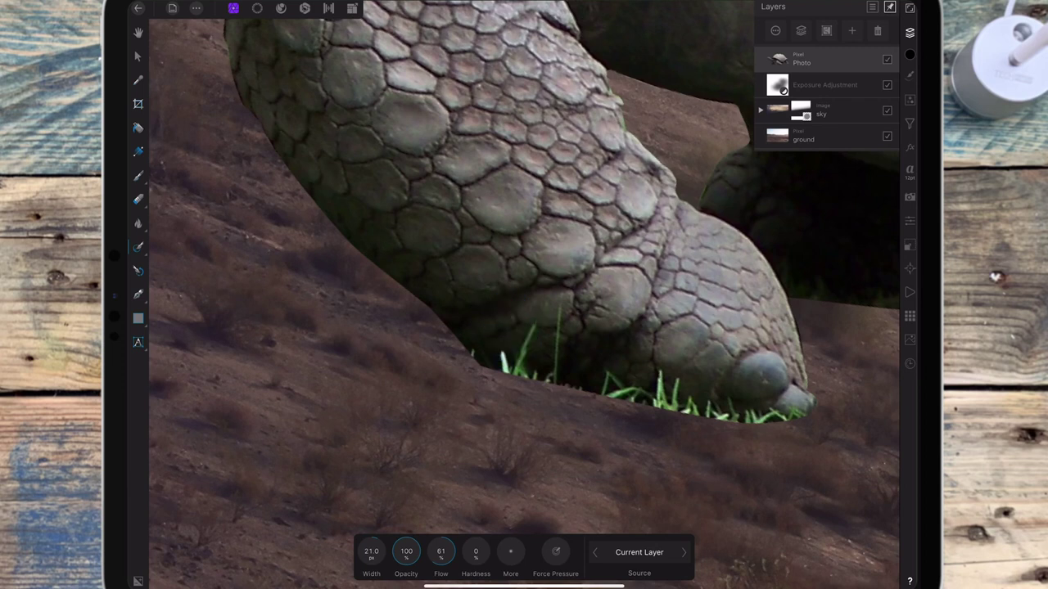
left_click_drag(506, 348, 542, 373)
left_click_drag(560, 305, 545, 377)
left_click_drag(615, 393, 795, 414)
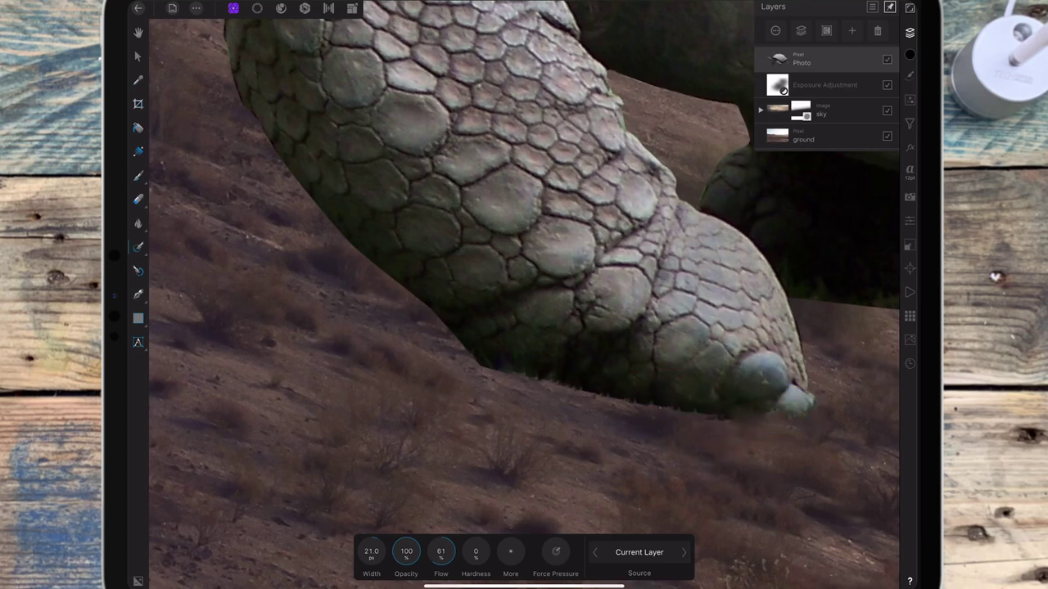
left_click_drag(706, 416, 500, 370)
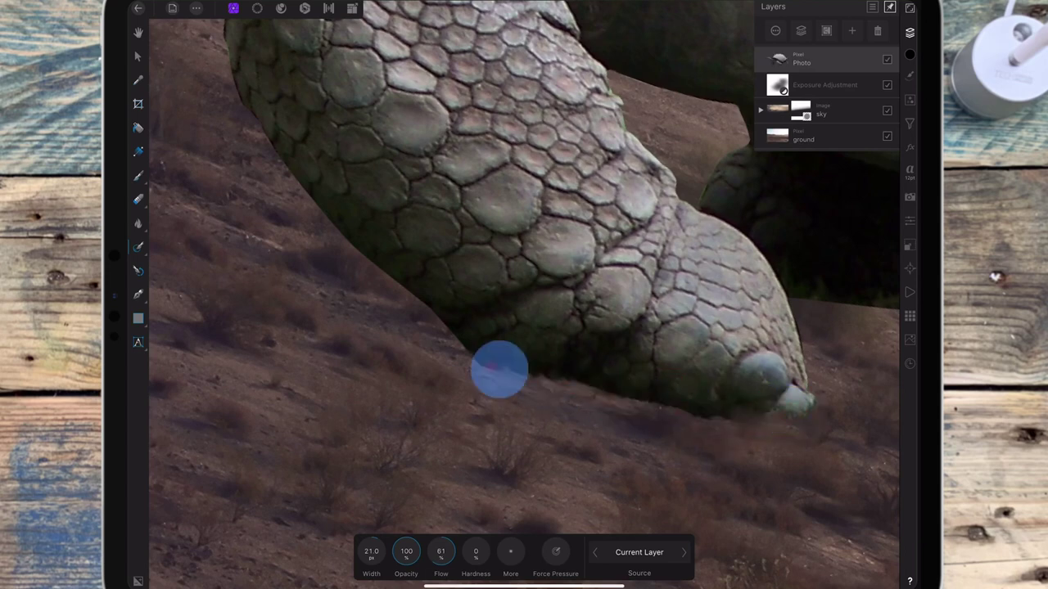
scroll(500, 371, "down", 5)
scroll(524, 371, "up", 5)
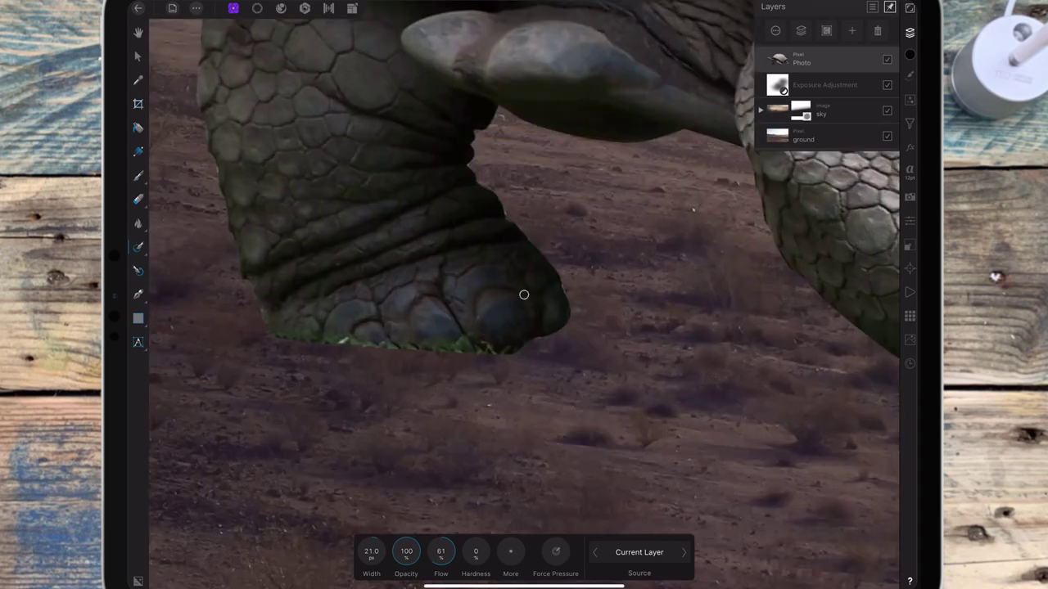
- Paint out the remaining grass and green fringe under the front and rear feet
mouse_move(286, 340)
left_mouse_down()
mouse_move(508, 352)
mouse_move(356, 341)
left_mouse_up()
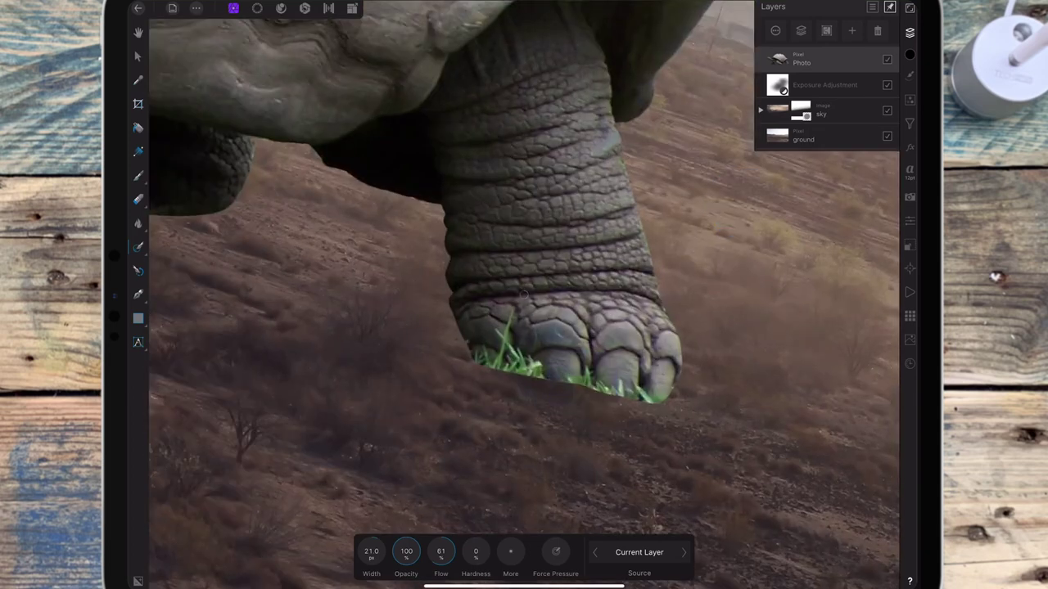
mouse_move(475, 360)
left_mouse_down()
mouse_move(498, 327)
mouse_move(533, 368)
left_mouse_up()
left_click(528, 363)
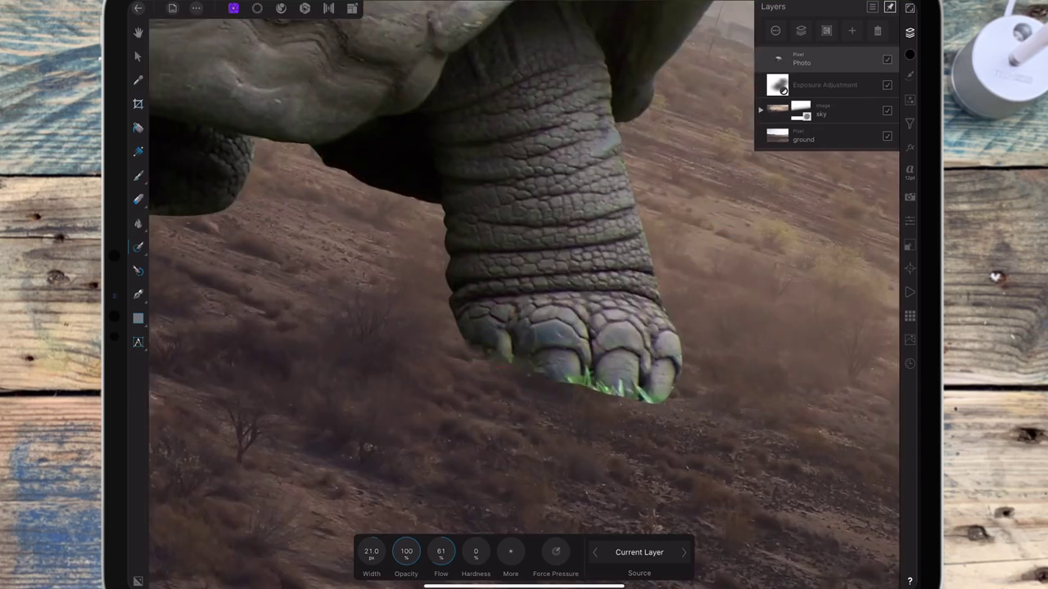
left_click(515, 374)
left_click_drag(569, 376, 646, 400)
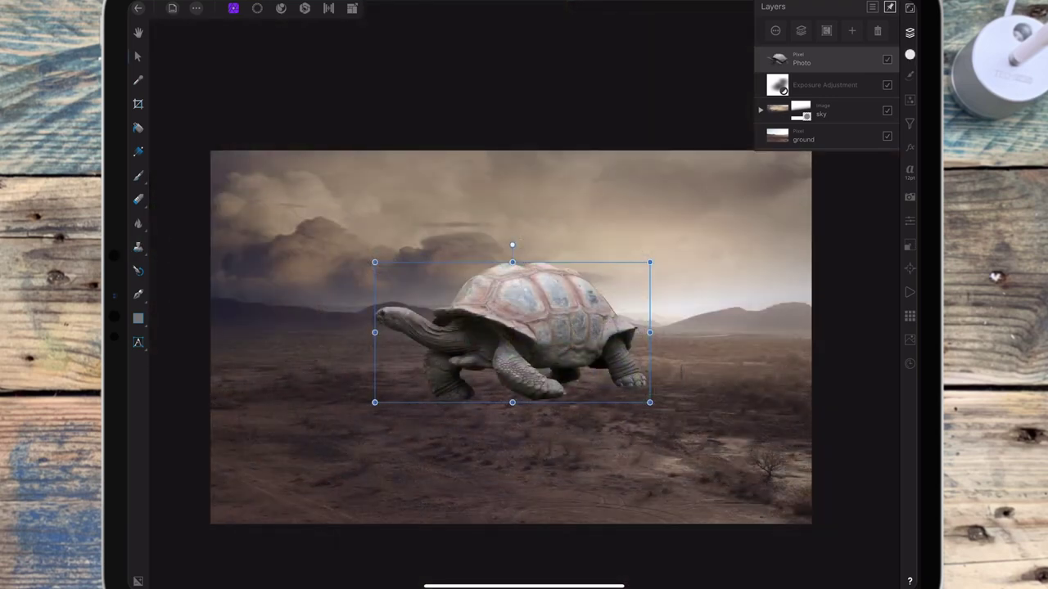
left_click(910, 245)
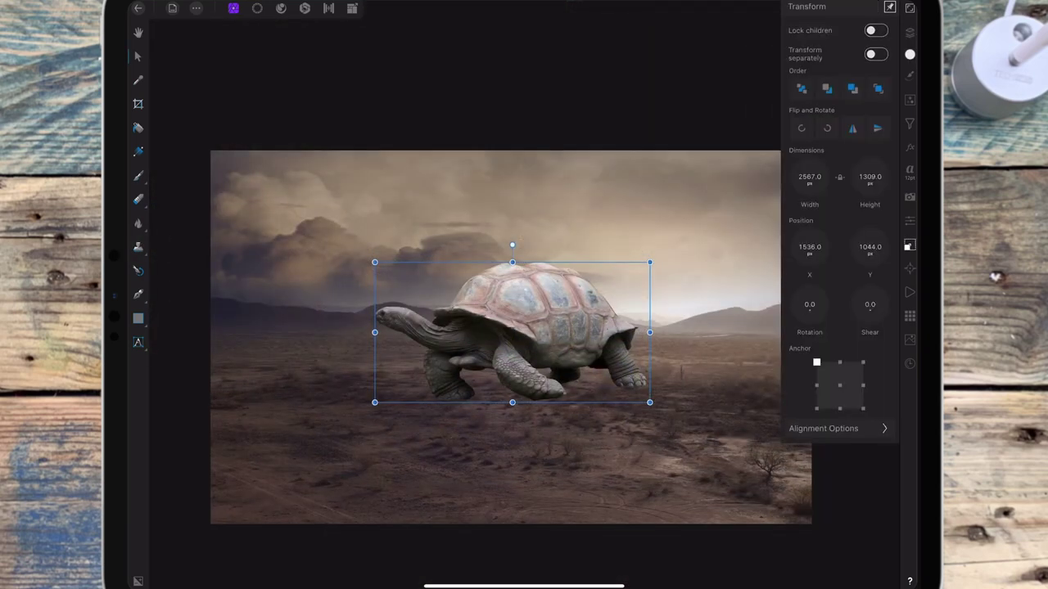
- Flip the tortoise horizontally to face right, then move it lower and enlarge it
left_click(852, 128)
left_click_drag(512, 332, 512, 380)
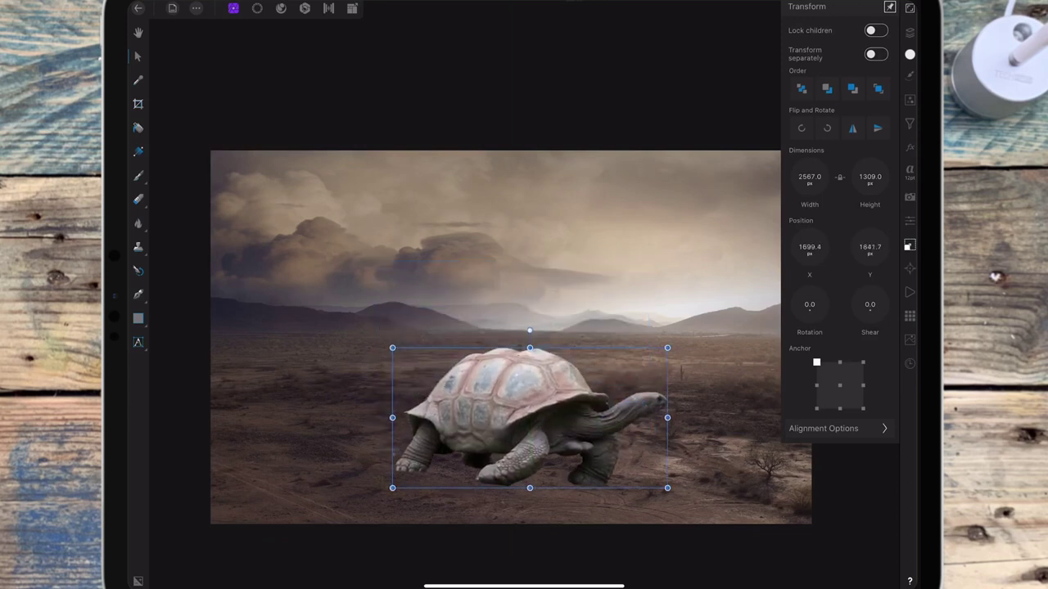
left_click_drag(688, 316, 664, 374)
- Add an Exposure adjustment nested in the Photo layer and set exposure to -2.11
left_click(910, 99)
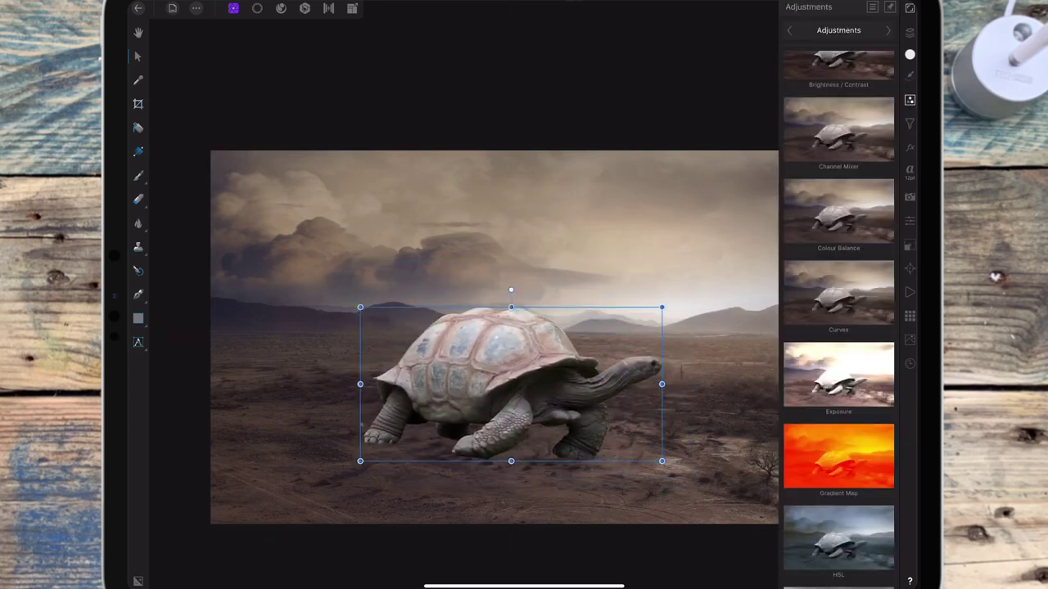
left_click(839, 374)
left_click(909, 31)
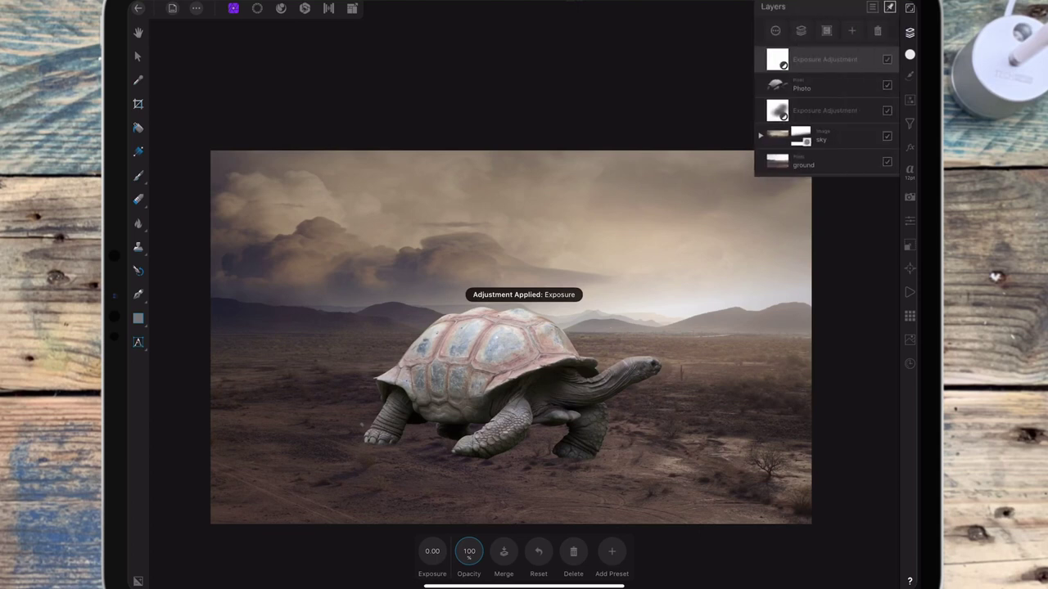
left_click_drag(845, 70, 860, 86)
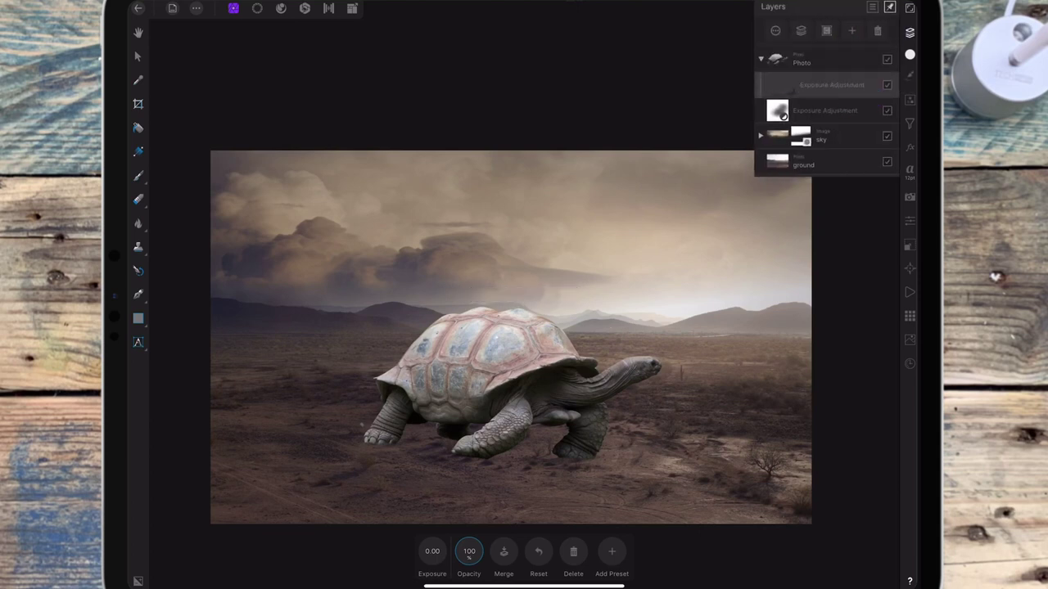
left_click_drag(432, 551, 288, 534)
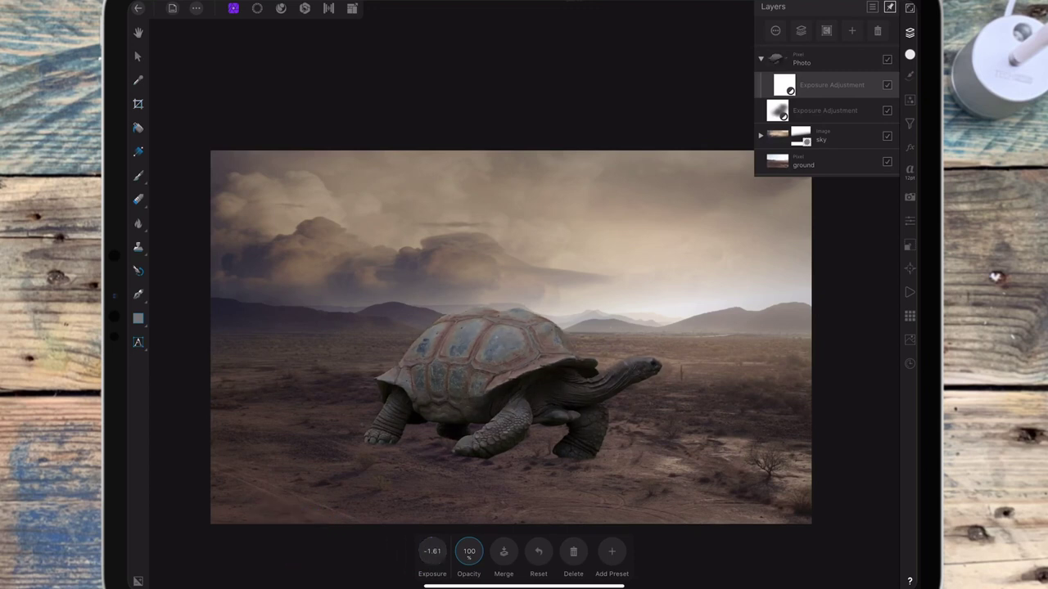
left_click_drag(430, 550, 395, 547)
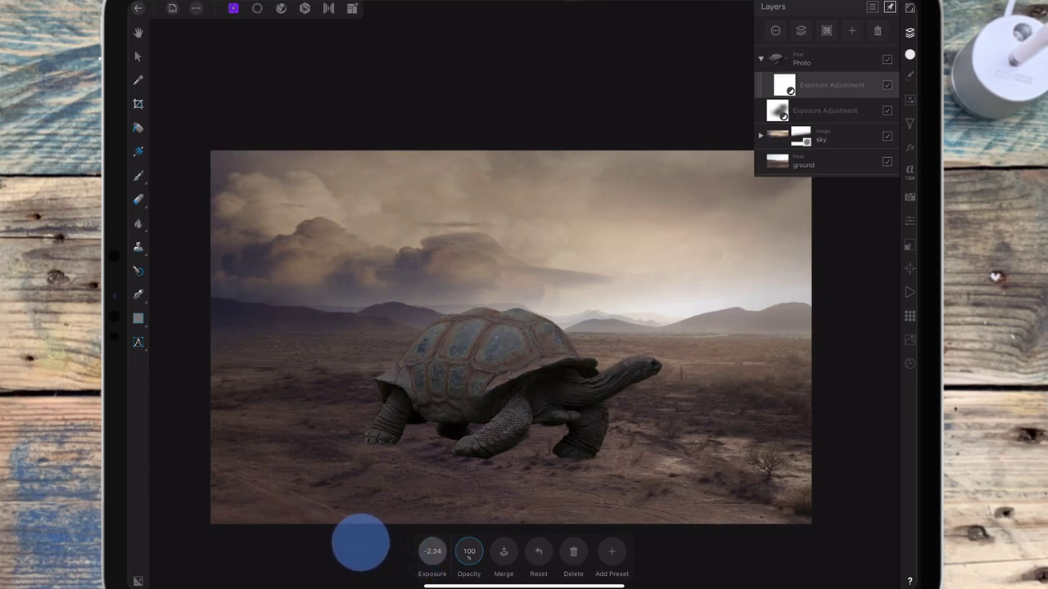
left_click_drag(360, 543, 382, 532)
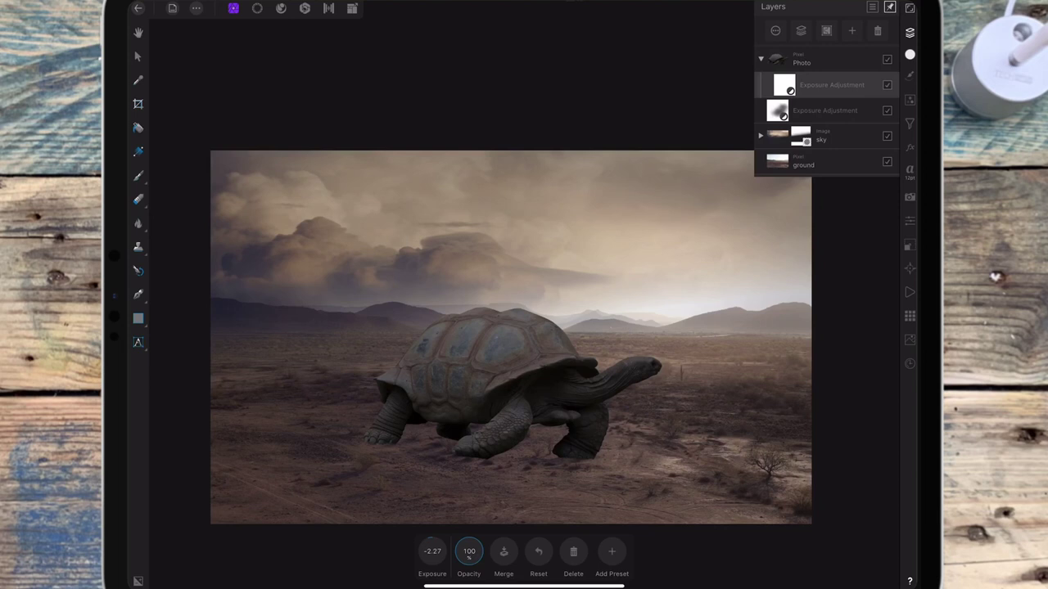
left_click_drag(434, 548, 451, 536)
- Collapse the Photo layer and add a new empty pixel layer beneath the tortoise
left_click(761, 59)
left_click(827, 59)
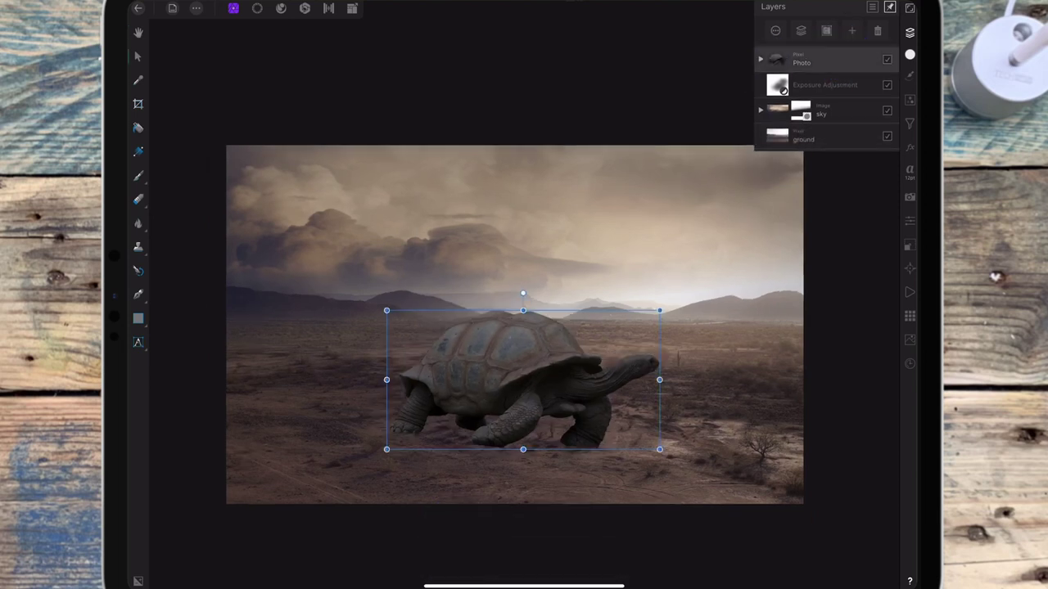
left_click(825, 86)
left_click(851, 31)
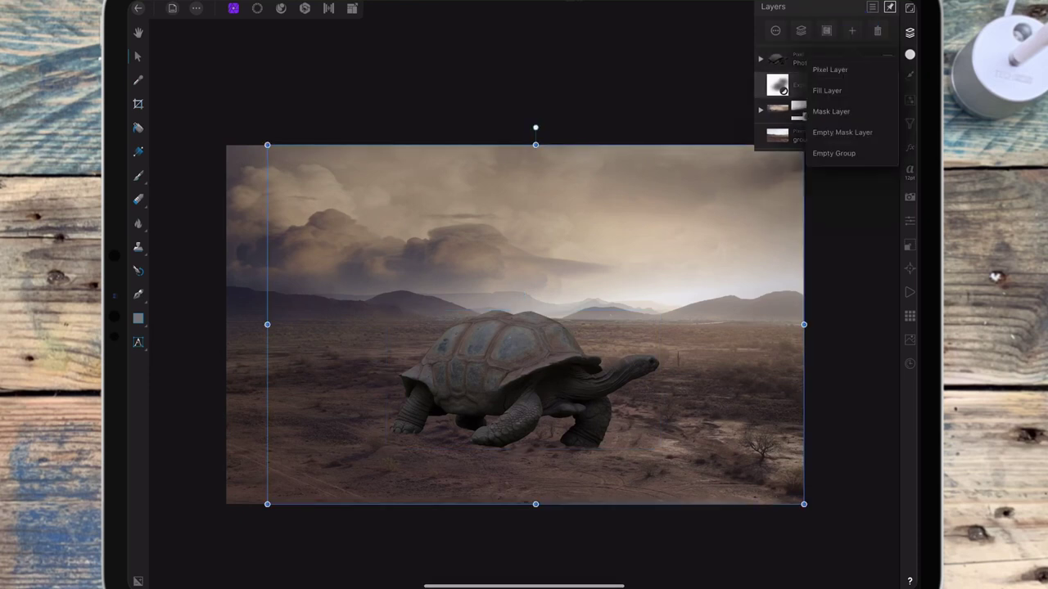
left_click(829, 70)
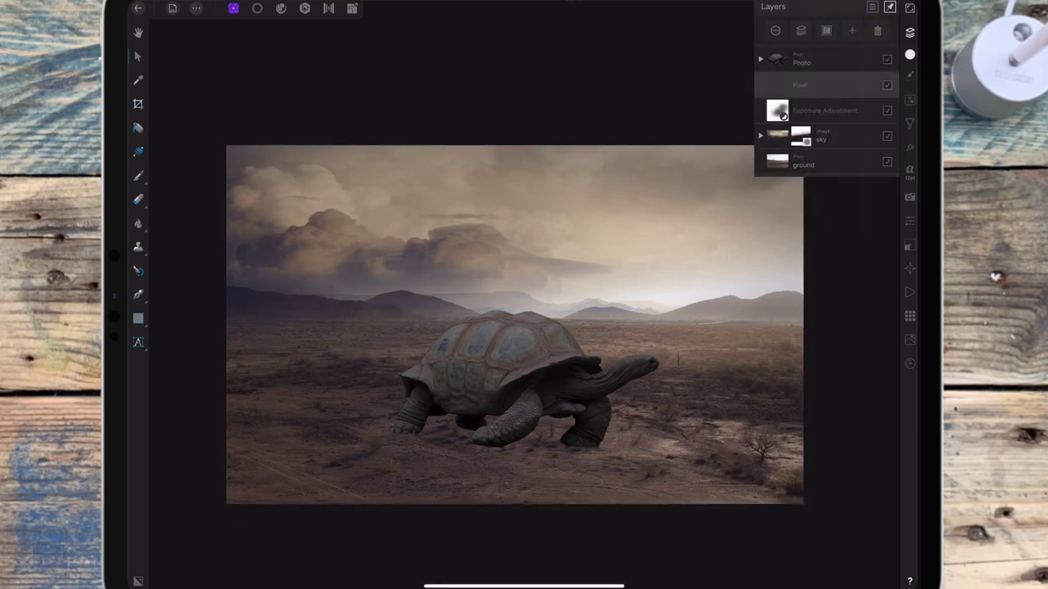
- Paint a small soft black shadow beside the leftmost foot with a smaller Paint Brush
left_click(137, 176)
scroll(683, 342, "up", 2)
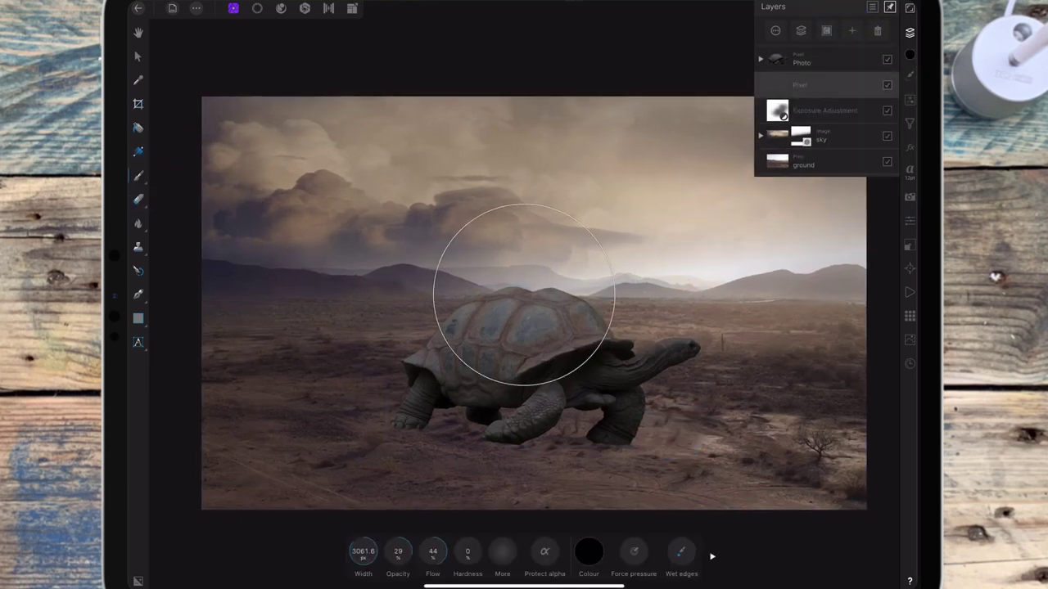
mouse_move(363, 551)
left_mouse_down()
mouse_move(696, 300)
mouse_move(698, 287)
mouse_move(425, 514)
mouse_move(478, 480)
left_mouse_up()
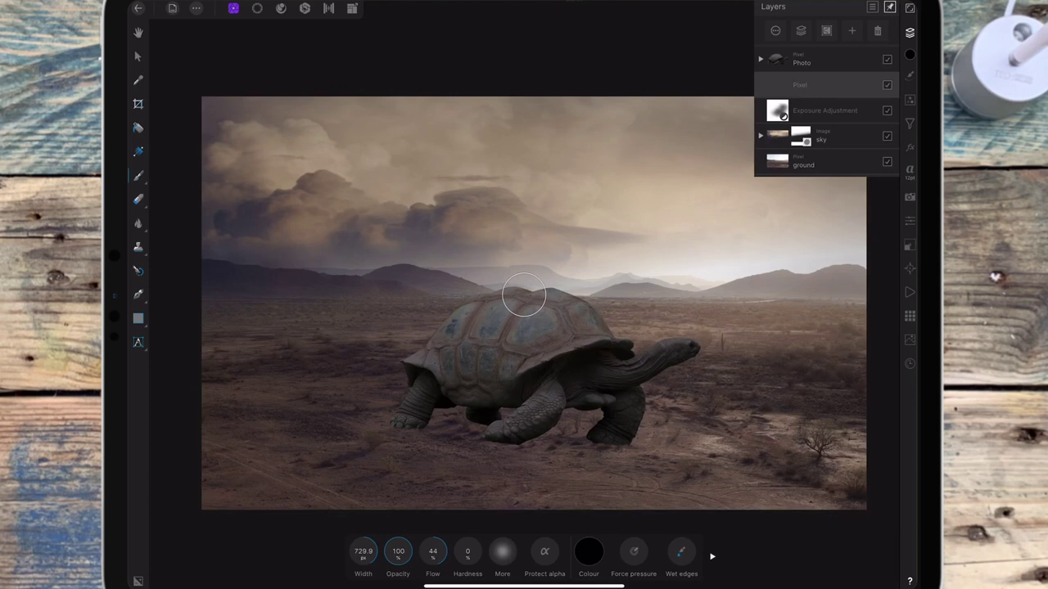
left_click_drag(391, 426, 405, 434)
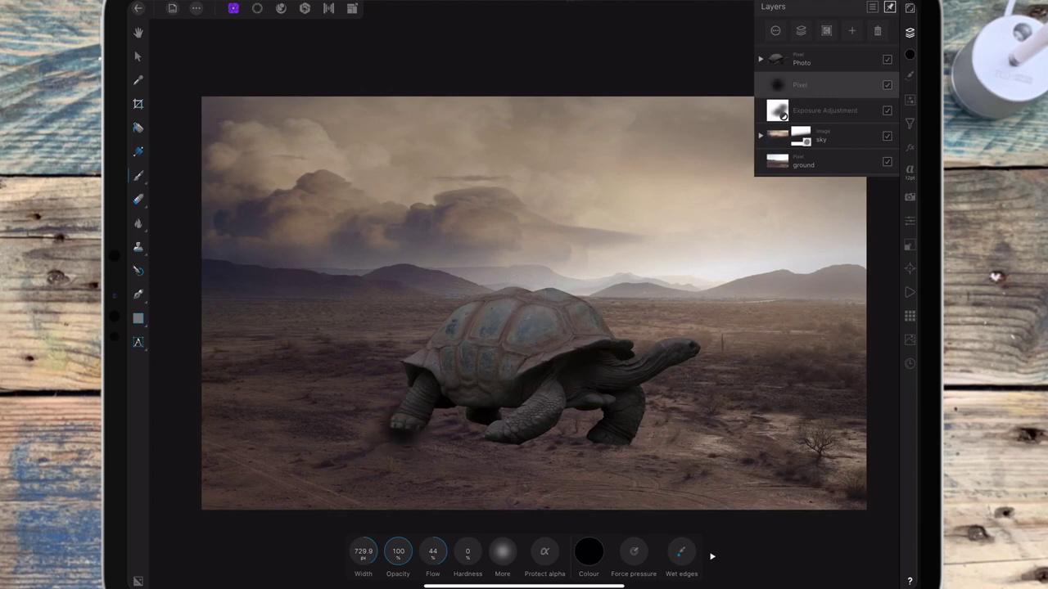
left_click(137, 57)
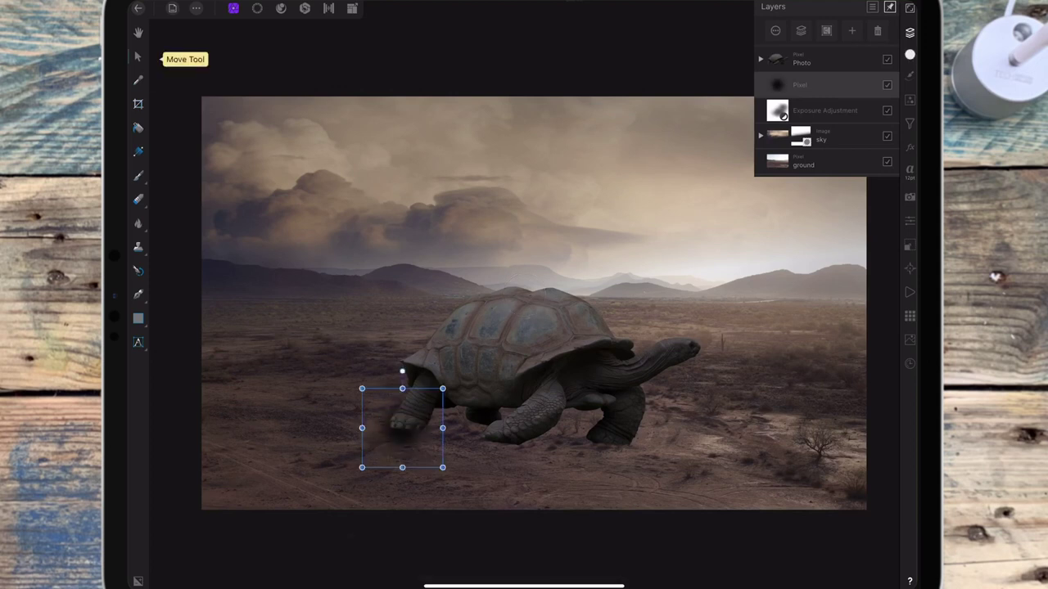
- Squash the painted shadow into a flat strip and stretch it wider to both sides
mouse_move(402, 467)
left_mouse_down()
mouse_move(416, 402)
mouse_move(424, 429)
left_mouse_up()
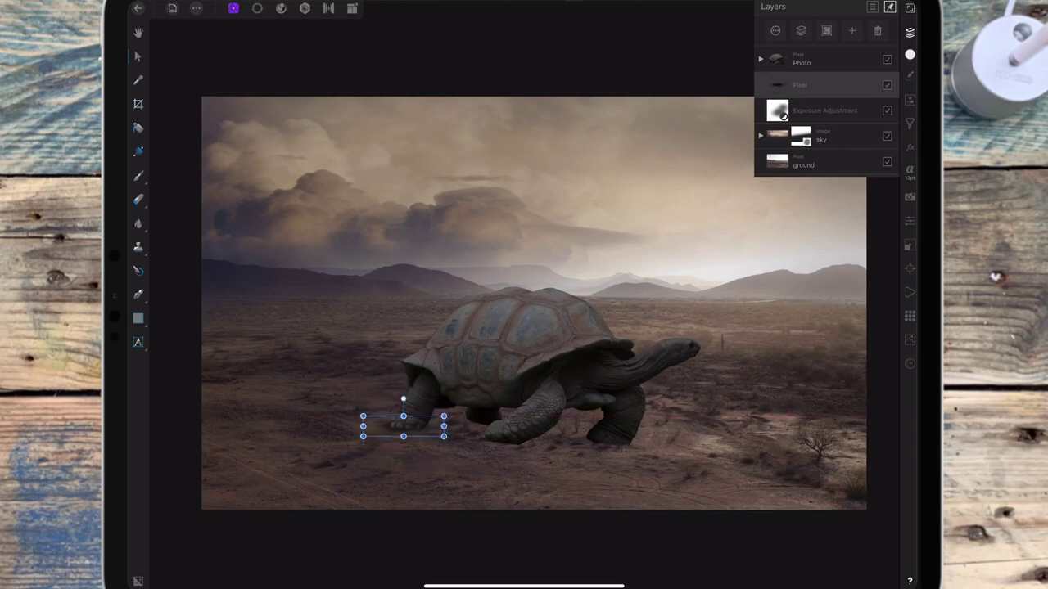
left_click_drag(824, 84, 824, 57)
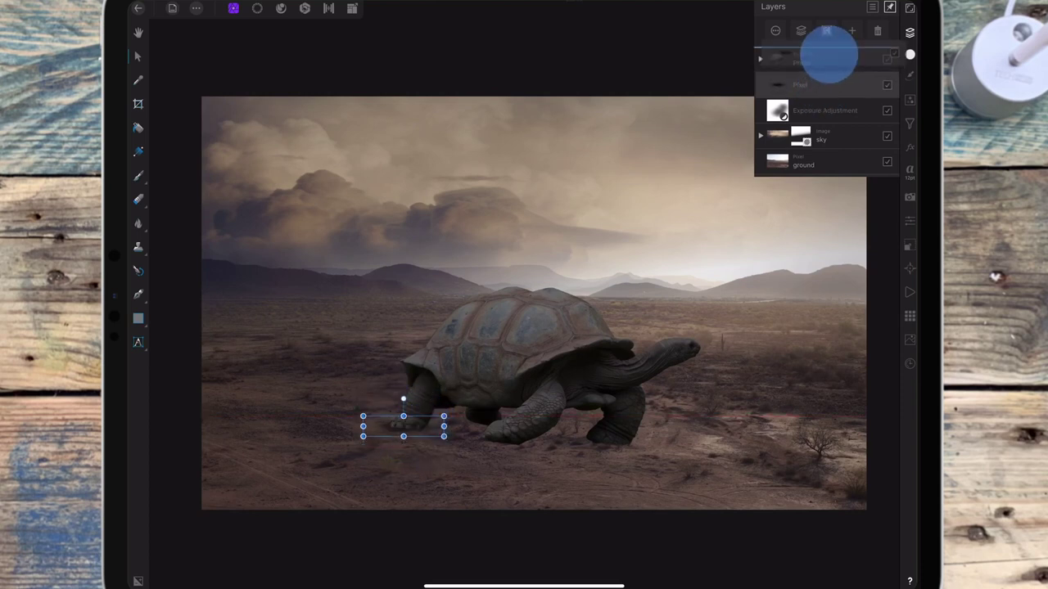
scroll(594, 378, "up", 5)
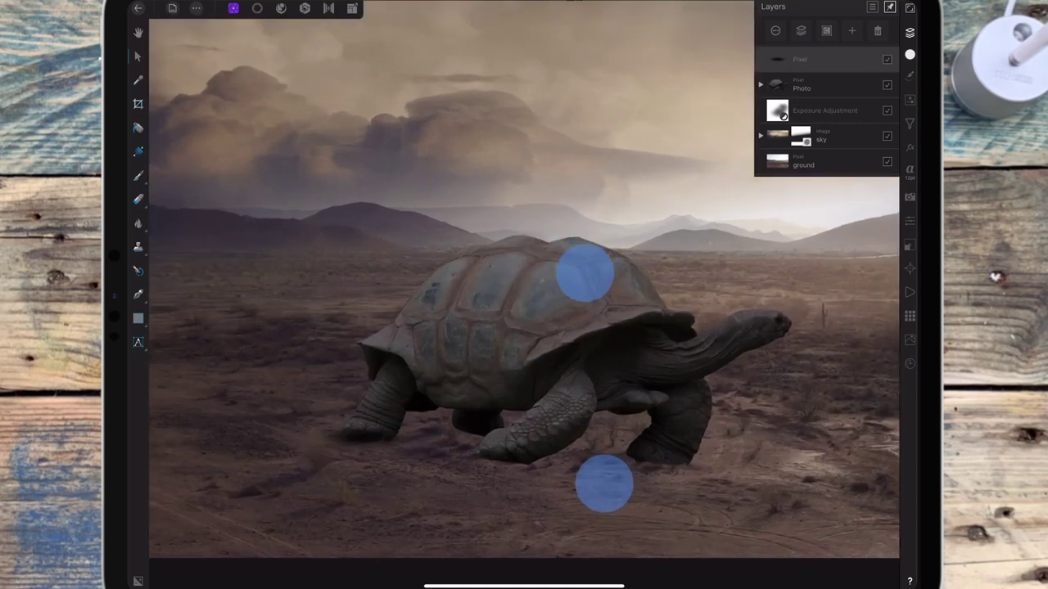
left_click_drag(437, 422, 509, 422)
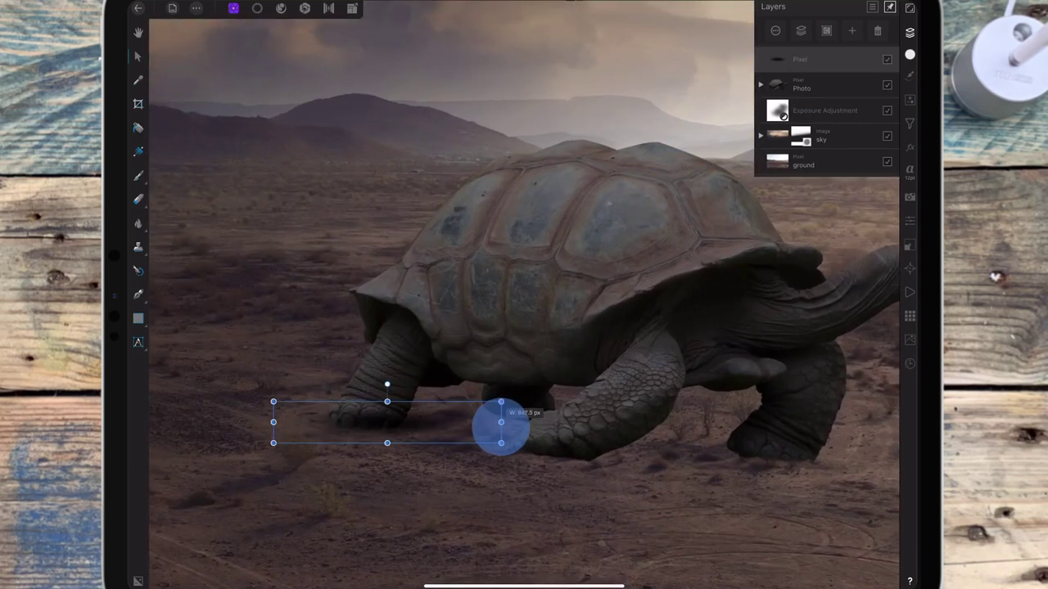
left_click_drag(273, 423, 238, 422)
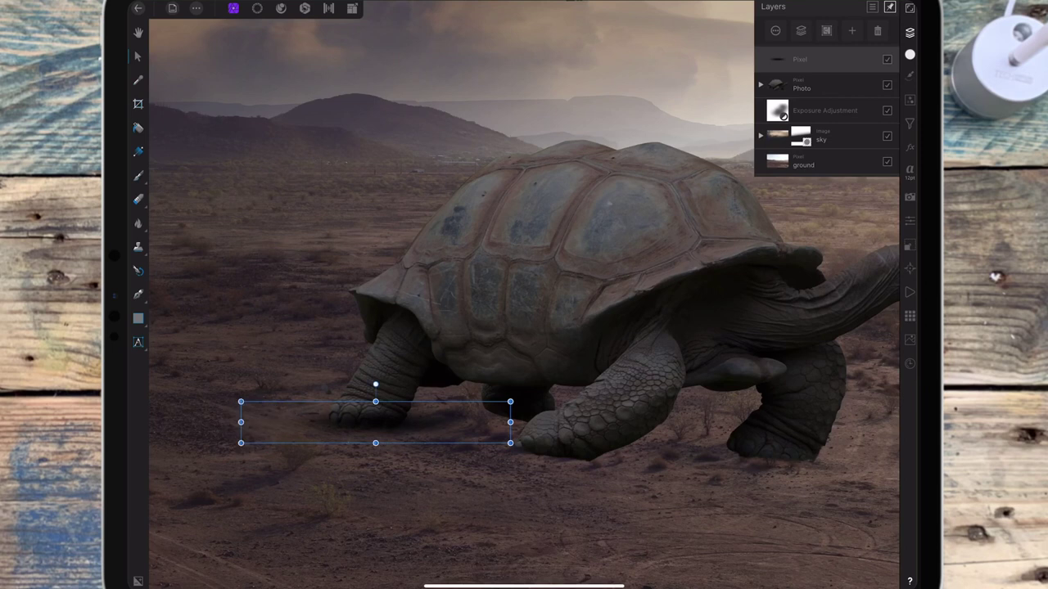
left_click_drag(426, 425, 423, 425)
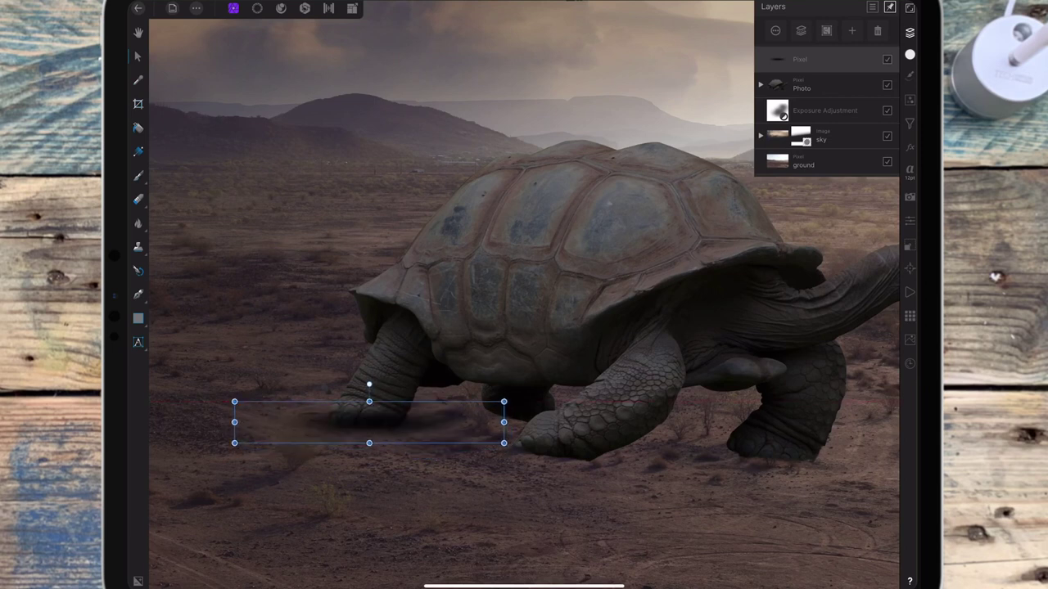
- Move the shadow layer back beneath the tortoise, make it slightly taller, and set 79% opacity
left_click(838, 61)
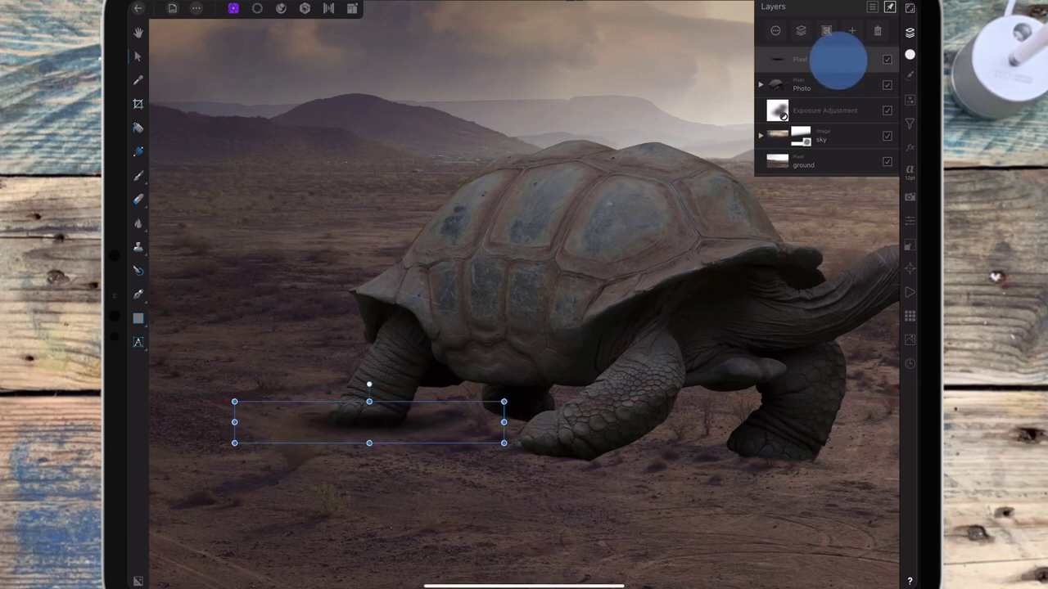
left_click_drag(838, 59, 835, 90)
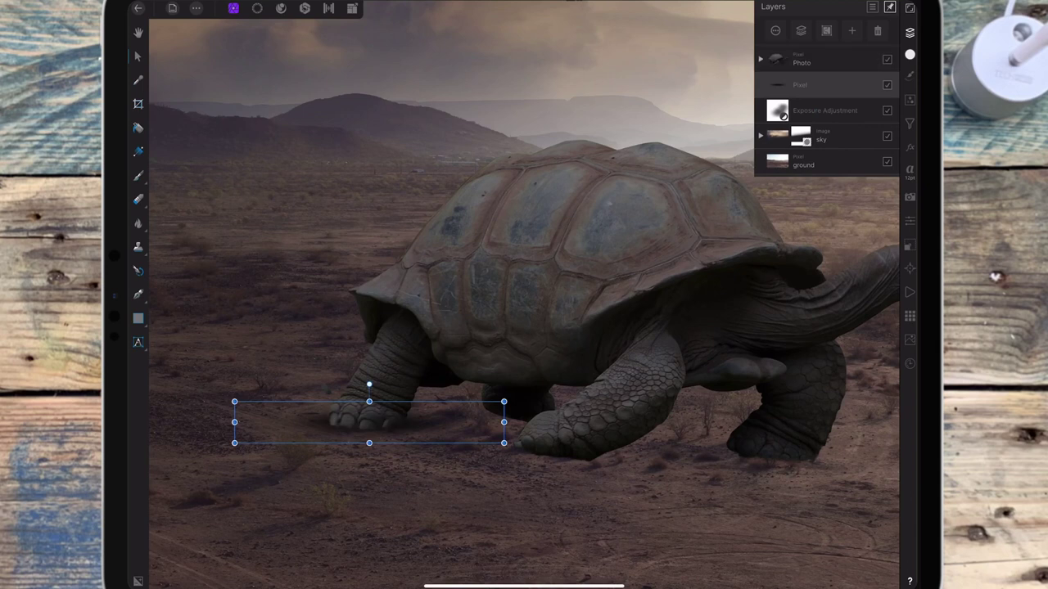
left_click_drag(369, 443, 369, 448)
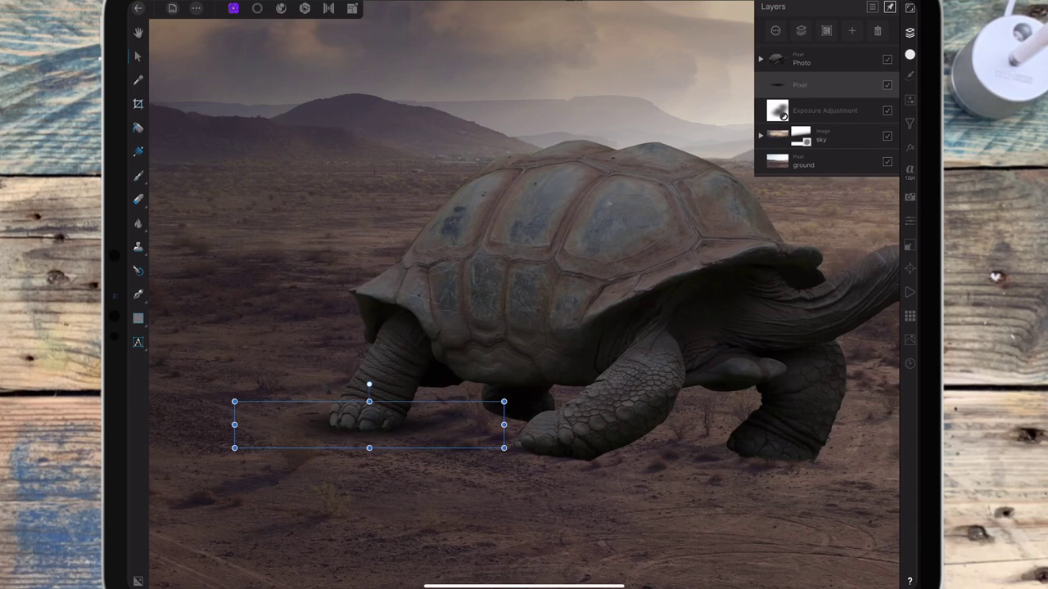
left_click(800, 84)
left_click_drag(884, 65, 858, 66)
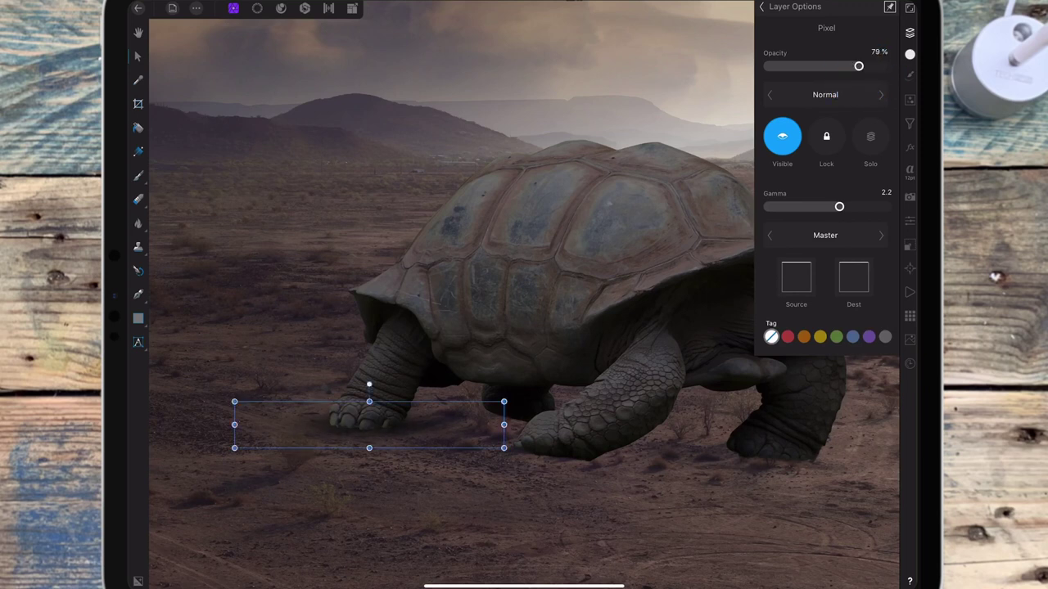
- Move the shadow right under the front foot, rotating and nudging it into place
left_click(422, 433)
left_click(376, 410)
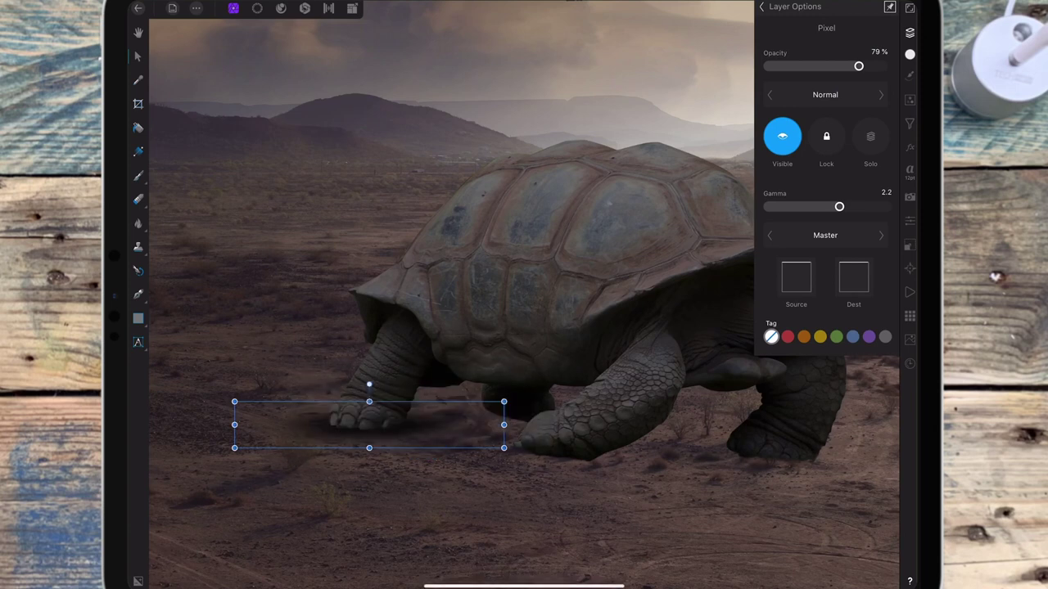
mouse_move(451, 428)
left_mouse_down()
mouse_move(724, 417)
mouse_move(661, 420)
mouse_move(571, 454)
left_mouse_up()
left_click(585, 426)
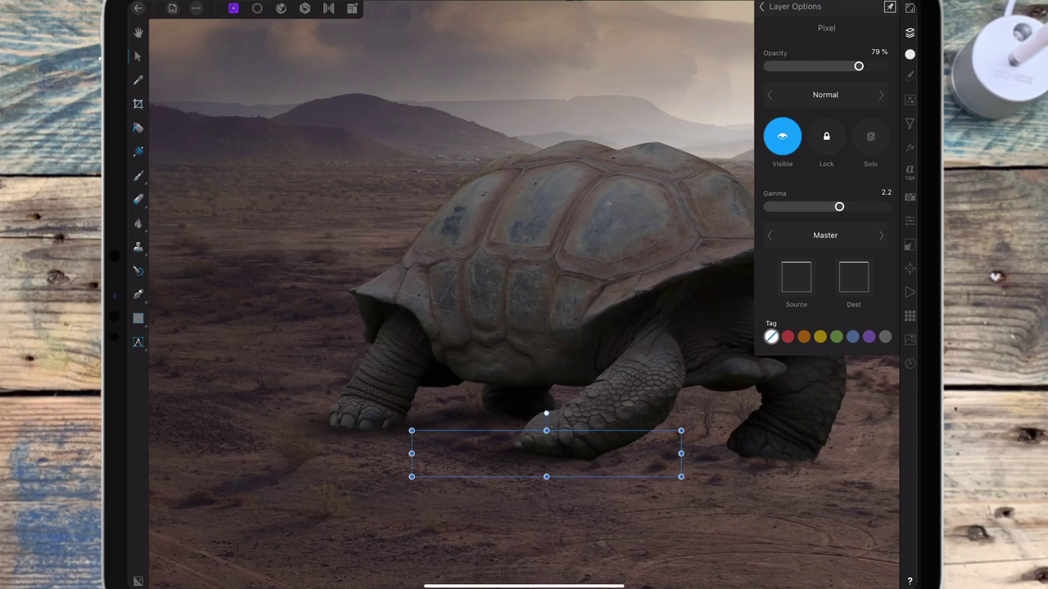
left_click_drag(546, 414, 549, 414)
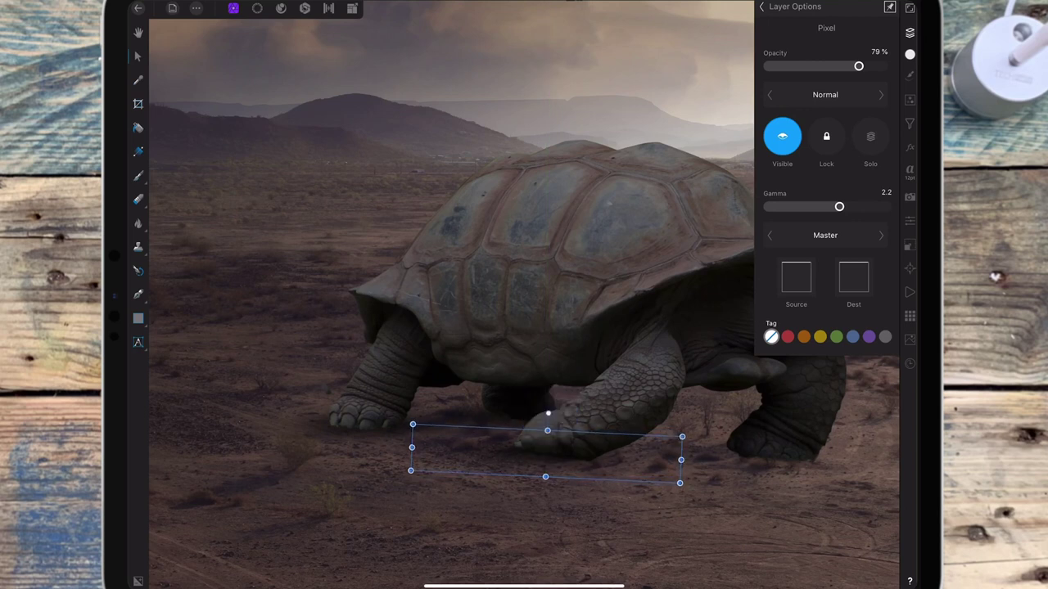
left_click_drag(617, 457, 546, 476)
- Widen the contact shadow to both the right and left under the foot
left_click_drag(680, 462, 709, 462)
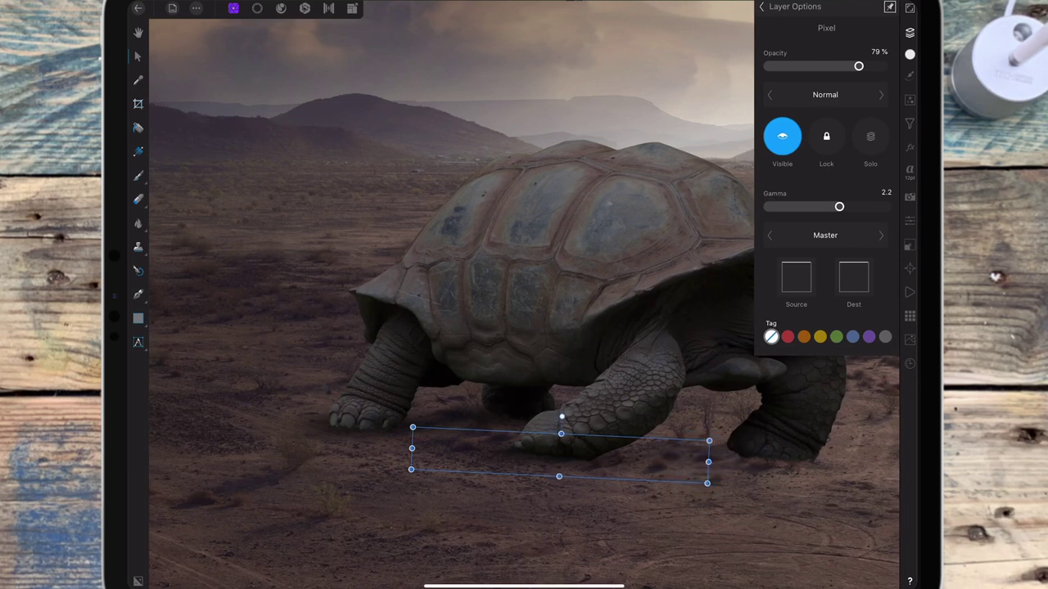
left_click_drag(412, 449, 403, 448)
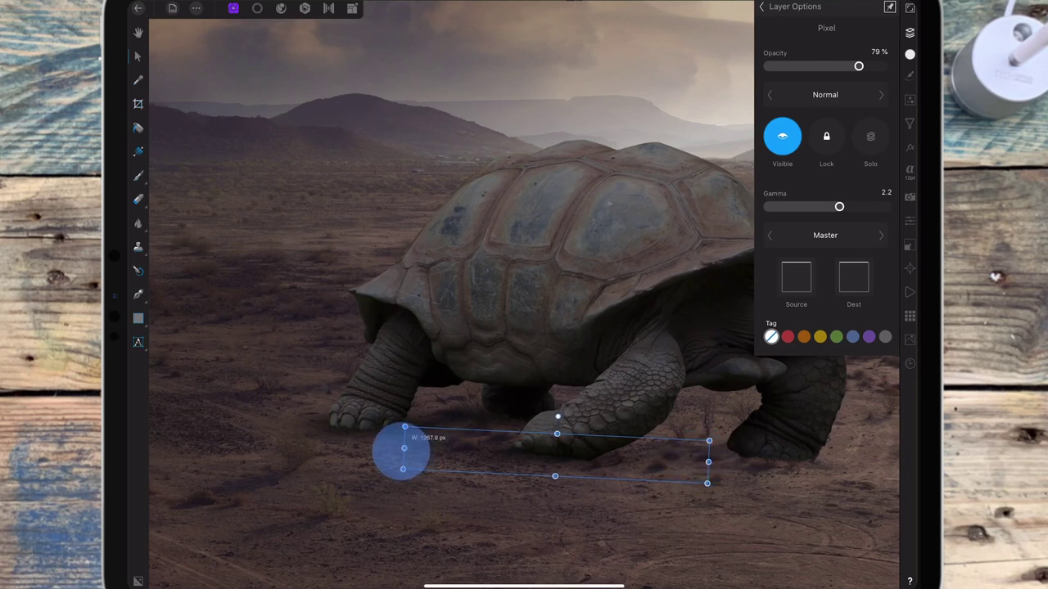
left_click(623, 457)
- Duplicate the contact shadow and stretch the copy further to the right
left_click(568, 428)
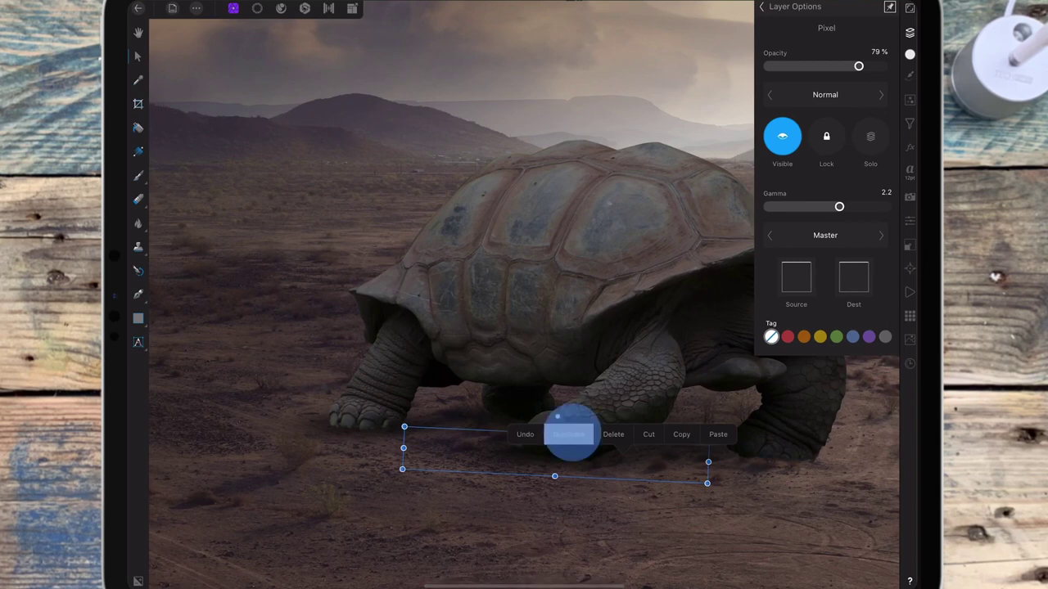
scroll(630, 409, "down", 3)
scroll(630, 410, "right", 3)
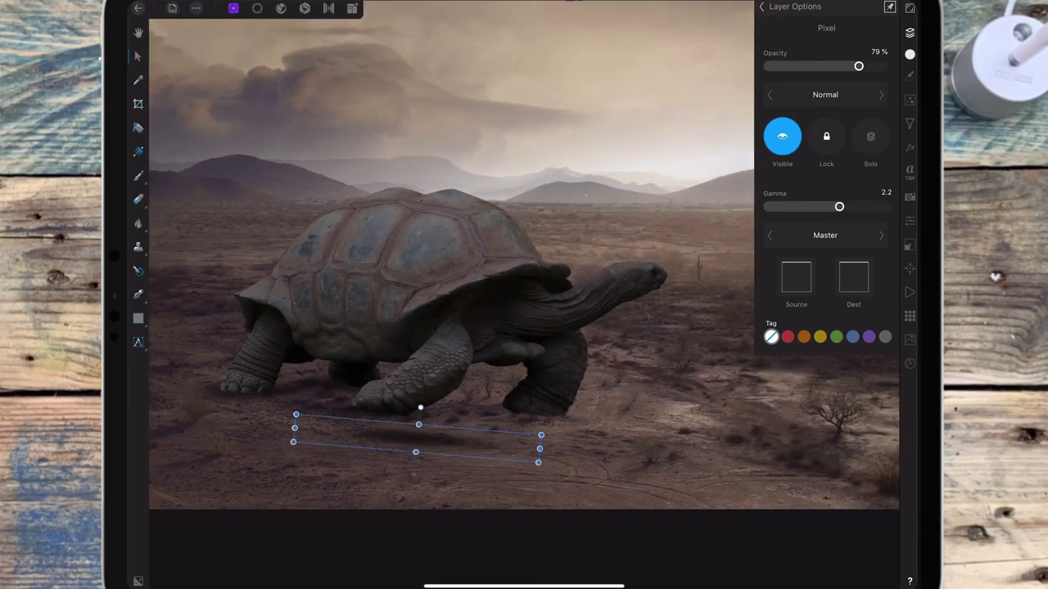
left_click_drag(533, 432, 622, 421)
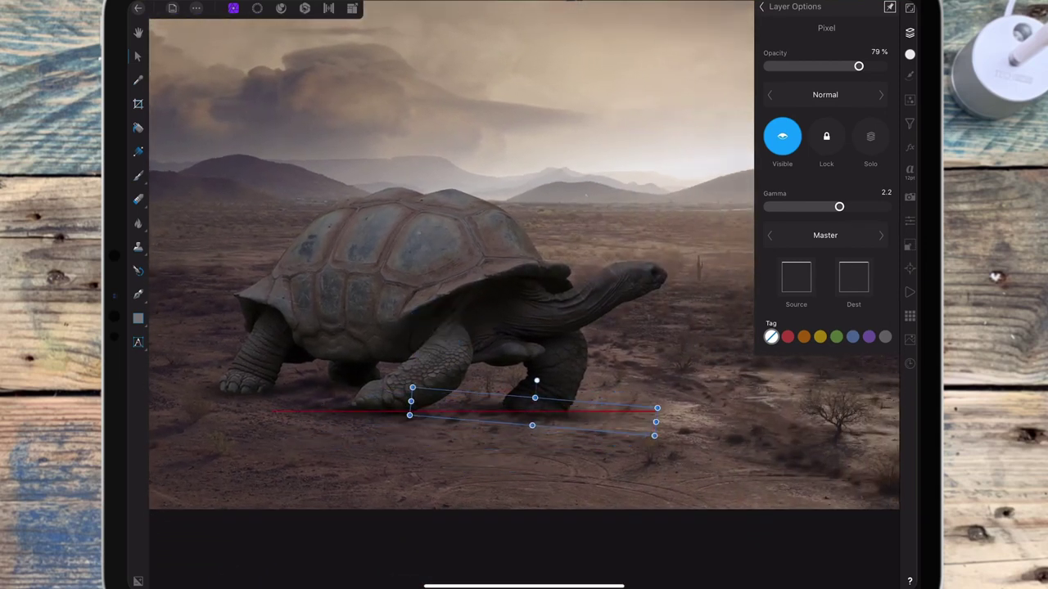
scroll(619, 386, "down", 5)
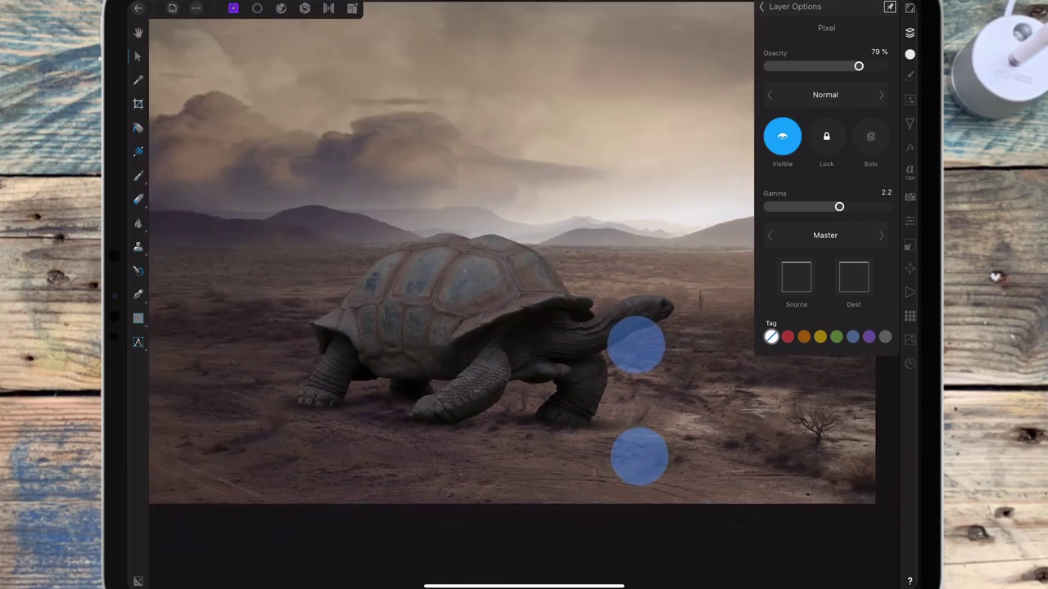
scroll(651, 414, "left", 3)
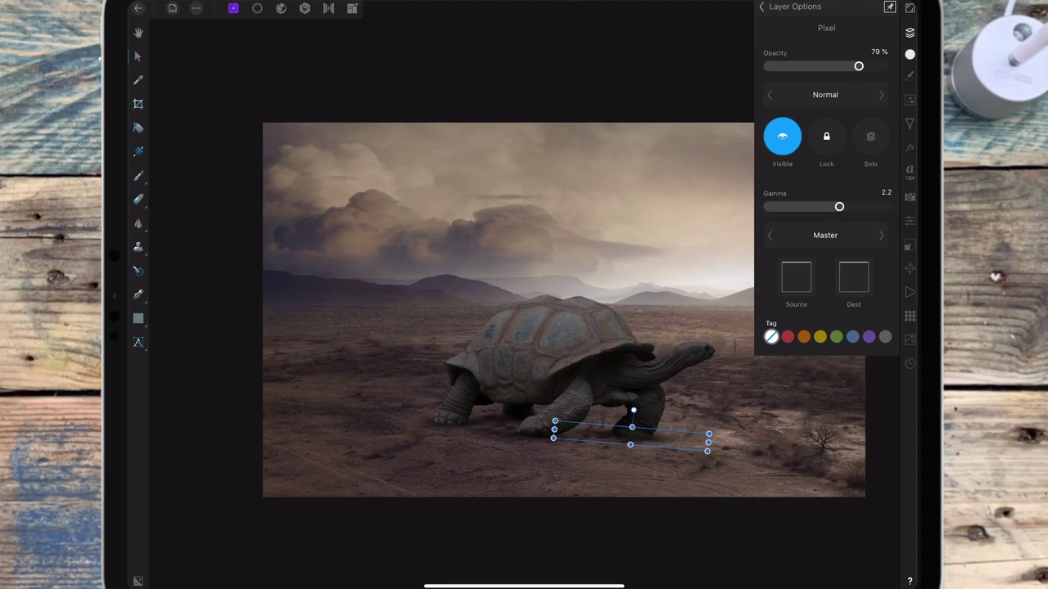
- Select another shadow layer and extend it leftward under the front foot, slightly thinner
left_click(761, 6)
left_click(819, 162)
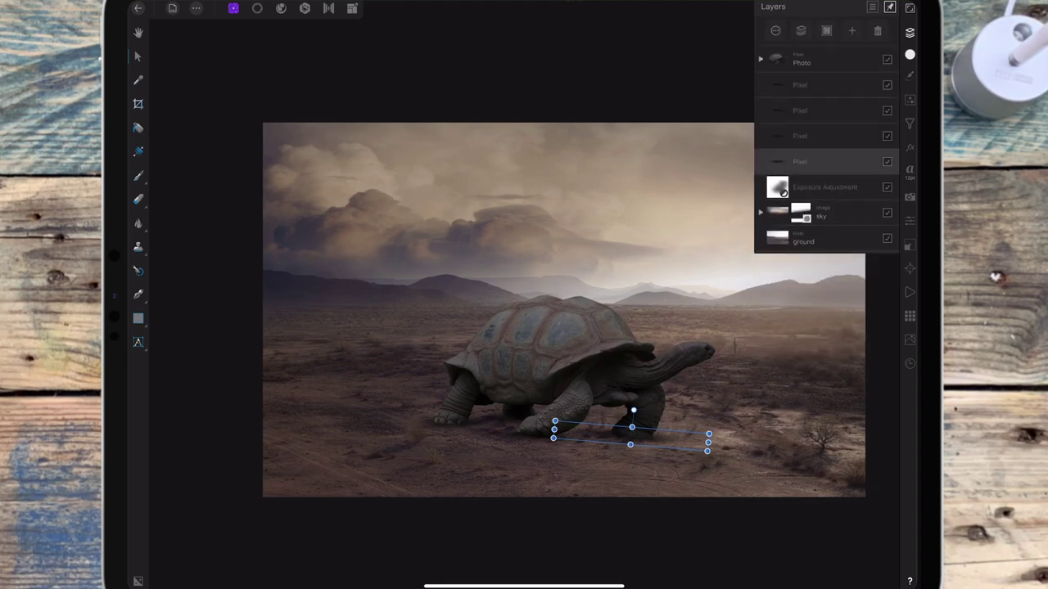
scroll(565, 391, "up", 5)
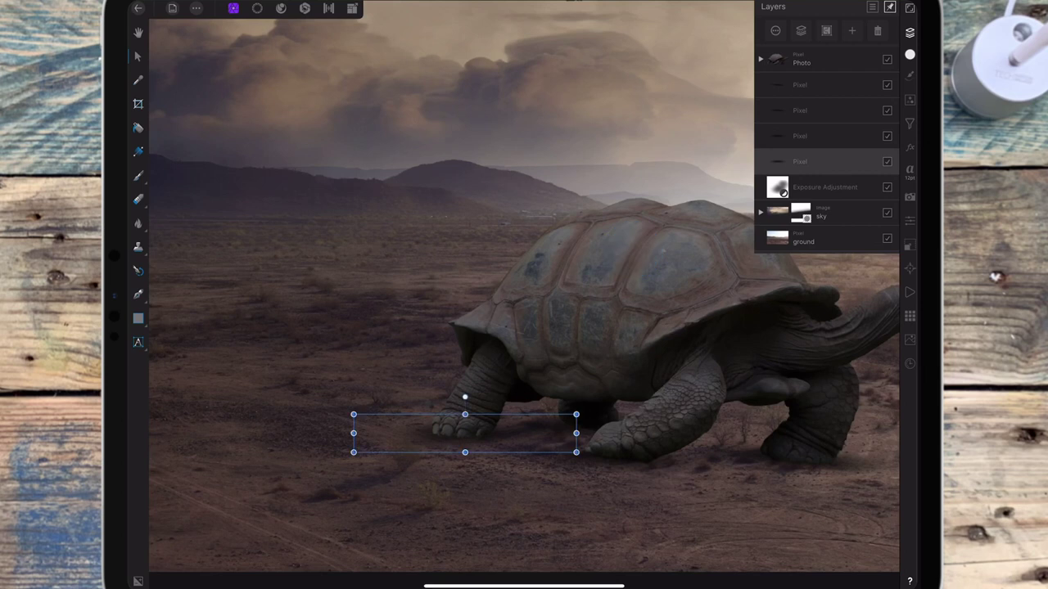
left_click_drag(354, 433, 345, 433)
left_click_drag(461, 452, 461, 450)
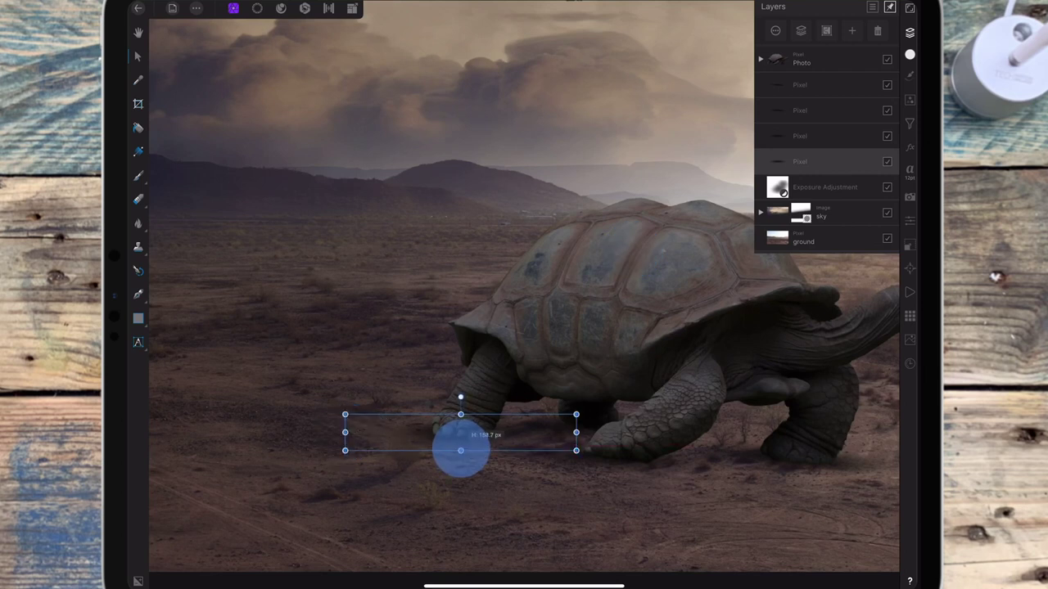
scroll(614, 364, "down", 5)
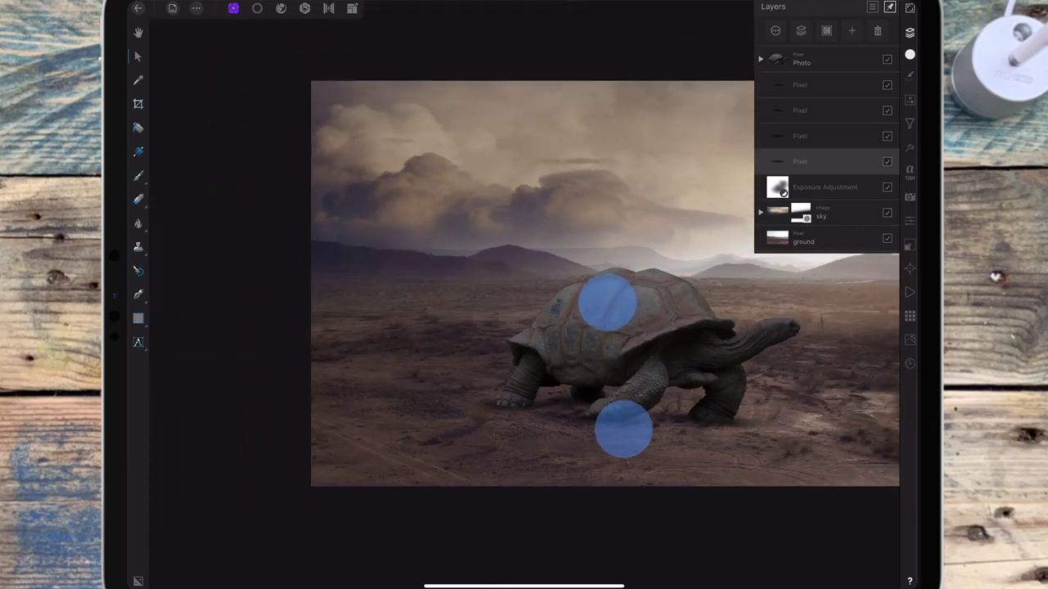
scroll(685, 381, "up", 2)
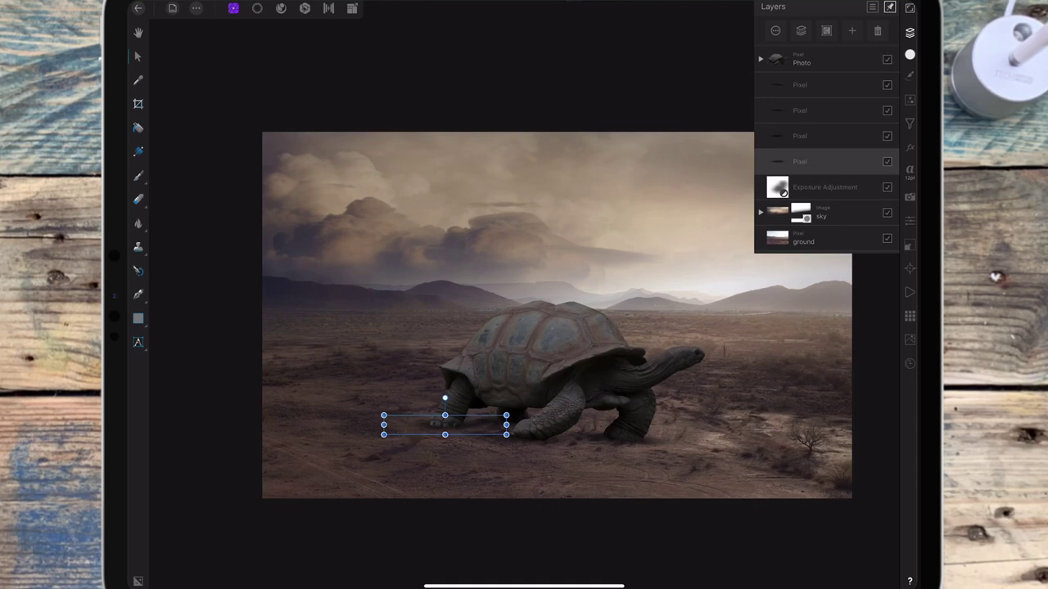
- Group the four shadow pixel layers and name the group 'shadow'
left_click_drag(778, 135, 843, 135)
left_click_drag(778, 110, 843, 110)
left_click_drag(778, 85, 843, 84)
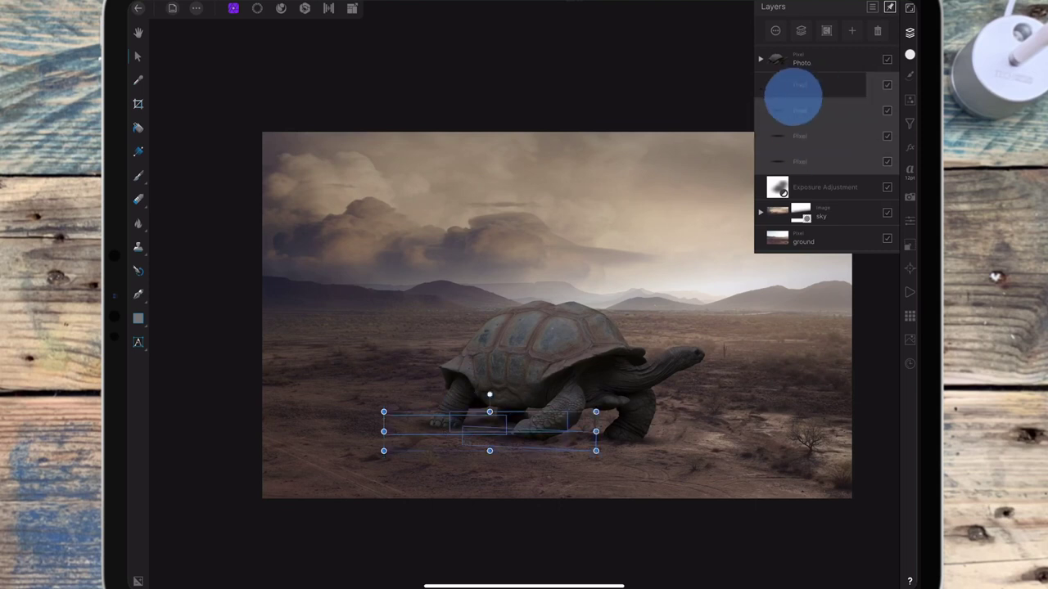
key("ctrl+g")
double_click(819, 85)
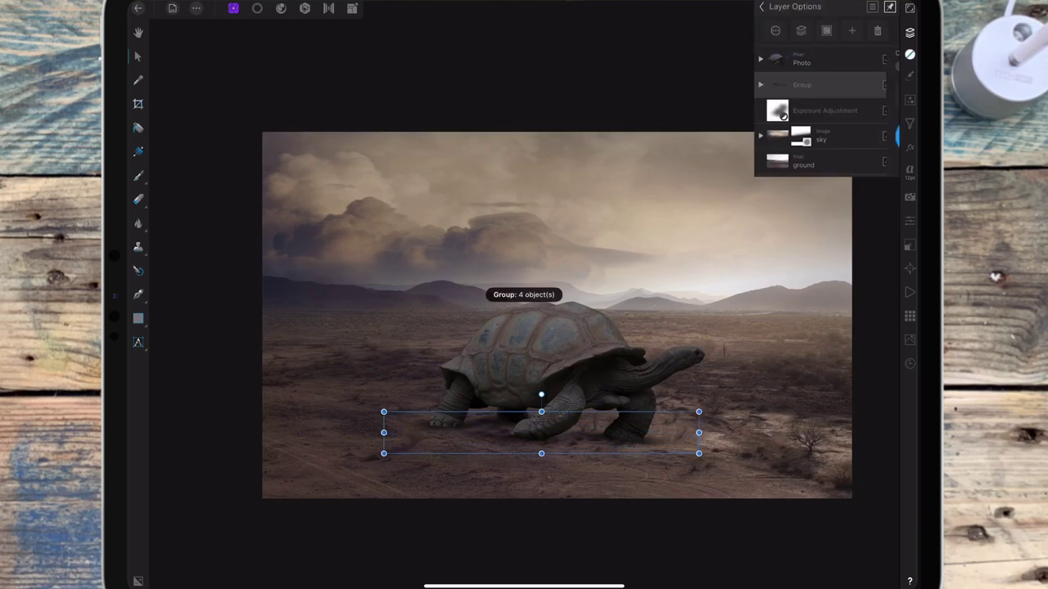
left_click(826, 28)
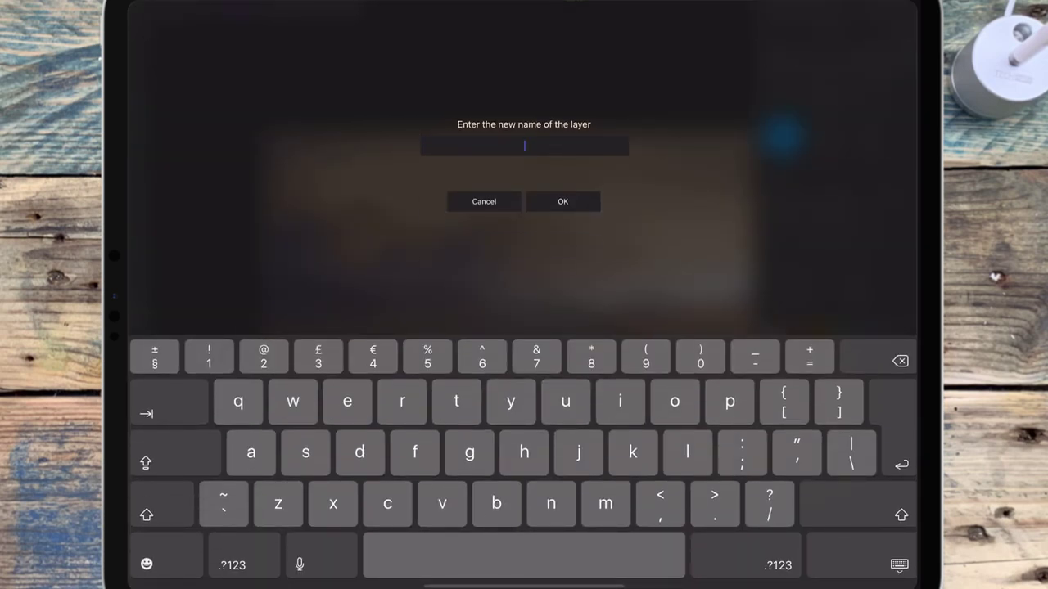
type("sha")
type("dow")
key("Return")
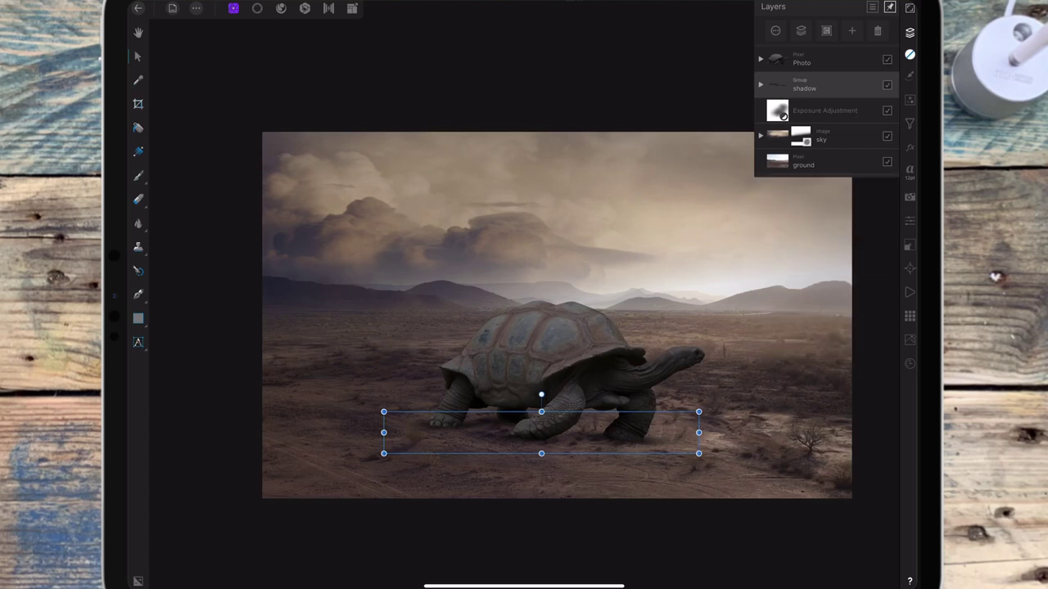
- Change the shadow group's blend mode from Passthrough to Normal
left_click(872, 7)
left_click(826, 94)
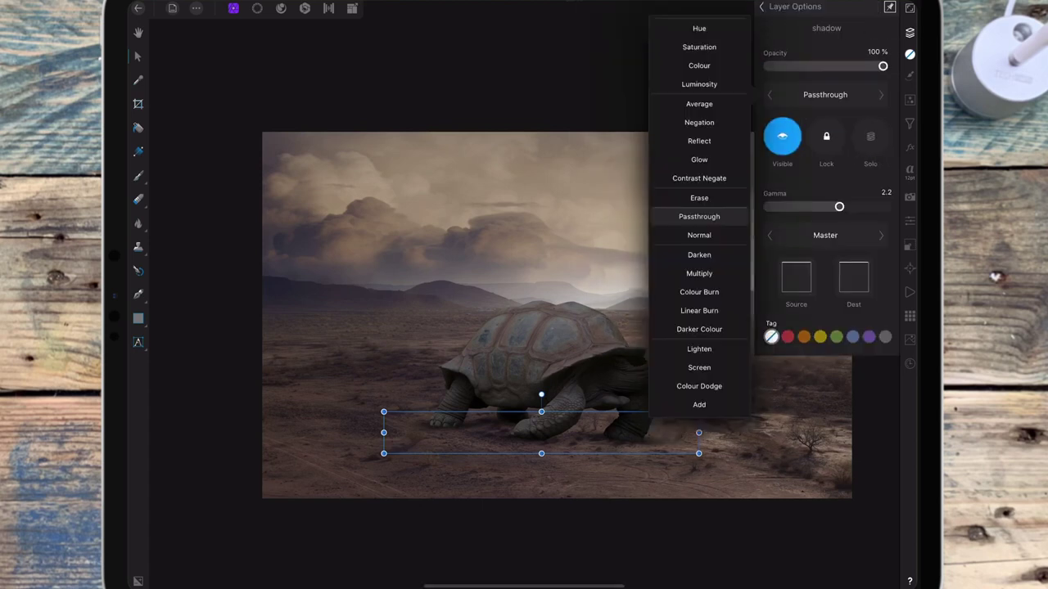
left_click(699, 235)
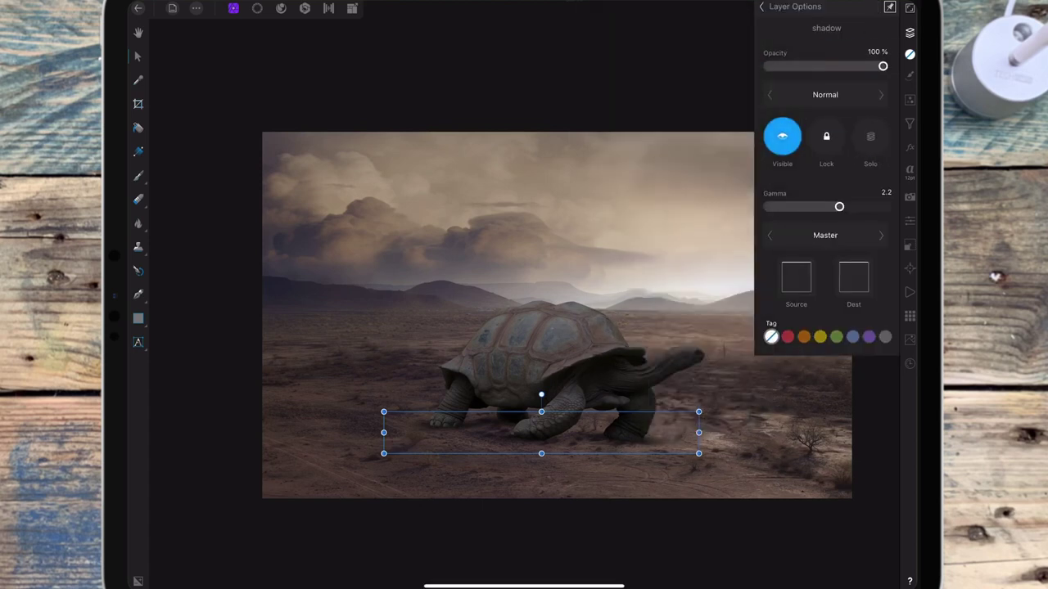
left_click(763, 6)
- Add a pixel layer clipped inside the tortoise Photo and load a dark blue Paint Brush
left_click(836, 62)
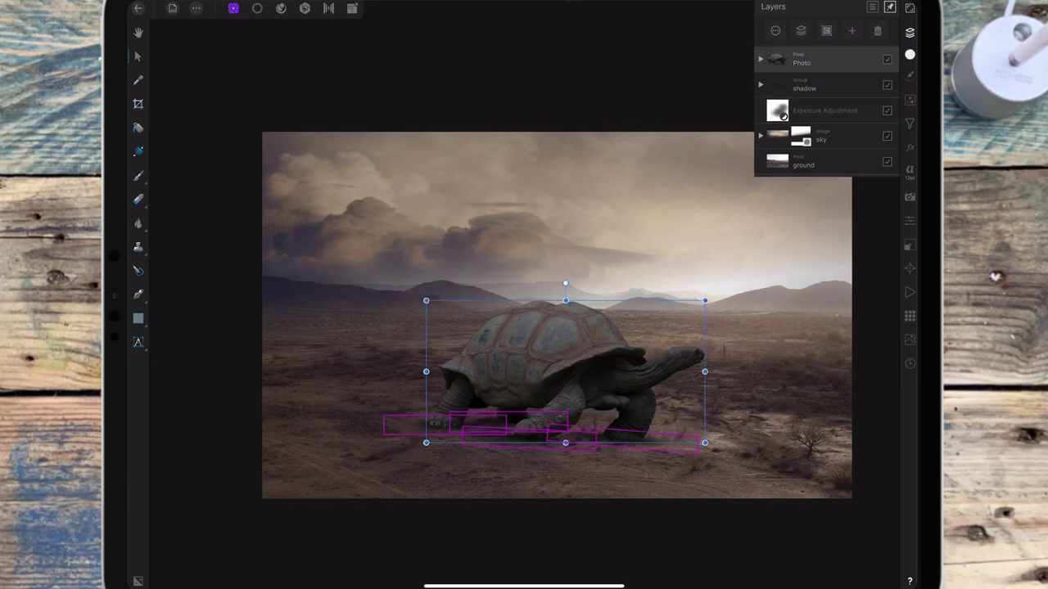
left_click(852, 31)
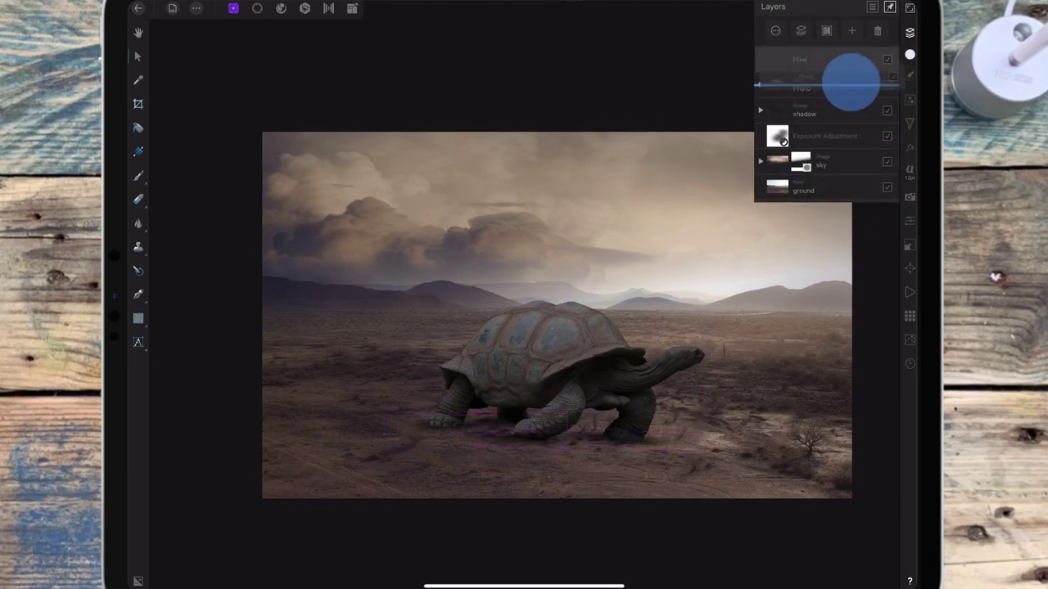
left_click_drag(845, 66, 849, 85)
left_click(139, 175)
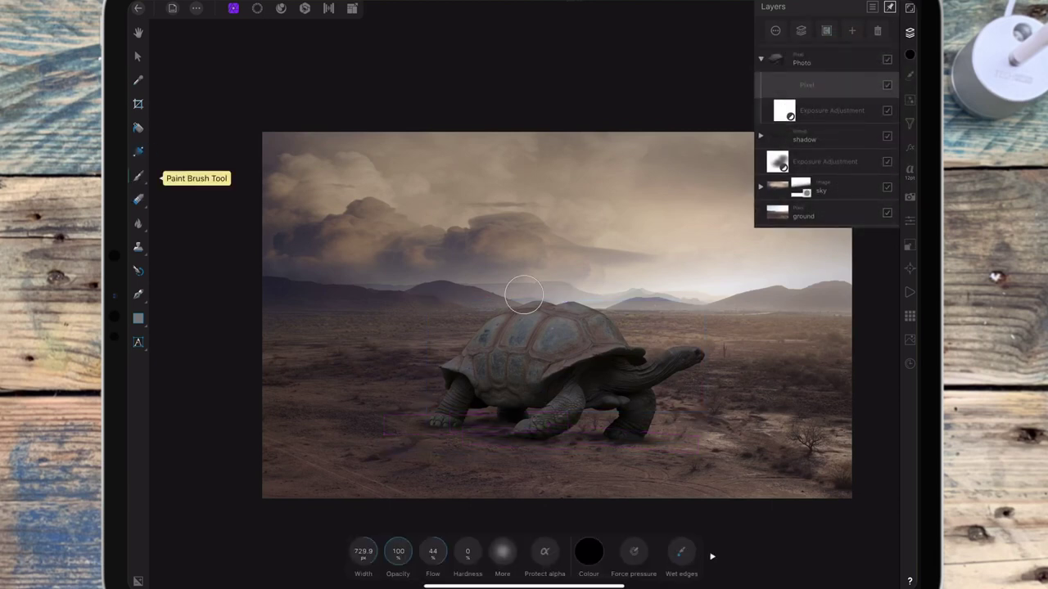
left_click(588, 551)
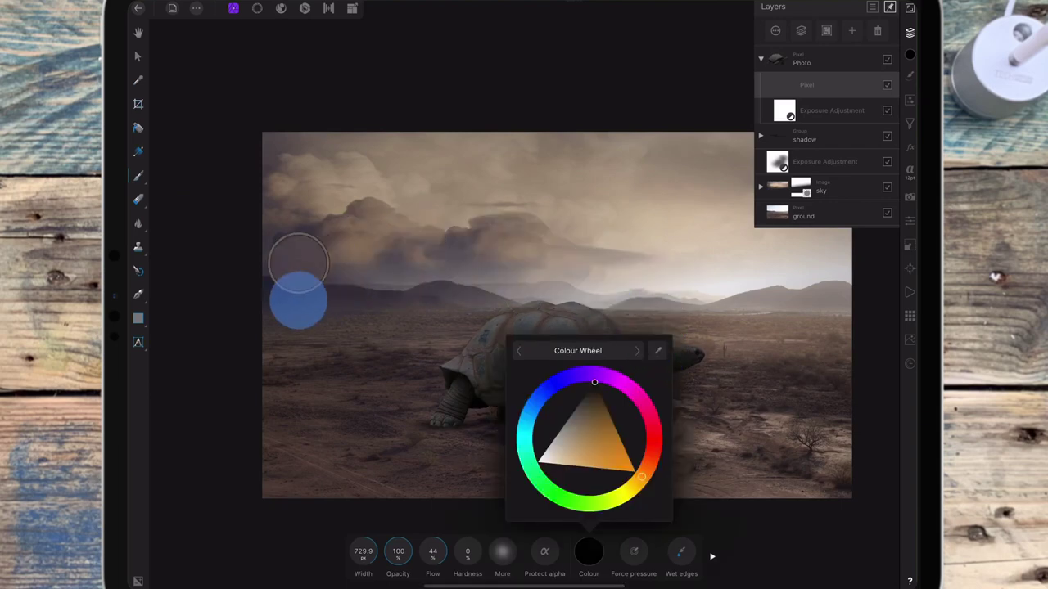
left_click(540, 392)
left_click(588, 551)
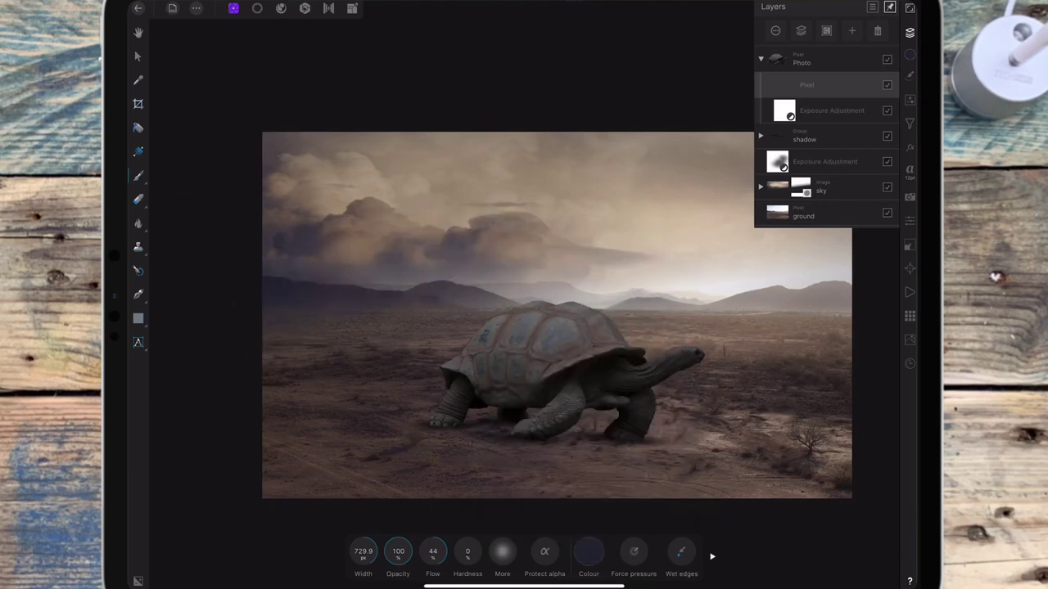
- At brush width 306.4, paint dark bluish shading over the tortoise's front legs and foot
scroll(550, 374, "up", 5)
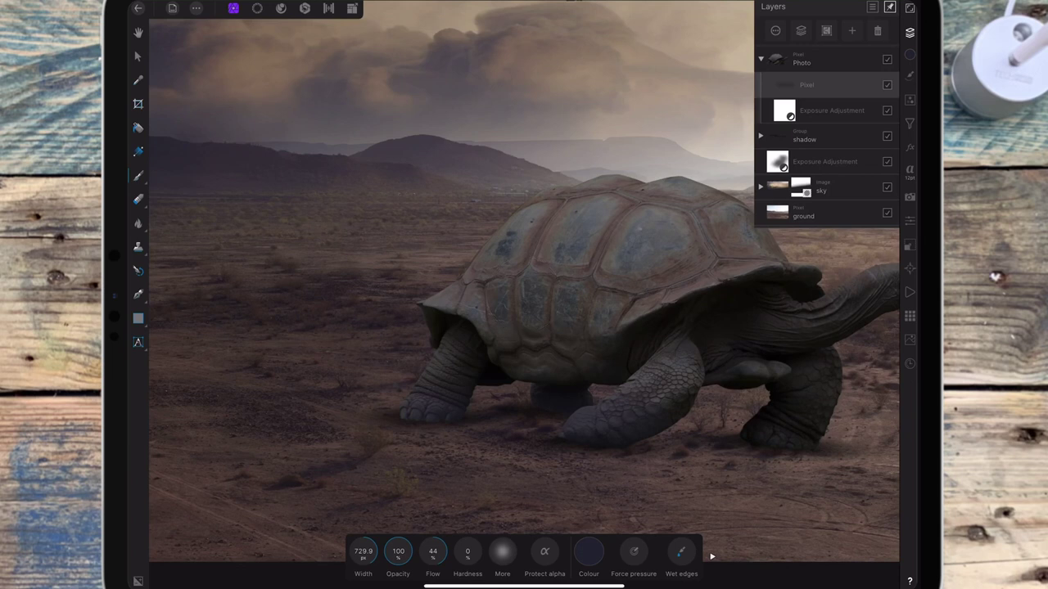
key("ctrl+z")
left_click_drag(363, 551, 294, 556)
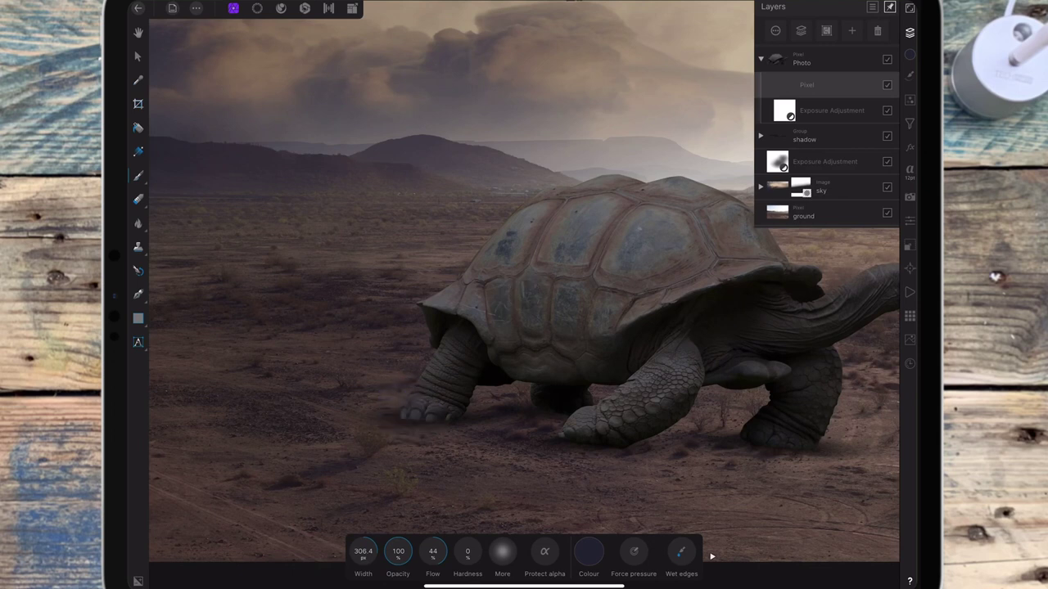
left_click_drag(414, 410, 442, 416)
mouse_move(573, 422)
left_mouse_down()
mouse_move(643, 434)
mouse_move(596, 417)
left_mouse_up()
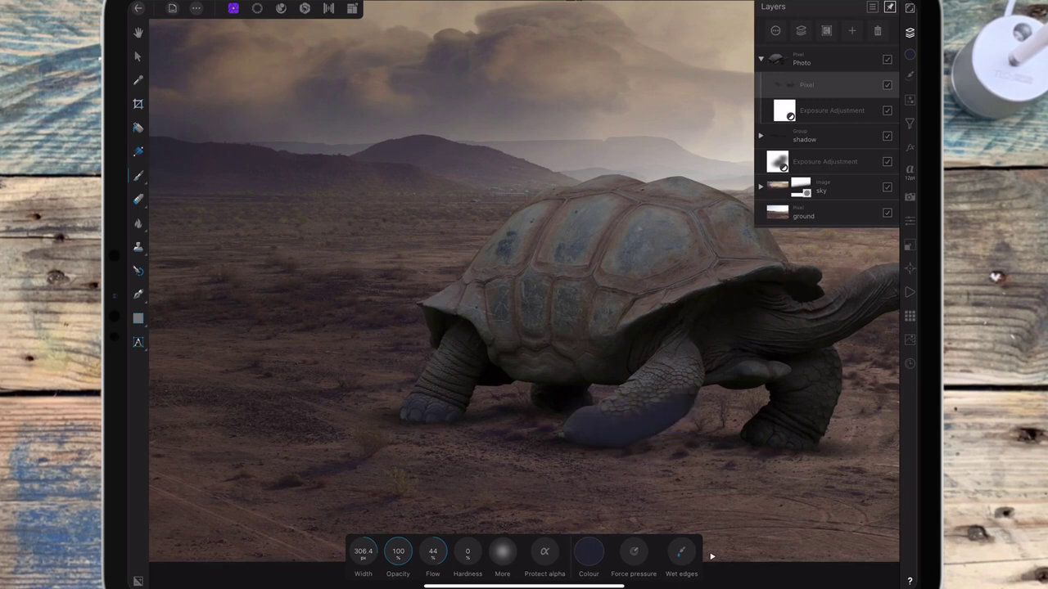
left_click_drag(425, 405, 402, 413)
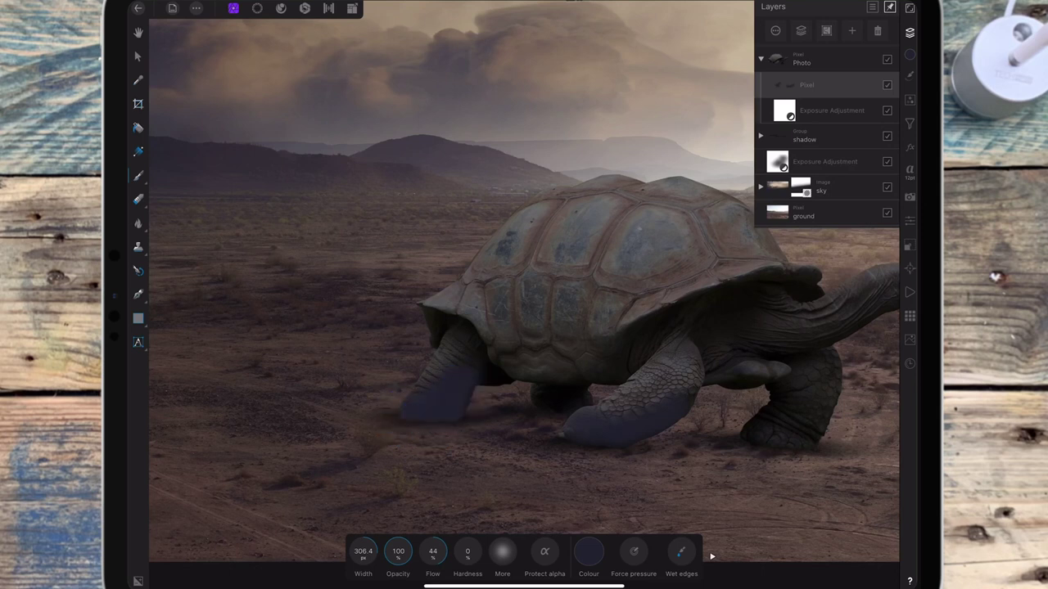
- Set the leg shading layer to Multiply blending at about 34% opacity
left_click(806, 84)
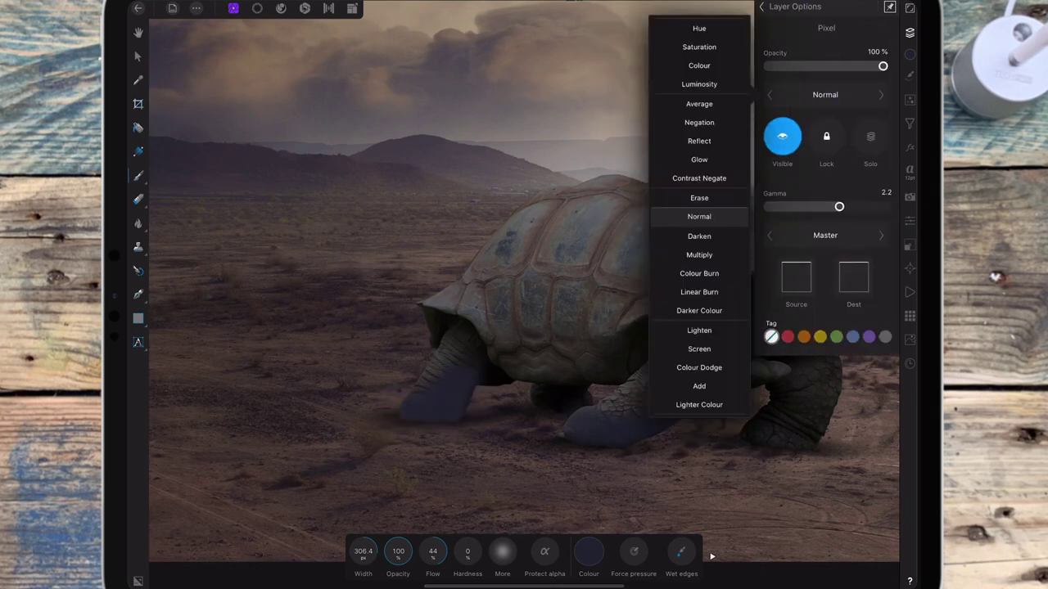
left_click(700, 236)
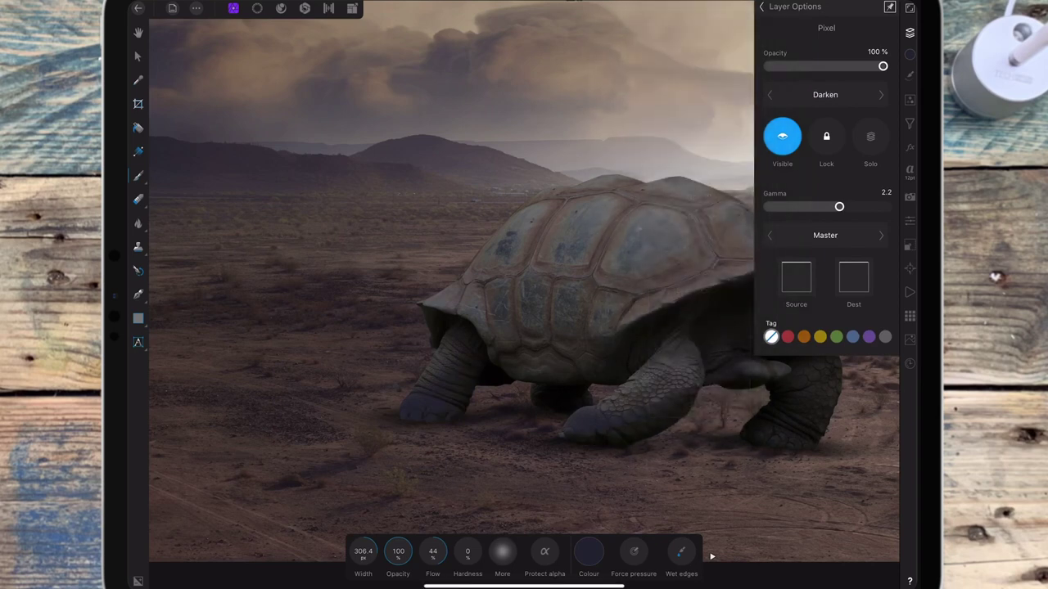
left_click_drag(883, 65, 811, 65)
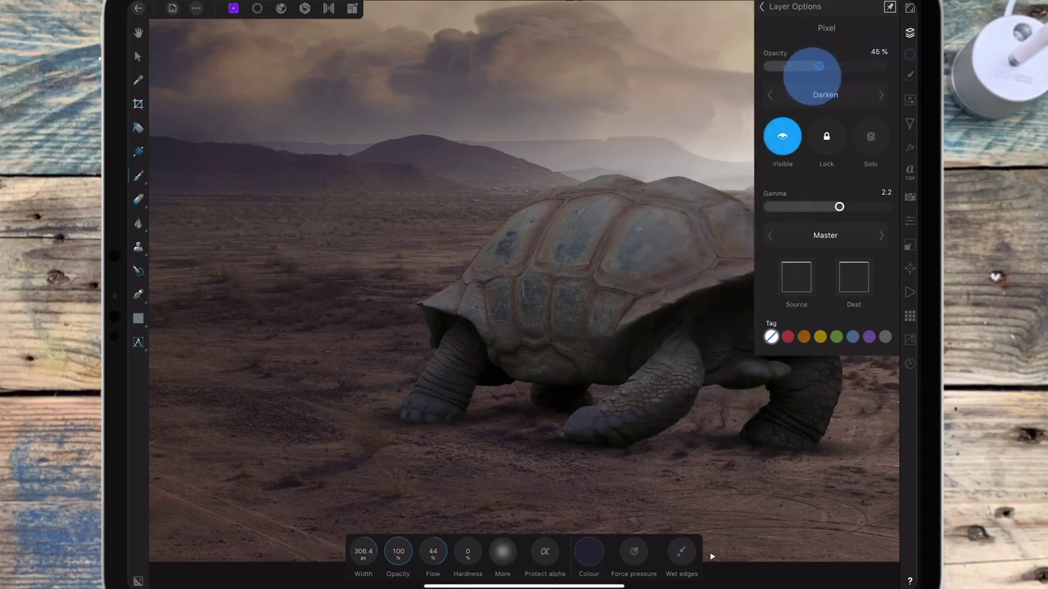
left_click(825, 94)
left_click(702, 229)
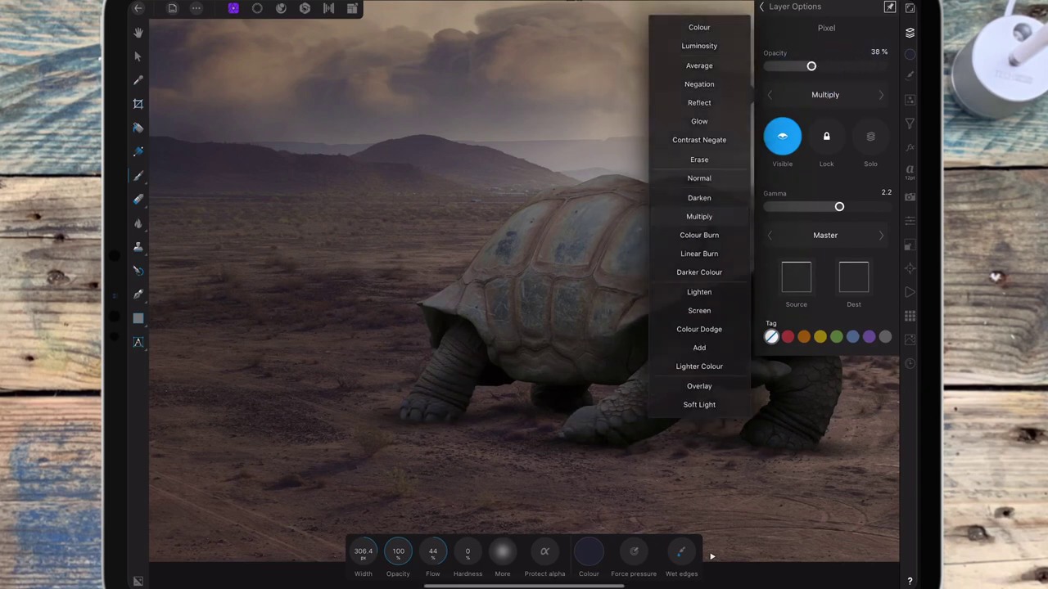
left_click_drag(811, 65, 807, 66)
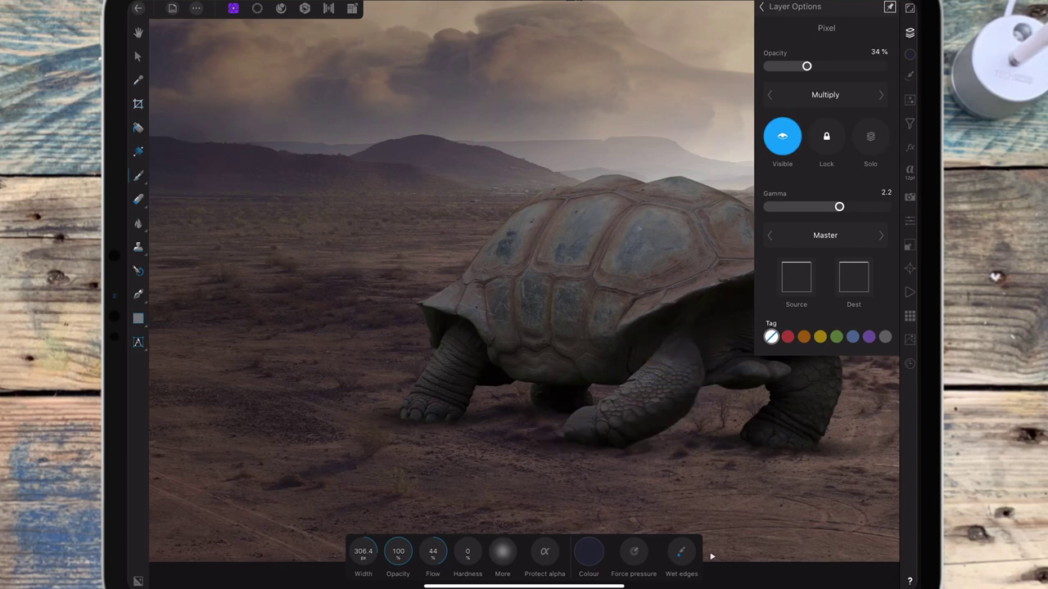
left_click(761, 7)
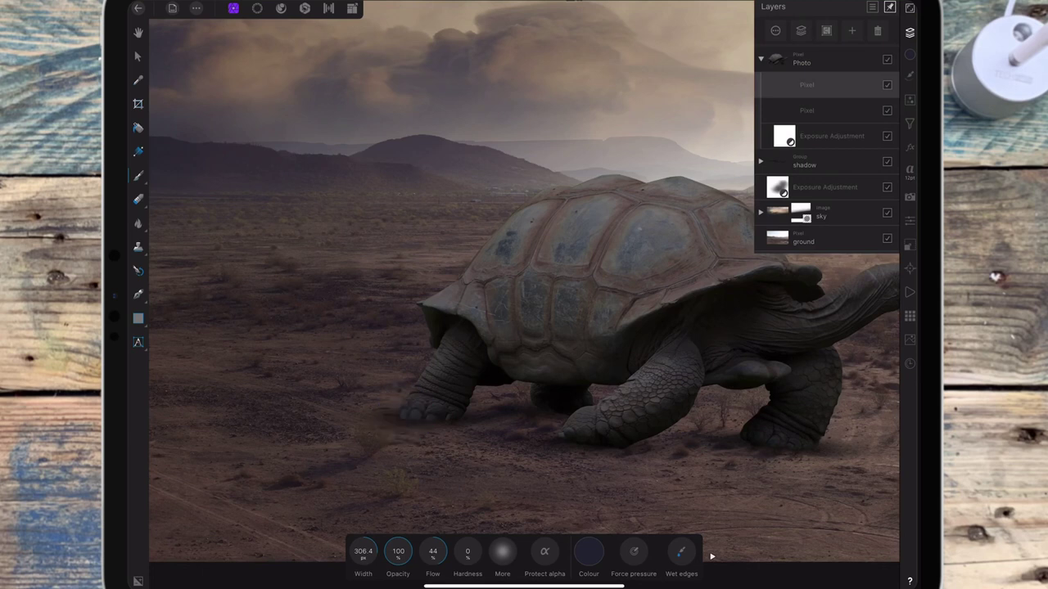
- Paint the front foot darker and set that layer to Multiply at about 30% opacity
left_click_drag(402, 407, 442, 403)
left_click(807, 84)
left_click(825, 94)
left_click(699, 217)
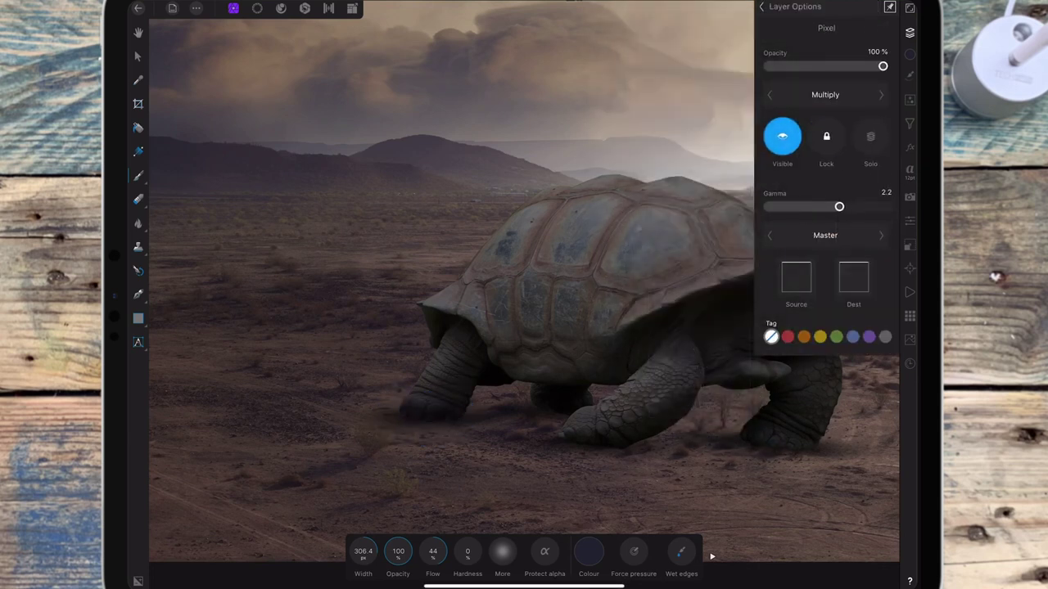
left_click_drag(883, 66, 824, 65)
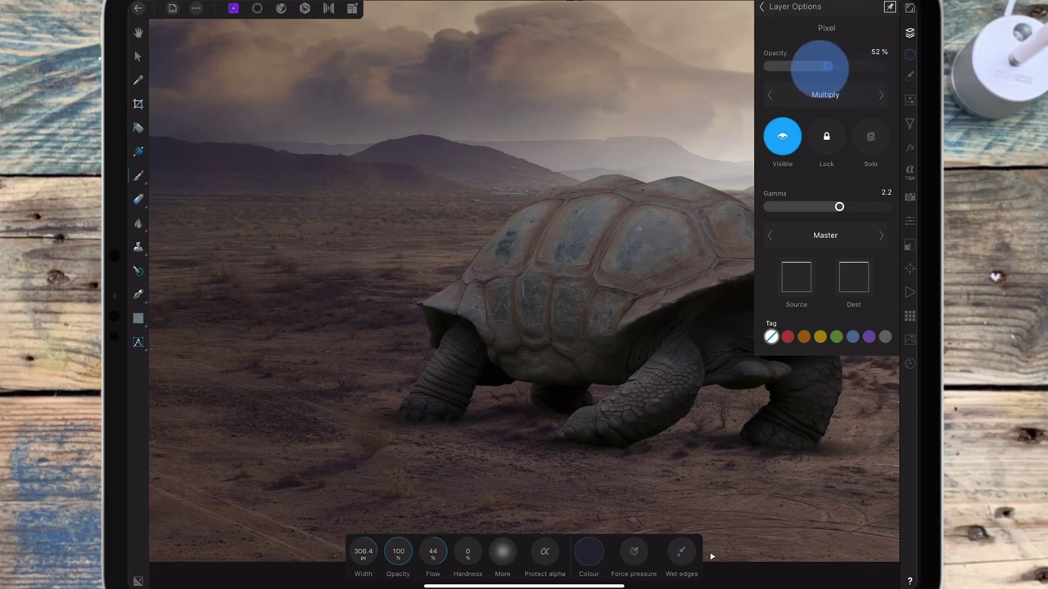
mouse_move(437, 410)
left_mouse_down()
mouse_move(452, 413)
mouse_move(416, 421)
left_mouse_up()
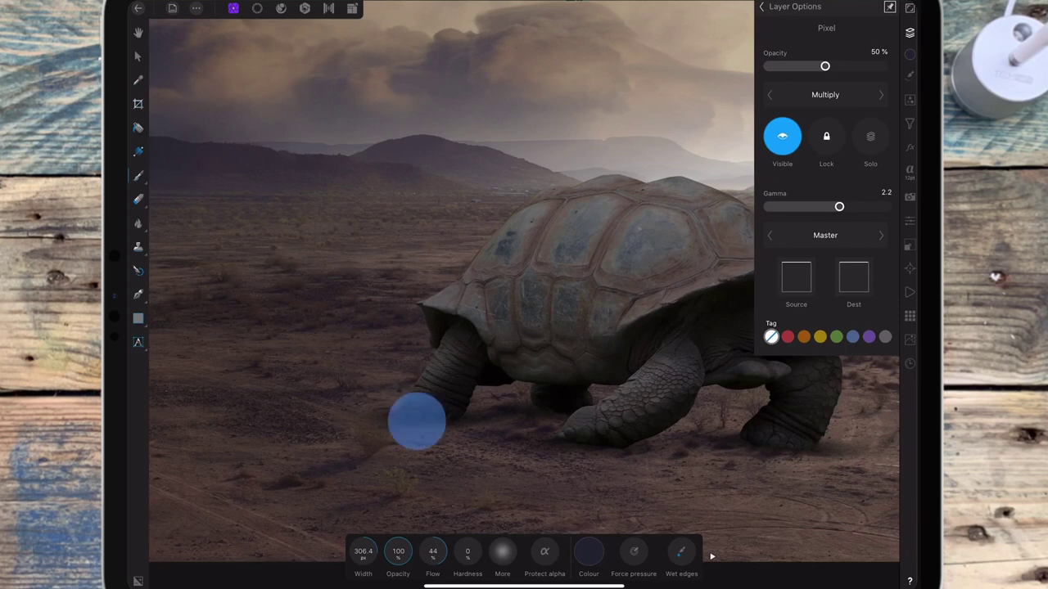
left_click_drag(824, 65, 803, 65)
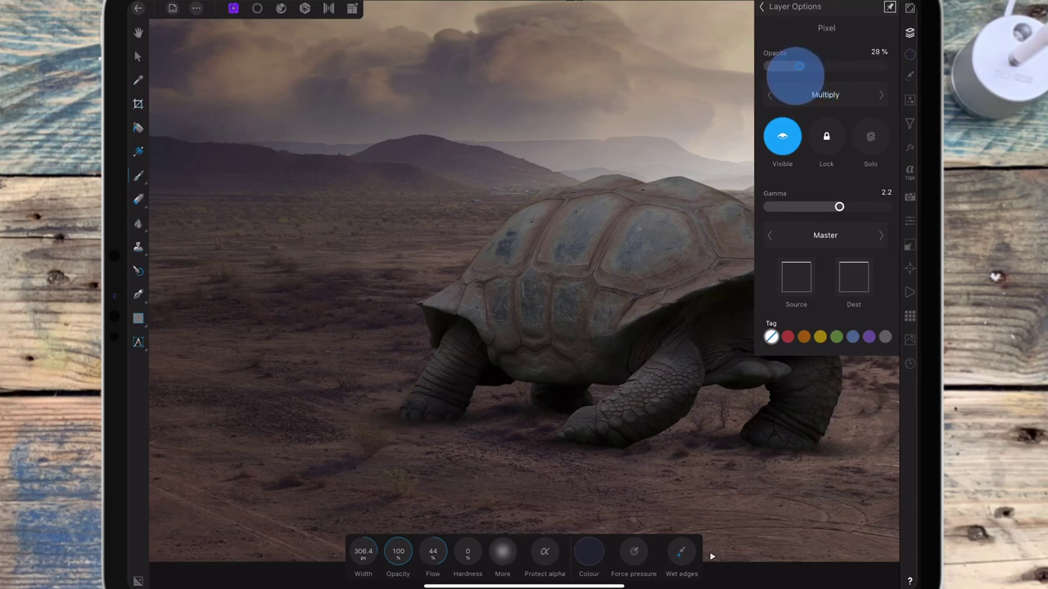
left_click(815, 10)
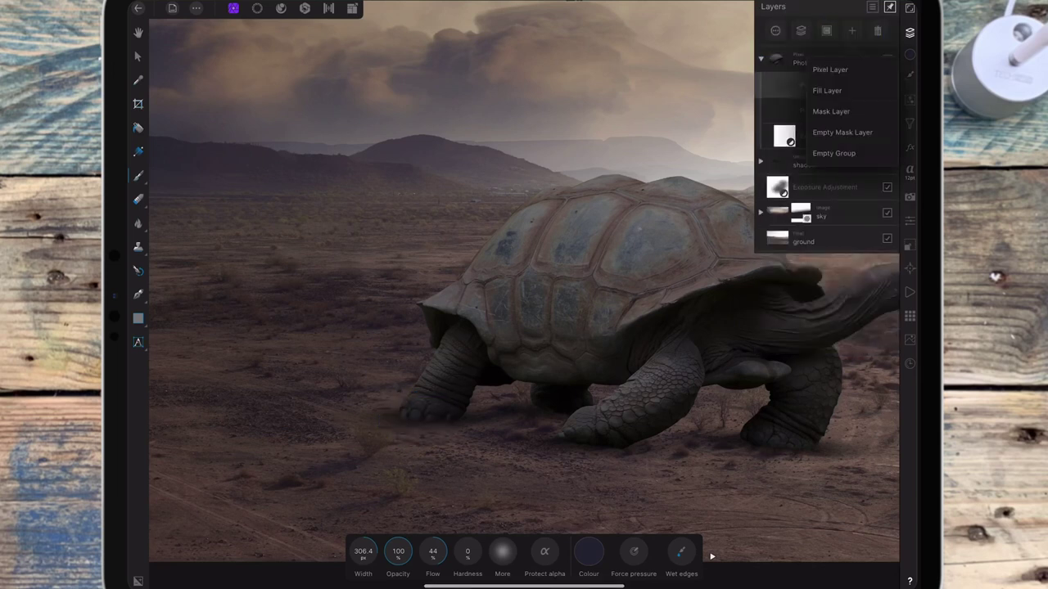
- With a 167.6 px brush, paint a shadow around the front foot, then set Multiply at 48% opacity
left_click_drag(373, 545, 332, 544)
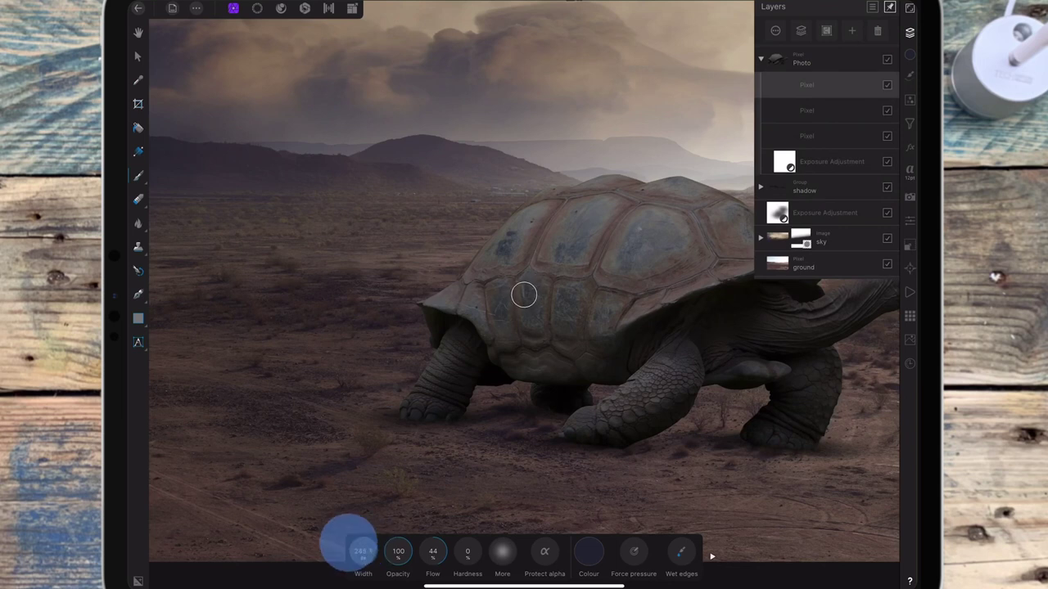
left_click_drag(399, 419, 437, 416)
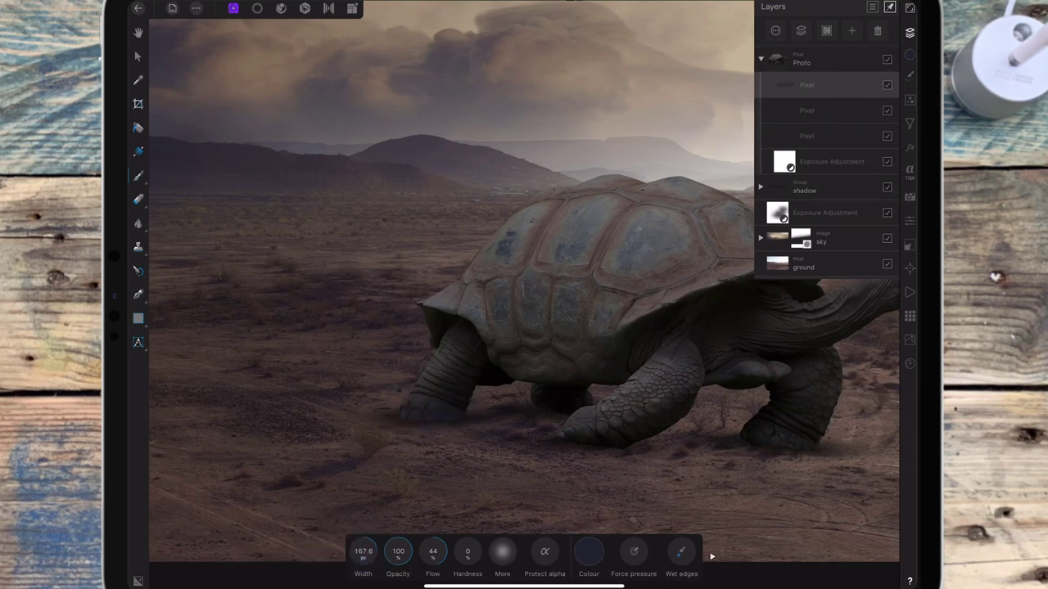
left_click(784, 84)
left_click(825, 95)
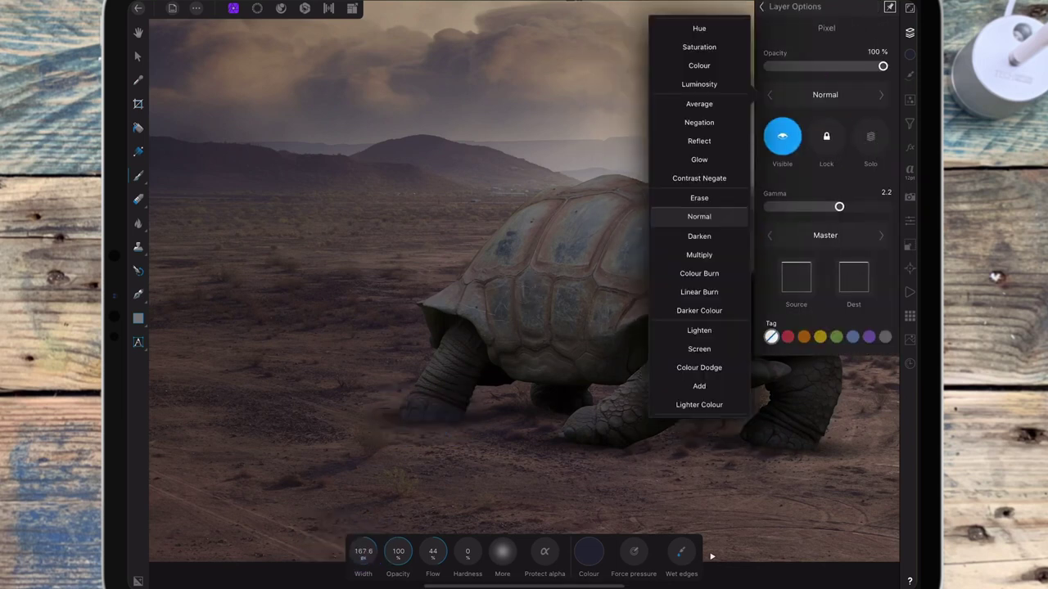
scroll(697, 163, "down", 2)
left_click(697, 213)
left_click_drag(883, 65, 819, 66)
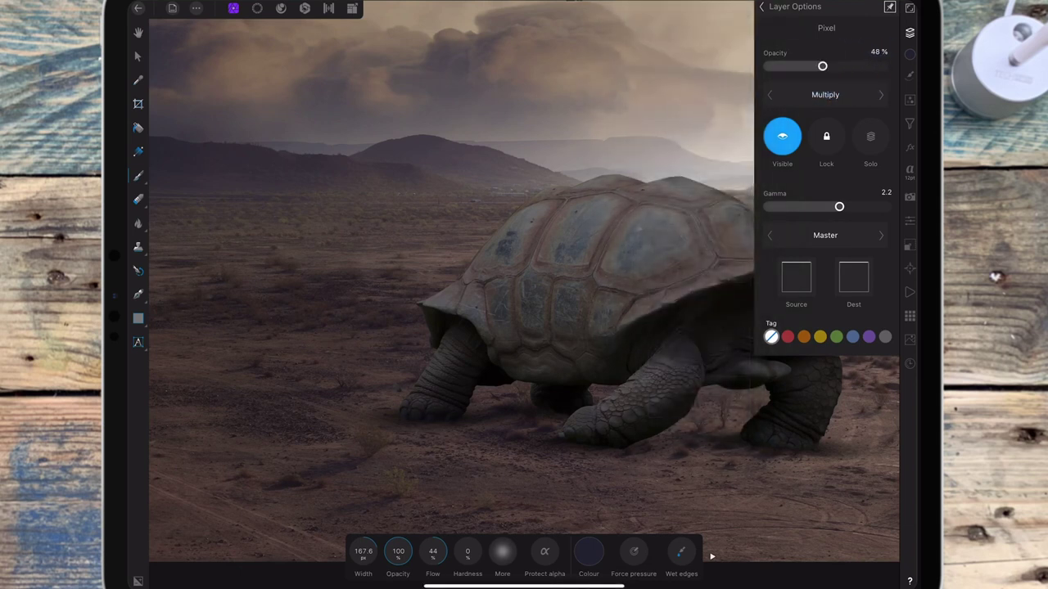
left_click(761, 7)
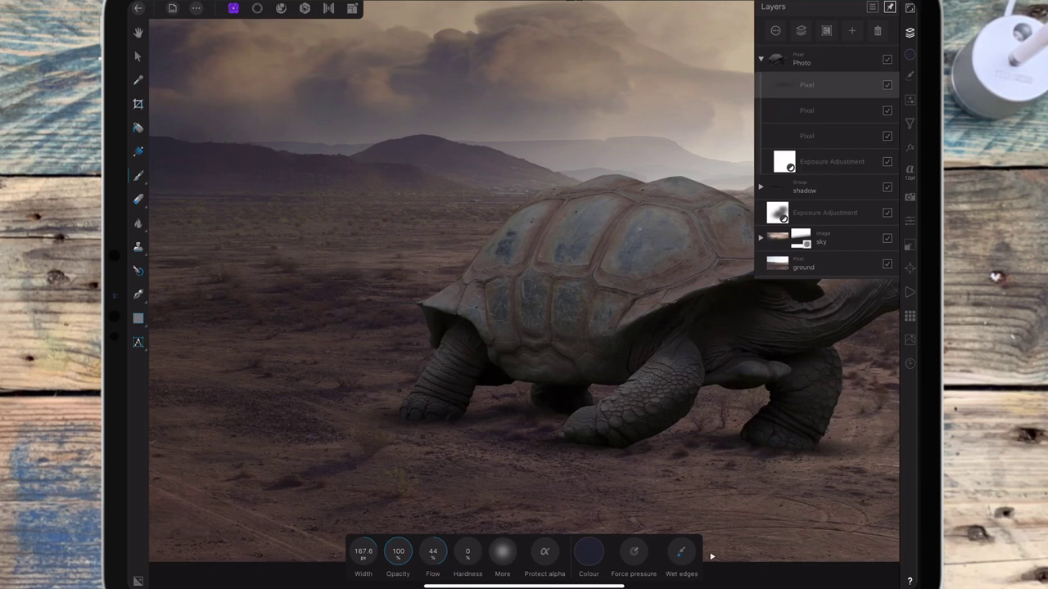
- Add a Brightness / Contrast adjustment with contrast 27% and brightness 2%
left_click(909, 99)
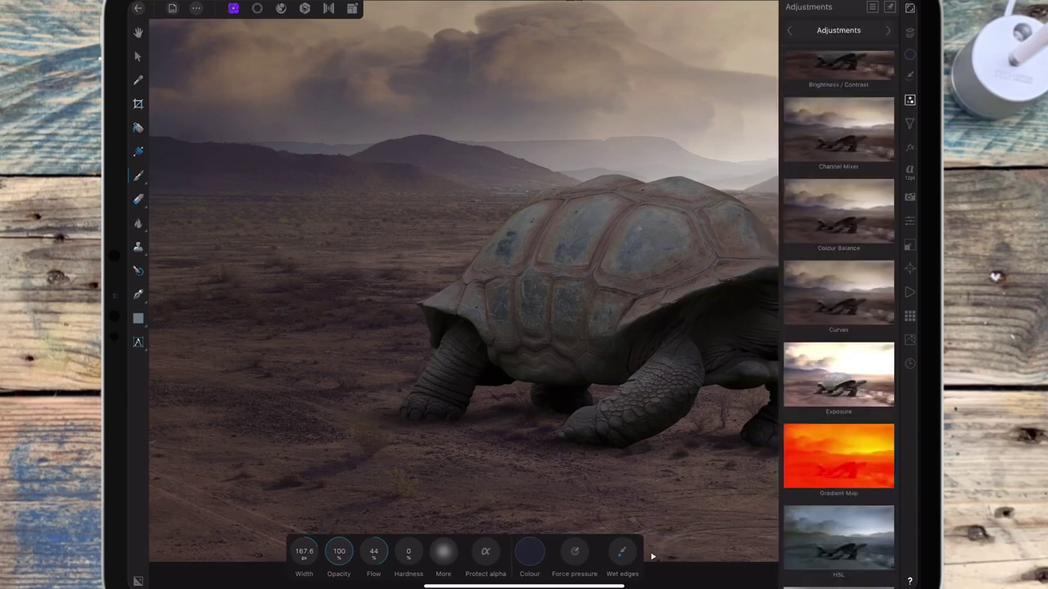
scroll(838, 347, "up", 3)
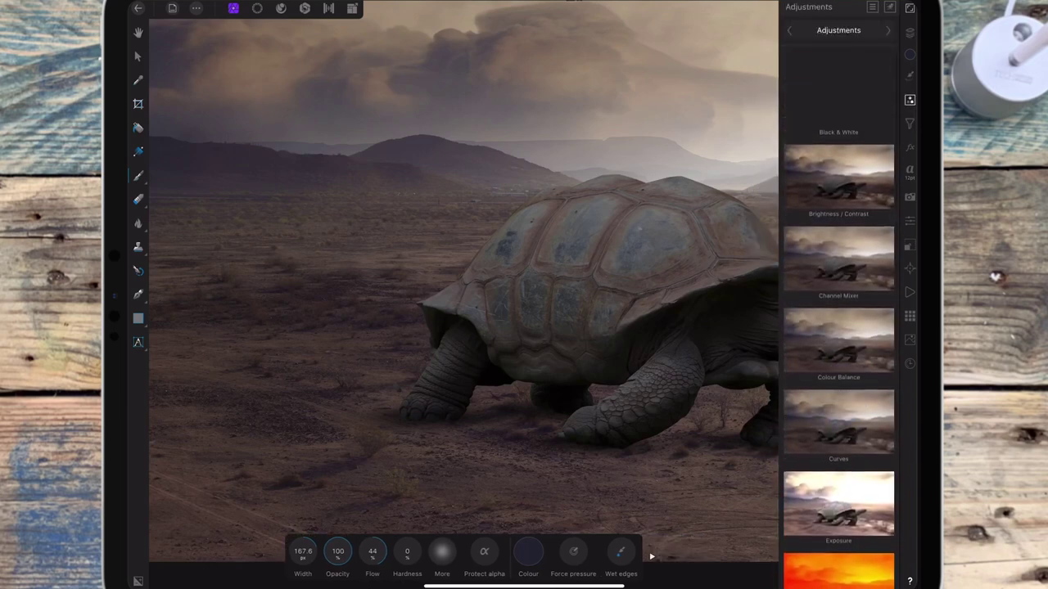
left_click(838, 176)
scroll(699, 238, "down", 3)
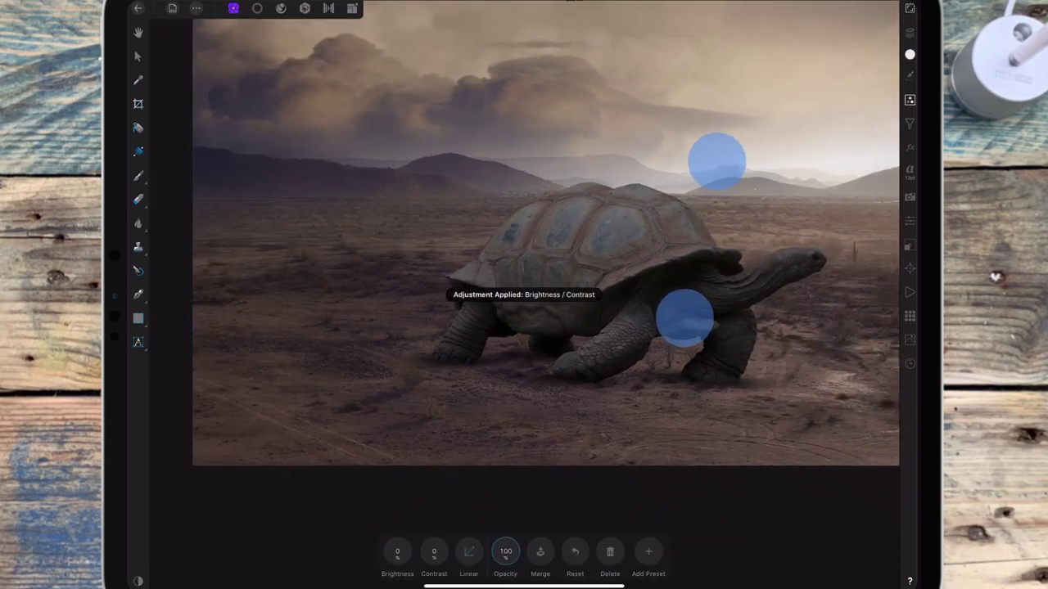
left_click(908, 32)
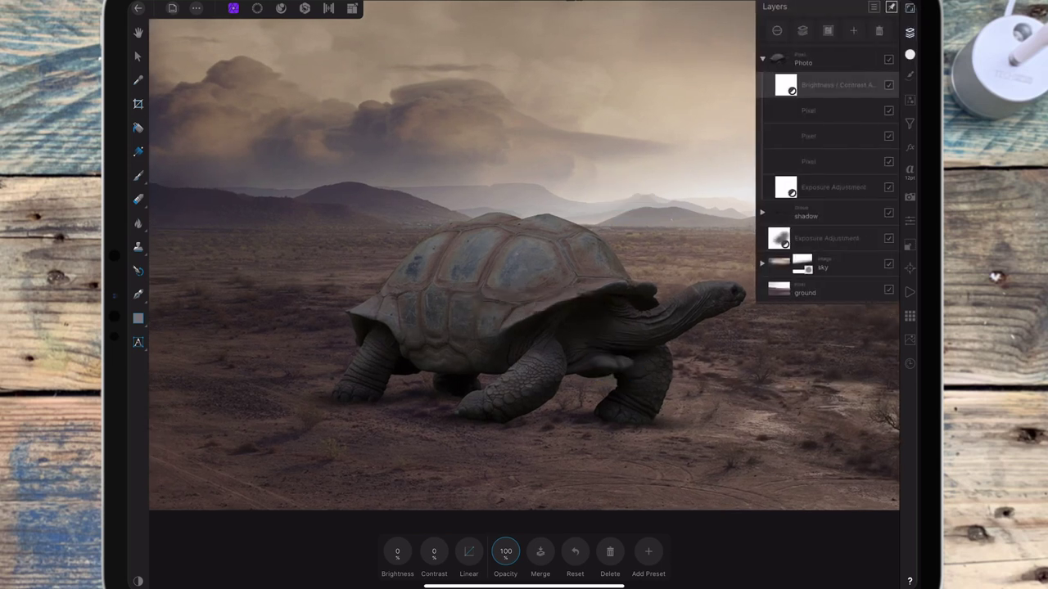
left_click_drag(434, 551, 468, 540)
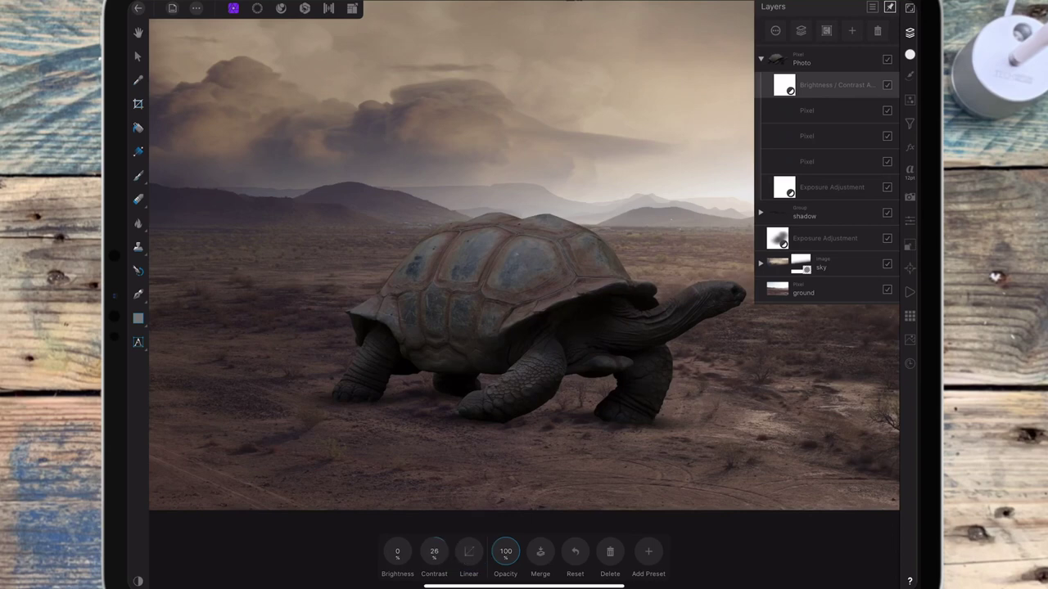
scroll(660, 303, "down", 5)
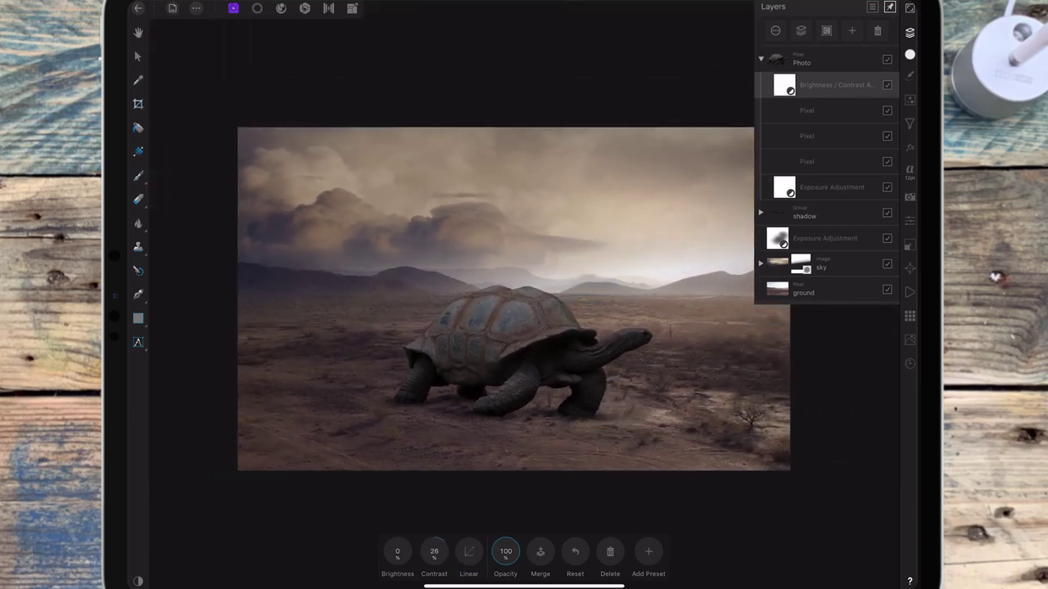
left_click_drag(397, 551, 403, 545)
mouse_move(397, 551)
left_mouse_down()
mouse_move(375, 547)
mouse_move(440, 550)
left_mouse_up()
left_click(909, 99)
- Add an HSL adjustment with hue 0, saturation 0% and luminance 1%
left_click_drag(847, 390, 846, 185)
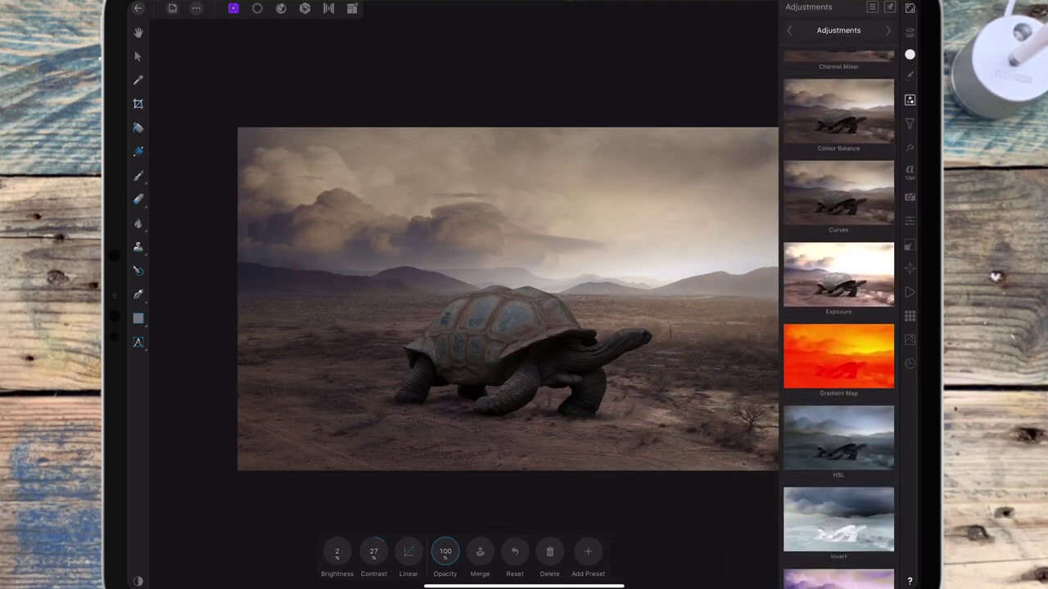
left_click(838, 368)
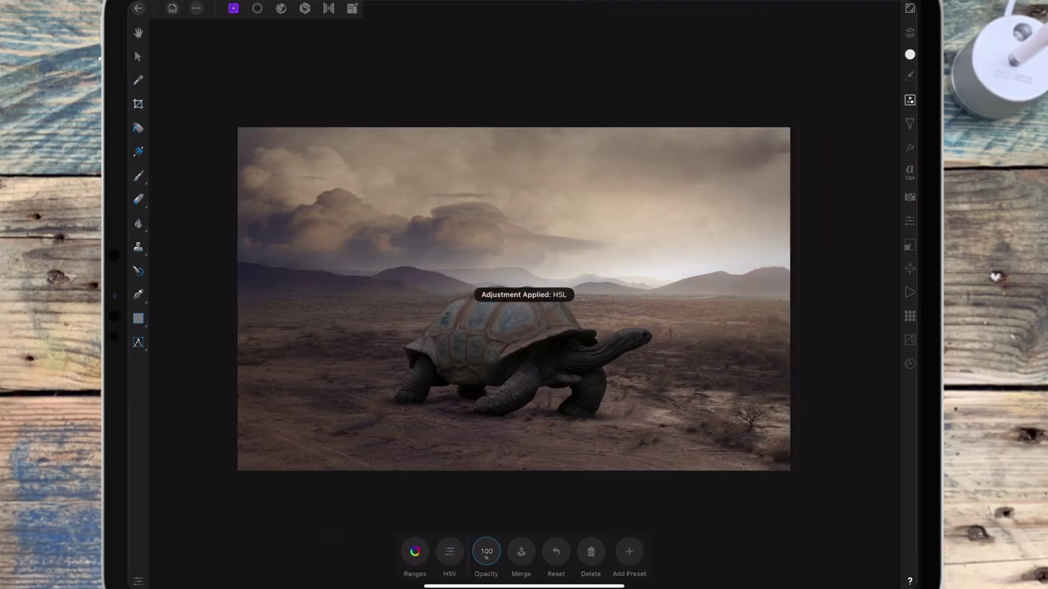
left_click(415, 551)
left_click_drag(478, 502, 479, 503)
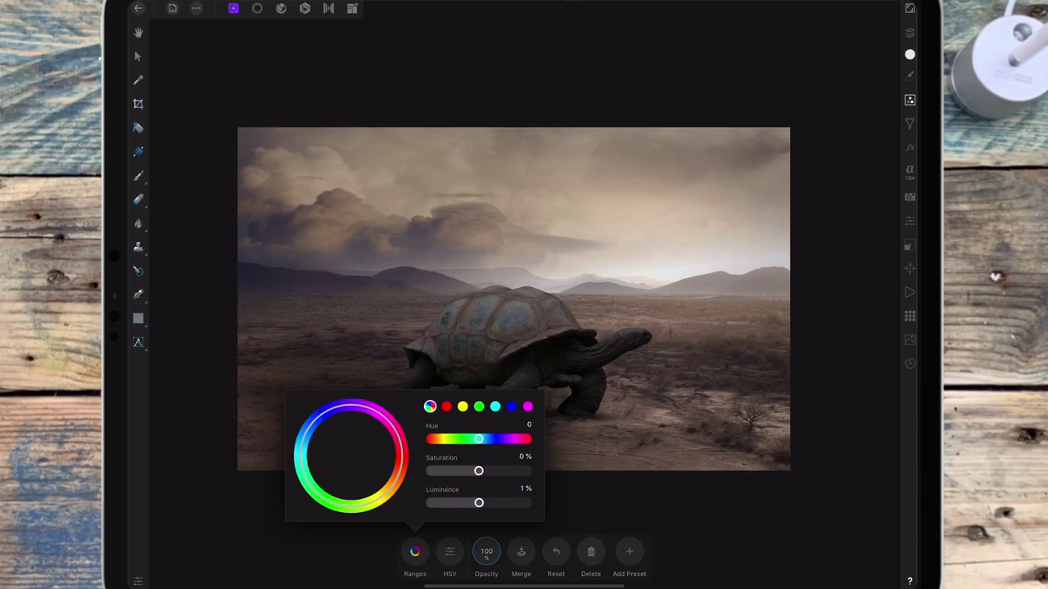
left_click(414, 551)
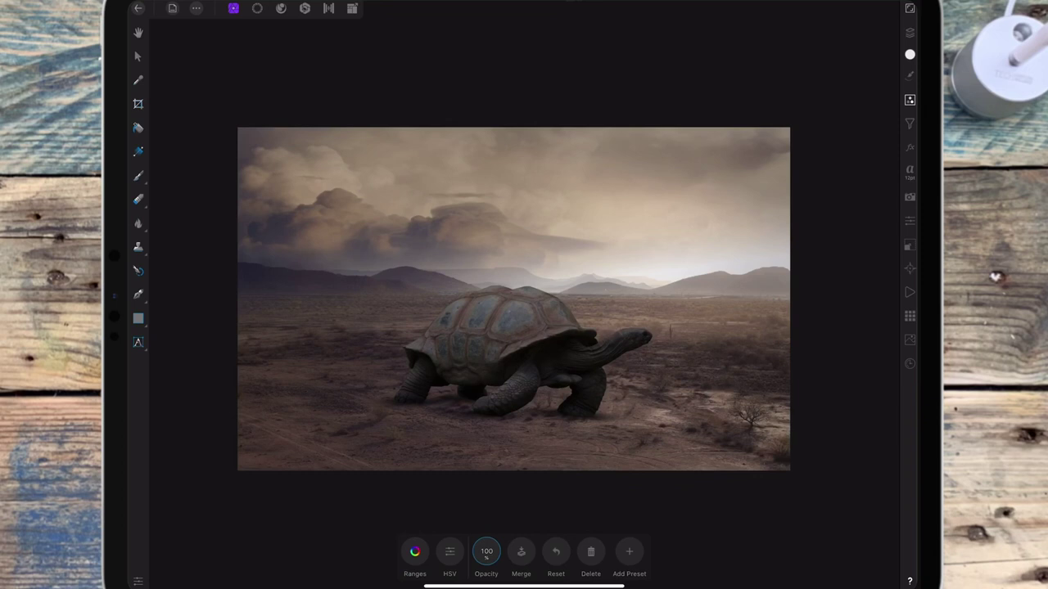
- Select a shadow pixel layer in the shadow group and widen the shadow under the front foot
left_click(910, 32)
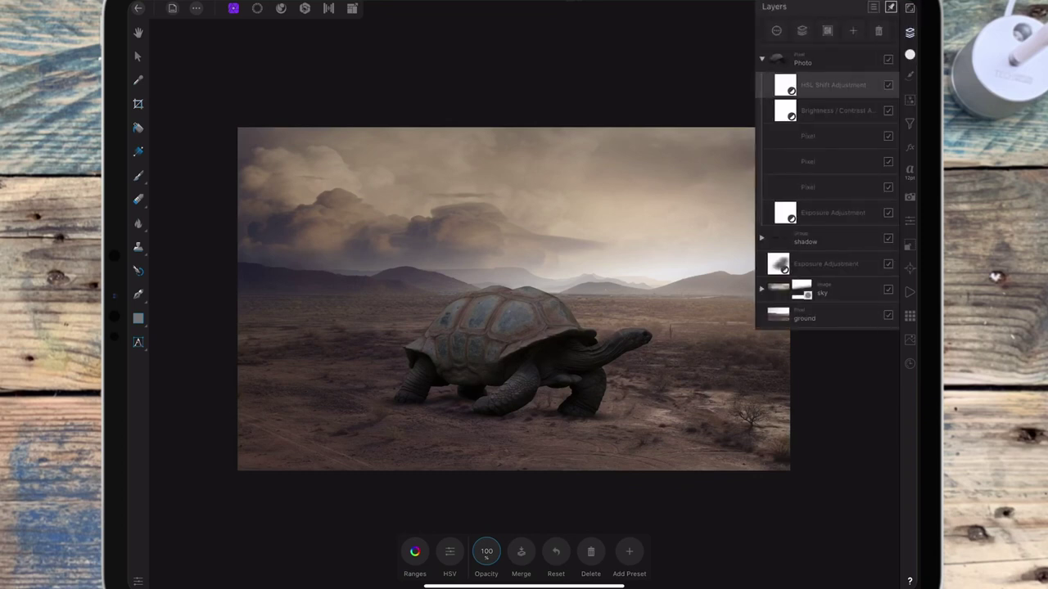
left_click(761, 239)
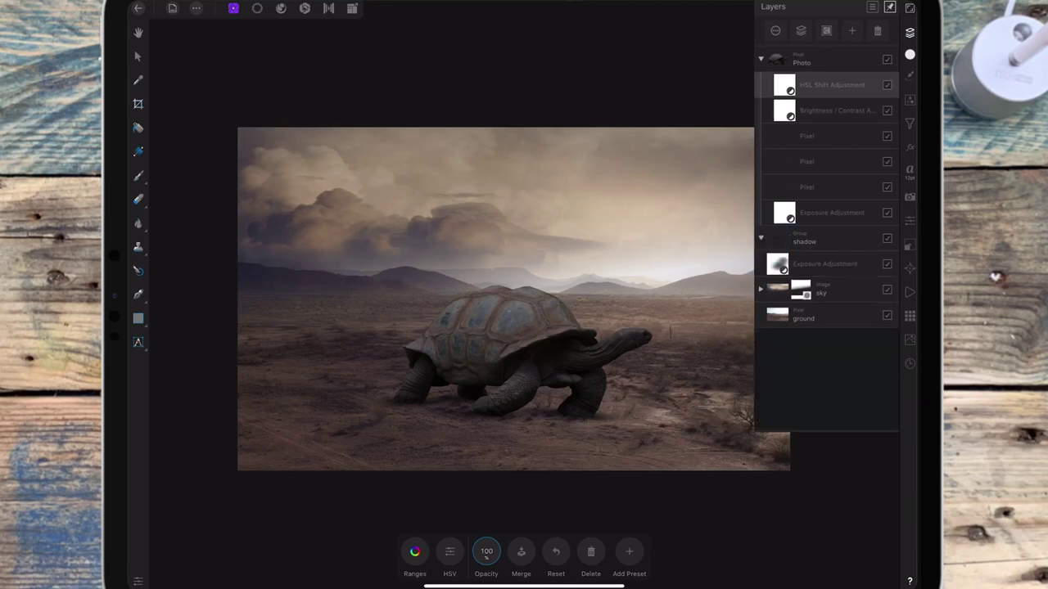
left_click(819, 315)
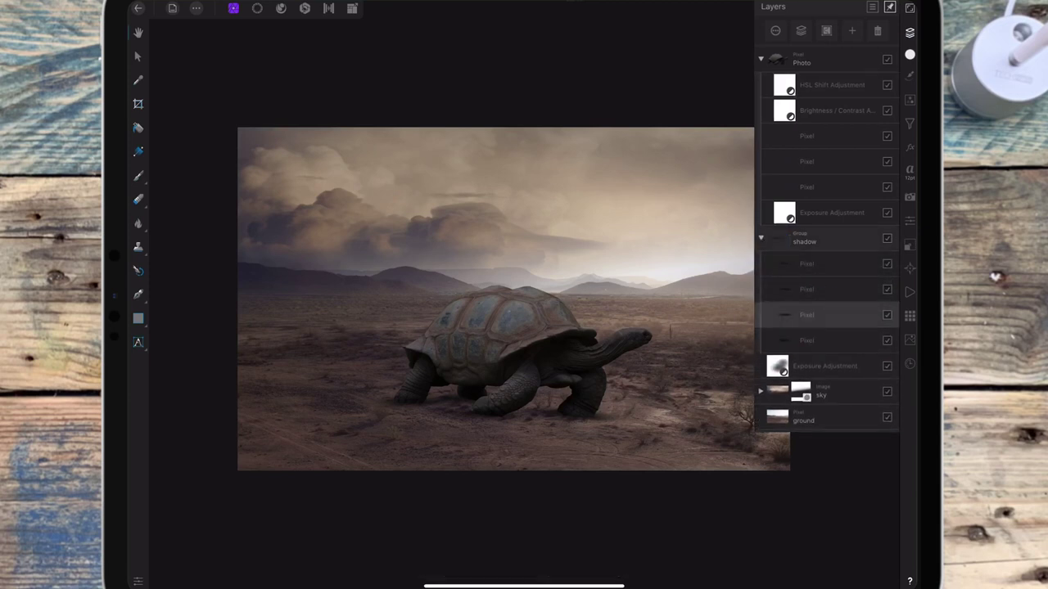
left_click(137, 56)
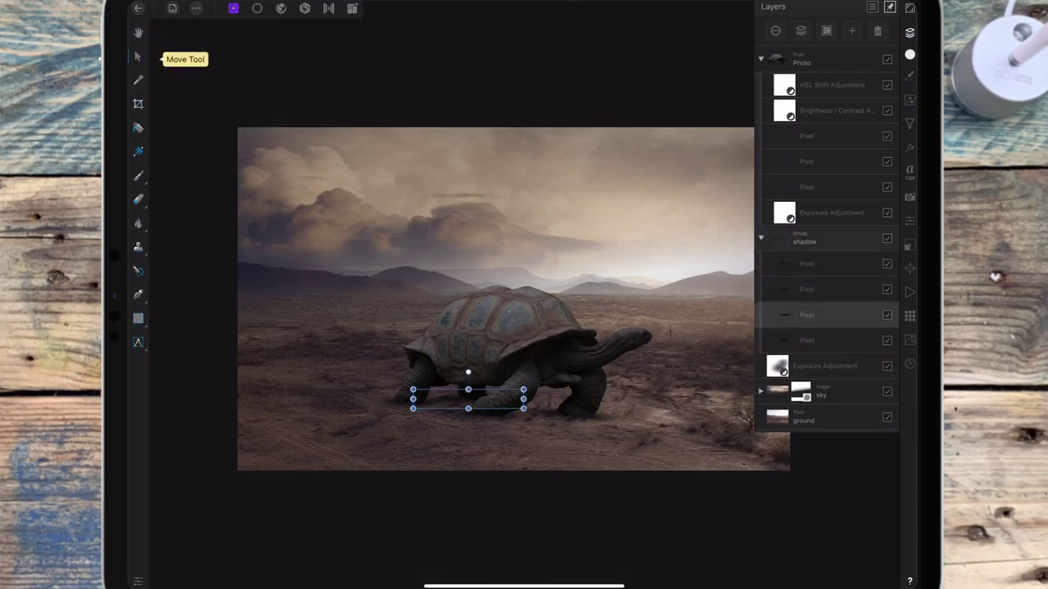
left_click(819, 289)
scroll(606, 360, "up", 5)
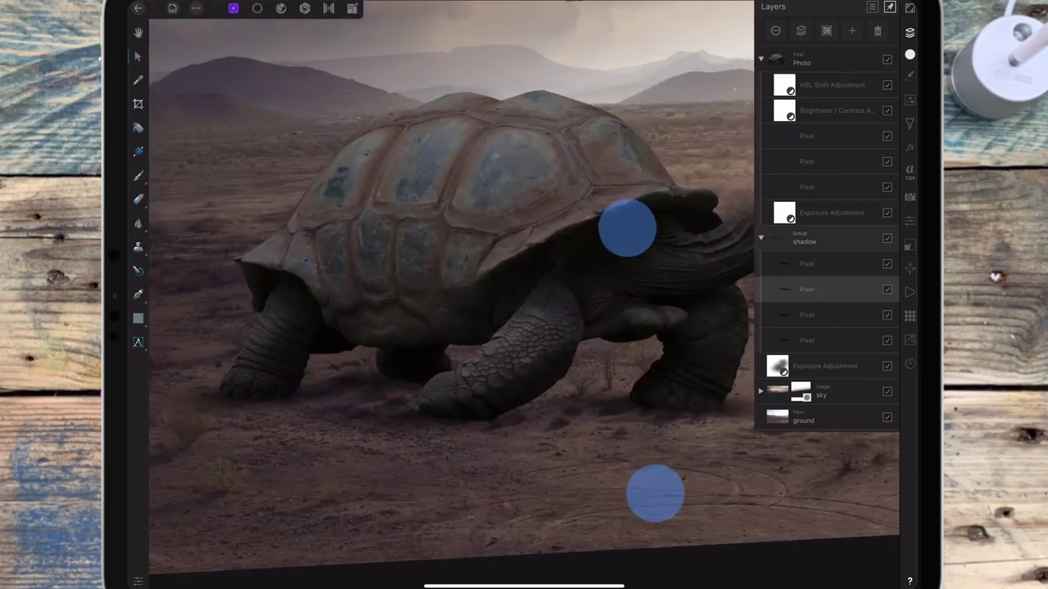
scroll(556, 319, "up", 3)
left_click_drag(674, 420, 700, 420)
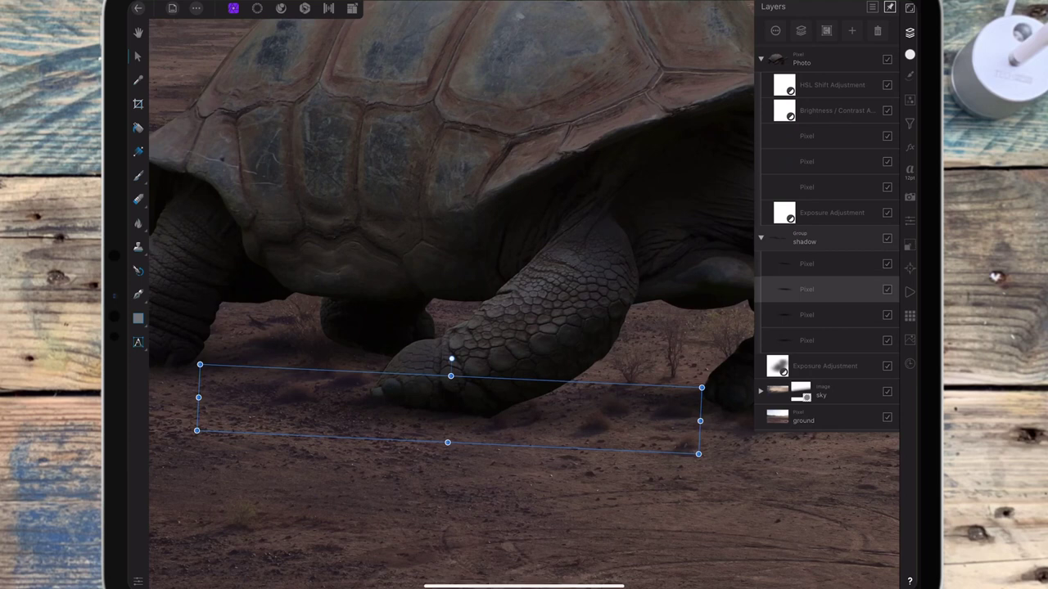
- Duplicate the foot shadow and stretch the copy further right
left_click(598, 420)
left_click(543, 398)
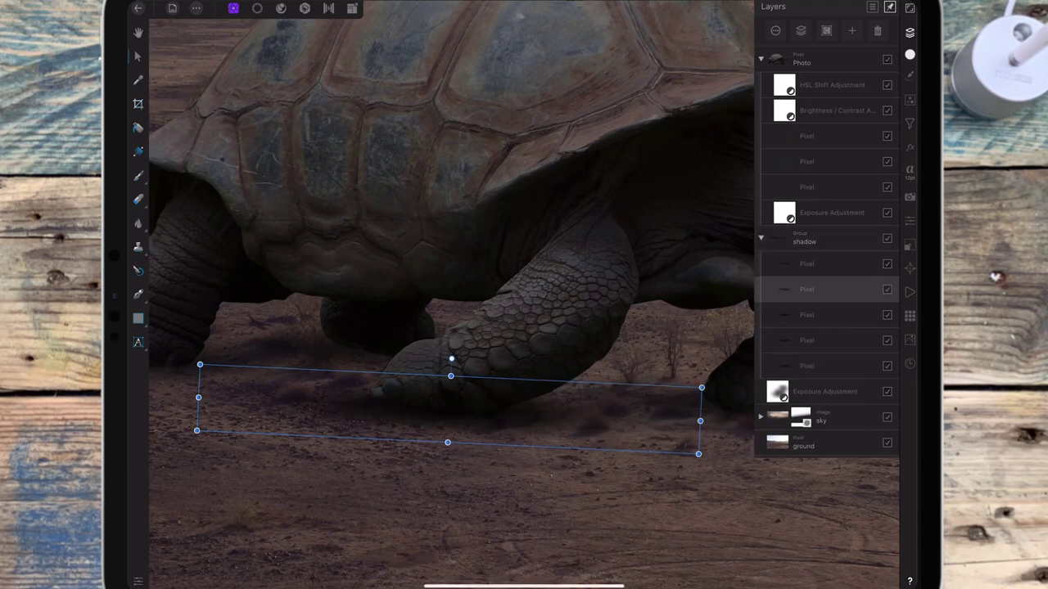
left_click_drag(700, 421, 746, 422)
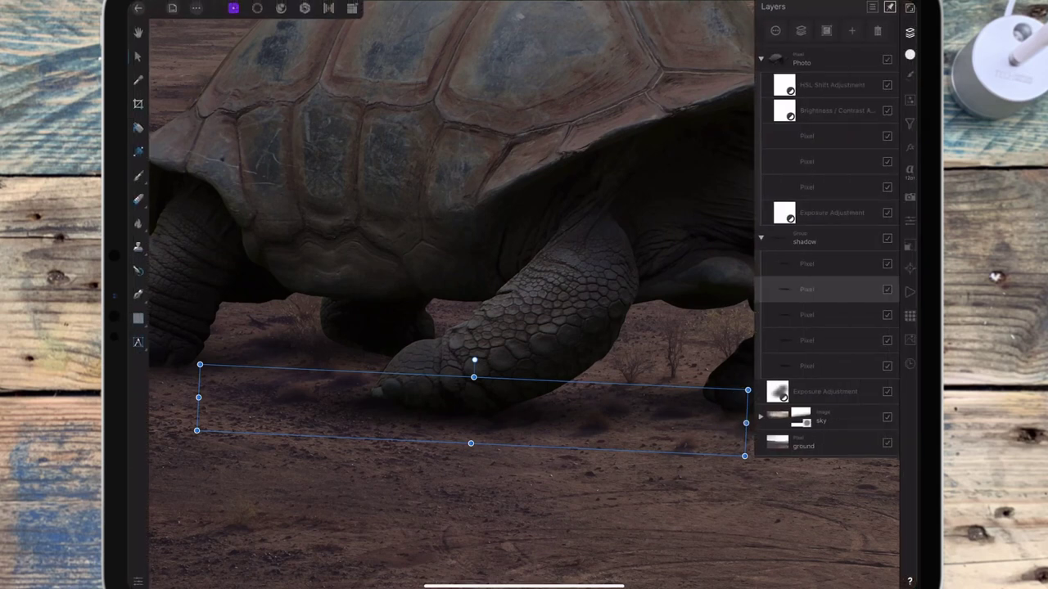
- Lower the duplicated shadow layer's opacity to 42%
left_click(807, 289)
left_click_drag(858, 65, 828, 65)
left_click_drag(612, 415, 632, 420)
left_click_drag(828, 66, 815, 65)
left_click(762, 6)
left_click(909, 32)
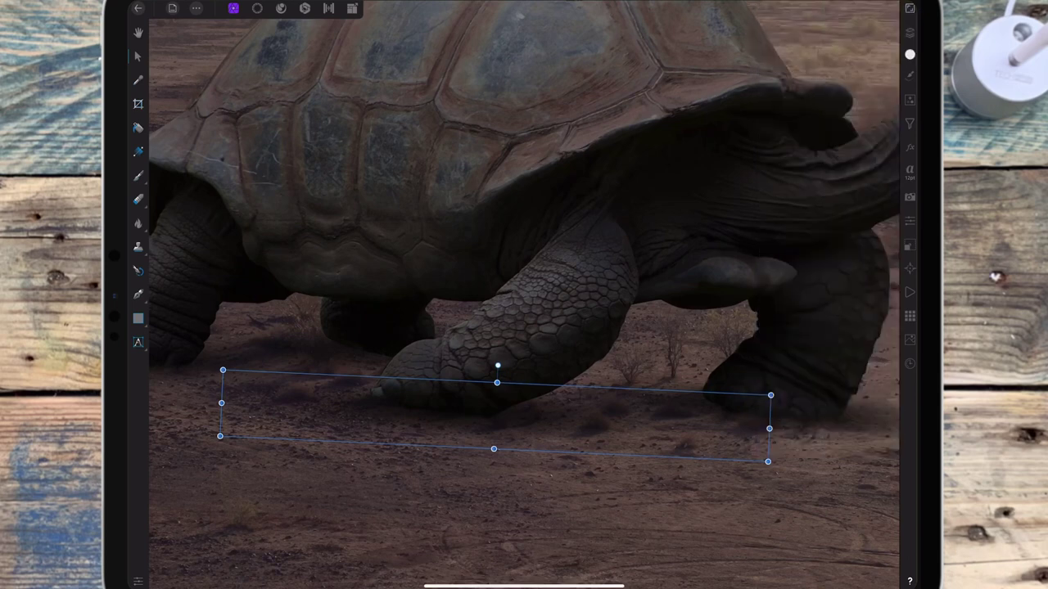
scroll(685, 340, "down", 5)
scroll(667, 372, "down", 2)
scroll(635, 391, "down", 1)
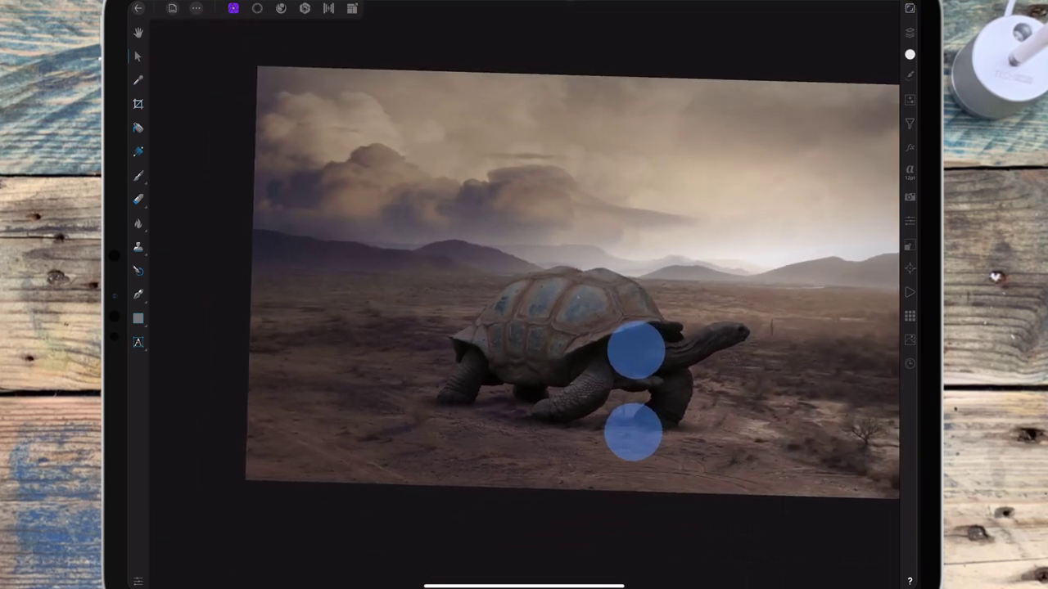
scroll(634, 392, "down", 1)
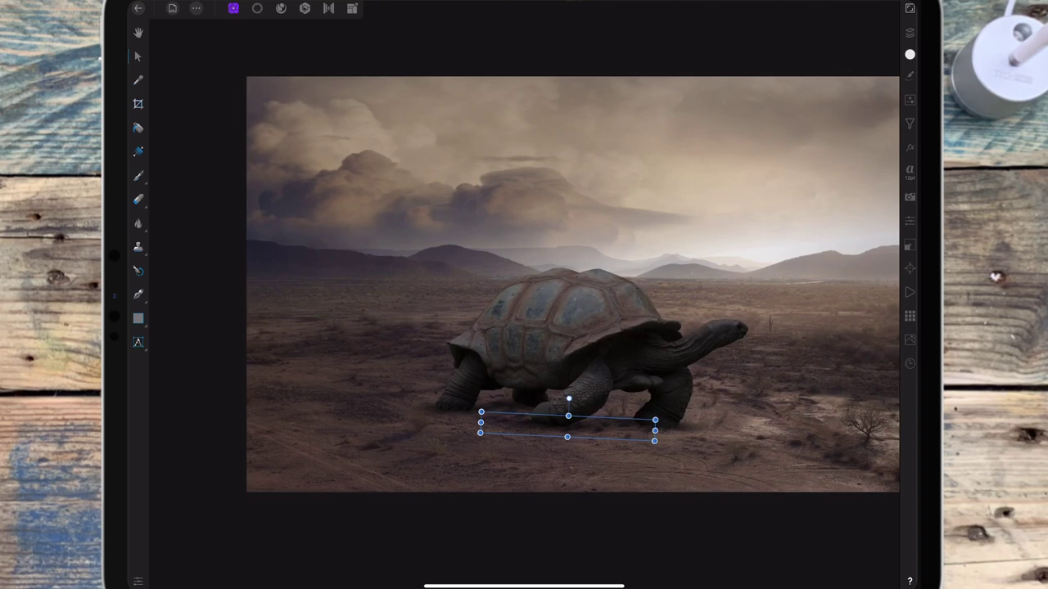
- Select the Photo group and set the Burn Brush to Shadows, 41% flow, 11% opacity
left_click(909, 32)
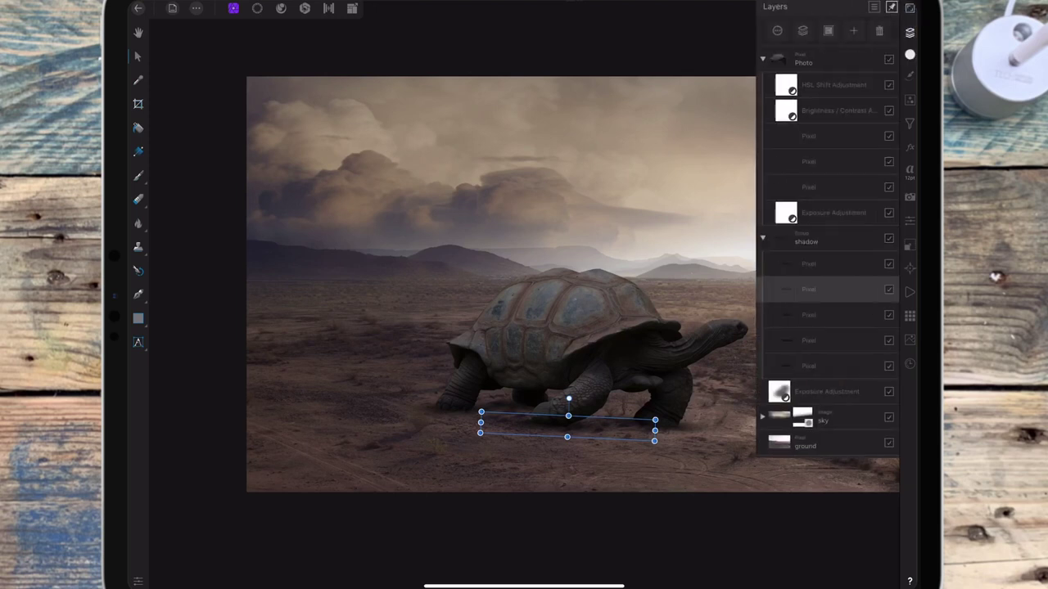
left_click(762, 58)
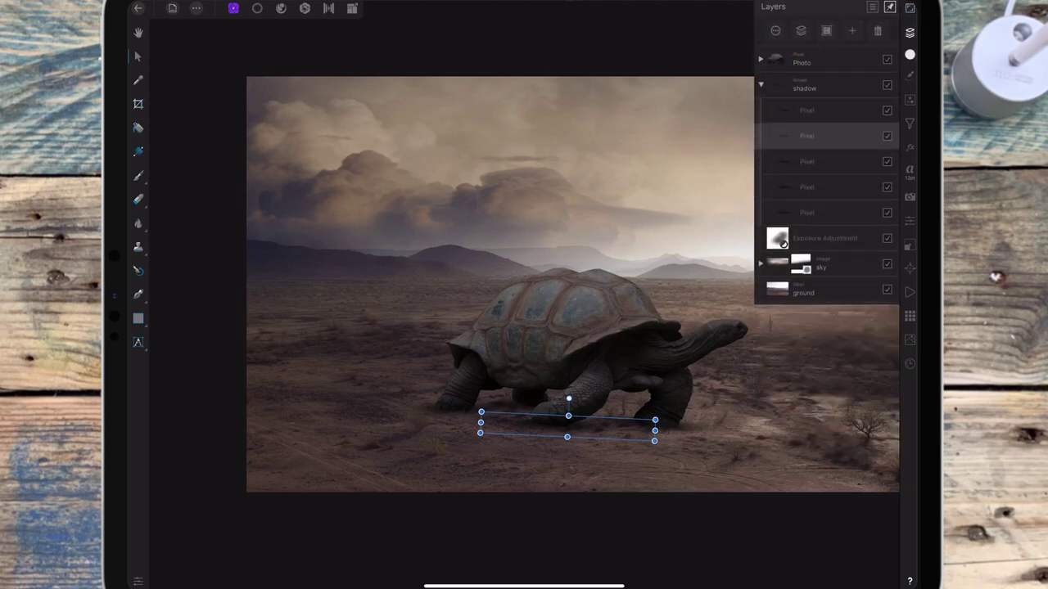
left_click(803, 62)
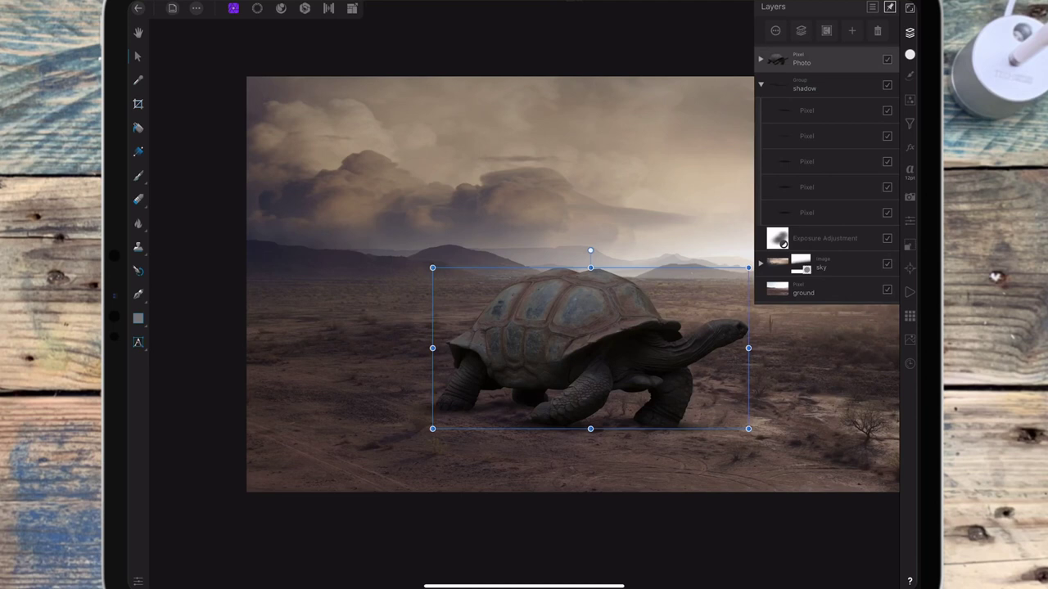
left_click(138, 222)
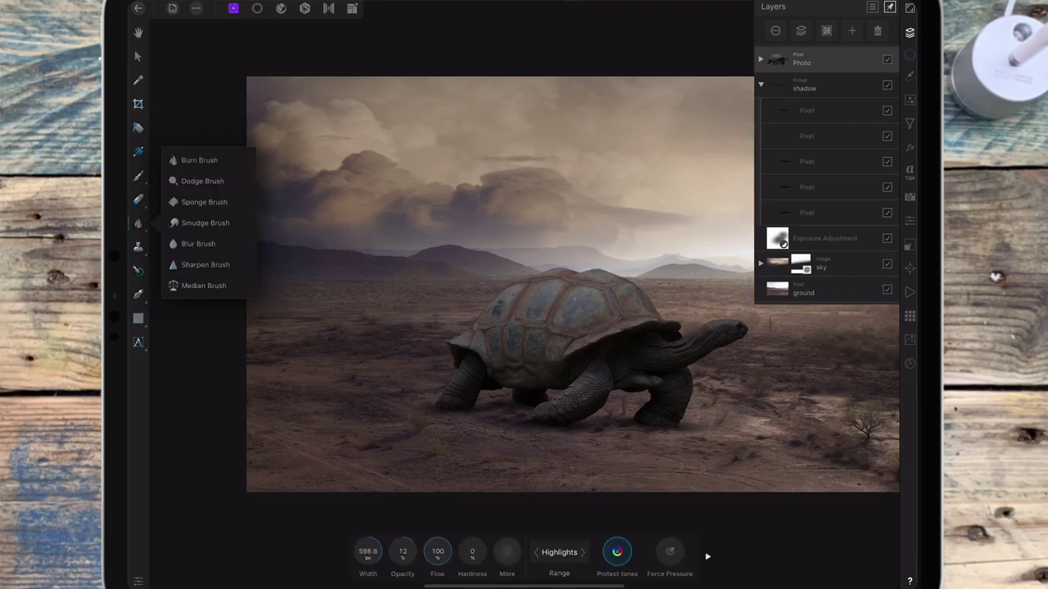
left_click(199, 161)
left_click(581, 551)
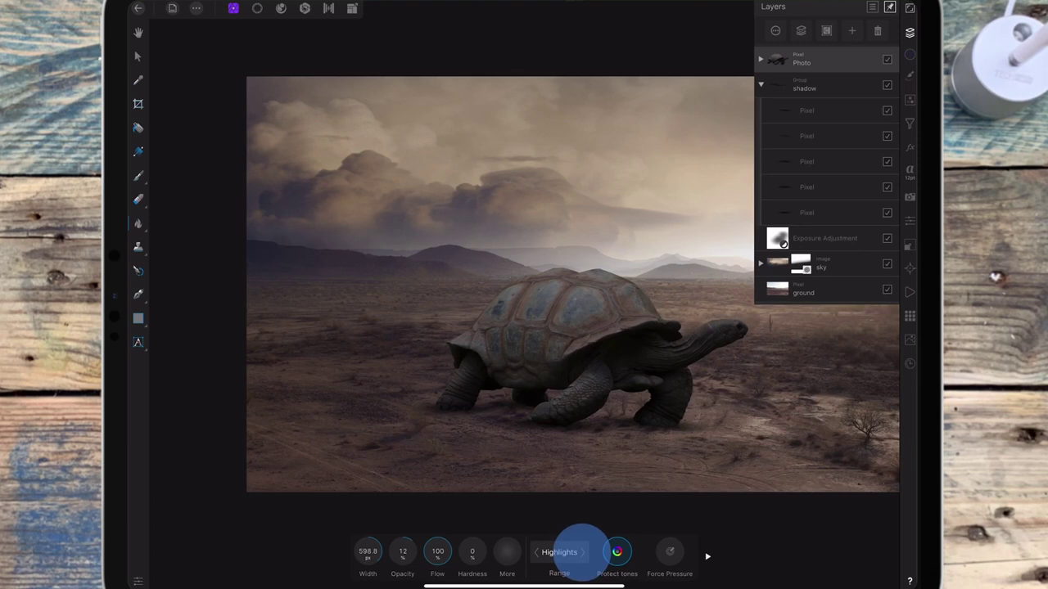
left_click(581, 552)
left_click_drag(438, 551, 339, 507)
left_click_drag(403, 552, 367, 543)
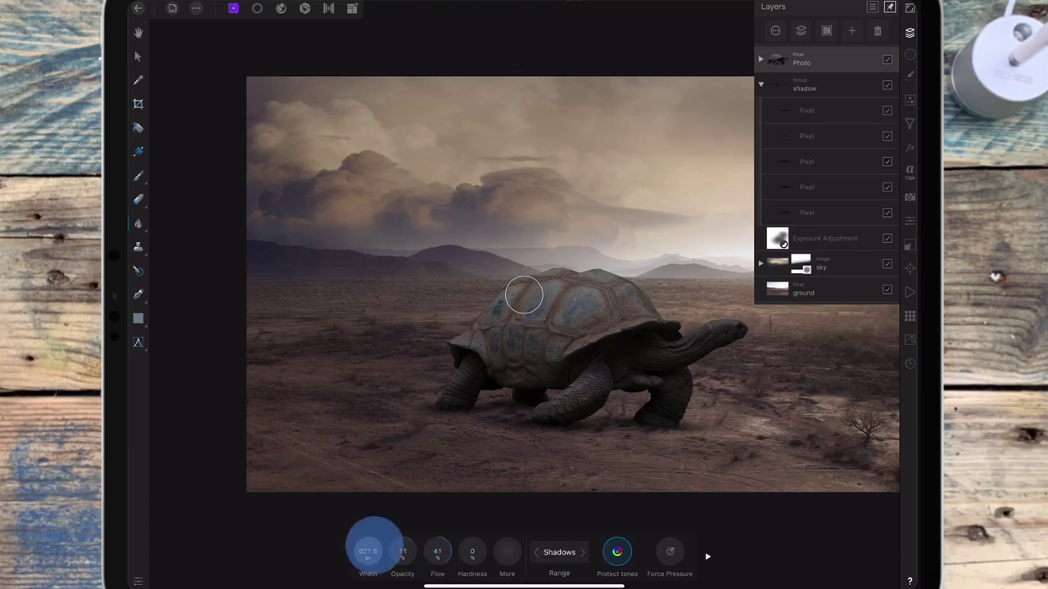
- Burn the shadows on the left side of the shell and the tortoise's body
left_click(481, 335)
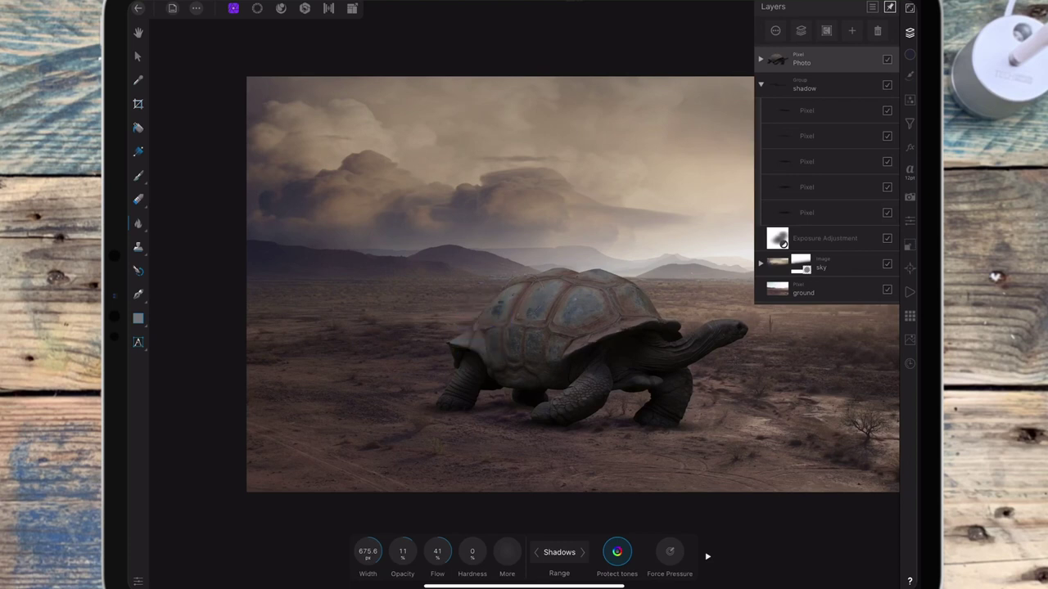
left_click(497, 361)
left_click(450, 347)
left_click(495, 328)
left_click(464, 336)
left_click_drag(597, 327, 655, 320)
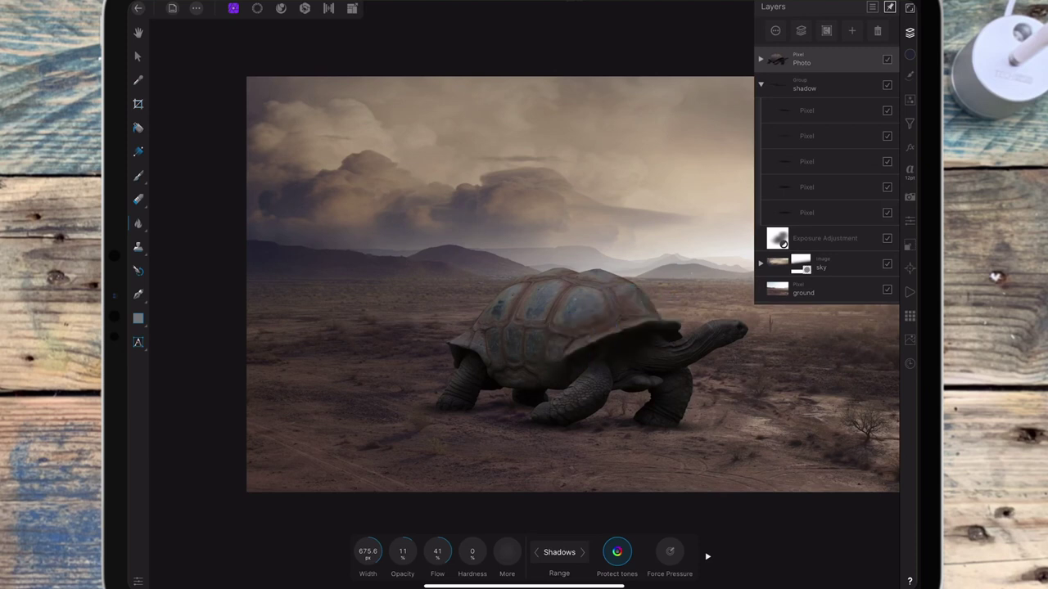
left_click_drag(527, 377, 519, 370)
left_click(479, 346)
left_click(524, 294)
- Shrink the burn brush width to 84.4
left_click_drag(367, 551, 249, 557)
scroll(625, 321, "up", 5)
left_click(372, 551)
left_click_drag(372, 551, 357, 553)
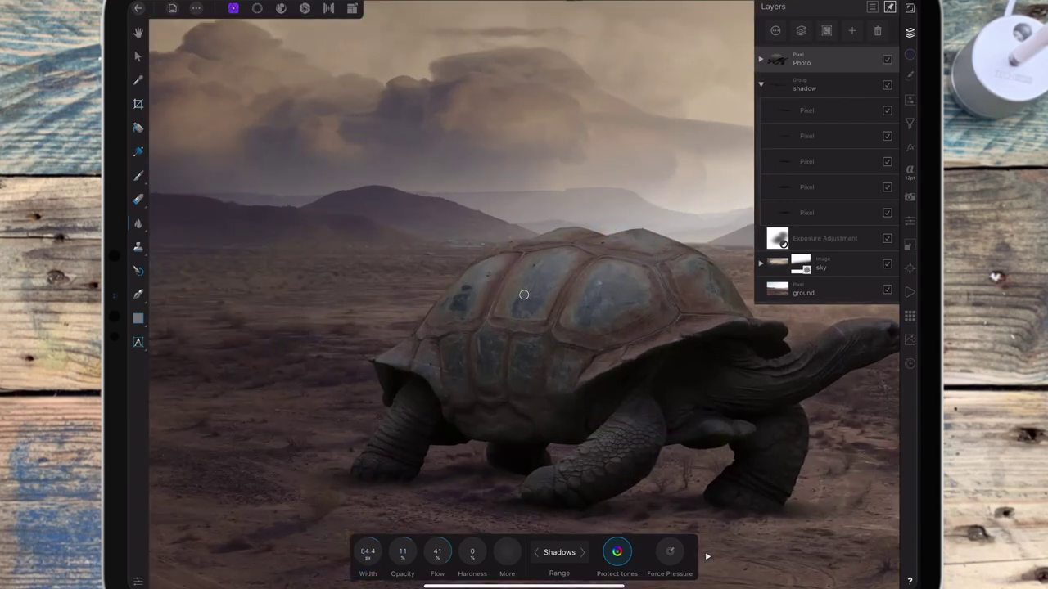
- Burn shading across the shell, the rear, and the upper shell plates
left_click_drag(473, 359, 509, 373)
left_click(547, 385)
mouse_move(488, 324)
left_mouse_down()
mouse_move(516, 327)
mouse_move(439, 334)
mouse_move(417, 348)
left_mouse_up()
left_click(538, 336)
left_click(443, 396)
left_click_drag(478, 408, 517, 411)
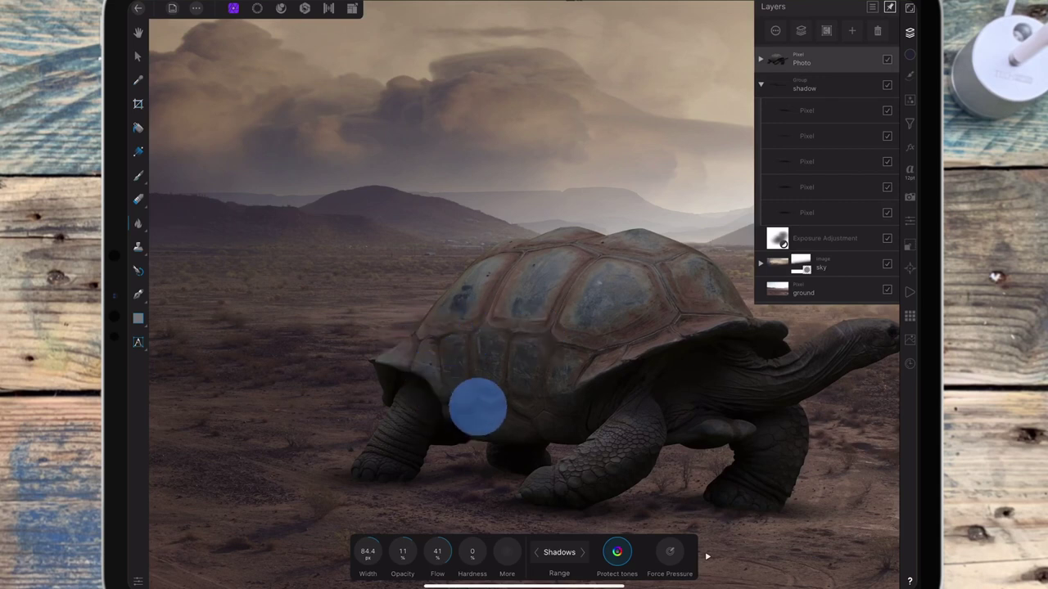
left_click(589, 360)
left_click_drag(621, 363, 624, 362)
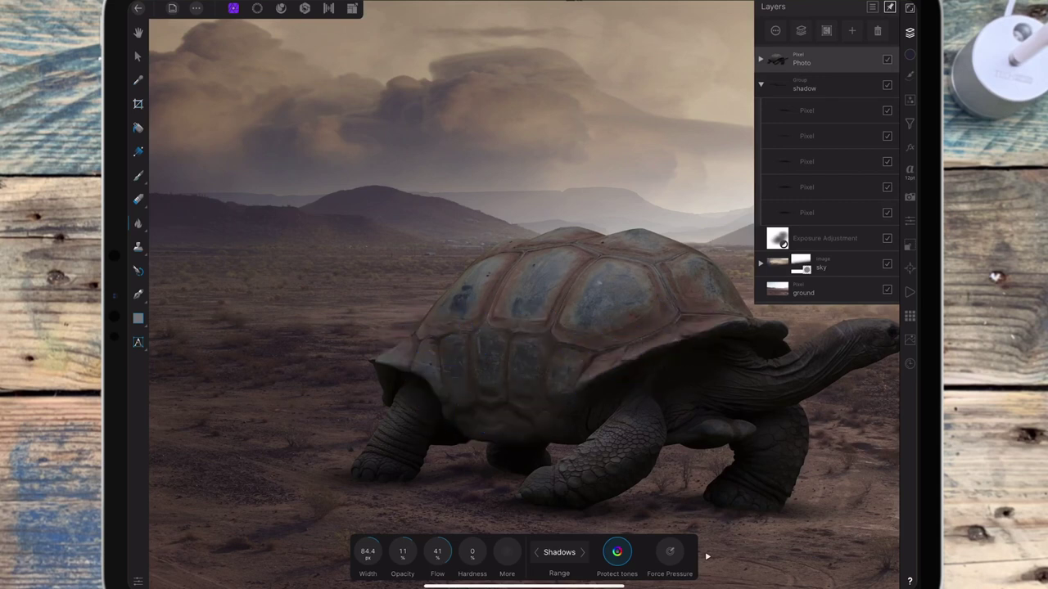
left_click(669, 323)
left_click_drag(570, 286, 561, 312)
left_click_drag(511, 270, 500, 294)
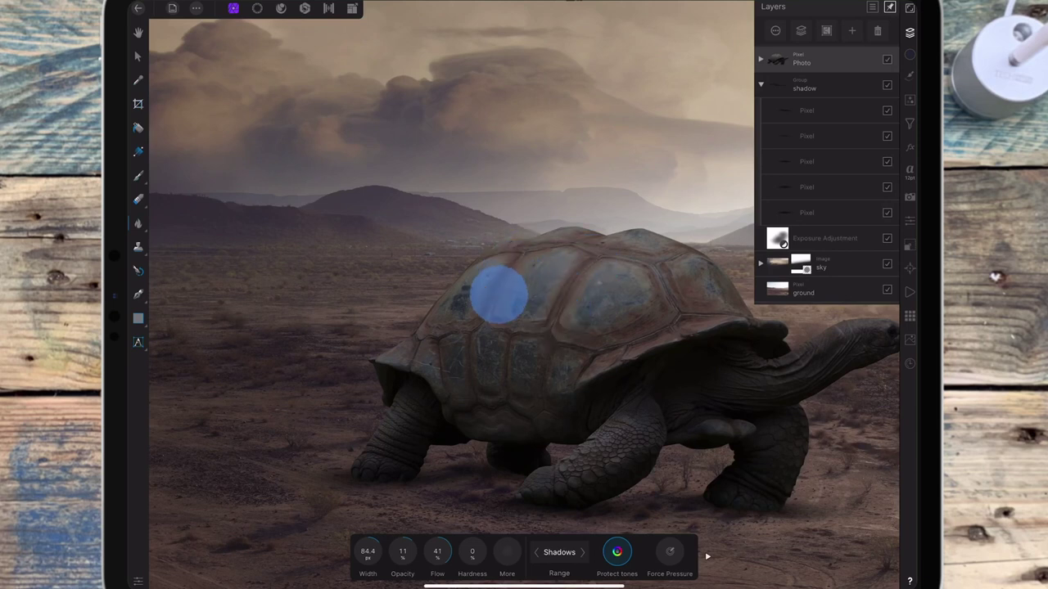
- Darken the shell's rear, lower front, front leg area and lower edge toward the neck
left_click(668, 298)
left_click(646, 269)
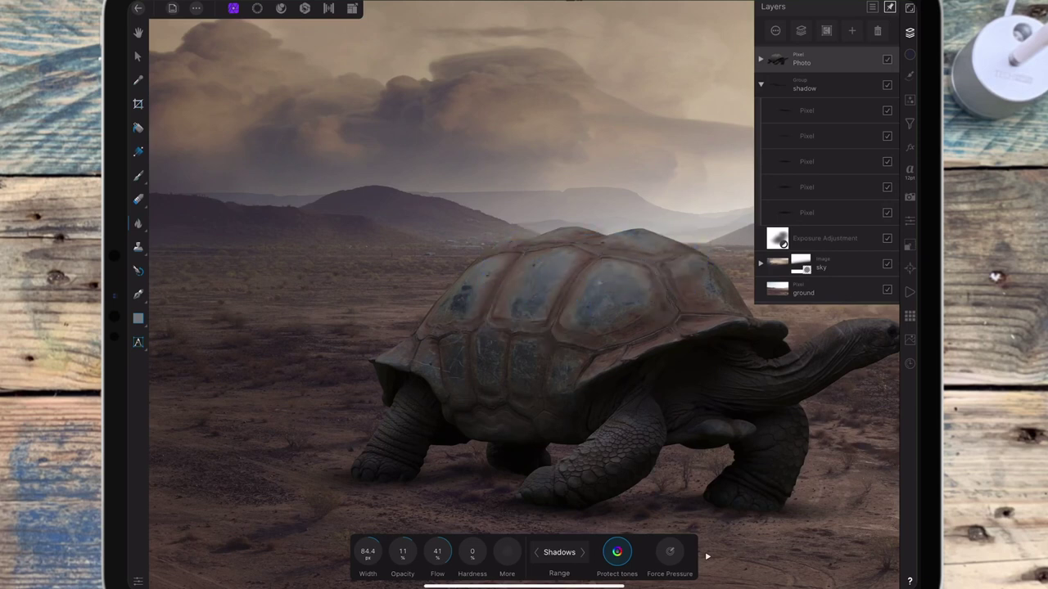
left_click_drag(576, 247, 518, 252)
left_click(426, 337)
left_click(453, 285)
left_click(580, 278)
left_click(470, 337)
left_click_drag(417, 370, 438, 378)
left_click(388, 363)
left_click(586, 378)
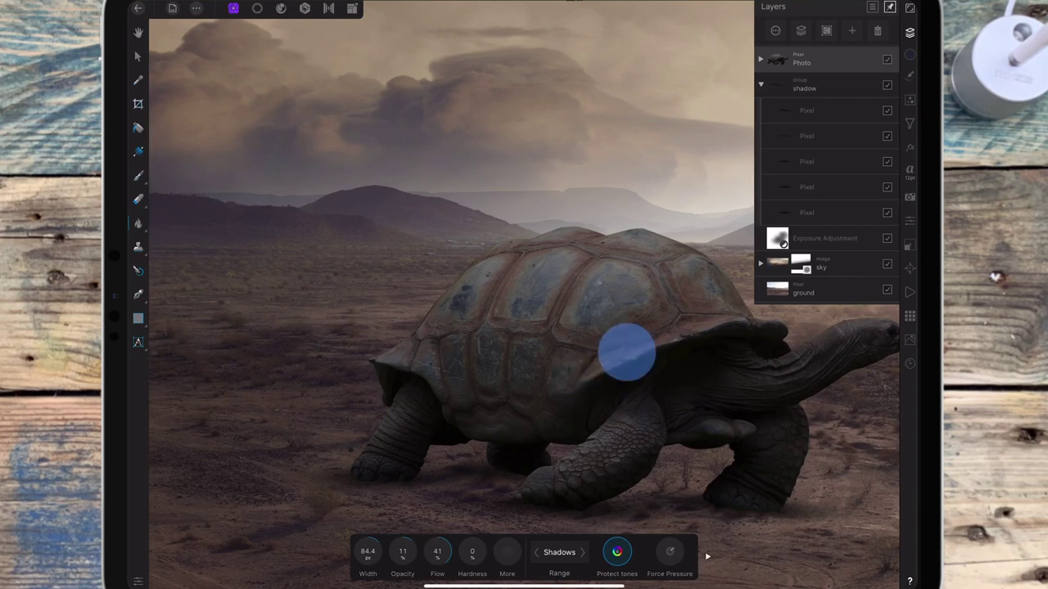
left_click_drag(585, 378, 674, 323)
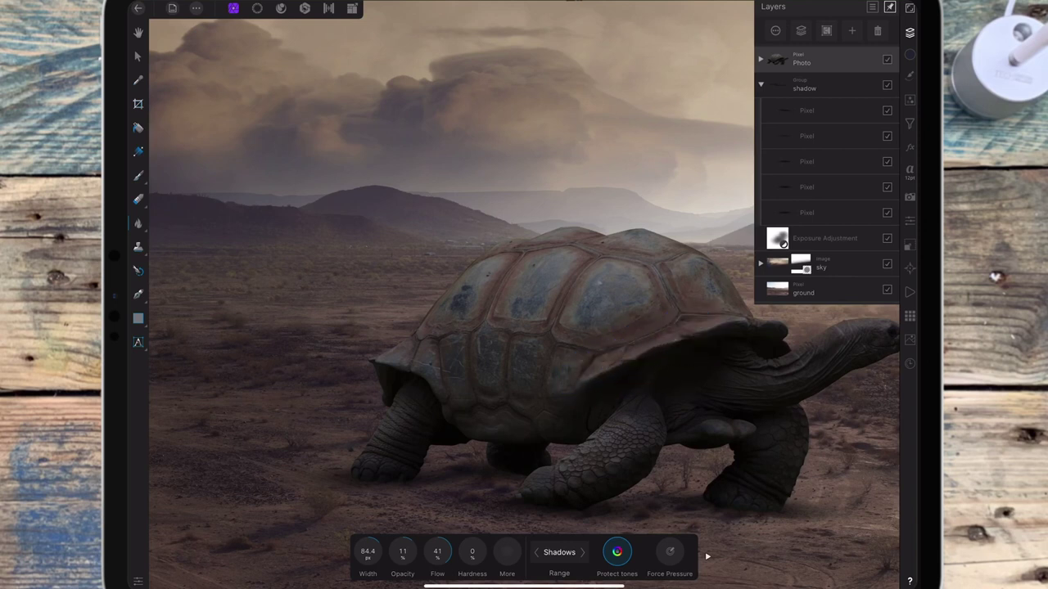
- Enlarge the brush to 371.0 at 16% opacity and burn across the upper shell
left_click_drag(409, 526, 410, 547)
mouse_move(475, 314)
left_mouse_down()
mouse_move(630, 304)
mouse_move(527, 291)
left_mouse_up()
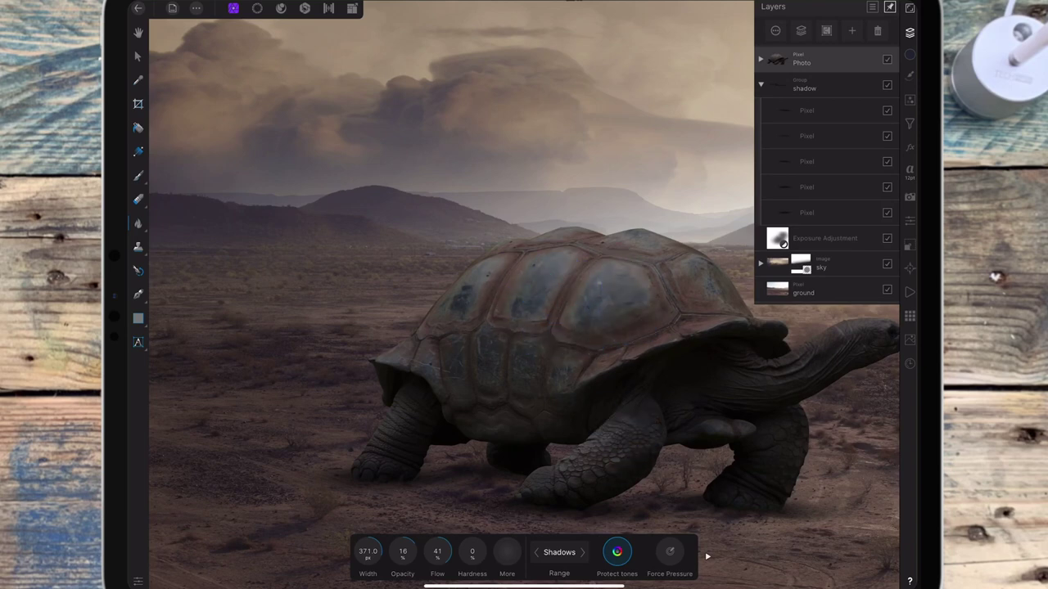
scroll(611, 309, "down", 3)
left_click(537, 378)
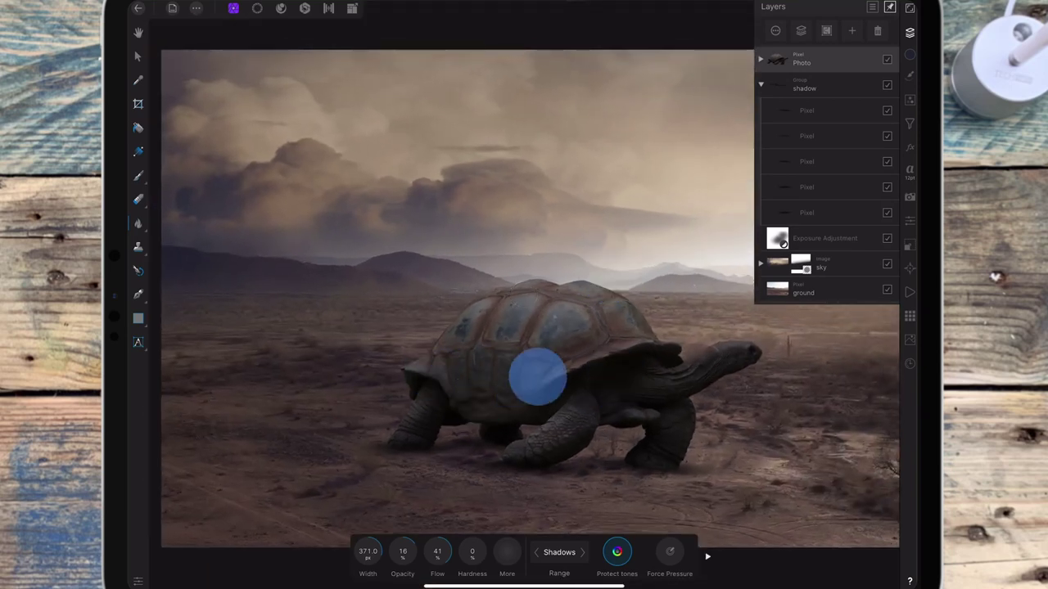
left_click_drag(502, 335, 527, 332)
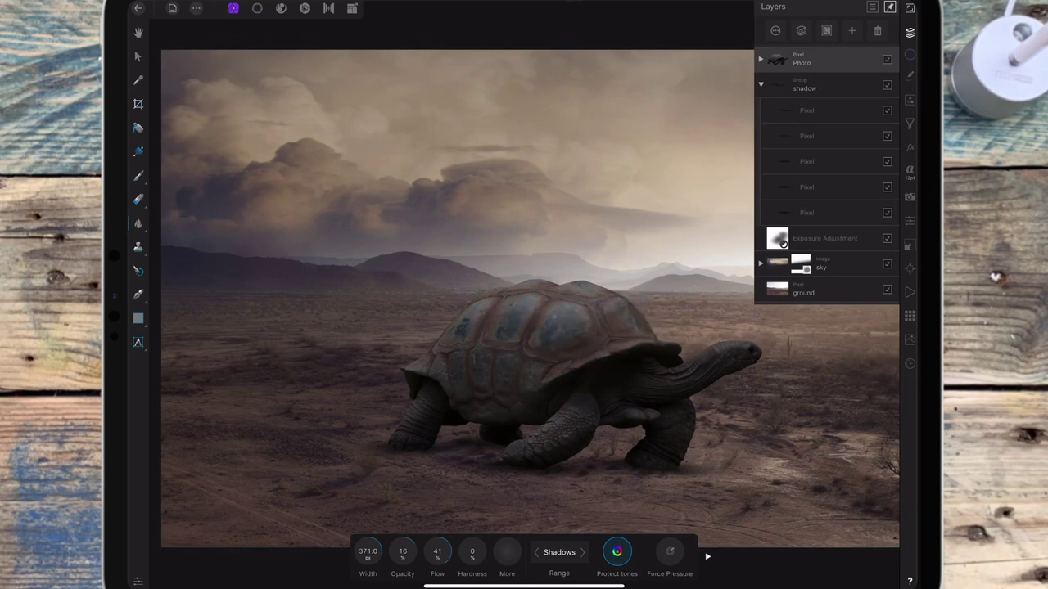
left_click_drag(485, 415, 505, 389)
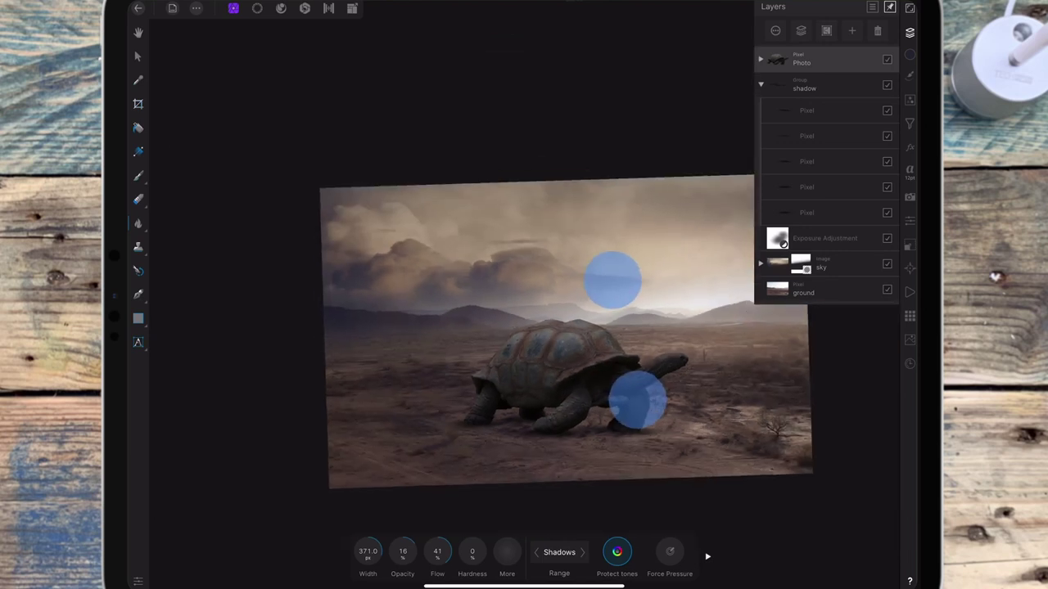
scroll(624, 340, "down", 3)
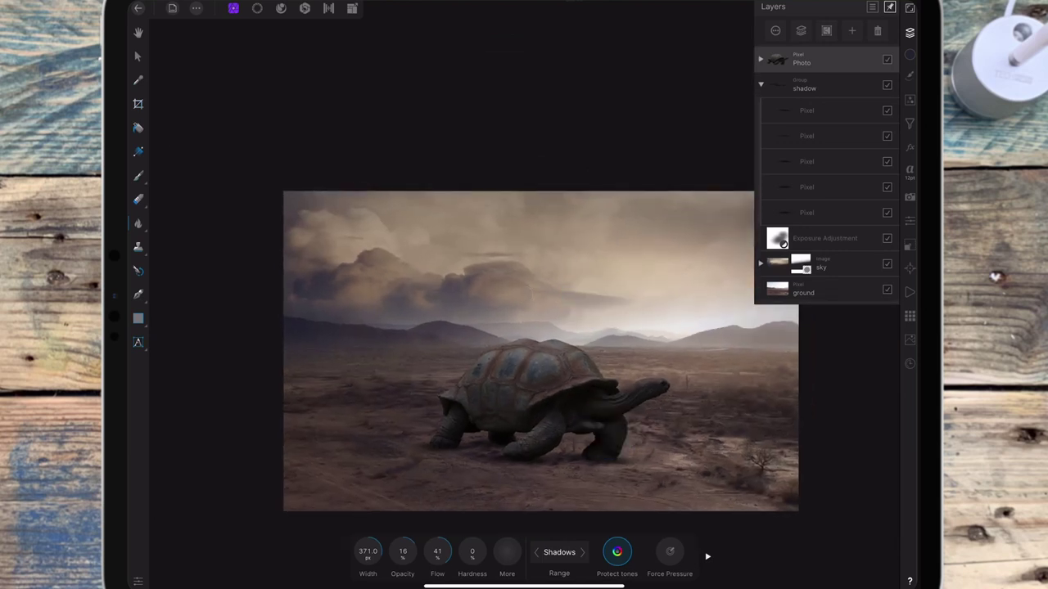
left_click(138, 222)
- Switch to the Dodge Brush at 7% opacity and lighten spots along the shell
left_click(202, 181)
scroll(630, 358, "up", 2)
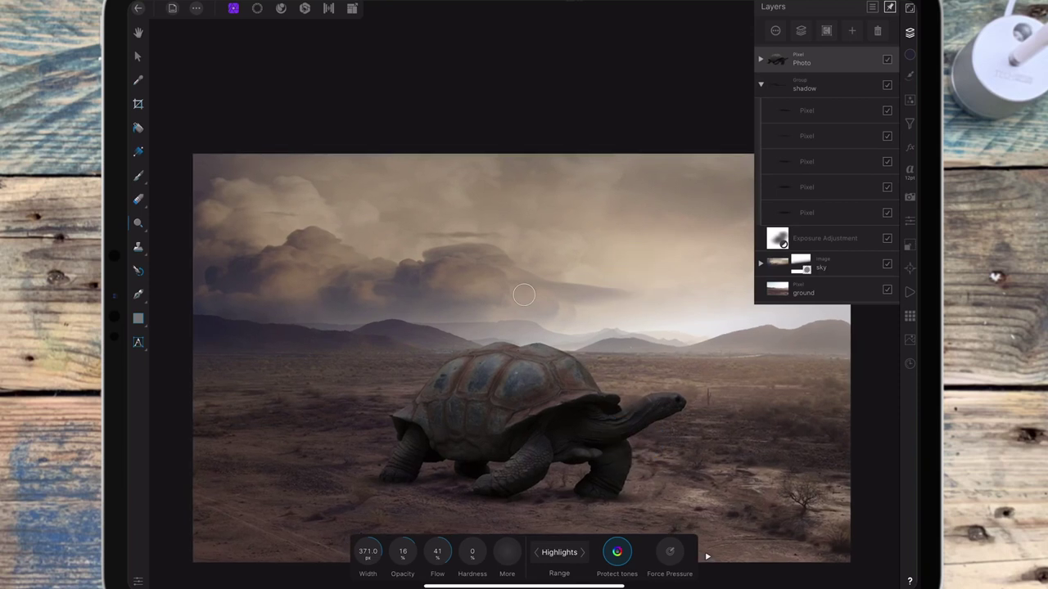
left_click_drag(402, 552, 381, 543)
left_click(497, 348)
left_click(484, 371)
left_click(521, 372)
left_click(568, 374)
- Reduce the brush width to 227.4 and brighten the tortoise's head, neck and shell
left_click_drag(374, 547, 352, 552)
scroll(593, 383, "up", 3)
left_click(537, 333)
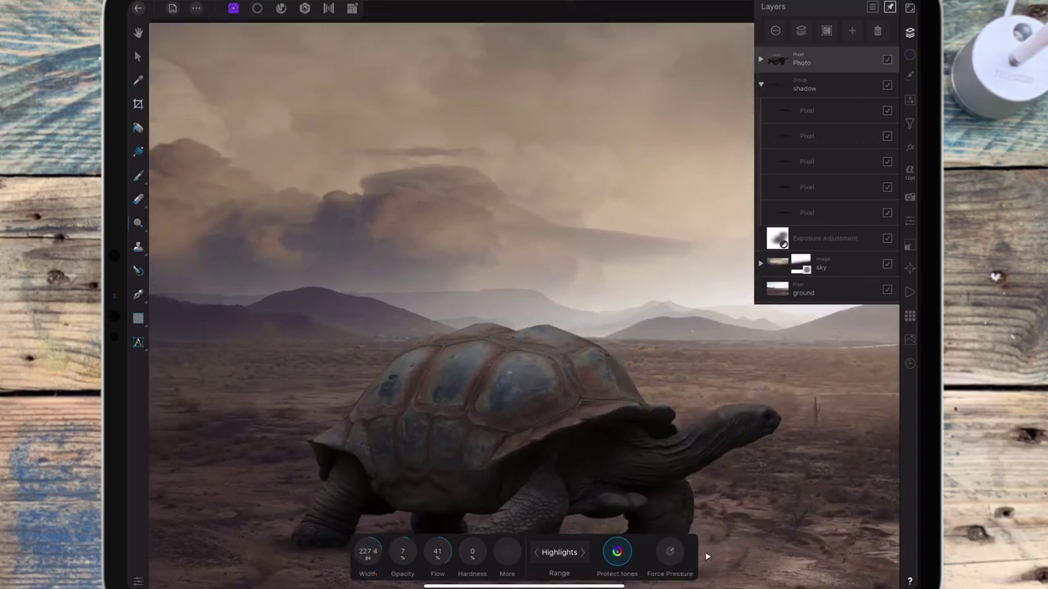
left_click(791, 414)
left_click(663, 409)
left_click(403, 354)
left_click(708, 421)
left_click(758, 439)
left_click(711, 426)
- Lighten the front leg, head, top of shell and neck highlights
scroll(682, 314, "down", 2)
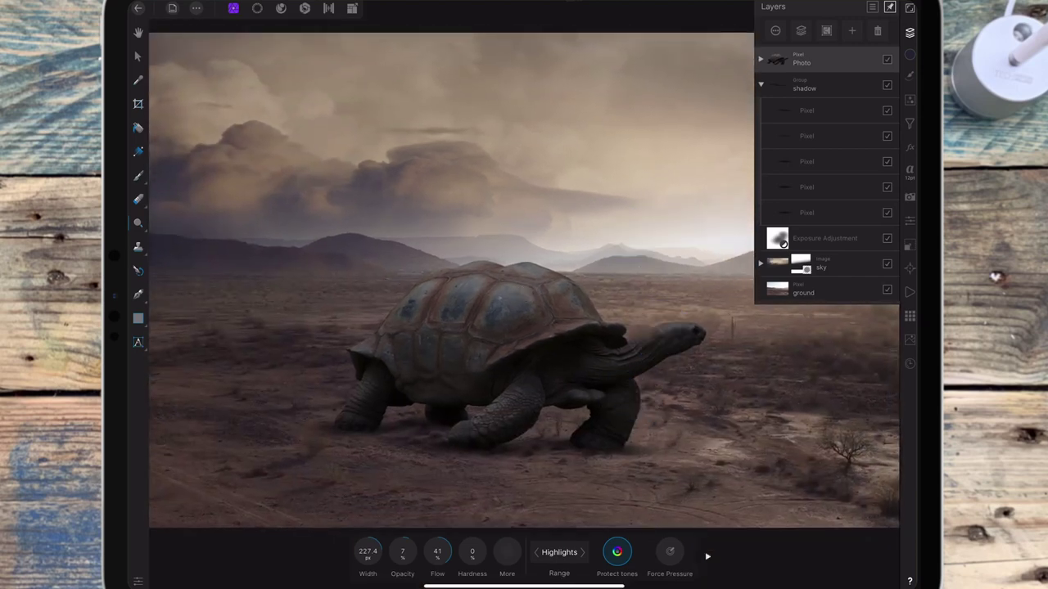
left_click(640, 397)
mouse_move(639, 392)
left_mouse_down()
mouse_move(638, 419)
mouse_move(623, 396)
mouse_move(638, 420)
left_mouse_up()
left_click(706, 344)
left_click(515, 316)
left_click_drag(423, 351, 403, 350)
left_click(511, 304)
left_click(617, 324)
scroll(622, 319, "down", 3)
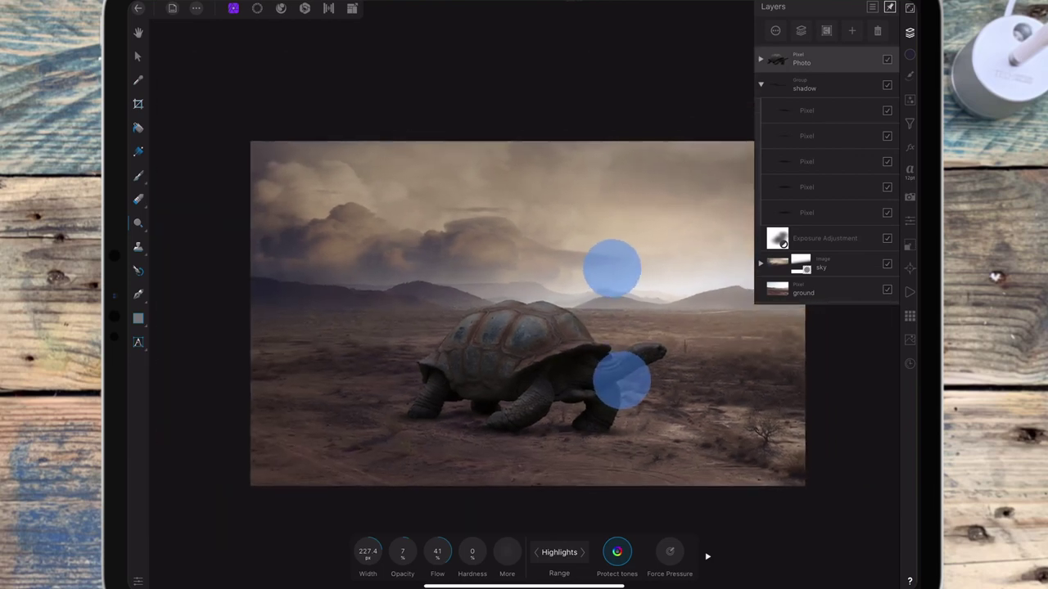
left_click(650, 360)
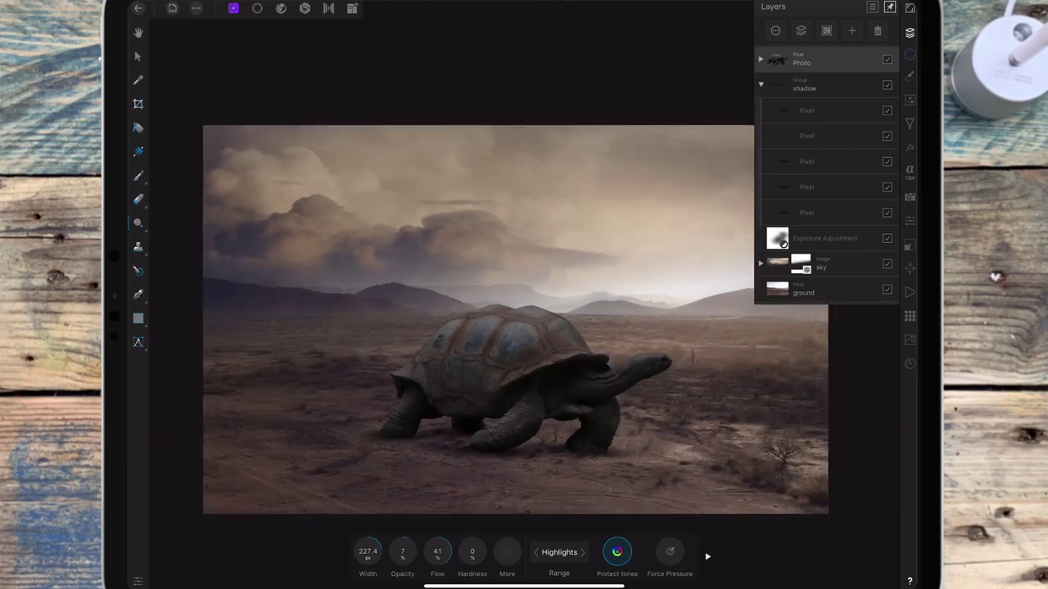
left_click(646, 368)
left_click(138, 223)
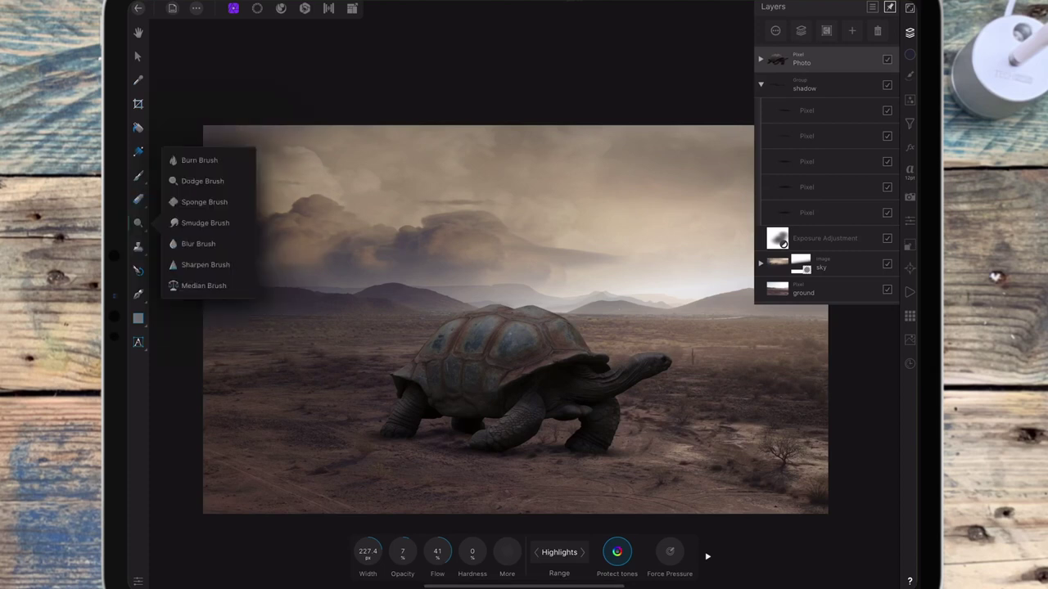
- Burn the shadows on the tortoise's body, underside, front leg and hind leg at brush size 230
left_click(199, 161)
left_click_drag(373, 544, 378, 544)
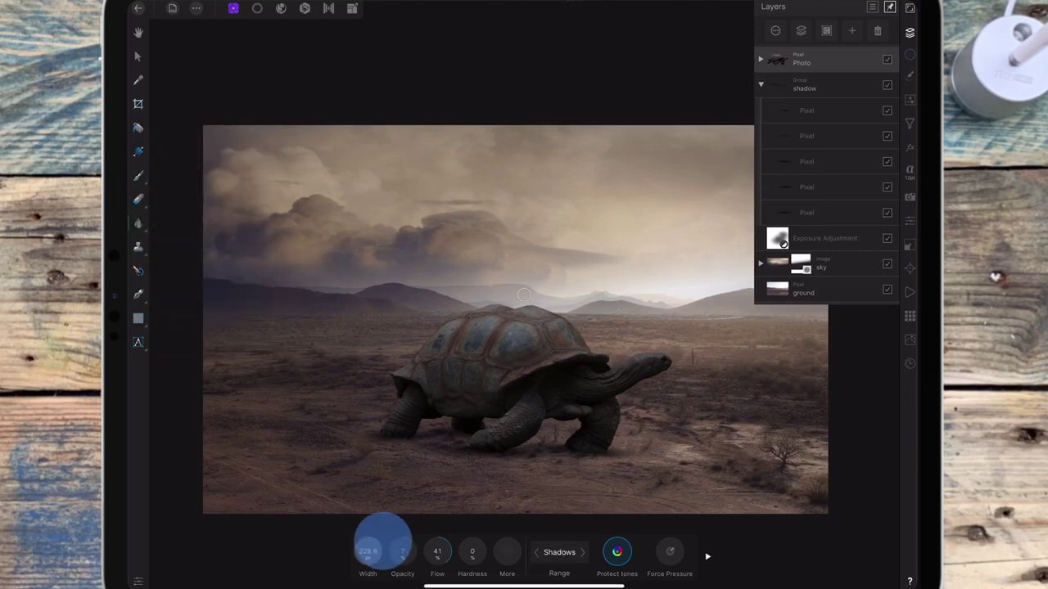
mouse_move(516, 418)
left_mouse_down()
mouse_move(519, 400)
mouse_move(519, 414)
mouse_move(536, 408)
mouse_move(529, 402)
left_mouse_up()
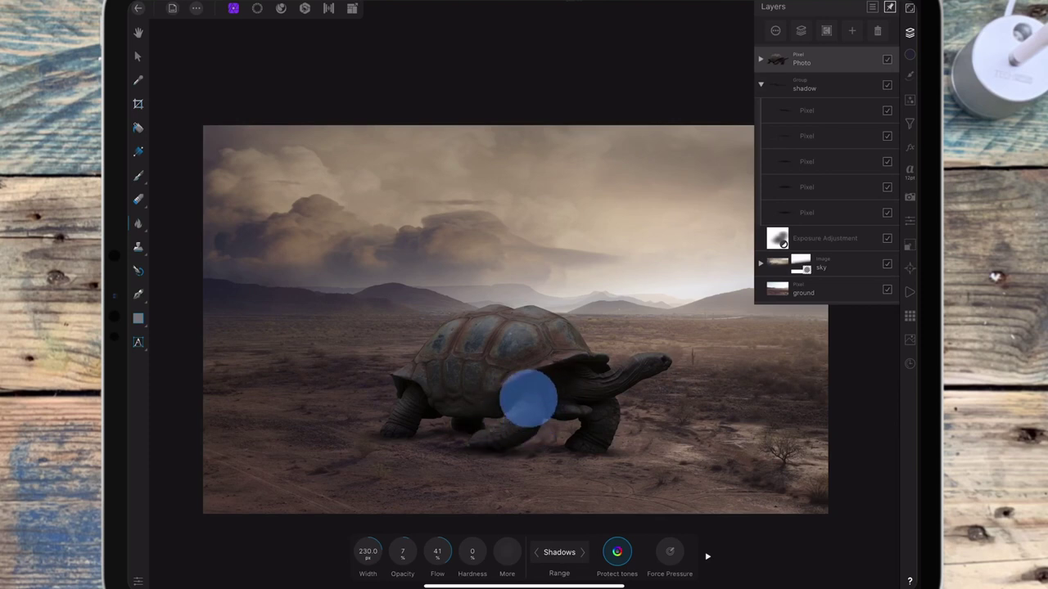
mouse_move(411, 389)
left_mouse_down()
mouse_move(409, 402)
mouse_move(408, 386)
left_mouse_up()
left_click_drag(531, 406, 515, 421)
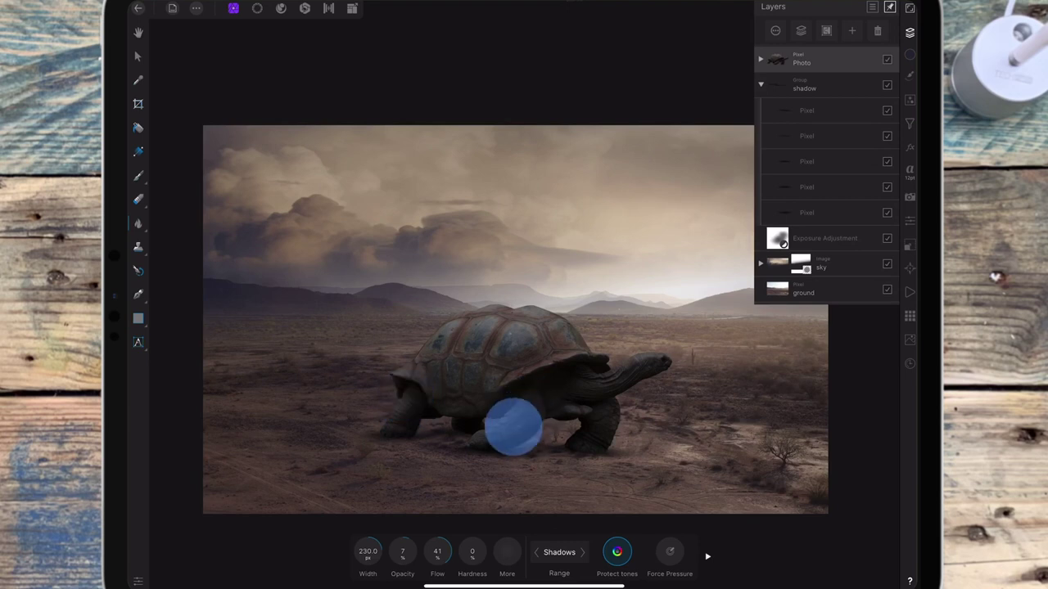
left_click_drag(585, 415, 585, 415)
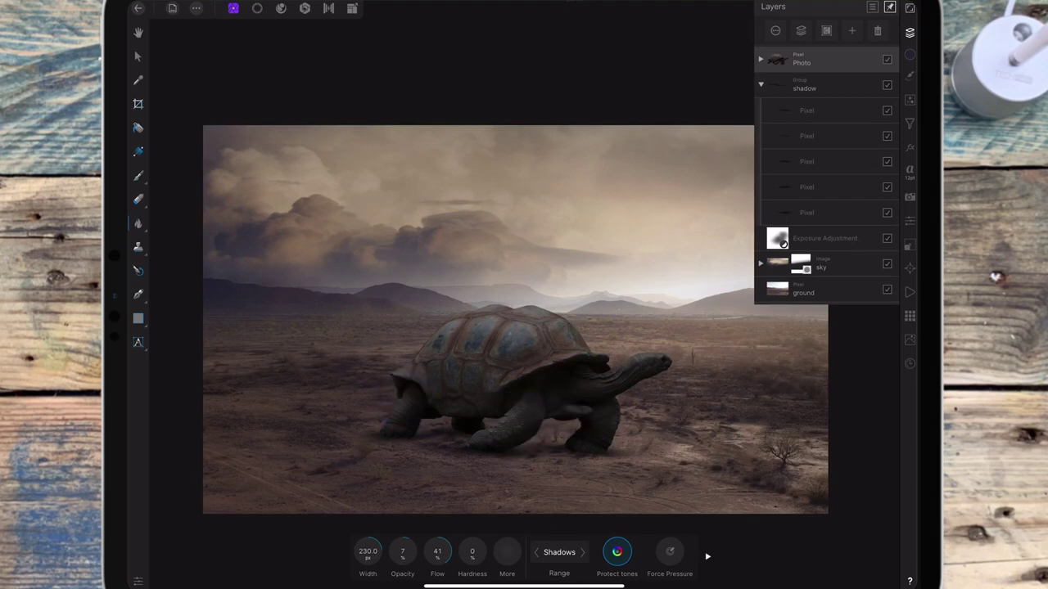
- Place the girl's beach photo from Photos and scale it down over the tortoise
left_click(909, 32)
left_click(196, 8)
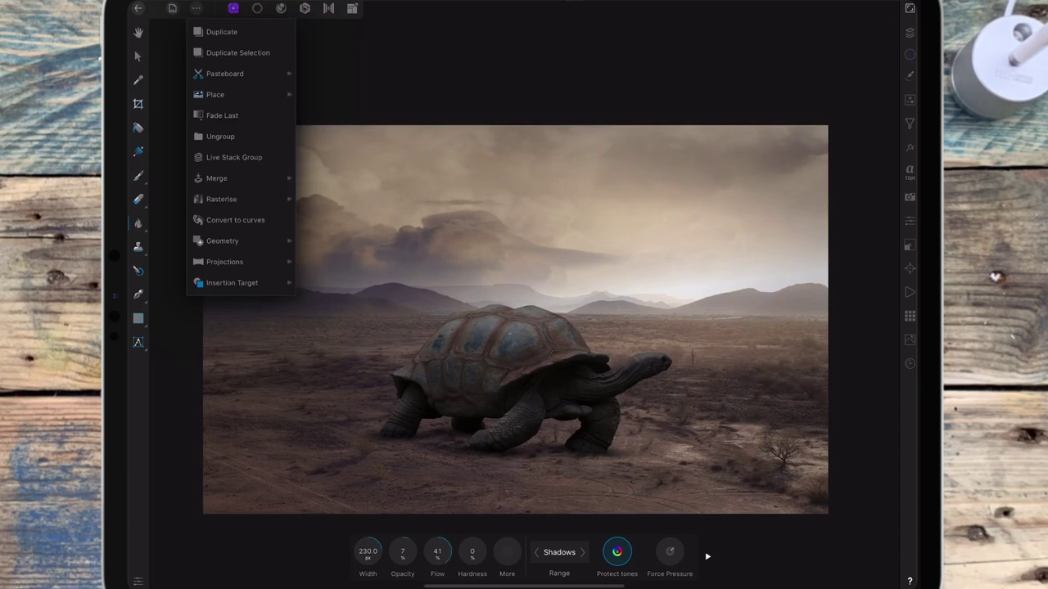
left_click(216, 94)
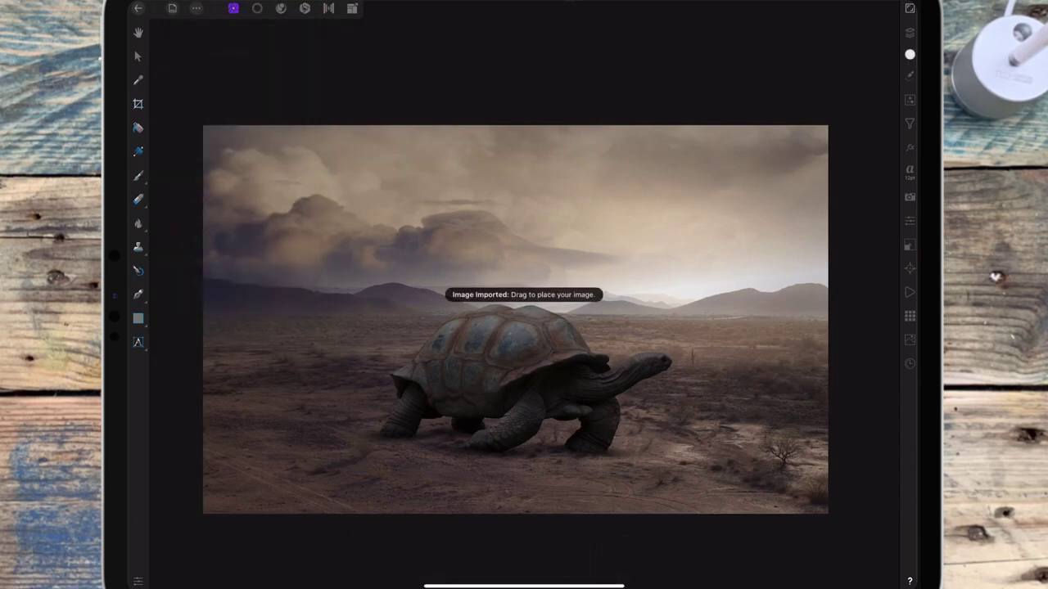
left_click(540, 240)
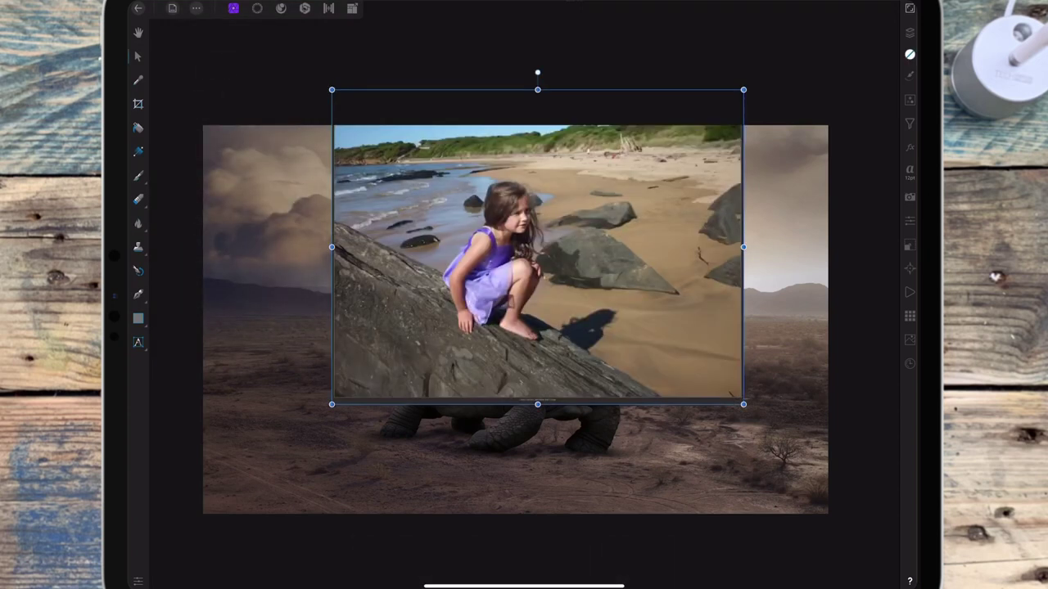
left_click_drag(744, 90, 685, 136)
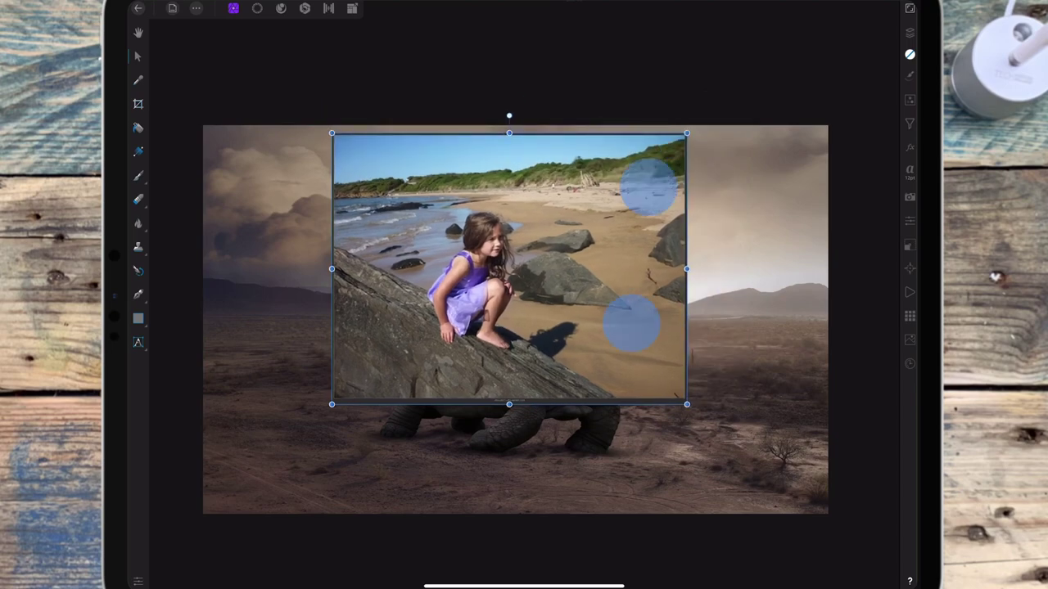
scroll(680, 262, "up", 3)
scroll(681, 265, "up", 3)
scroll(631, 245, "up", 3)
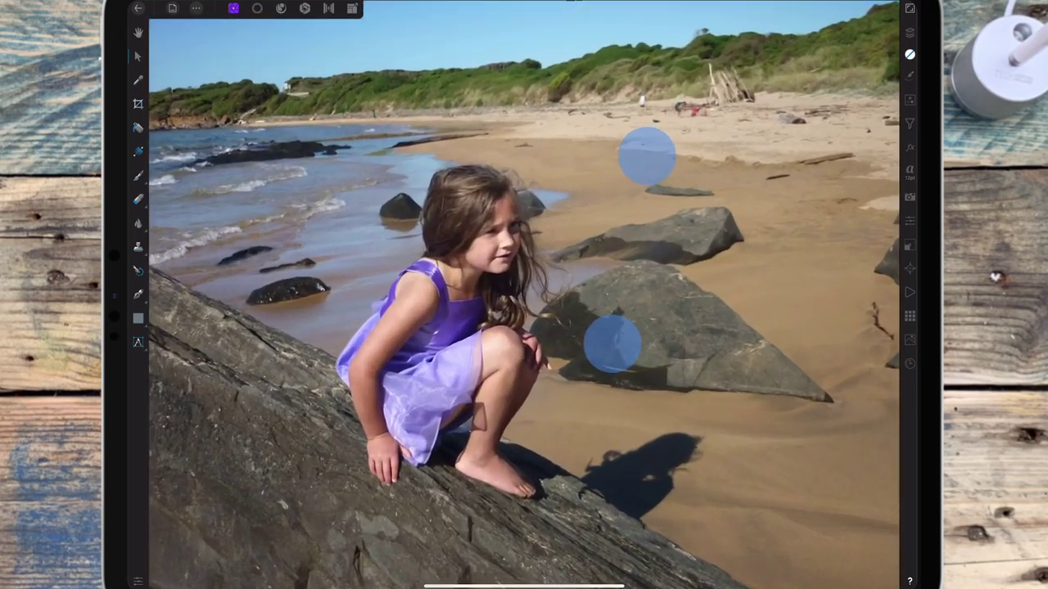
scroll(655, 254, "up", 2)
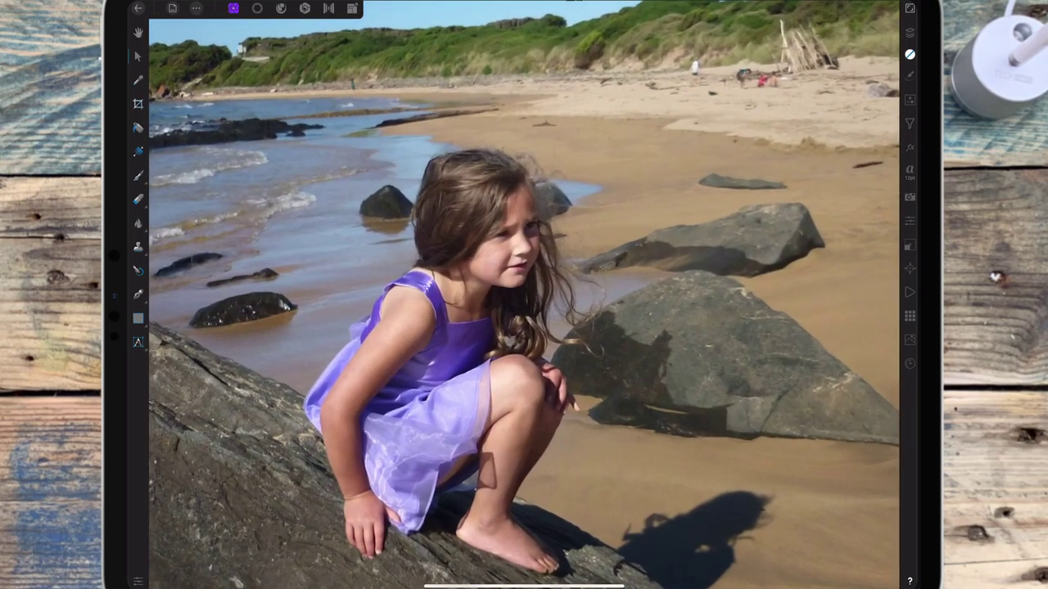
left_click(138, 294)
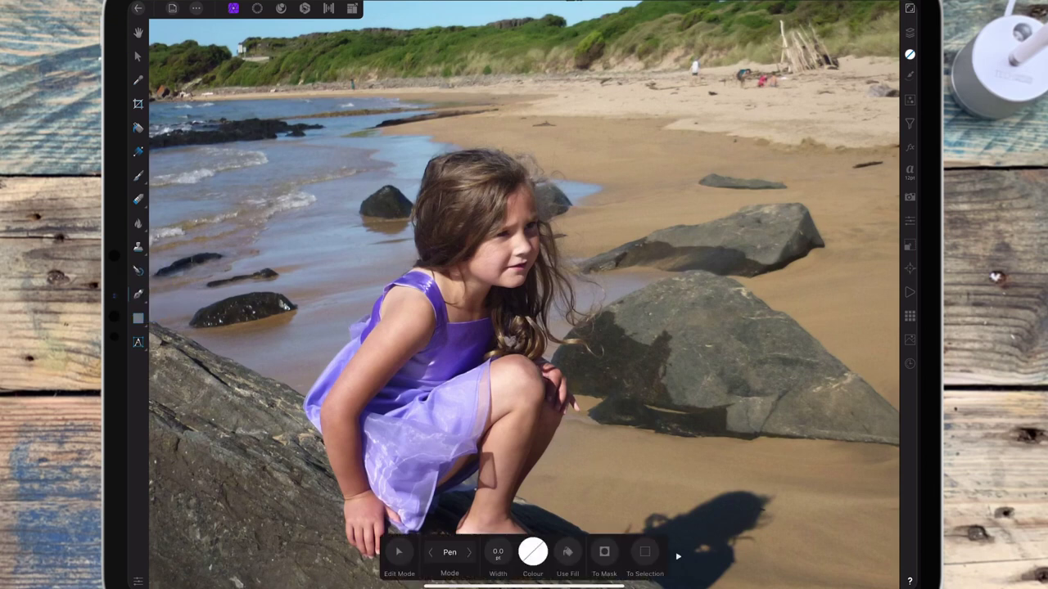
- Start the pen outline at the girl's hair and trace it downward
scroll(554, 276, "up", 3)
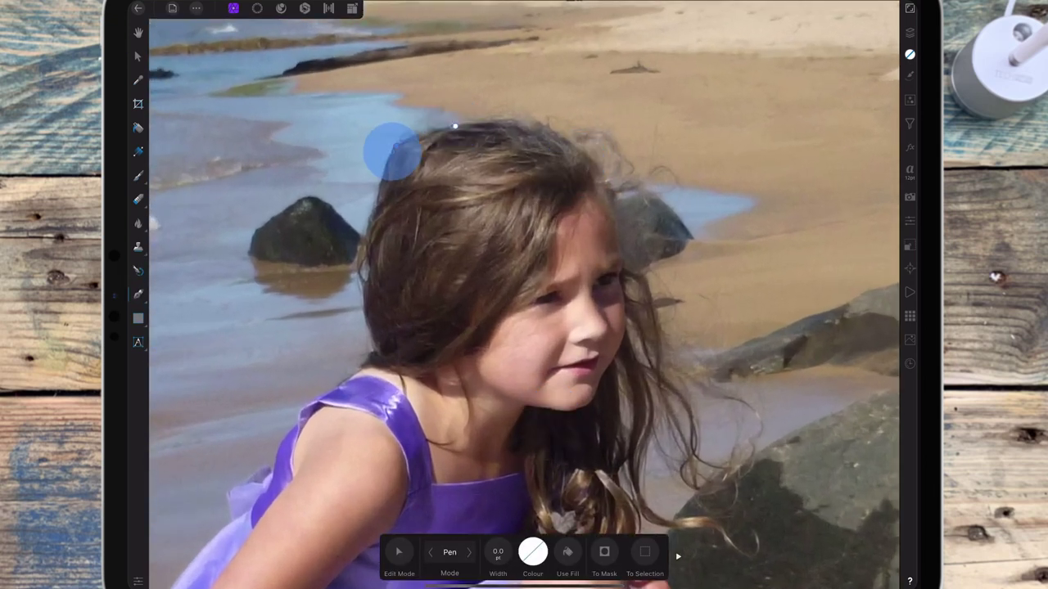
left_click(391, 151)
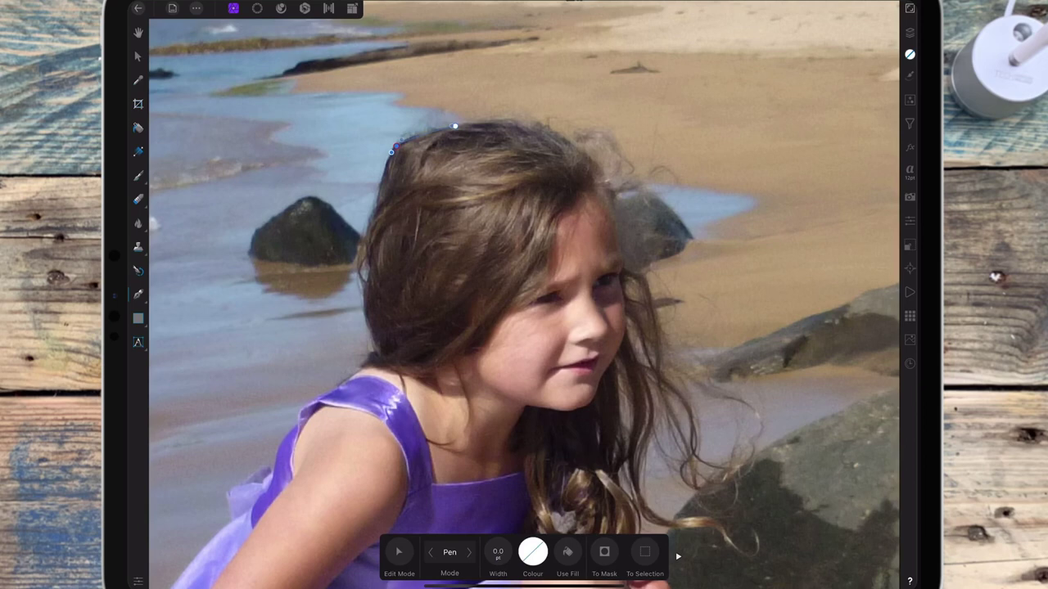
left_click(374, 209)
left_click(364, 283)
left_click(368, 328)
scroll(524, 295, "up", 3)
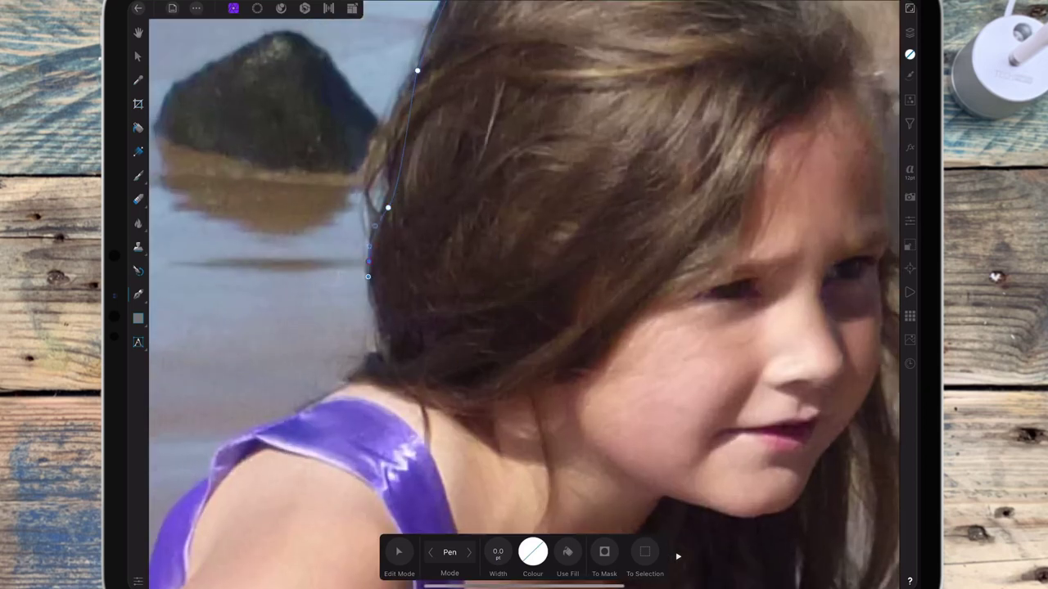
scroll(524, 294, "down", 3)
scroll(523, 295, "up", 5)
- Continue the pen outline down the girl's shoulder
left_click(416, 229)
left_click(386, 257)
left_click(363, 309)
left_click(343, 375)
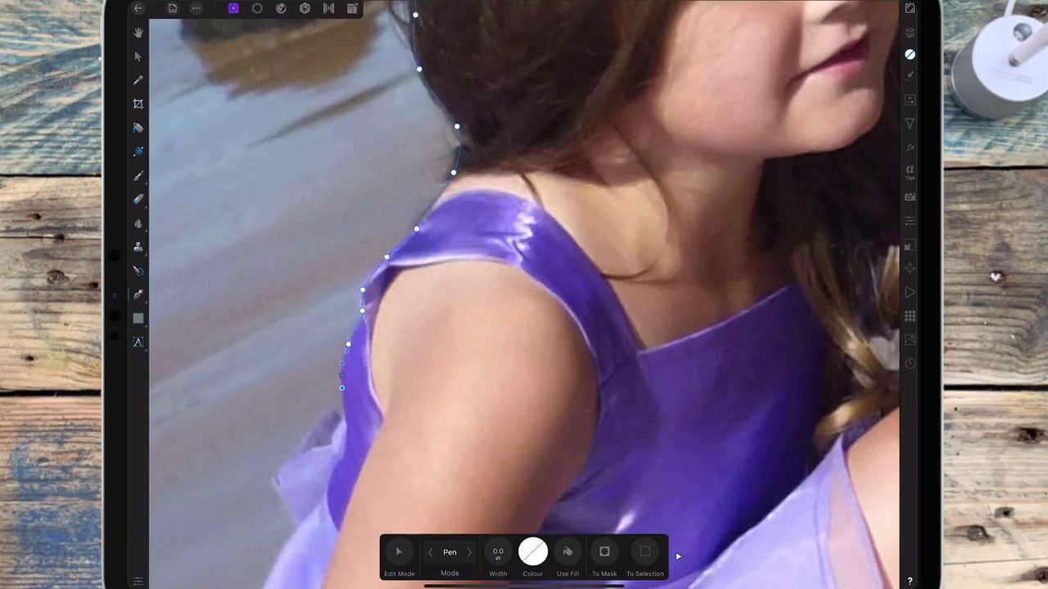
scroll(524, 295, "down", 3)
- Extend the outline down the dress edge to the lower hem
left_click(385, 361)
left_click(360, 409)
scroll(524, 295, "up", 3)
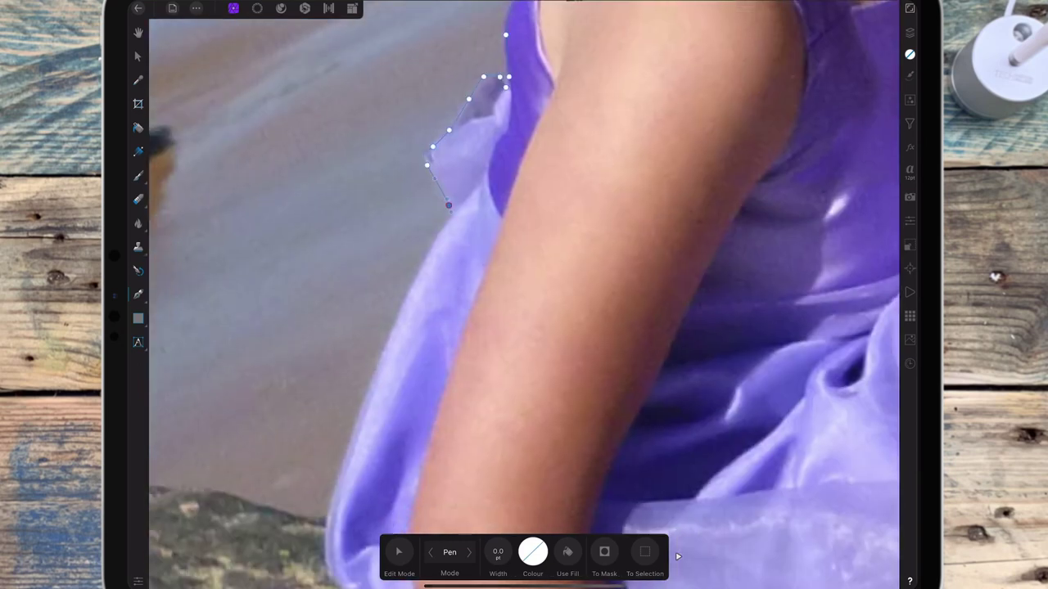
left_click(398, 323)
scroll(524, 294, "down", 3)
left_click(281, 385)
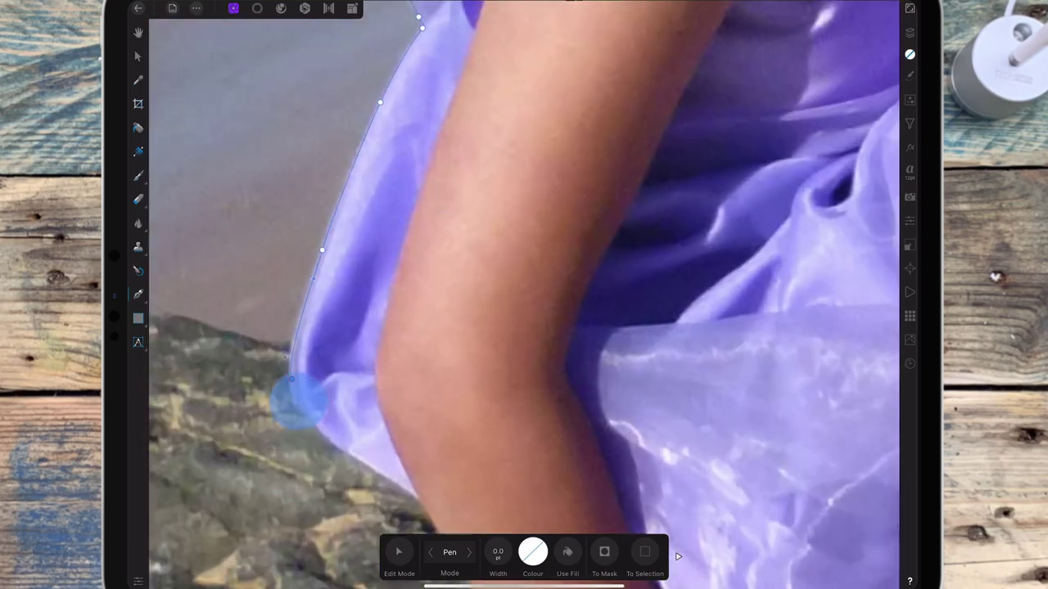
left_click(398, 480)
- Trace the outline down the hand and finger, undoing a stray curve segment
scroll(622, 287, "down", 5)
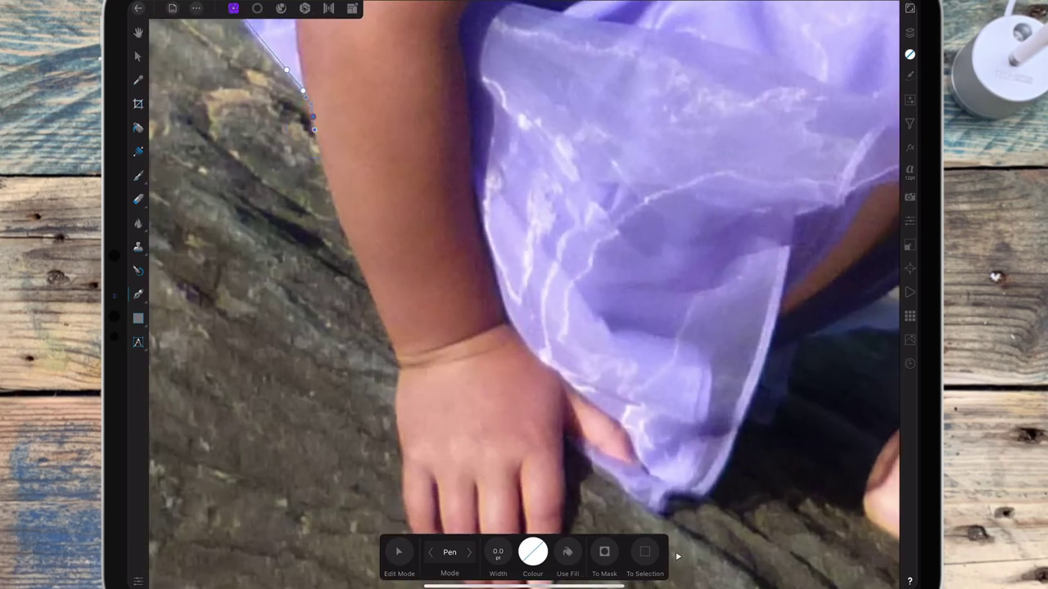
left_click(402, 432)
scroll(592, 226, "down", 5)
left_click(362, 321)
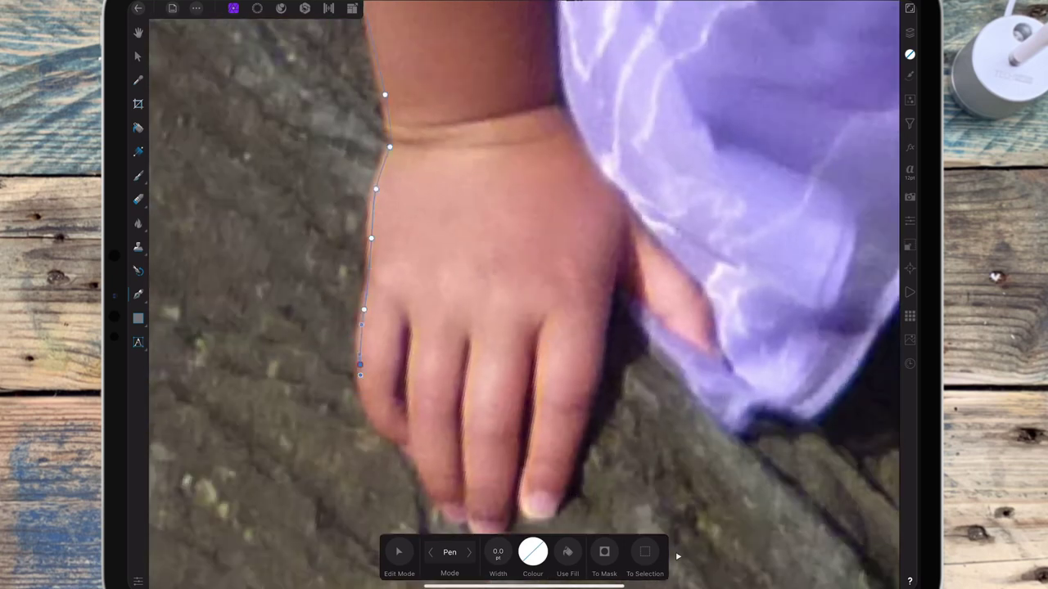
left_click(386, 434)
left_click(409, 455)
left_click(424, 484)
left_click(449, 514)
left_click(461, 520)
left_click_drag(706, 236, 762, 257)
left_click(909, 363)
key("ctrl+z")
scroll(679, 241, "up", 5)
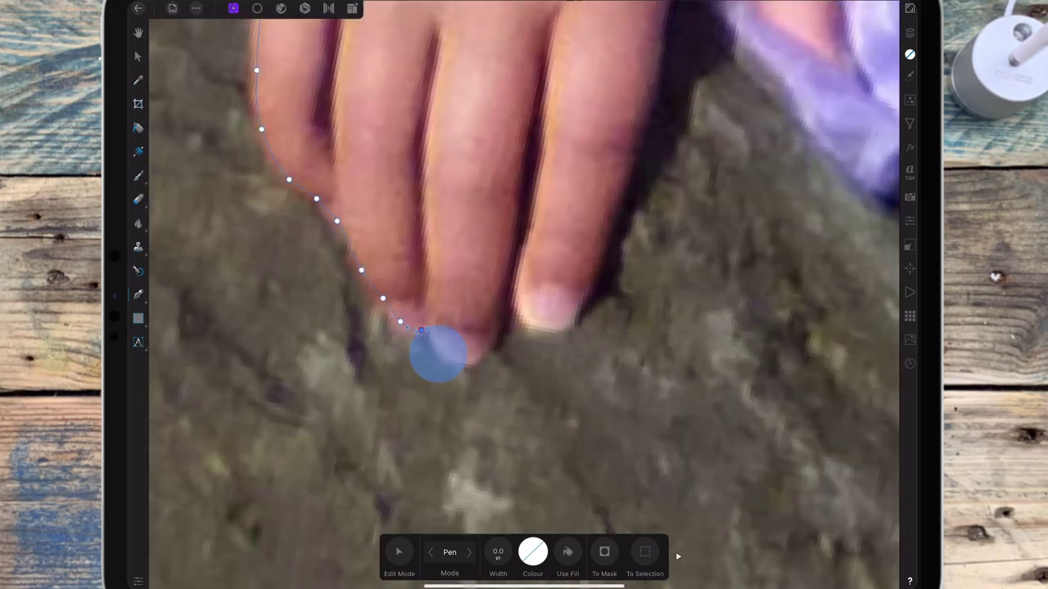
- Add outline points around the fingertips
left_click(466, 364)
left_click(506, 319)
left_click(533, 331)
left_click(583, 306)
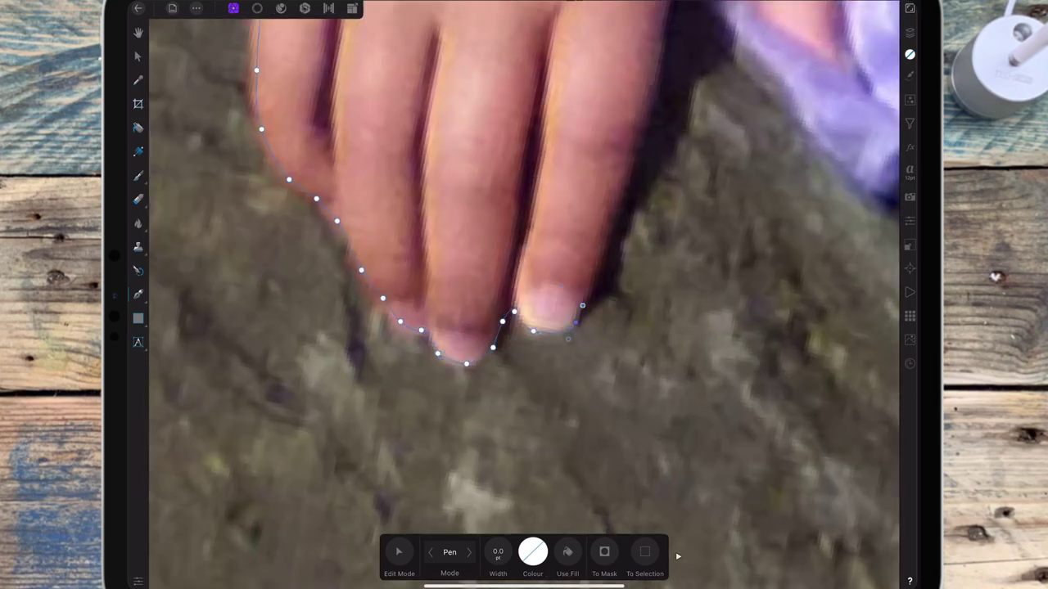
left_click(629, 185)
scroll(524, 270, "left", 2)
scroll(717, 242, "down", 5)
scroll(716, 242, "down", 2)
scroll(716, 241, "down", 2)
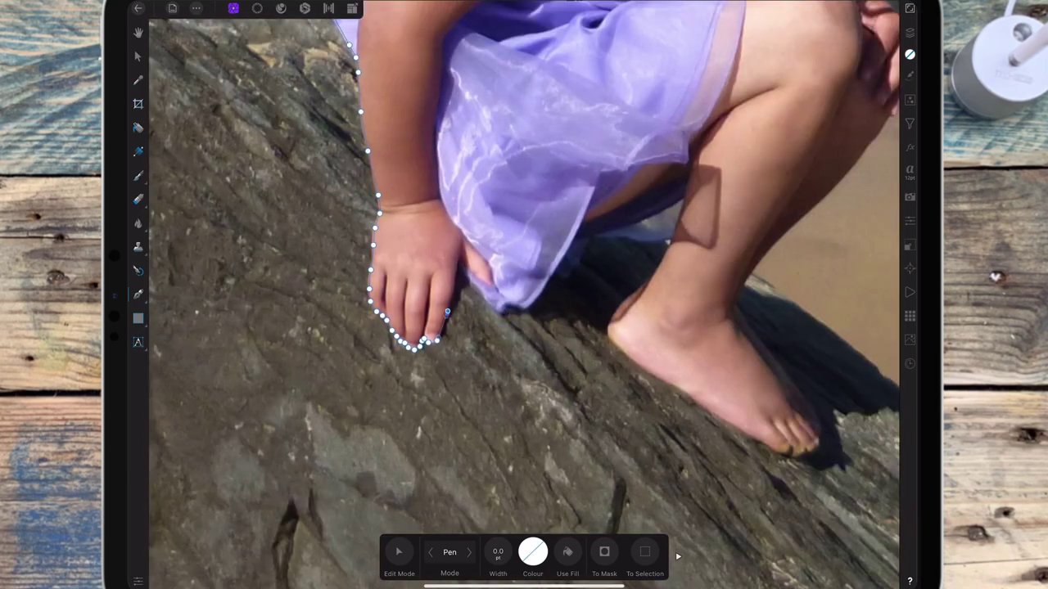
scroll(716, 242, "down", 3)
scroll(717, 241, "right", 2)
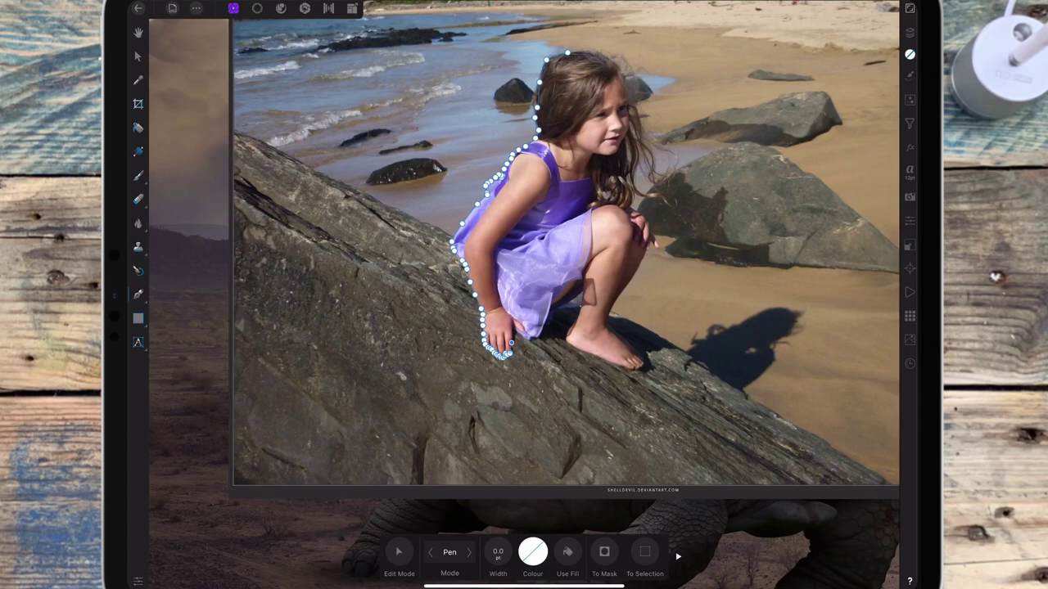
scroll(713, 267, "up", 5)
scroll(713, 267, "up", 2)
- Trace from the finger along the dress hem, curving to follow its edge
left_click(438, 292)
left_click(468, 316)
left_click(502, 340)
left_click(548, 379)
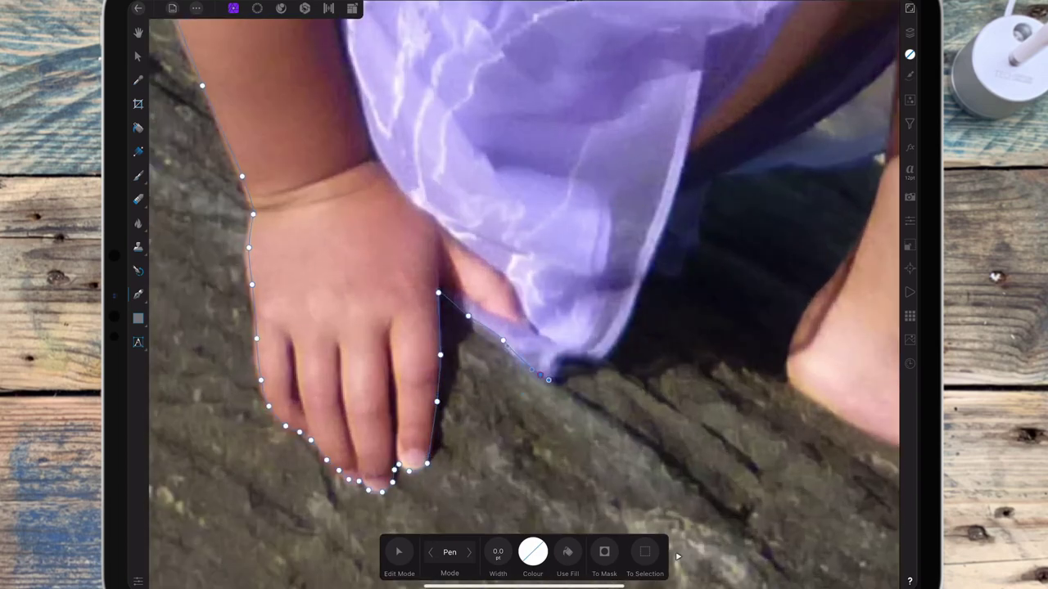
left_click(575, 358)
left_click(638, 291)
left_click(649, 273)
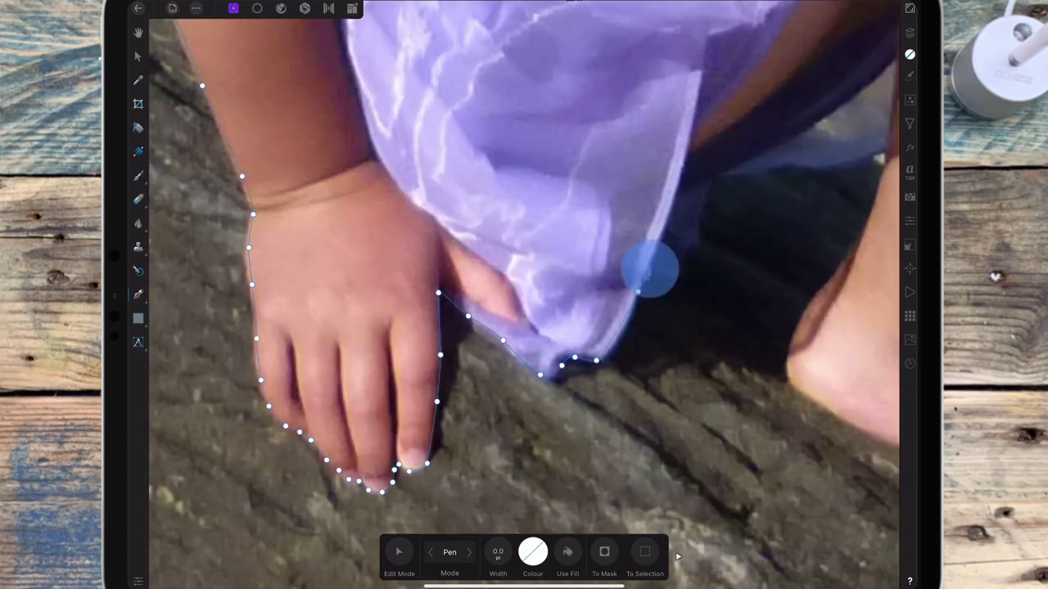
left_click_drag(672, 276, 703, 203)
scroll(524, 295, "down", 5)
scroll(524, 295, "up", 4)
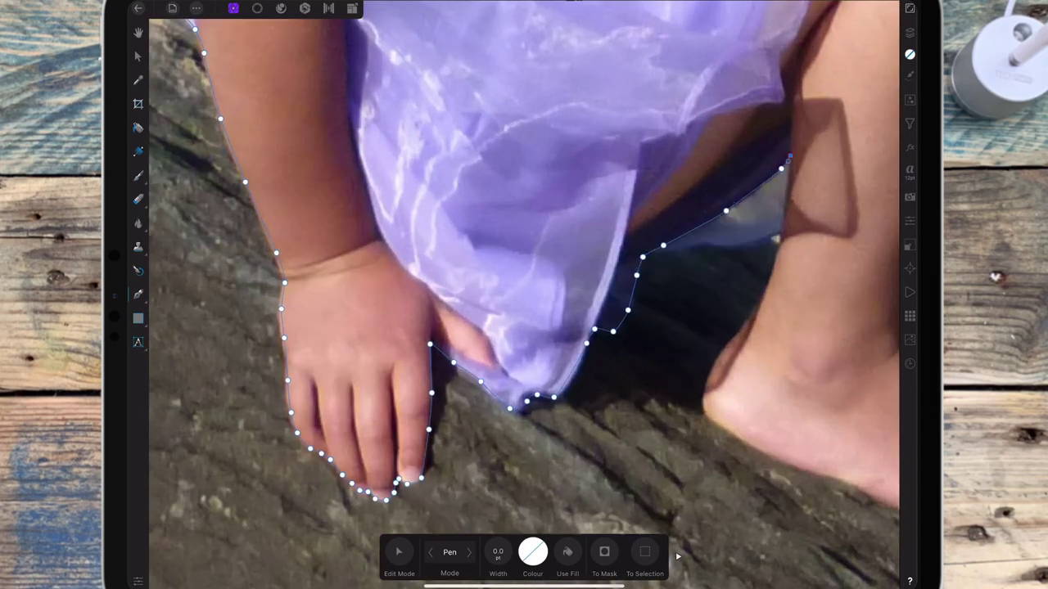
- Outline the leg edge, down the heel and along the foot's sole
left_click(734, 335)
scroll(524, 295, "up", 2)
left_click(409, 253)
left_click(455, 343)
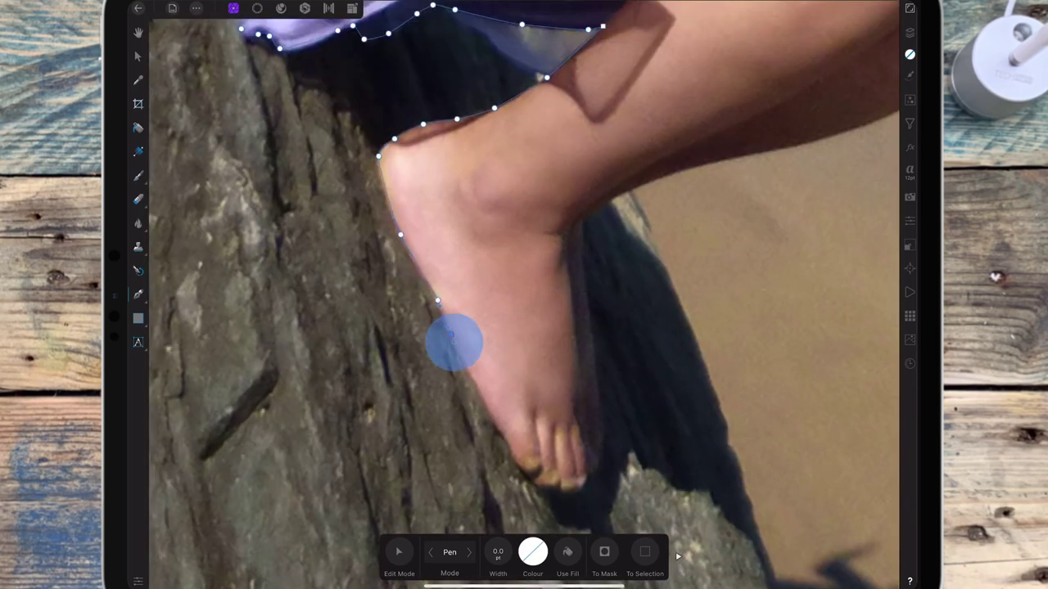
left_click(483, 392)
left_click(501, 431)
scroll(524, 458, "up", 3)
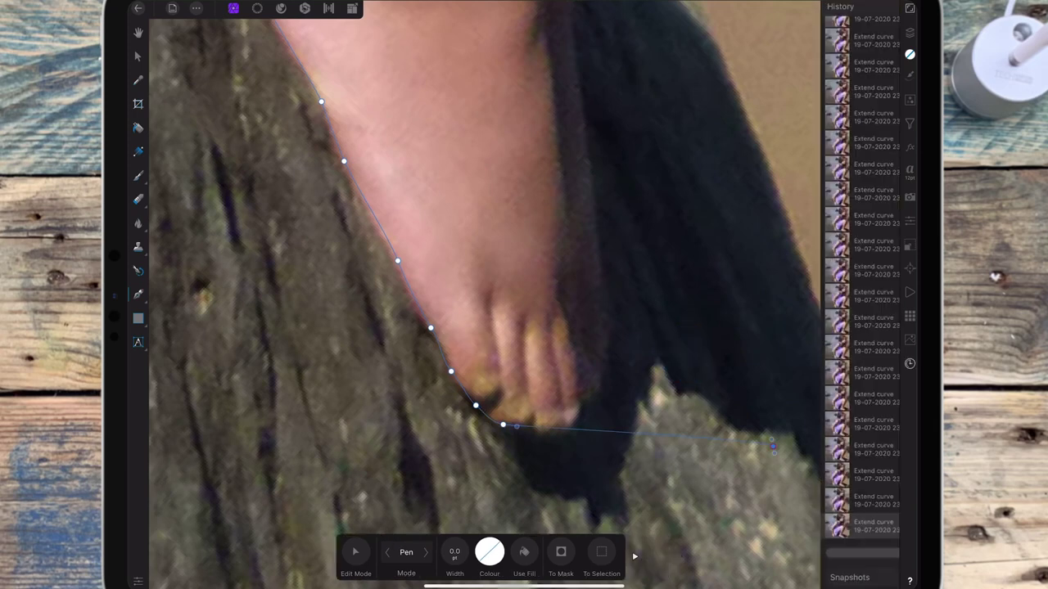
scroll(492, 368, "up", 3)
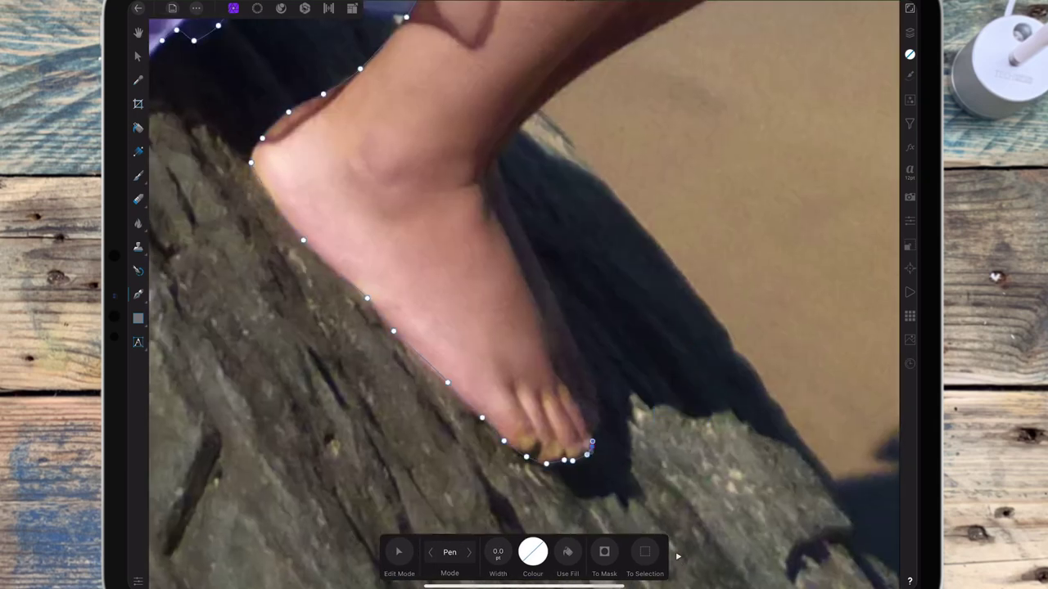
- Bend the outline around the toes and up the front of the ankle
left_click(559, 394)
left_click(571, 333)
left_click_drag(550, 245, 520, 119)
scroll(529, 227, "down", 3)
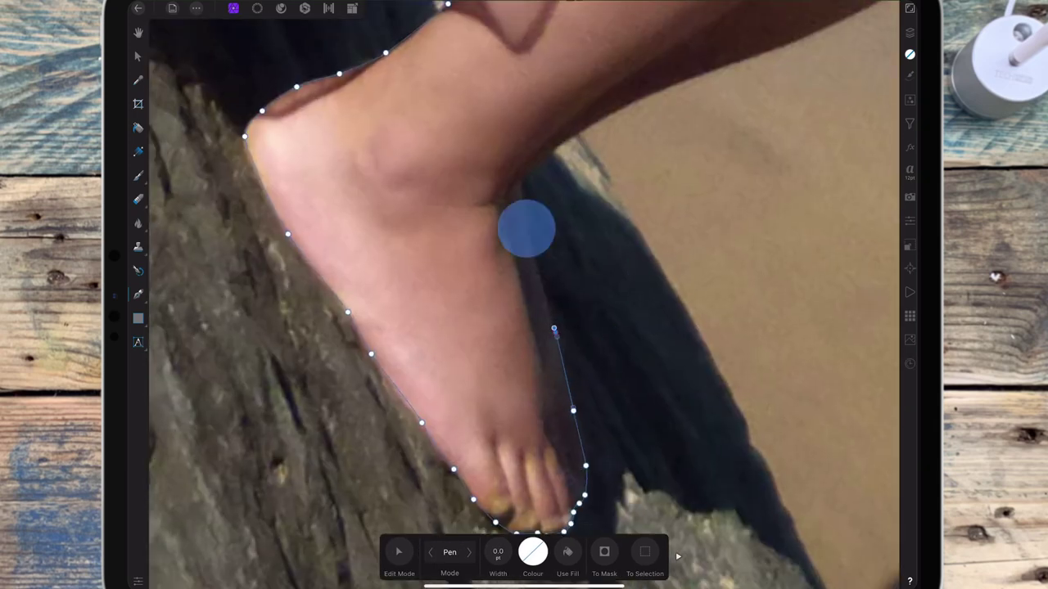
scroll(573, 246, "up", 5)
left_click(468, 342)
left_click(548, 202)
scroll(524, 294, "down", 5)
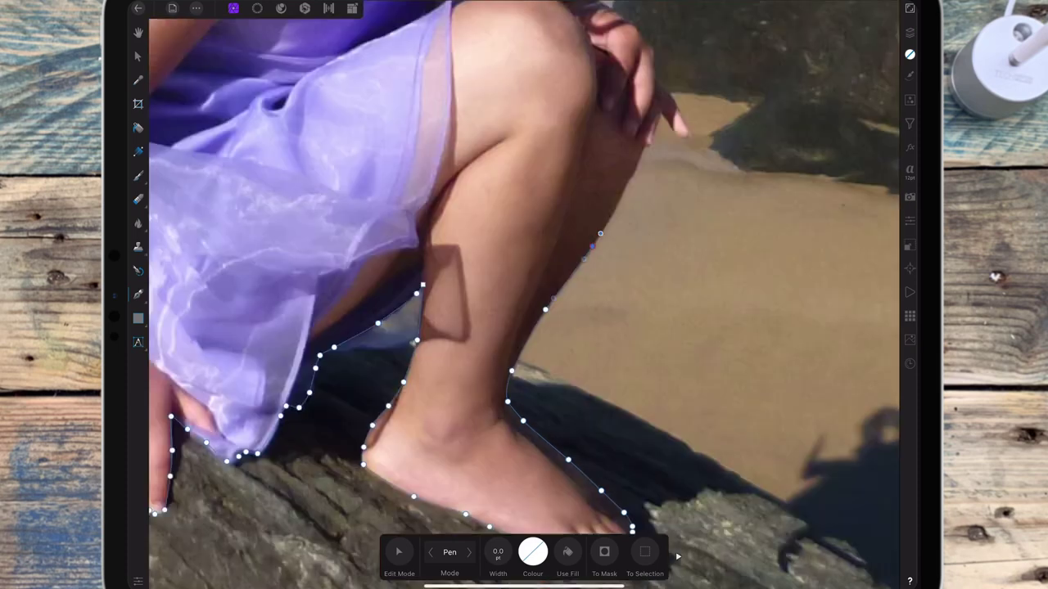
scroll(524, 294, "up", 5)
- Continue the outline up the shin edge
left_click(567, 170)
left_click(593, 119)
scroll(524, 294, "up", 3)
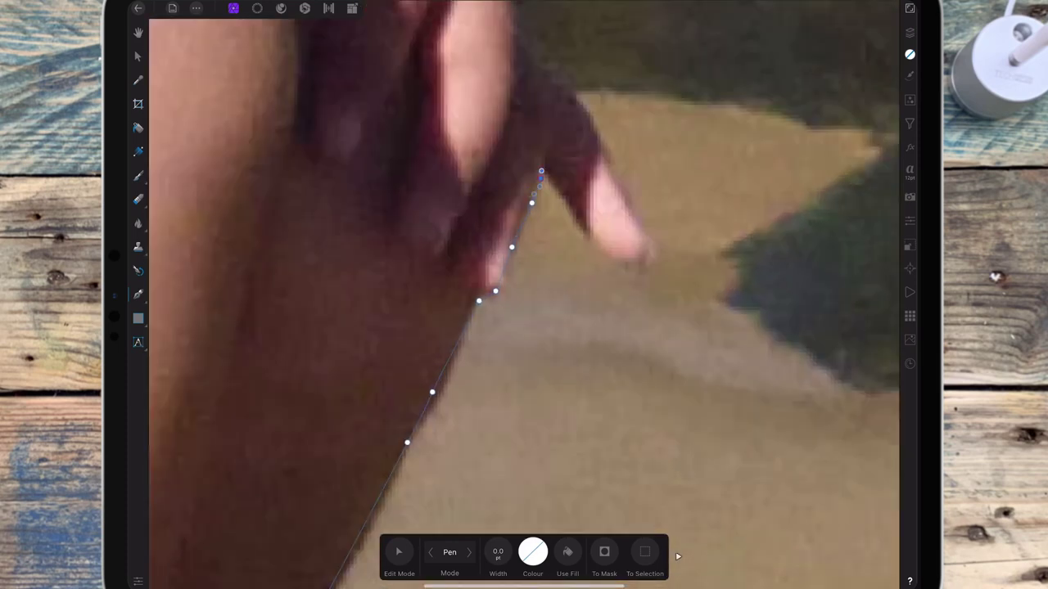
scroll(638, 215, "up", 5)
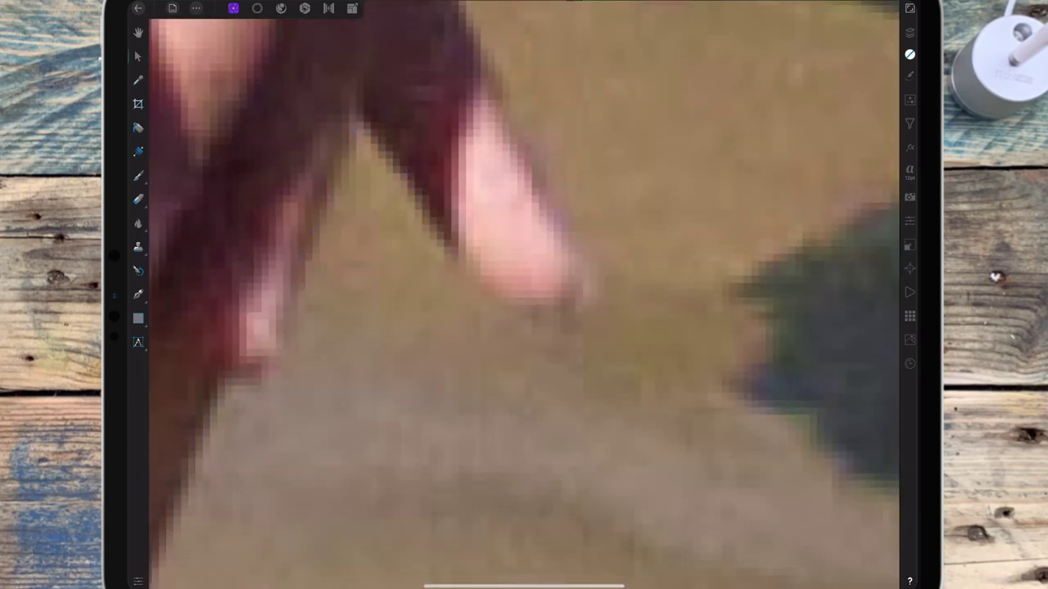
- Show the Layers panel and trace the outline up the finger edge to the knee
left_click(910, 32)
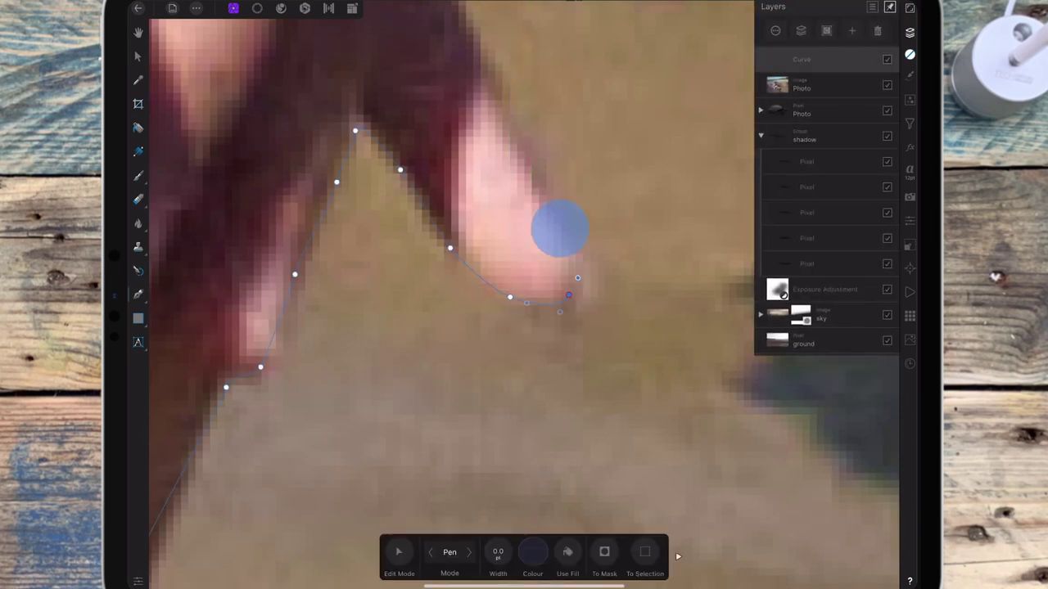
scroll(590, 237, "down", 4)
left_click(393, 199)
scroll(352, 147, "up", 3)
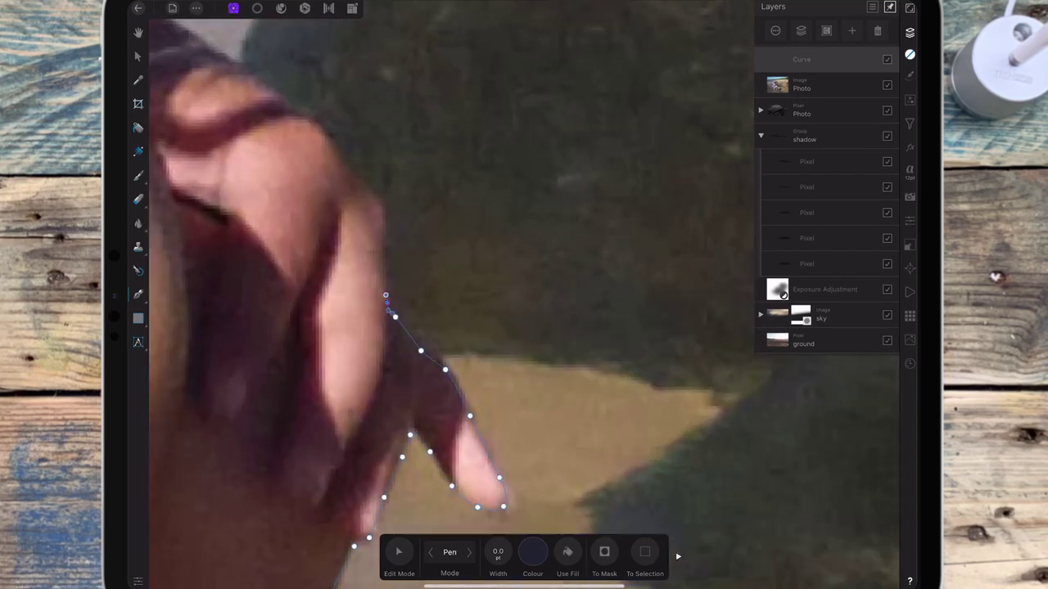
left_click(384, 235)
left_click(340, 154)
left_click(286, 102)
scroll(552, 287, "down", 3)
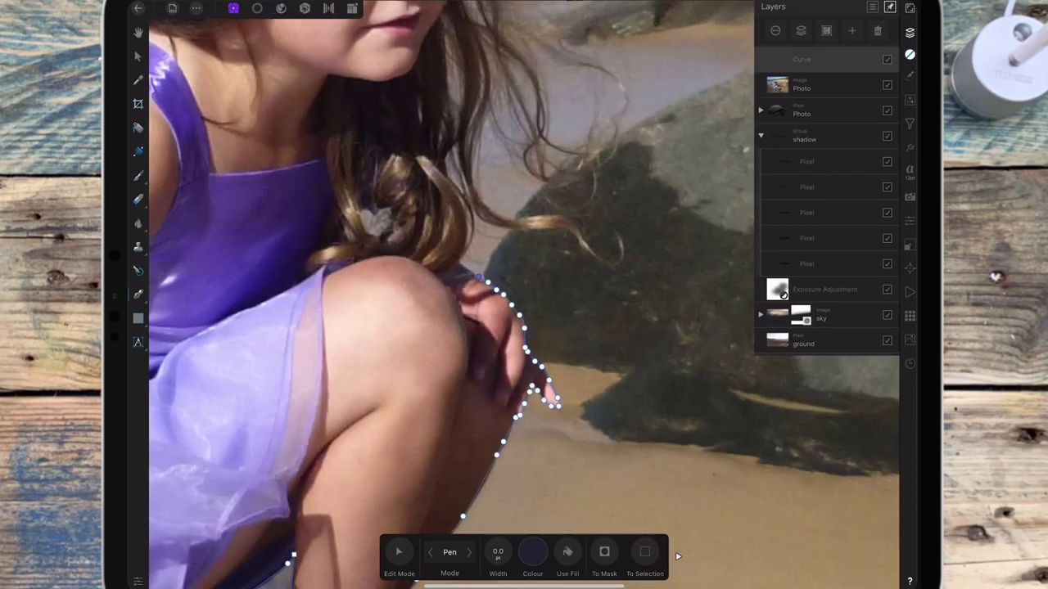
scroll(524, 294, "up", 2)
left_click(431, 310)
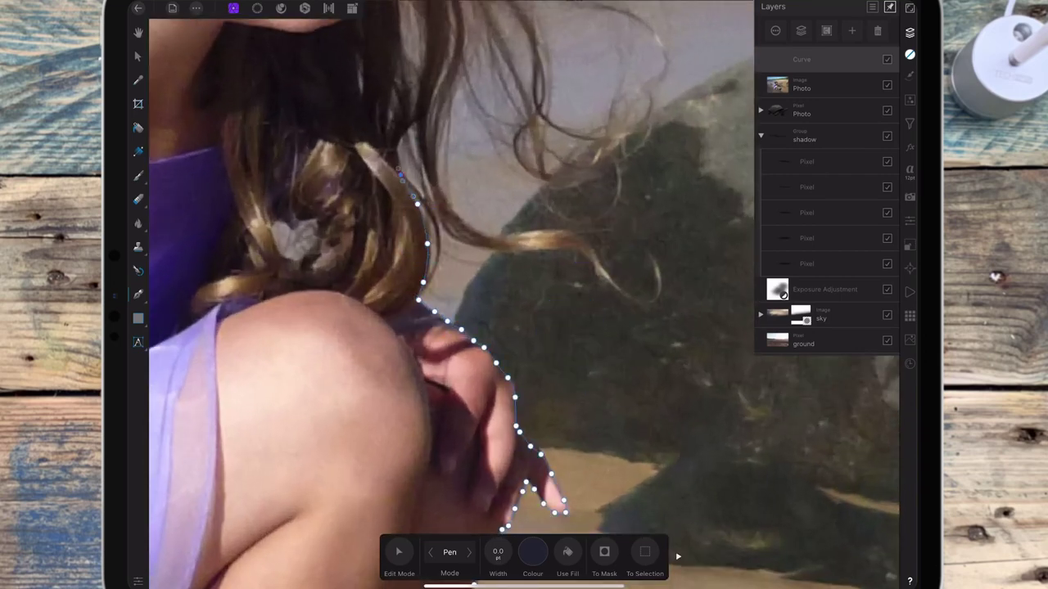
- Continue the outline up the hair beside the face and over the top of the head
left_click(398, 40)
scroll(524, 294, "down", 2)
left_click(372, 180)
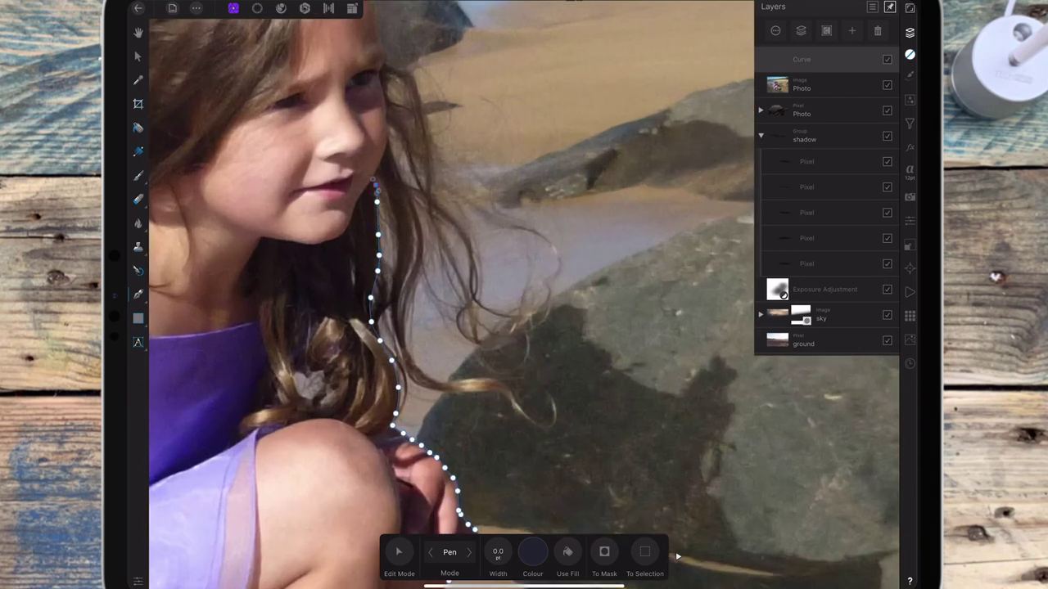
scroll(377, 245, "up", 2)
left_click(421, 220)
scroll(508, 276, "up", 2)
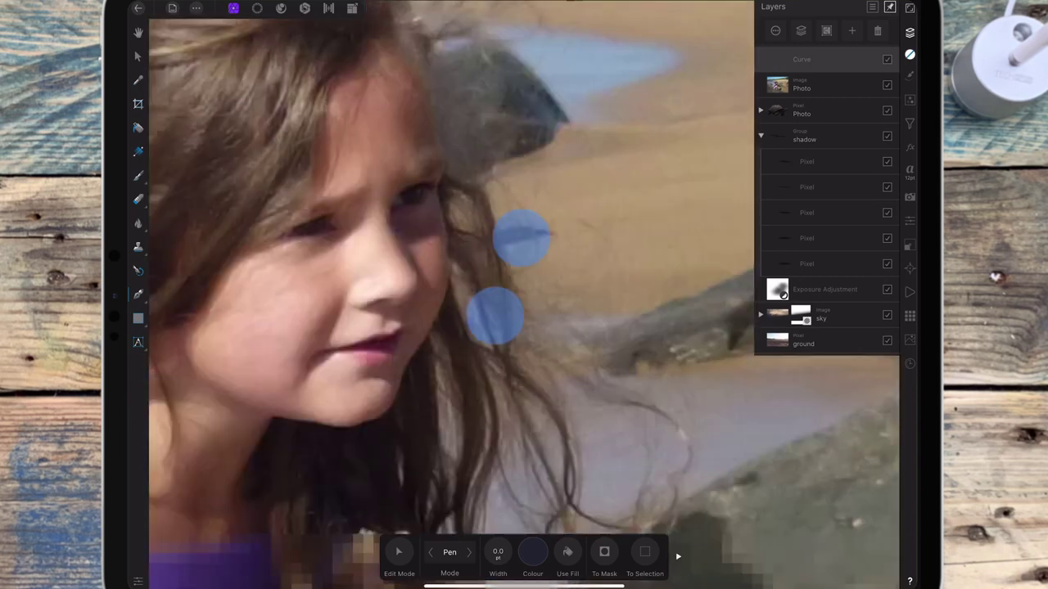
scroll(508, 276, "down", 2)
left_click(387, 184)
scroll(524, 295, "up", 2)
left_click(425, 243)
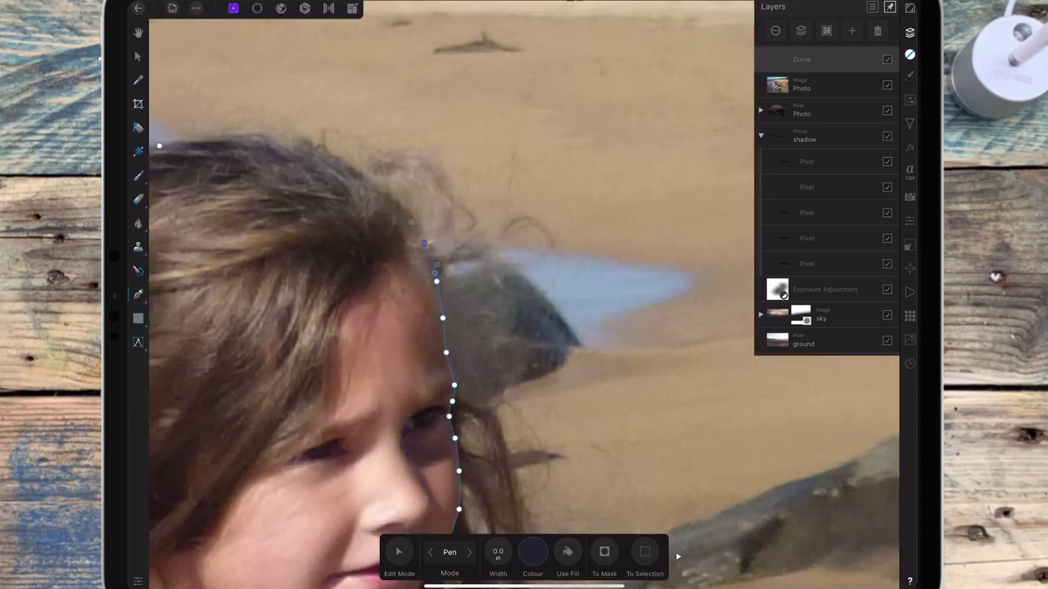
scroll(536, 277, "up", 2)
- In Edit Mode, reshape the hair curves so the path hugs the hair edge
left_click(399, 551)
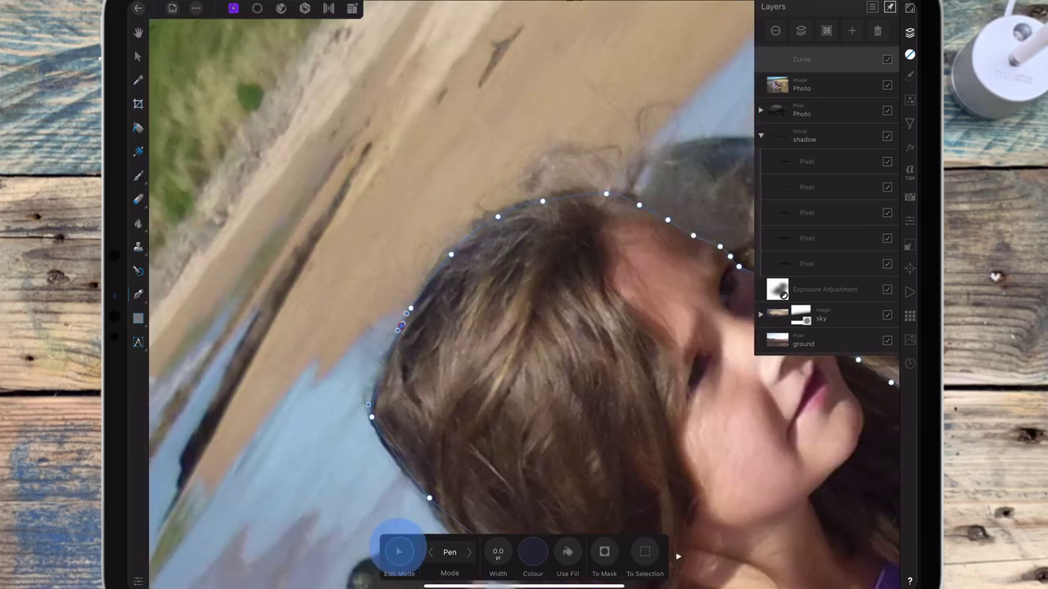
left_click(381, 439)
scroll(506, 277, "up", 3)
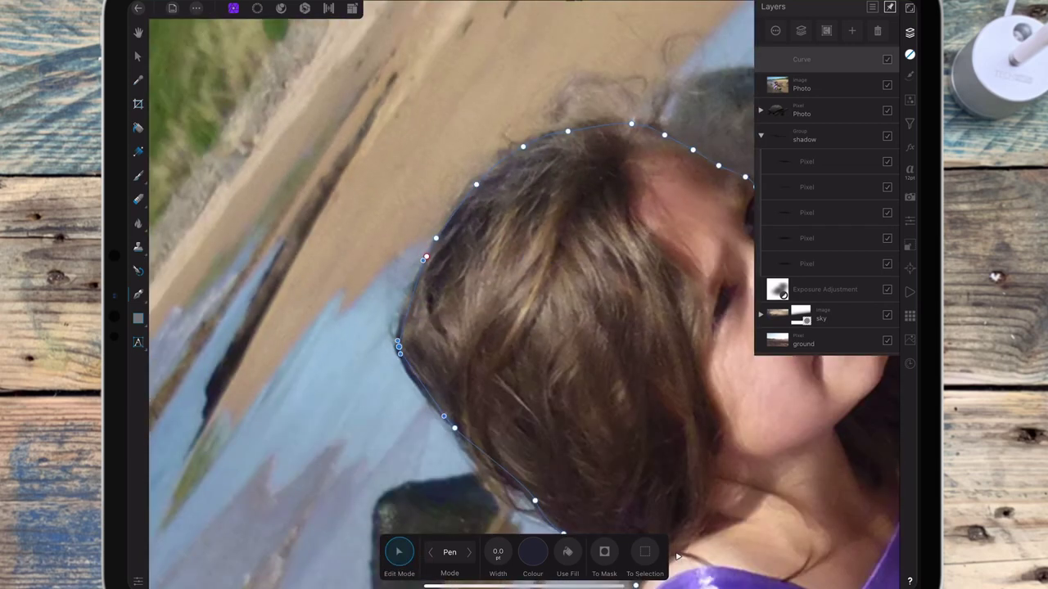
scroll(421, 330, "up", 3)
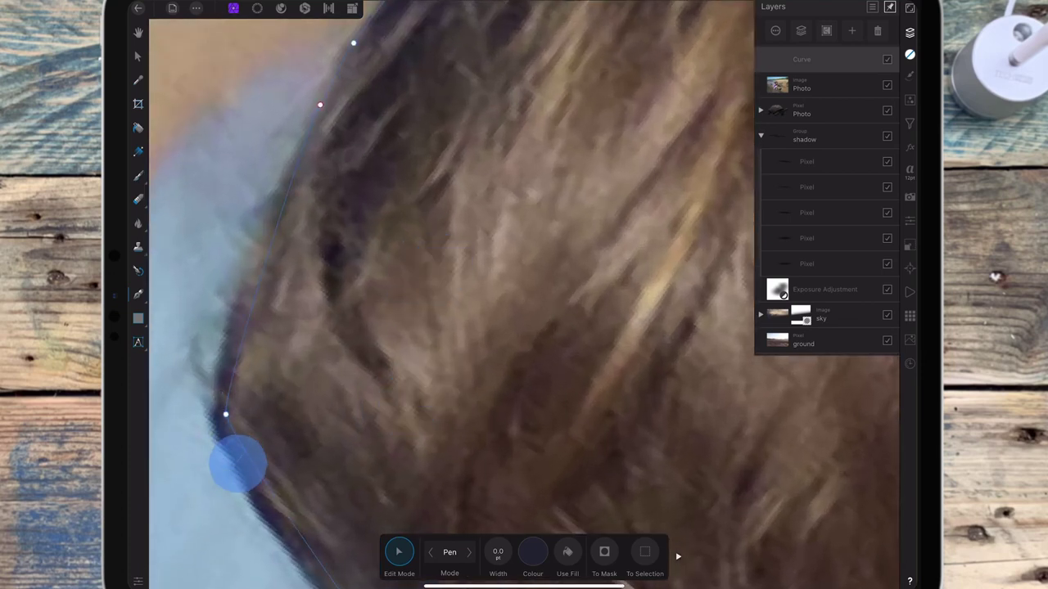
left_click_drag(231, 440, 249, 507)
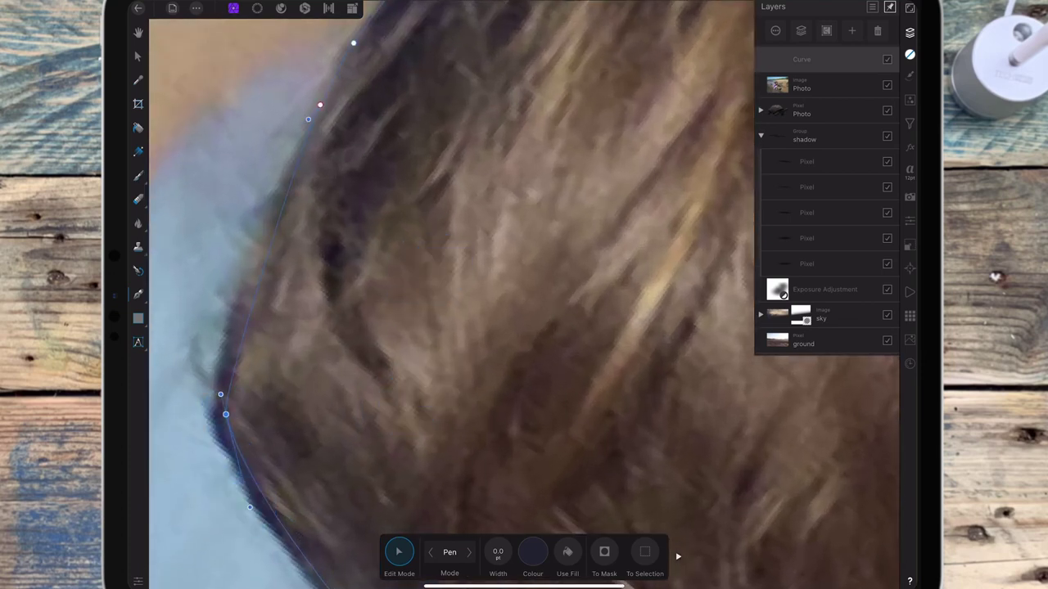
left_click_drag(221, 394, 204, 331)
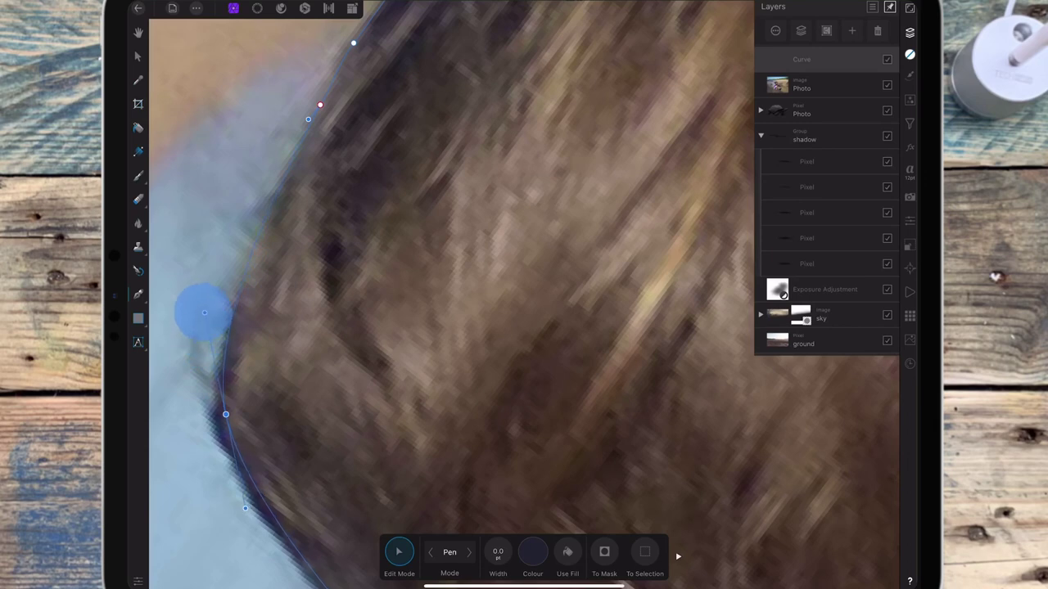
left_click_drag(204, 312, 212, 309)
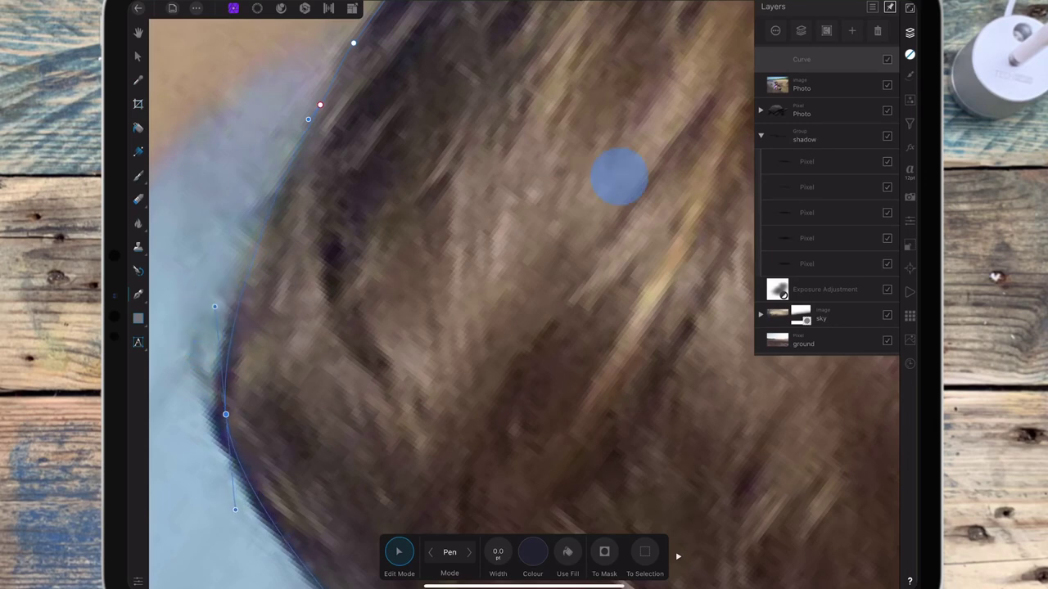
scroll(620, 177, "down", 10)
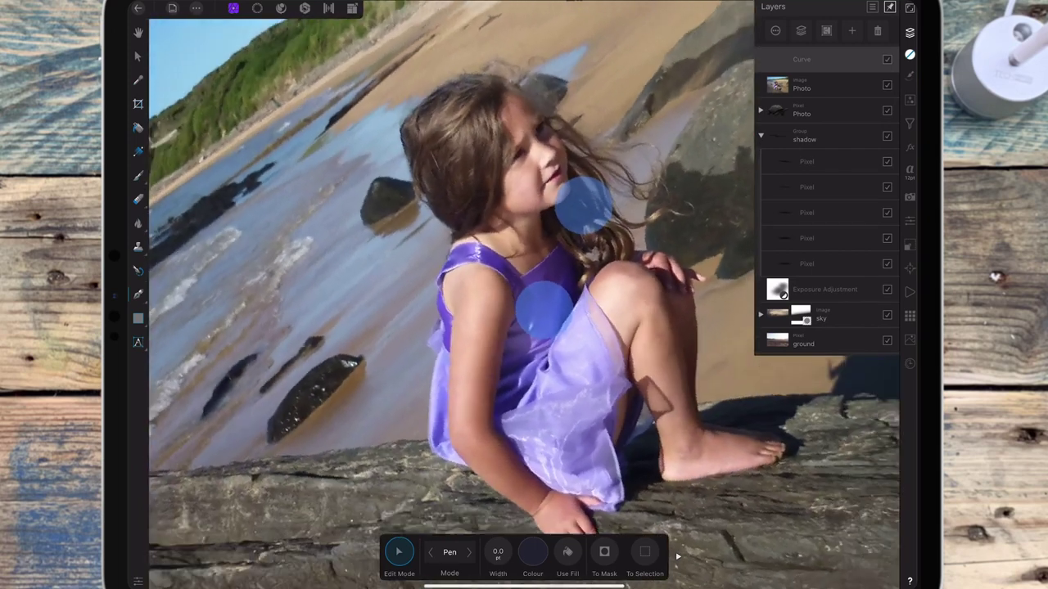
scroll(563, 256, "down", 2)
- Convert the finished path to a selection and apply it as a mask
left_click(644, 552)
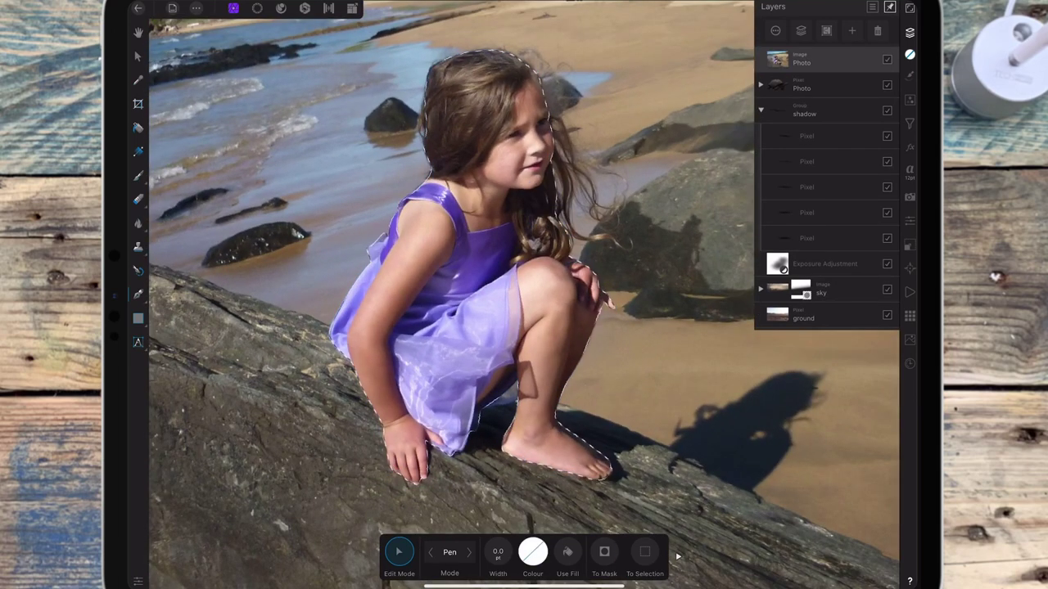
left_click(852, 30)
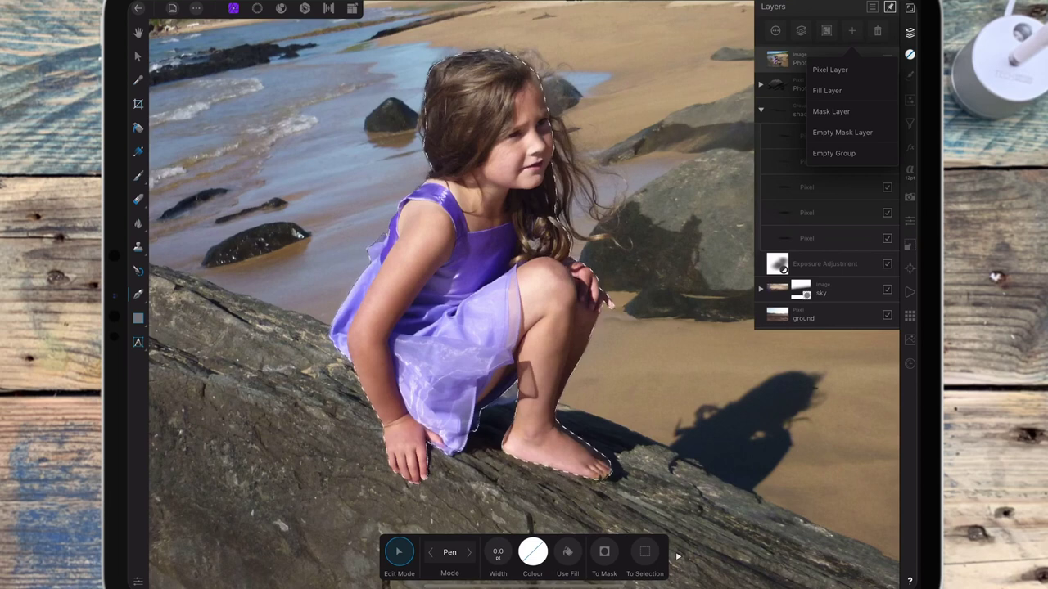
left_click(831, 111)
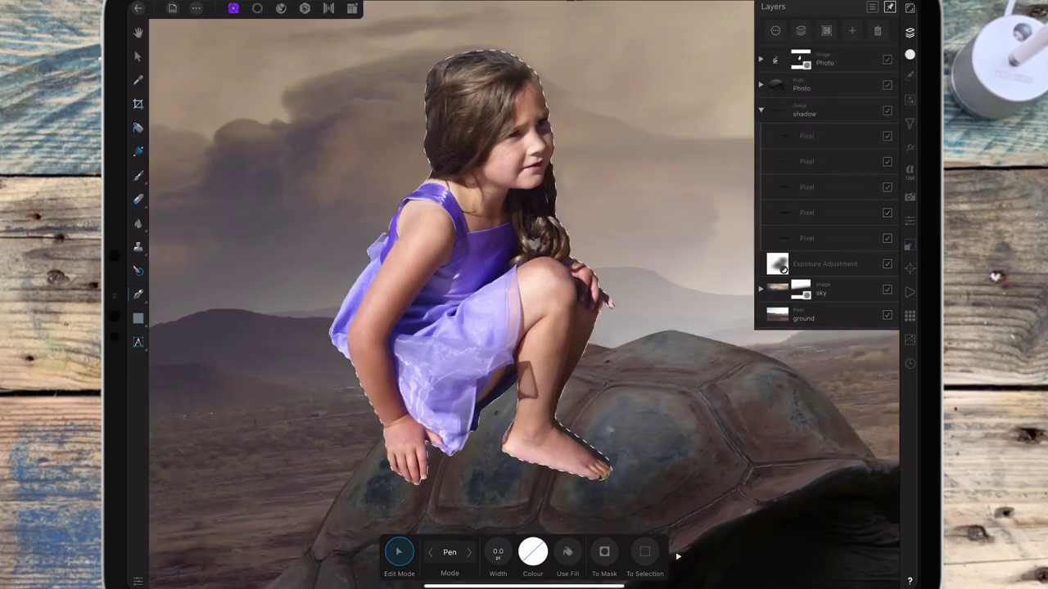
- Deselect, switch to the Move Tool and select the girl's Photo layer
left_click(549, 344)
left_click(457, 316)
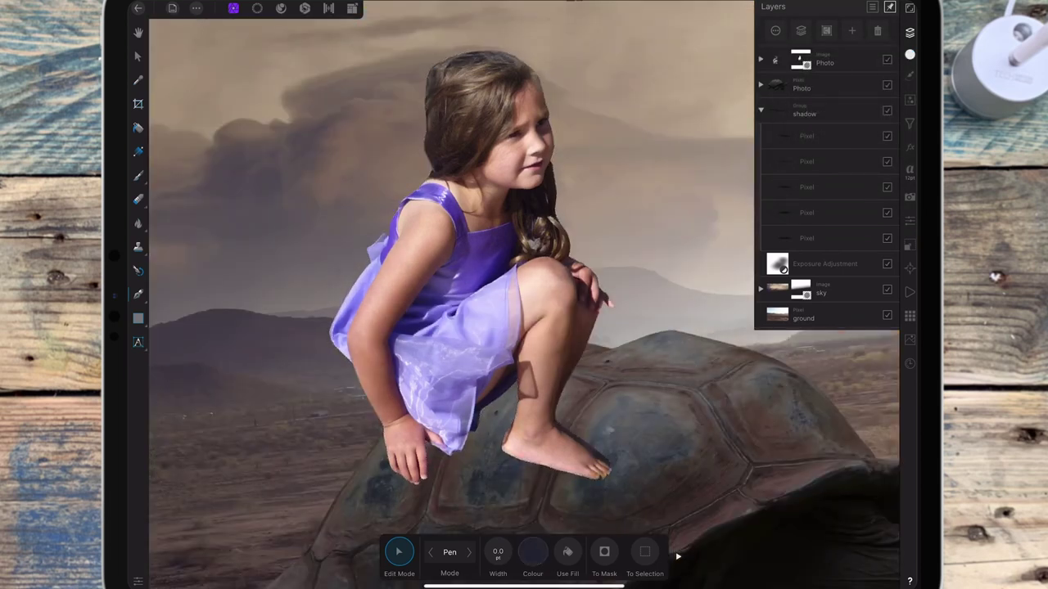
left_click(137, 56)
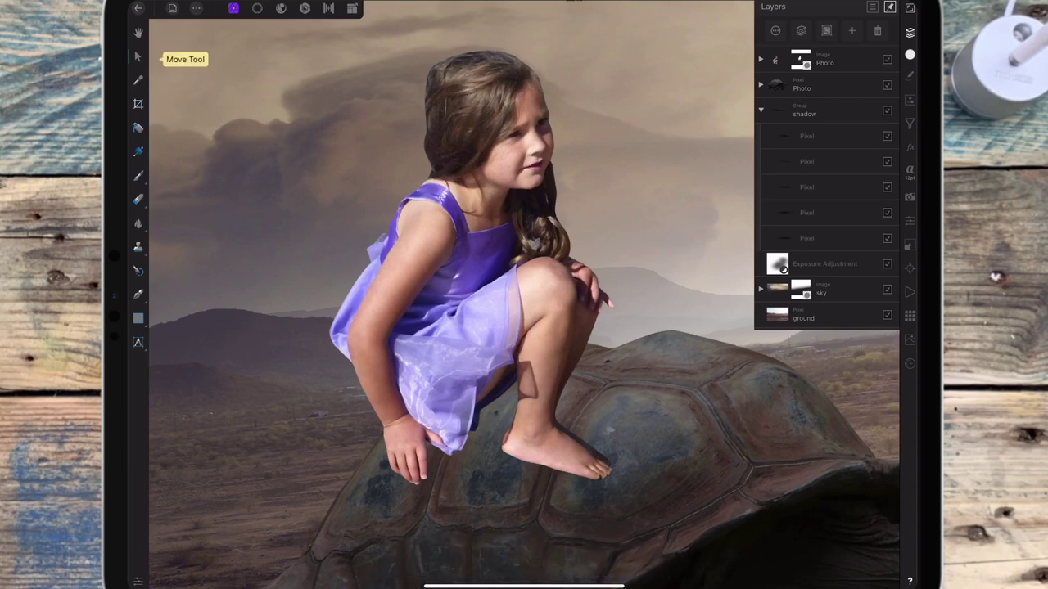
scroll(524, 295, "down", 5)
left_click(532, 270)
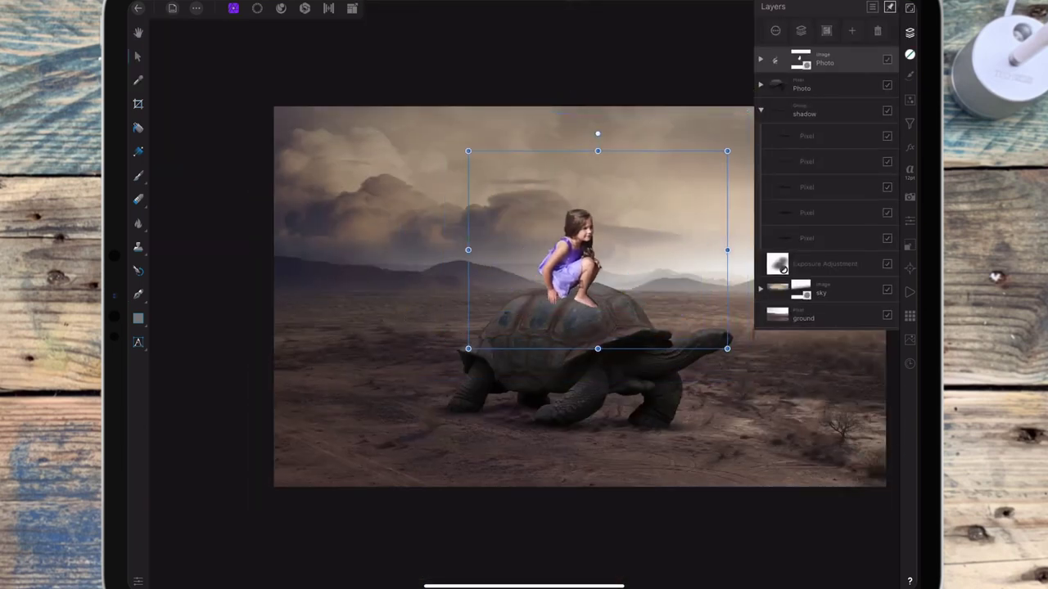
- Zoom in on the girl, duplicate her Photo layer and select the lower copy
scroll(524, 295, "up", 5)
left_click_drag(713, 450, 695, 395)
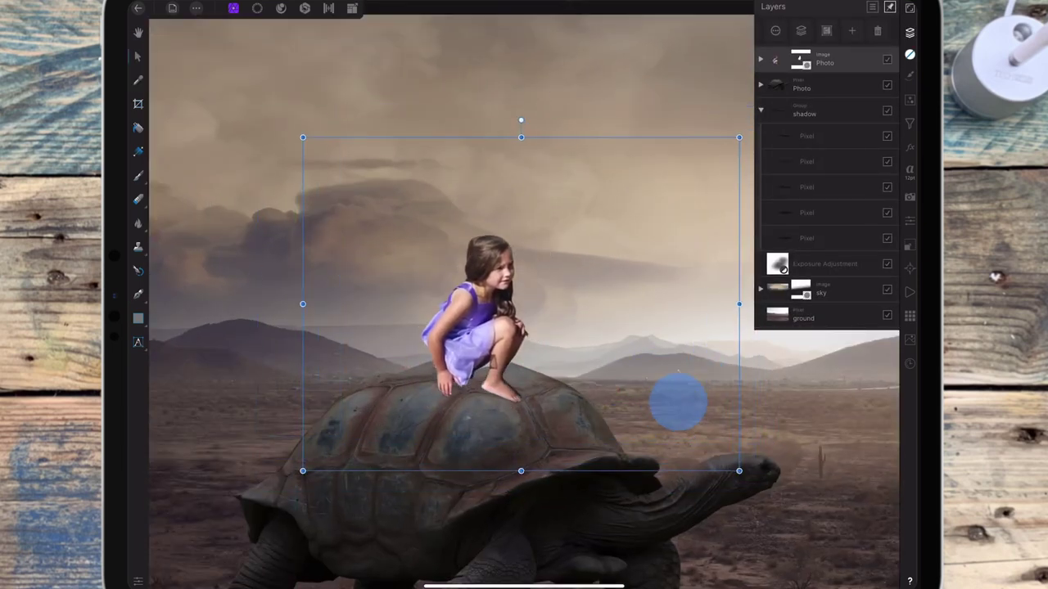
scroll(647, 287, "down", 5)
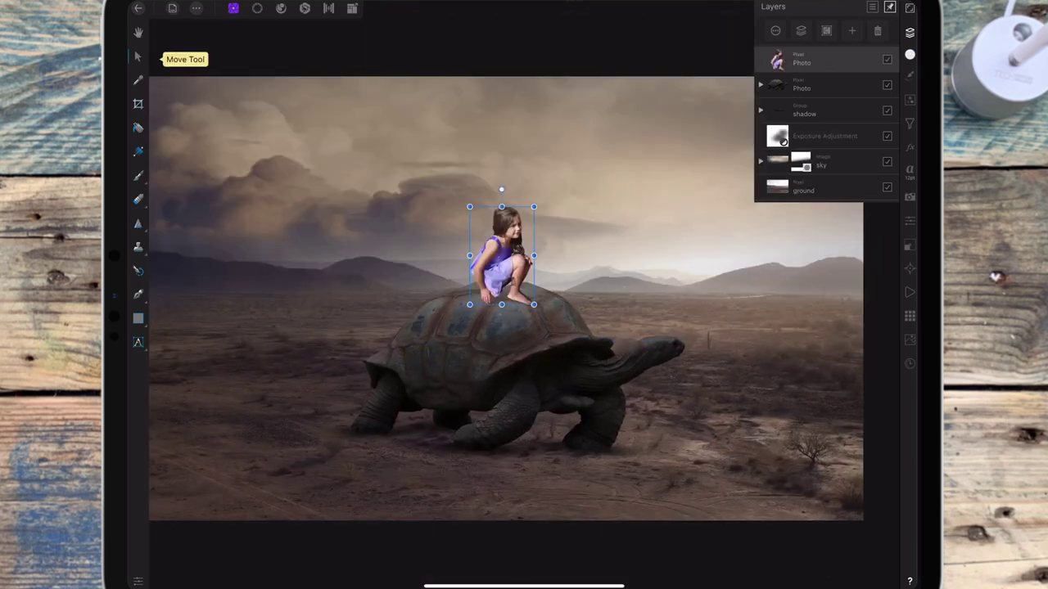
scroll(577, 259, "up", 3)
scroll(603, 281, "up", 2)
left_click(508, 260)
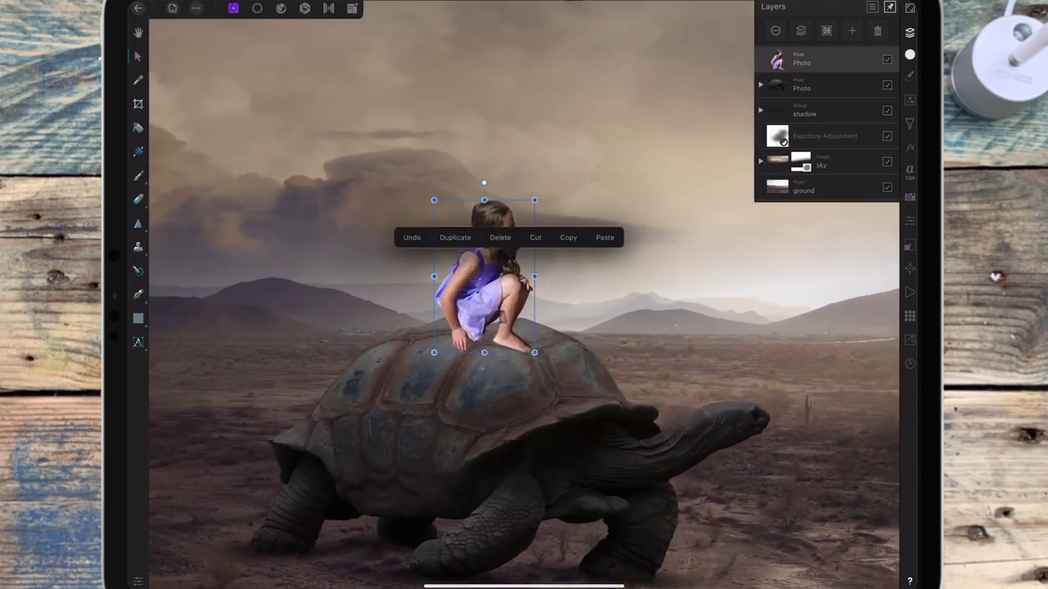
left_click(455, 237)
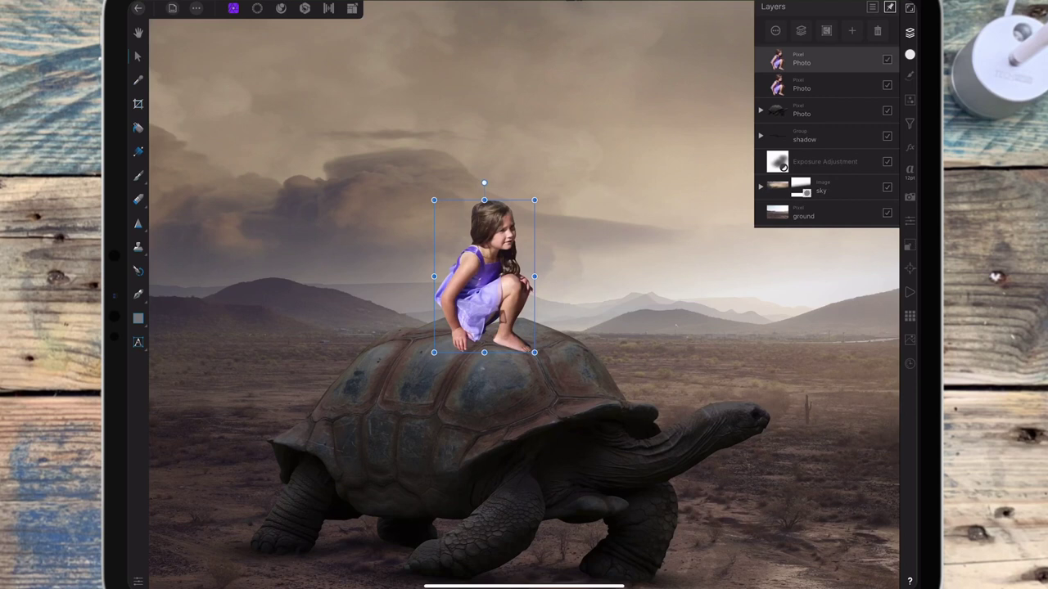
left_click(818, 86)
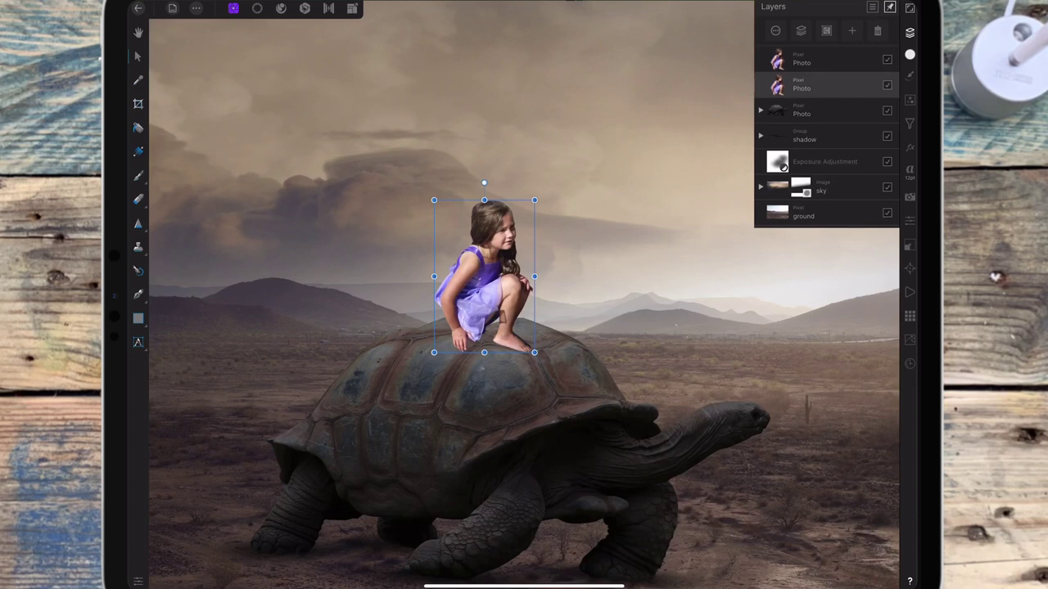
- Choose the Smudge Brush with the Hair 1 brush at about 100 px width
left_click(137, 223)
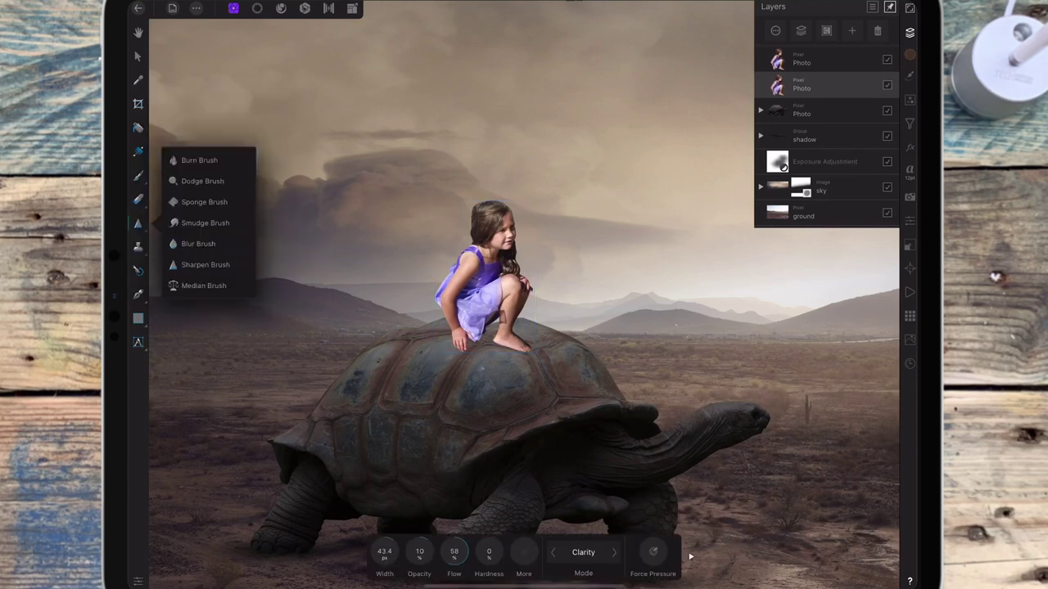
left_click(205, 223)
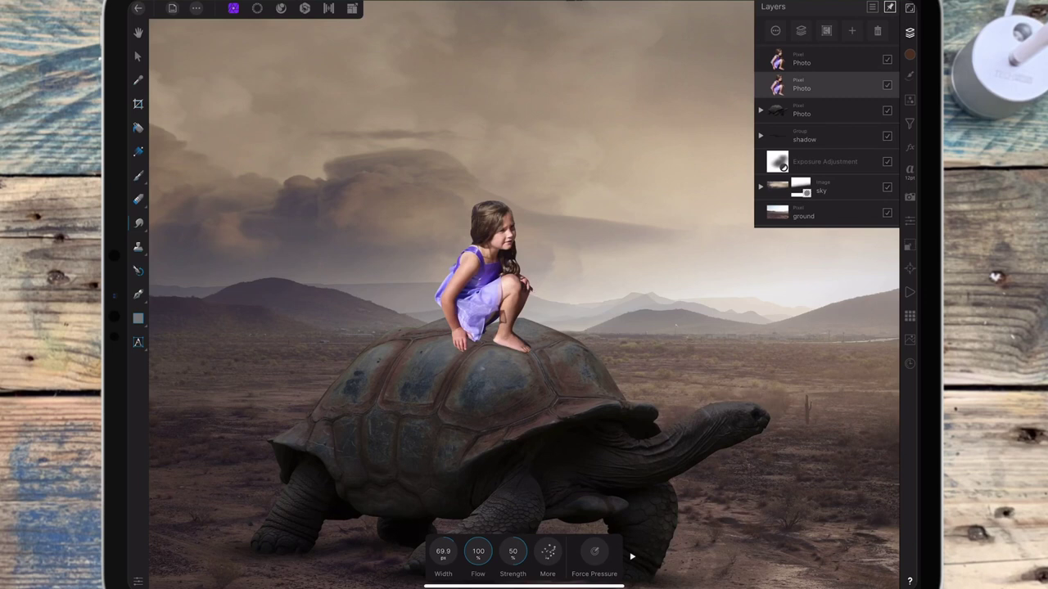
left_click(909, 74)
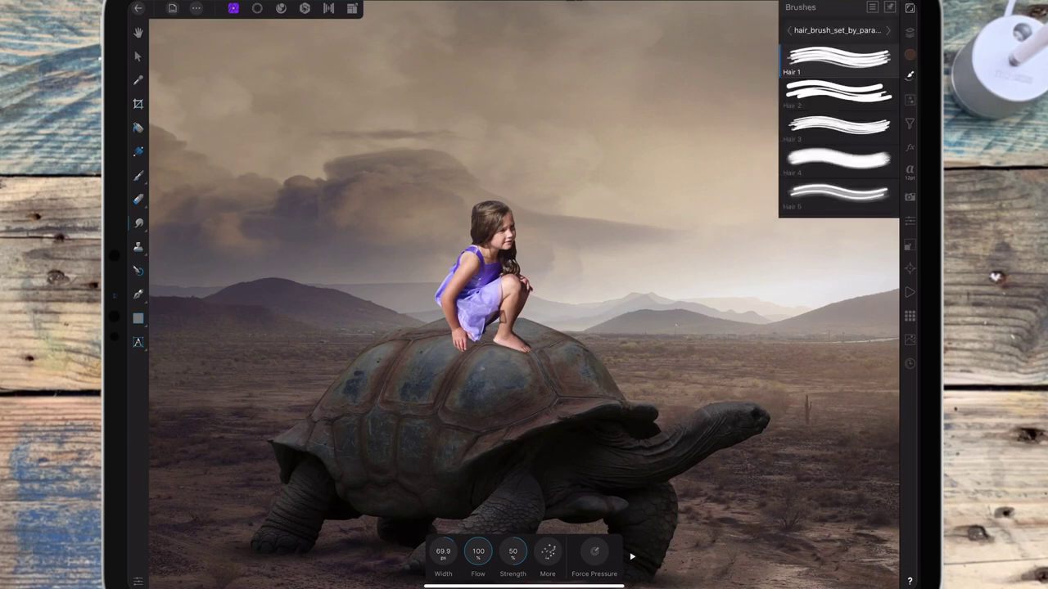
left_click(836, 58)
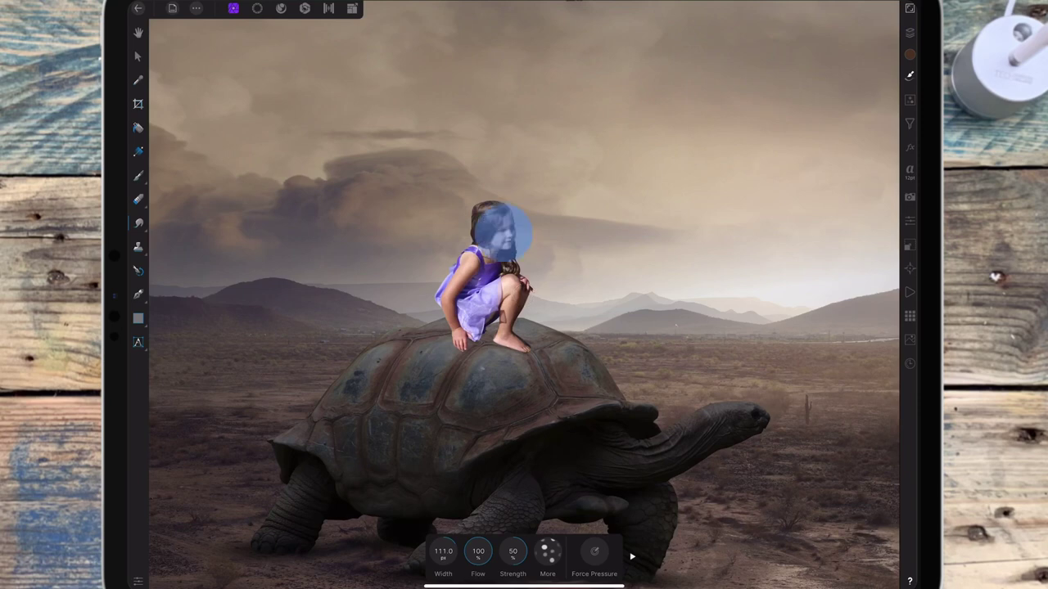
scroll(500, 230, "up", 5)
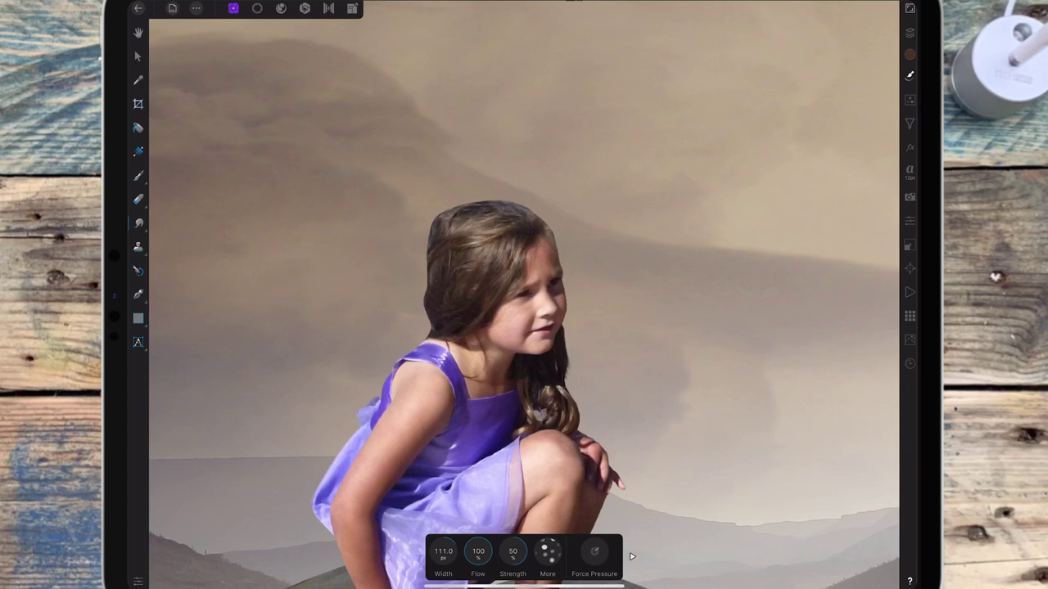
scroll(637, 290, "up", 3)
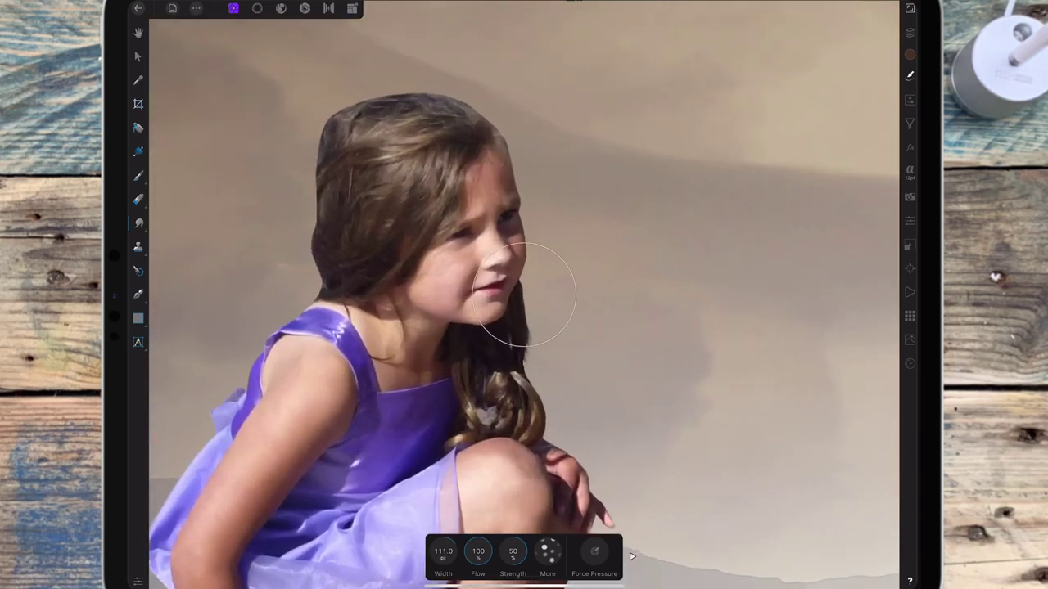
left_click_drag(443, 552, 430, 553)
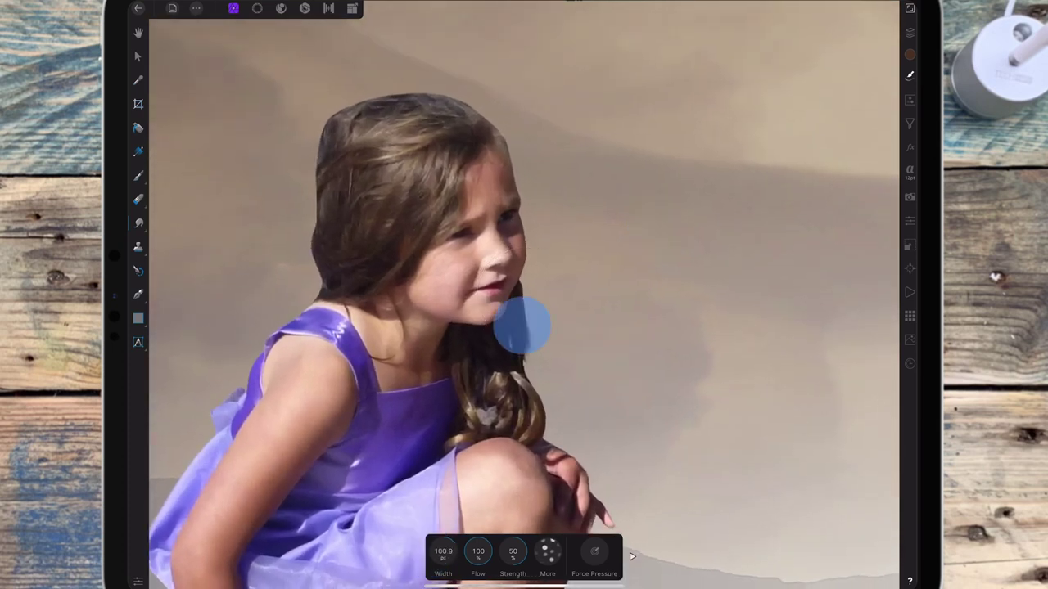
- Smudge thin wispy strands out below the chin at about 32 px width
mouse_move(519, 328)
left_mouse_down()
mouse_move(564, 387)
mouse_move(540, 393)
left_mouse_up()
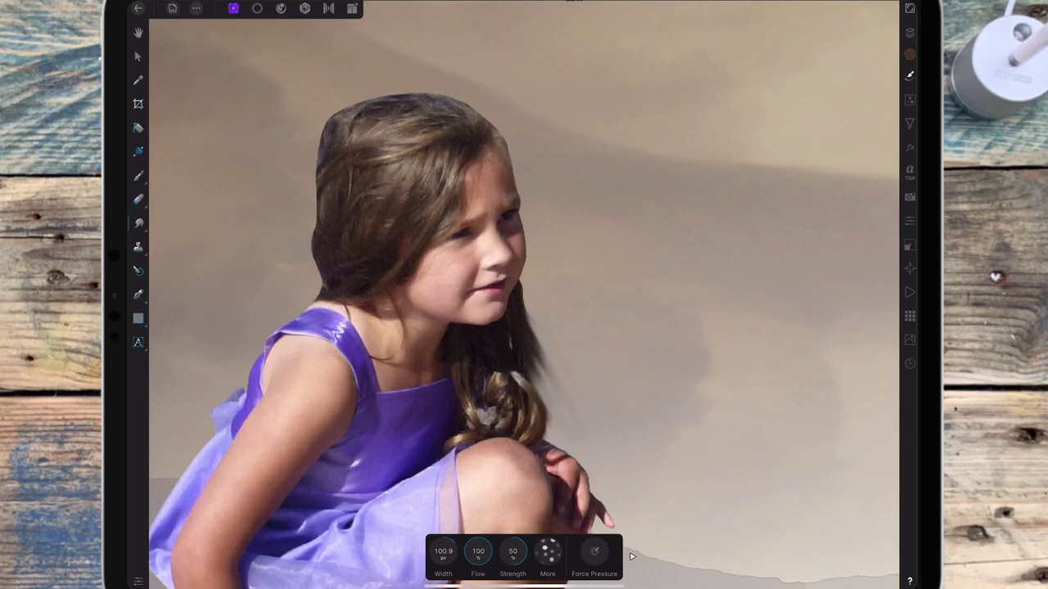
left_click_drag(443, 553, 311, 550)
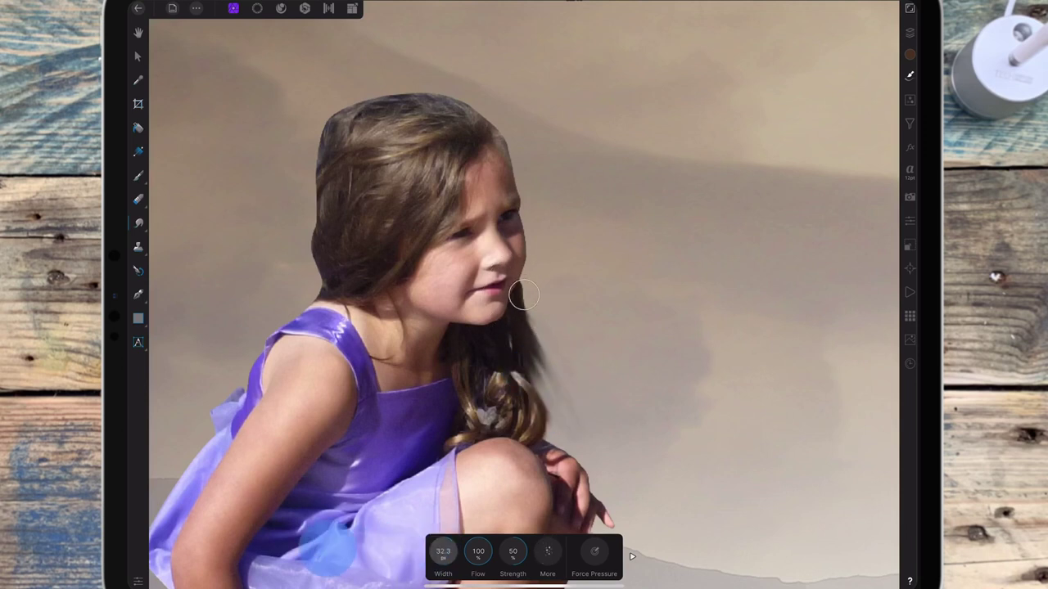
left_click_drag(537, 305, 571, 353)
left_click_drag(525, 312, 570, 371)
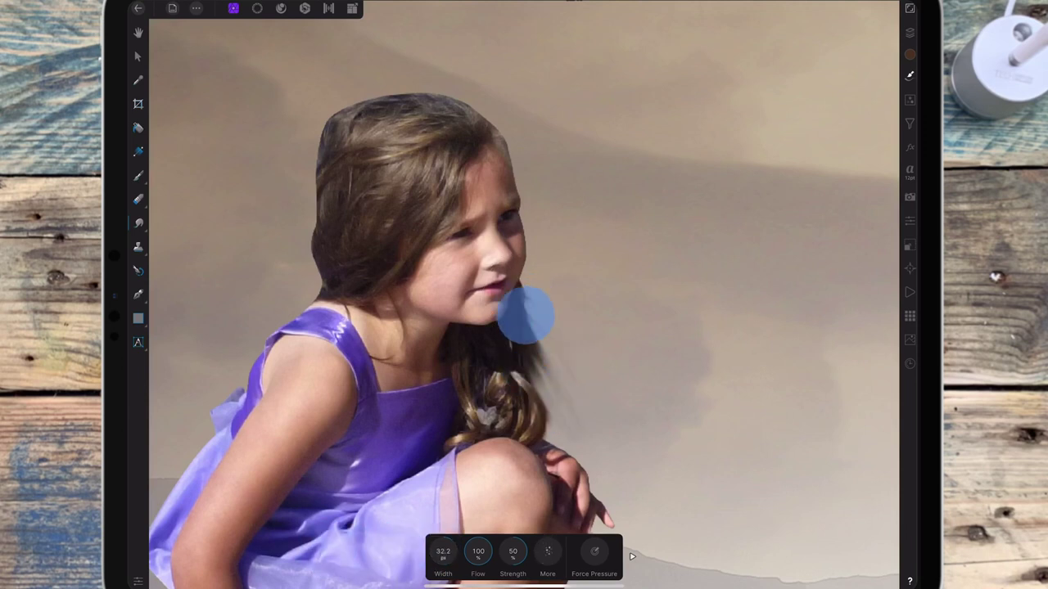
mouse_move(512, 355)
left_mouse_down()
mouse_move(564, 434)
mouse_move(549, 434)
left_mouse_up()
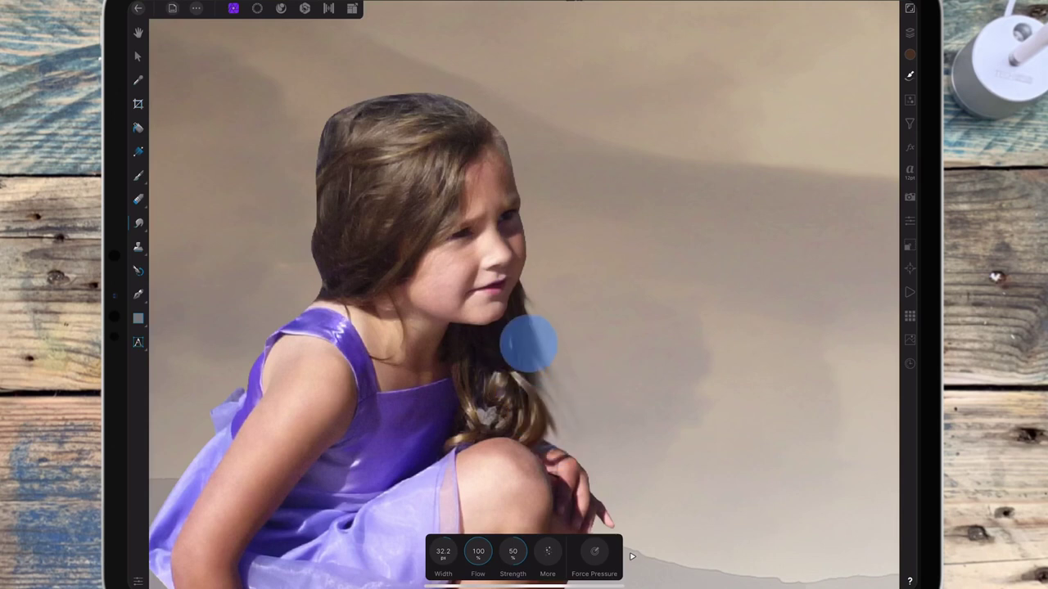
left_click_drag(529, 344, 547, 409)
left_click(909, 32)
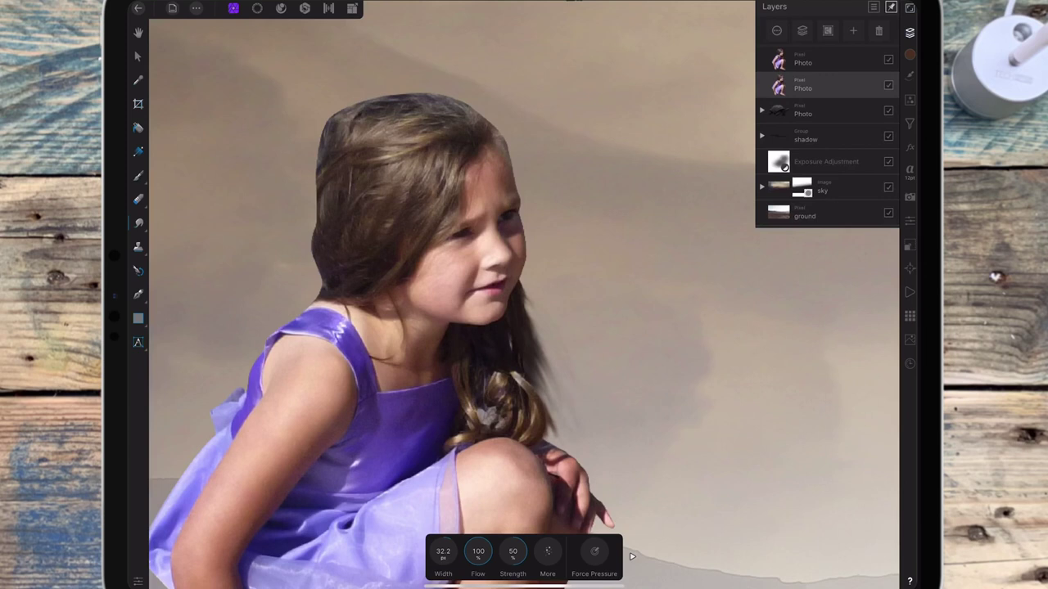
- Hide the top girl copy and smudge stray strands from the head top down the left hair edge
left_click(888, 59)
left_click(863, 85)
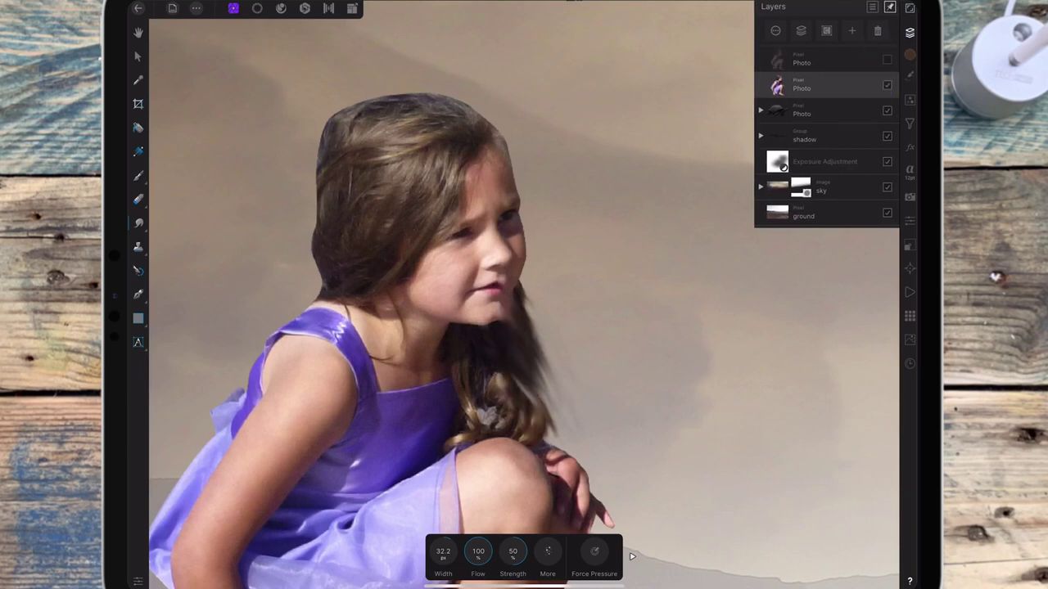
left_click(909, 32)
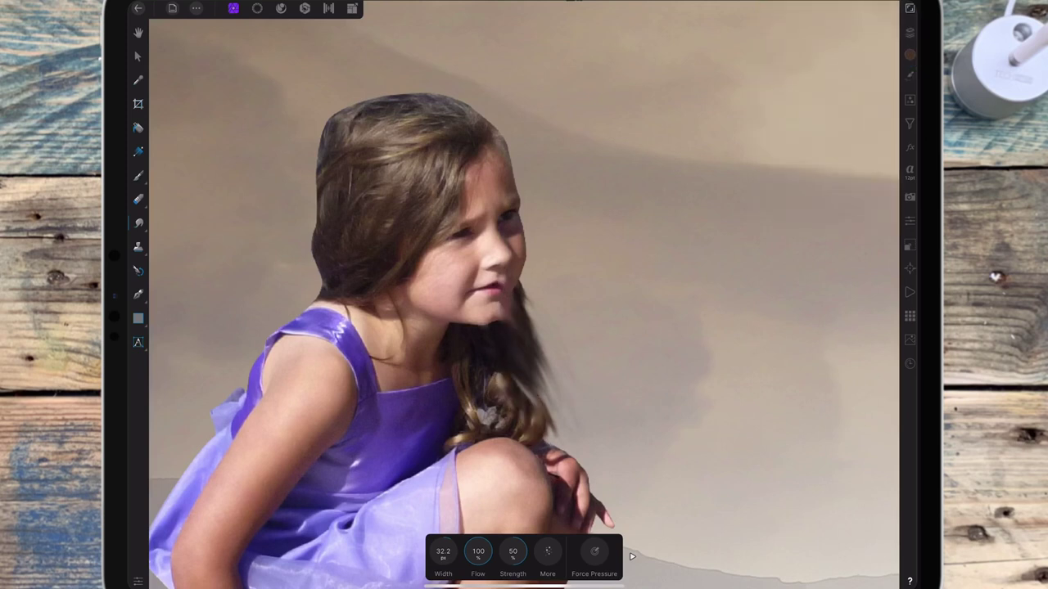
mouse_move(517, 385)
left_mouse_down()
mouse_move(554, 421)
mouse_move(537, 382)
left_mouse_up()
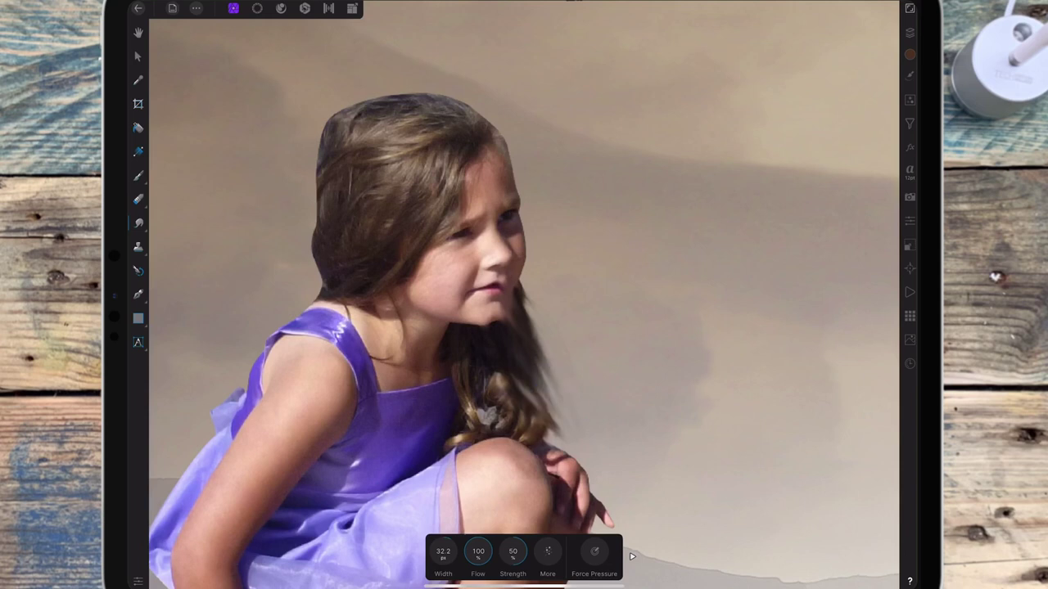
left_click_drag(399, 124, 314, 194)
left_click(291, 221)
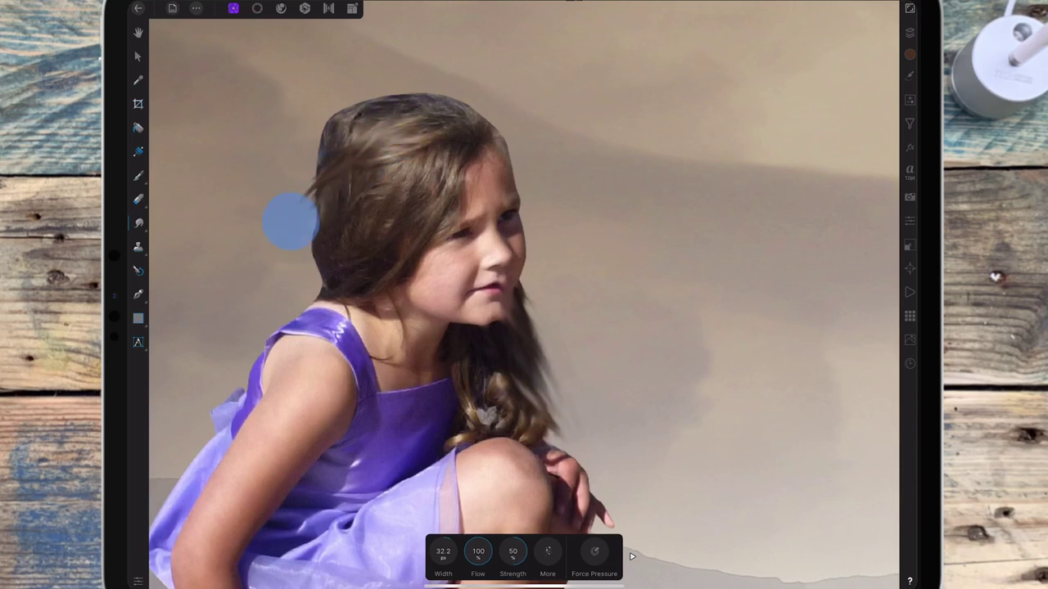
mouse_move(344, 128)
left_mouse_down()
mouse_move(308, 200)
mouse_move(271, 320)
left_mouse_up()
- Enlarge the smudge brush to about 43 px and smudge the left and top hair edges outward
left_click(302, 194)
left_click_drag(320, 196, 286, 297)
left_click(304, 170)
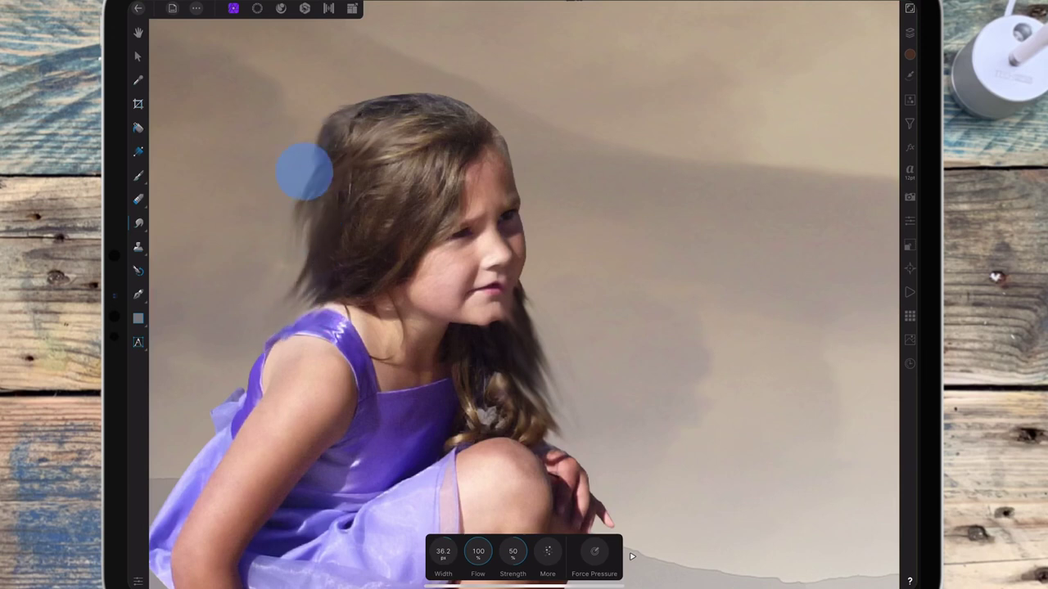
left_click_drag(443, 551, 459, 551)
left_click(302, 160)
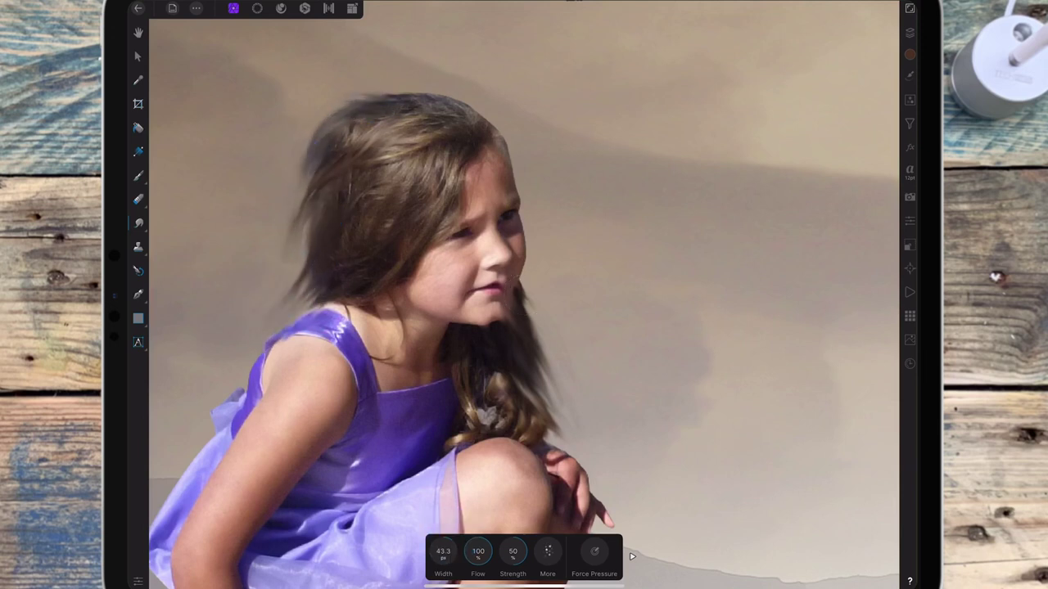
left_click_drag(491, 99, 429, 93)
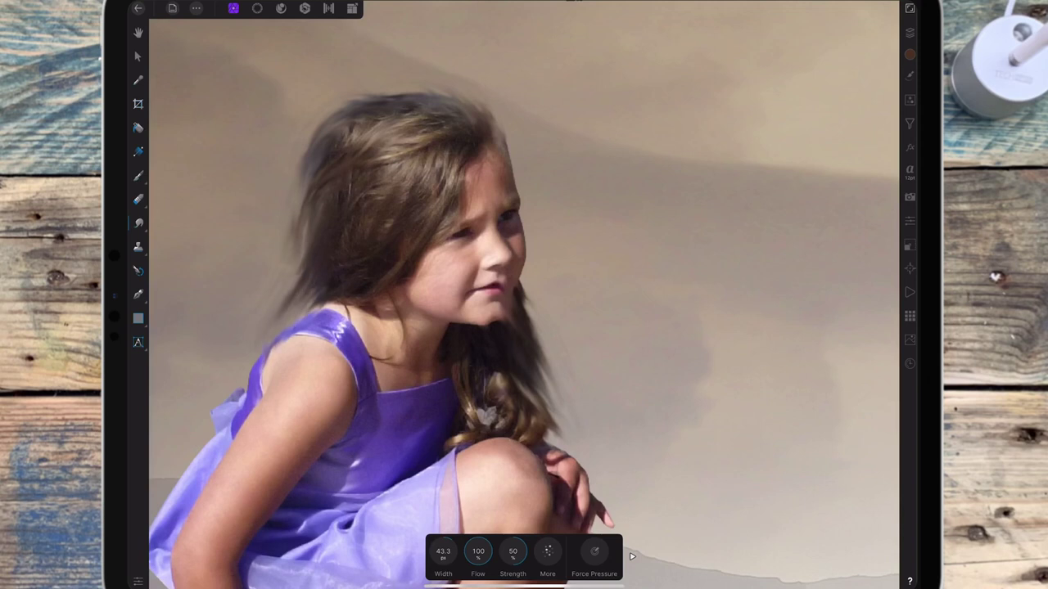
- Smudge the right-side hair strands outward and downward with a smaller brush, plus short left-edge strokes
left_click_drag(565, 442, 536, 384)
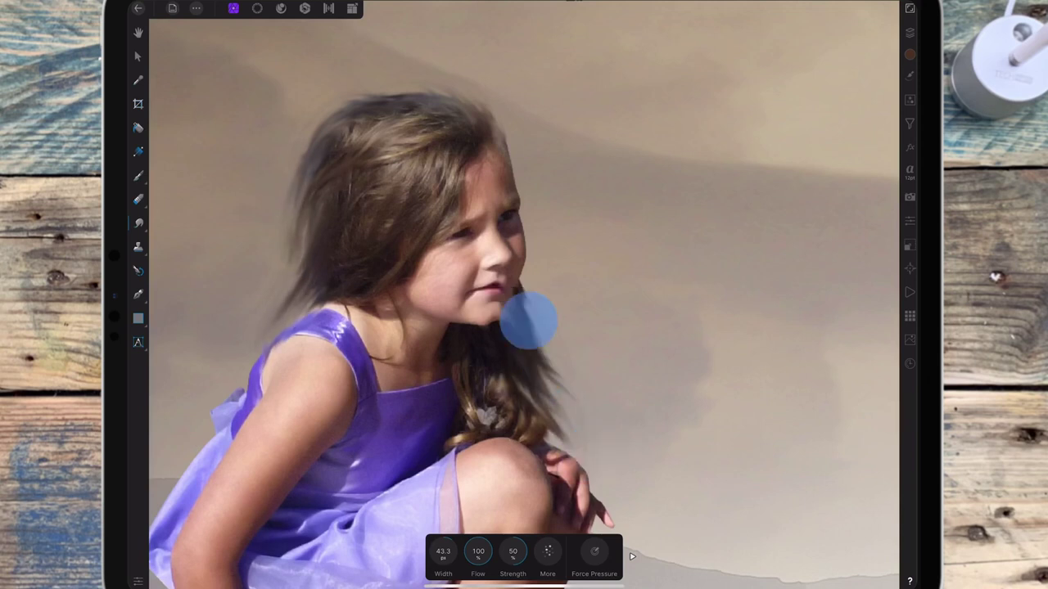
left_click_drag(529, 319, 573, 434)
left_click_drag(529, 278, 585, 439)
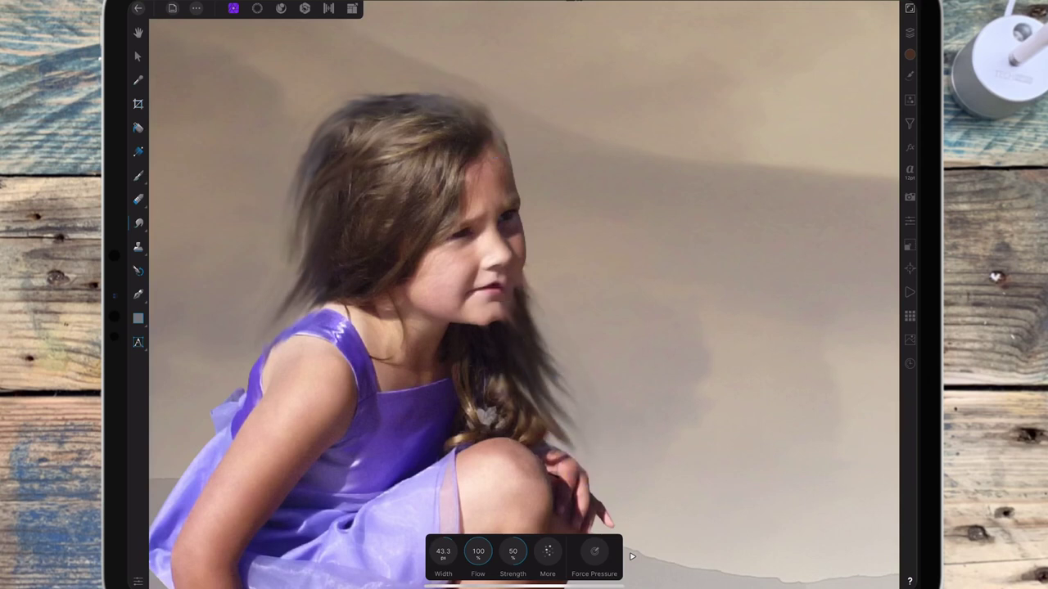
left_click_drag(443, 551, 426, 551)
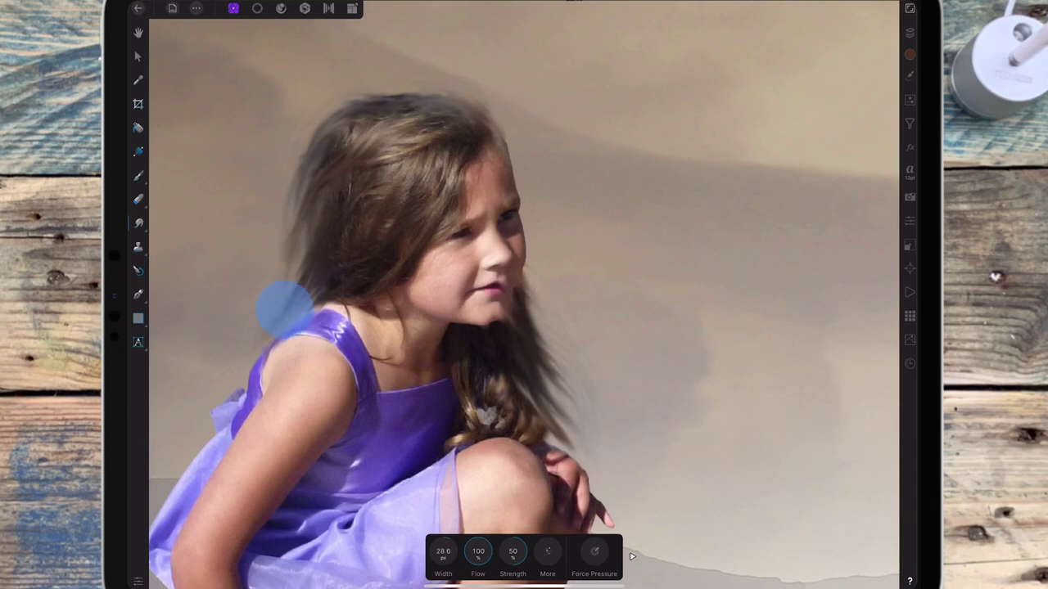
left_click_drag(537, 385, 594, 500)
left_click_drag(528, 307, 565, 369)
mouse_move(318, 145)
left_mouse_down()
mouse_move(325, 157)
mouse_move(330, 145)
left_mouse_up()
left_click_drag(326, 197, 326, 215)
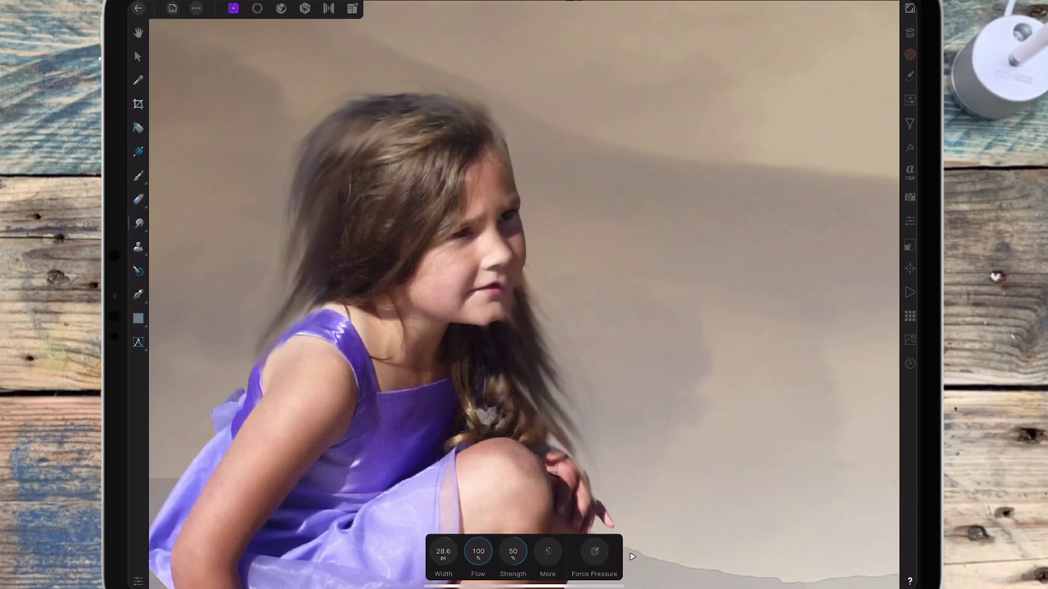
- On the top Photo layer, smudge the top of the hair to the left
left_click(909, 31)
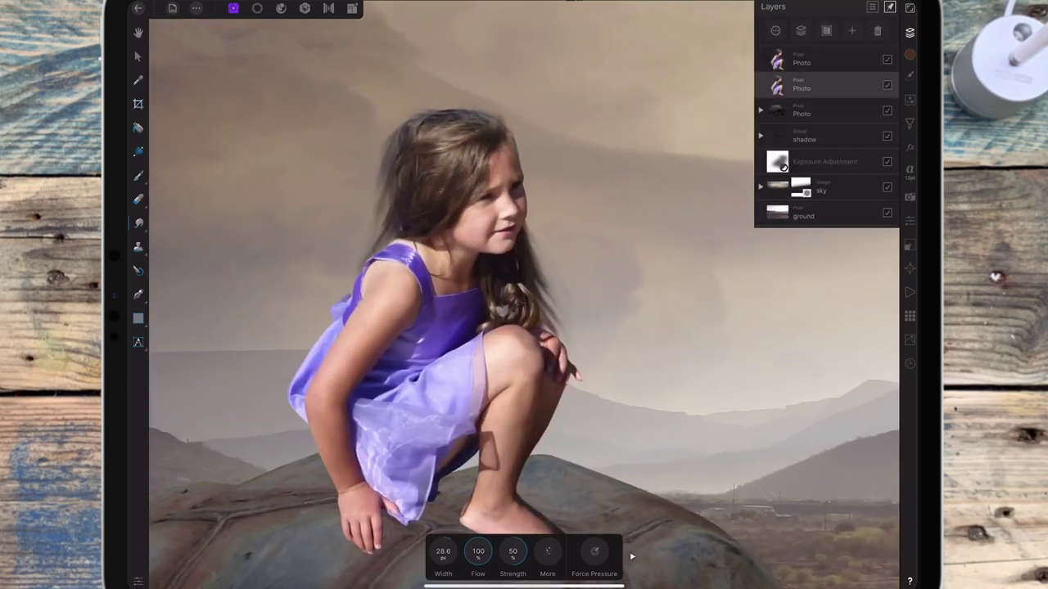
left_click(819, 59)
scroll(377, 196, "up", 5)
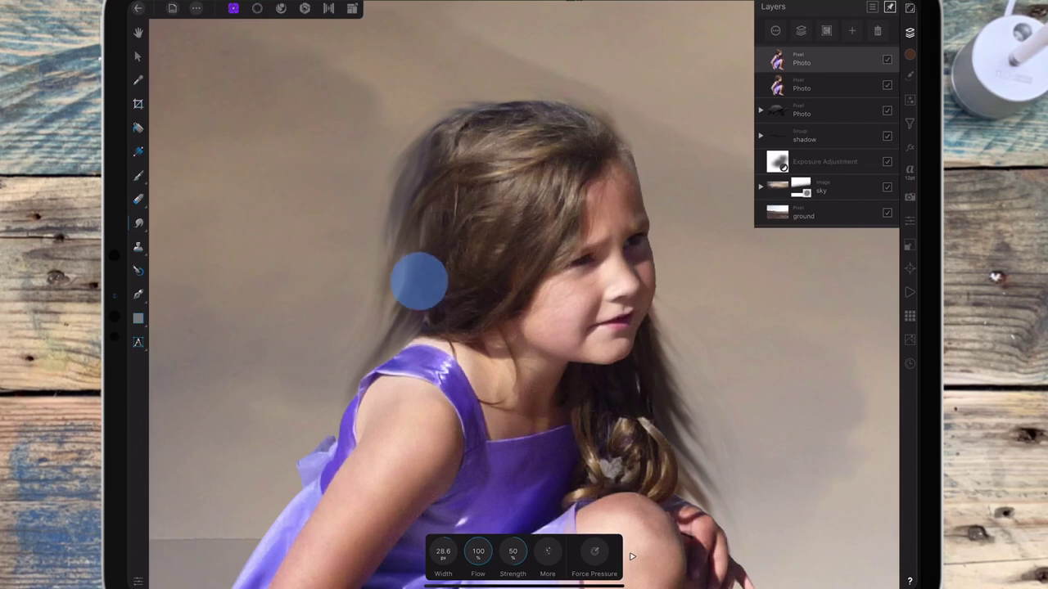
left_click_drag(512, 163, 453, 146)
left_click(479, 224)
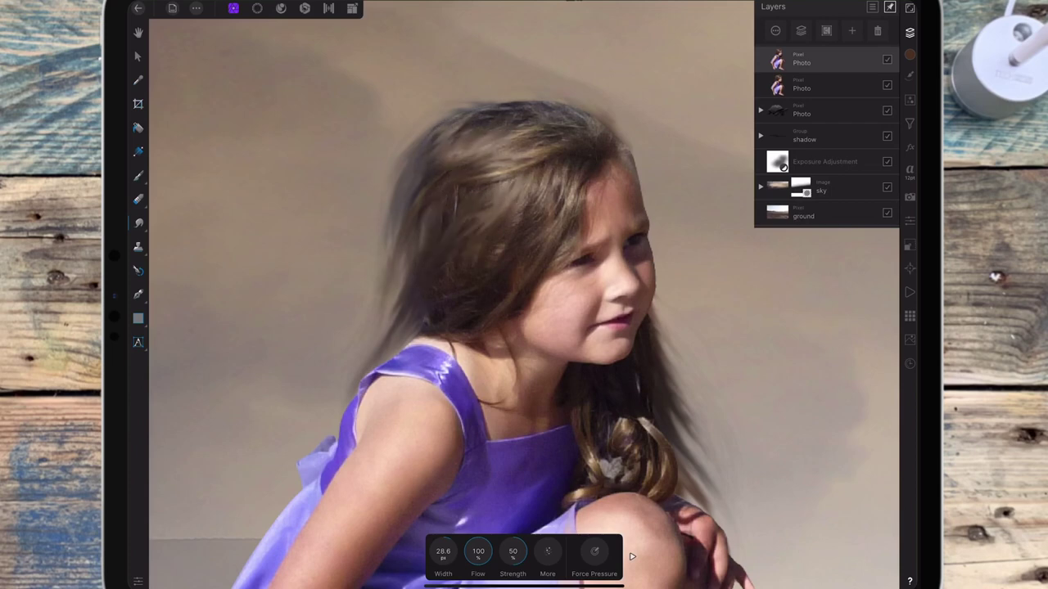
left_click(548, 180)
left_click(480, 298)
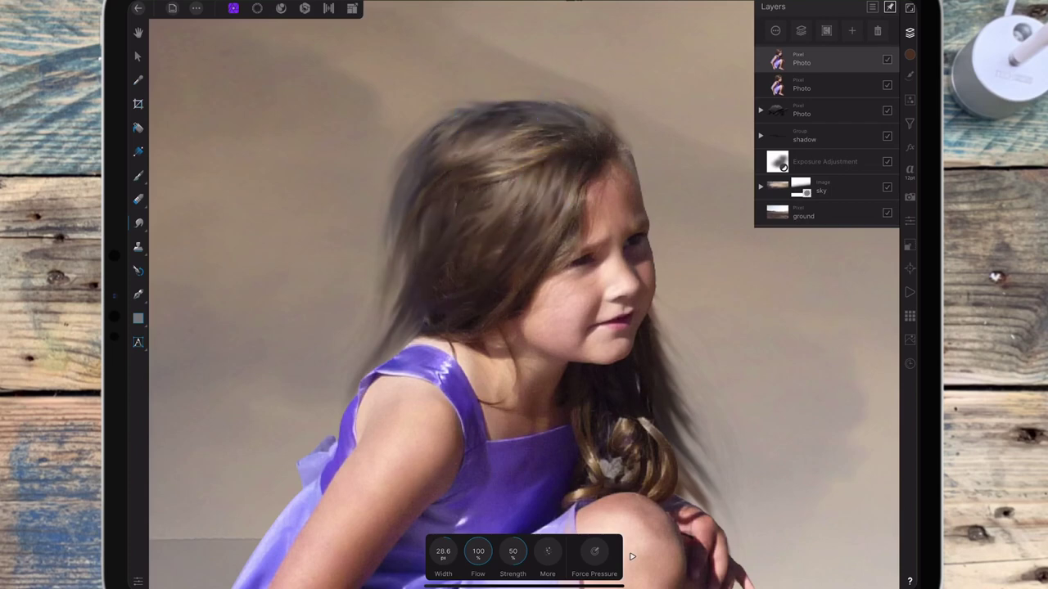
scroll(524, 295, "down", 5)
scroll(524, 294, "up", 5)
- Dab-smudge along the hair, then undo the last bad stroke
left_click(467, 214)
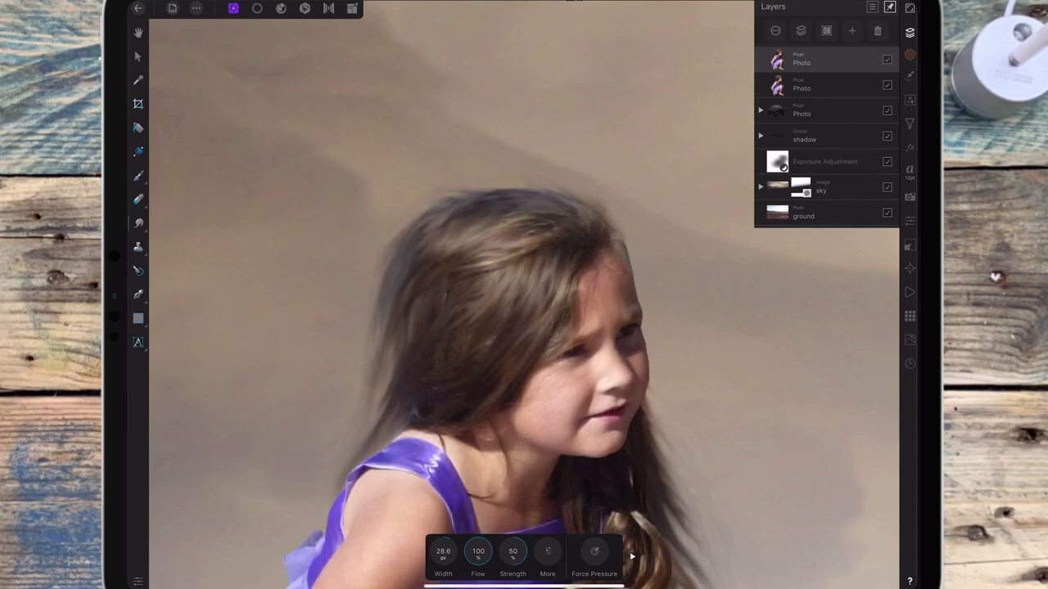
left_click(524, 211)
scroll(524, 328, "down", 3)
left_click(513, 321)
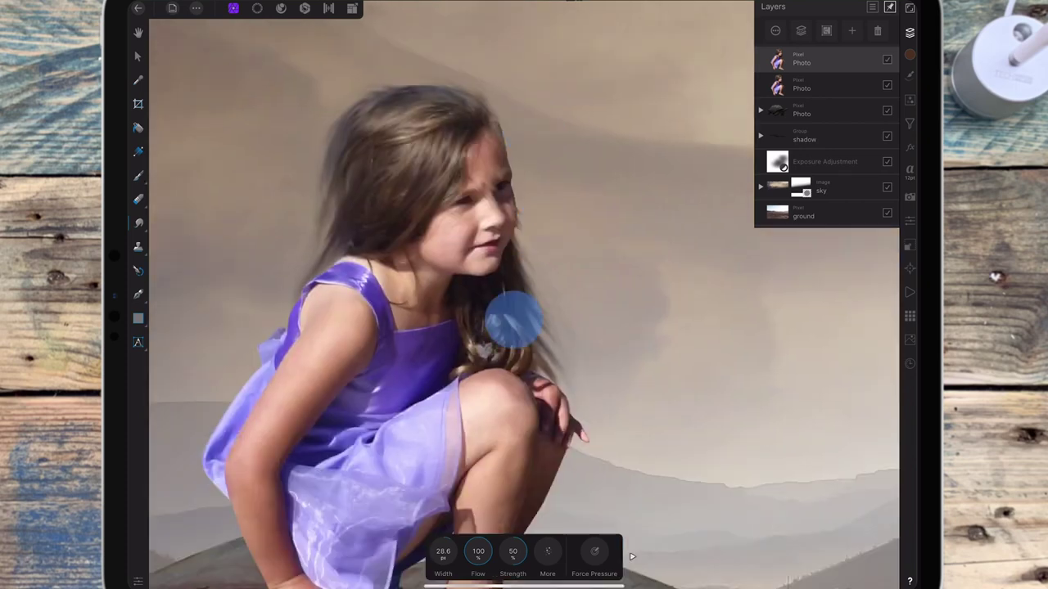
left_click(474, 335)
left_click(525, 341)
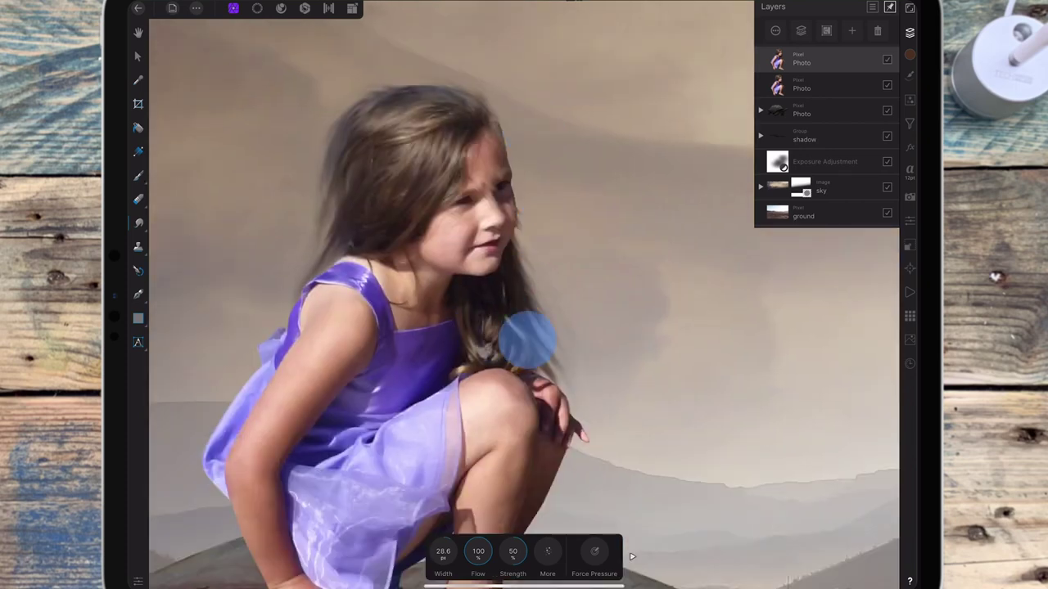
left_click(507, 287)
left_click(511, 264)
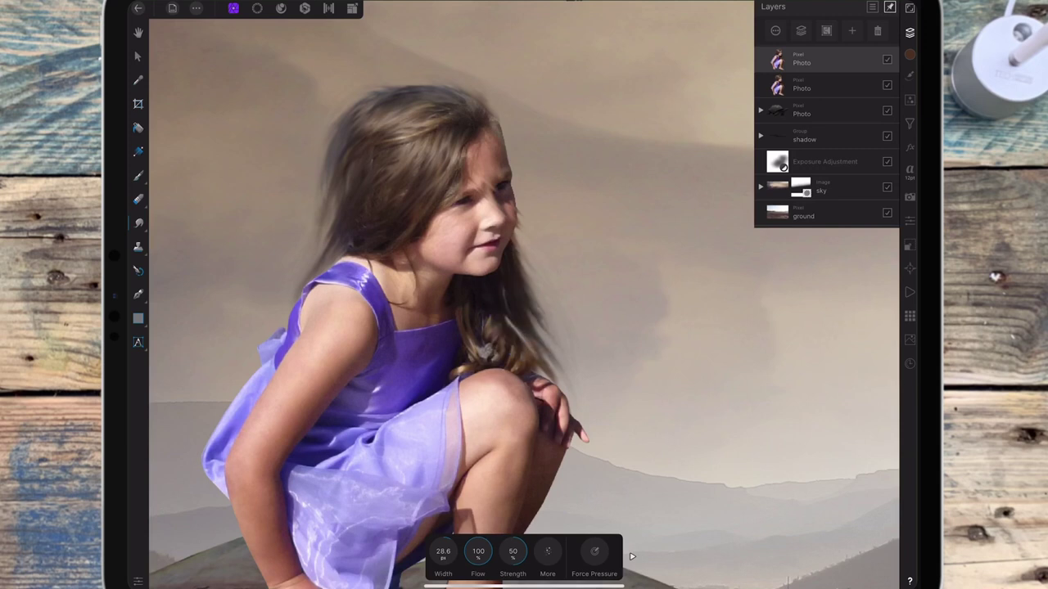
key("ctrl+z")
key("ctrl+z")
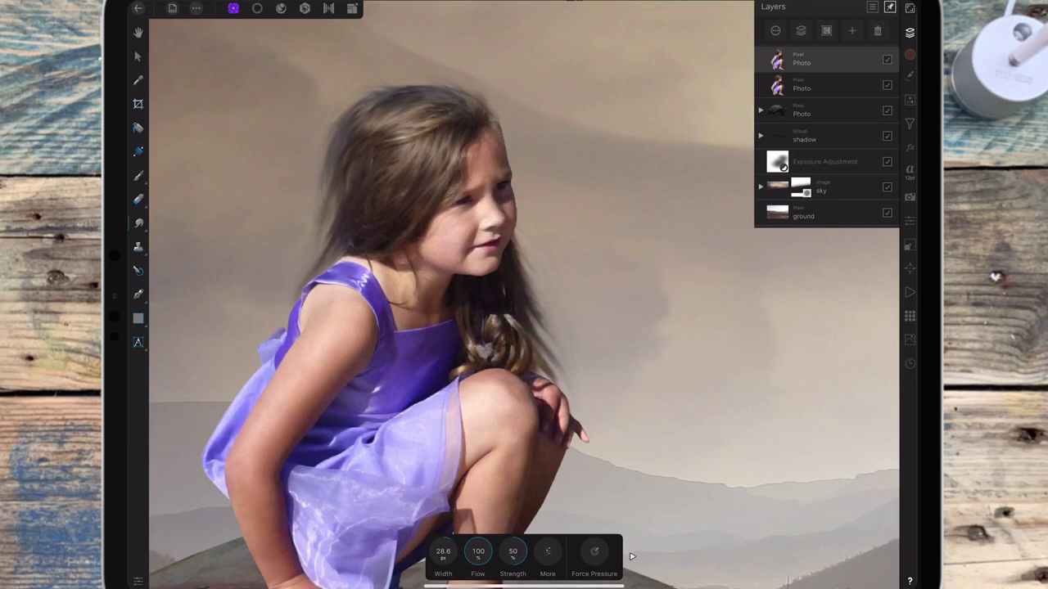
- At 16.8 px, smudge hair toward the knee, lower right, and beside the chin on the second layer
scroll(590, 251, "up", 3)
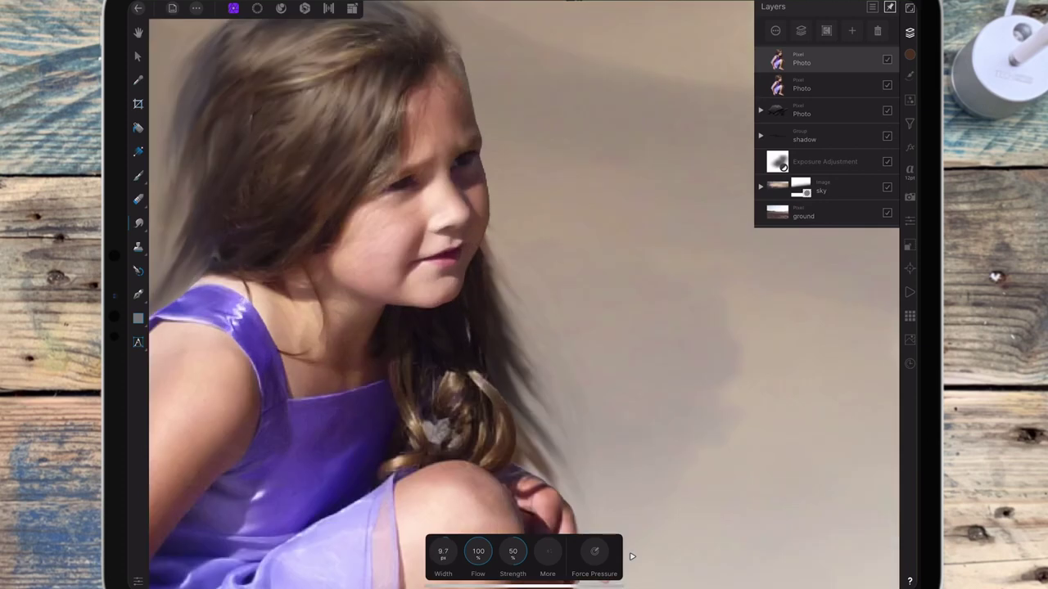
left_click_drag(465, 361, 406, 409)
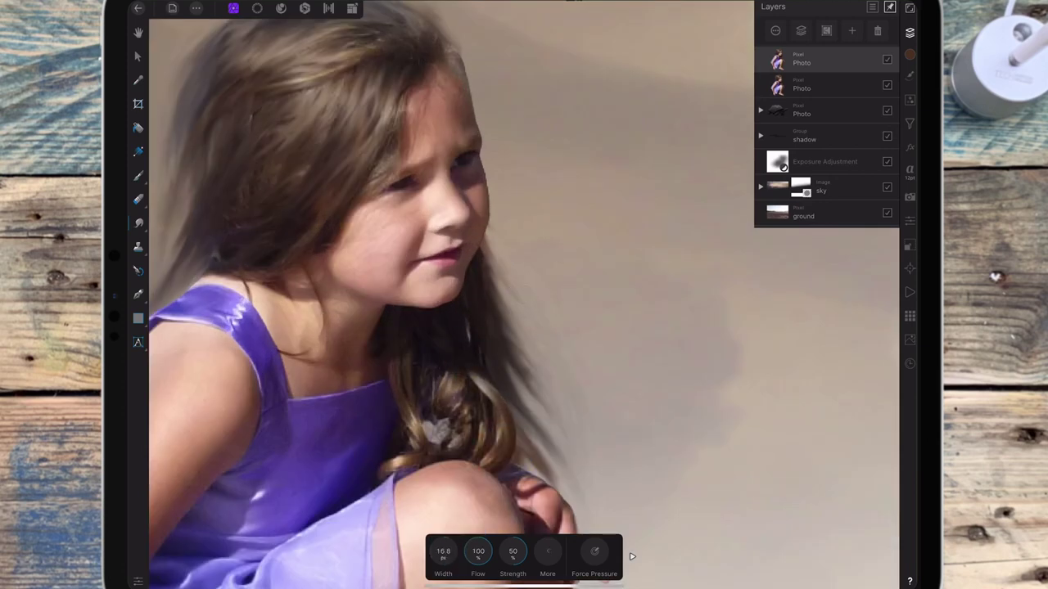
left_click_drag(478, 334, 511, 454)
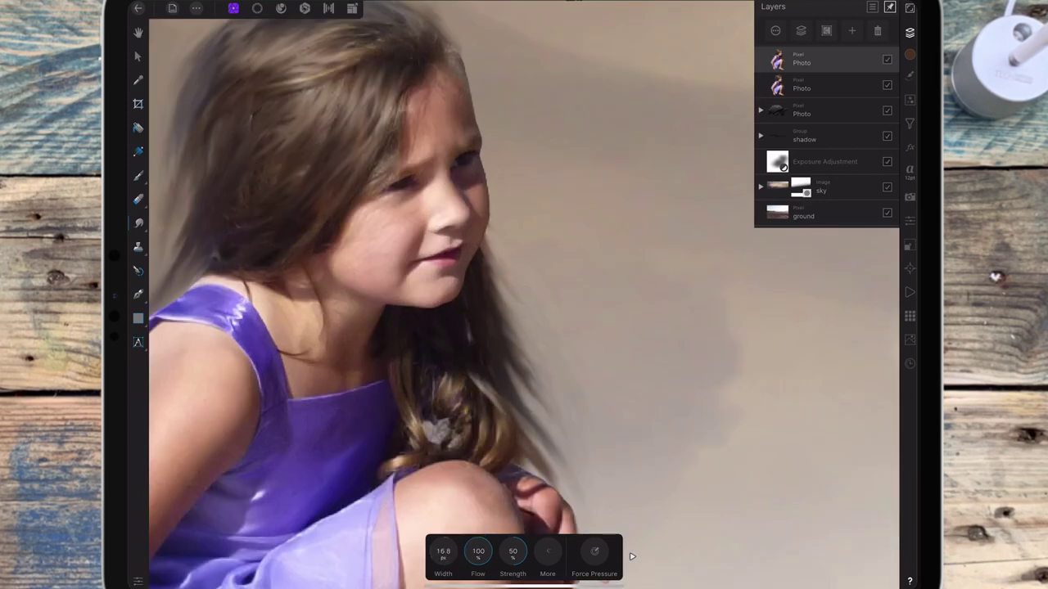
scroll(458, 246, "up", 1)
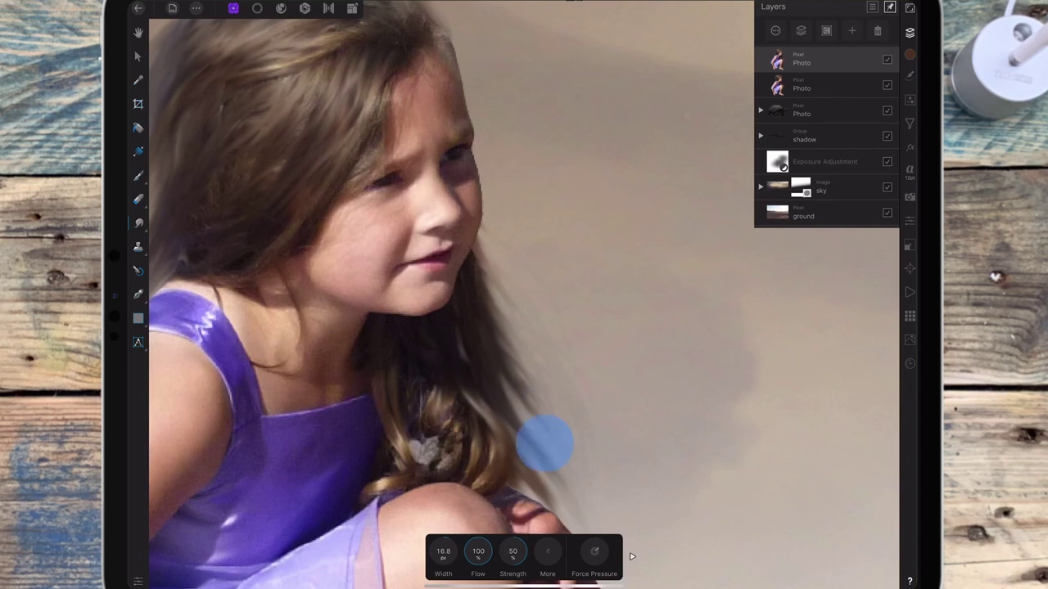
left_click_drag(545, 445, 557, 458)
left_click(811, 86)
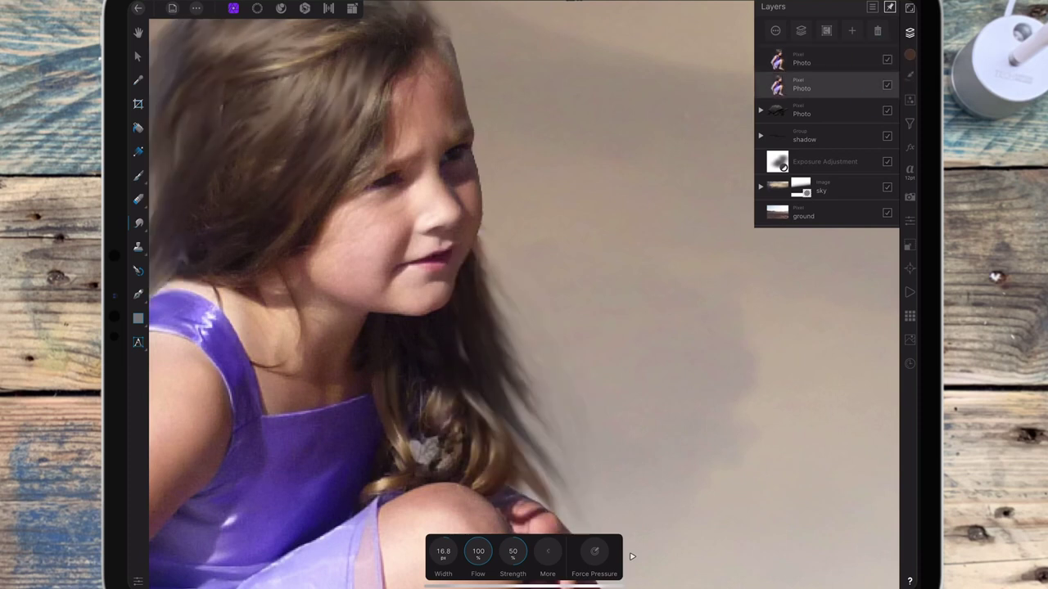
left_click_drag(469, 238, 473, 270)
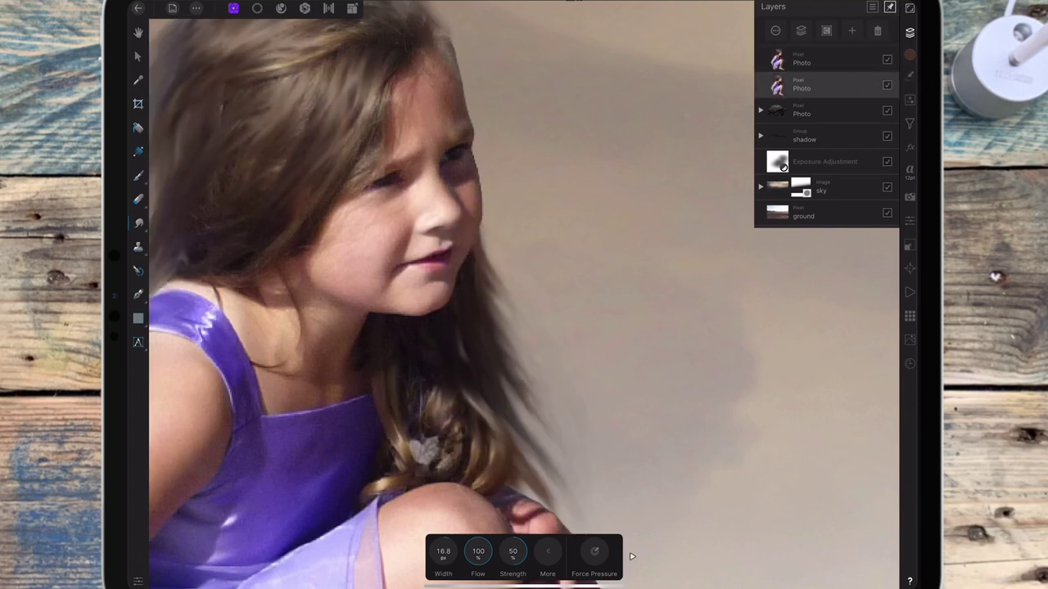
left_click(811, 60)
scroll(577, 238, "down", 5)
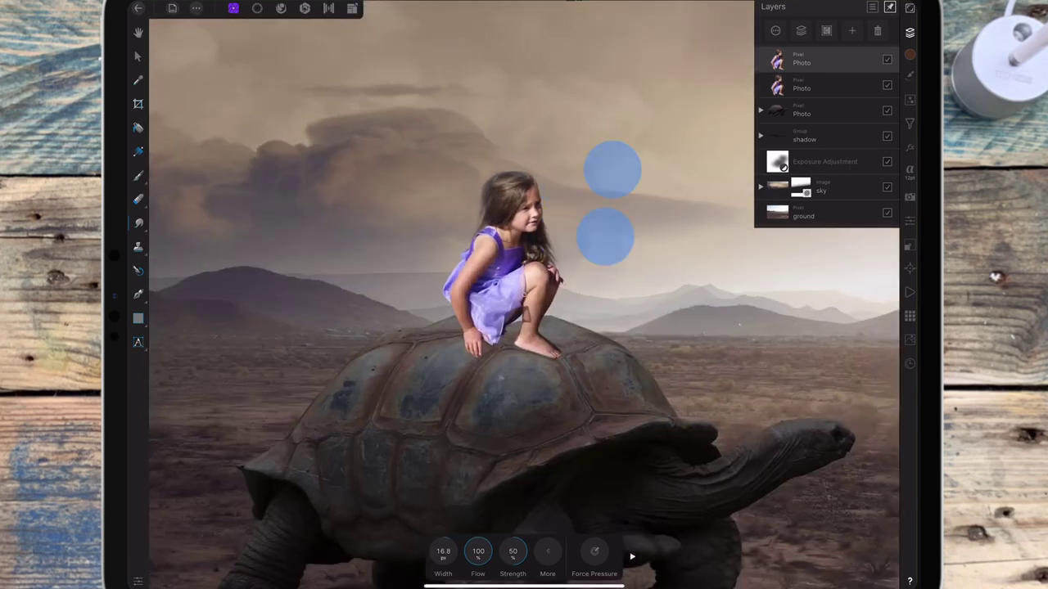
scroll(576, 238, "up", 5)
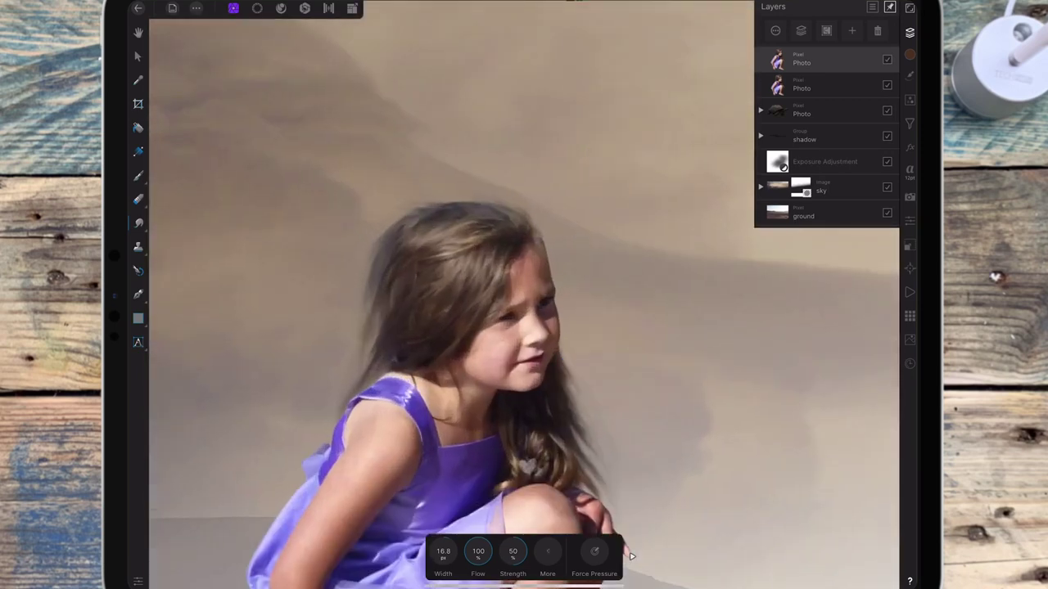
key("Tab")
- Smooth the left hair edge with a fully soft-edged retouching brush
left_click(139, 199)
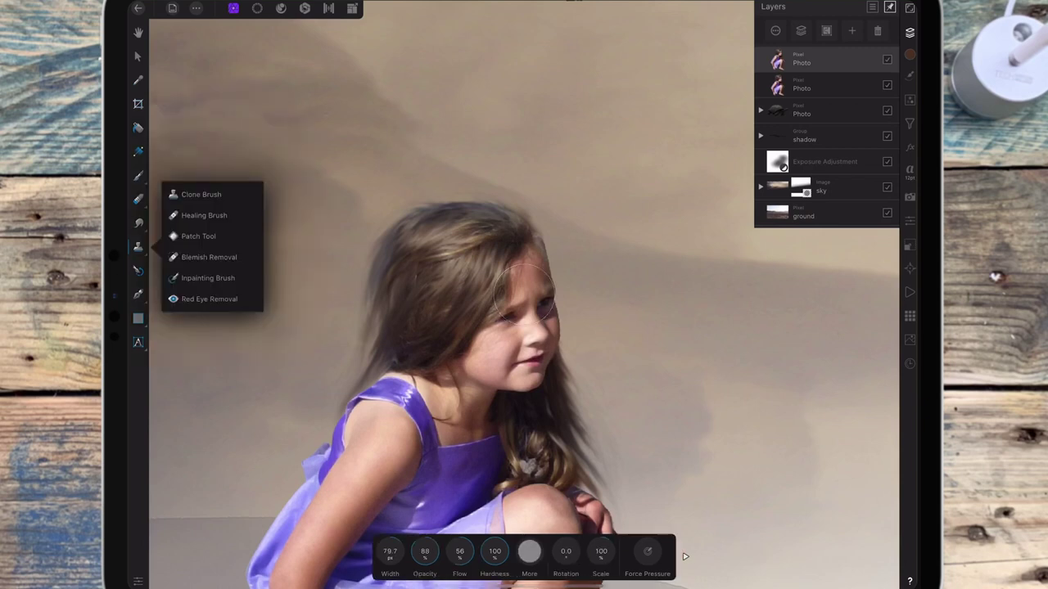
scroll(461, 284, "up", 5)
left_click_drag(495, 551, 458, 551)
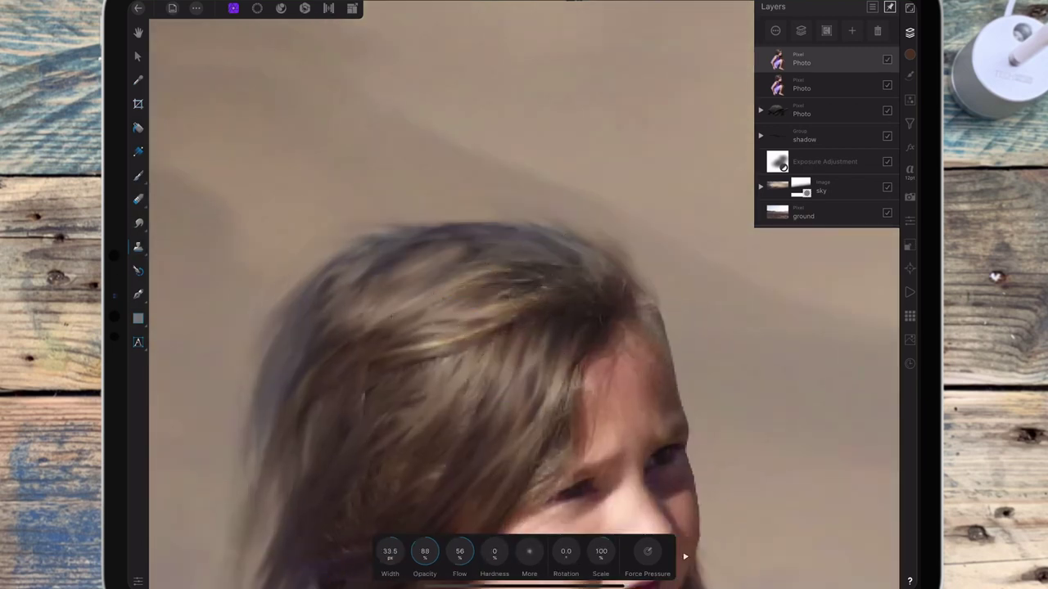
left_click(324, 286)
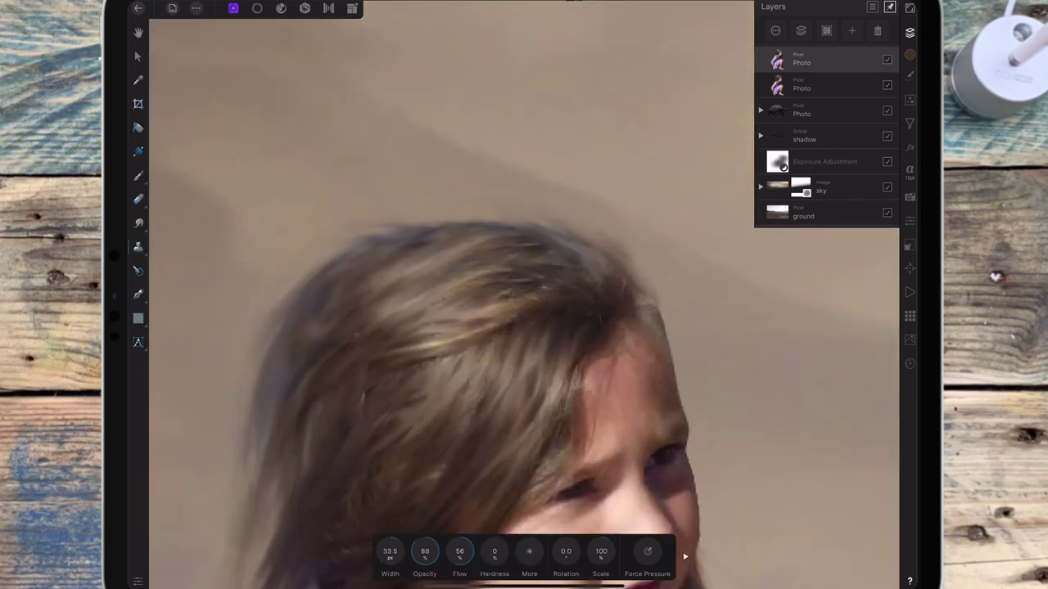
left_click_drag(298, 327, 278, 434)
left_click(538, 234)
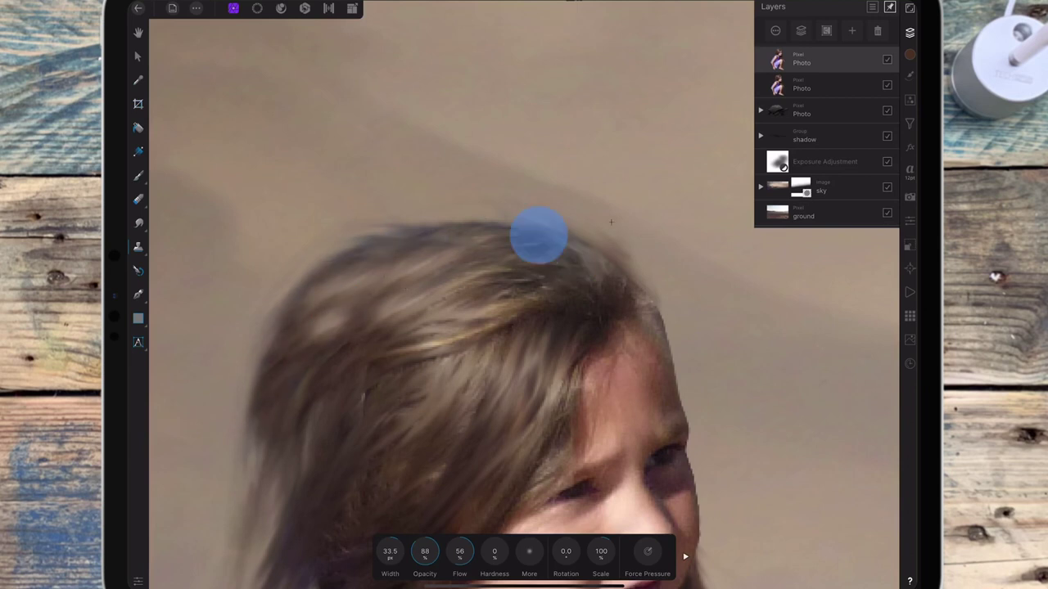
- Return to smudging and dab-smudge the left hair edge outward
left_click(139, 222)
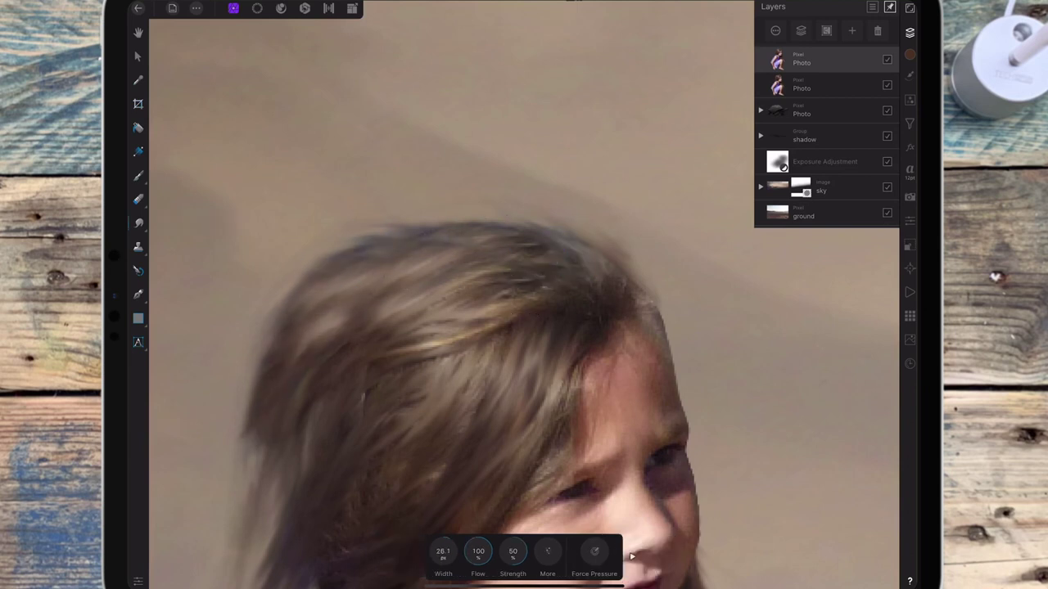
left_click(281, 382)
left_click(283, 402)
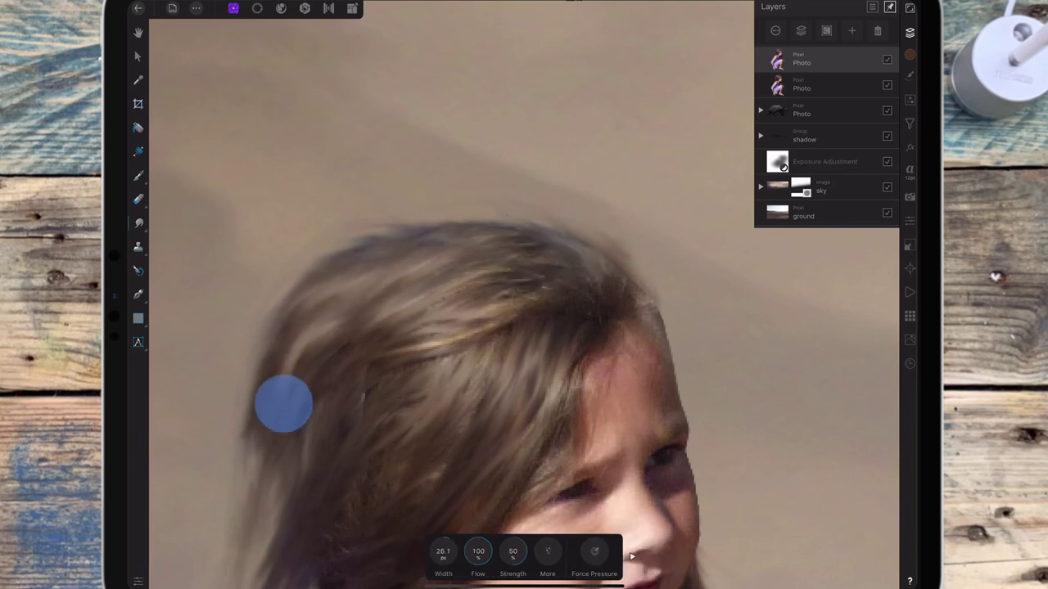
left_click(363, 400)
scroll(524, 328, "down", 5)
mouse_move(370, 237)
left_mouse_down()
mouse_move(366, 315)
mouse_move(368, 279)
left_mouse_up()
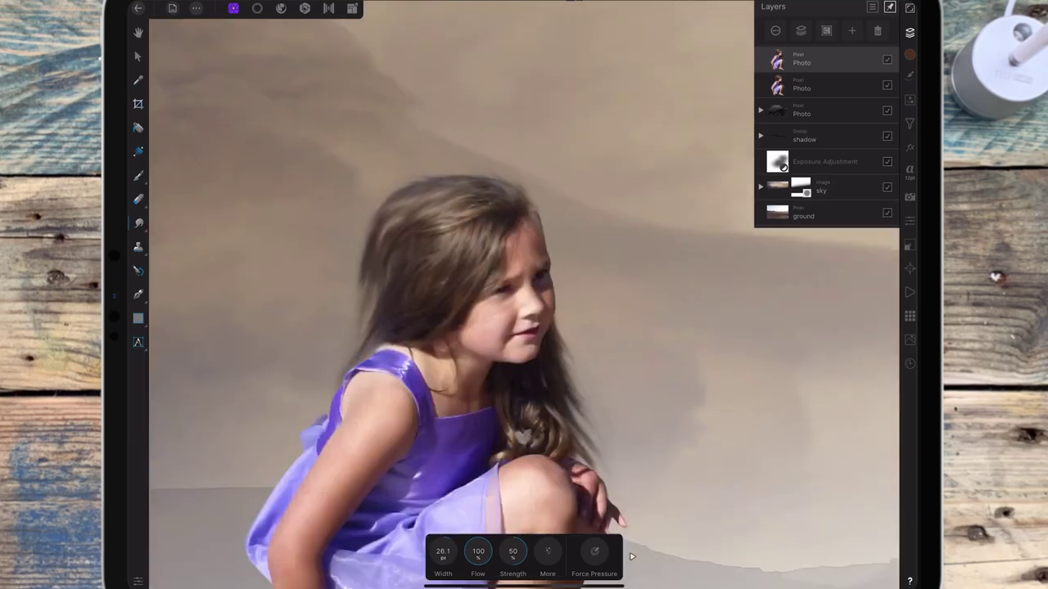
left_click_drag(363, 354, 374, 306)
scroll(524, 327, "down", 5)
scroll(469, 179, "up", 6)
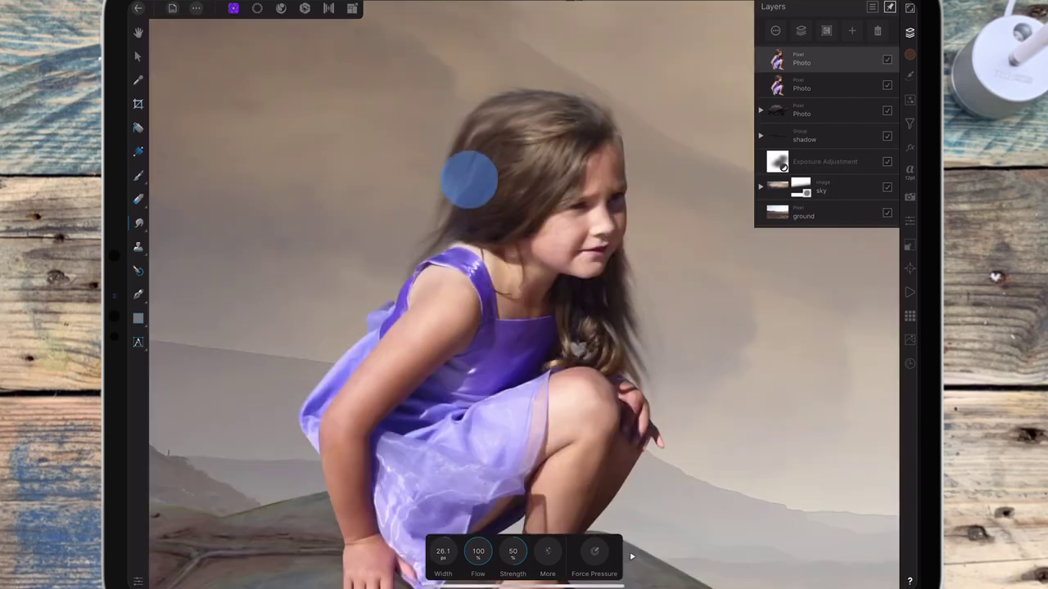
- Pull the left hair edge further out, smear near the hair clip, and blend the hair top into the sky
mouse_move(469, 178)
left_mouse_down()
mouse_move(442, 225)
mouse_move(457, 218)
left_mouse_up()
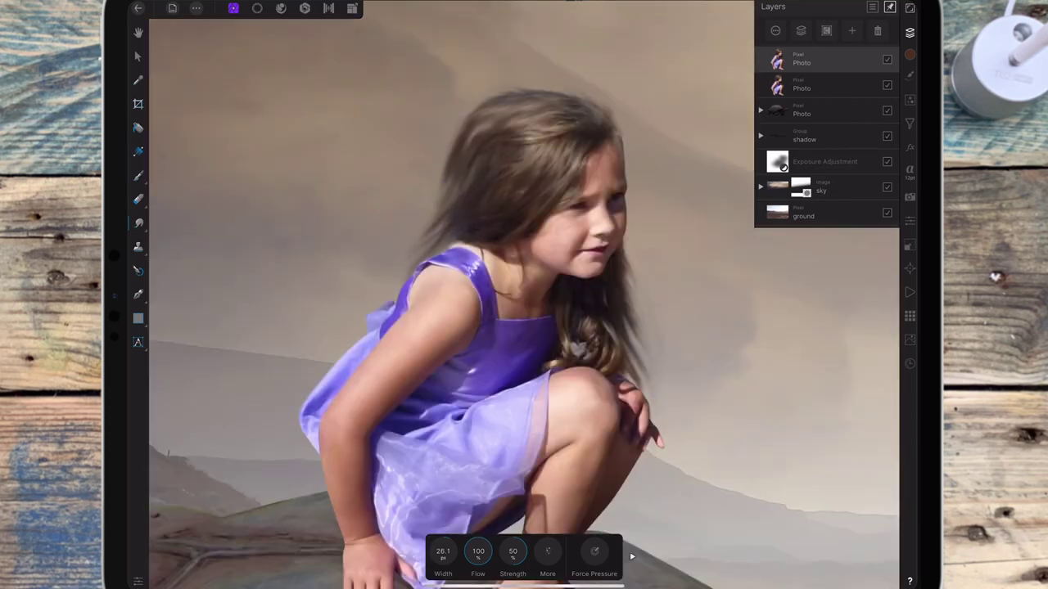
scroll(524, 327, "down", 5)
scroll(543, 266, "up", 5)
left_click_drag(433, 246, 459, 268)
mouse_move(424, 300)
left_mouse_down()
mouse_move(439, 259)
mouse_move(473, 290)
mouse_move(436, 309)
left_mouse_up()
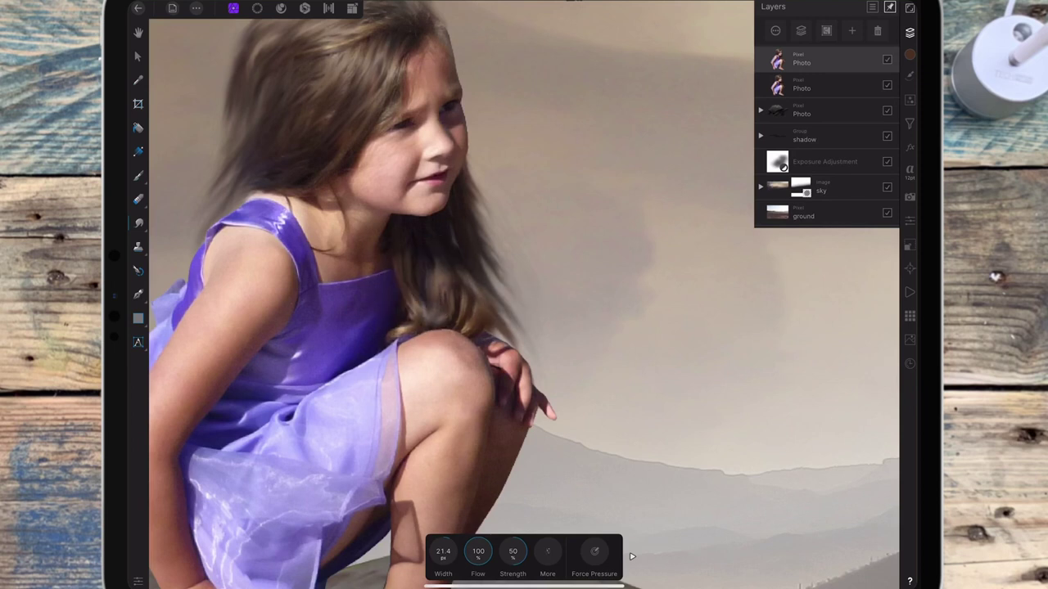
scroll(529, 208, "up", 3)
scroll(529, 208, "down", 3)
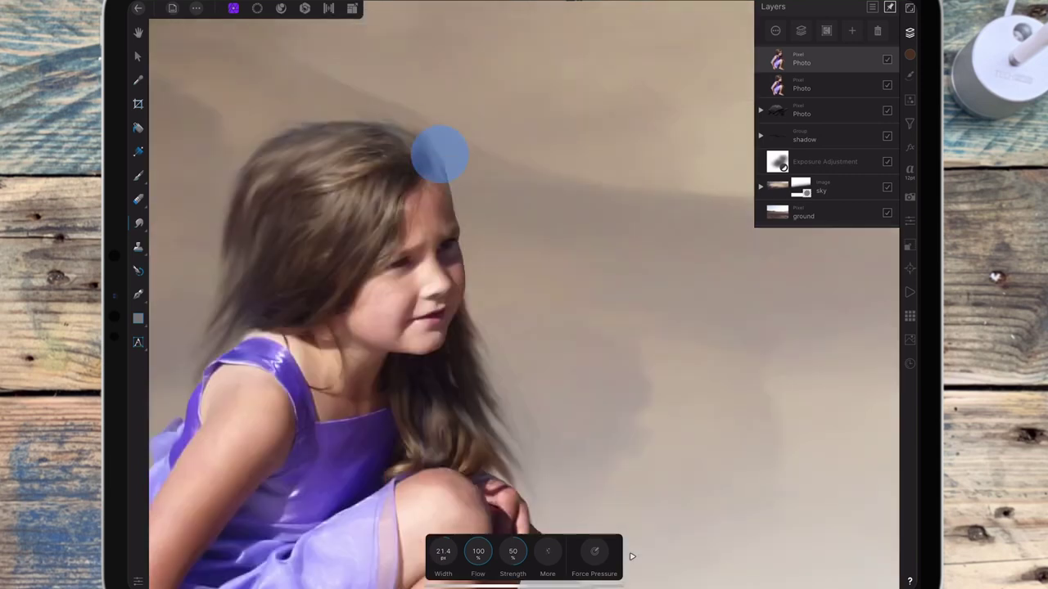
left_click_drag(440, 155, 344, 112)
scroll(535, 243, "up", 3)
scroll(535, 243, "down", 5)
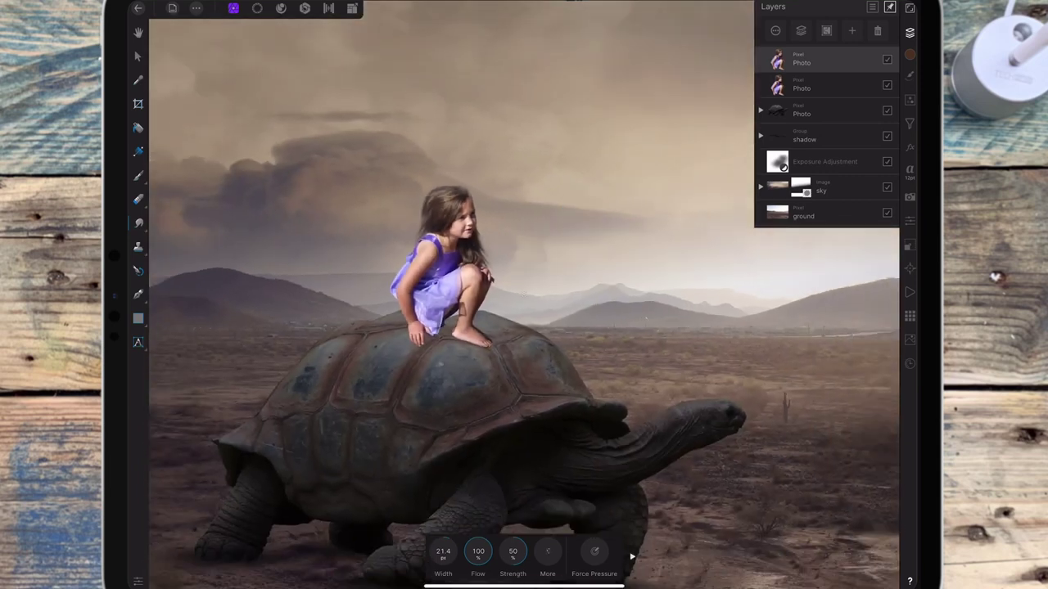
scroll(591, 226, "down", 2)
- Group the two girl Photo layers and nest an Exposure adjustment at -1.26 inside the group
left_click_drag(803, 88, 802, 62)
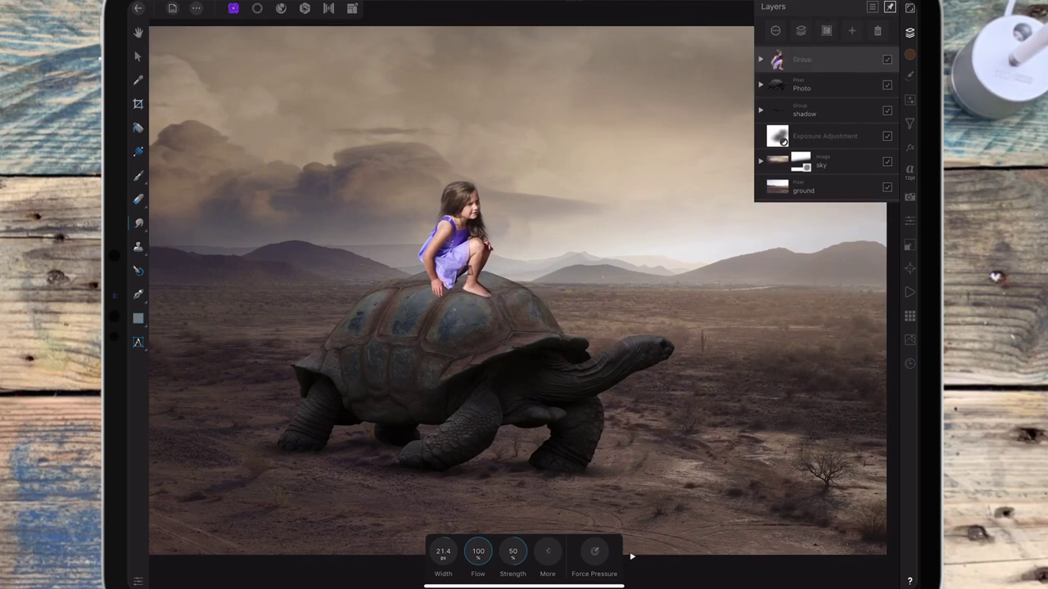
left_click(909, 100)
scroll(838, 327, "down", 3)
left_click(838, 374)
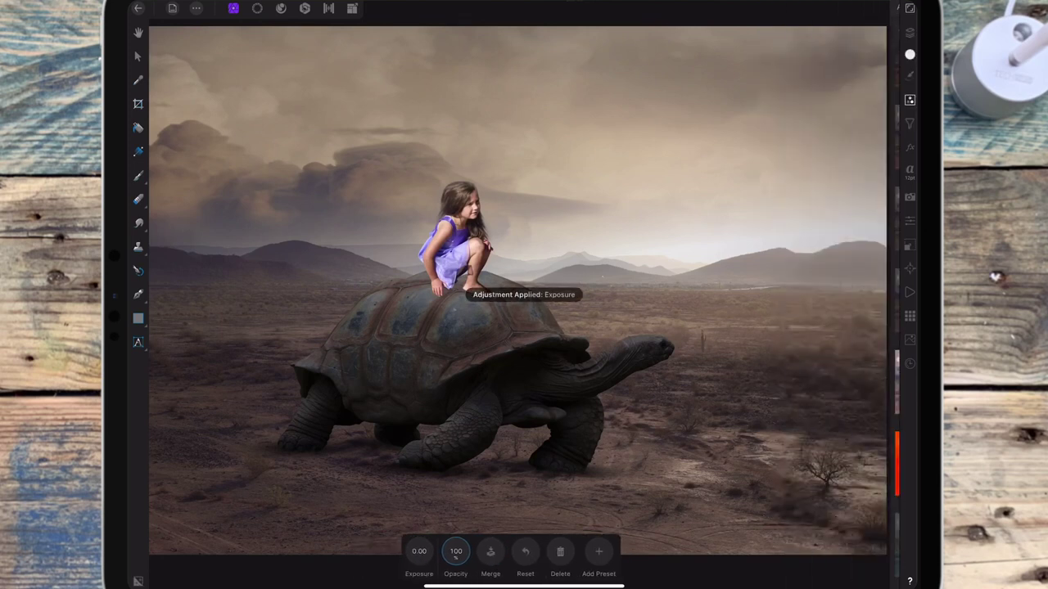
left_click_drag(861, 61, 861, 85)
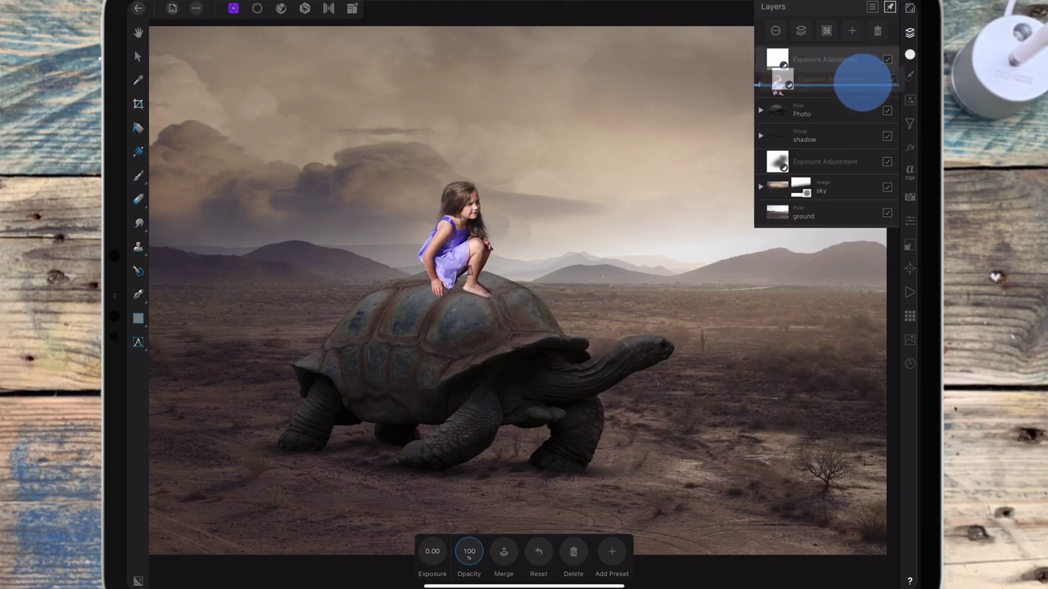
left_click(432, 550)
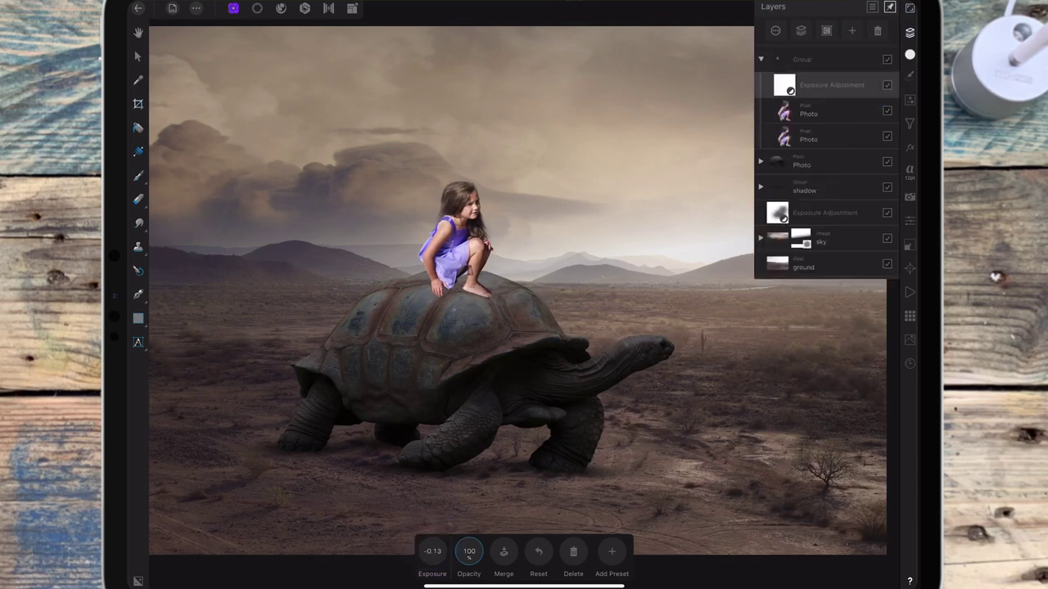
mouse_move(433, 538)
left_mouse_down()
mouse_move(381, 546)
mouse_move(426, 548)
mouse_move(413, 549)
left_mouse_up()
left_click(908, 99)
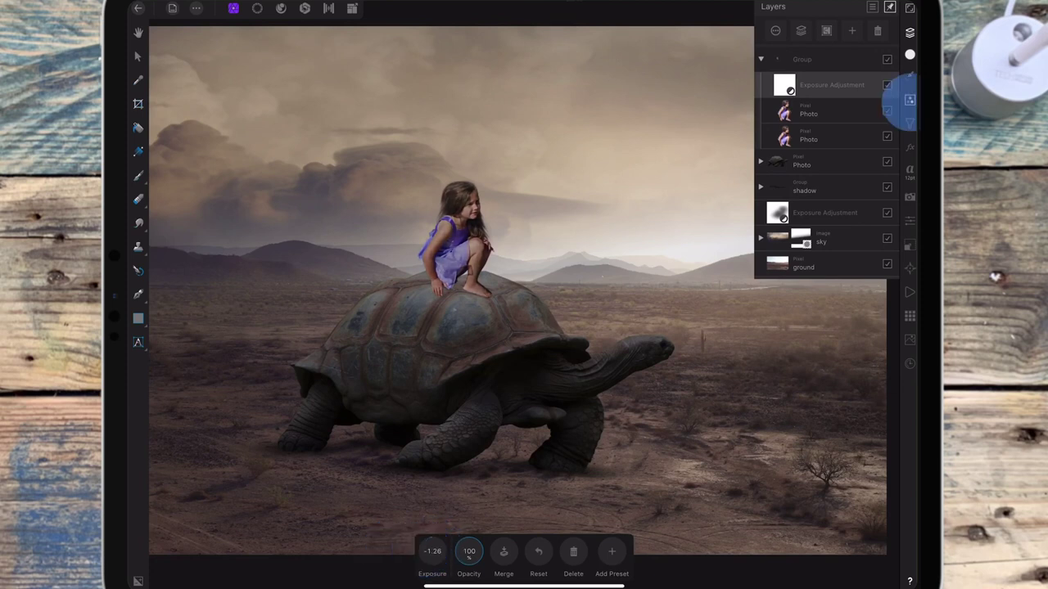
scroll(838, 400, "down", 2)
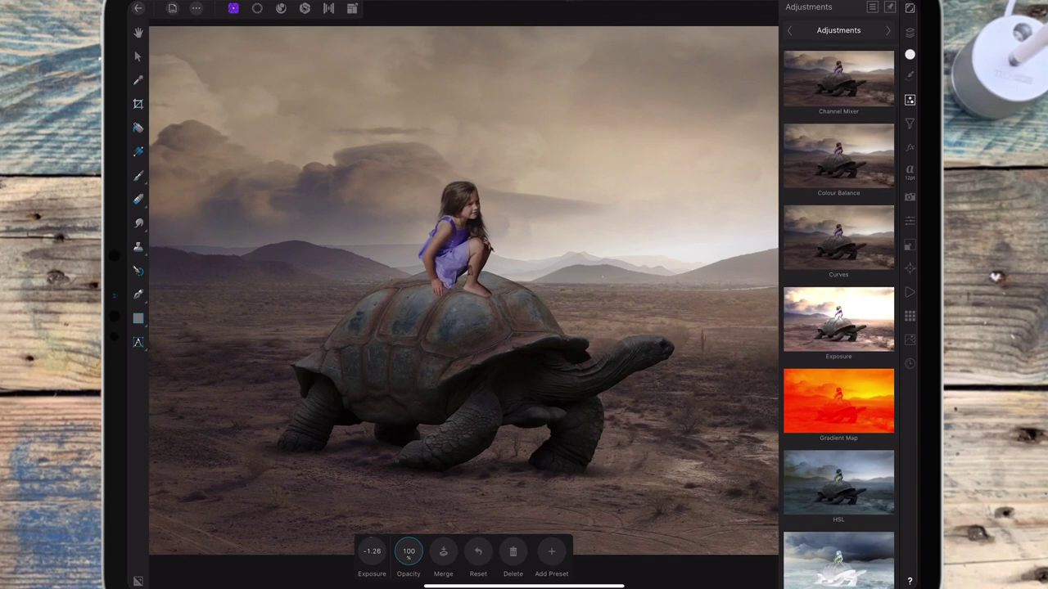
- Add an HSL Shift to the girl with saturation -2% and luminosity -16%
left_click(838, 483)
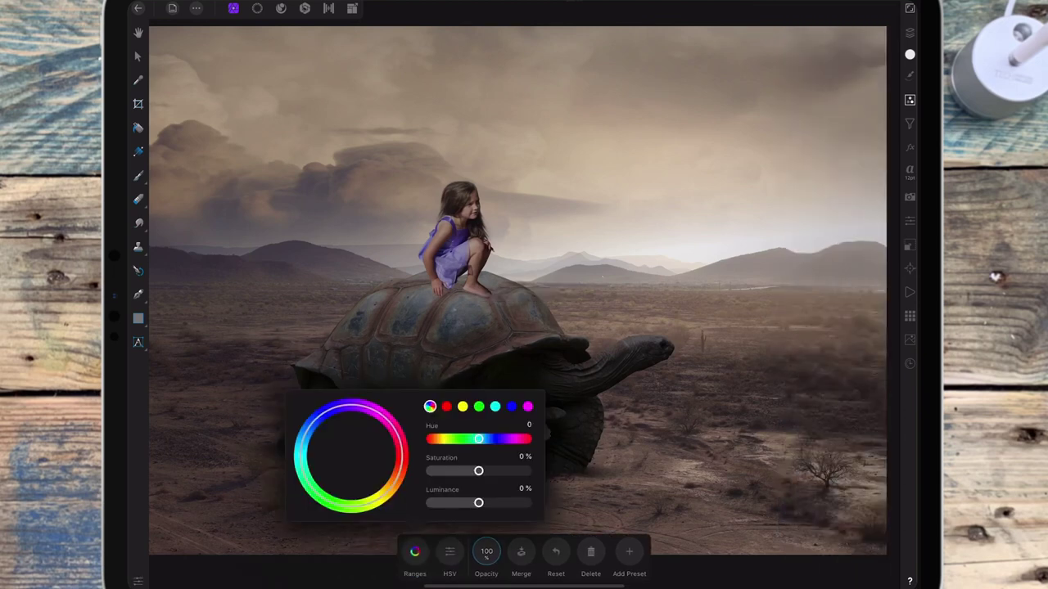
left_click_drag(479, 471, 473, 503)
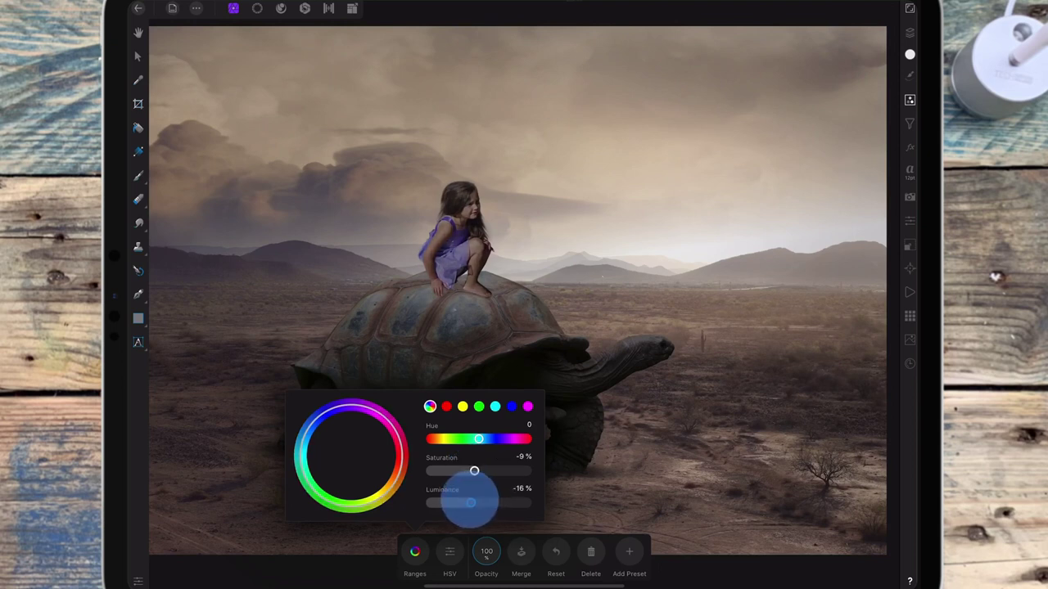
left_click_drag(472, 503, 474, 502)
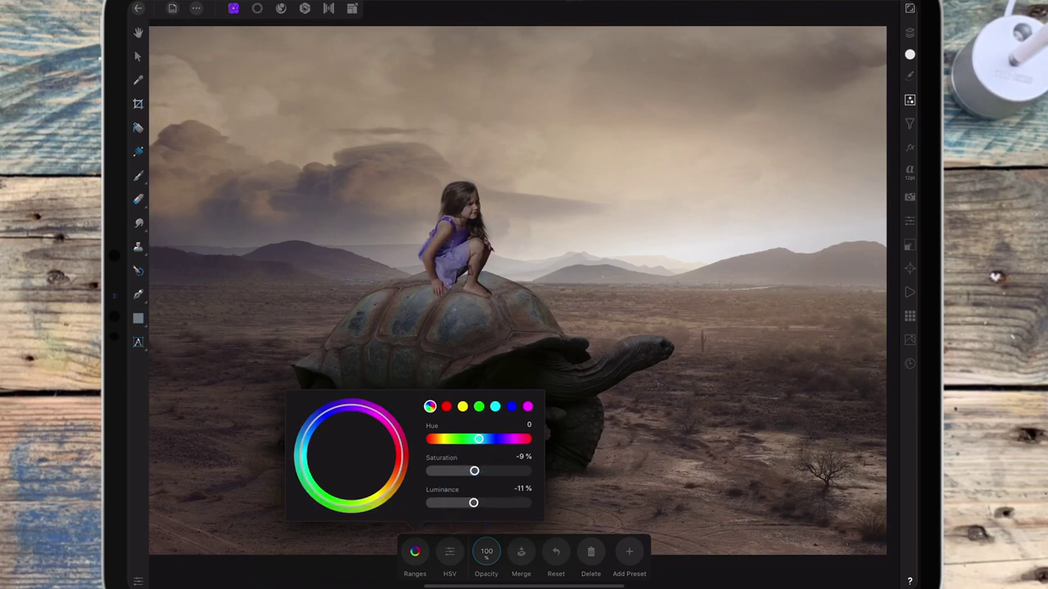
left_click(415, 551)
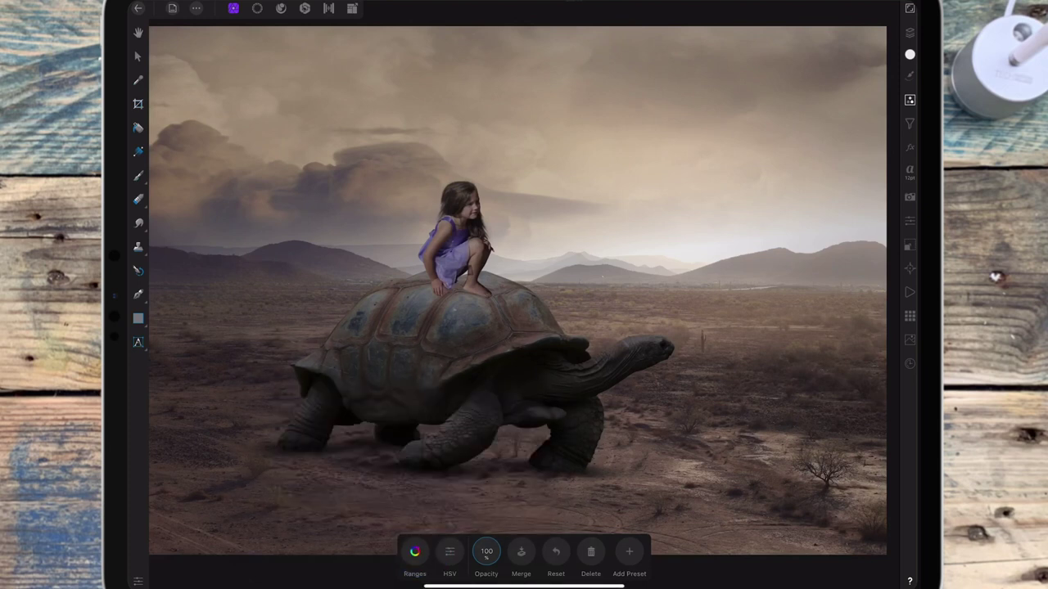
scroll(663, 311, "down", 3)
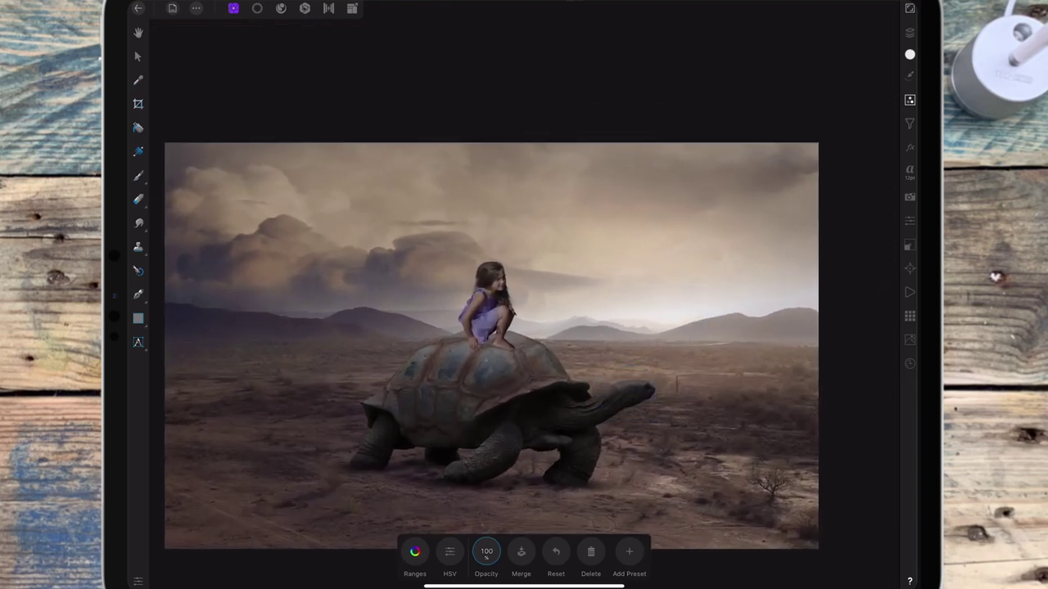
left_click(416, 551)
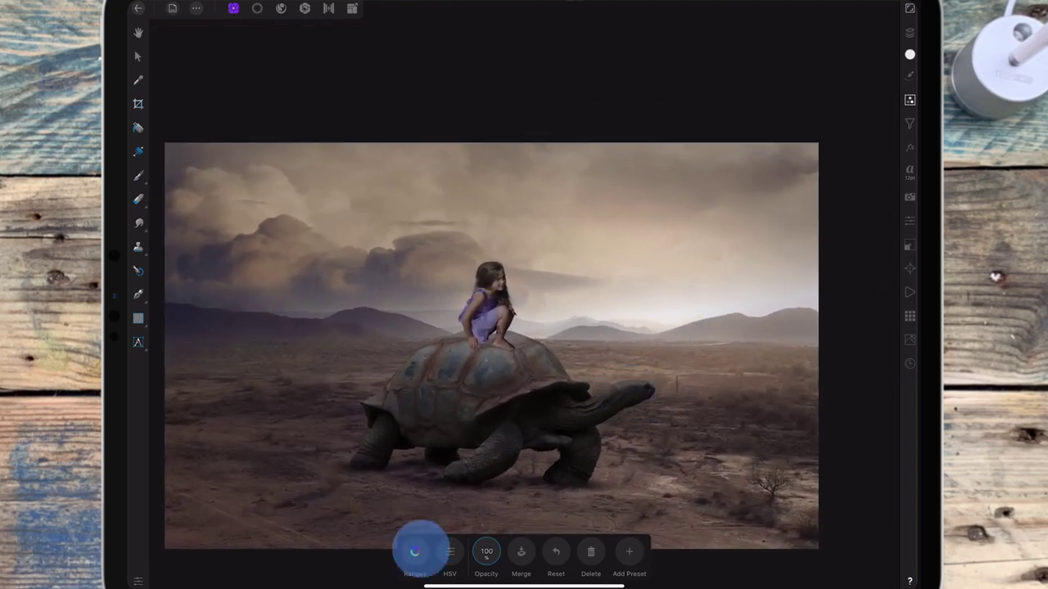
mouse_move(474, 503)
left_mouse_down()
mouse_move(478, 470)
mouse_move(469, 502)
left_mouse_up()
left_click(414, 551)
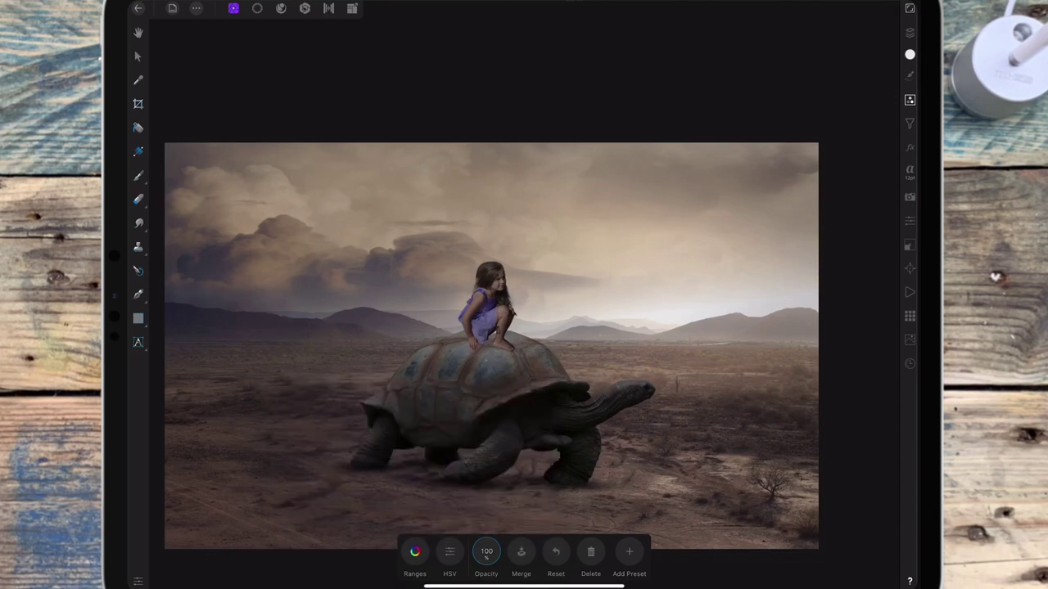
- Collapse the girl's group and add an empty pixel layer above the tortoise Photo layer
left_click(910, 32)
left_click(762, 59)
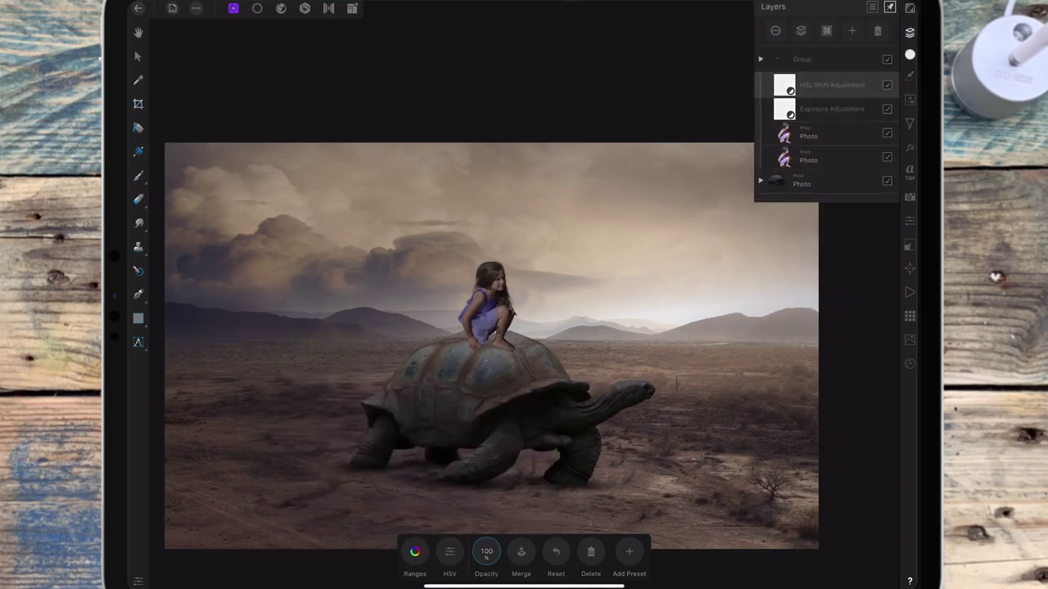
left_click(831, 86)
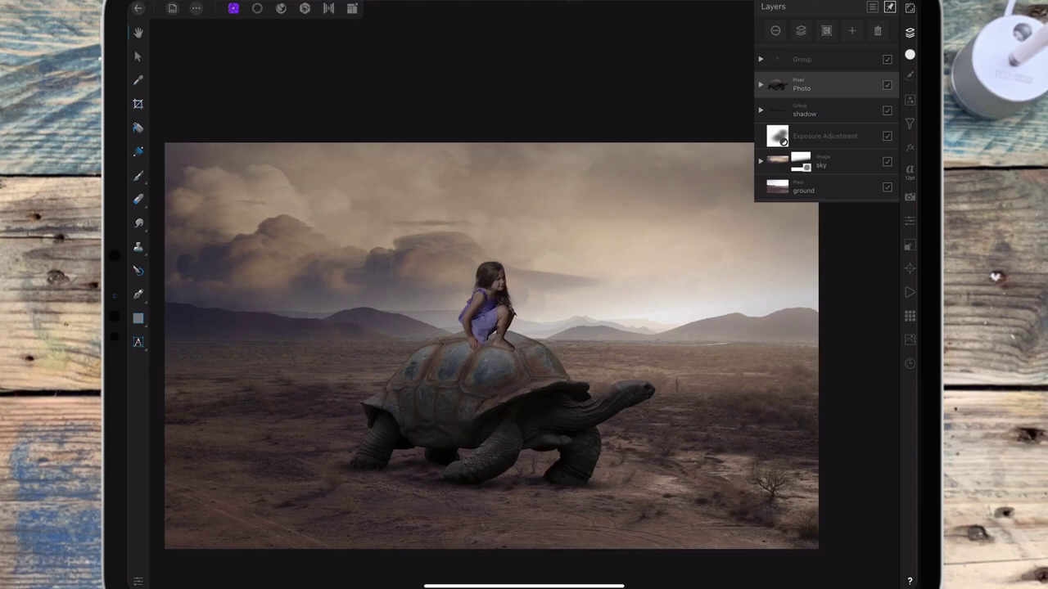
left_click(852, 31)
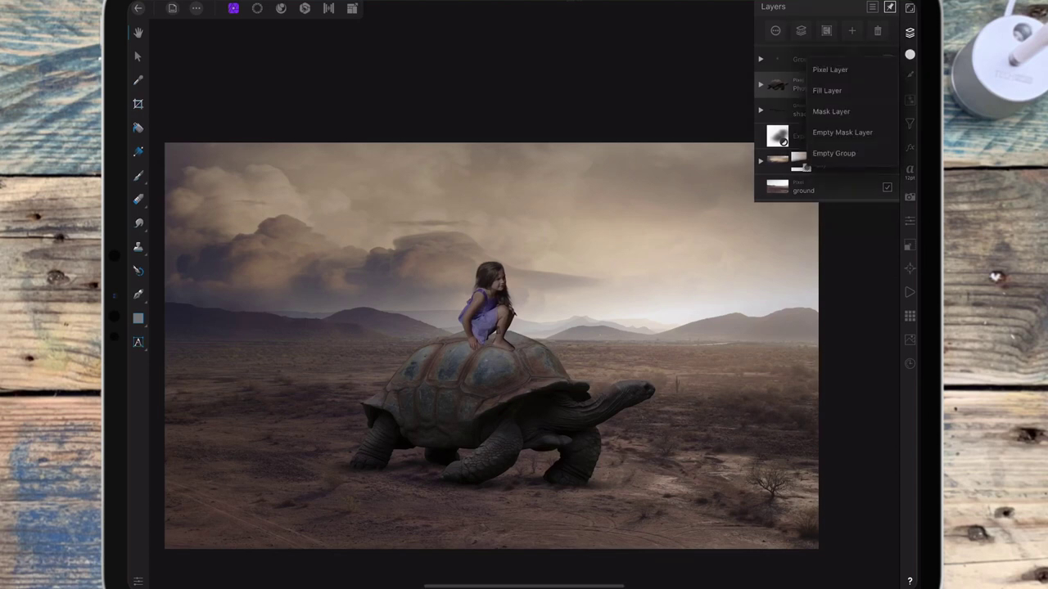
left_click(830, 69)
- Toggle the girl group's visibility and set the Paint Brush colour to black
left_click(888, 59)
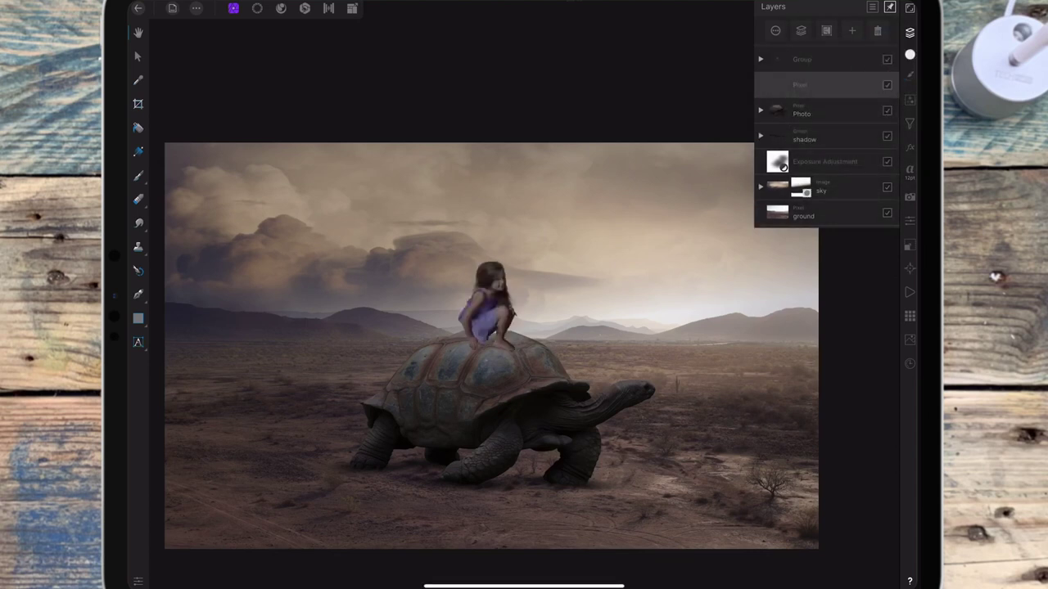
left_click(137, 175)
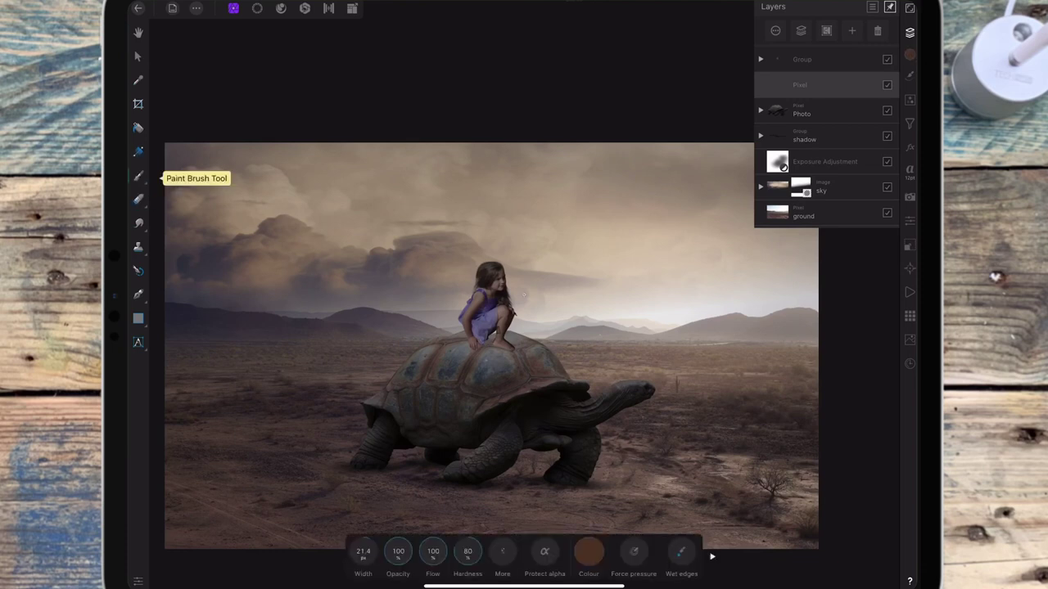
left_click(589, 551)
left_click(644, 463)
left_click(584, 391)
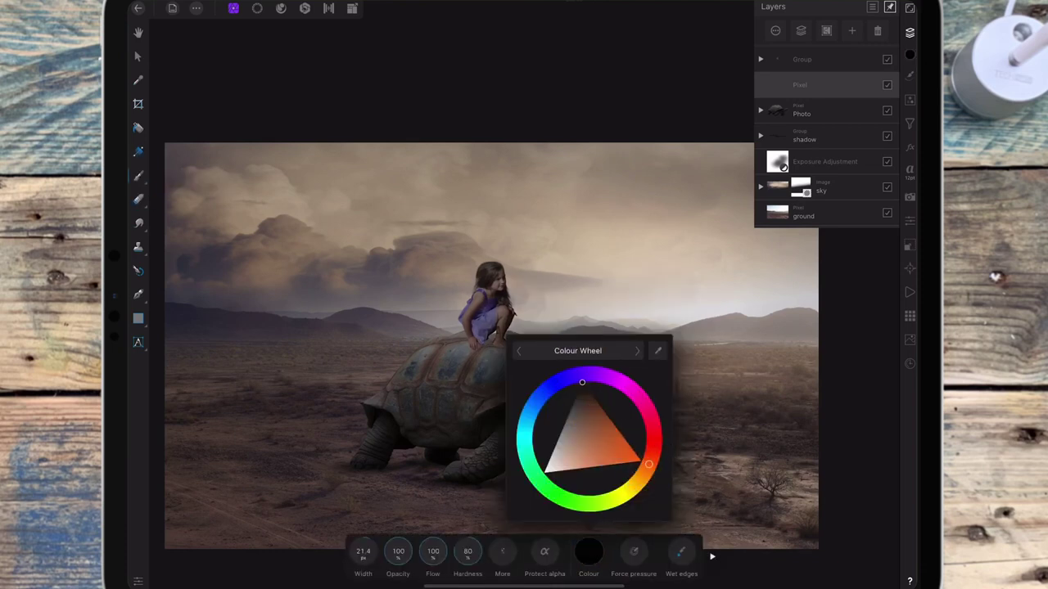
left_click(589, 551)
- Choose a soft round brush from the Basic category and widen it to about 218 px
left_click(909, 75)
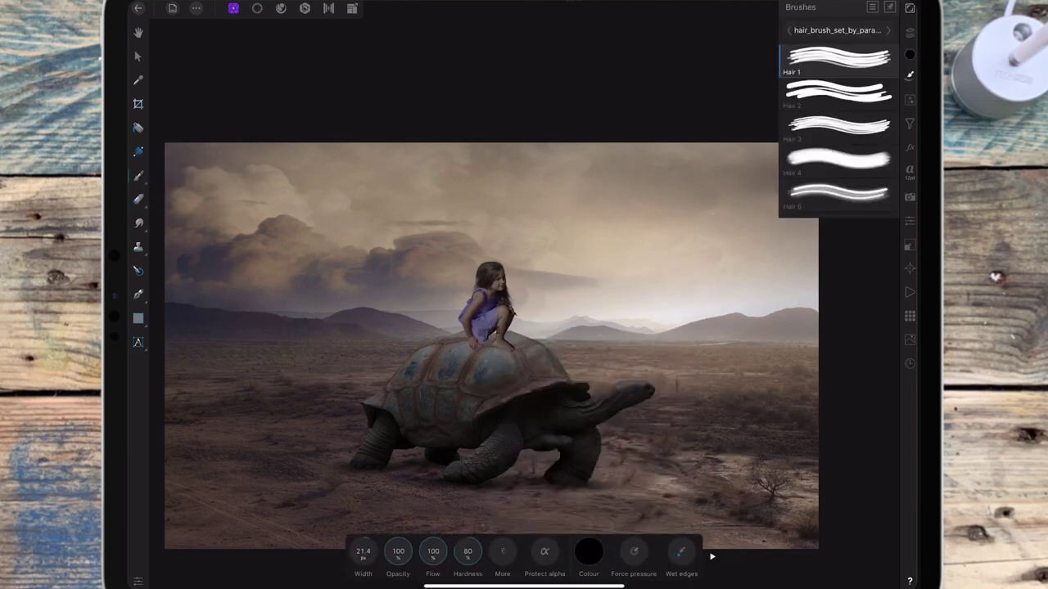
left_click(837, 30)
left_click(628, 203)
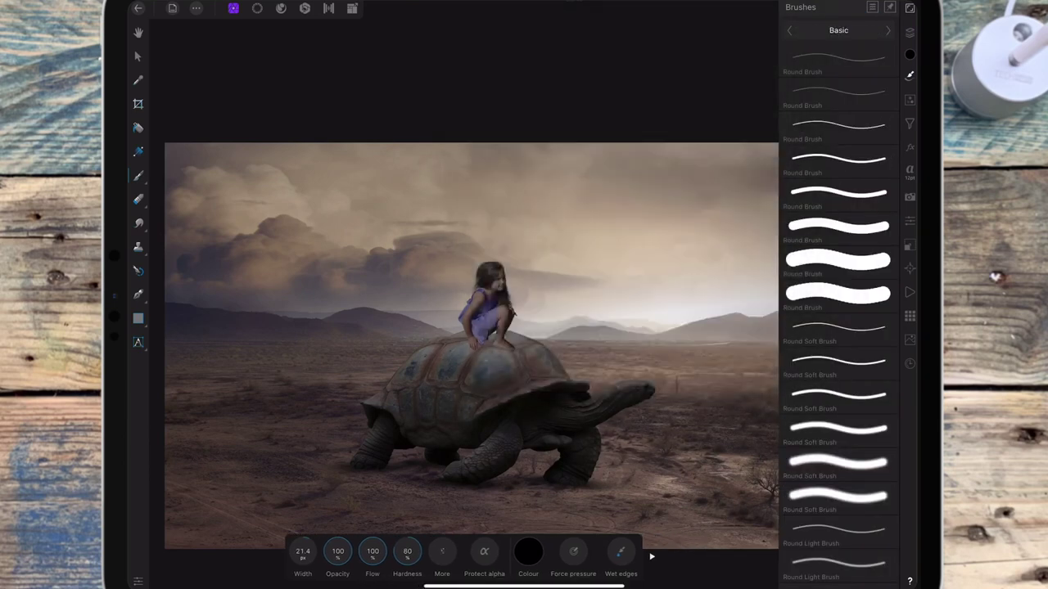
left_click(837, 427)
scroll(575, 355, "up", 5)
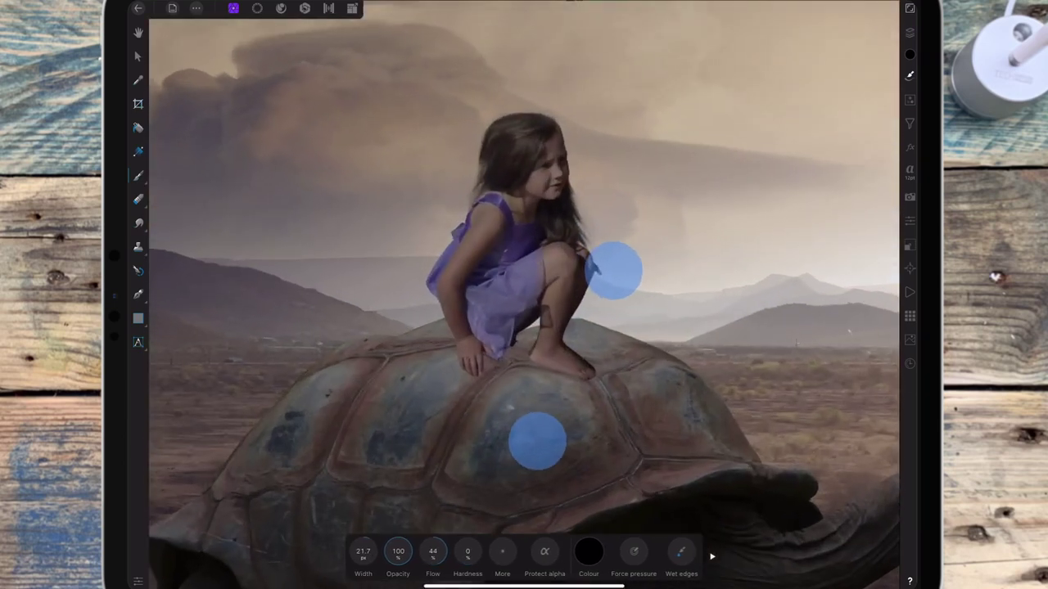
mouse_move(363, 551)
left_mouse_down()
mouse_move(541, 447)
mouse_move(594, 385)
mouse_move(554, 378)
left_mouse_up()
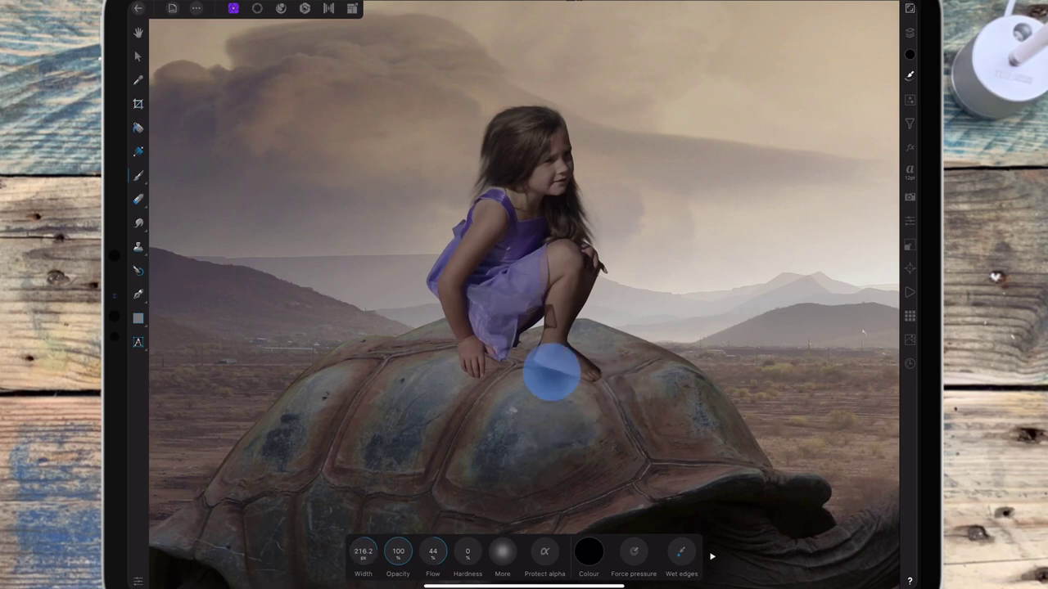
- Flatten, rotate and move the shadow dab under the girl's foot along the shell's slope
left_click(138, 55)
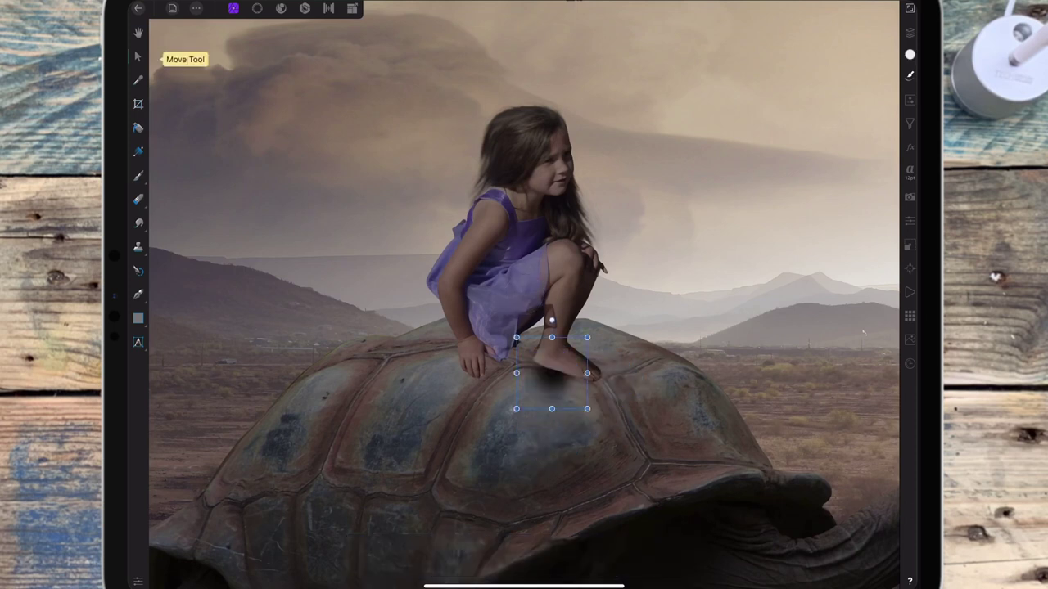
mouse_move(552, 409)
left_mouse_down()
mouse_move(553, 376)
mouse_move(645, 357)
left_mouse_up()
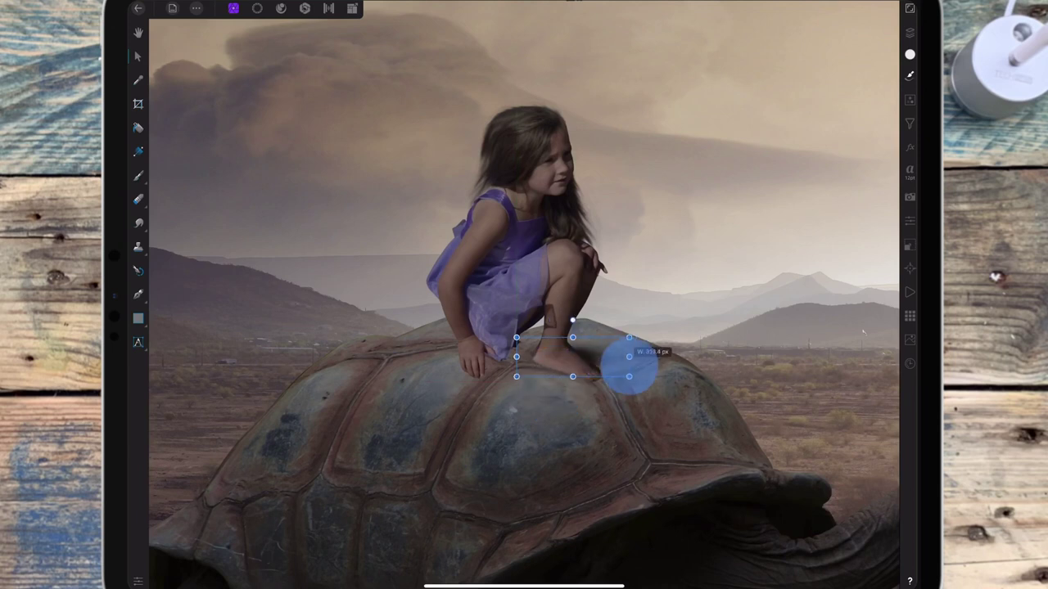
left_click_drag(579, 321, 608, 297)
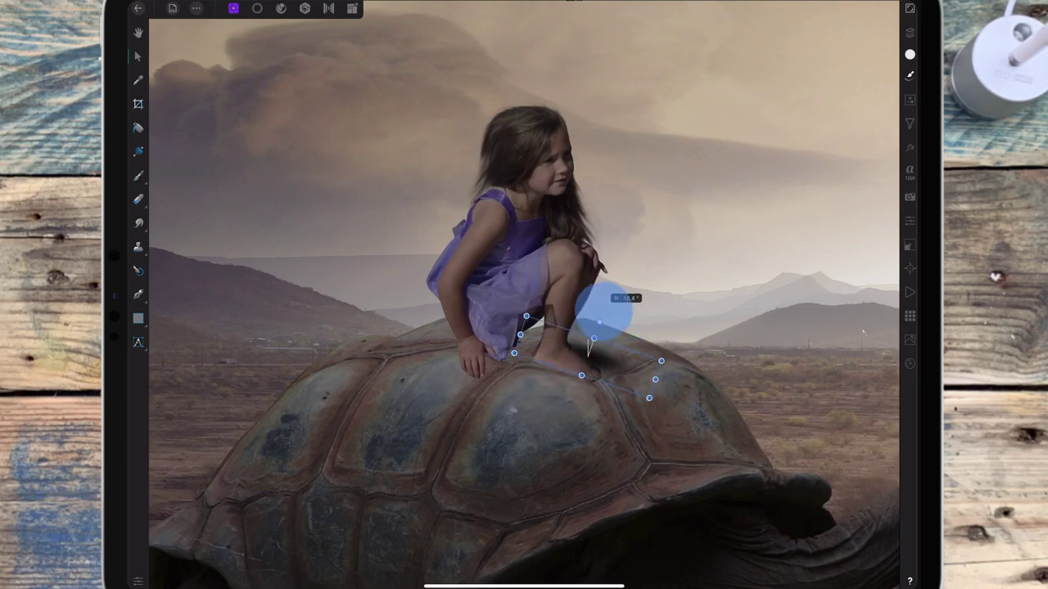
left_click_drag(602, 355, 563, 394)
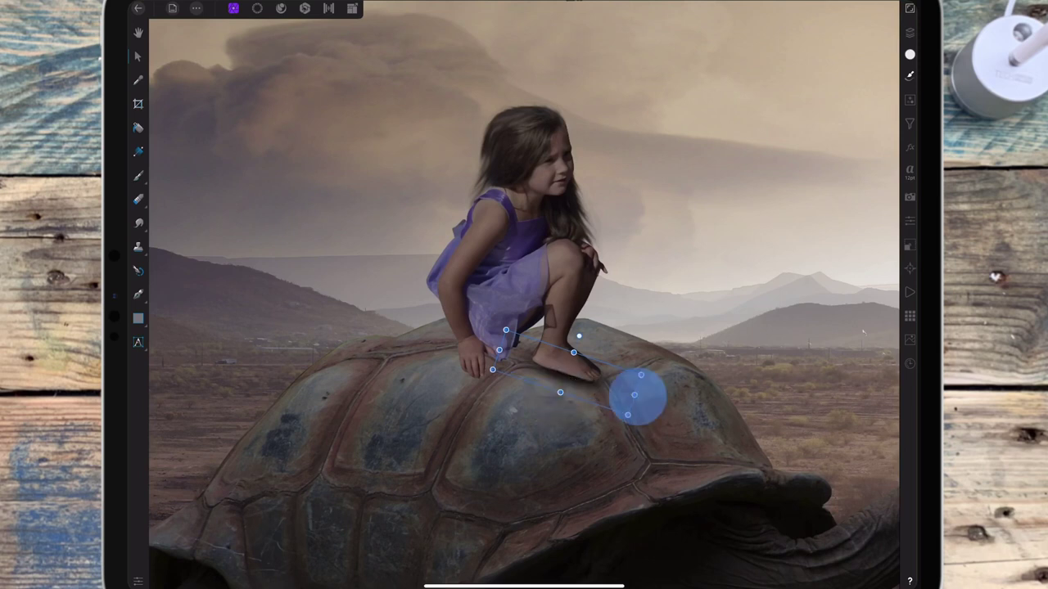
left_click_drag(636, 397, 648, 398)
- Stretch the shadow left toward the girl's hand and right past her foot
left_click_drag(499, 350, 492, 347)
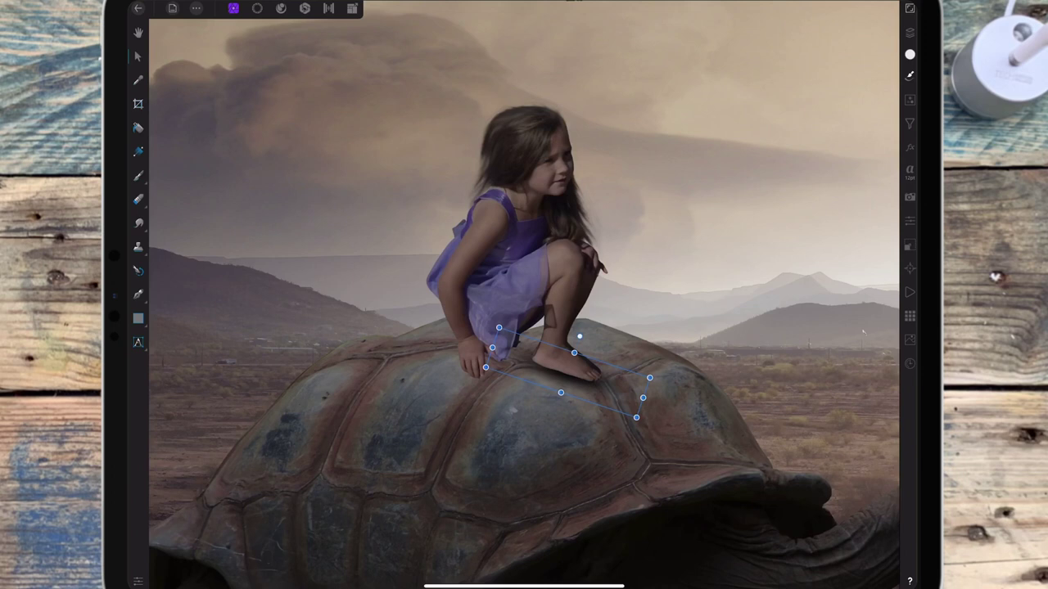
left_click_drag(642, 398, 655, 401)
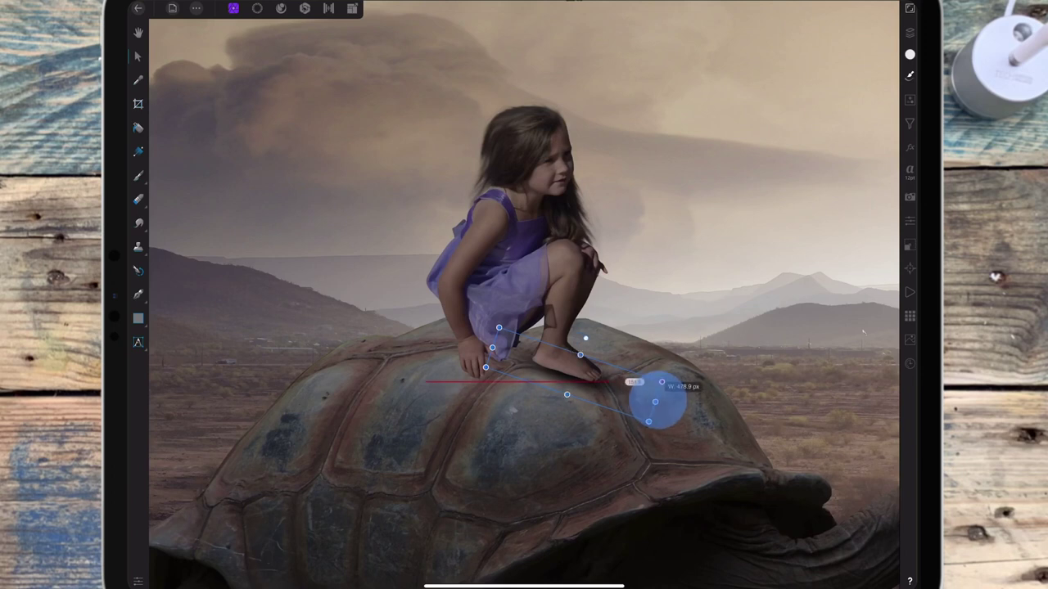
left_click_drag(493, 348, 476, 342)
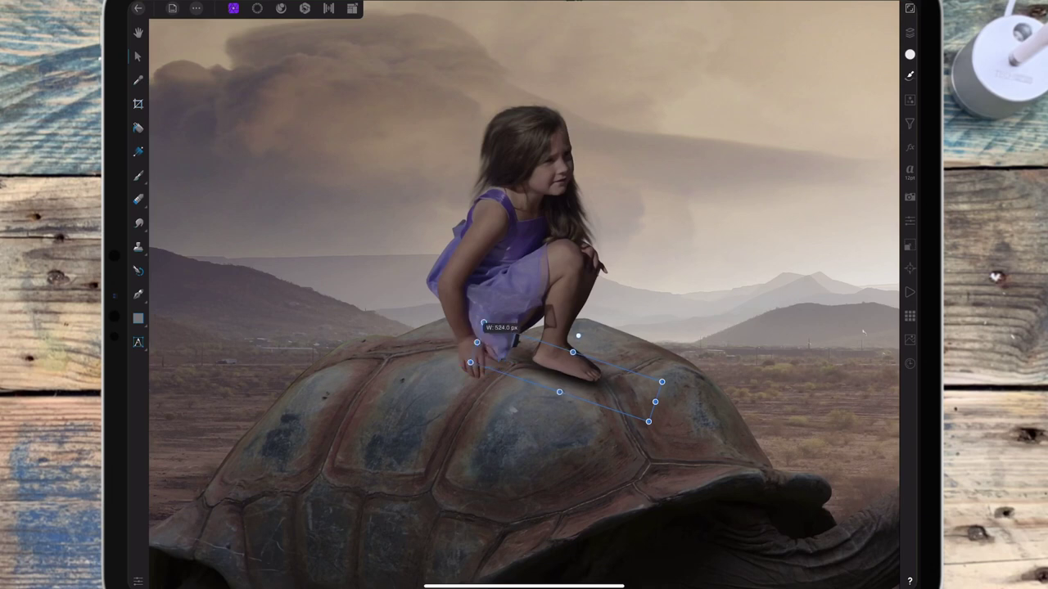
left_click_drag(561, 393, 577, 369)
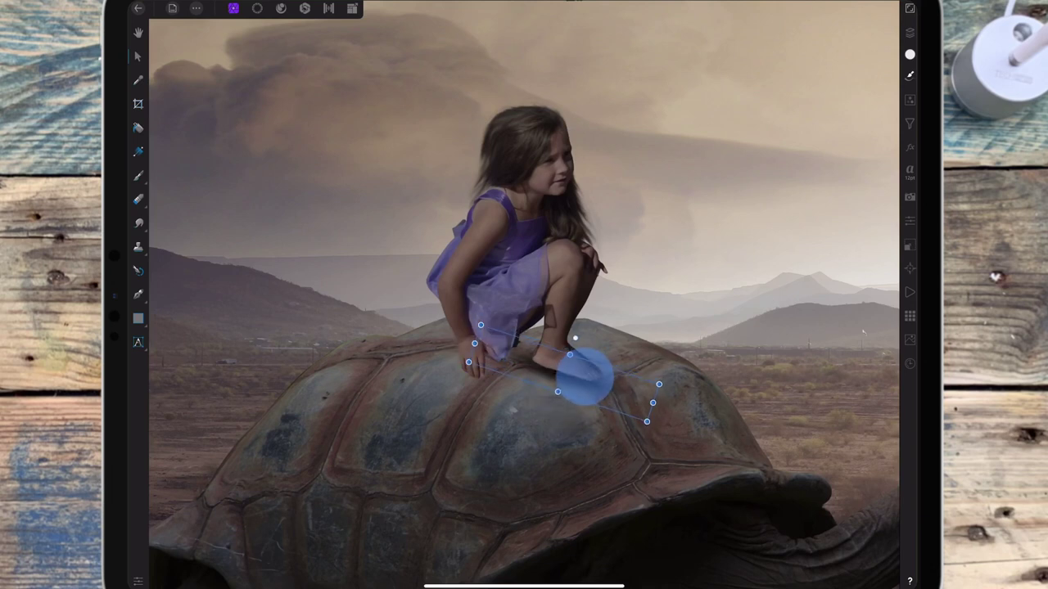
left_click_drag(474, 343, 461, 337)
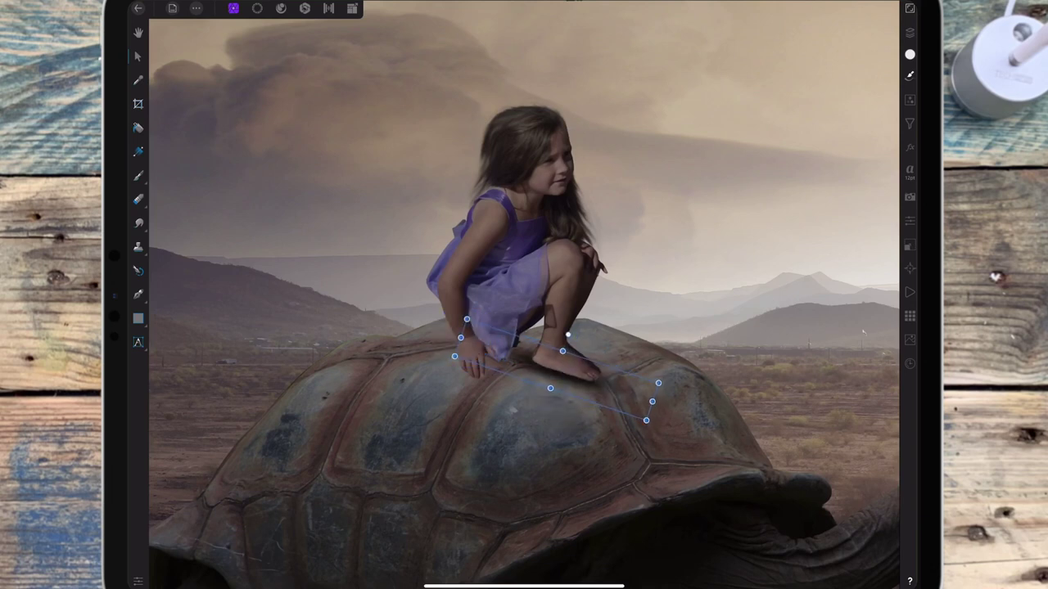
left_click_drag(652, 398, 640, 386)
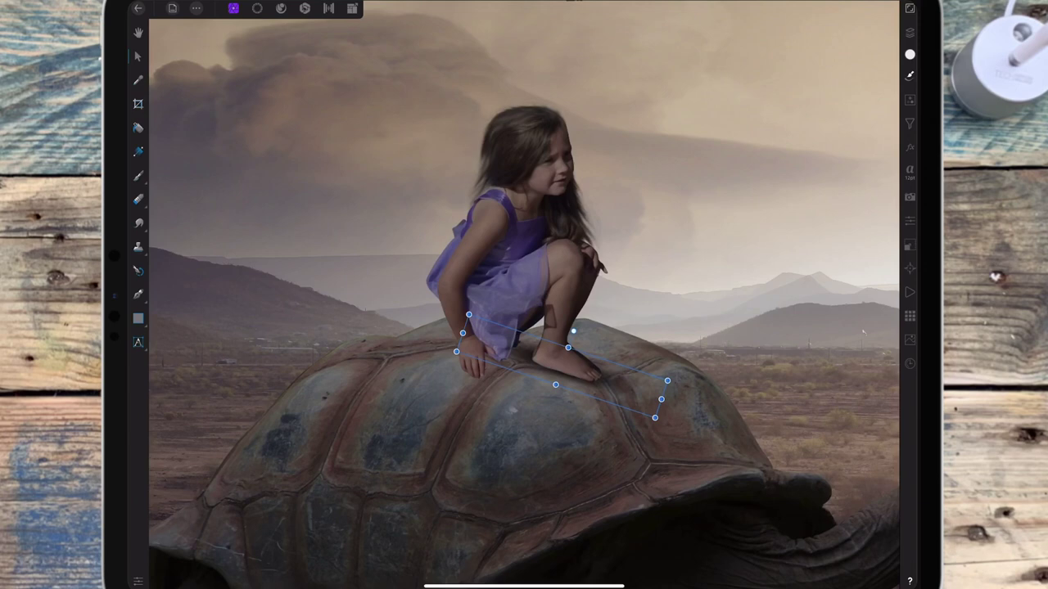
scroll(624, 391, "up", 5)
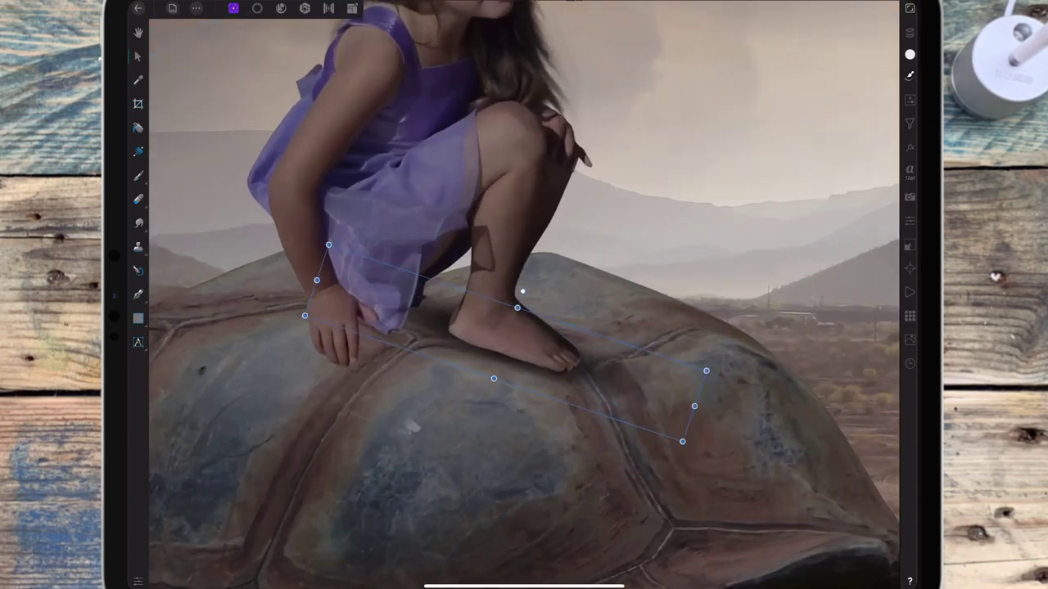
- Lower, stretch and narrow the soft shadow, angling it up-right between the hand and foot
left_click_drag(517, 307, 514, 317)
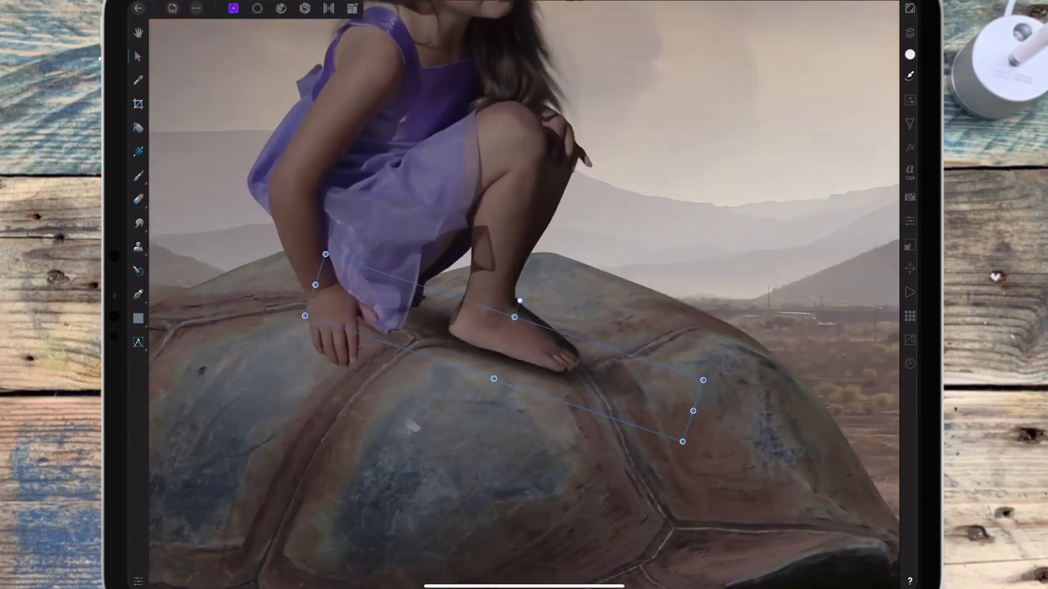
left_click_drag(315, 284, 300, 280)
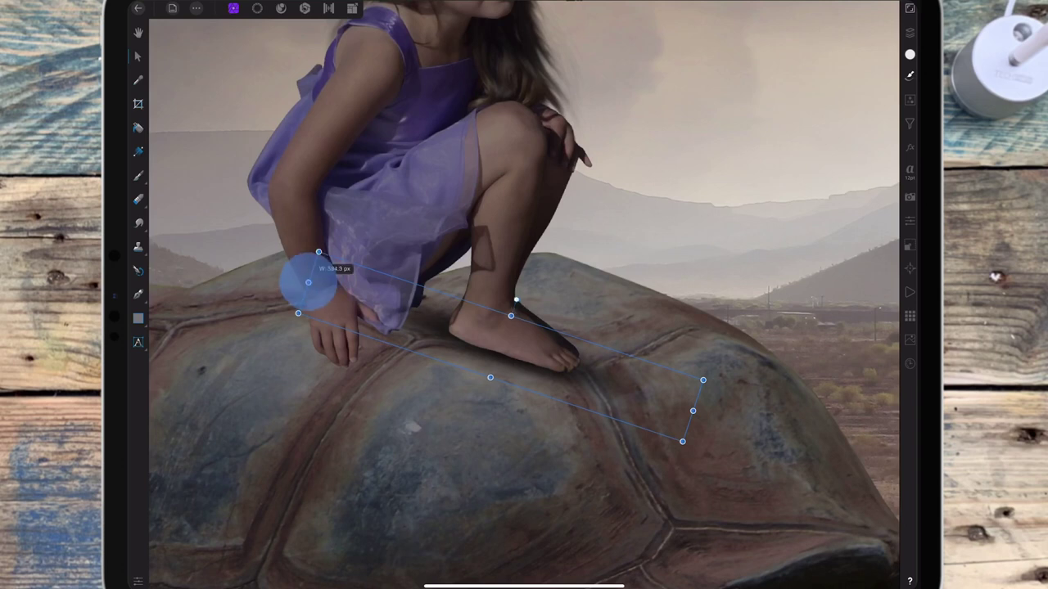
left_click(564, 367)
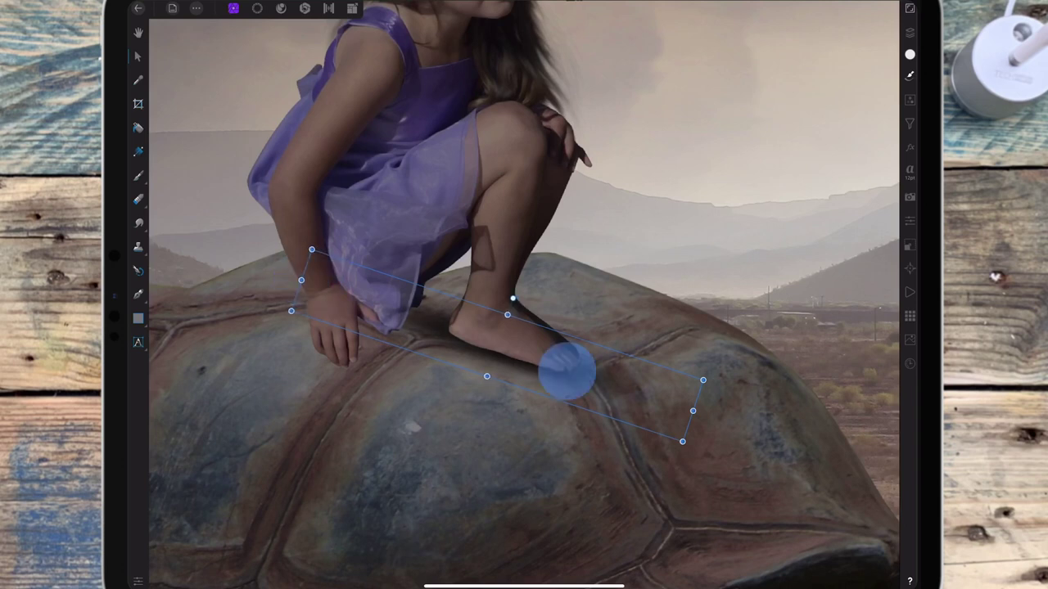
left_click(519, 352)
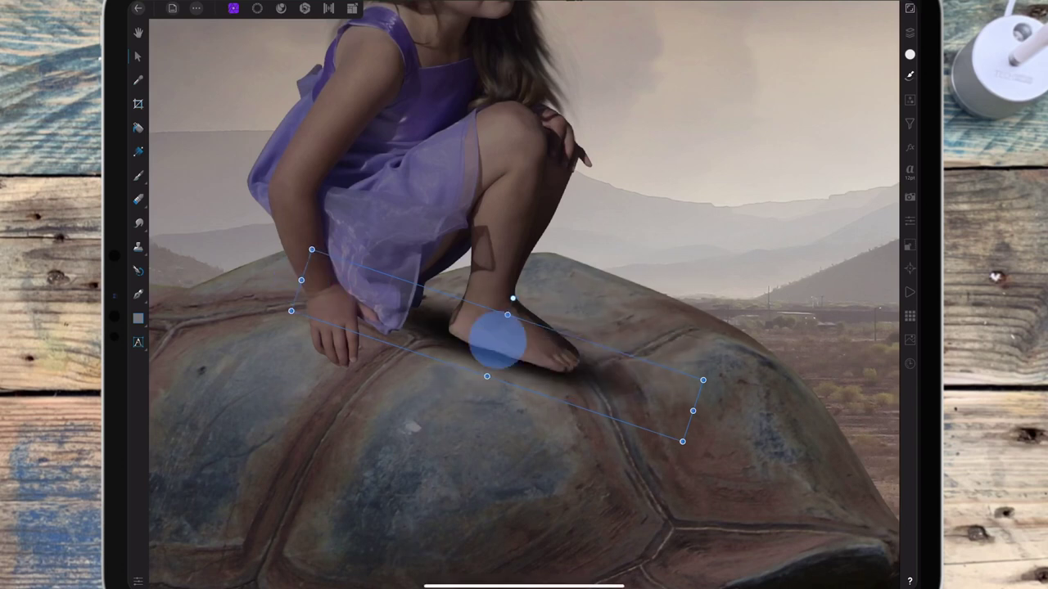
left_click_drag(498, 339, 470, 374)
left_click_drag(664, 445, 487, 384)
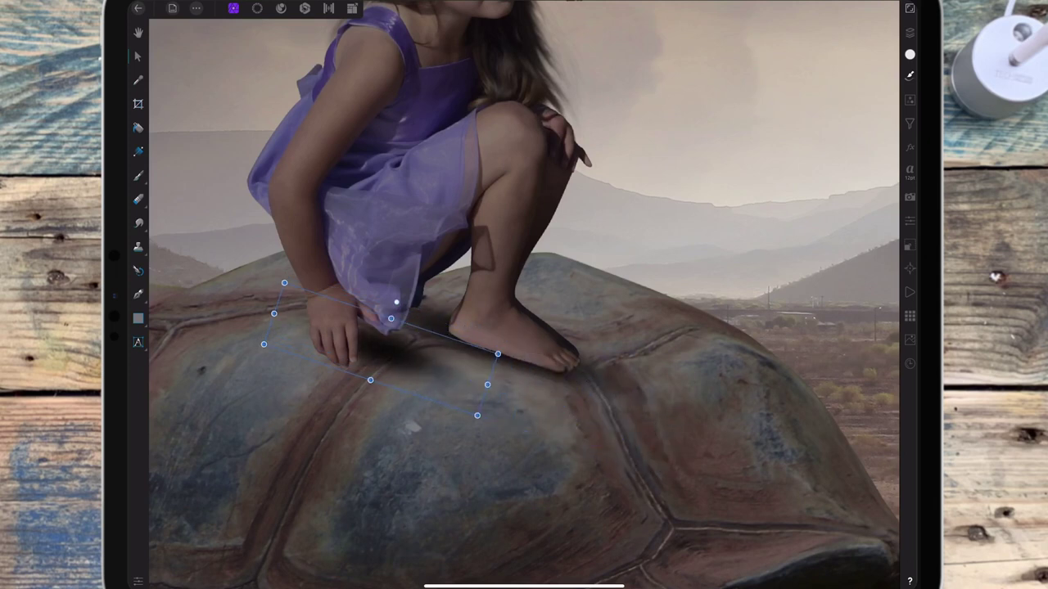
left_click_drag(397, 302, 351, 292)
left_click_drag(393, 322, 325, 298)
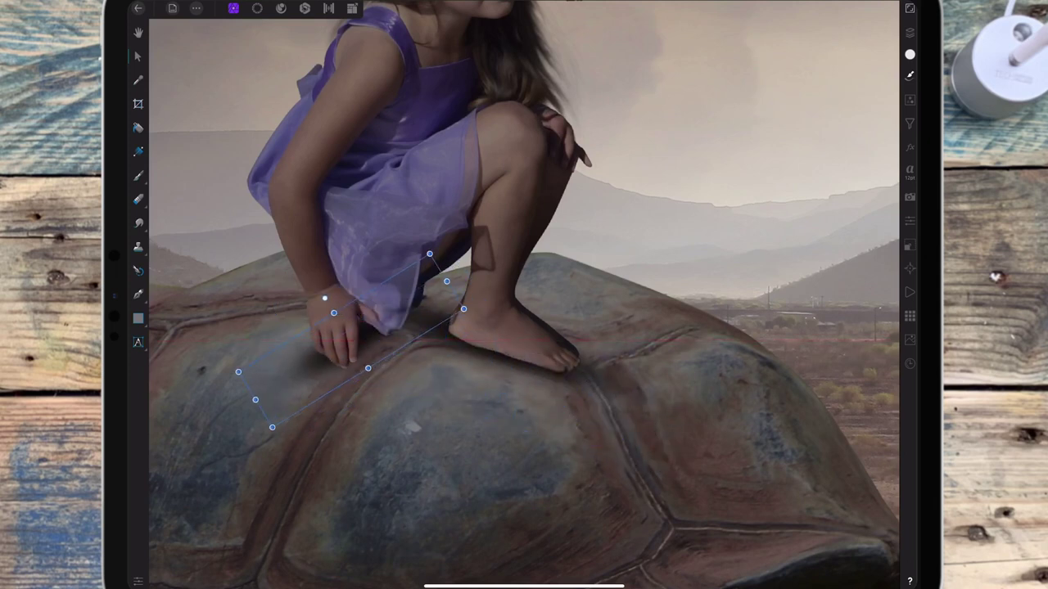
- Fine-tune the shadow's width, rotation and bottom length
left_click_drag(446, 282, 415, 287)
mouse_move(320, 299)
left_mouse_down()
mouse_move(307, 309)
mouse_move(289, 295)
mouse_move(251, 300)
left_mouse_up()
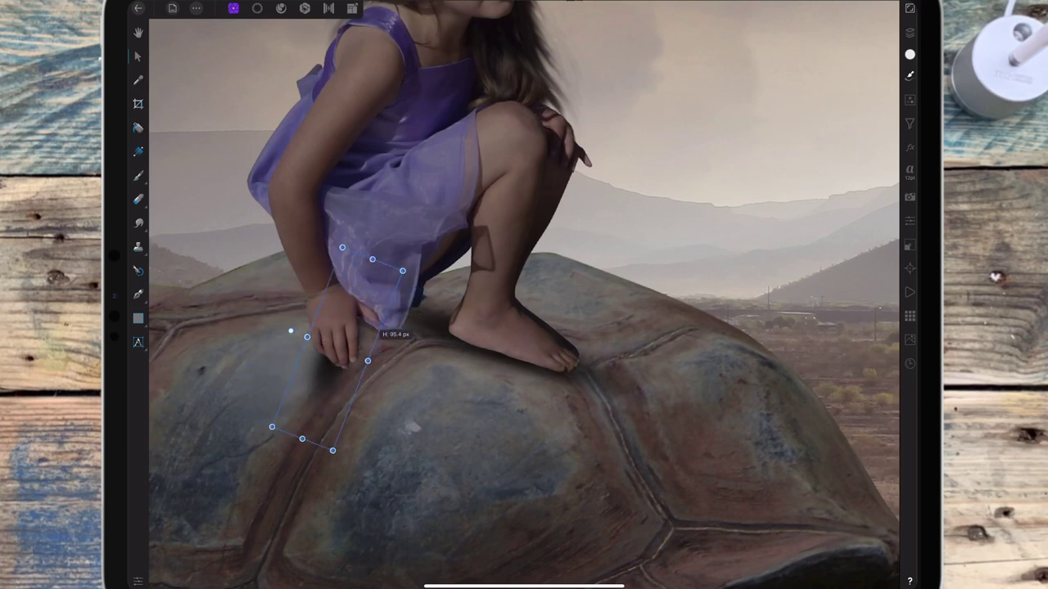
left_click_drag(302, 440, 314, 421)
left_click_drag(368, 360, 389, 325)
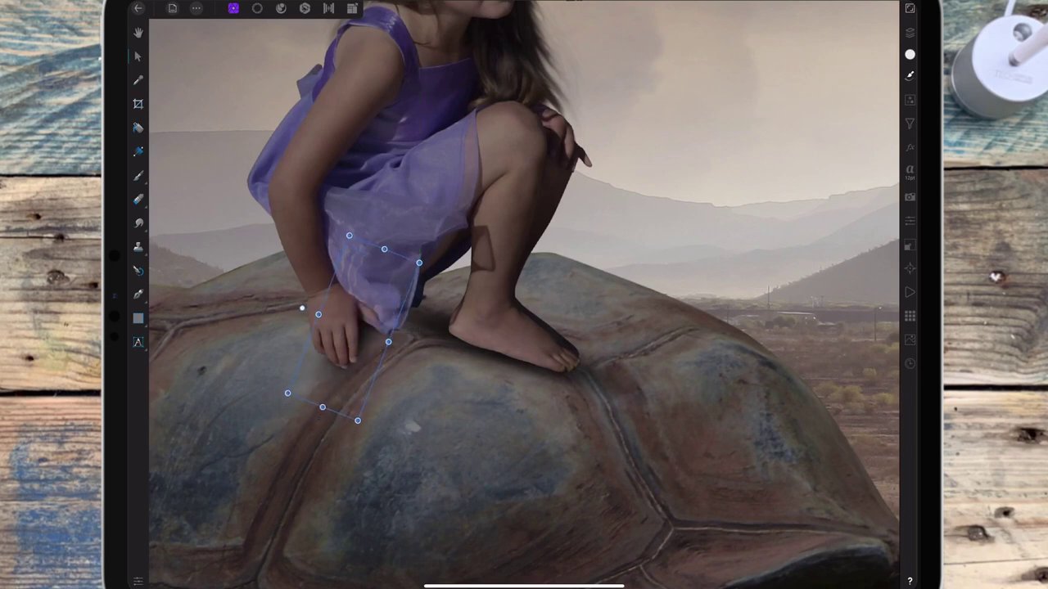
left_click_drag(322, 407, 325, 415)
left_click_drag(302, 308, 285, 304)
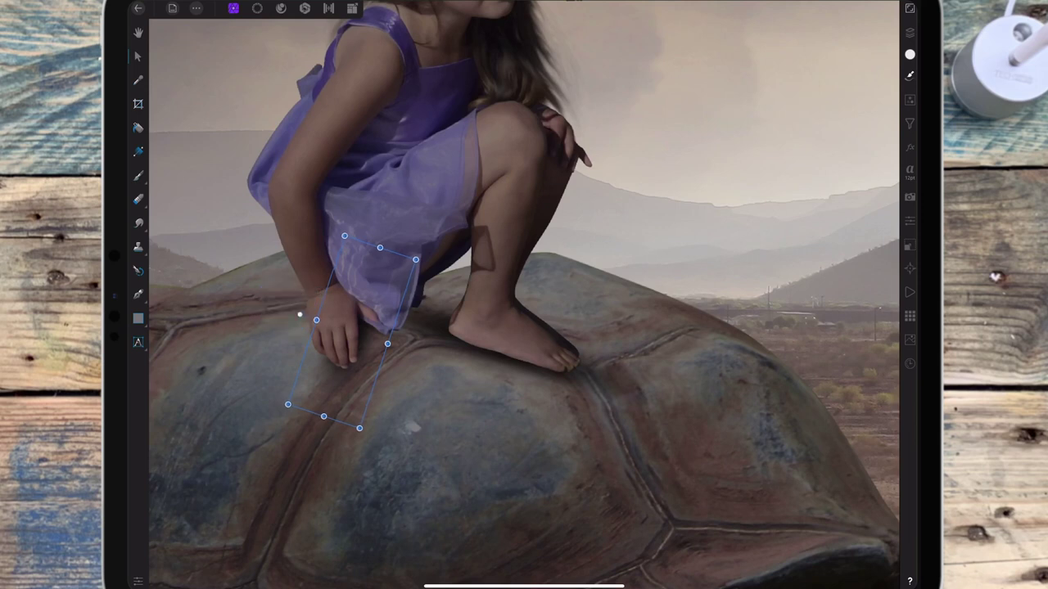
left_click_drag(323, 416, 323, 420)
- Duplicate the shadow, then narrow, rotate upright and shorten the copy beneath the hand
left_click(365, 328)
left_click(315, 304)
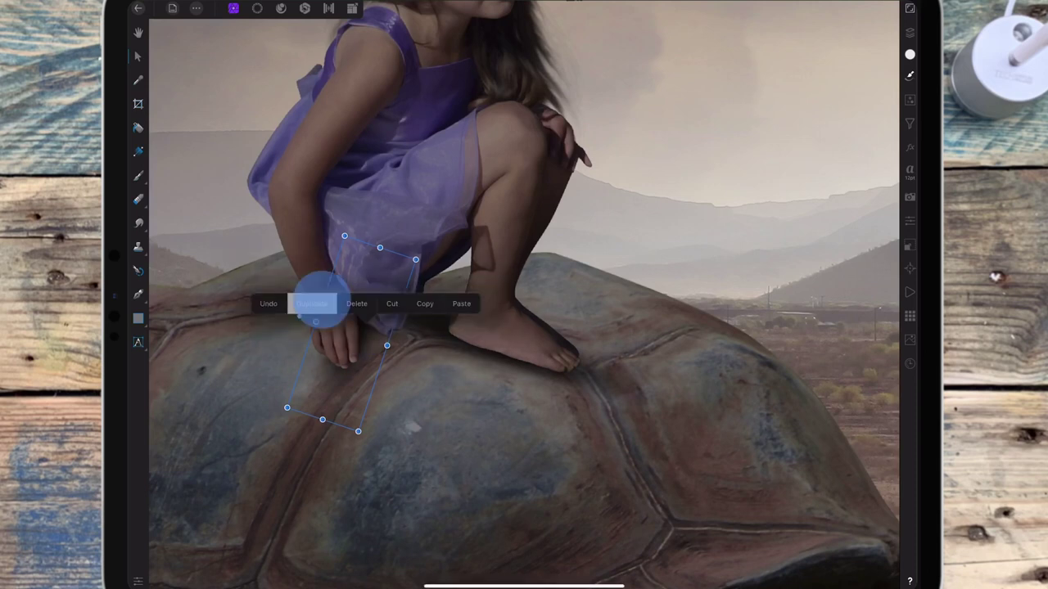
left_click(315, 304)
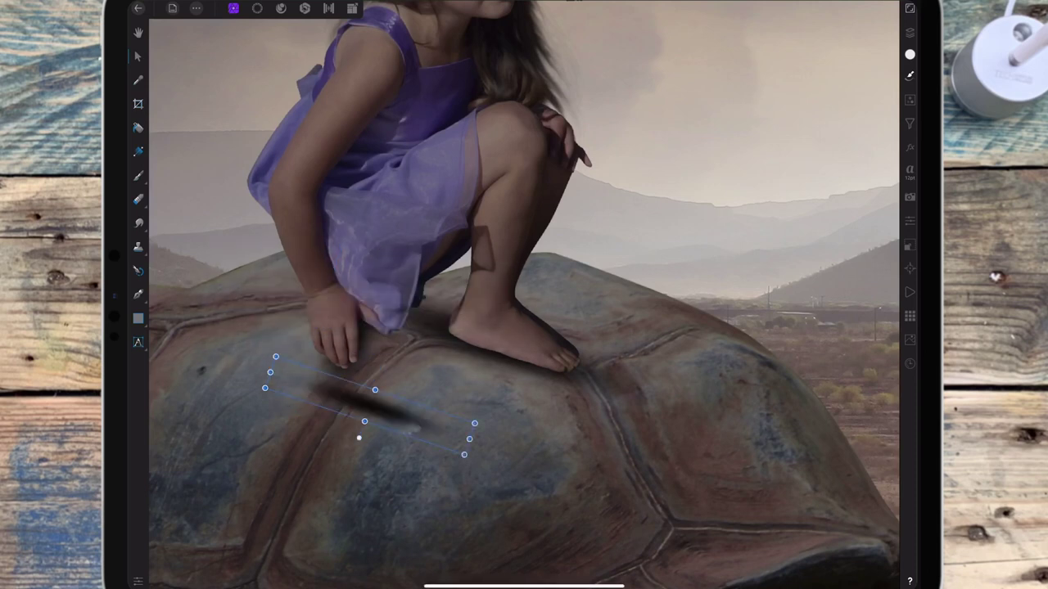
left_click_drag(405, 409, 428, 344)
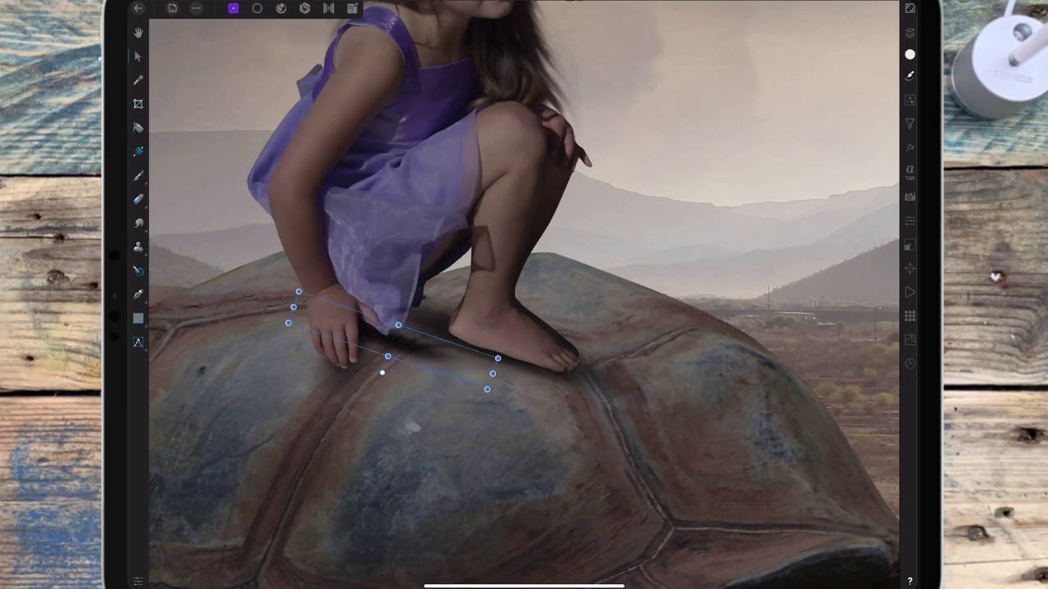
left_click_drag(492, 373, 446, 363)
mouse_move(382, 373)
left_mouse_down()
mouse_move(307, 357)
mouse_move(271, 330)
left_mouse_up()
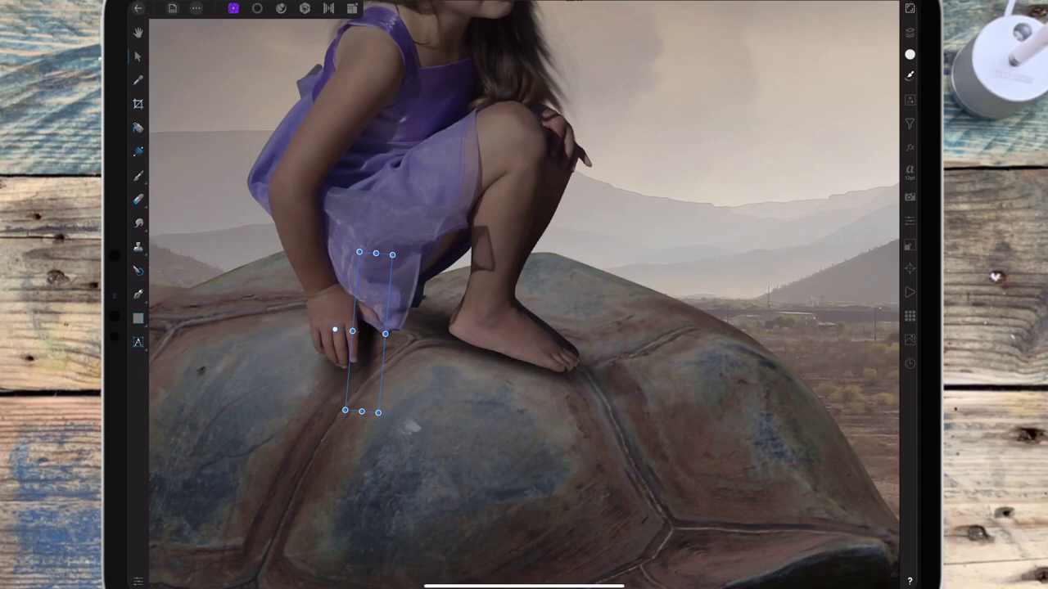
left_click_drag(361, 411, 365, 371)
- Drop the third Pixel shadow layer's opacity to 68%, nudging the shadow slightly right
scroll(525, 329, "down", 5)
scroll(506, 324, "down", 2)
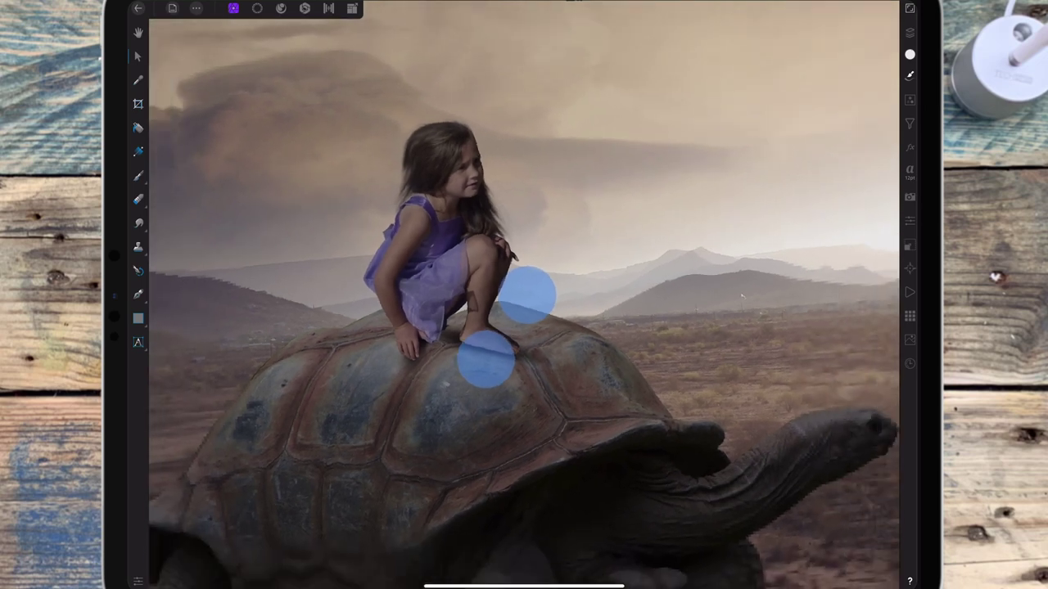
scroll(543, 302, "down", 2)
scroll(543, 302, "down", 1)
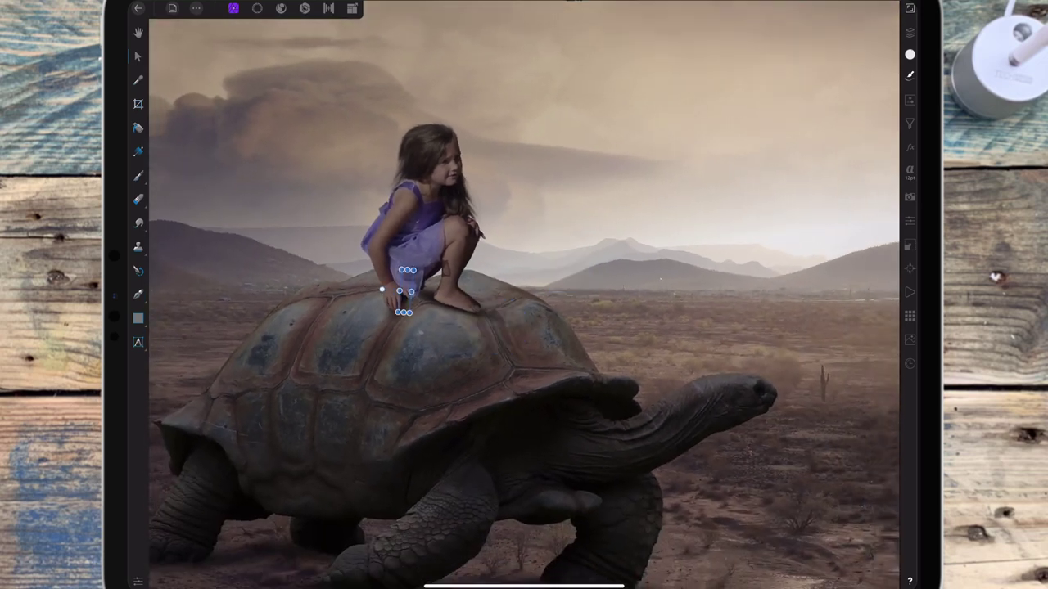
left_click(908, 32)
left_click(810, 135)
left_click(772, 24)
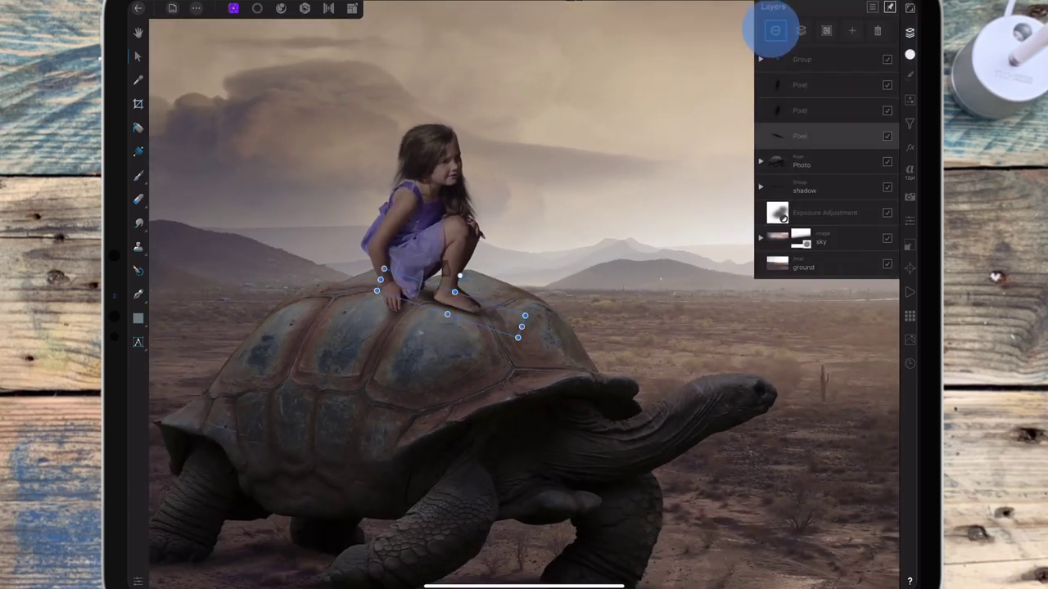
left_click_drag(891, 65, 847, 66)
left_click_drag(848, 66, 848, 66)
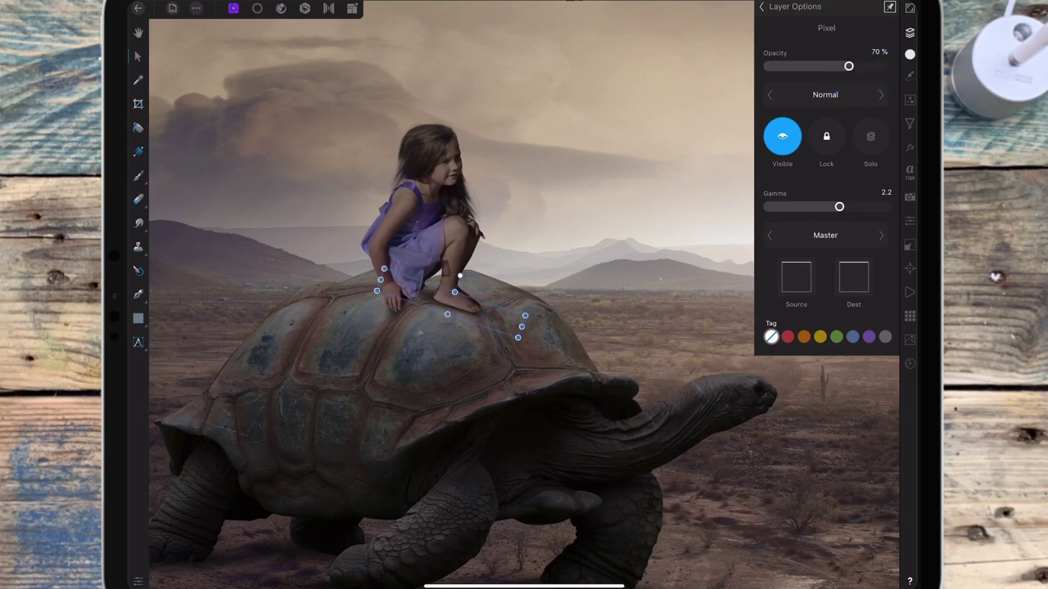
left_click_drag(521, 327, 525, 328)
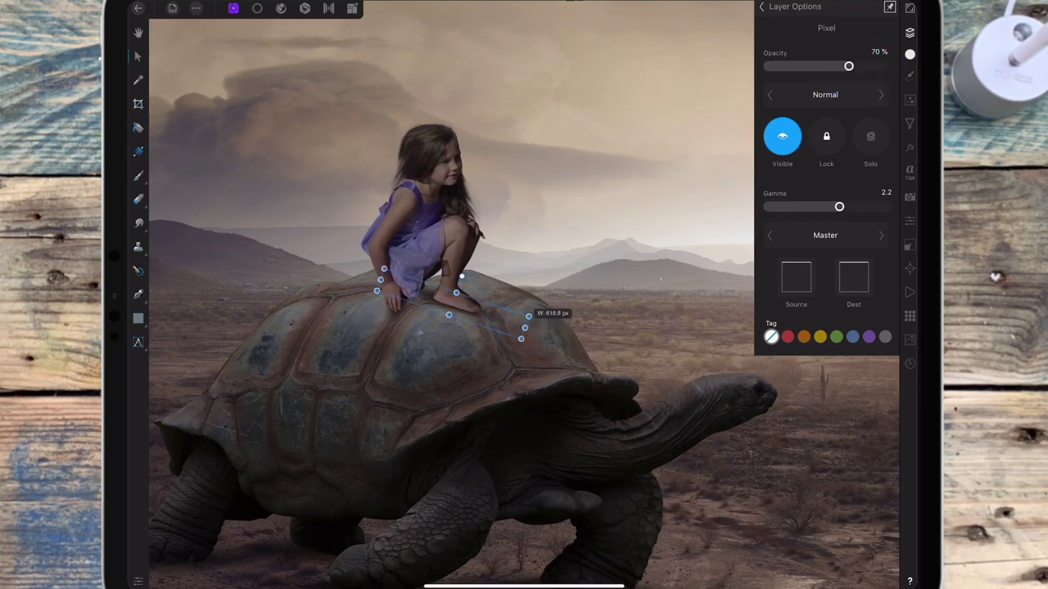
left_click_drag(848, 65, 845, 66)
left_click(761, 7)
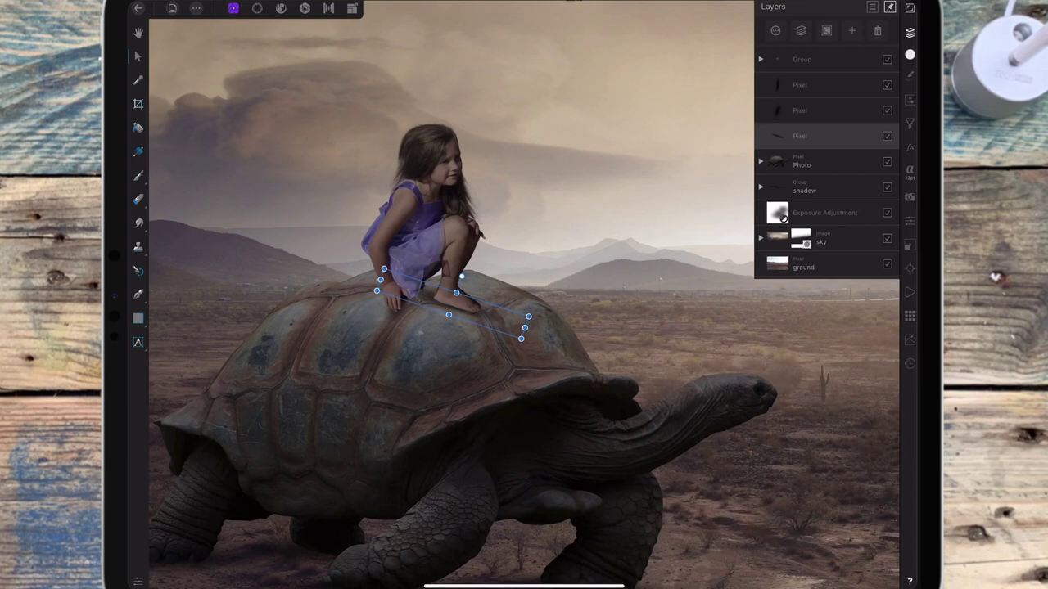
- Select the girl's group and set the Paint Brush colour to dark navy
left_click(819, 59)
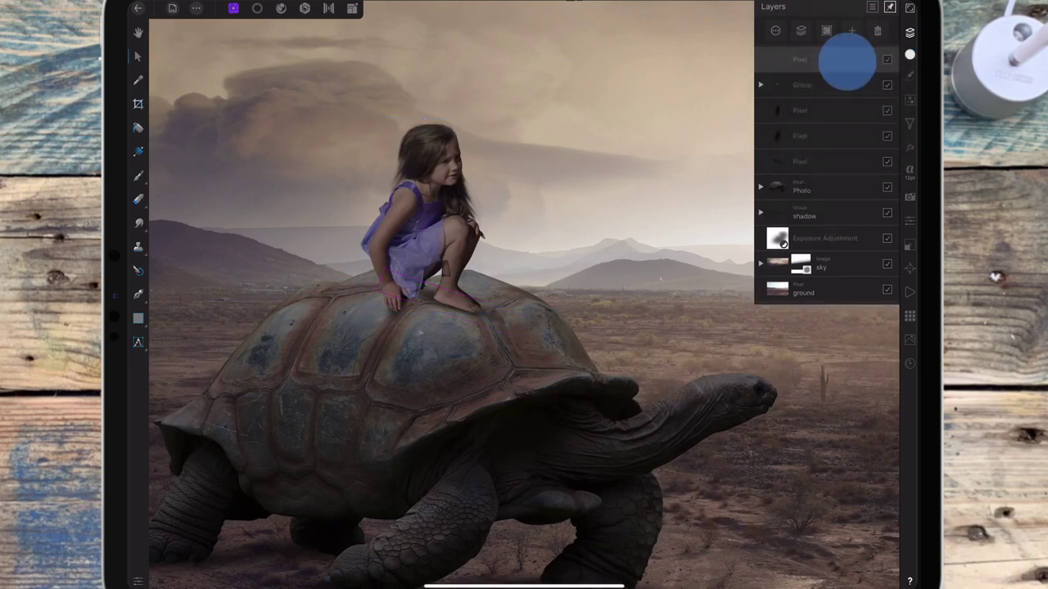
left_click_drag(842, 58, 854, 82)
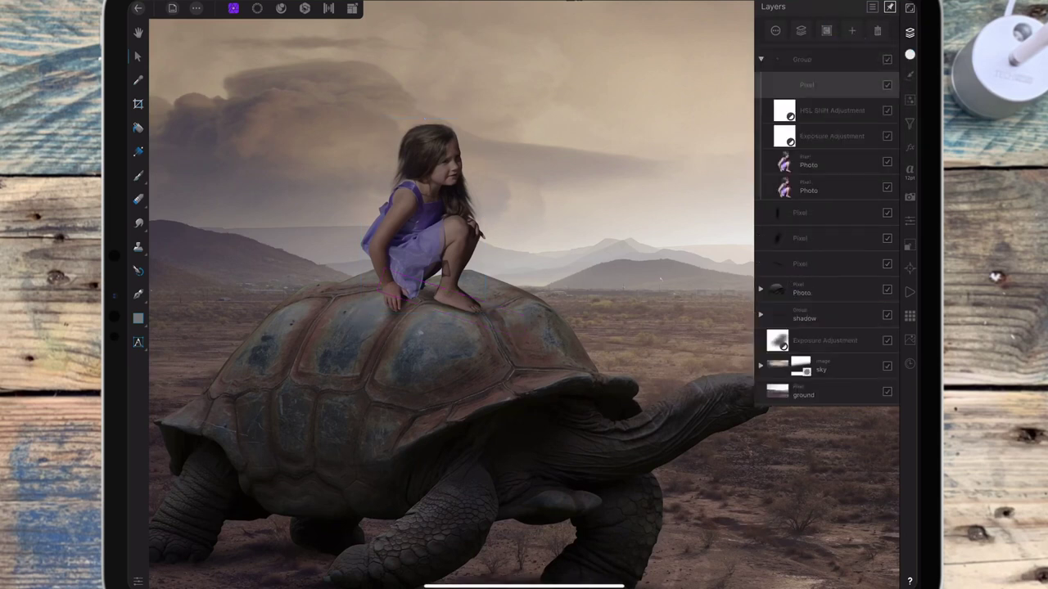
left_click(138, 175)
scroll(528, 258, "down", 5)
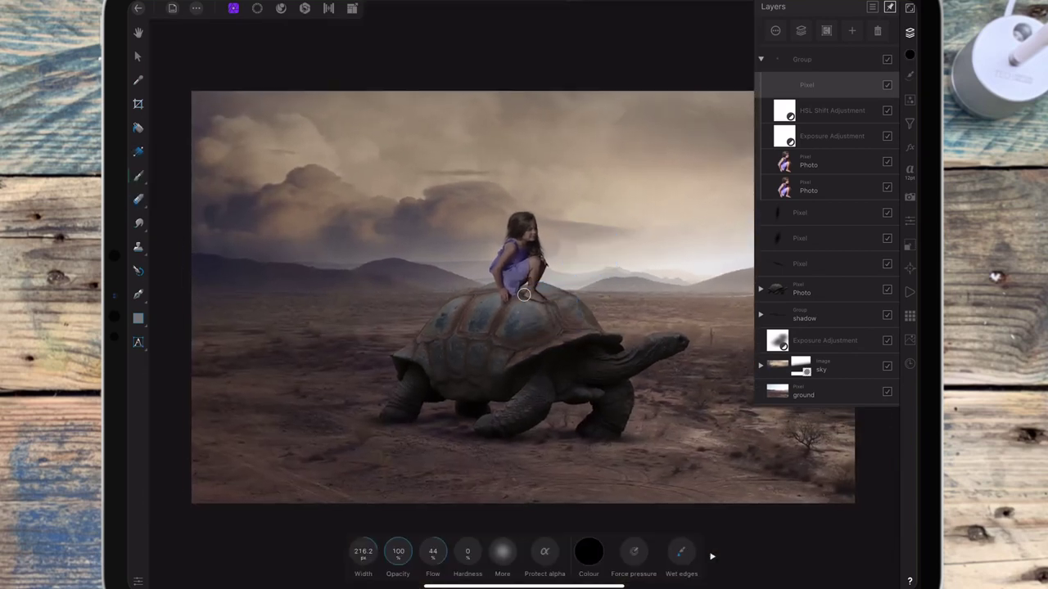
left_click(587, 551)
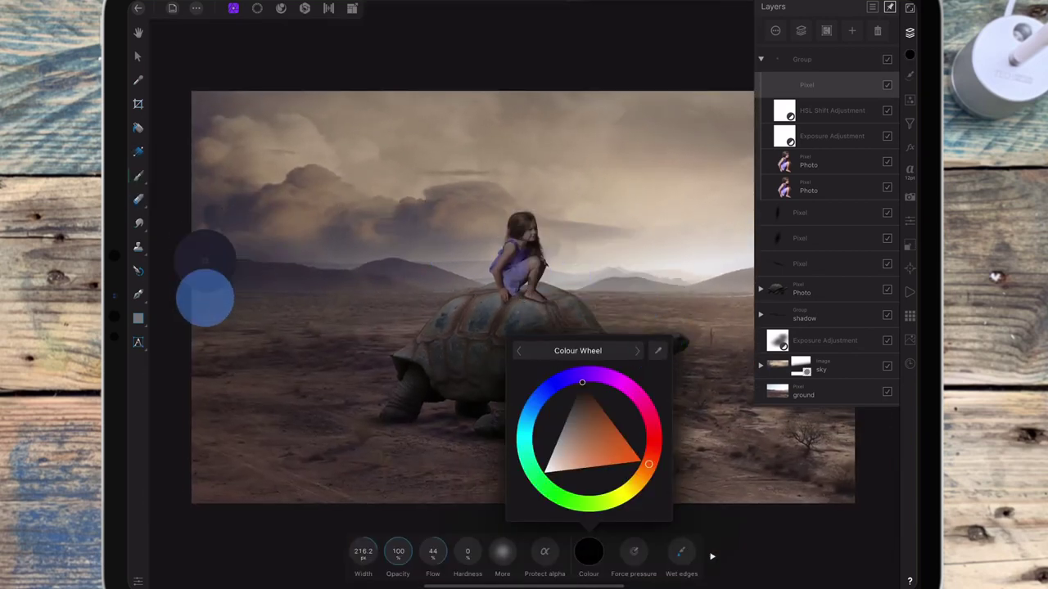
left_click_drag(582, 383, 564, 378)
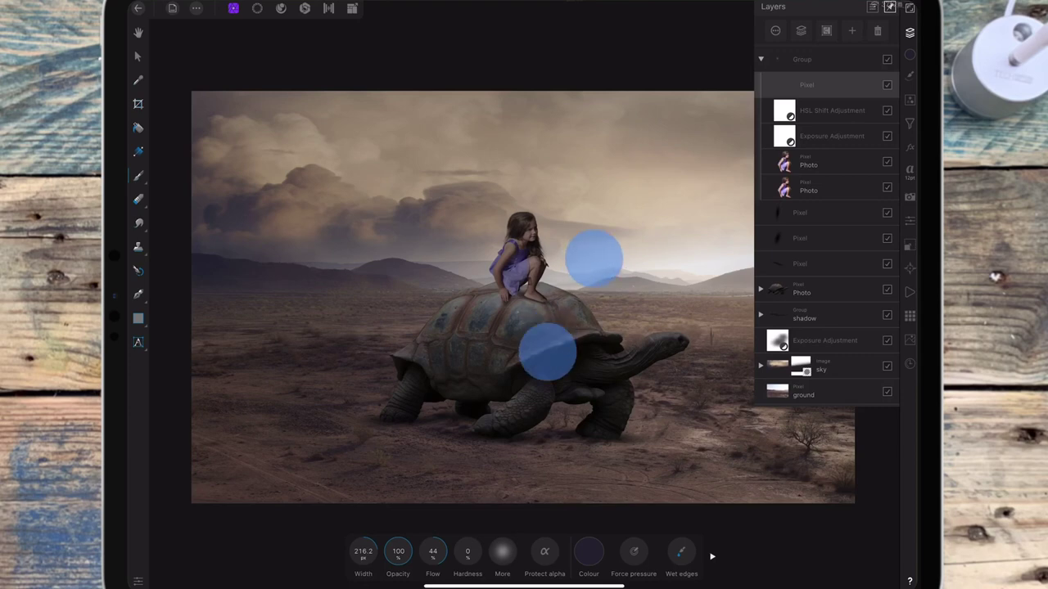
scroll(573, 304, "up", 5)
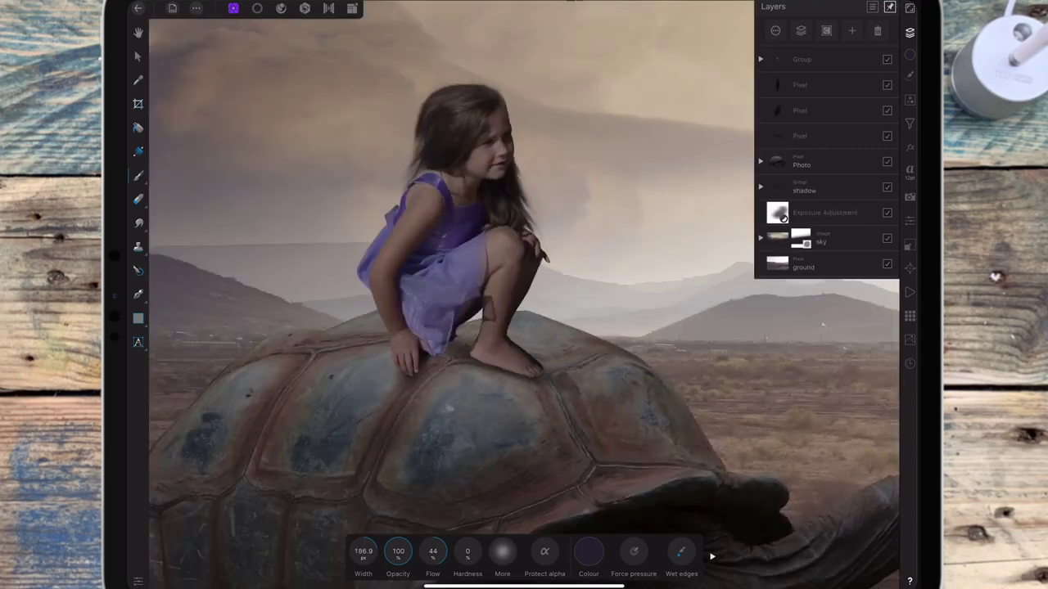
- Merge the girl's group into one pixel layer and add a new pixel layer above
left_click(801, 30)
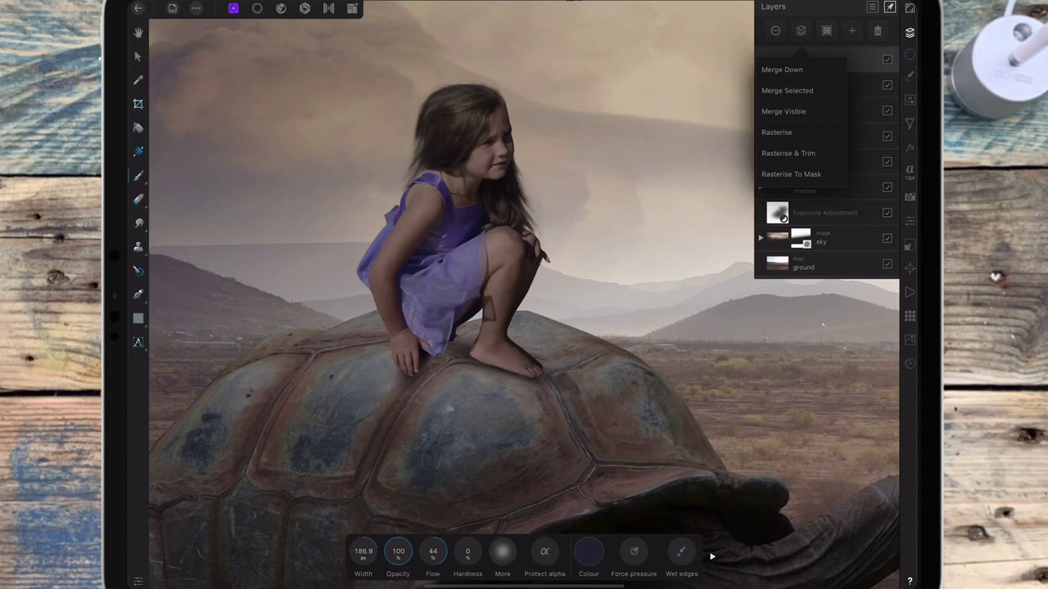
key("Escape")
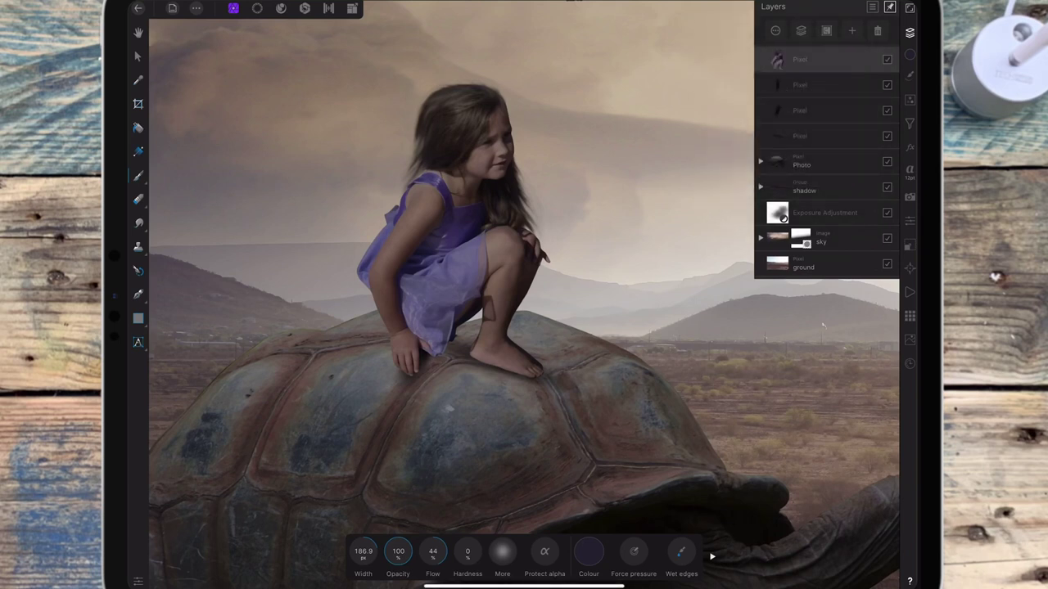
left_click(851, 31)
left_click(835, 63)
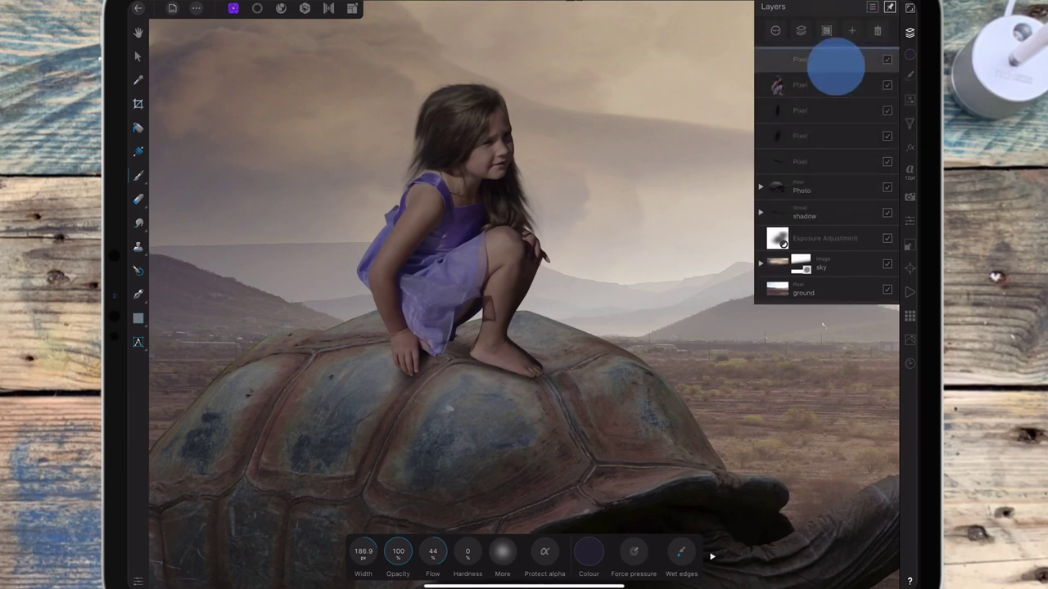
- Clip the new layer to the girl and paint navy shadow on her feet, hand, neck and chin
left_click_drag(835, 63, 819, 85)
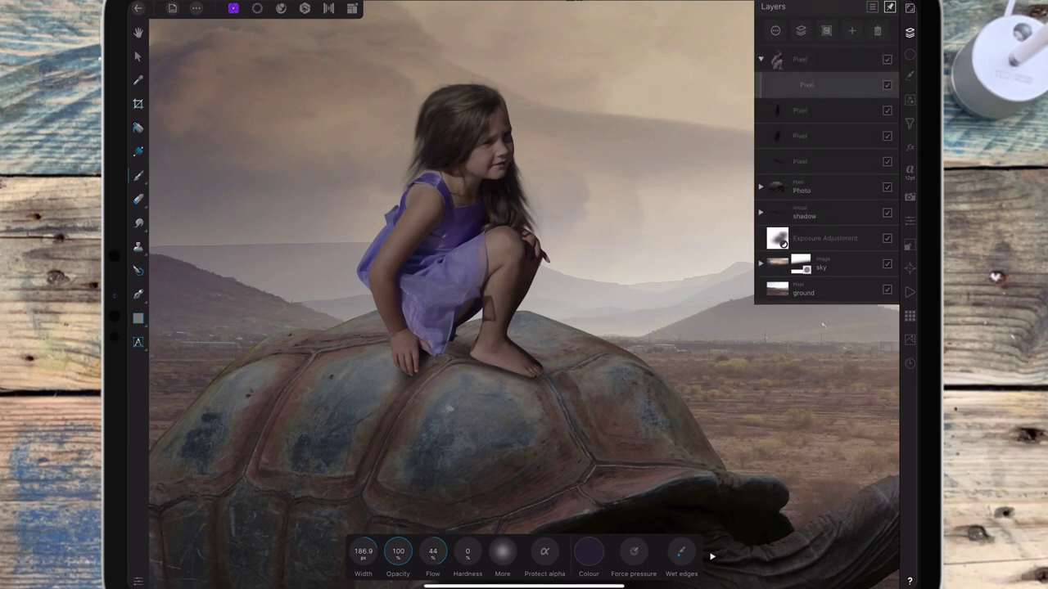
left_click_drag(475, 352, 509, 366)
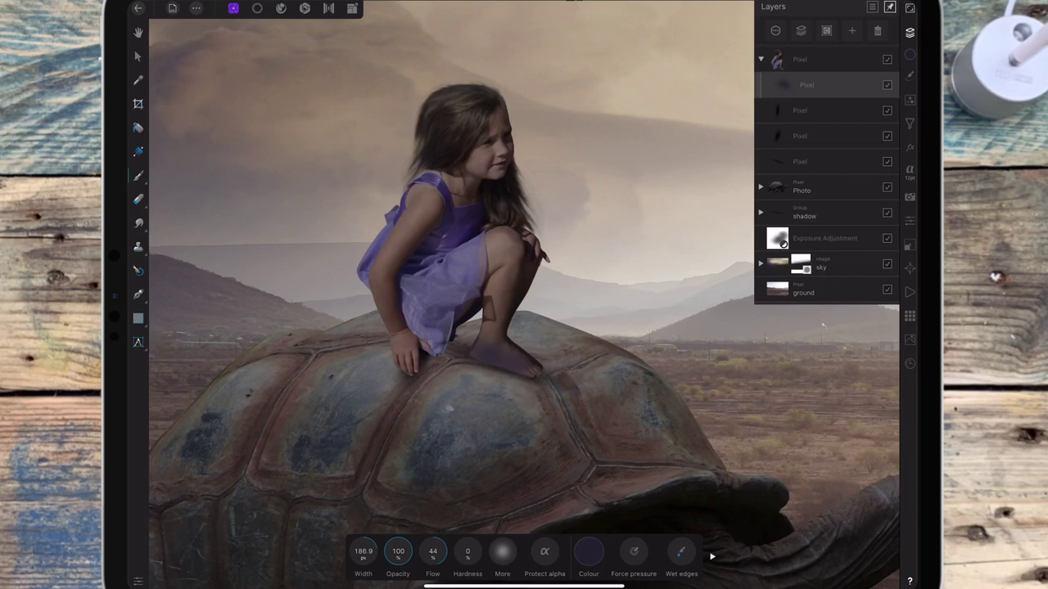
left_click_drag(413, 368, 398, 300)
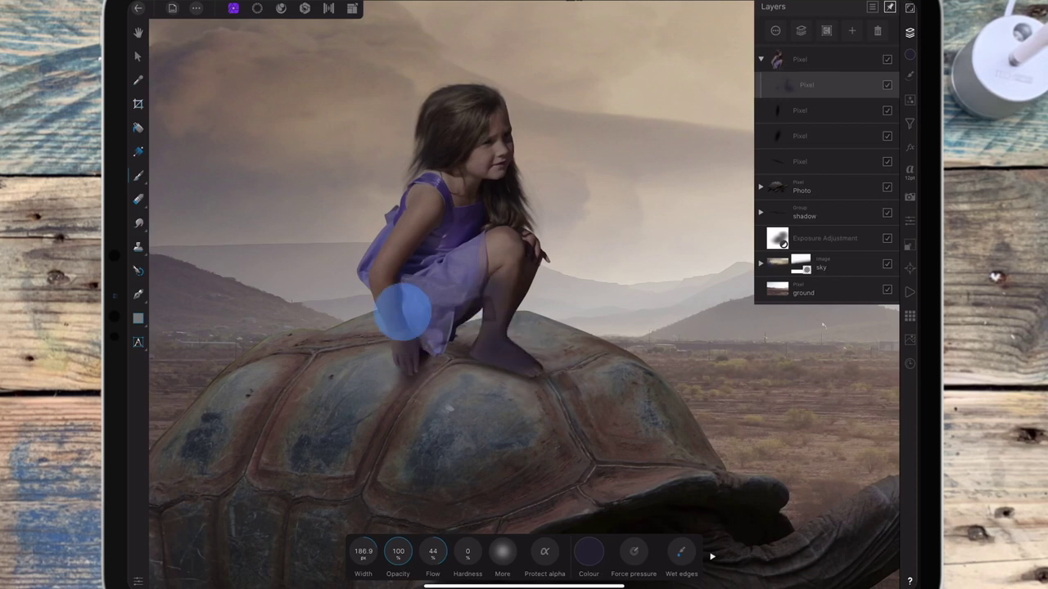
left_click_drag(363, 551, 344, 551)
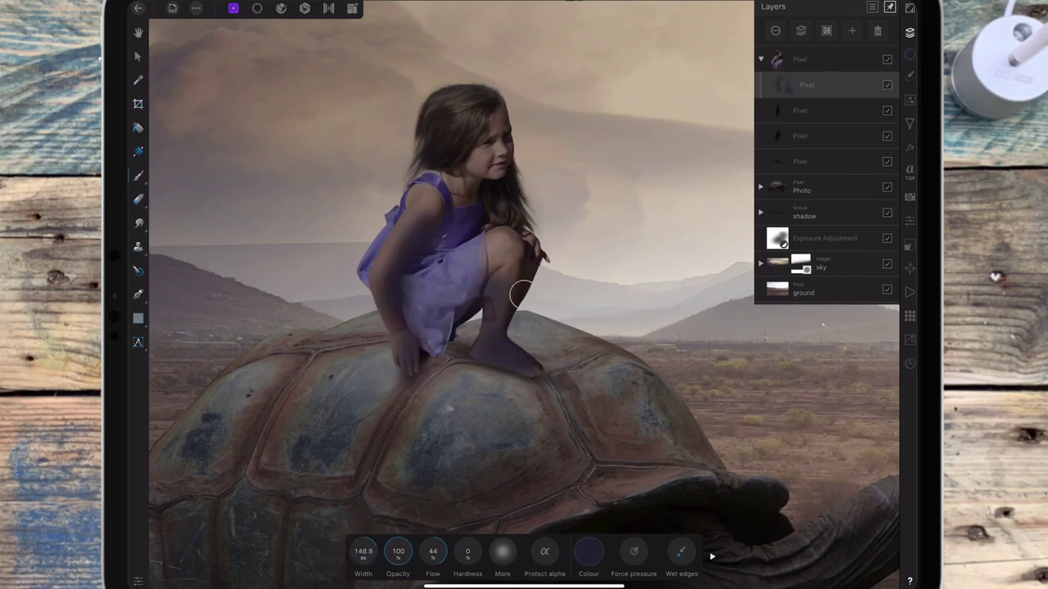
left_click_drag(457, 182, 470, 200)
left_click_drag(495, 163, 479, 201)
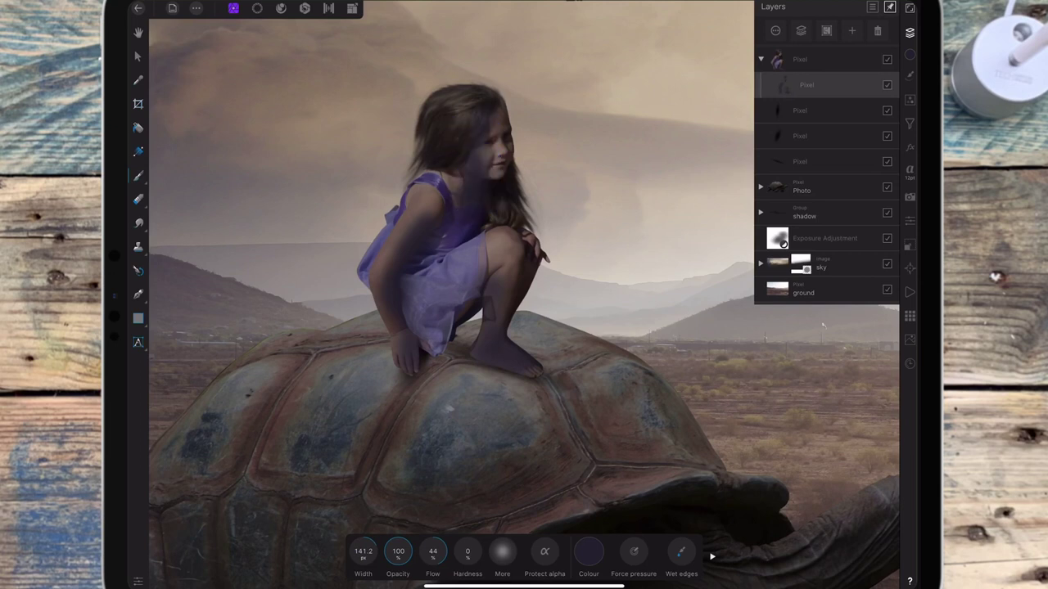
- Shade the girl's skirt, knee and legs, shrinking the brush to 80.2 px
left_click_drag(430, 352, 464, 276)
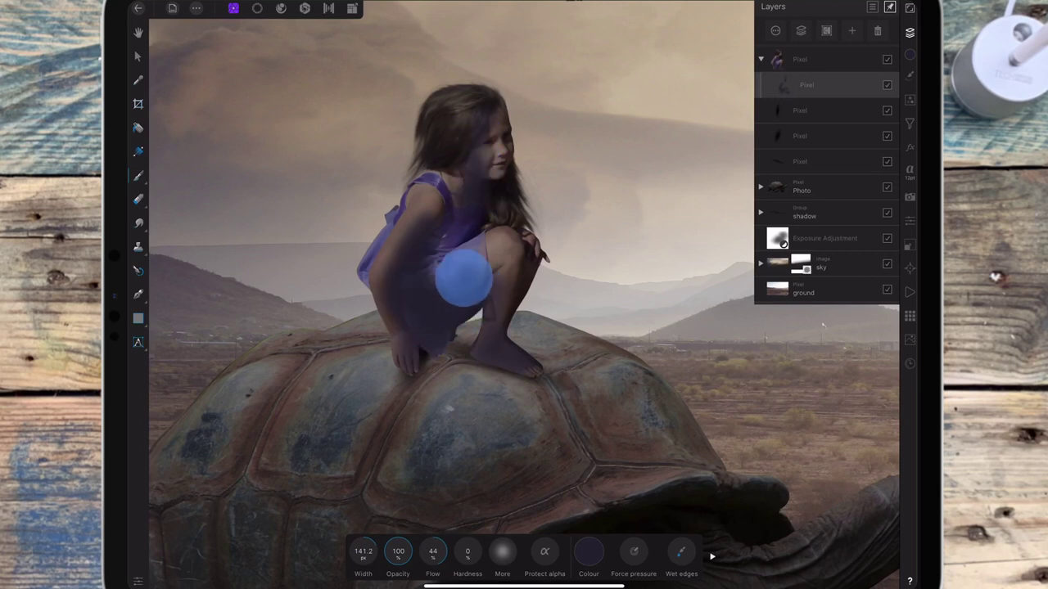
left_click_drag(473, 350, 537, 380)
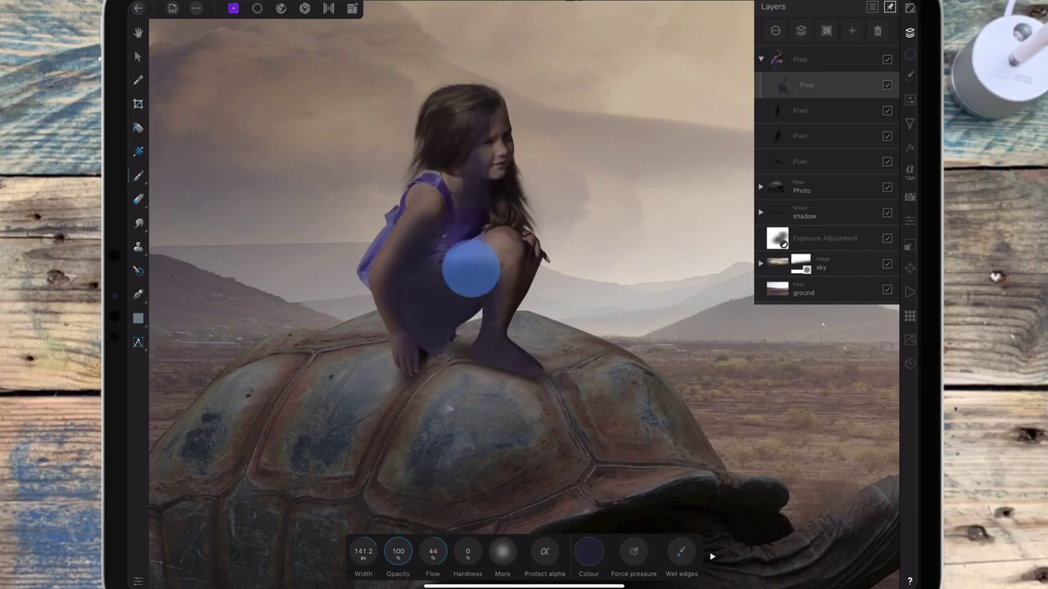
left_click(472, 269)
left_click(449, 210)
left_click_drag(370, 544, 273, 547)
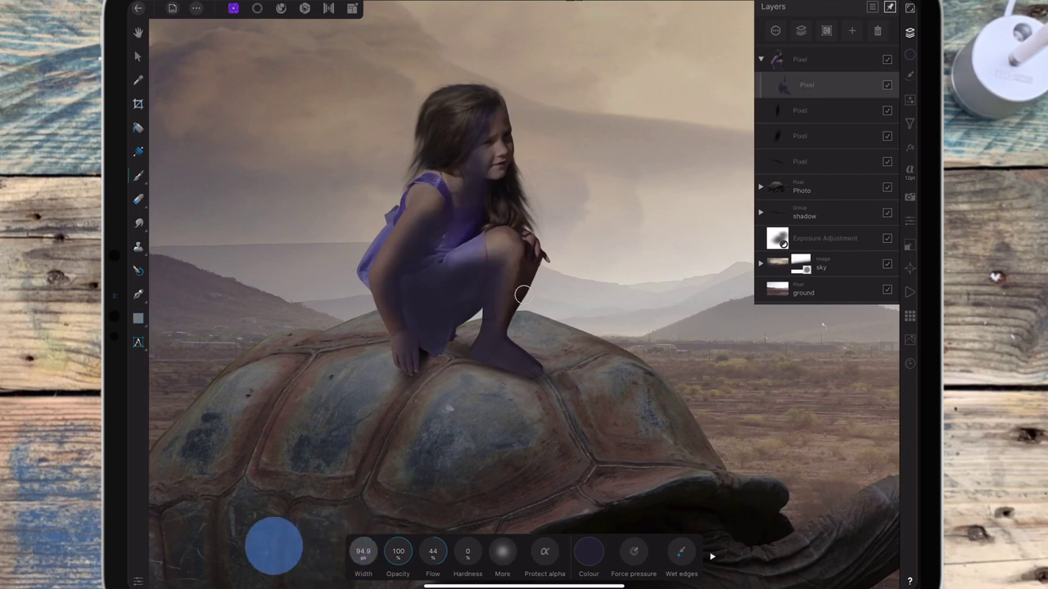
left_click_drag(435, 257, 416, 319)
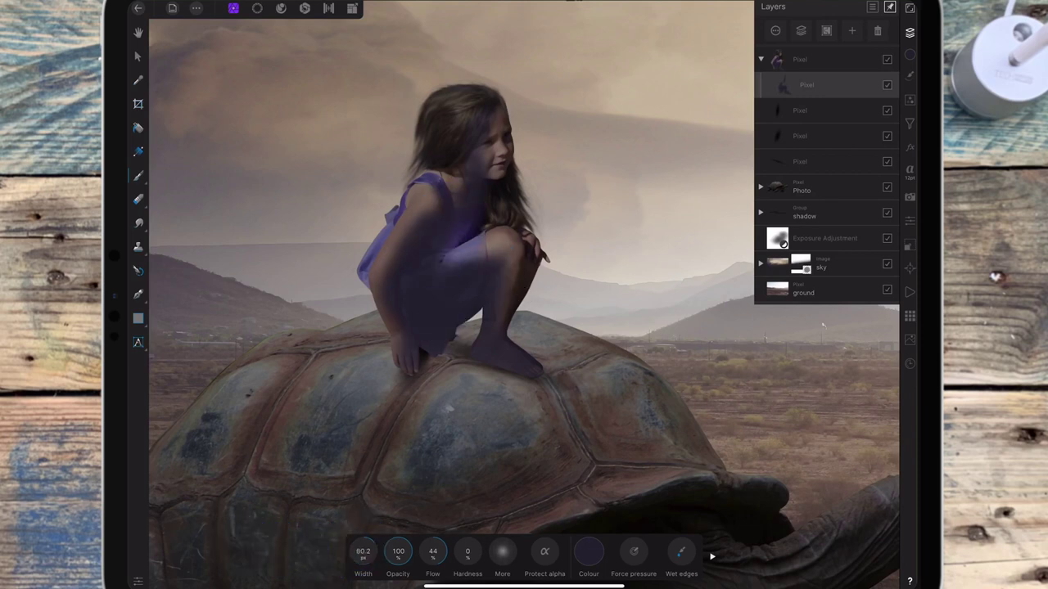
- Set the navy shading layer to Multiply at about 35% opacity, then reselect the girl's layer
left_click(775, 31)
left_click(825, 94)
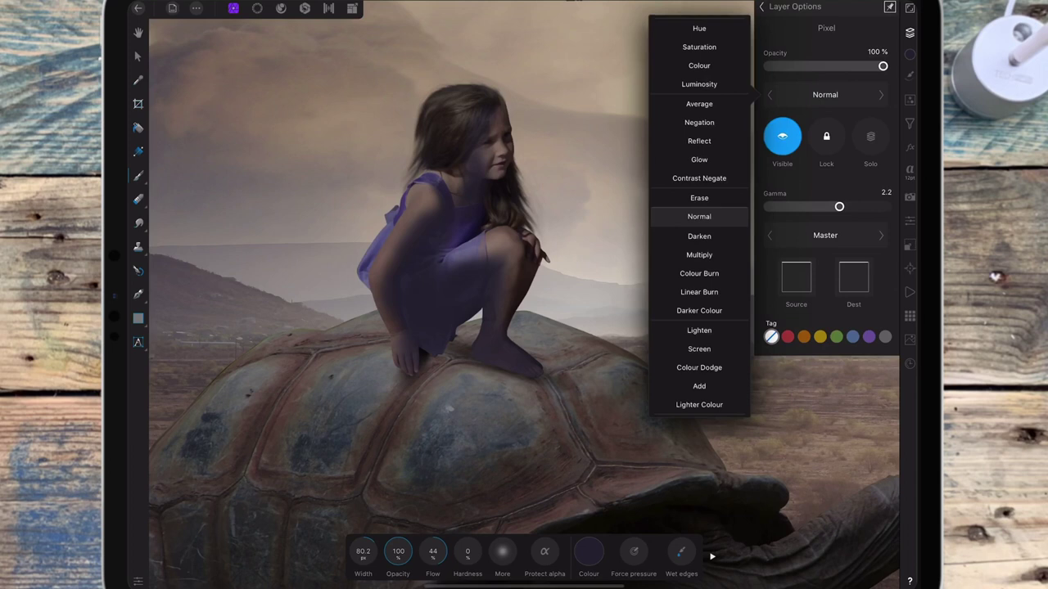
left_click(699, 216)
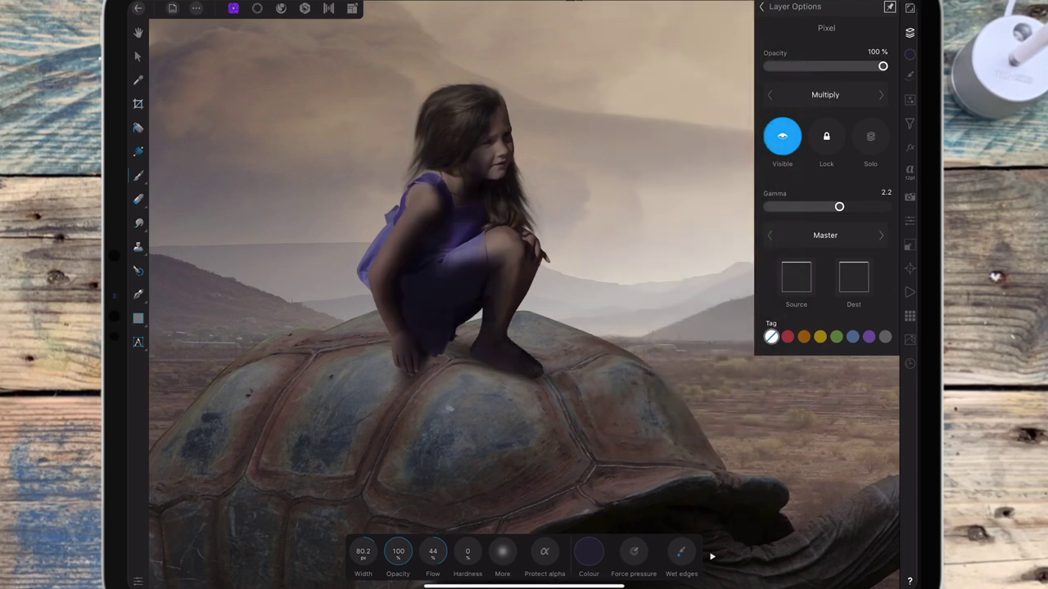
left_click_drag(883, 66, 827, 66)
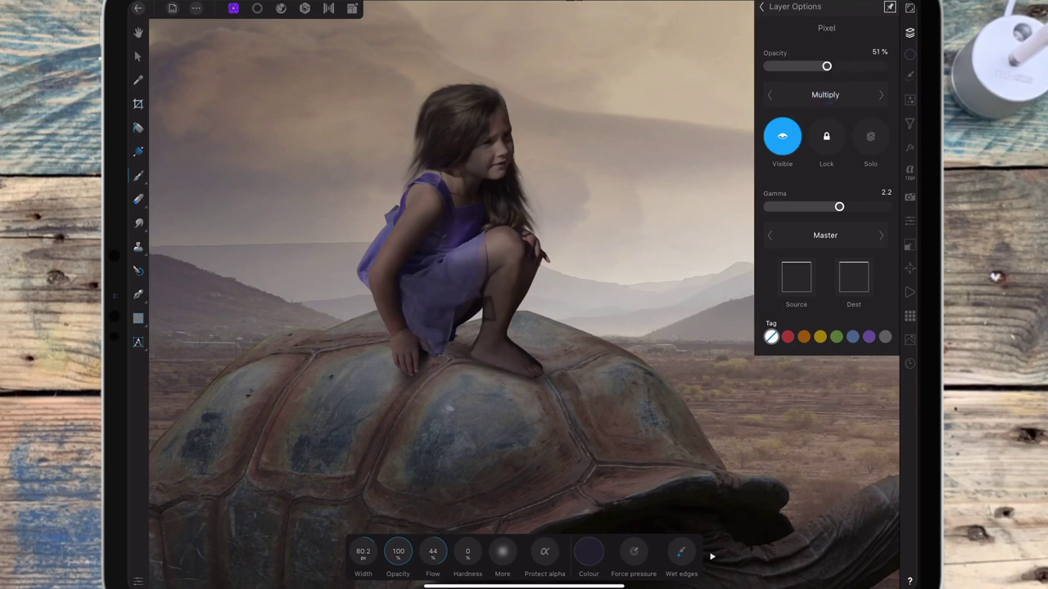
left_click(761, 5)
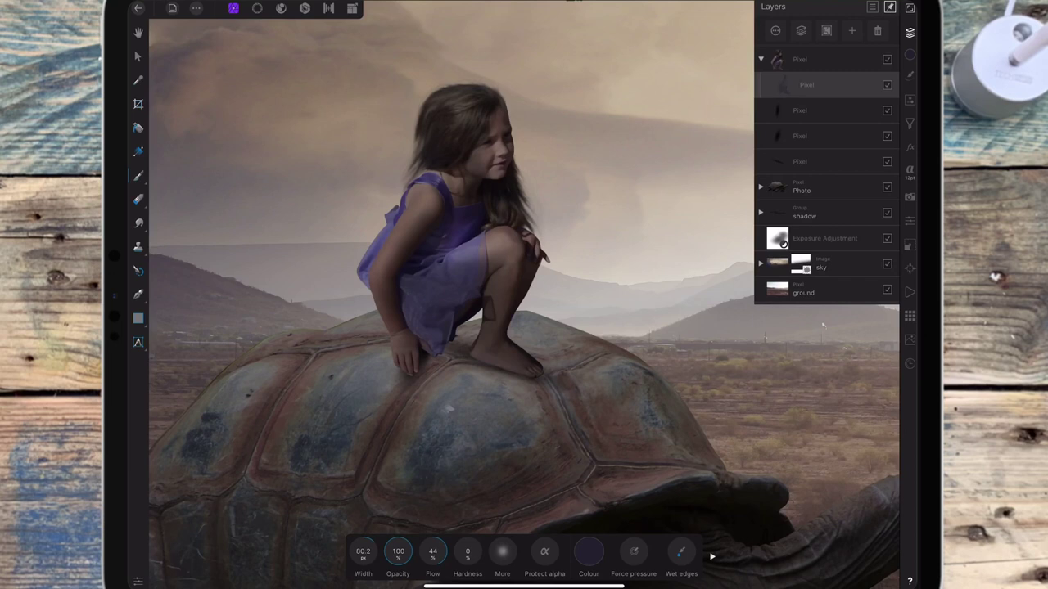
left_click(819, 84)
left_click_drag(822, 71, 806, 70)
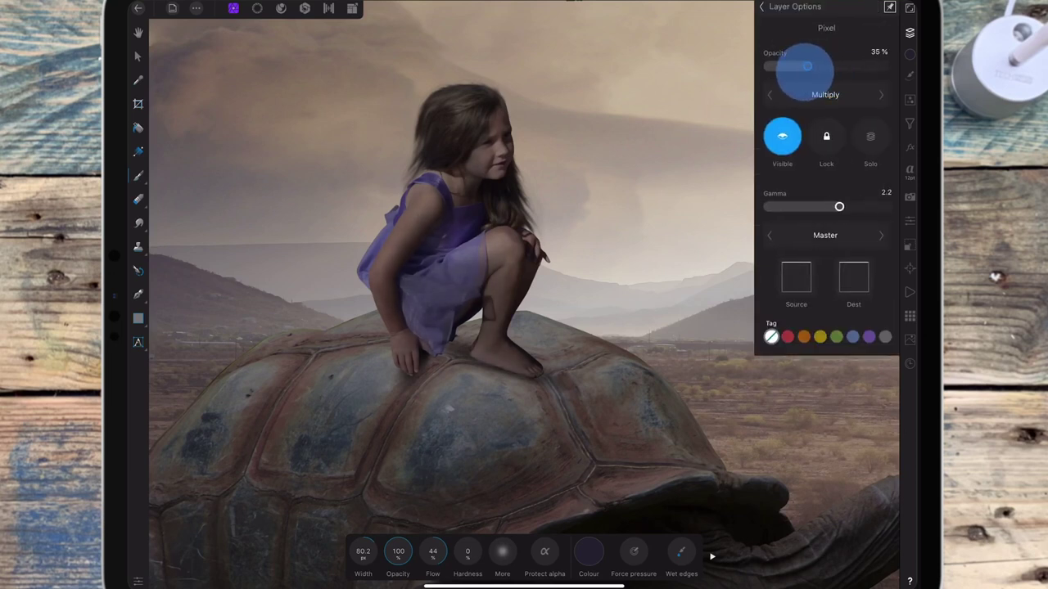
left_click_drag(806, 69, 809, 67)
left_click(762, 7)
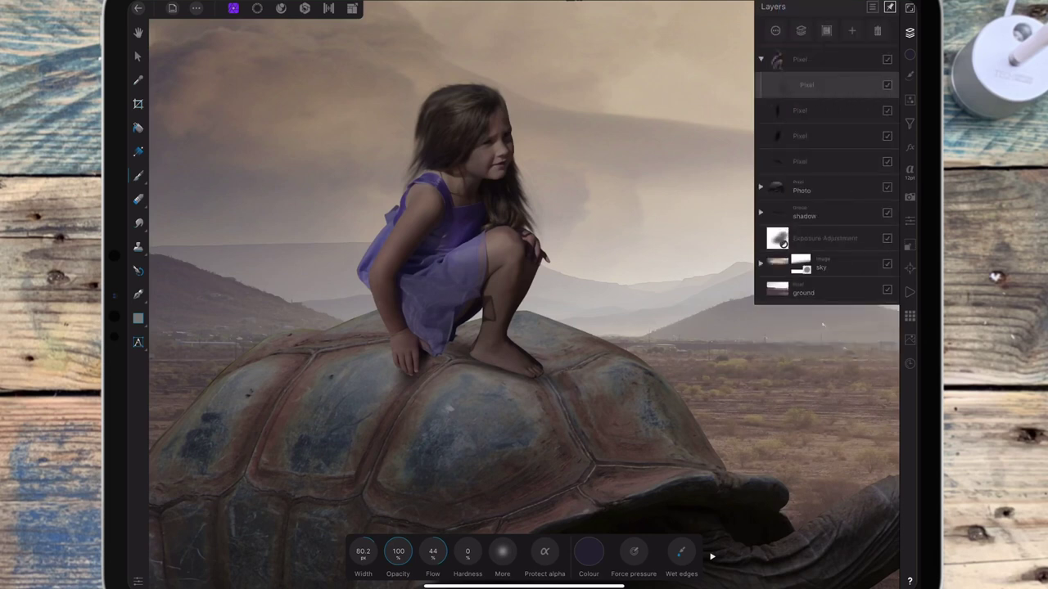
left_click(819, 58)
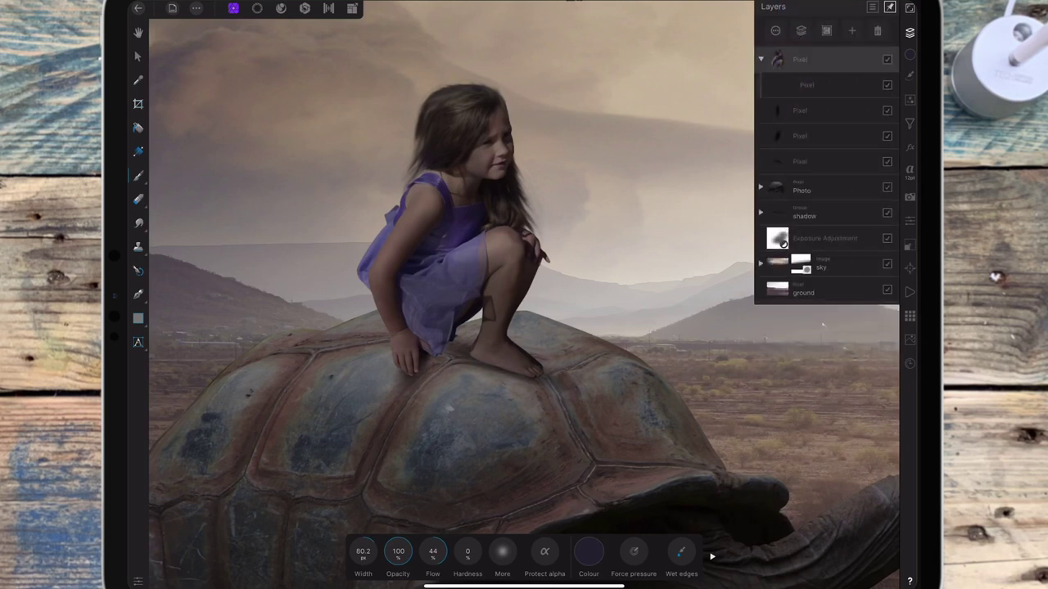
- Burn the Shadows range with a 113 px brush around the girl's knee, hand, arm and shin
left_click(138, 223)
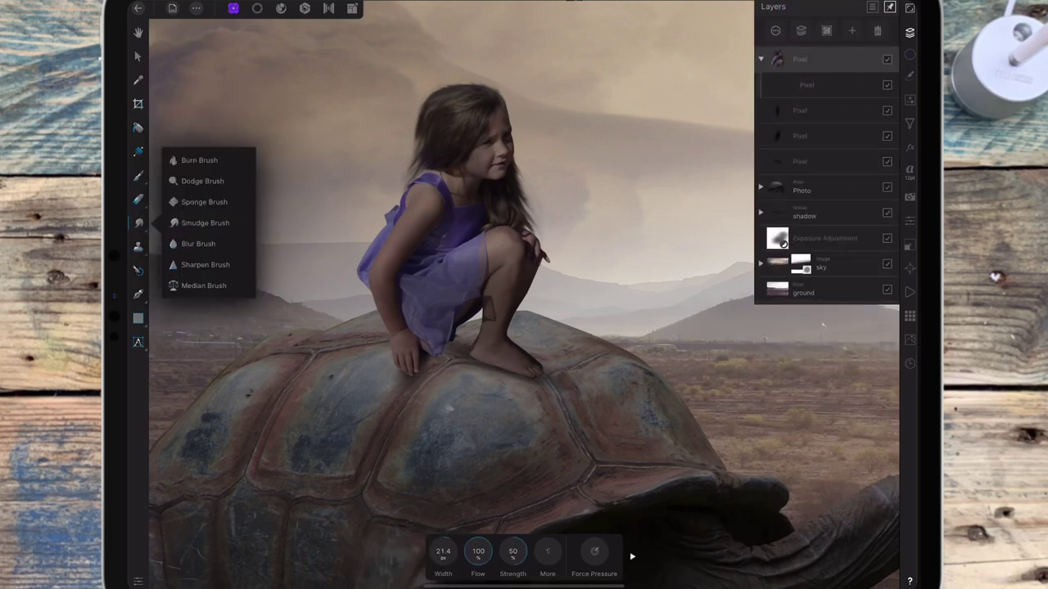
left_click(199, 161)
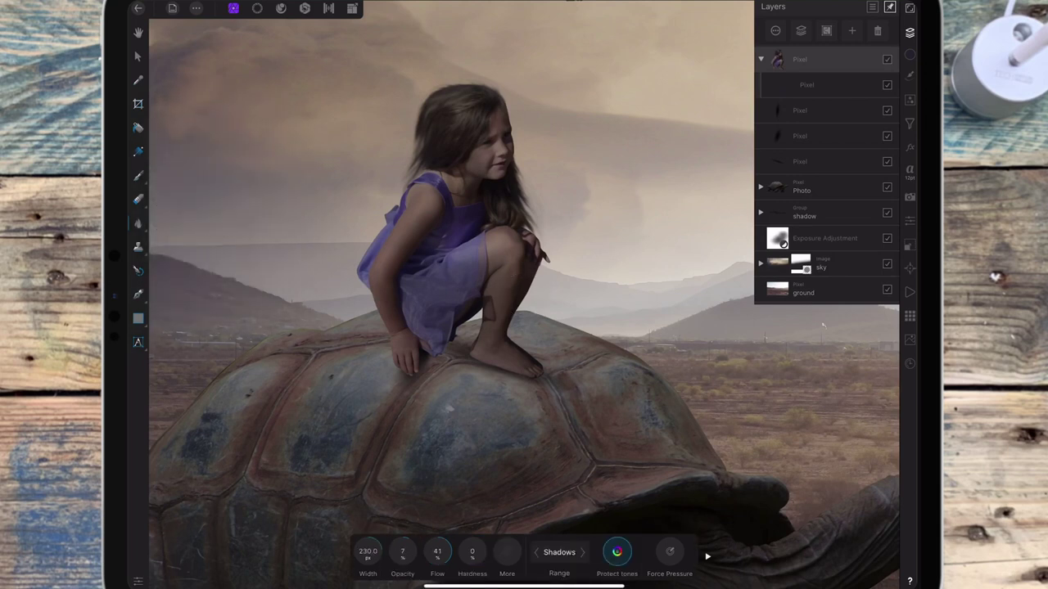
left_click_drag(368, 552, 217, 558)
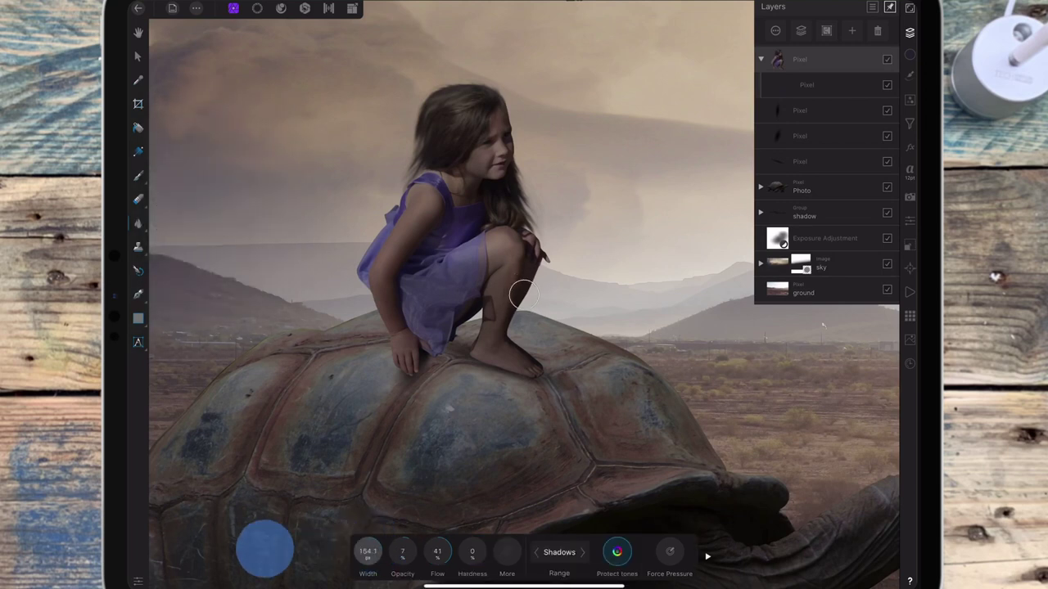
left_click(396, 347)
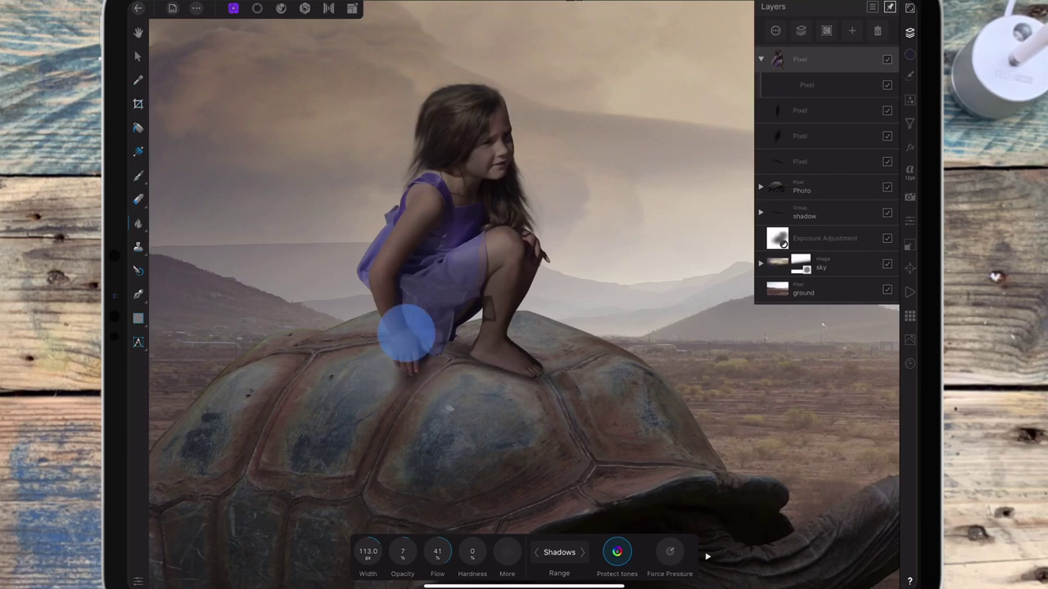
left_click(399, 357)
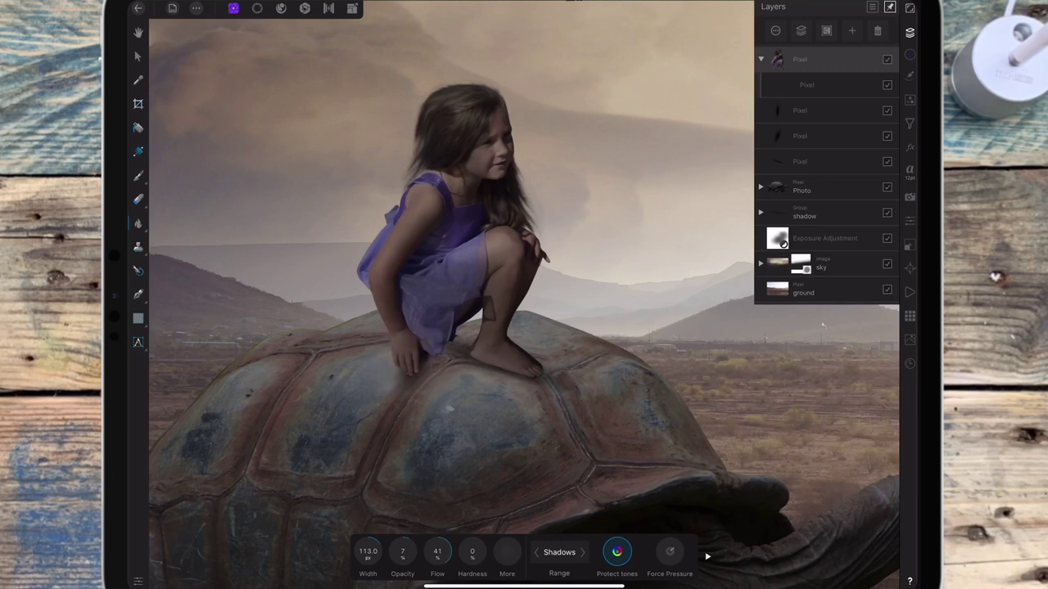
left_click(436, 210)
left_click_drag(399, 305, 396, 288)
left_click(471, 353)
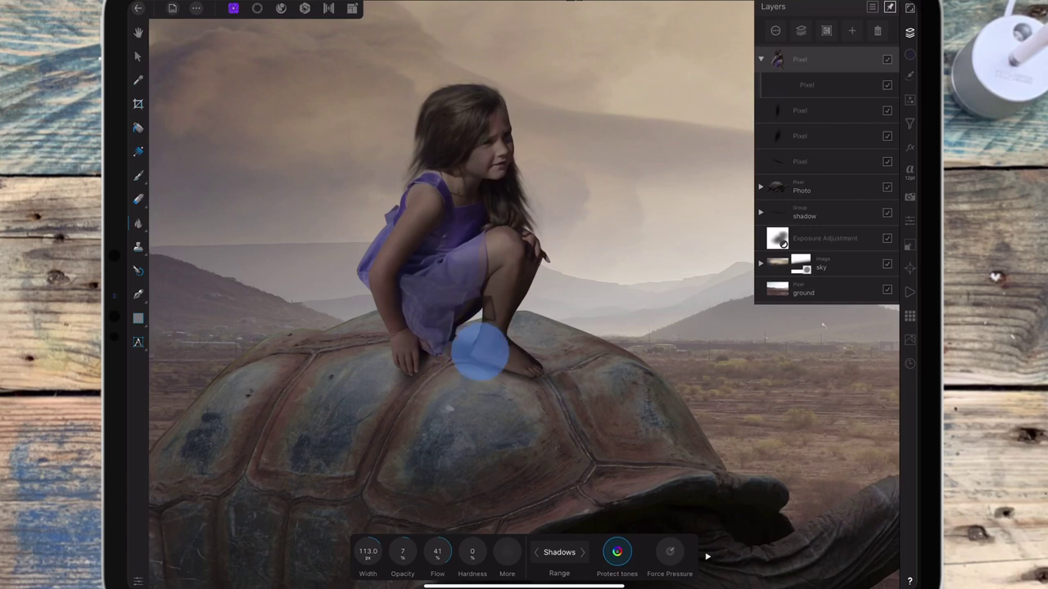
mouse_move(516, 368)
left_mouse_down()
mouse_move(497, 364)
mouse_move(526, 374)
left_mouse_up()
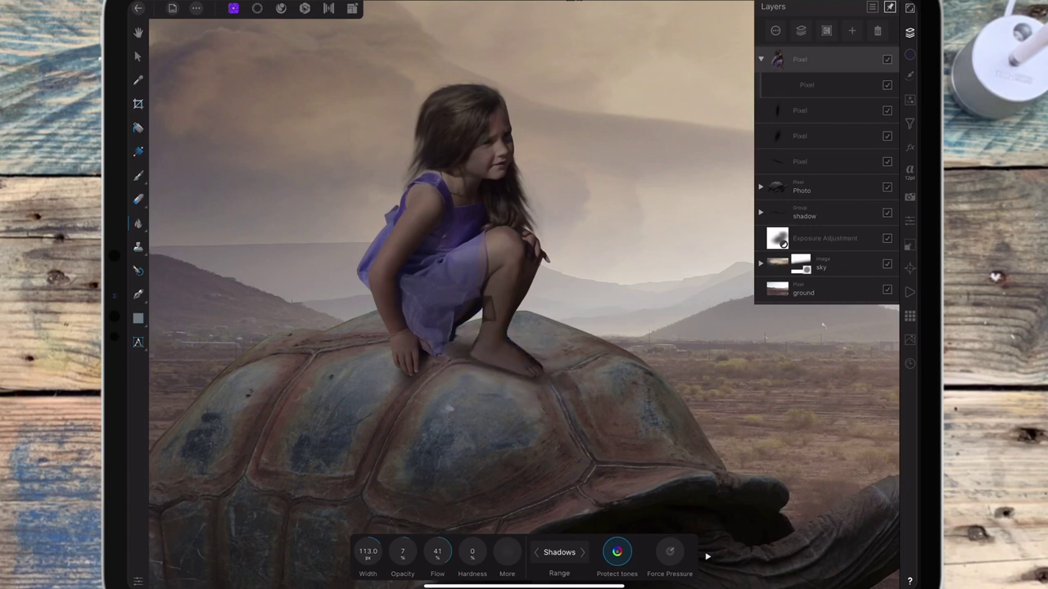
left_click_drag(484, 324, 488, 293)
left_click(420, 357)
- Set the burn brush to width 64.4 and 15% opacity, then darken the shell below the girl
scroll(524, 295, "down", 2)
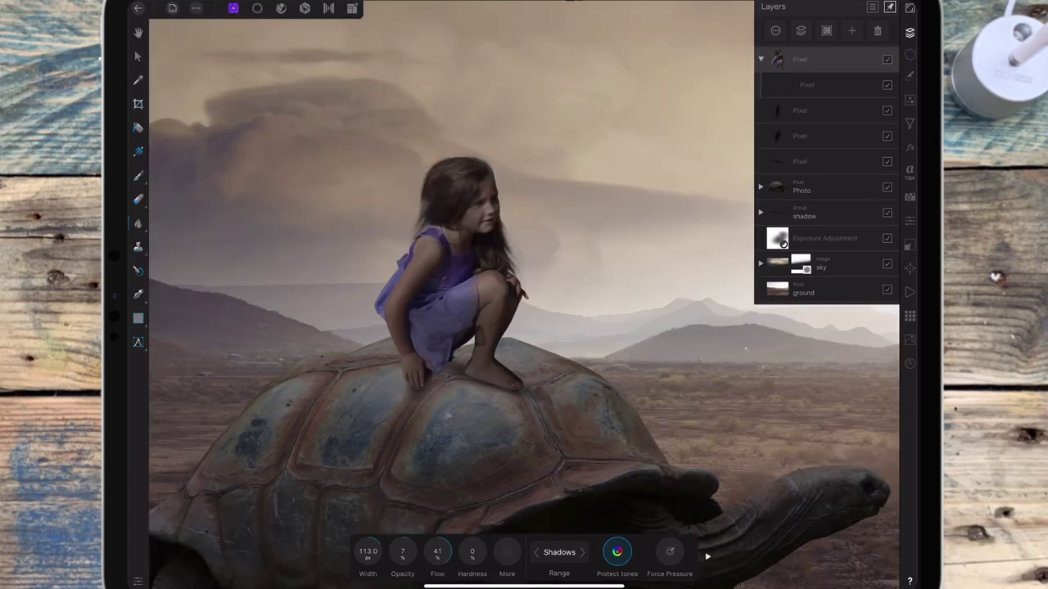
left_click_drag(402, 551, 432, 526)
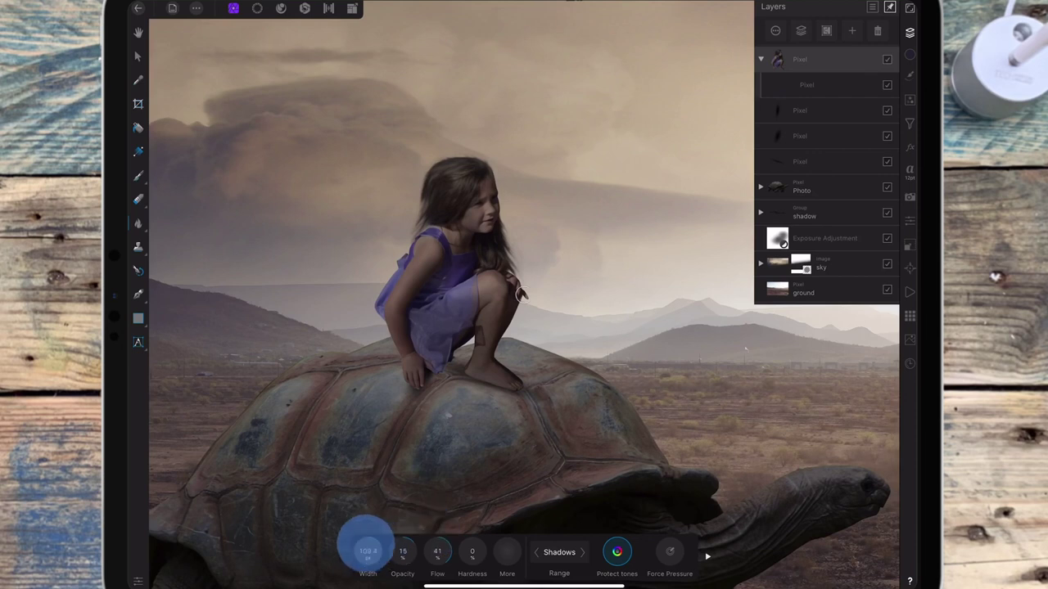
left_click_drag(368, 551, 295, 565)
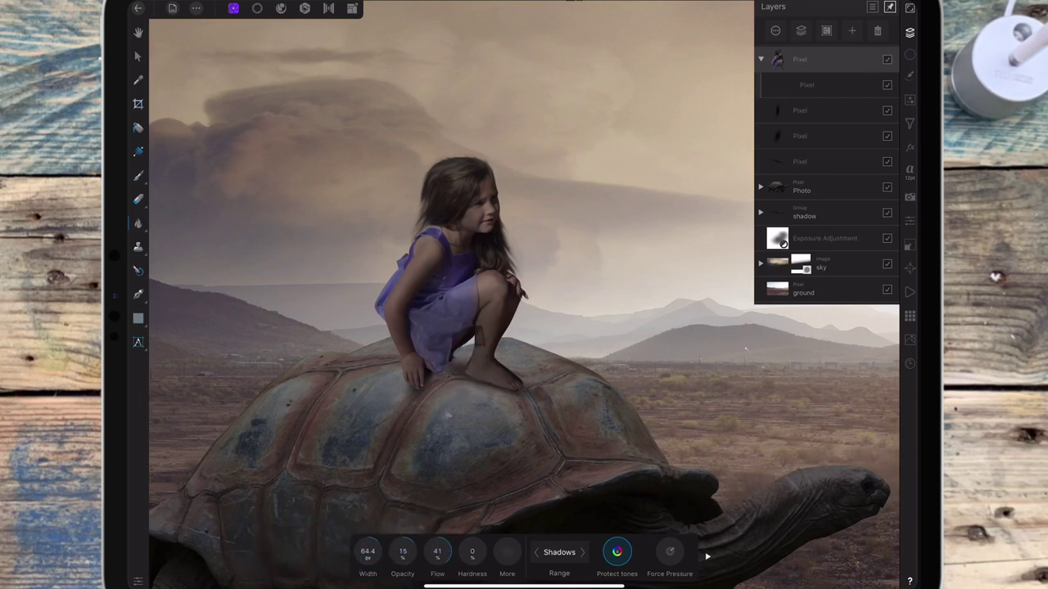
left_click_drag(468, 374, 504, 390)
left_click(487, 378)
left_click(461, 368)
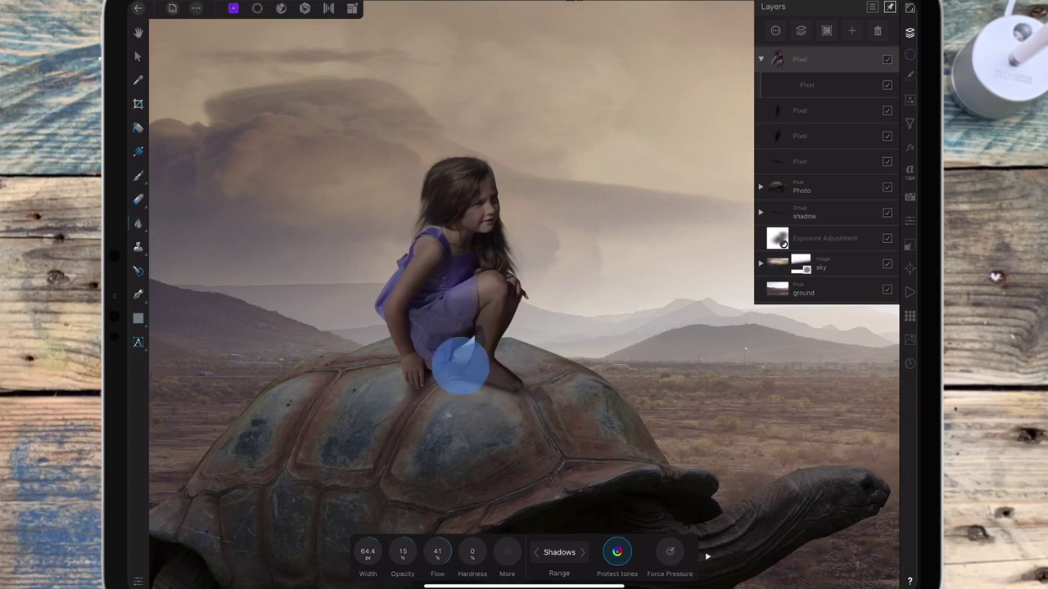
left_click_drag(422, 374, 418, 382)
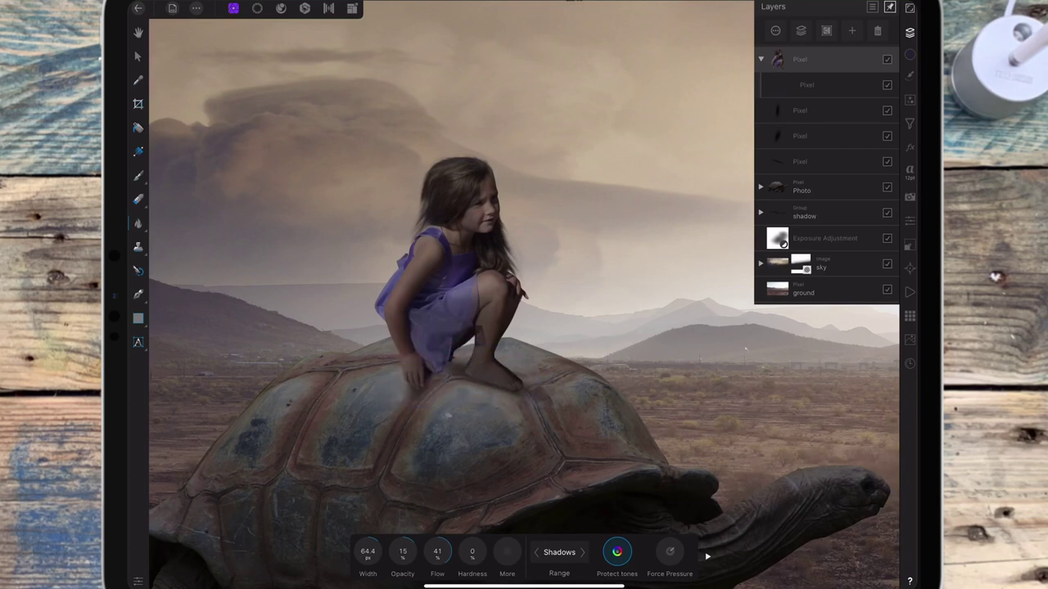
left_click(421, 361)
left_click(442, 264)
- Deepen the shadows on the girl's legs and the shell beneath her feet
left_click_drag(492, 301, 479, 345)
left_click_drag(470, 380, 489, 388)
left_click(514, 392)
left_click(426, 378)
scroll(524, 295, "down", 2)
left_click(479, 352)
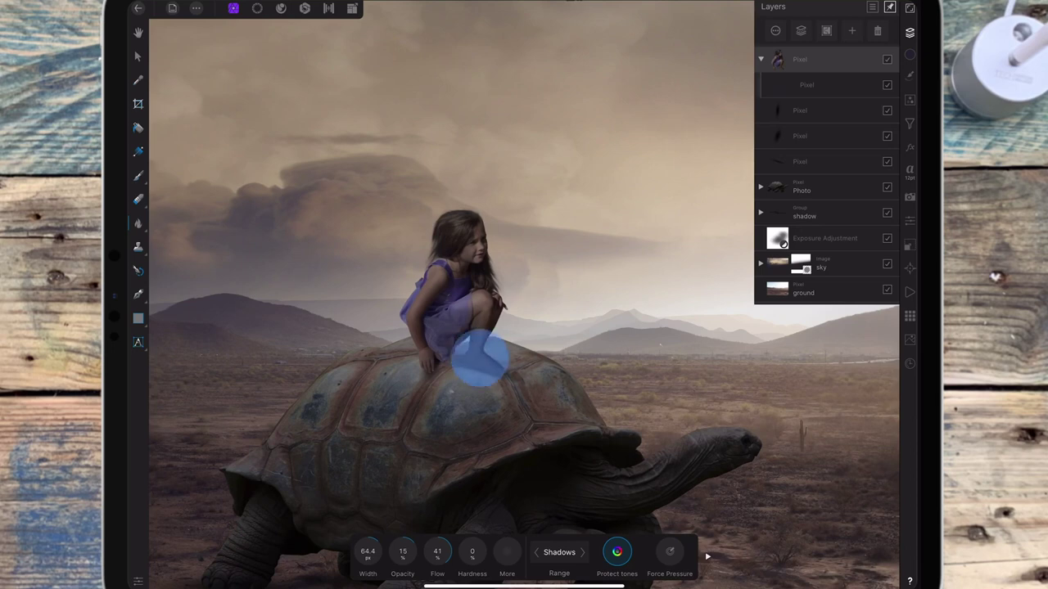
left_click_drag(480, 354, 502, 377)
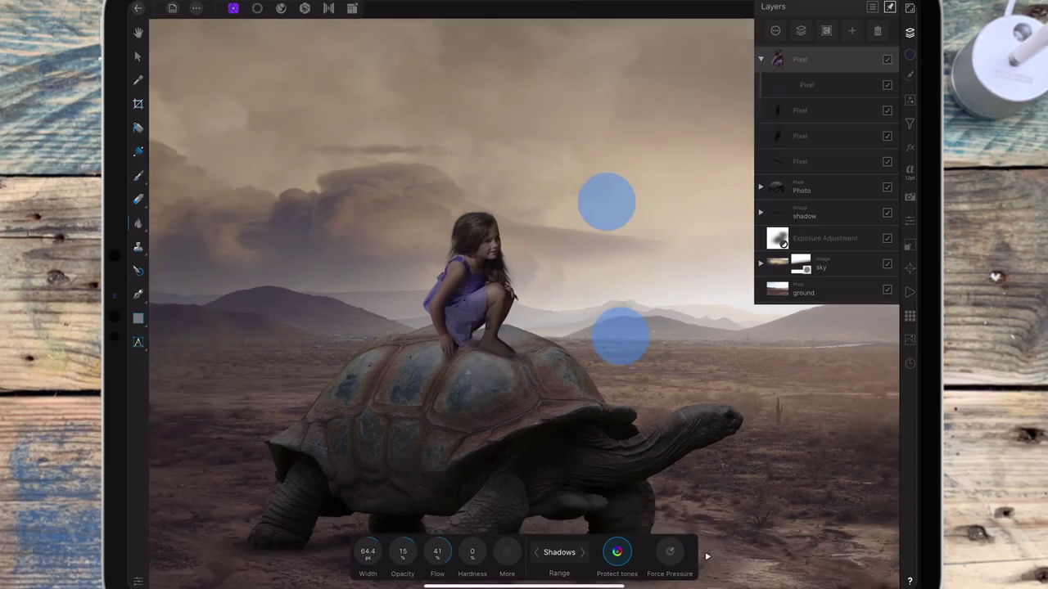
scroll(610, 266, "down", 3)
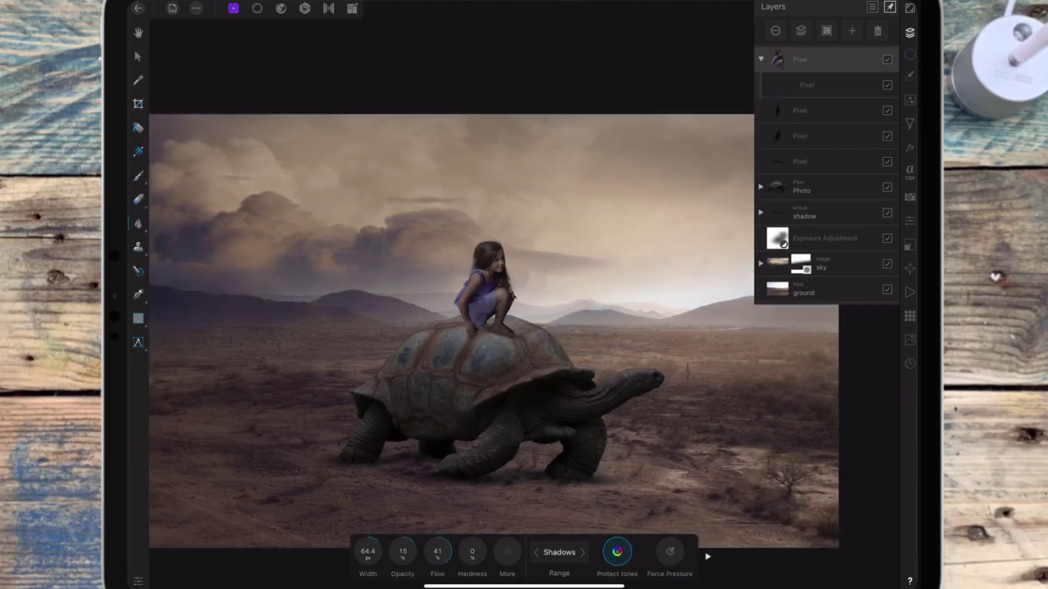
scroll(578, 274, "up", 3)
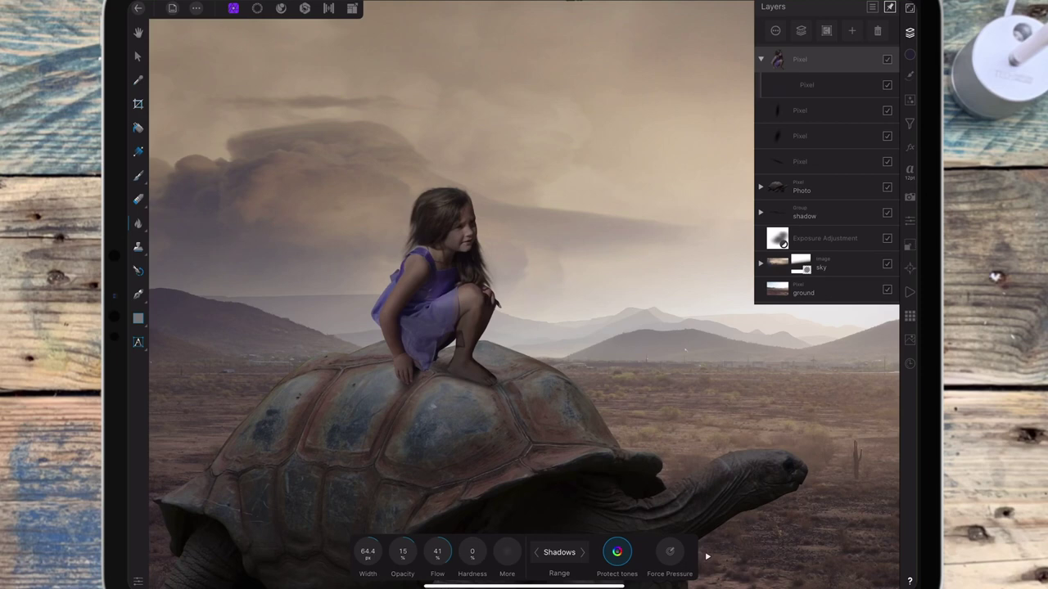
left_click(138, 246)
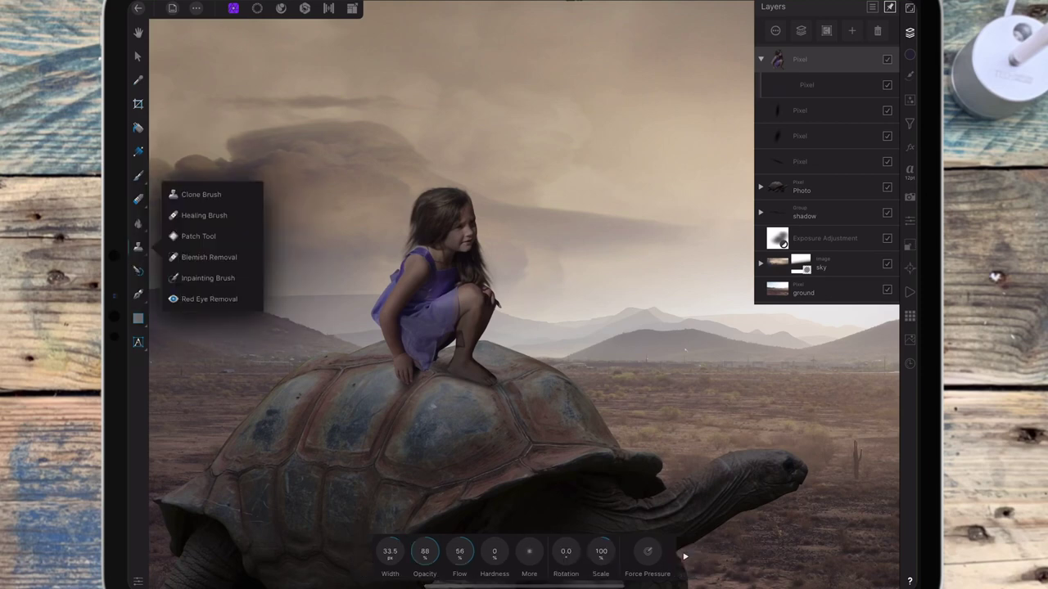
- Inpaint the dark mark on the shin with a 27.5 px brush, undoing the first stroke
left_click(208, 278)
scroll(569, 368, "up", 3)
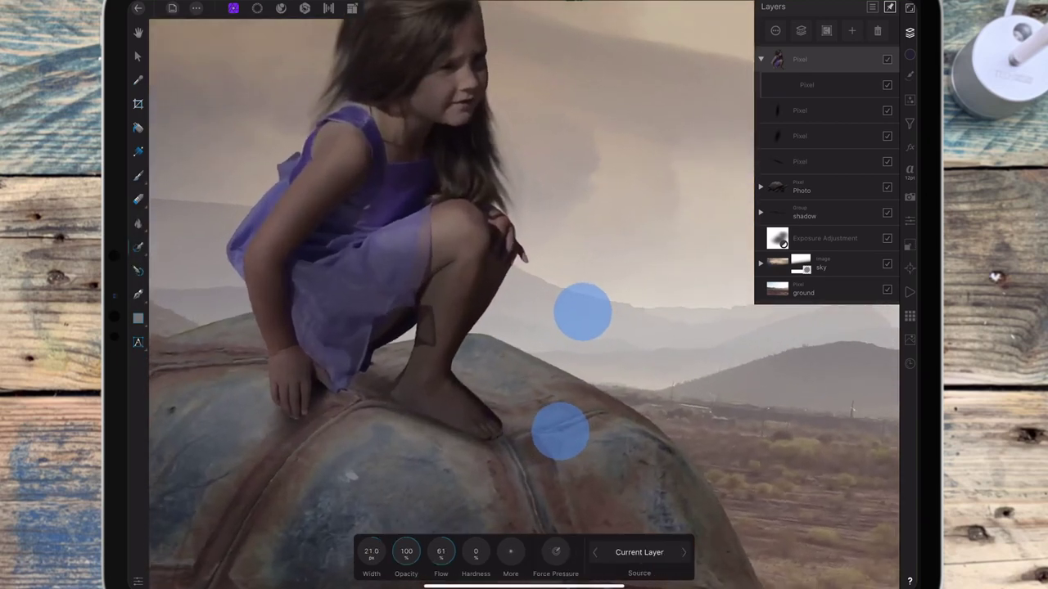
scroll(569, 368, "up", 2)
left_click_drag(371, 552, 393, 552)
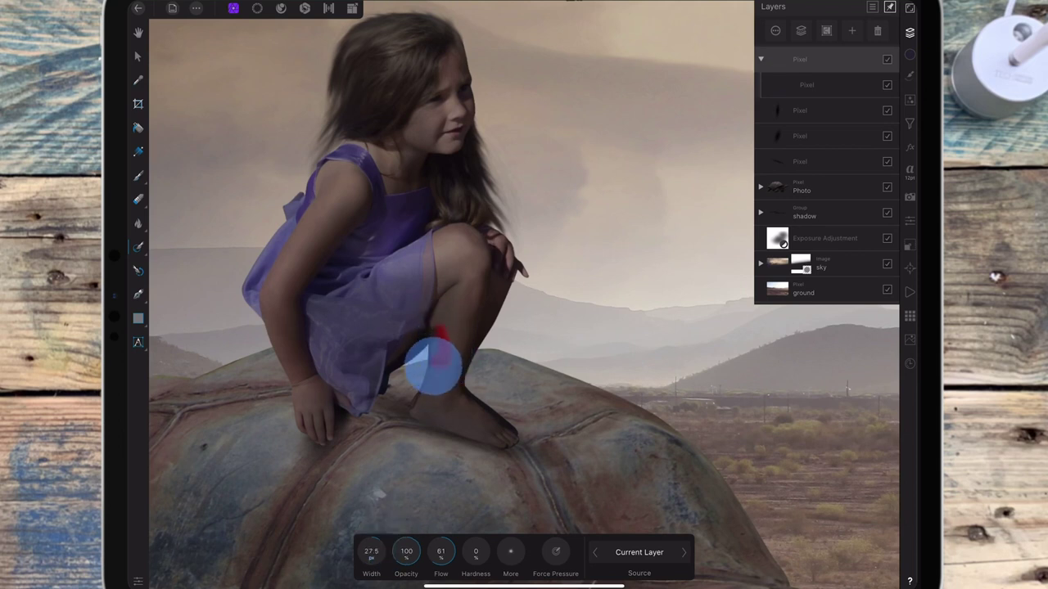
left_click_drag(440, 352, 428, 364)
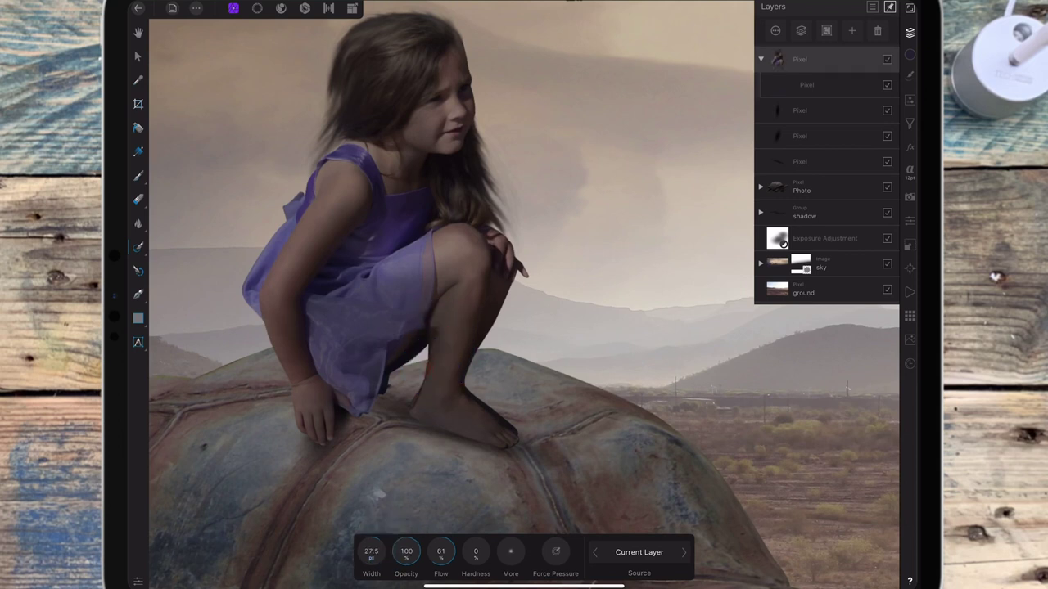
scroll(473, 390, "up", 3)
key("ctrl+z")
- Repaint over the shin mark and clean up its edges with a 6.6 px inpainting brush
left_click_drag(439, 324, 433, 354)
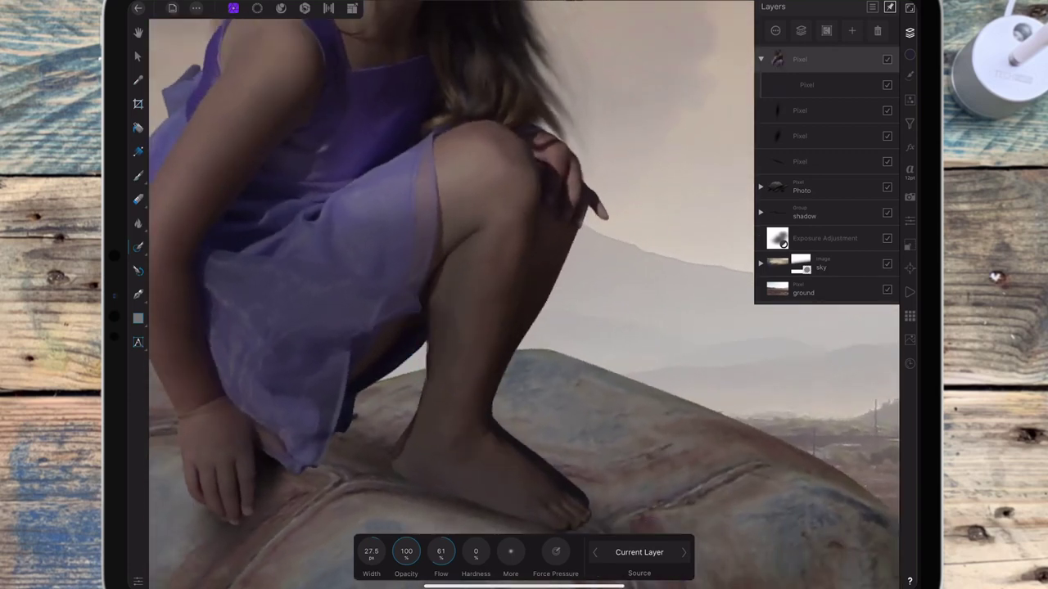
left_click(440, 312)
left_click_drag(371, 551, 351, 543)
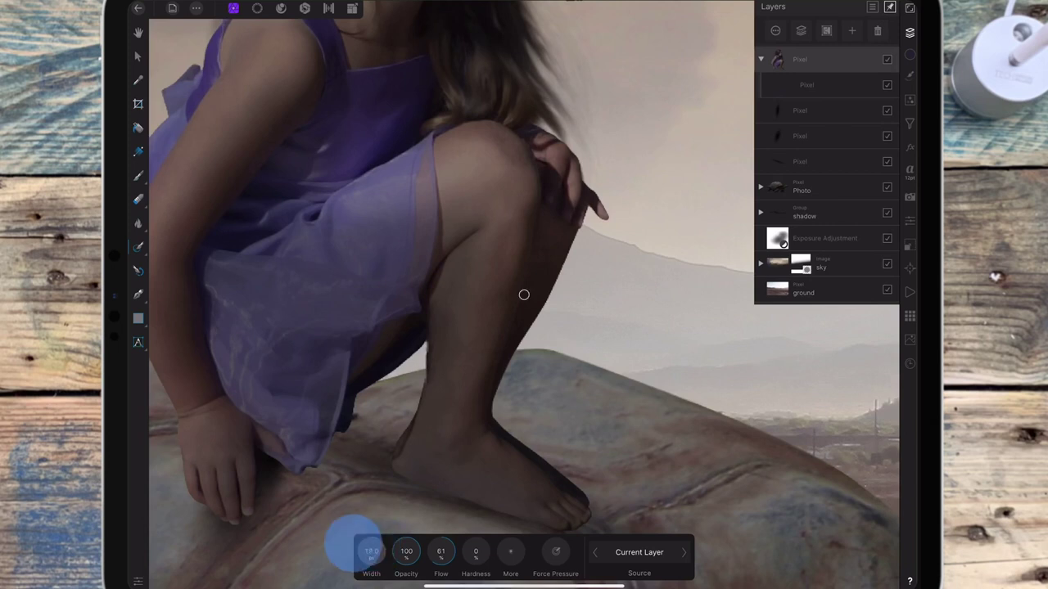
mouse_move(431, 342)
left_mouse_down()
mouse_move(426, 391)
mouse_move(427, 348)
left_mouse_up()
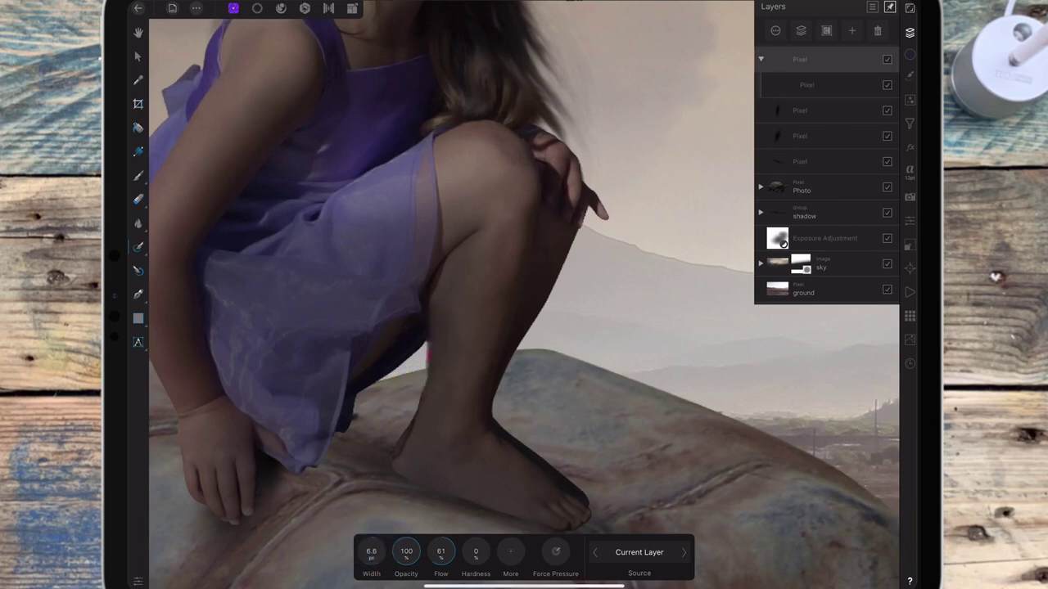
left_click(428, 359)
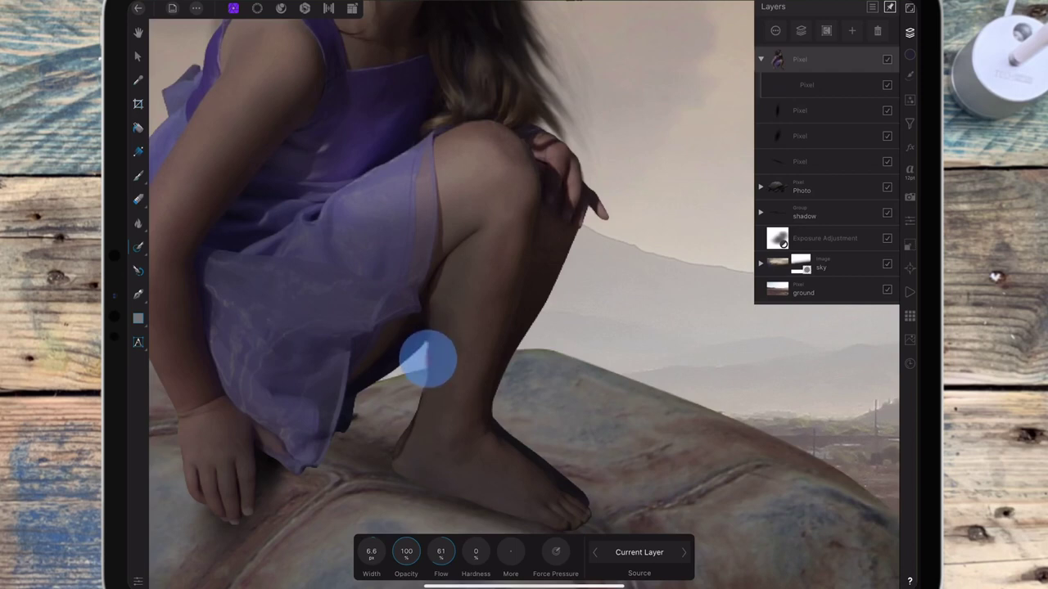
scroll(557, 311, "down", 5)
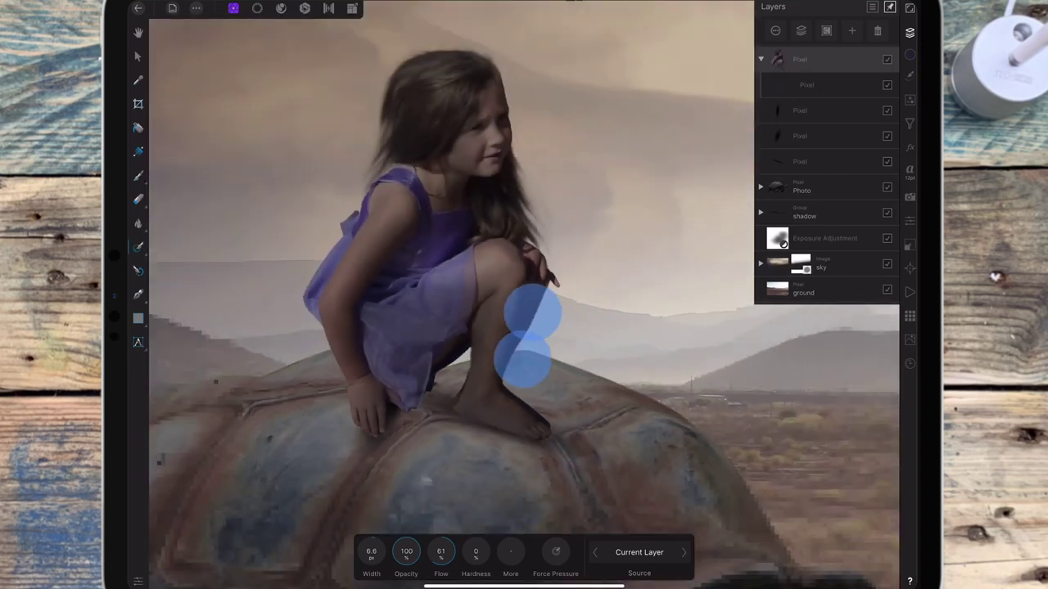
scroll(551, 318, "down", 5)
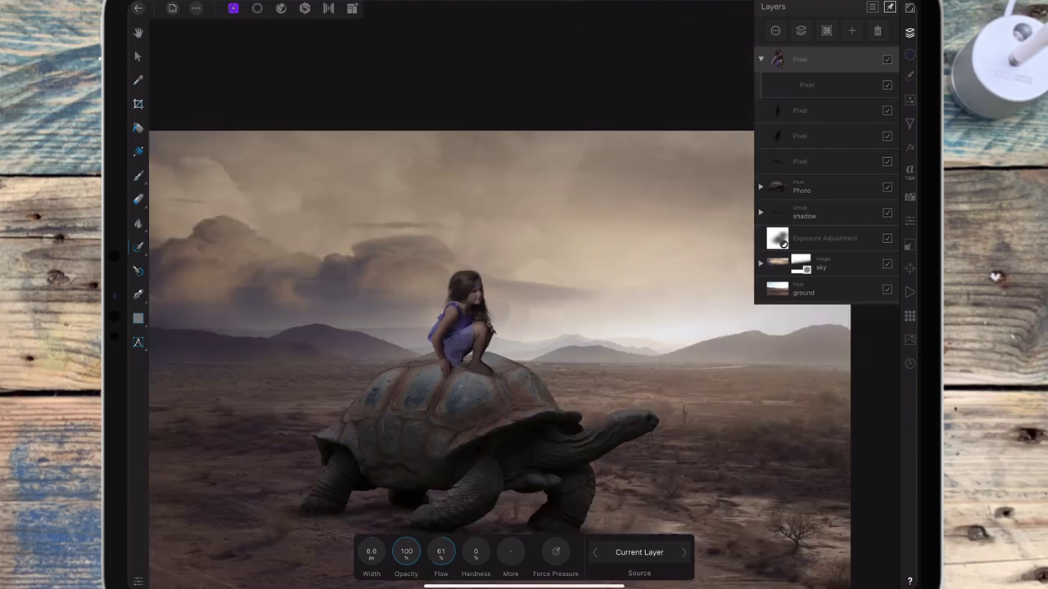
- On a new pixel layer, paint a wide black dab under the girl's feet
left_click(851, 31)
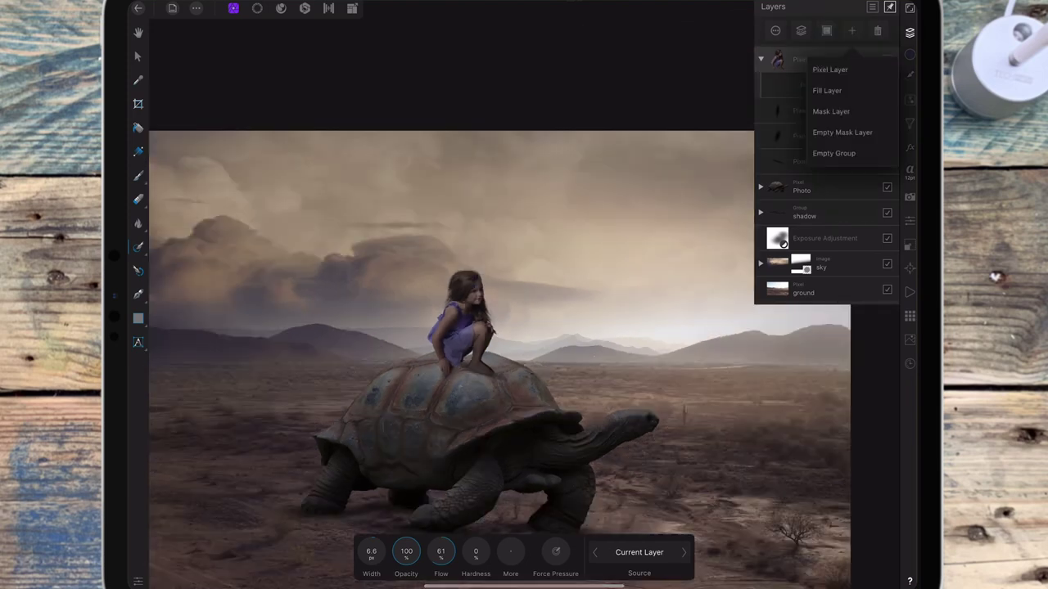
left_click(827, 71)
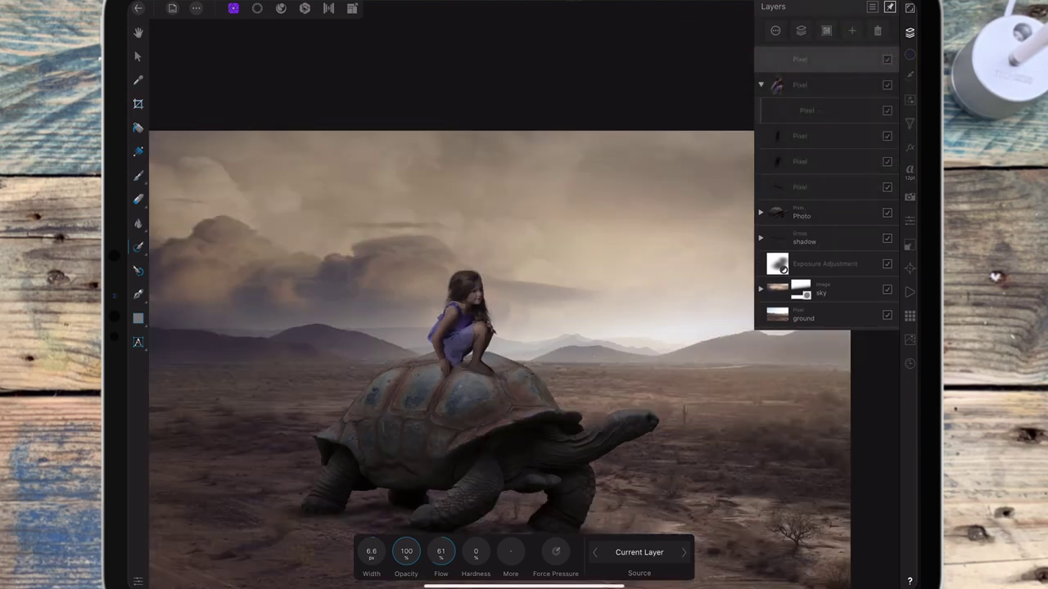
left_click(138, 176)
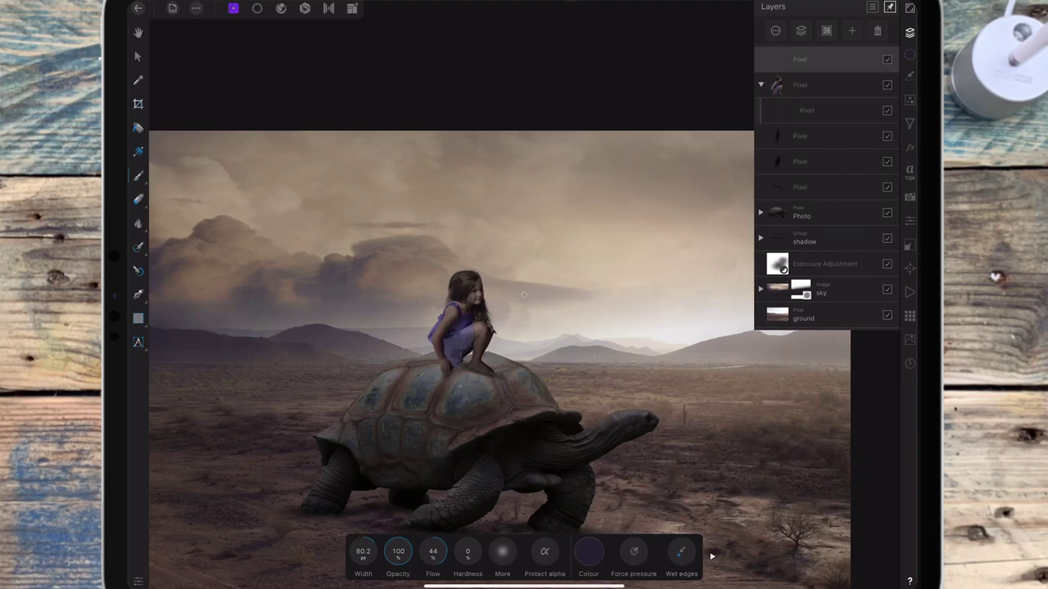
left_click(589, 551)
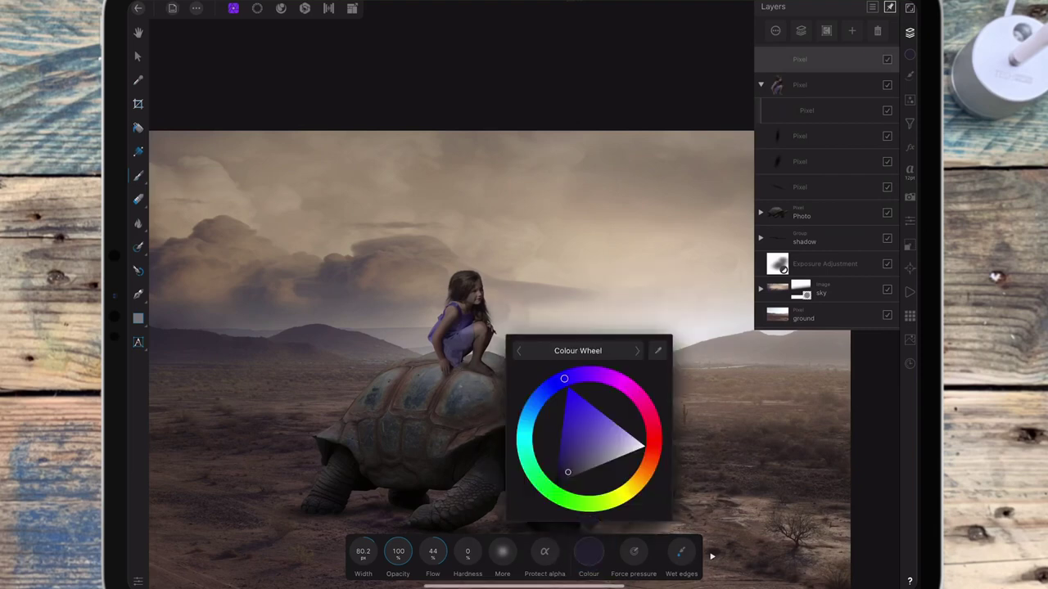
left_click(589, 552)
scroll(557, 413, "up", 5)
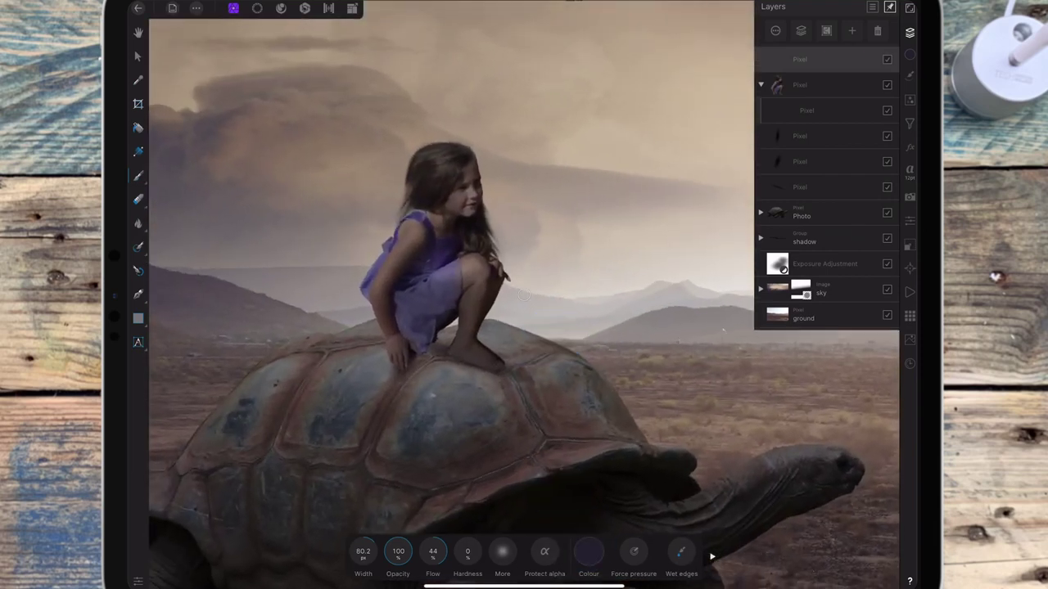
left_click(589, 552)
left_click(554, 484)
left_click_drag(363, 551, 503, 452)
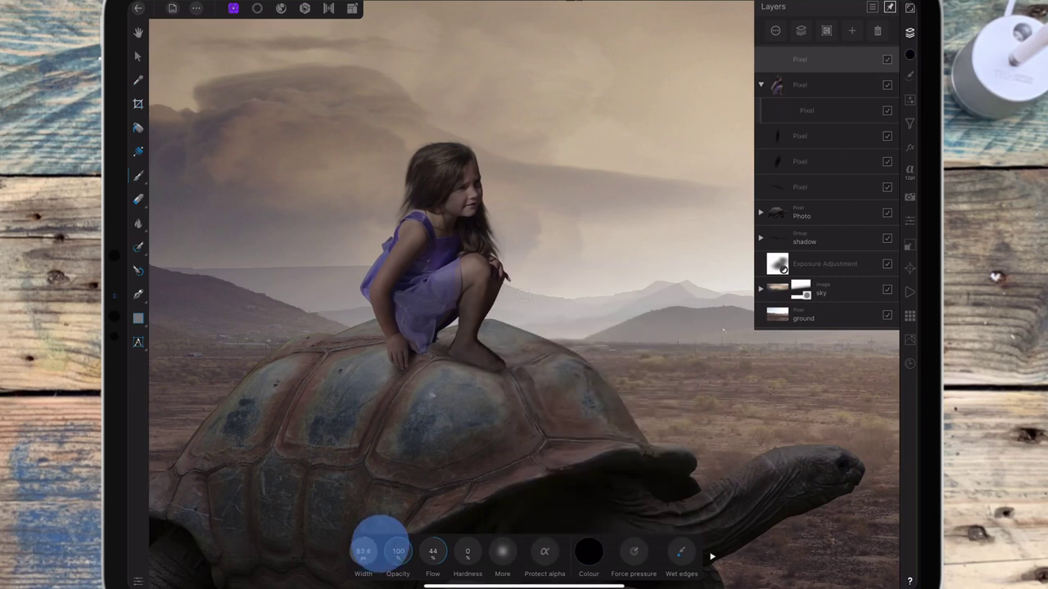
mouse_move(465, 365)
left_mouse_down()
mouse_move(478, 367)
mouse_move(475, 351)
mouse_move(555, 352)
left_mouse_up()
left_click(137, 56)
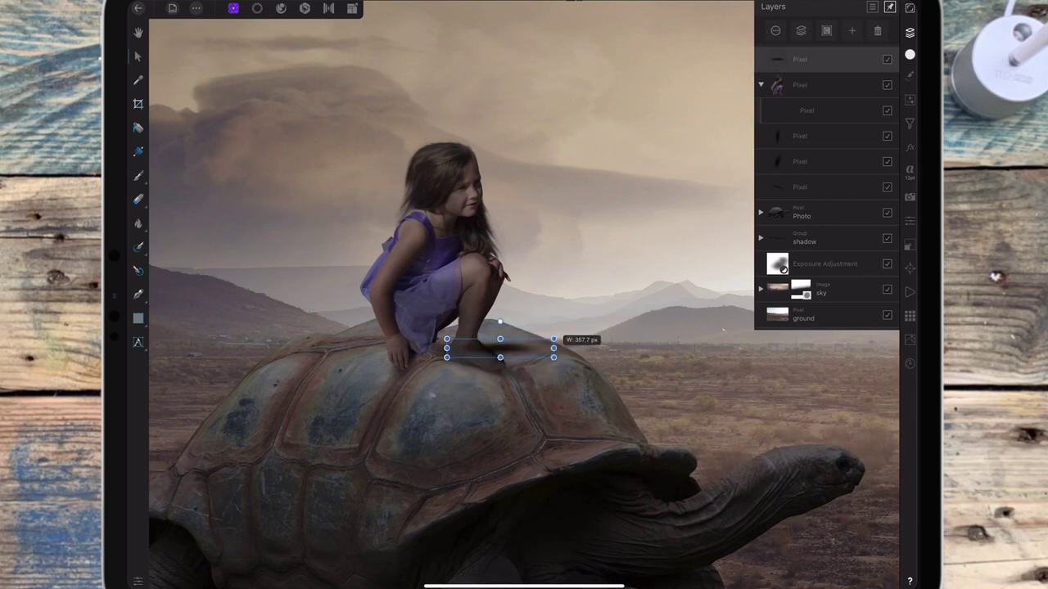
- Stretch, flatten and rotate the black dab to follow the shell beneath the girl's feet
mouse_move(529, 301)
left_mouse_down()
mouse_move(513, 354)
mouse_move(484, 363)
mouse_move(484, 374)
left_mouse_up()
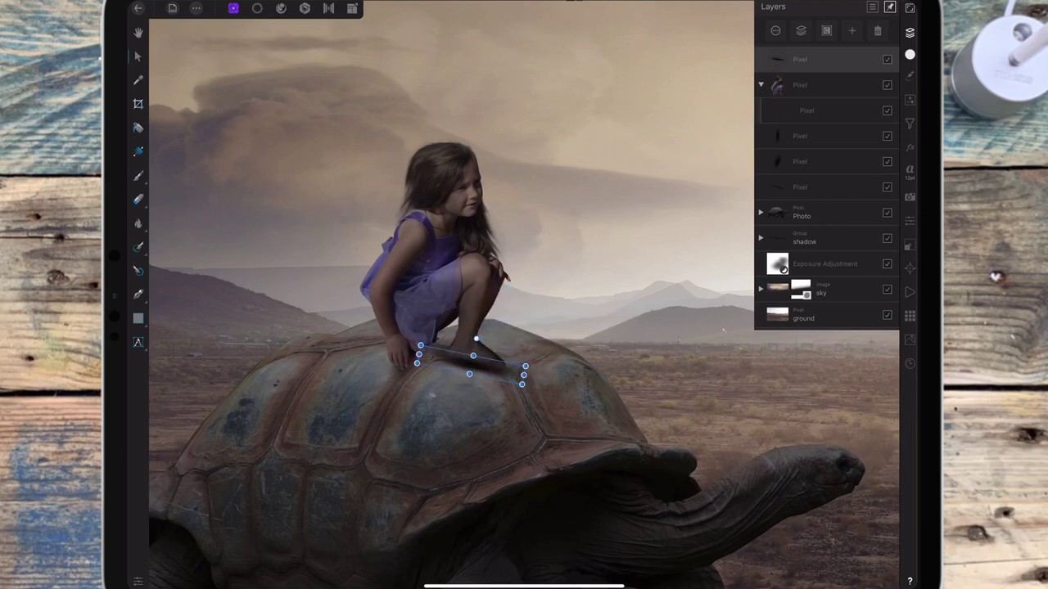
left_click_drag(418, 353, 395, 344)
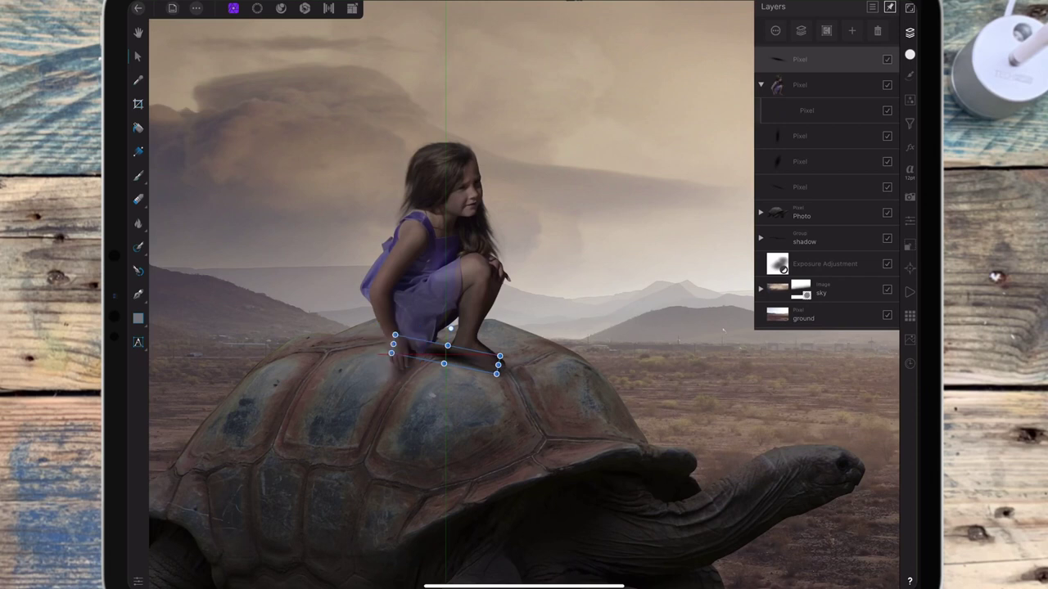
left_click_drag(524, 375, 540, 373)
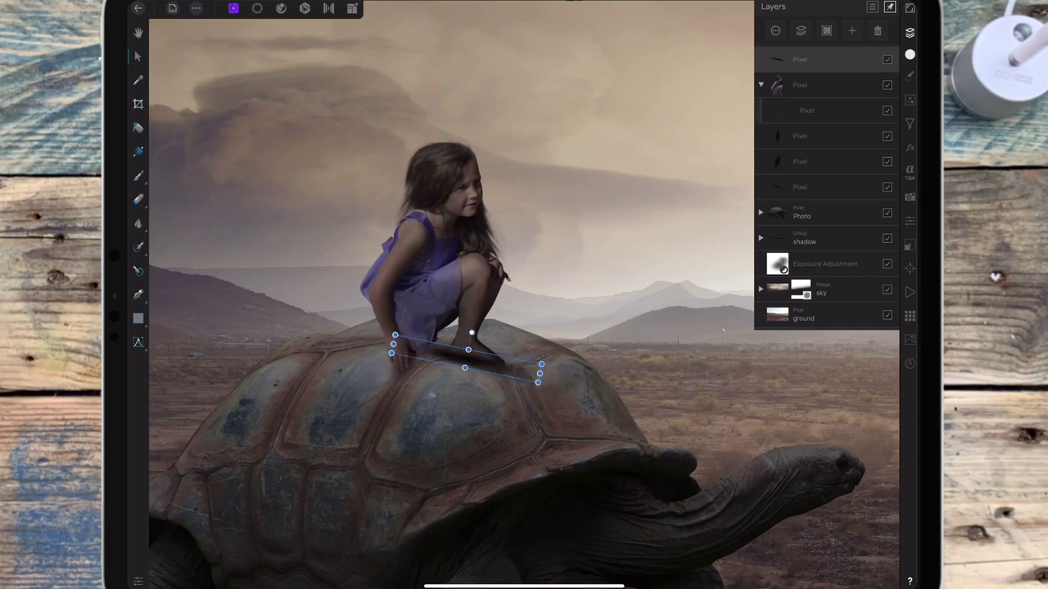
left_click_drag(473, 333, 474, 334)
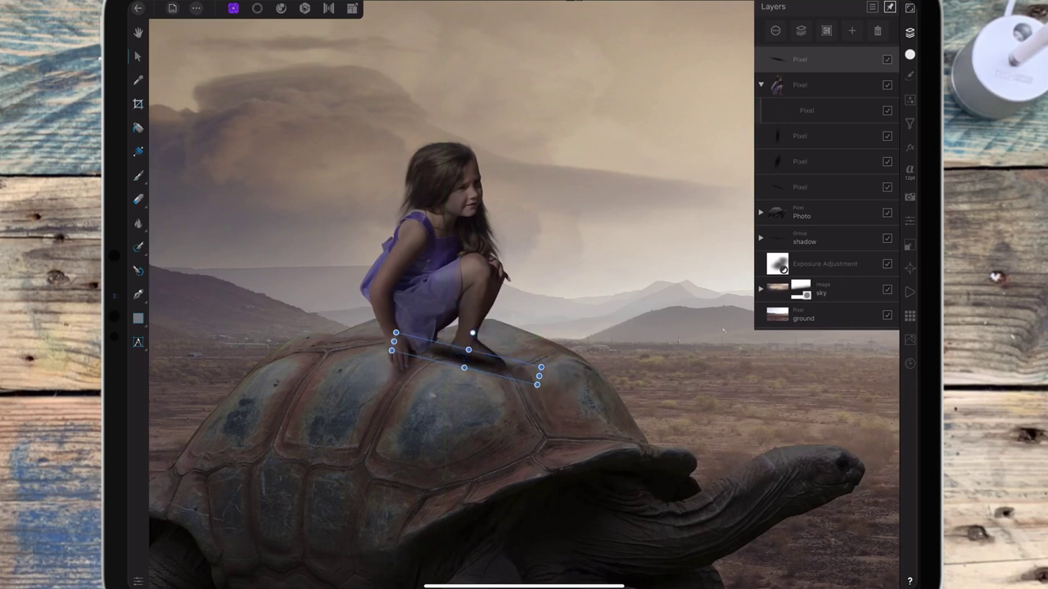
left_click_drag(540, 375, 541, 376)
scroll(526, 389, "up", 5)
left_click_drag(420, 320, 422, 321)
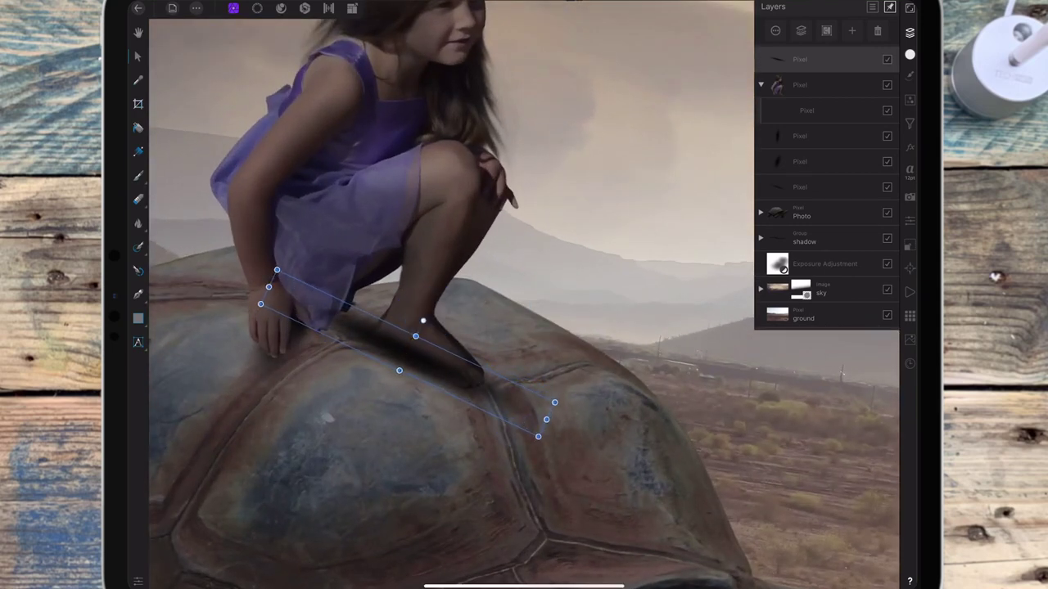
left_click_drag(268, 287, 251, 278)
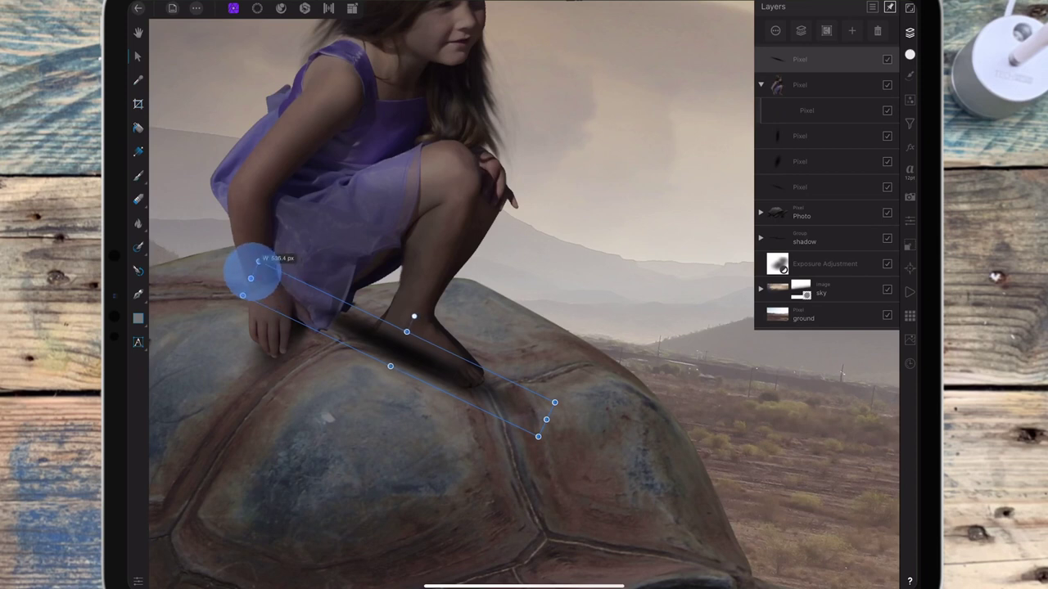
left_click_drag(546, 419, 556, 424)
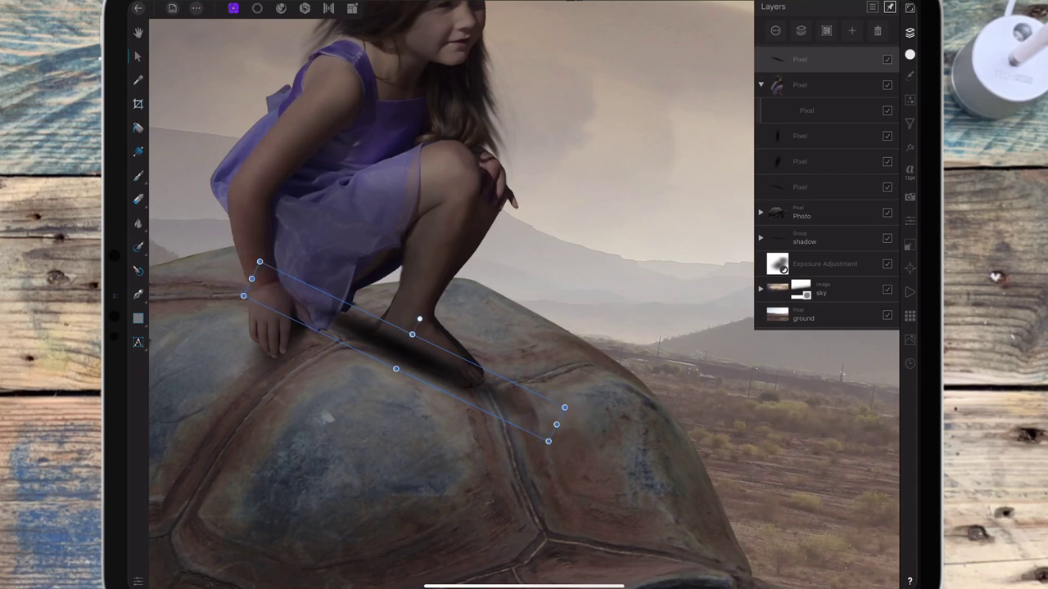
left_click(395, 369)
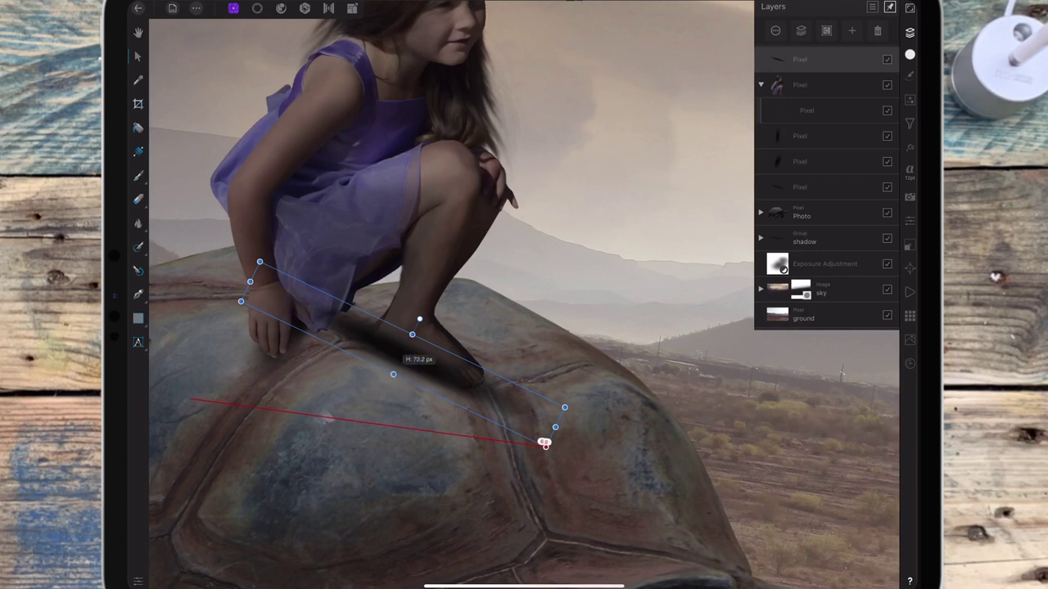
left_click_drag(394, 375, 393, 374)
- Lower the shadow layer's opacity to 55%
left_click(827, 59)
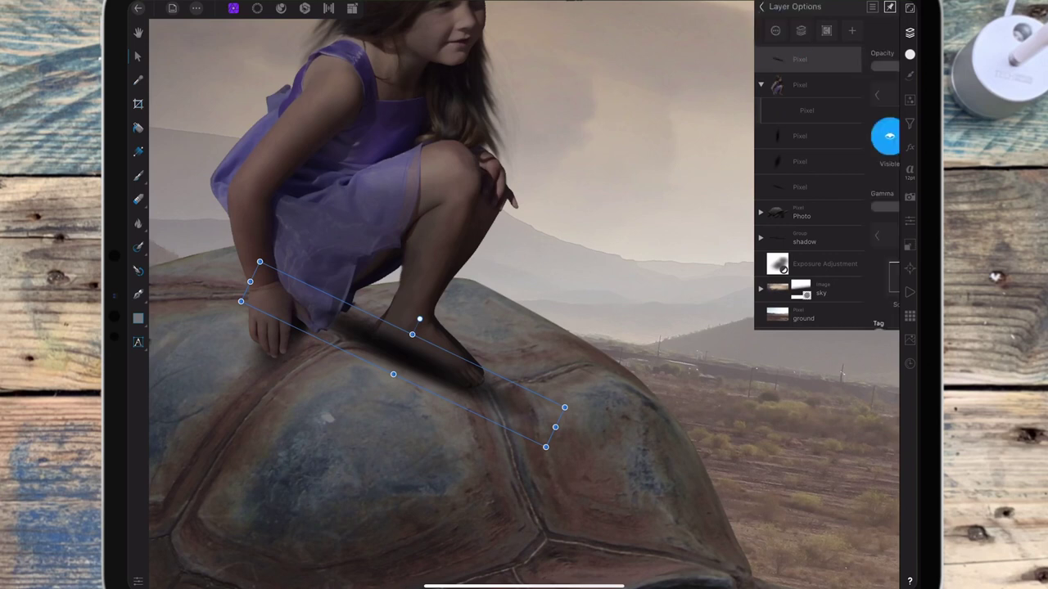
left_click_drag(884, 66, 831, 66)
scroll(657, 229, "down", 3)
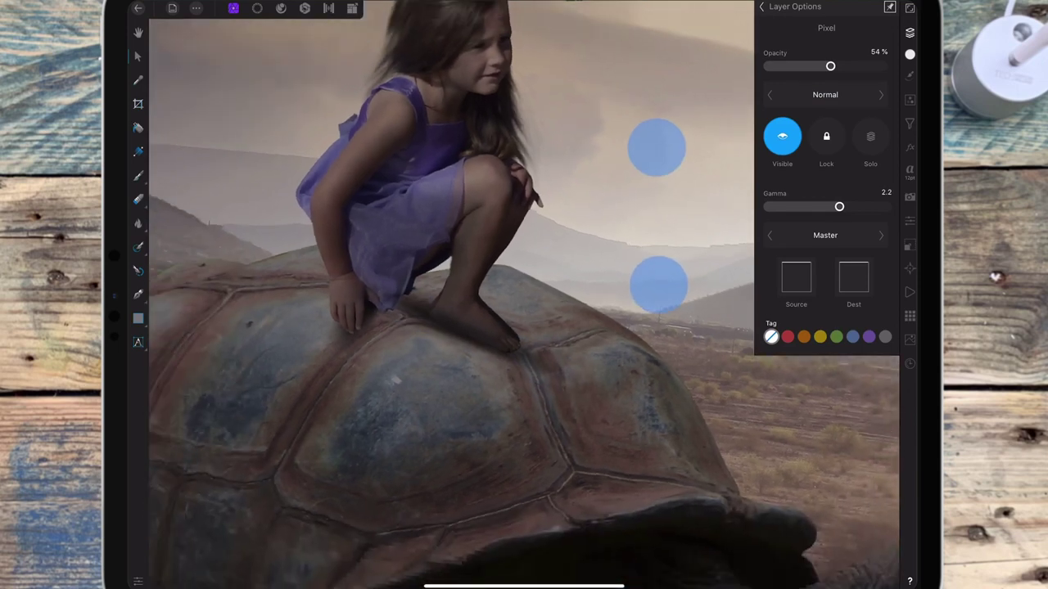
scroll(631, 237, "down", 3)
scroll(598, 254, "down", 2)
scroll(585, 258, "down", 1)
scroll(602, 270, "up", 2)
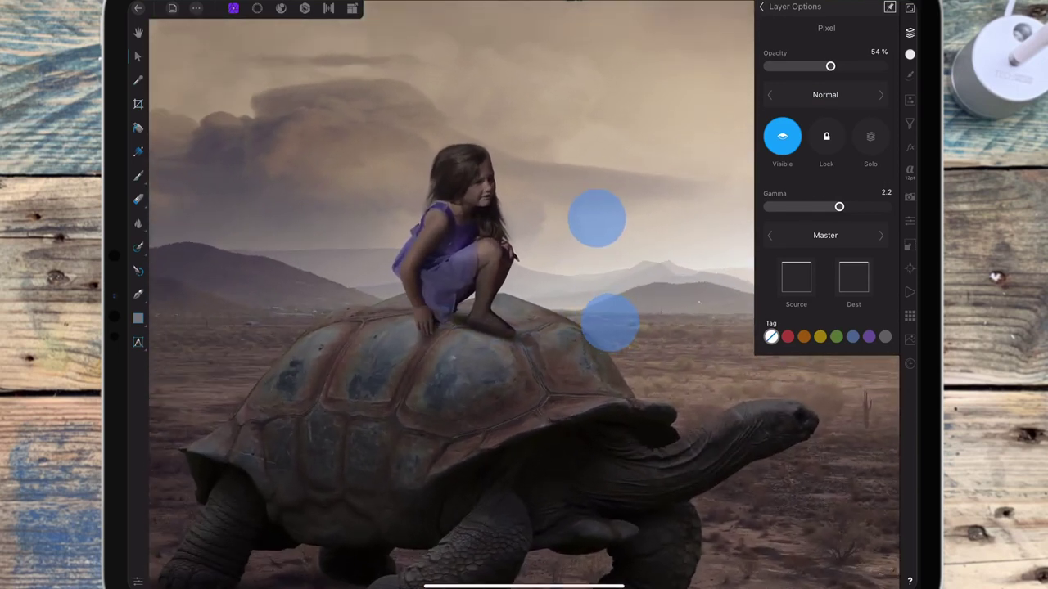
scroll(606, 273, "up", 2)
scroll(613, 280, "up", 2)
scroll(614, 282, "up", 1)
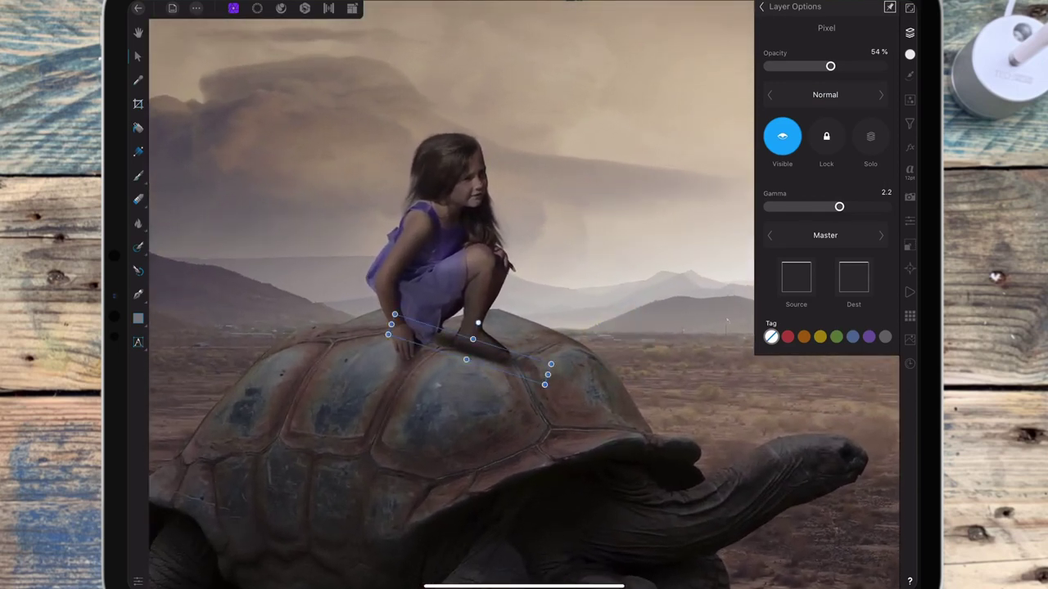
left_click_drag(830, 66, 831, 66)
left_click(824, 7)
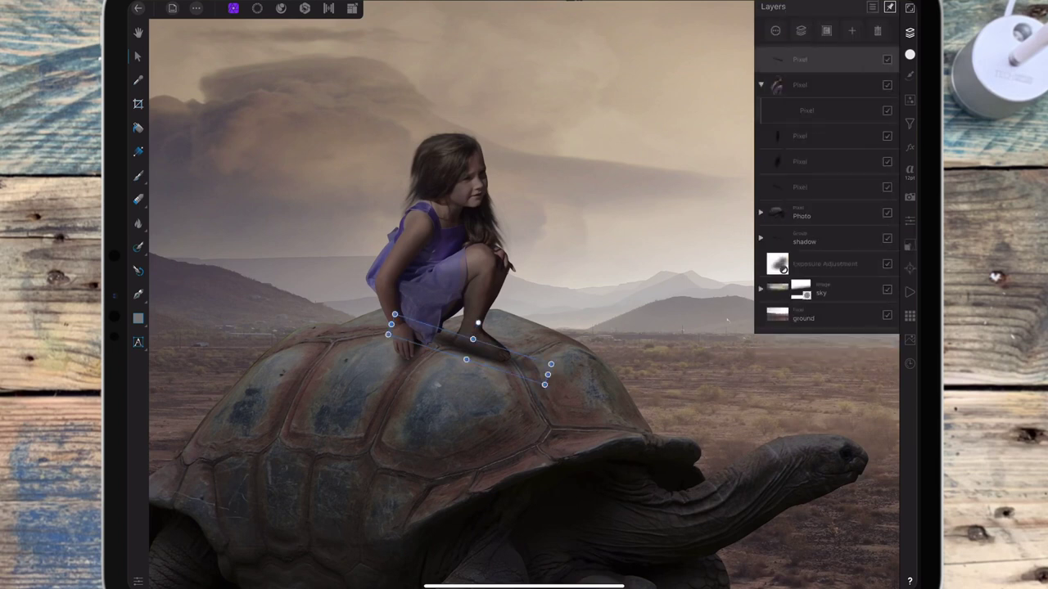
- Set the Erase Brush to 18% opacity, 23% flow and about 78 px width
left_click(138, 199)
left_click_drag(445, 546, 375, 519)
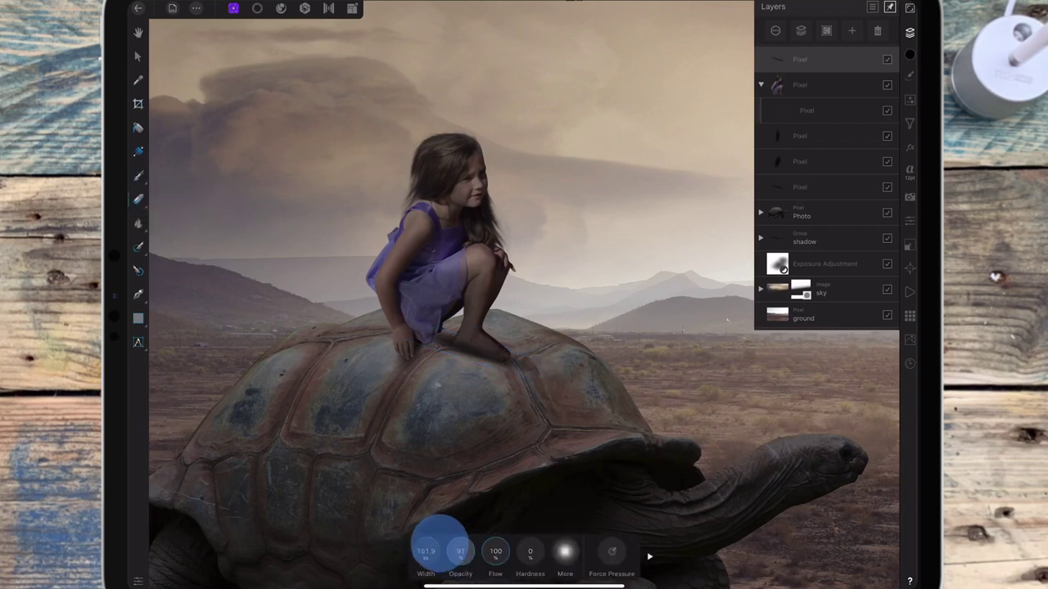
mouse_move(508, 545)
left_mouse_down()
mouse_move(475, 544)
mouse_move(451, 527)
mouse_move(389, 546)
left_mouse_up()
mouse_move(460, 551)
left_mouse_down()
mouse_move(463, 515)
mouse_move(491, 476)
left_mouse_up()
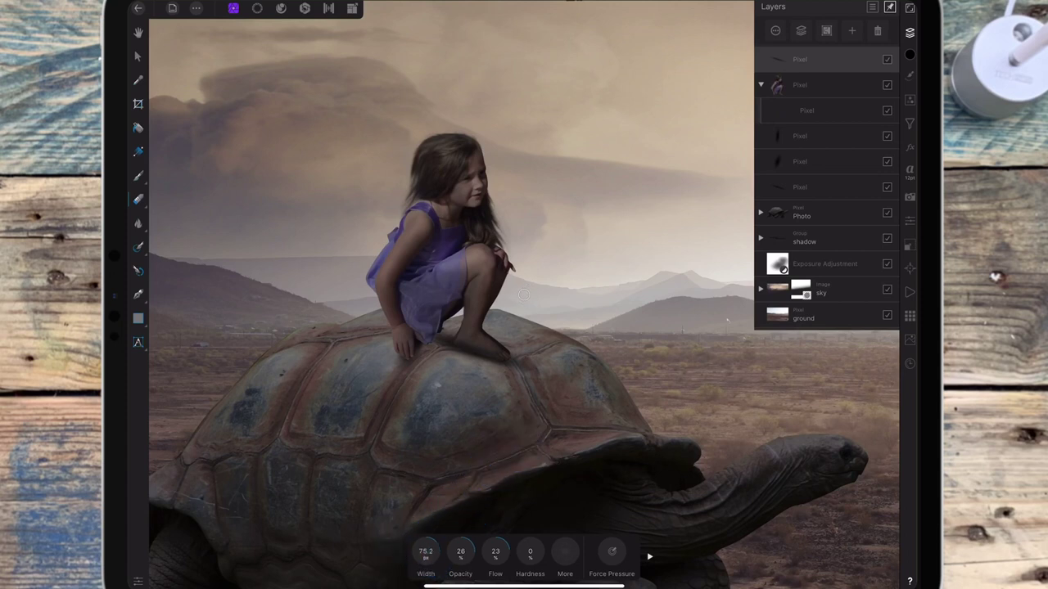
mouse_move(426, 551)
left_mouse_down()
mouse_move(445, 542)
mouse_move(433, 548)
left_mouse_up()
- Fade the cast shadow on the shell under and right of the girl's feet
left_click(465, 342)
left_click_drag(461, 342, 470, 354)
left_click(482, 352)
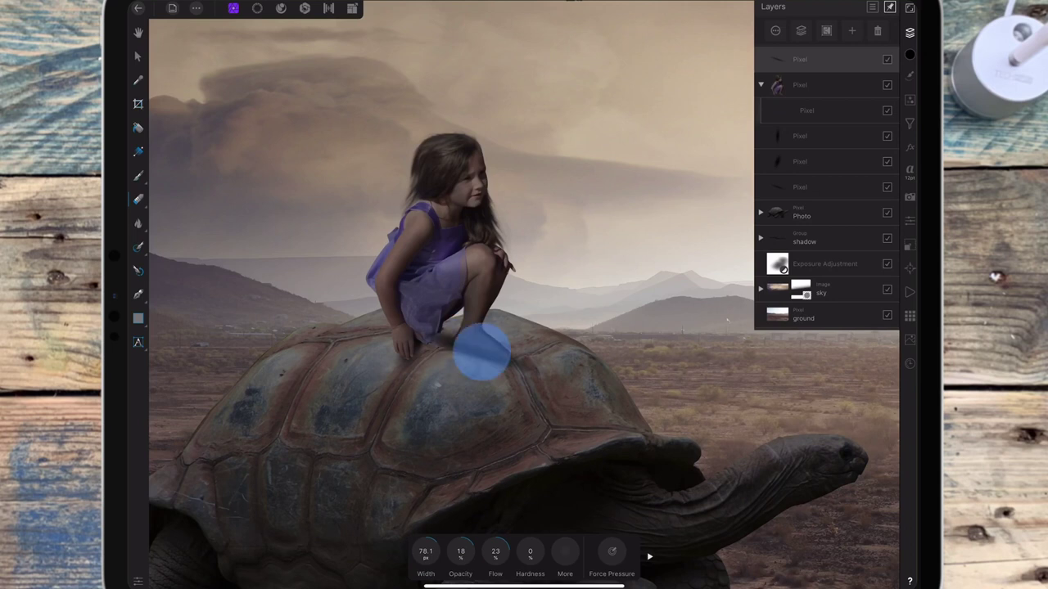
left_click(482, 351)
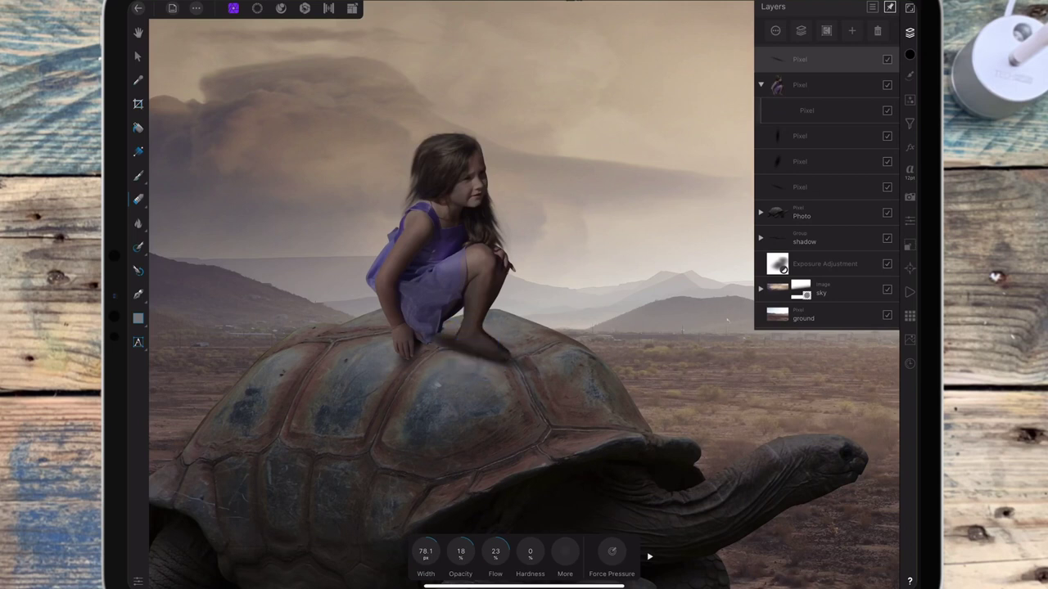
left_click(466, 340)
left_click_drag(486, 351, 486, 345)
left_click(483, 348)
scroll(585, 325, "down", 5)
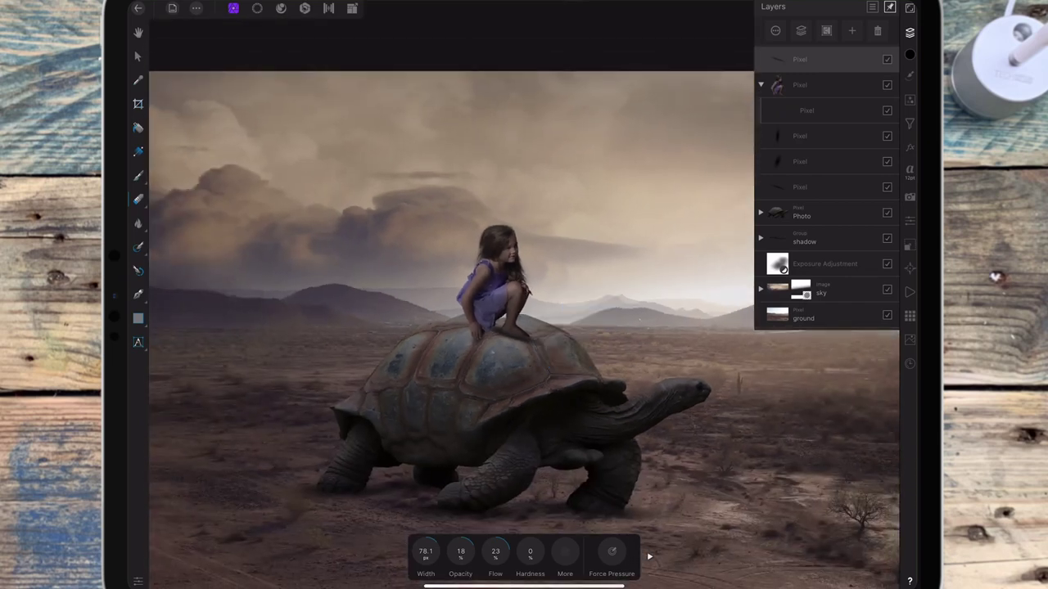
left_click(537, 342)
left_click(528, 351)
scroll(557, 377, "up", 5)
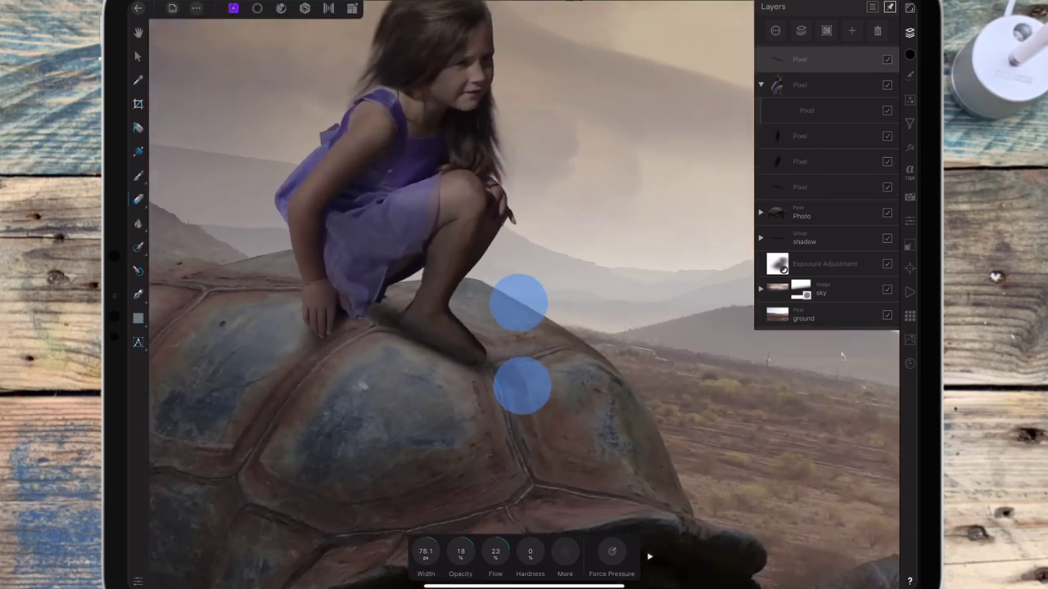
scroll(537, 328, "up", 5)
scroll(524, 281, "up", 3)
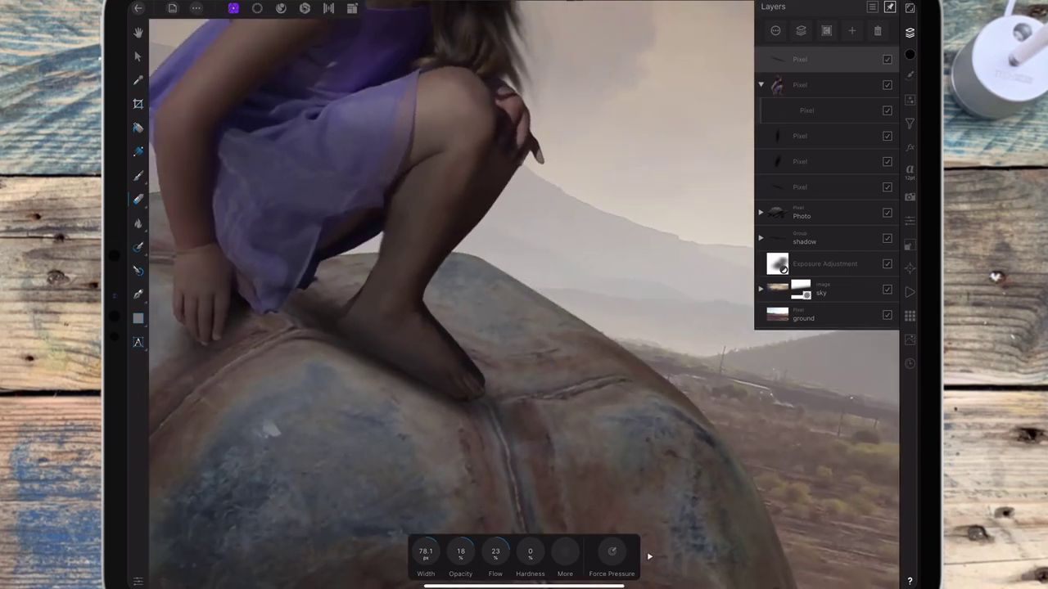
- On the girl's layer, erase fringe at her ankle and foot top with a 12.4 px eraser at 92% opacity
left_click(811, 84)
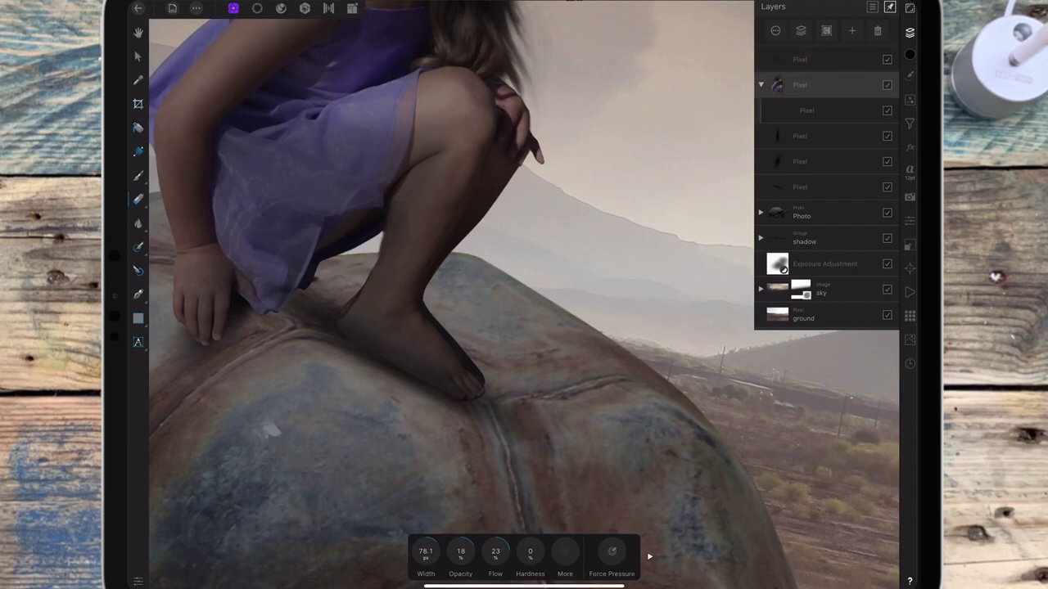
left_click_drag(426, 551, 304, 563)
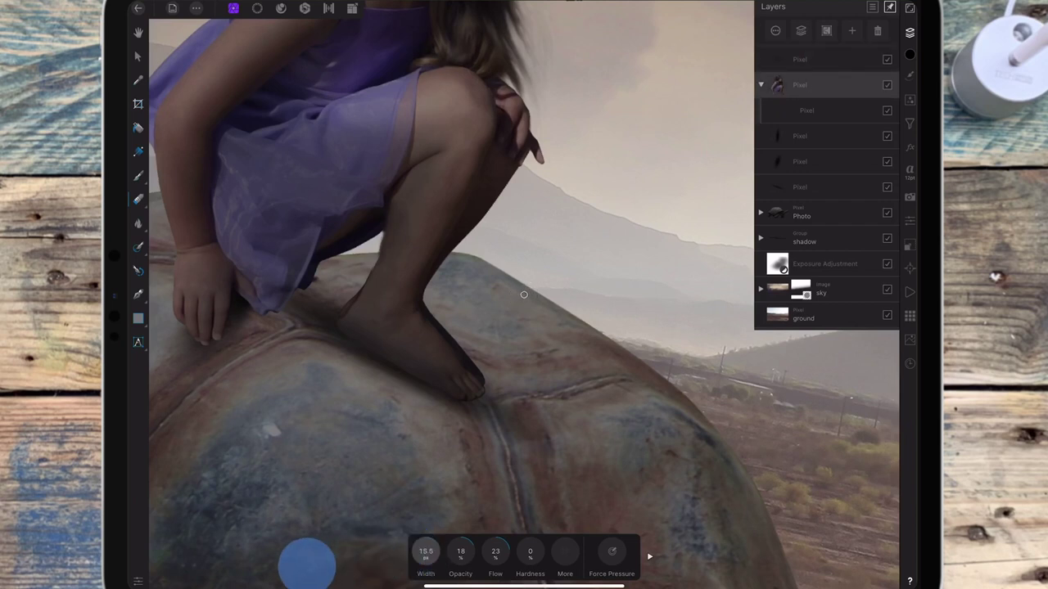
left_click_drag(421, 300, 425, 307)
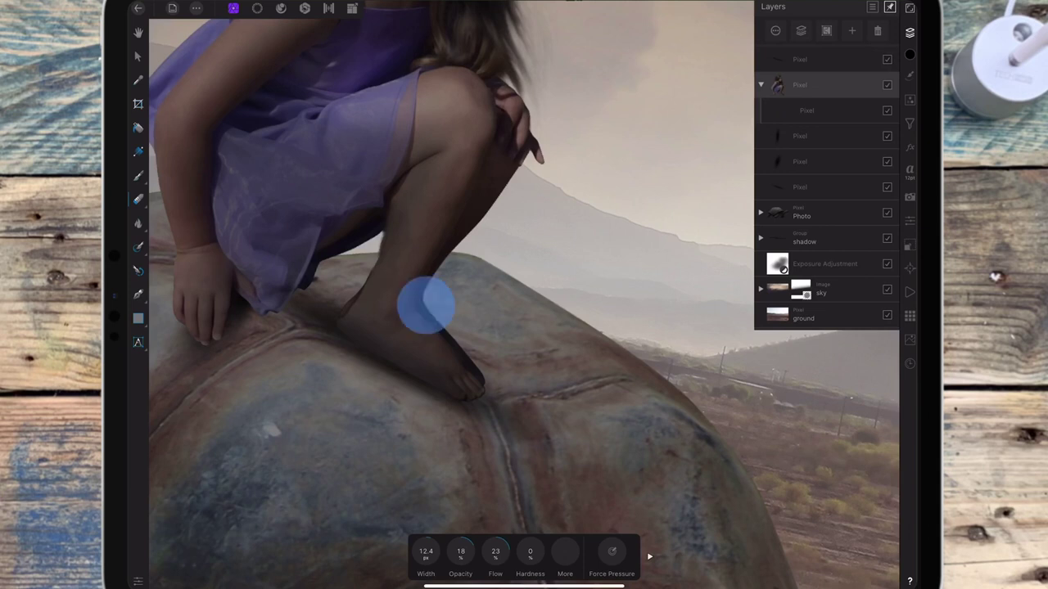
mouse_move(464, 547)
left_mouse_down()
mouse_move(523, 428)
mouse_move(442, 326)
mouse_move(485, 381)
left_mouse_up()
scroll(523, 295, "up", 5)
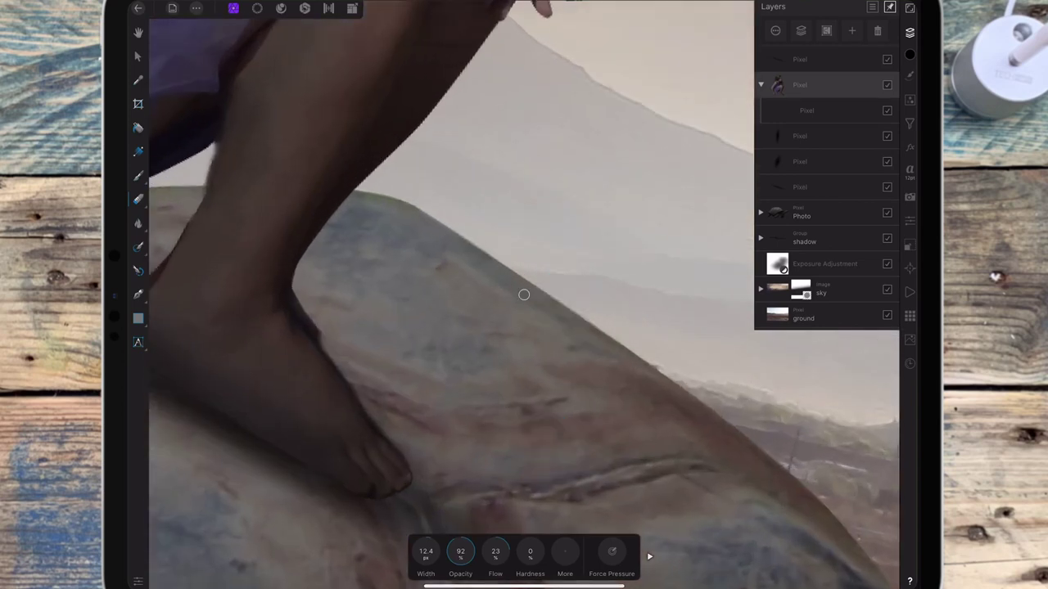
left_click_drag(294, 303, 344, 357)
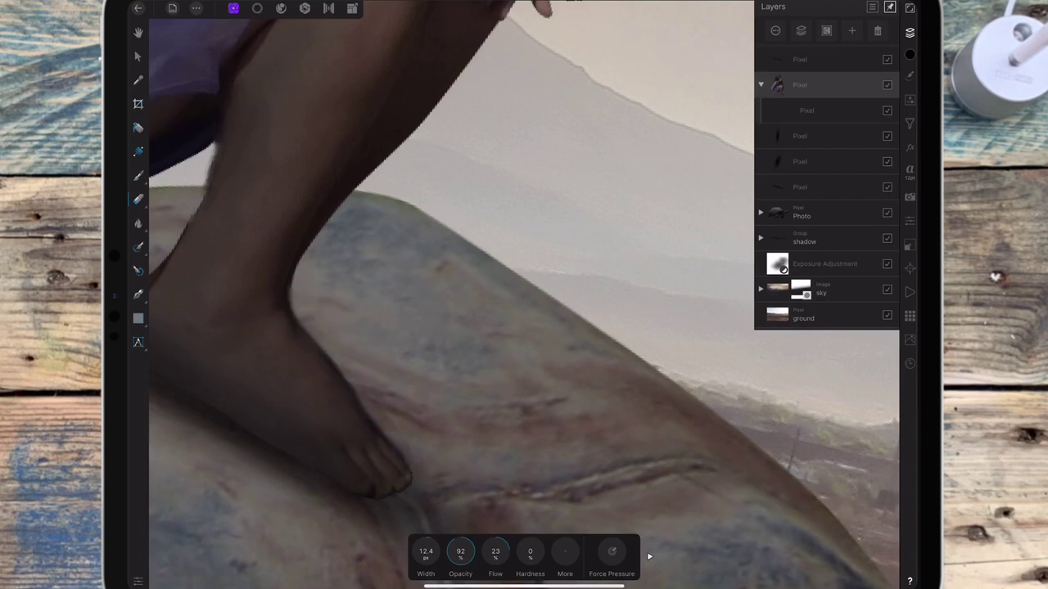
left_click(315, 336)
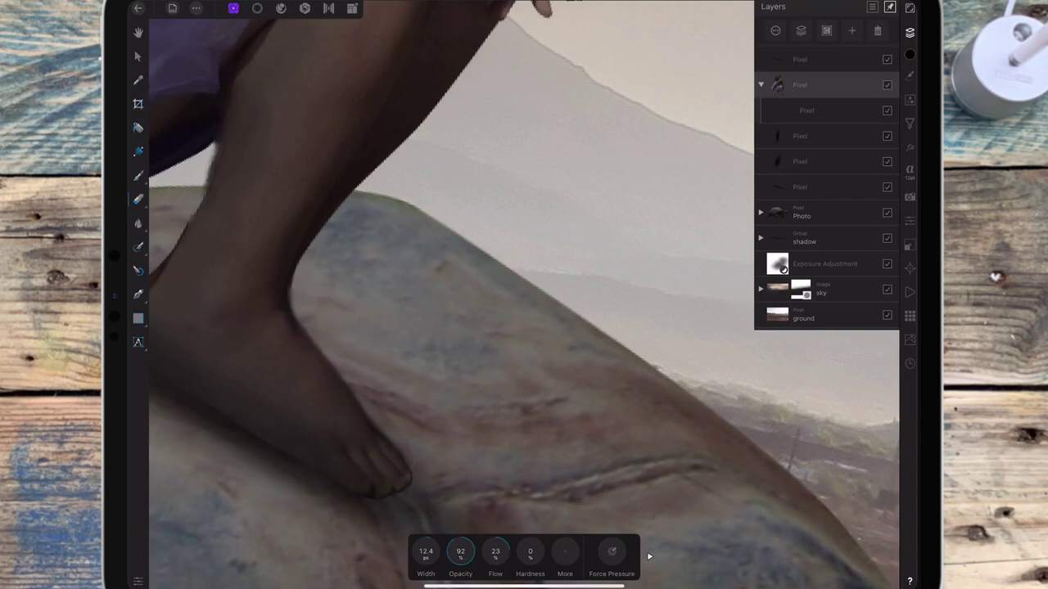
left_click_drag(413, 466, 369, 421)
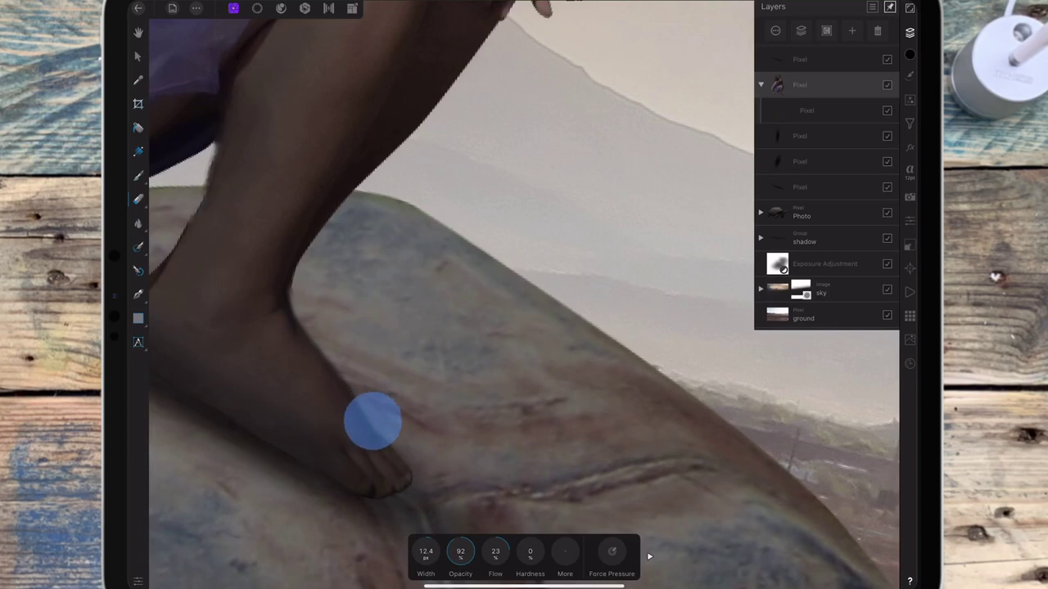
left_click_drag(361, 378, 370, 402)
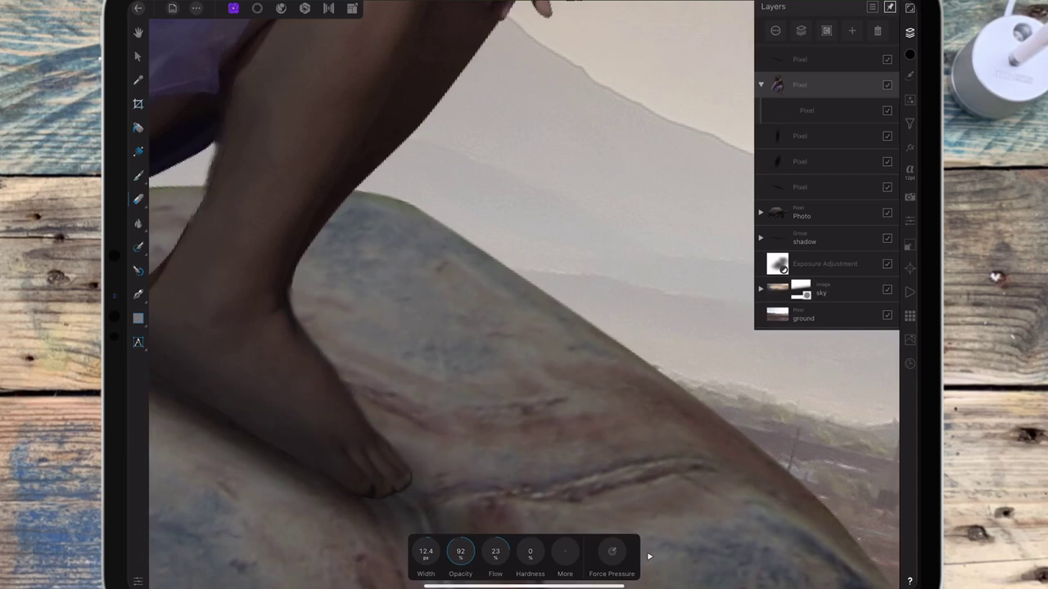
scroll(500, 272, "down", 5)
scroll(510, 246, "down", 3)
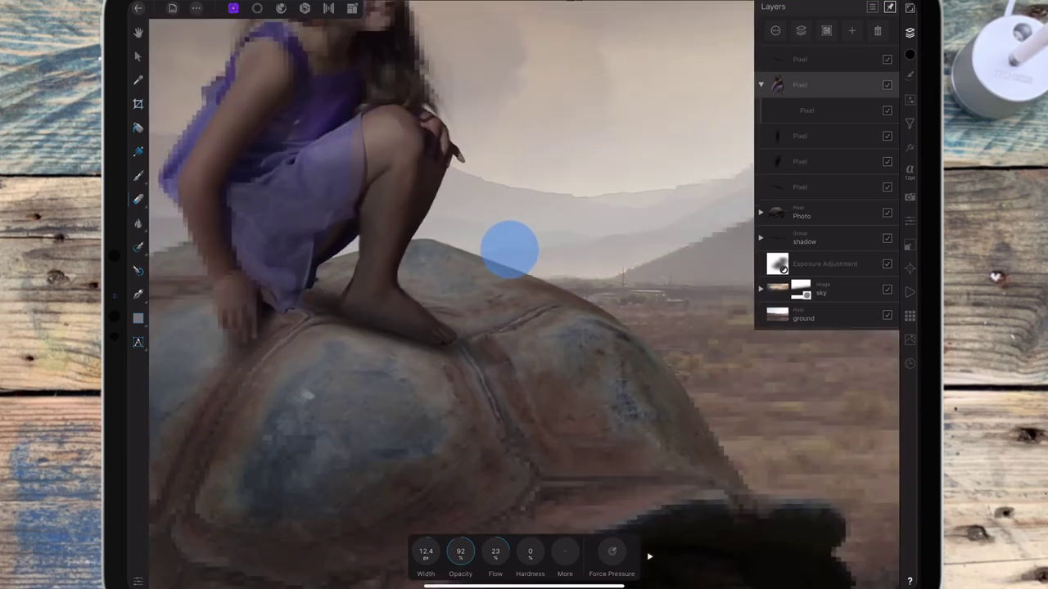
scroll(510, 246, "down", 2)
scroll(483, 294, "up", 5)
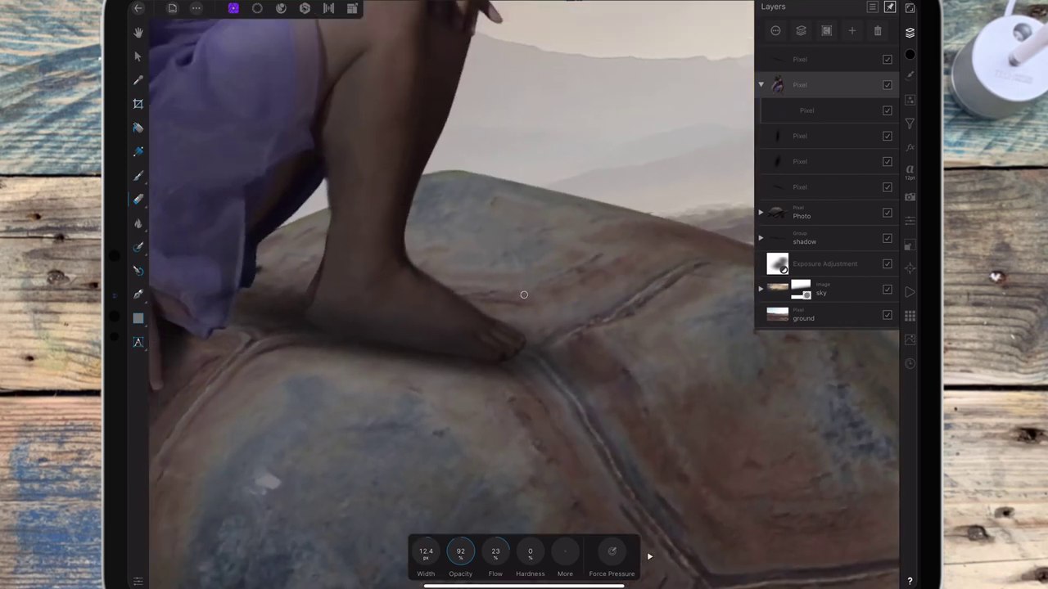
scroll(483, 295, "up", 3)
- Tidy the edges at the foot tip, toes and back of ankle with 5.6 px eraser dabs
left_click_drag(424, 548, 416, 549)
left_click(525, 306)
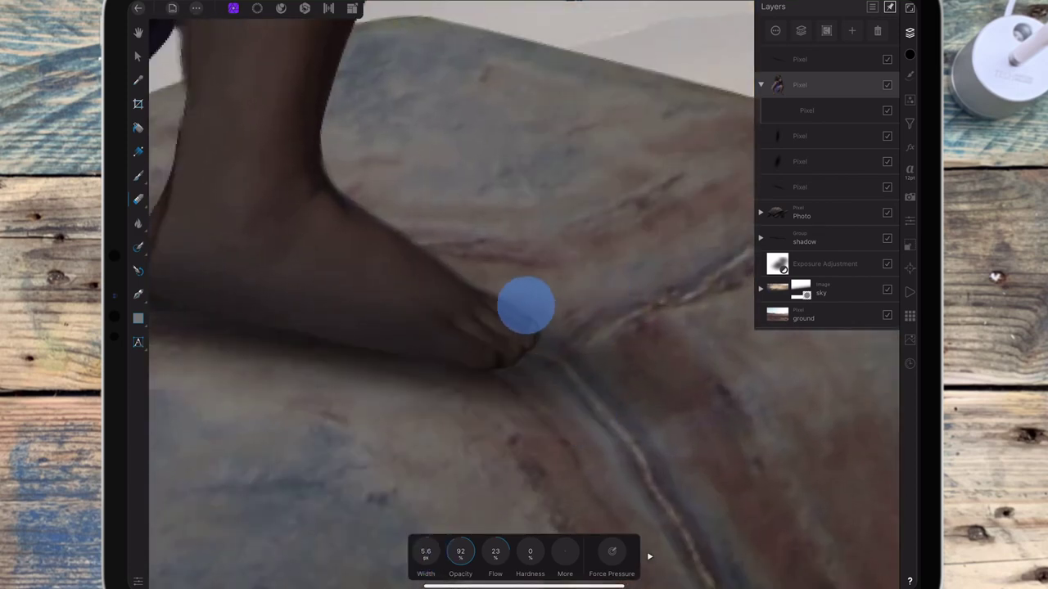
mouse_move(539, 328)
left_mouse_down()
mouse_move(543, 340)
mouse_move(510, 368)
mouse_move(477, 375)
left_mouse_up()
left_click(539, 341)
left_click(499, 369)
left_click(525, 355)
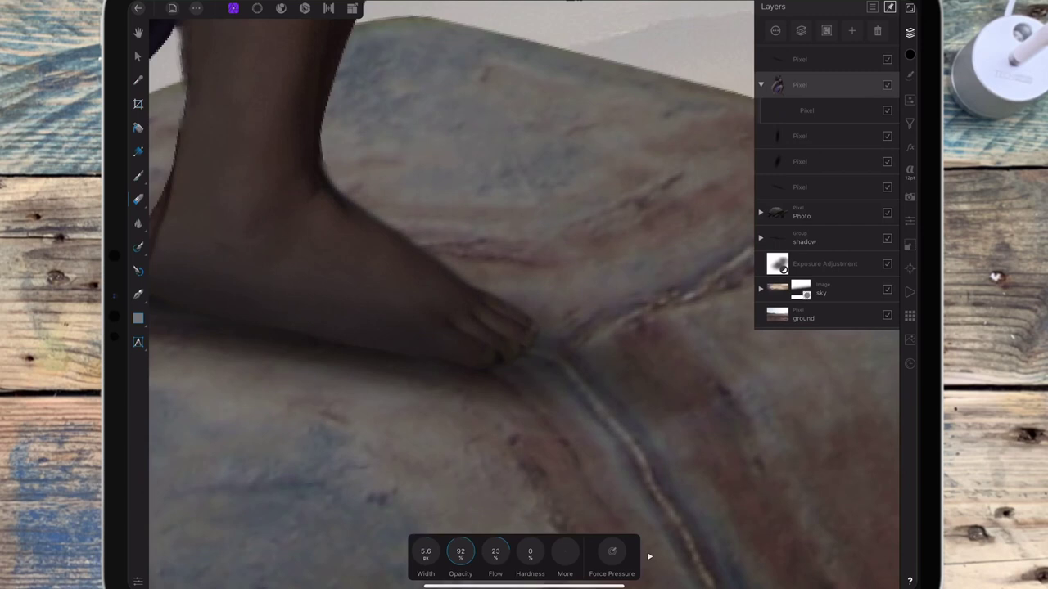
left_click_drag(327, 167, 324, 131)
left_click_drag(385, 217, 456, 259)
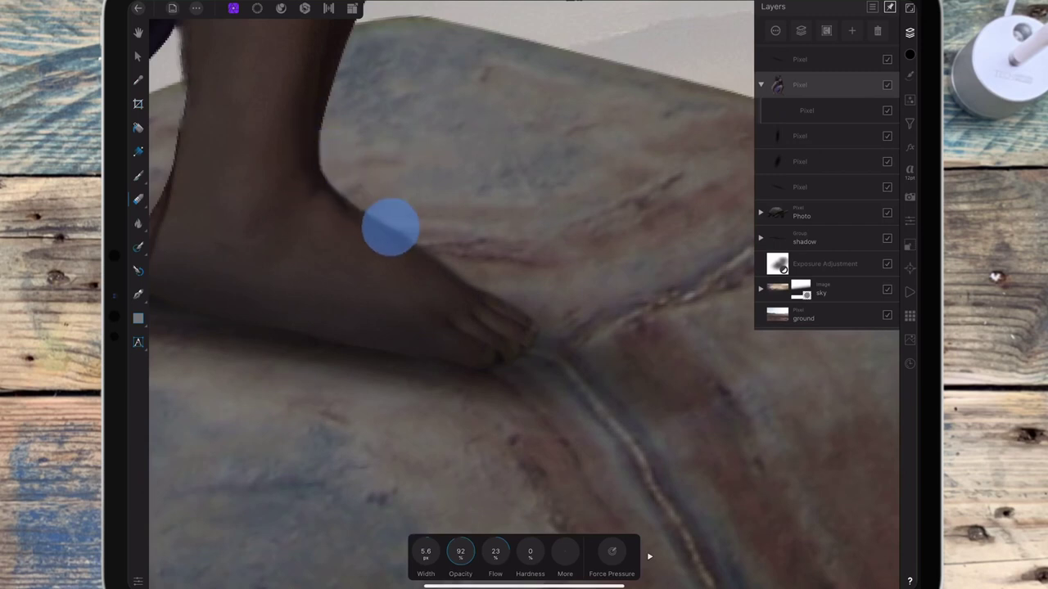
scroll(532, 214, "down", 5)
scroll(532, 214, "down", 5)
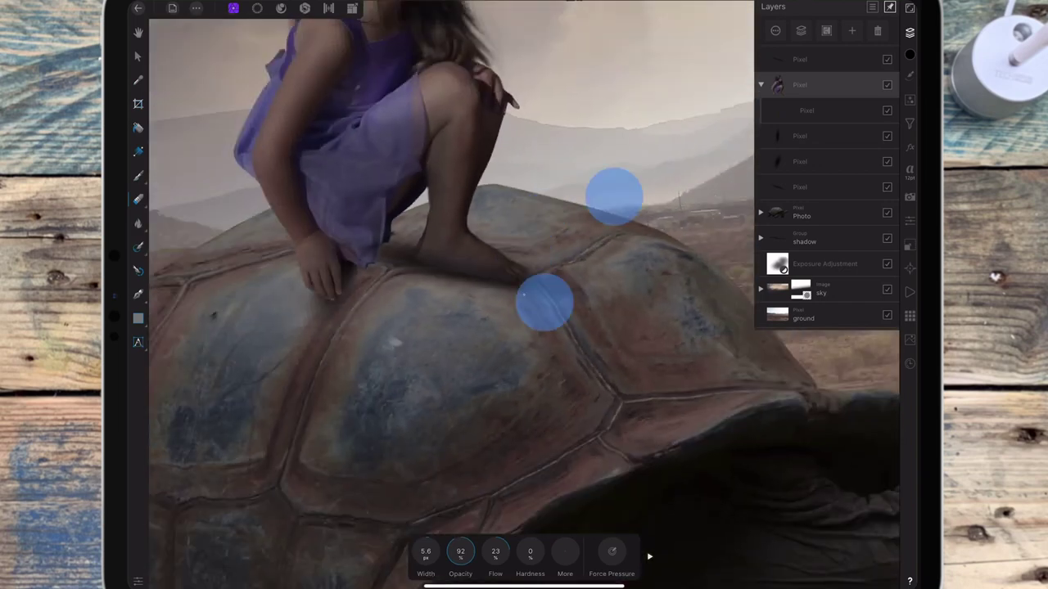
scroll(577, 248, "down", 3)
left_click(835, 108)
- With a black Paint Brush, shade under the girl's leg and foot, around her hand and along her arm
left_click(138, 176)
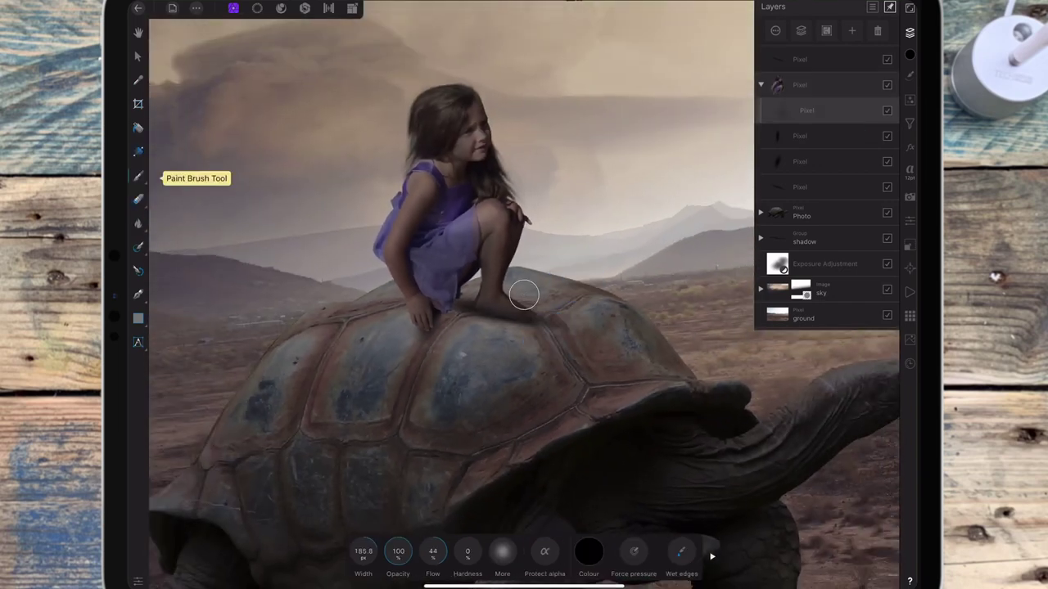
left_click(589, 551)
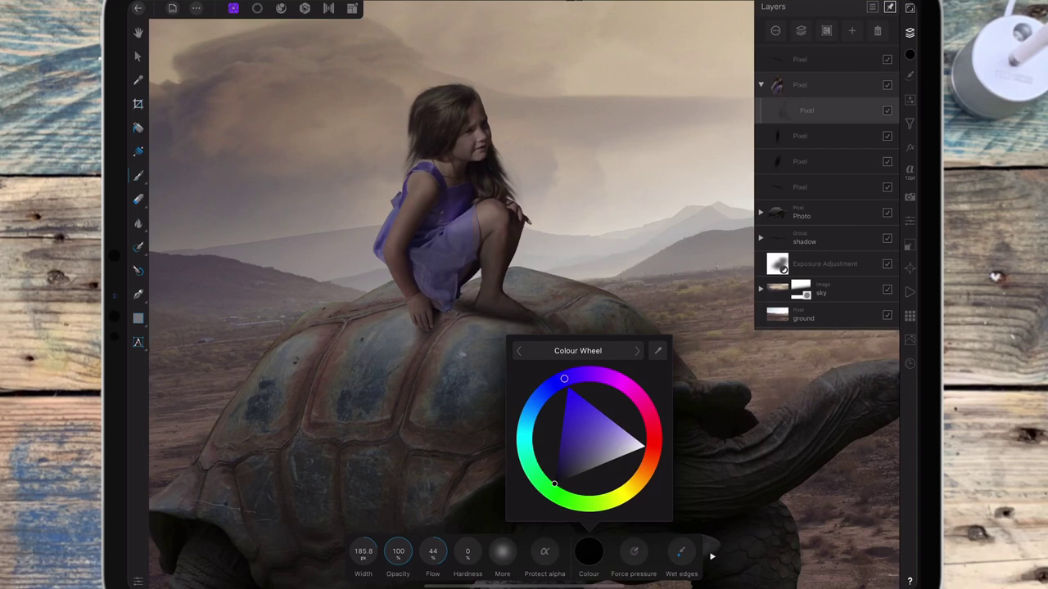
scroll(577, 306, "down", 5)
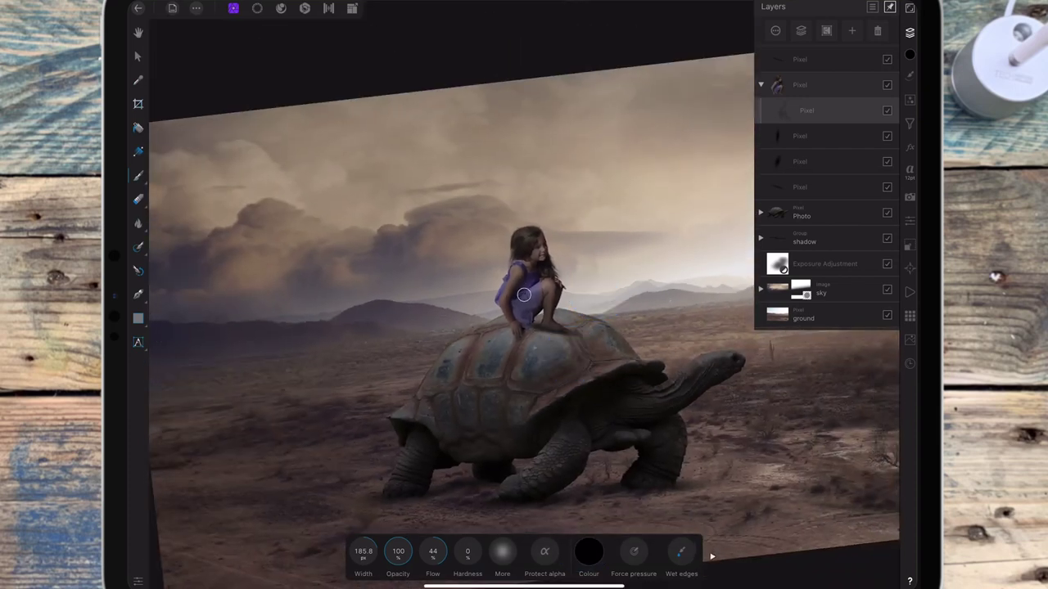
scroll(524, 293, "up", 5)
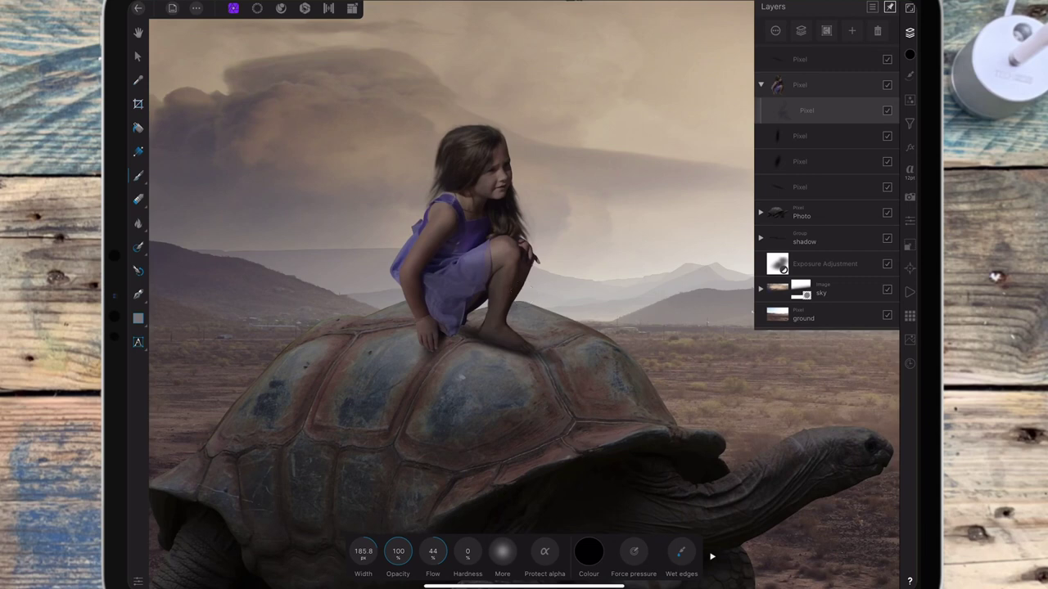
scroll(527, 368, "up", 3)
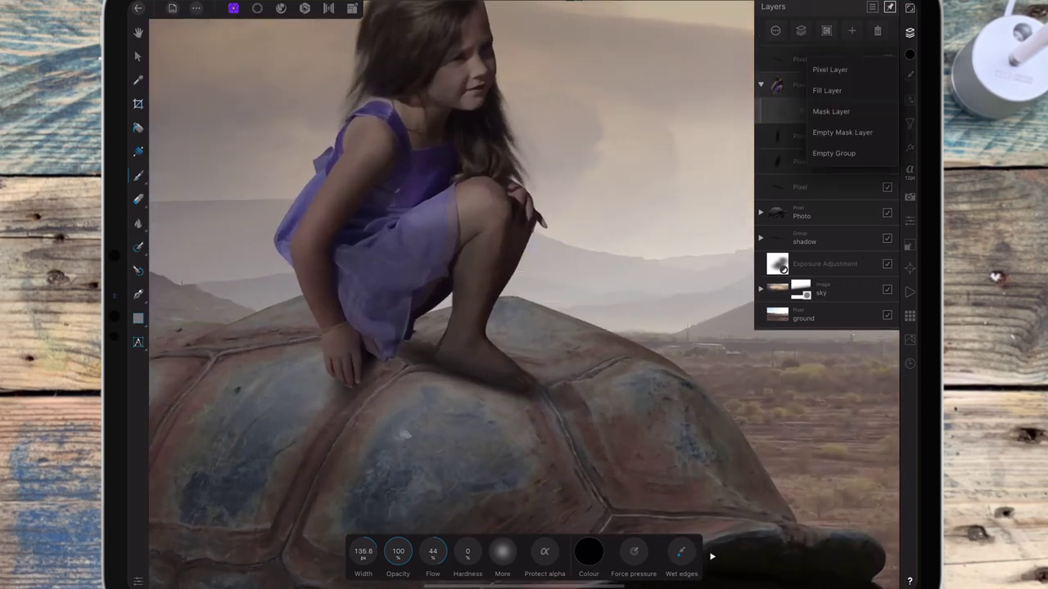
left_click_drag(456, 292, 501, 372)
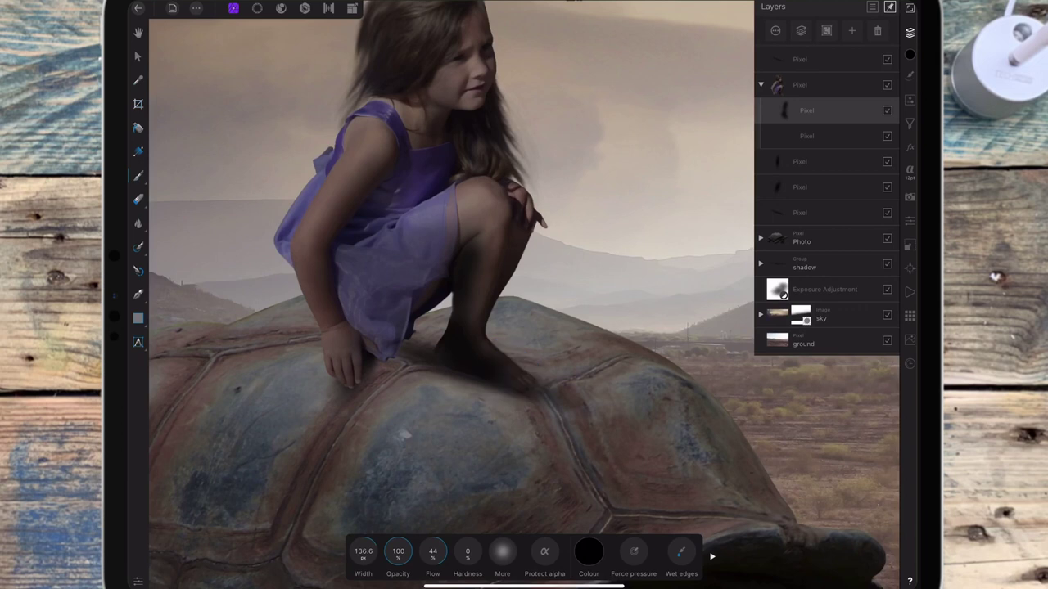
left_click_drag(352, 376, 332, 353)
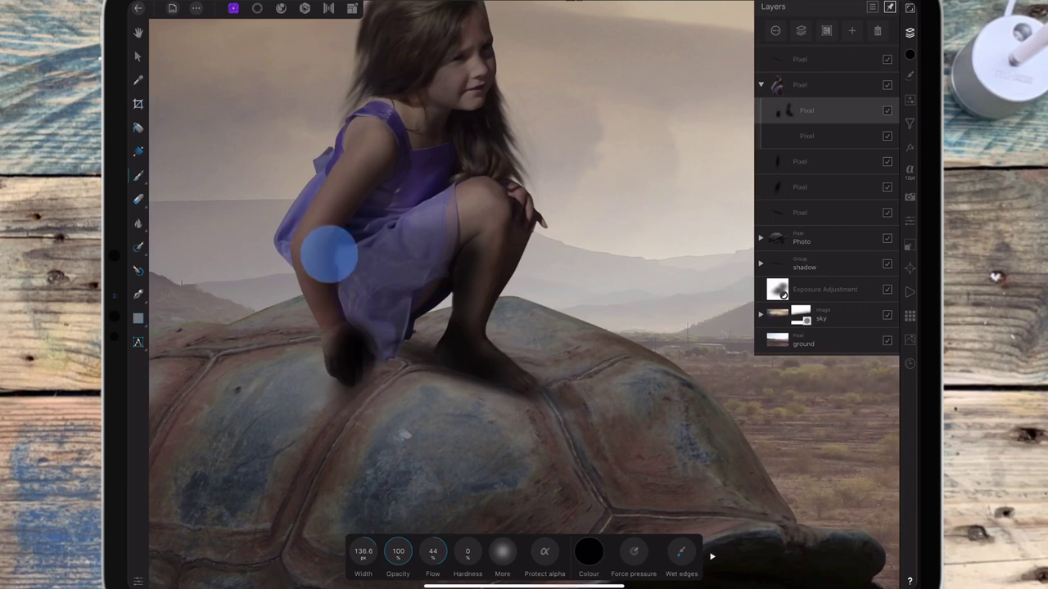
left_click_drag(329, 257, 393, 131)
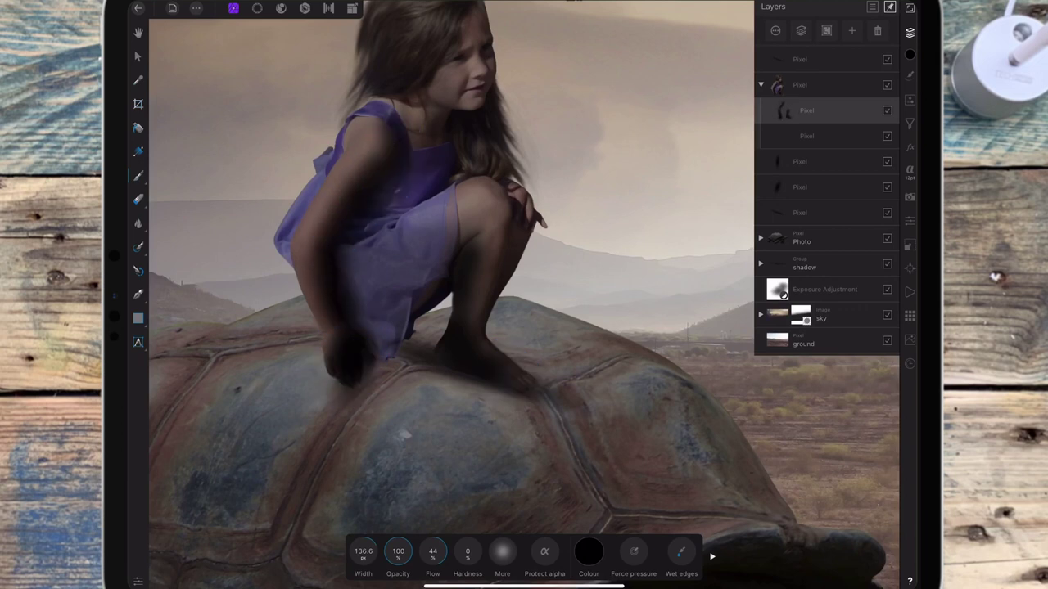
- Deepen the shadow between her legs and on her thigh under the dress, then lower the layer's opacity
mouse_move(385, 348)
left_mouse_down()
mouse_move(393, 278)
mouse_move(432, 276)
mouse_move(443, 254)
left_mouse_up()
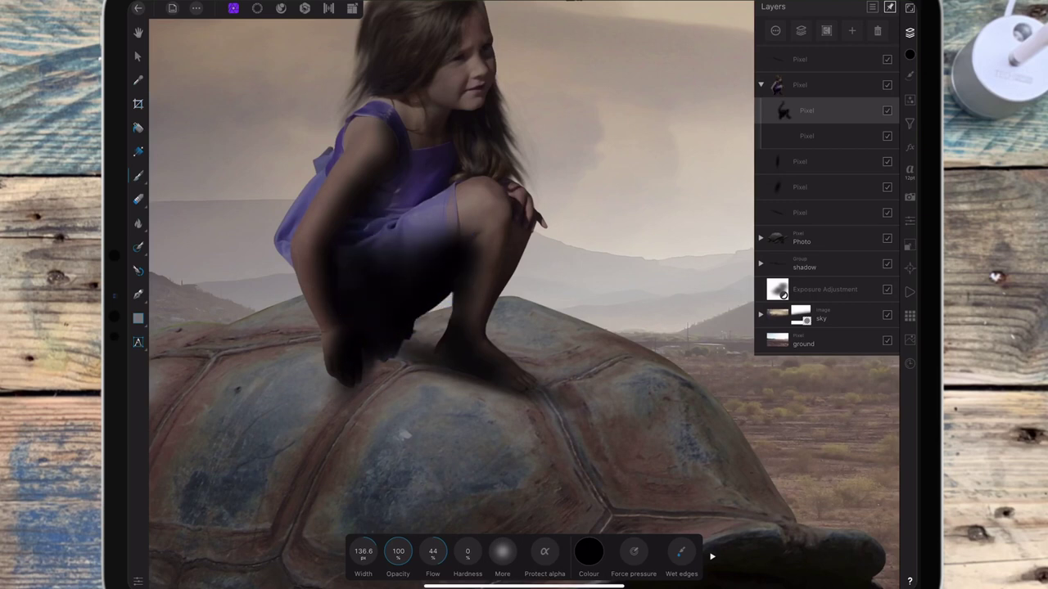
left_click(451, 244)
left_click_drag(438, 155, 402, 259)
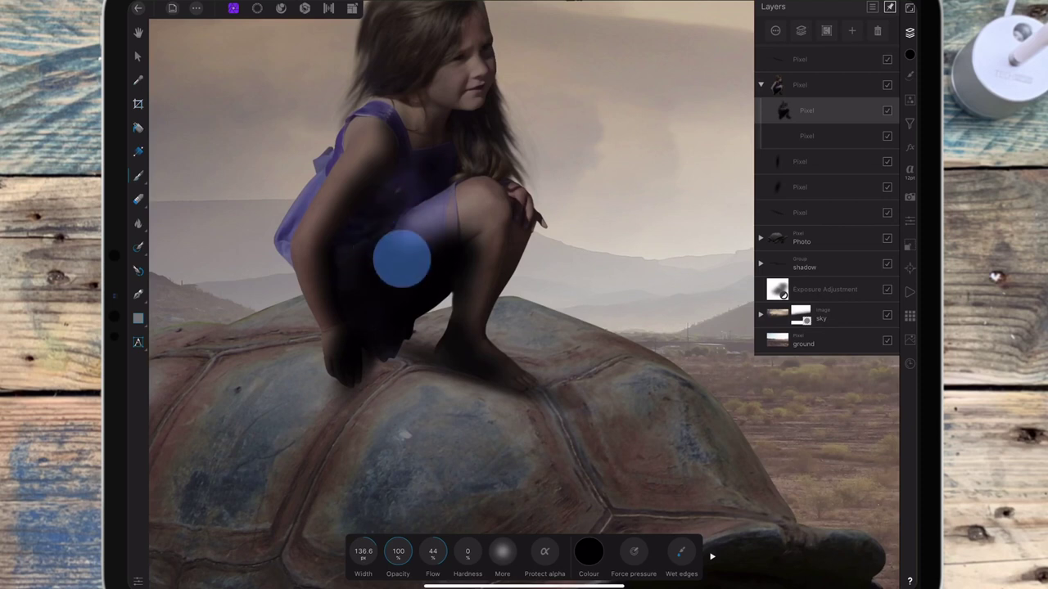
left_click(451, 243)
left_click_drag(423, 197, 466, 246)
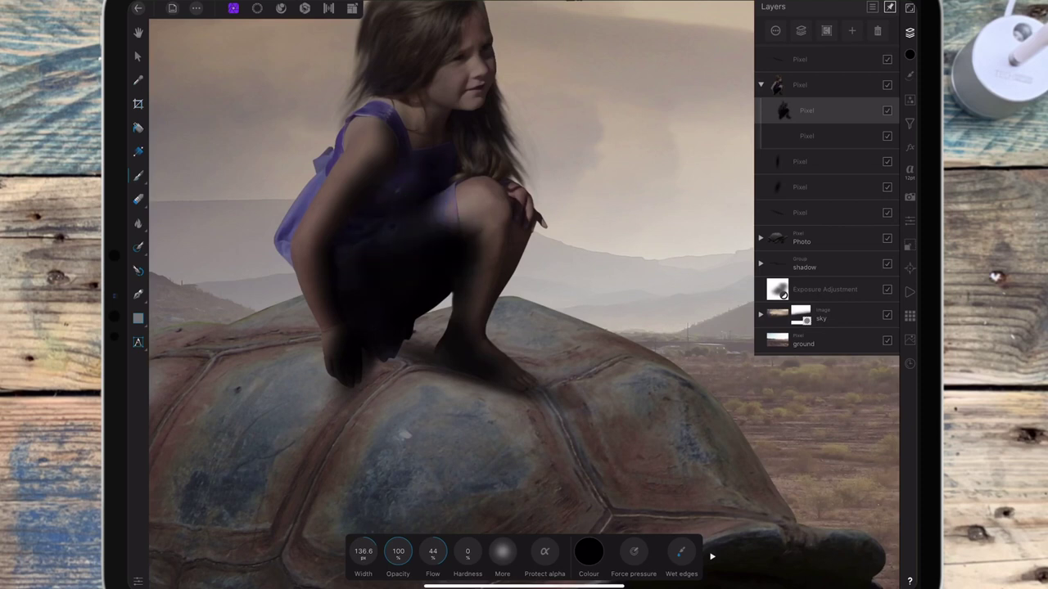
left_click(467, 234)
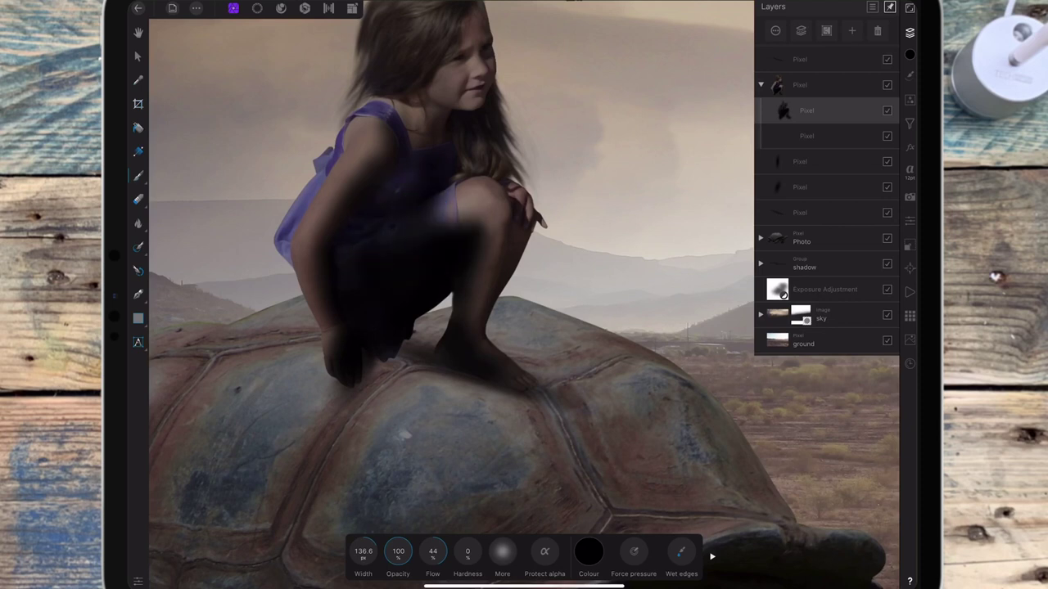
left_click(875, 118)
left_click_drag(873, 65, 832, 65)
- Lower the girl's shadow layer opacity from 27% down to 16%, then return to the Layers panel
scroll(584, 231, "down", 5)
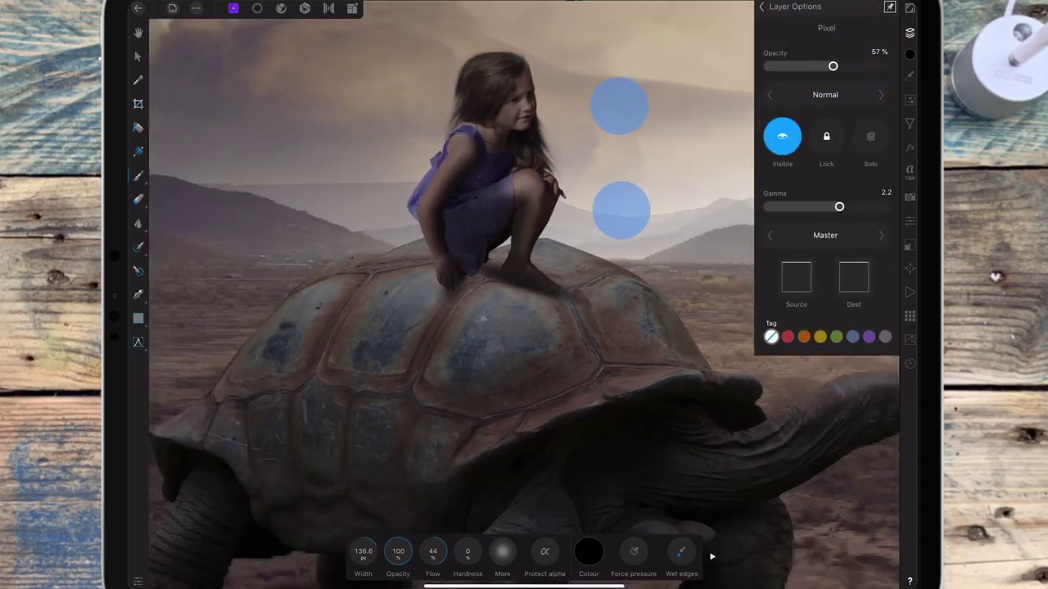
scroll(584, 231, "down", 2)
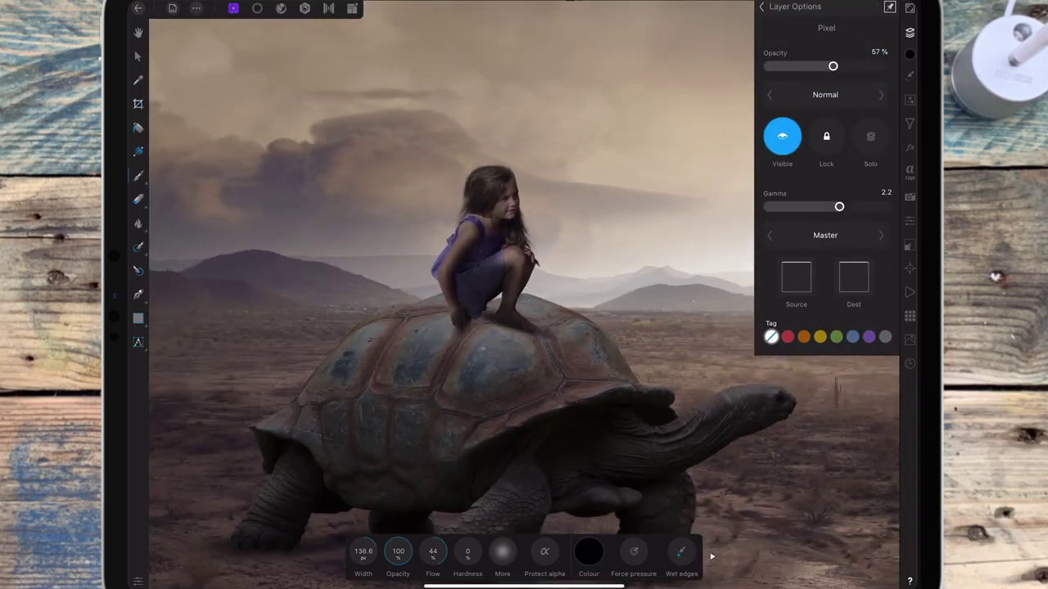
left_click_drag(833, 65, 790, 66)
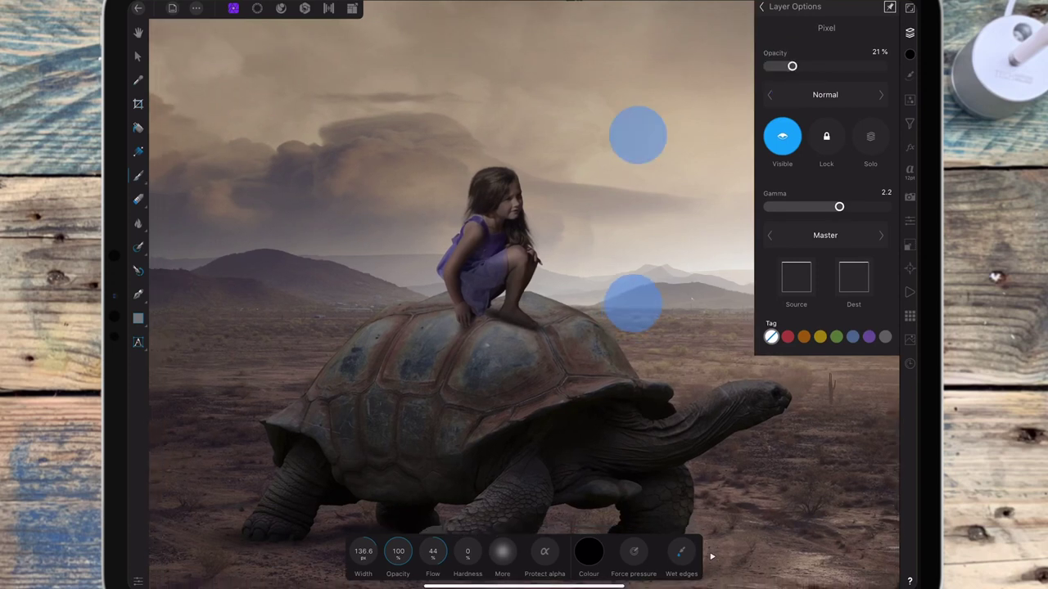
scroll(634, 217, "down", 5)
scroll(579, 279, "up", 3)
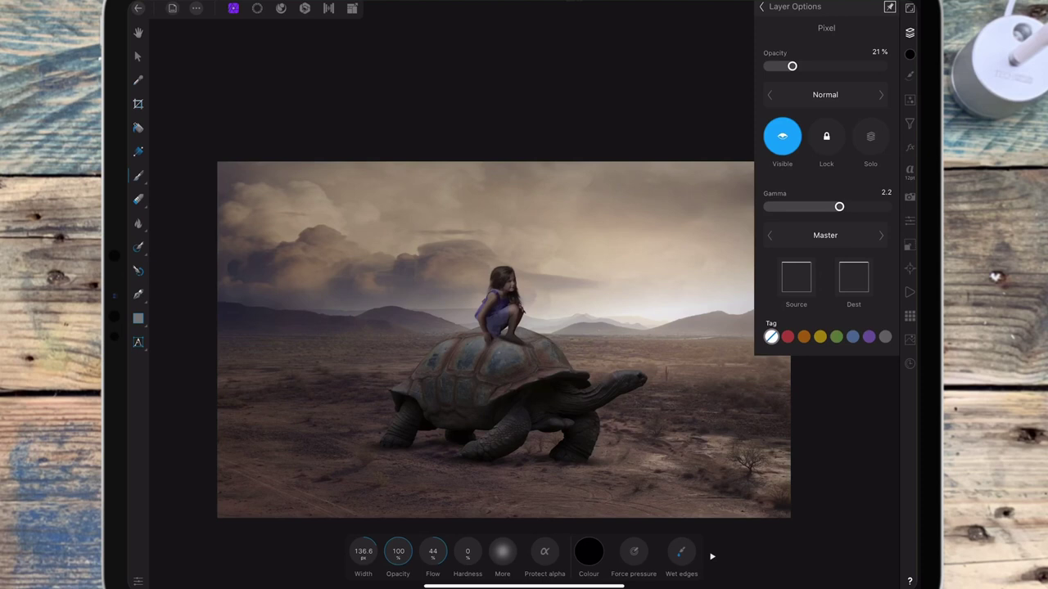
left_click_drag(792, 66, 786, 67)
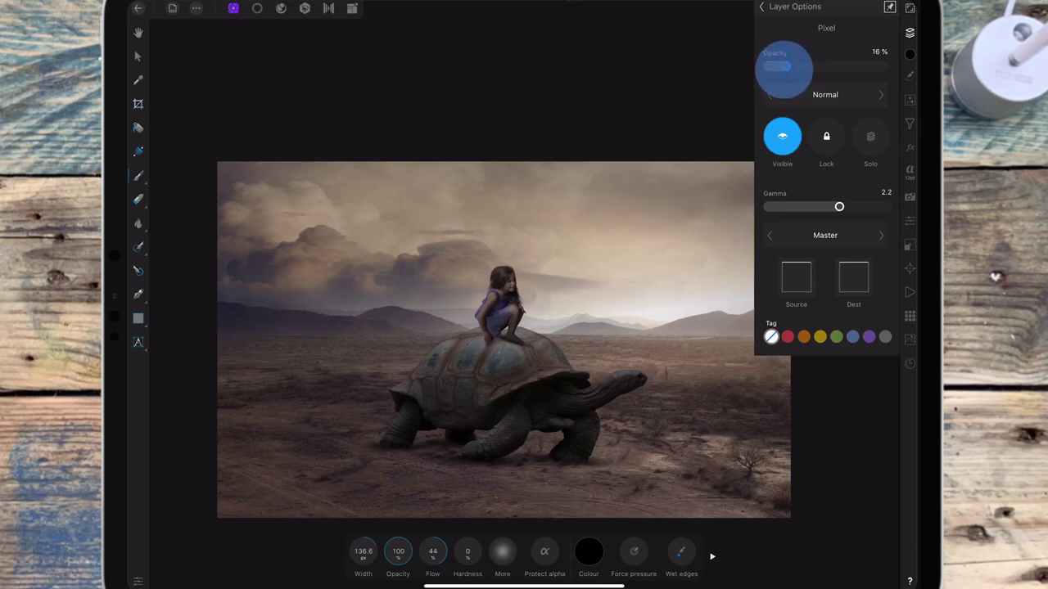
left_click(763, 7)
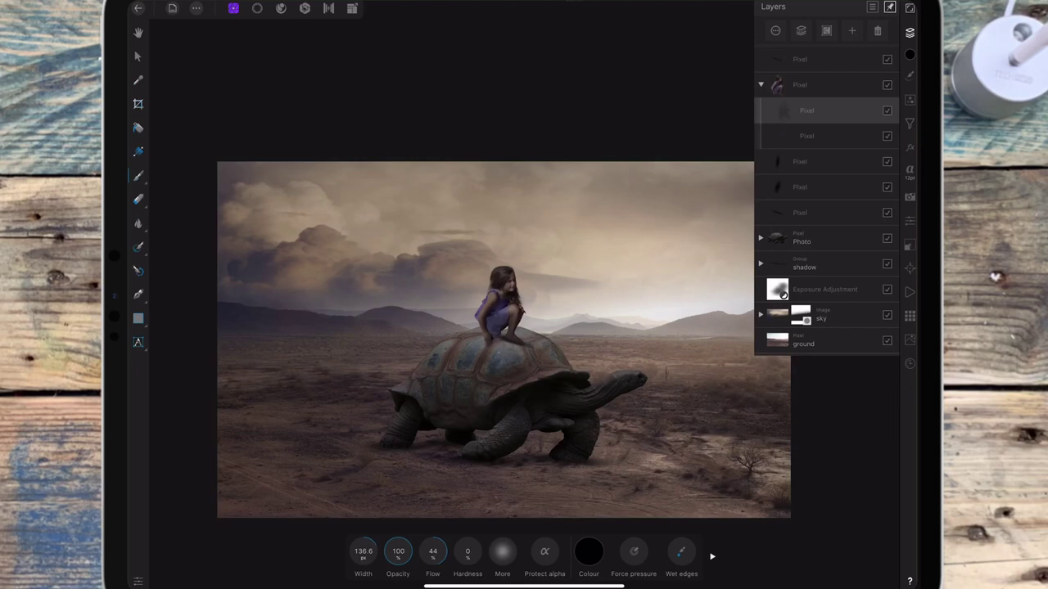
scroll(524, 293, "up", 5)
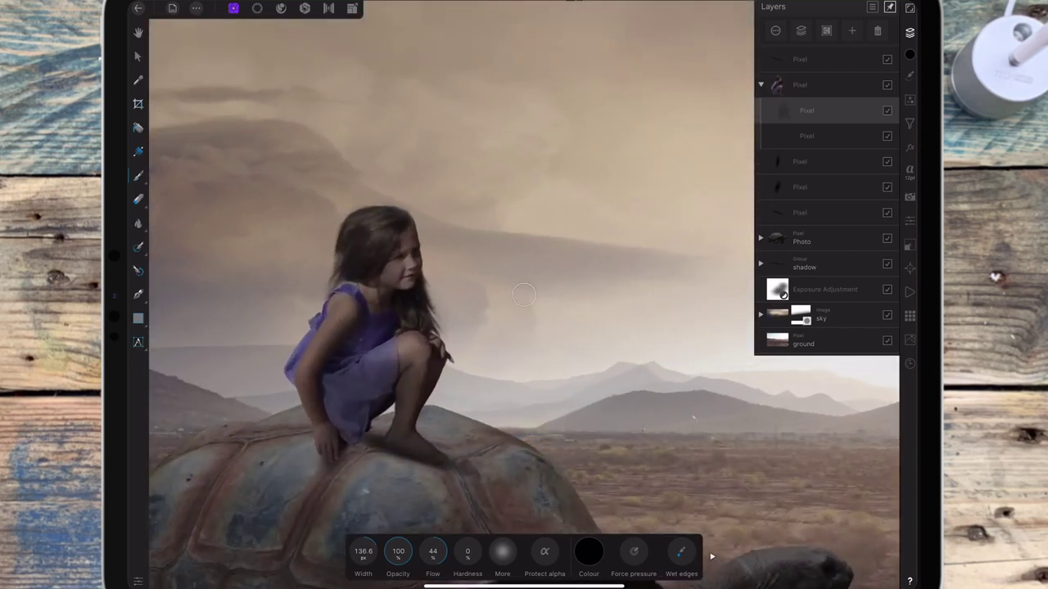
left_click_drag(409, 350, 382, 363)
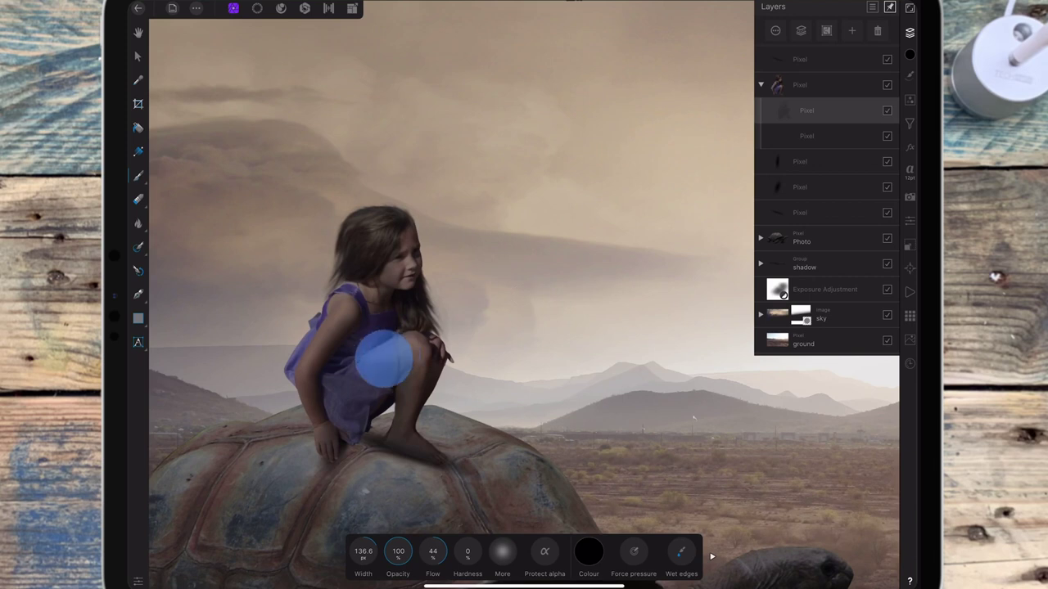
left_click(416, 351)
left_click_drag(392, 351, 381, 357)
left_click(417, 352)
left_click(414, 362)
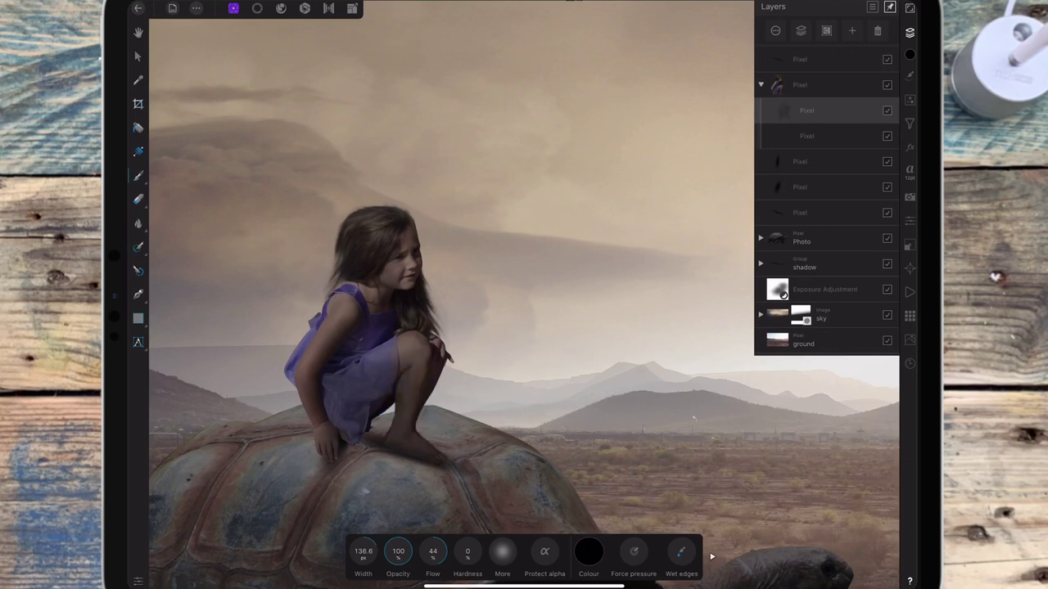
left_click(407, 432)
scroll(564, 279, "down", 3)
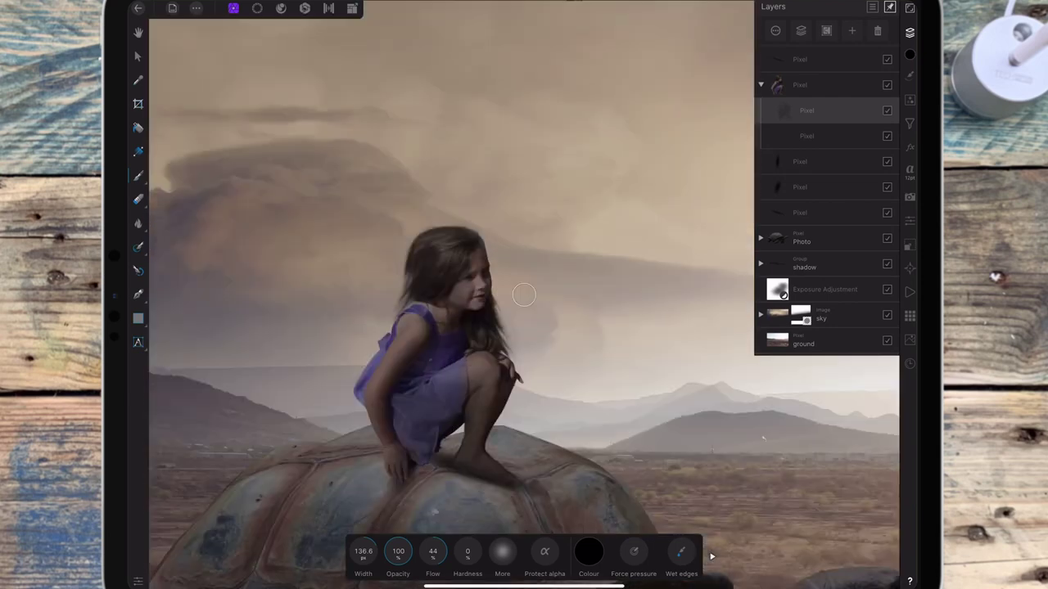
scroll(569, 291, "down", 3)
scroll(573, 245, "down", 3)
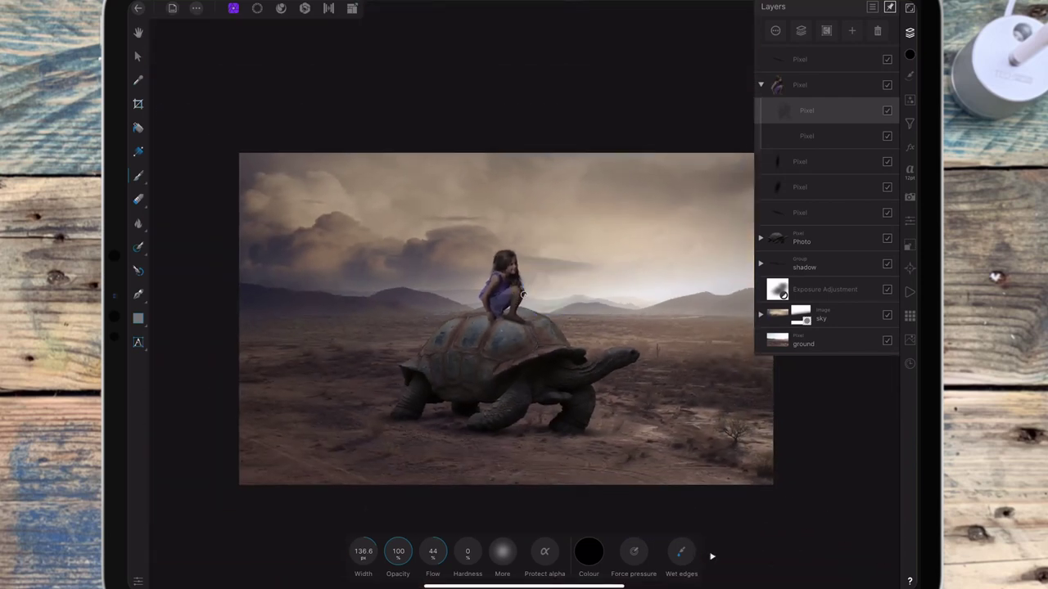
left_click(910, 32)
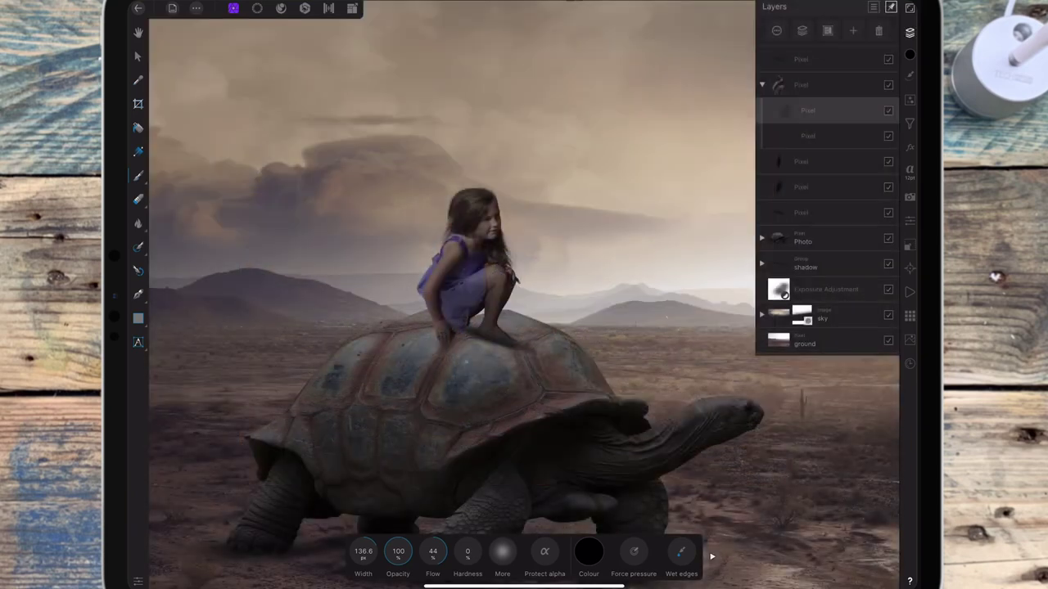
- Narrow the shadow stroke layer under the girl and lower its opacity to about half
left_click(814, 211)
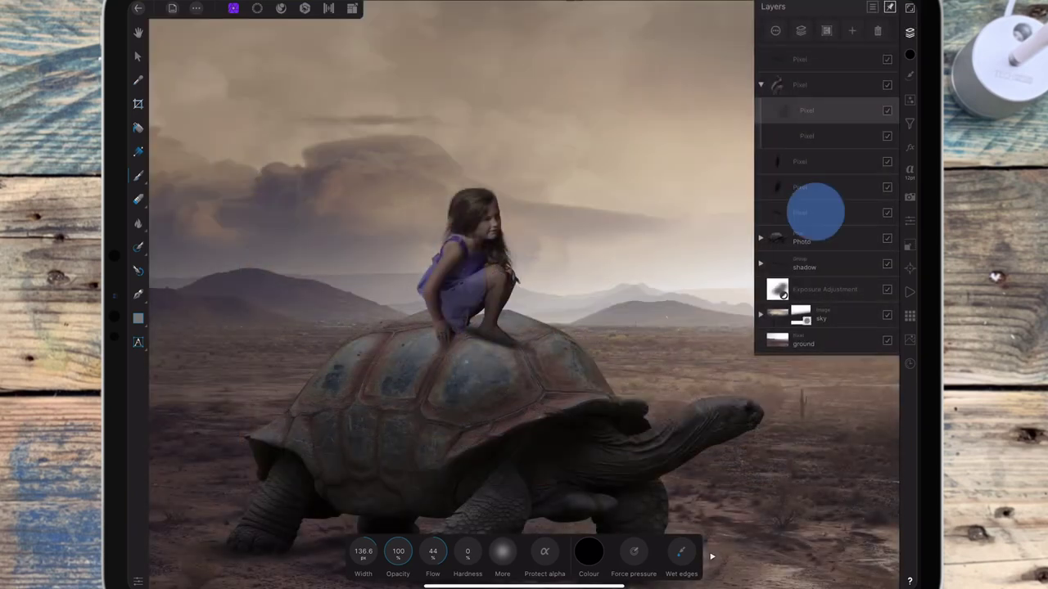
left_click(138, 55)
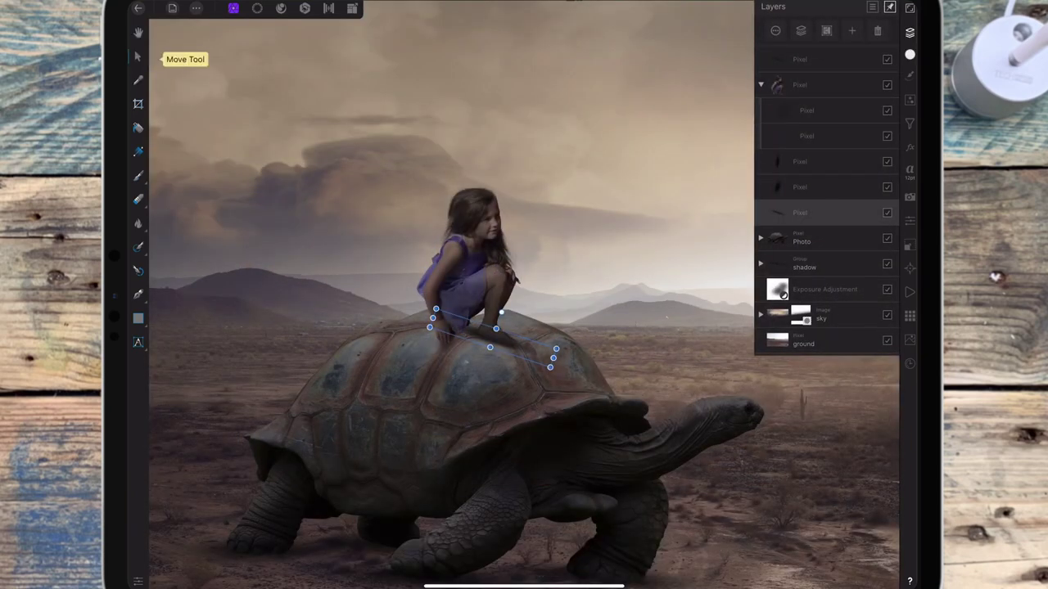
left_click_drag(554, 357, 533, 346)
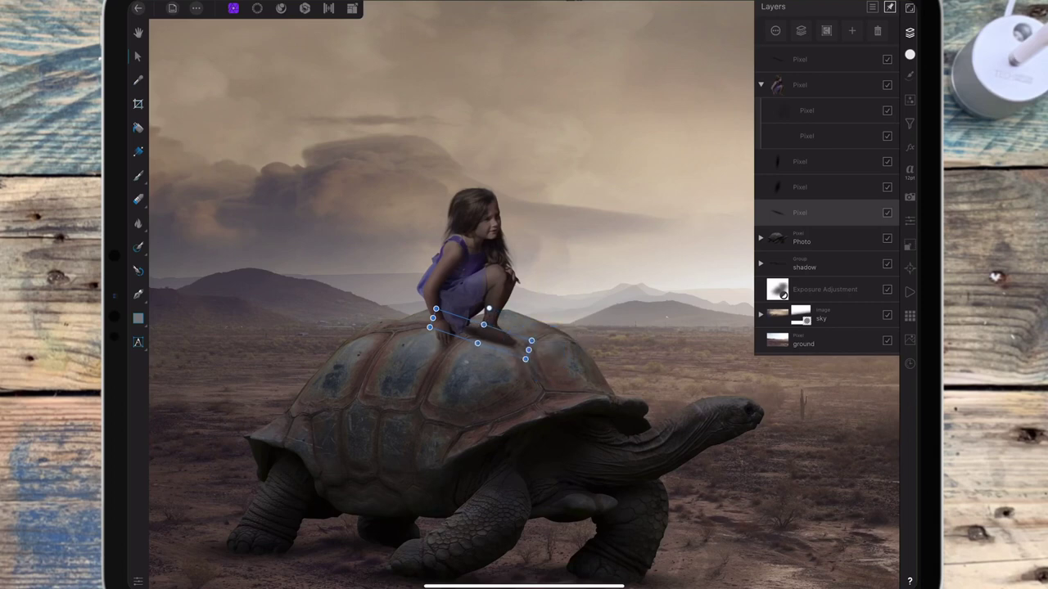
scroll(640, 309, "down", 3)
scroll(640, 309, "down", 2)
left_click(818, 212)
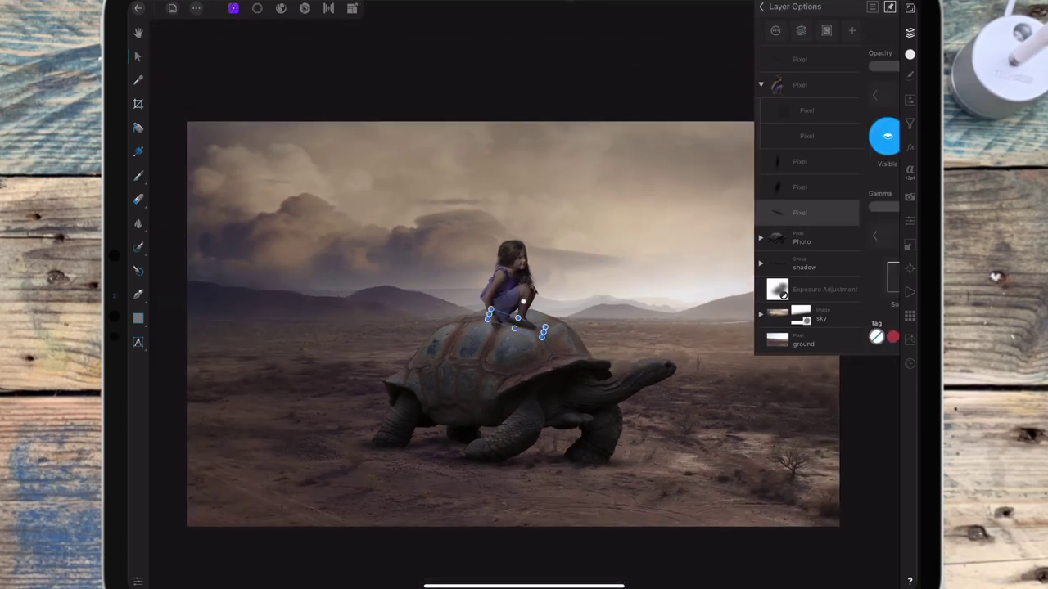
left_click_drag(847, 66, 822, 66)
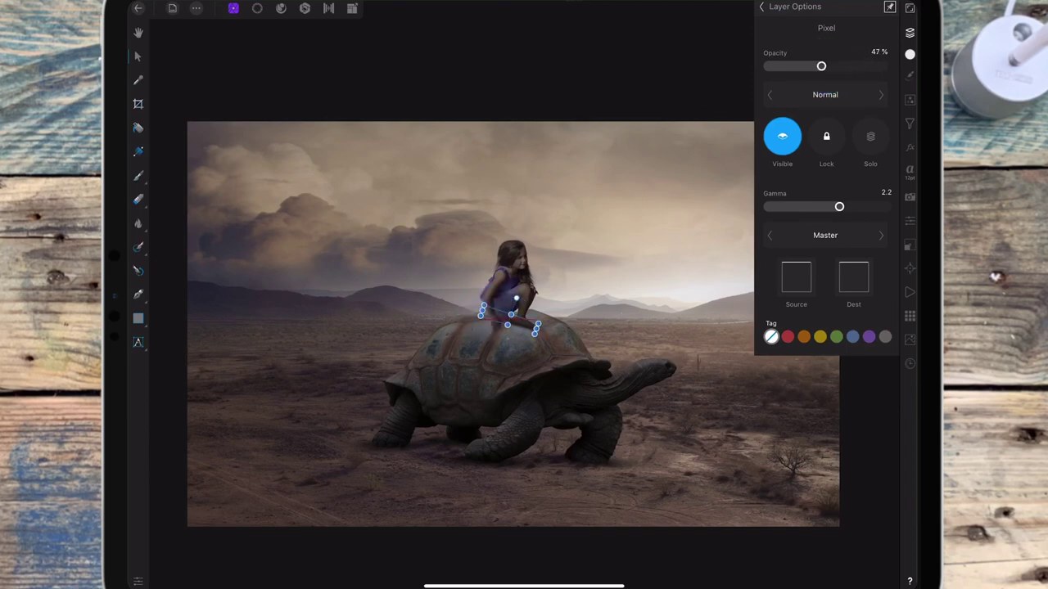
scroll(565, 360, "up", 5)
key("ctrl+z")
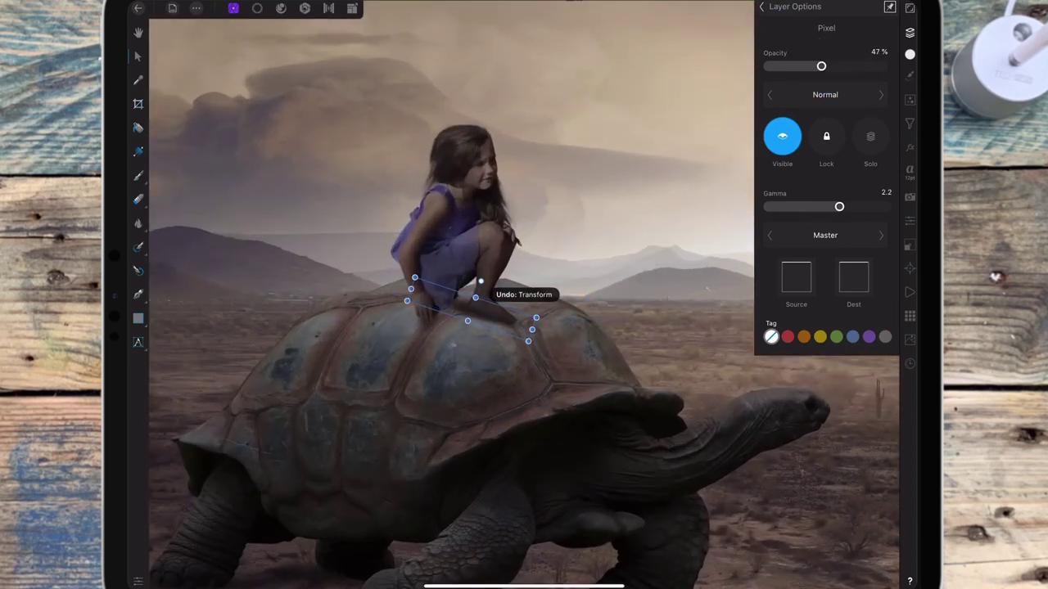
key("ctrl+shift+z")
key("ctrl+0")
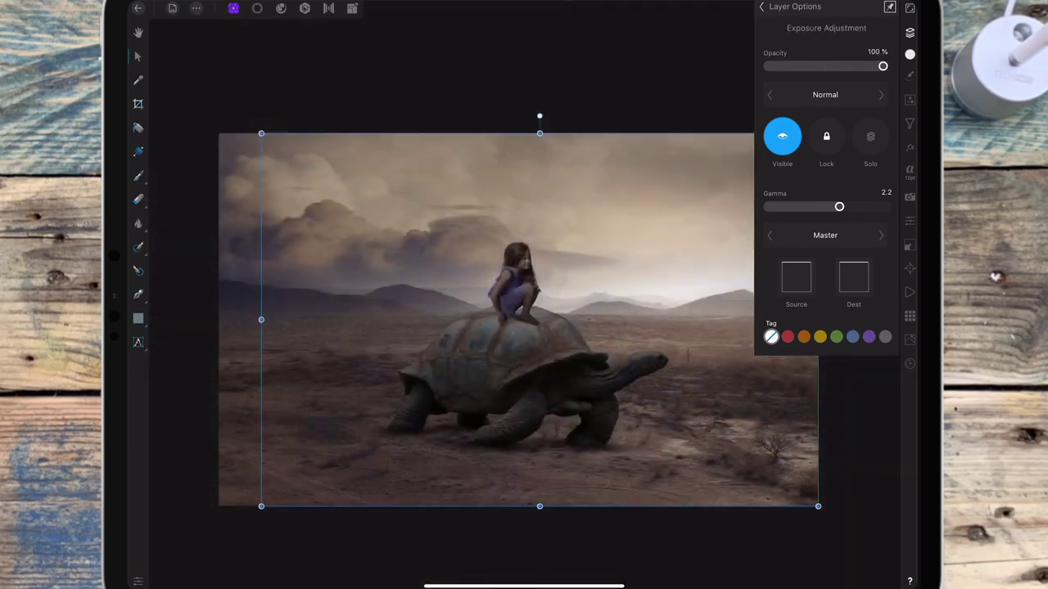
- Set the faint dark Pixel layer's opacity to 28%
left_click(761, 7)
left_click(819, 213)
left_click(885, 133)
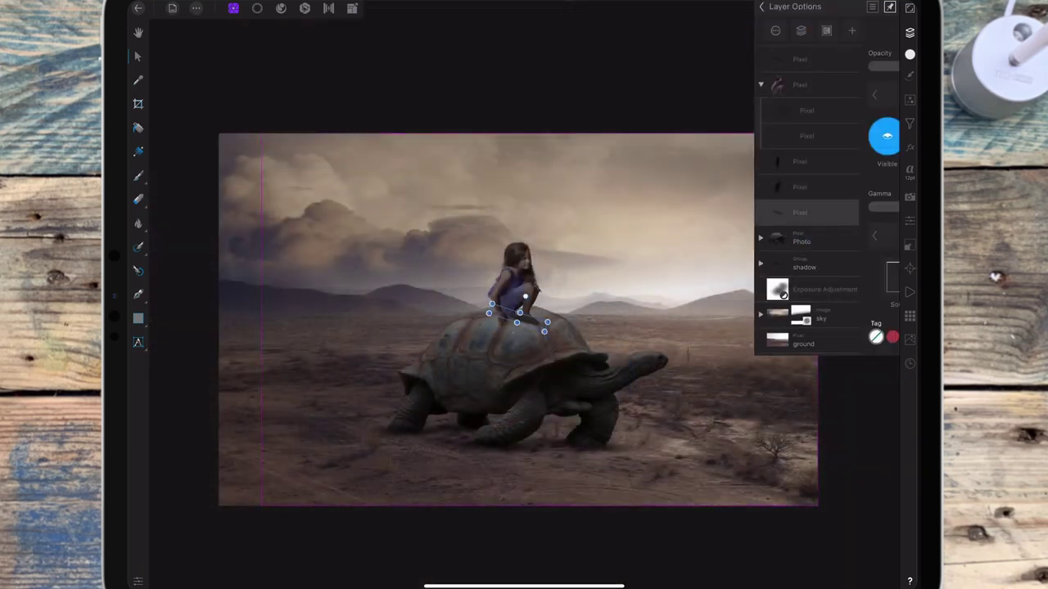
mouse_move(819, 67)
left_mouse_down()
mouse_move(783, 67)
mouse_move(799, 67)
left_mouse_up()
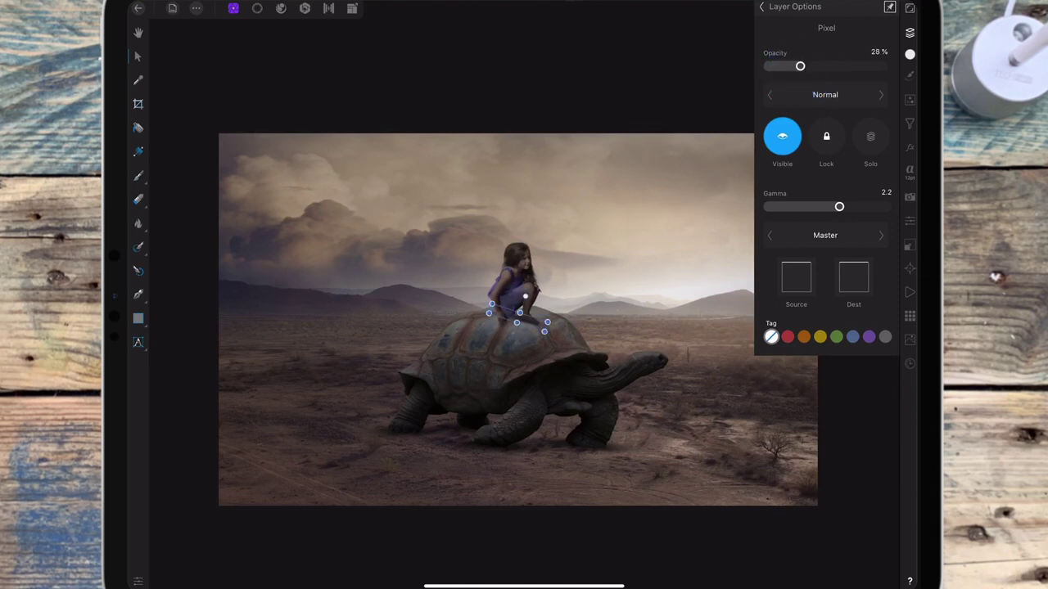
left_click(778, 7)
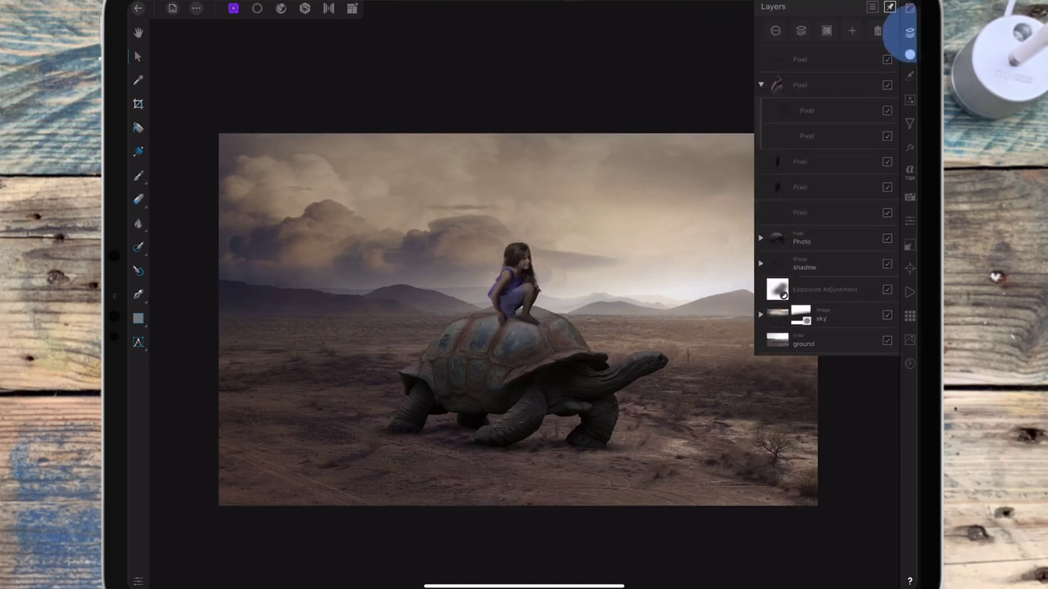
- Add a new pixel layer above the girl's group and paint a soft 368 px black shadow under her dress
left_click(910, 32)
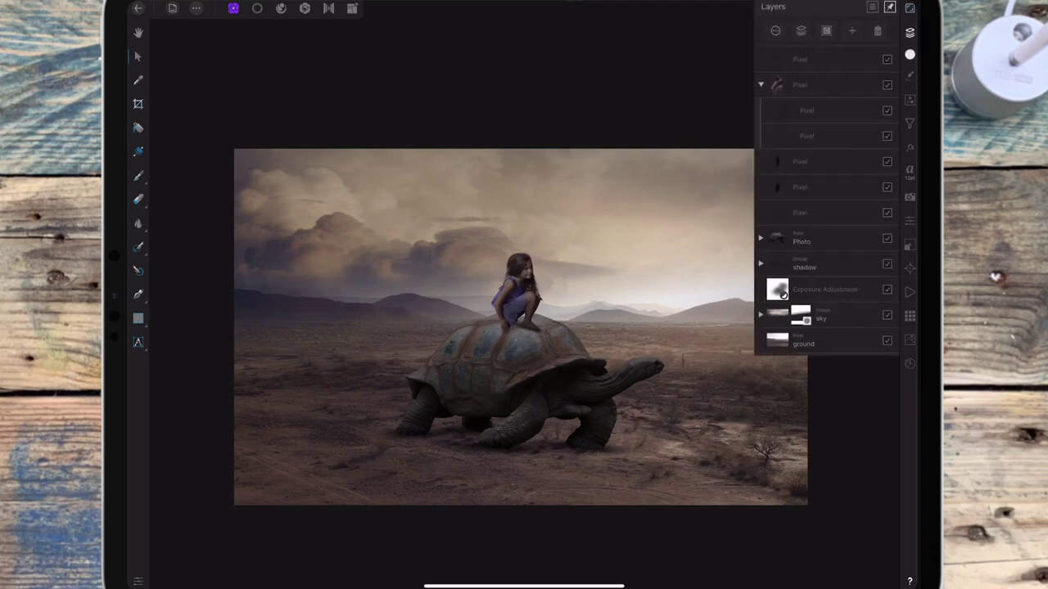
left_click(819, 110)
left_click(137, 175)
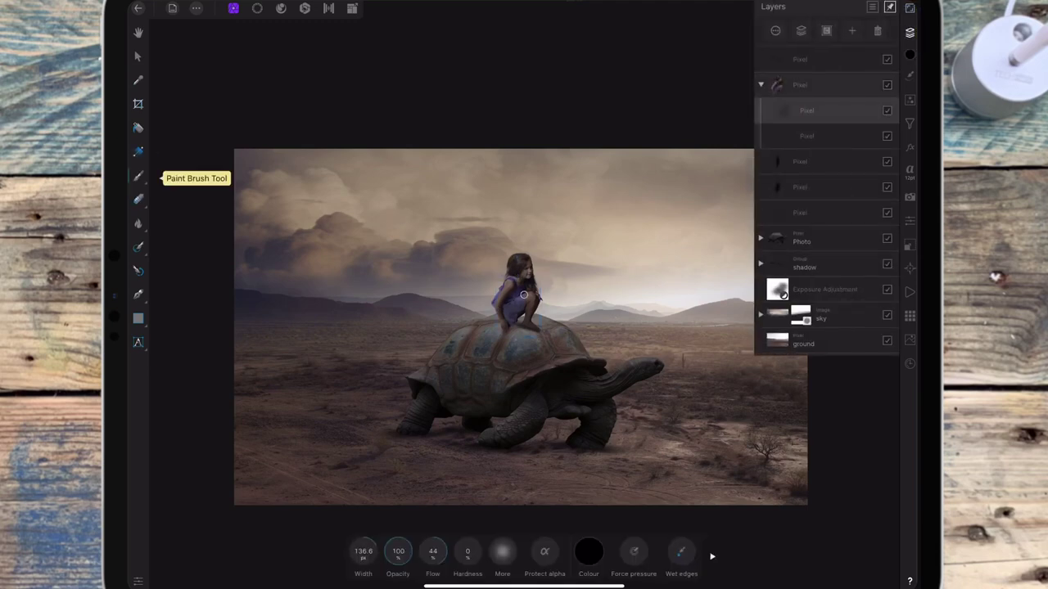
scroll(572, 345, "up", 5)
scroll(571, 346, "up", 2)
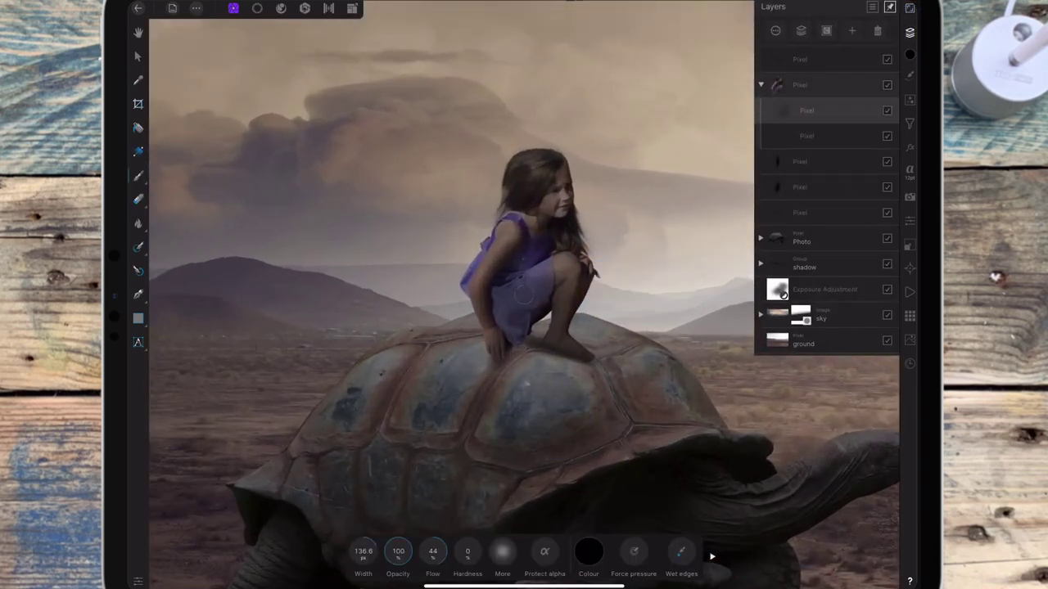
left_click_drag(364, 552, 554, 417)
left_click(842, 71)
left_click_drag(830, 105, 835, 84)
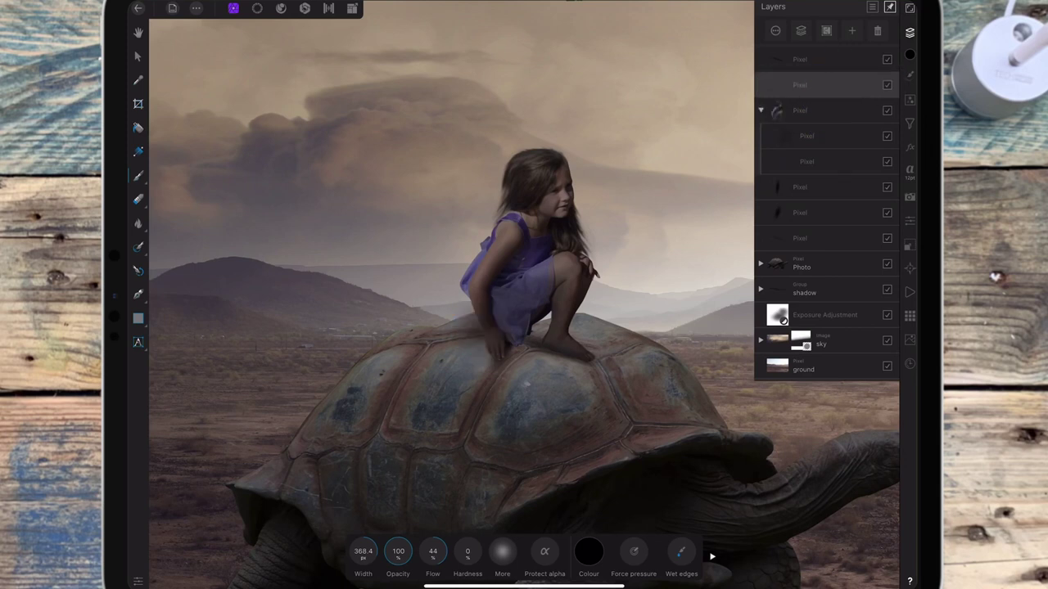
left_click_drag(475, 323, 480, 331)
- Squash, rotate and widen the shadow with the Move Tool so it spans under both feet
left_click(137, 56)
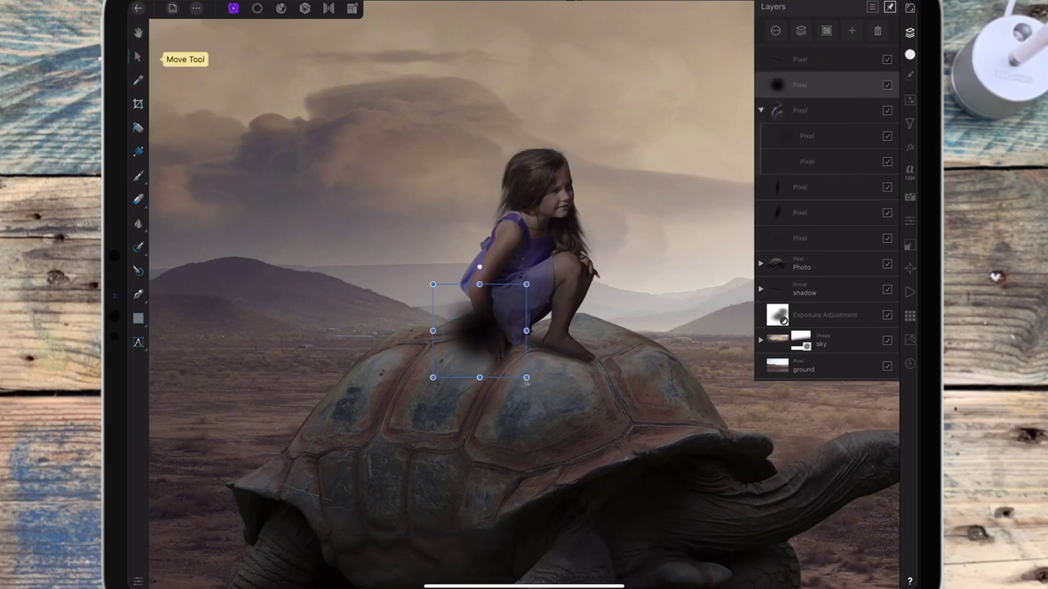
left_click_drag(480, 377, 480, 323)
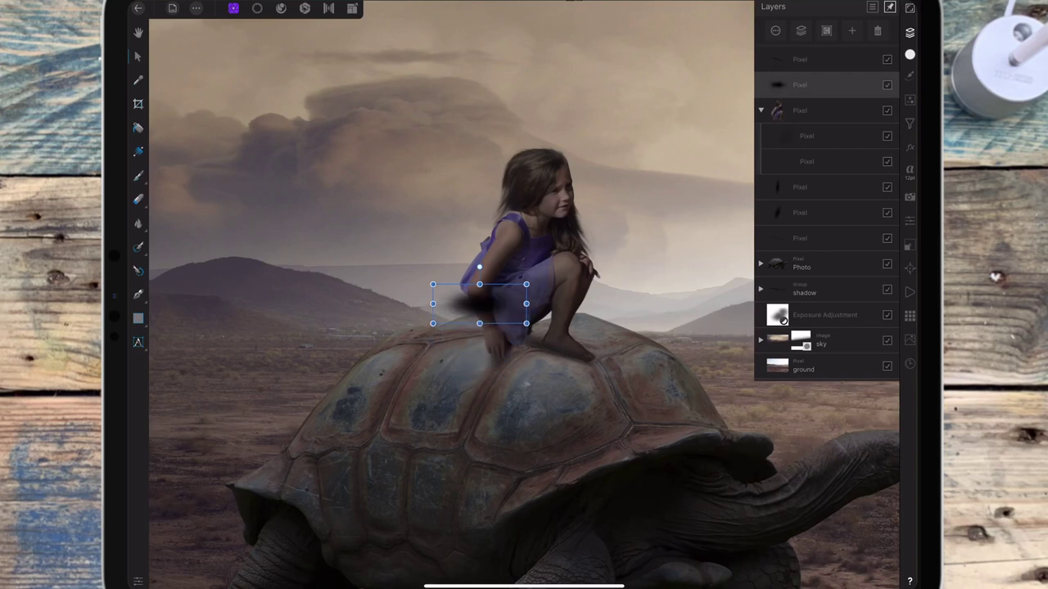
left_click_drag(480, 266, 486, 269)
left_click_drag(489, 310, 498, 330)
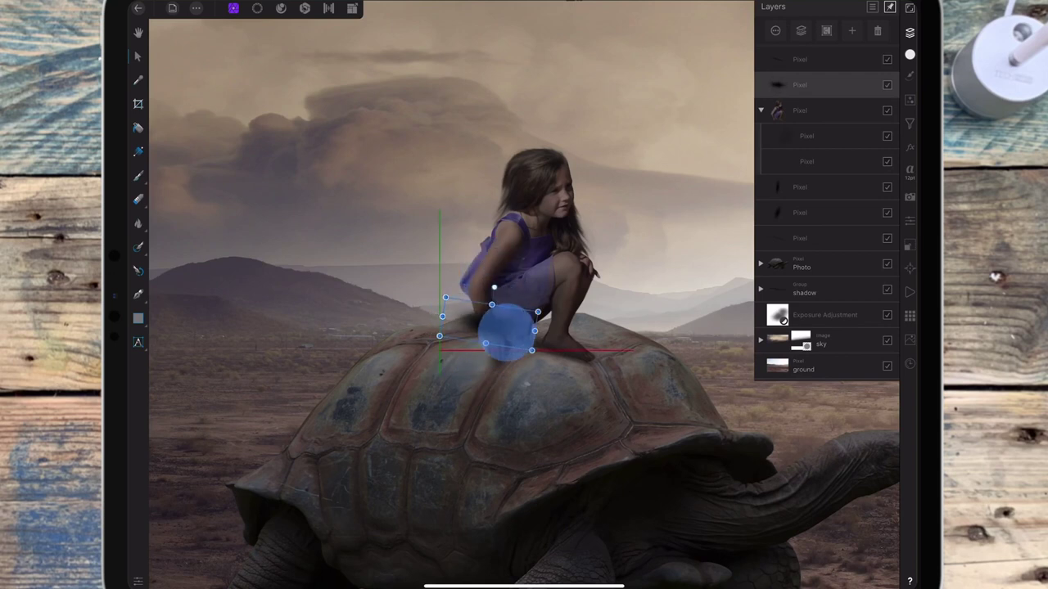
mouse_move(823, 144)
left_mouse_down()
mouse_move(823, 92)
mouse_move(827, 118)
left_mouse_up()
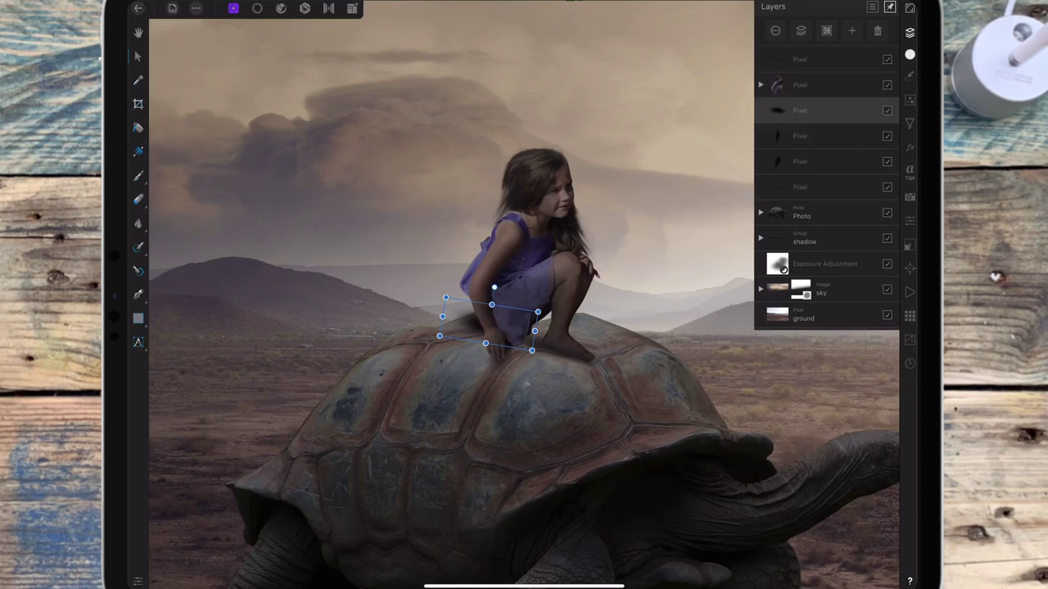
left_click_drag(485, 344, 561, 336)
left_click_drag(442, 320, 435, 319)
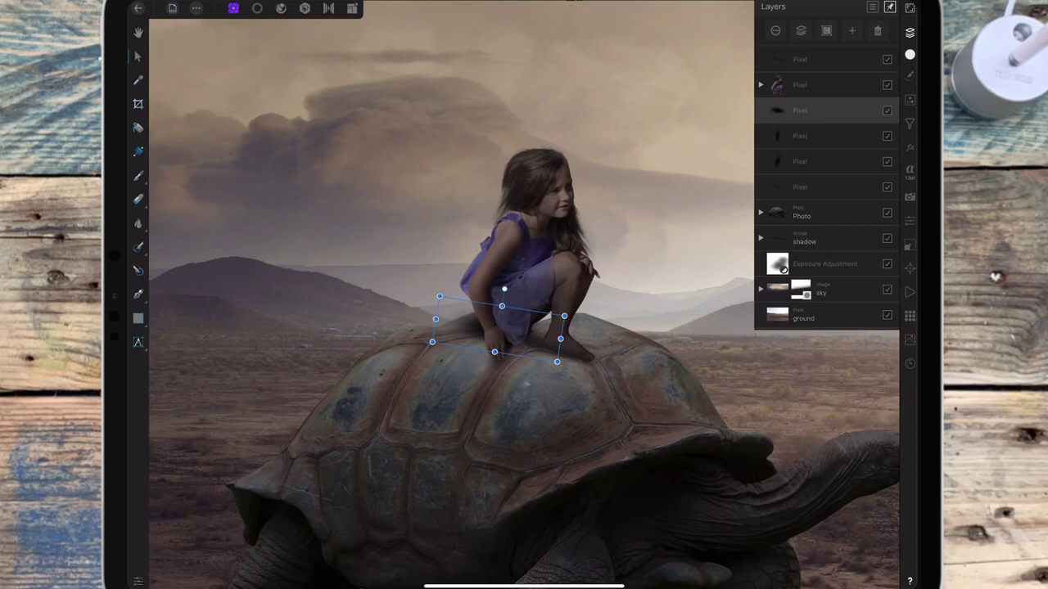
left_click_drag(560, 338, 570, 339)
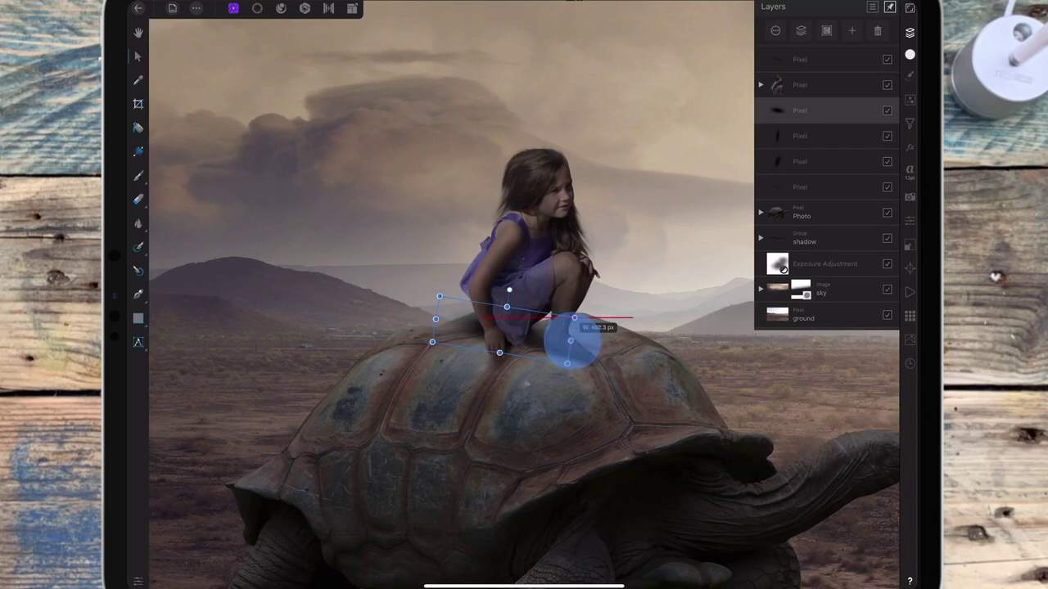
- Make the shadow layer partly transparent, then select the ground layer
left_click(868, 110)
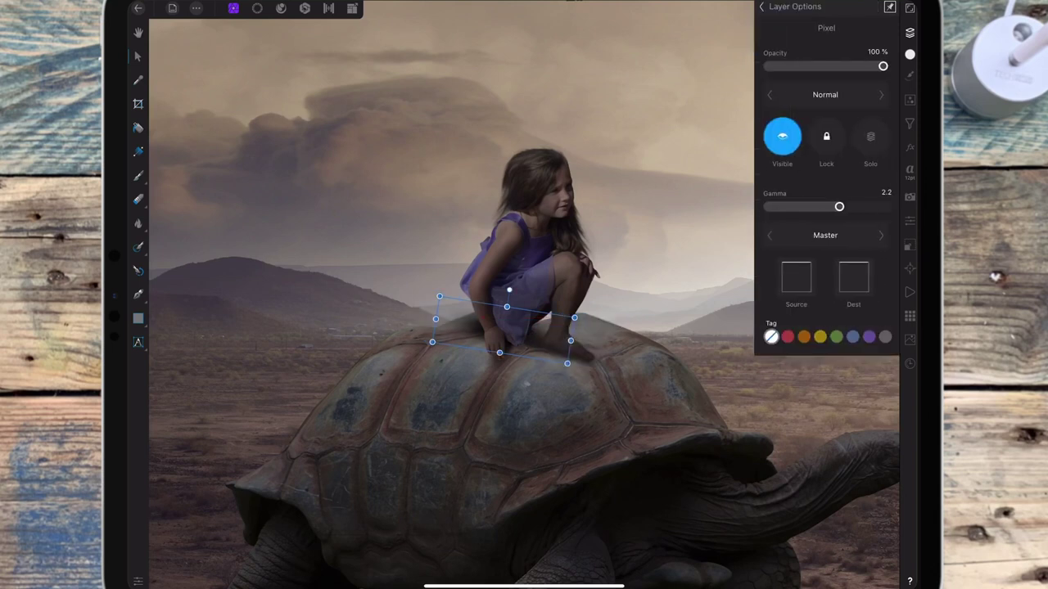
mouse_move(871, 65)
left_mouse_down()
mouse_move(837, 65)
mouse_move(866, 67)
left_mouse_up()
scroll(524, 328, "down", 5)
left_click(327, 410)
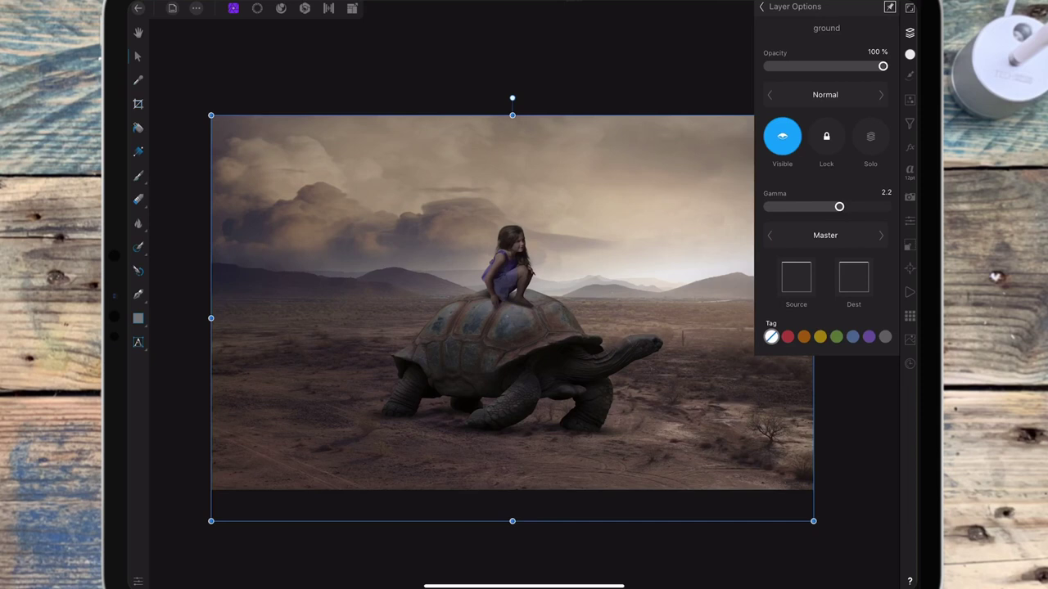
left_click(819, 12)
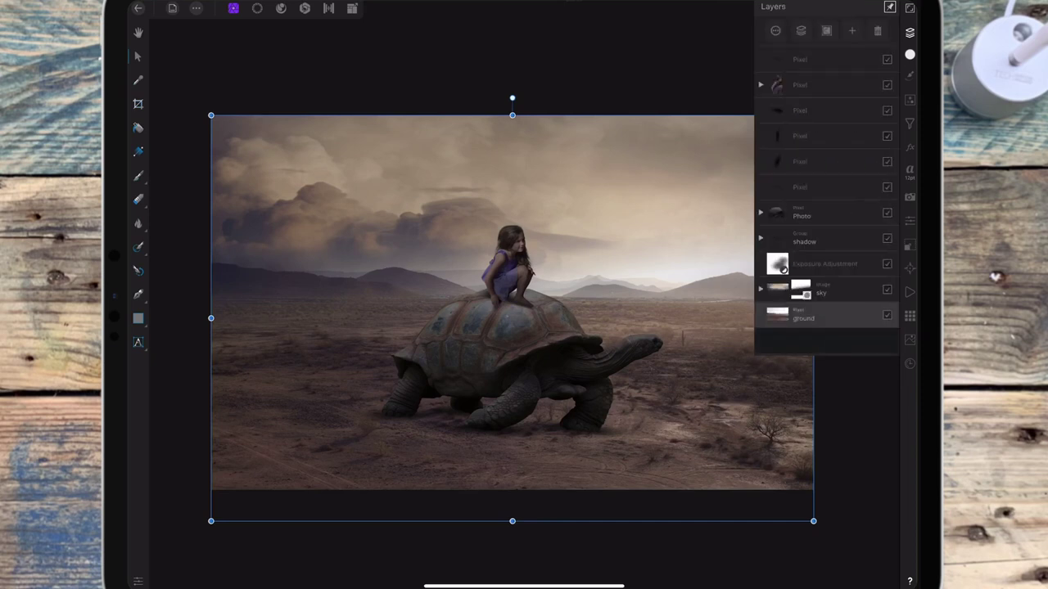
- Reshape the lower dark shadow layer beneath the girl's feet
left_click(761, 84)
left_click(799, 238)
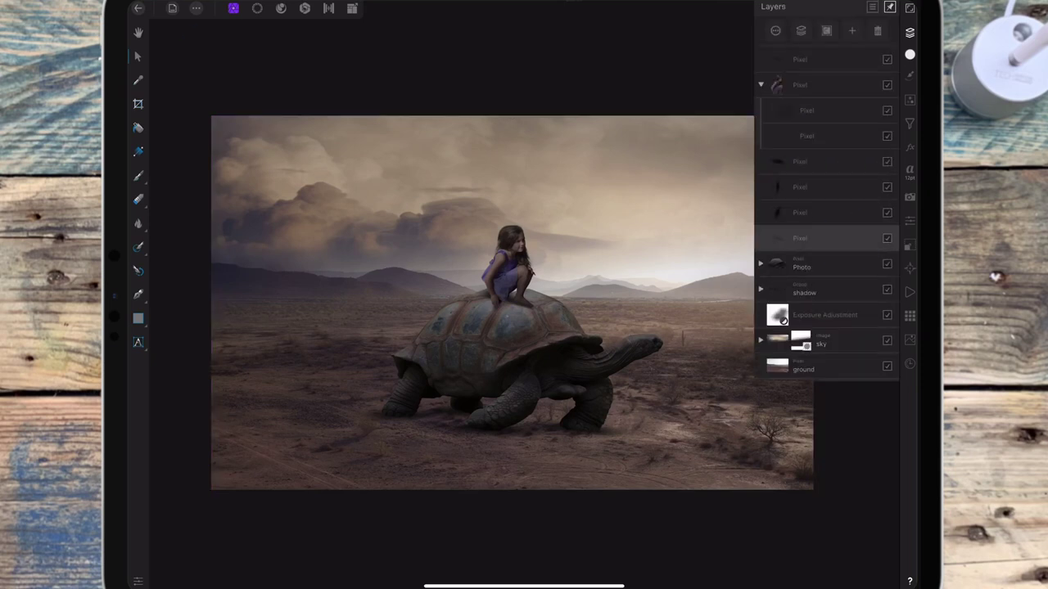
scroll(540, 335, "up", 5)
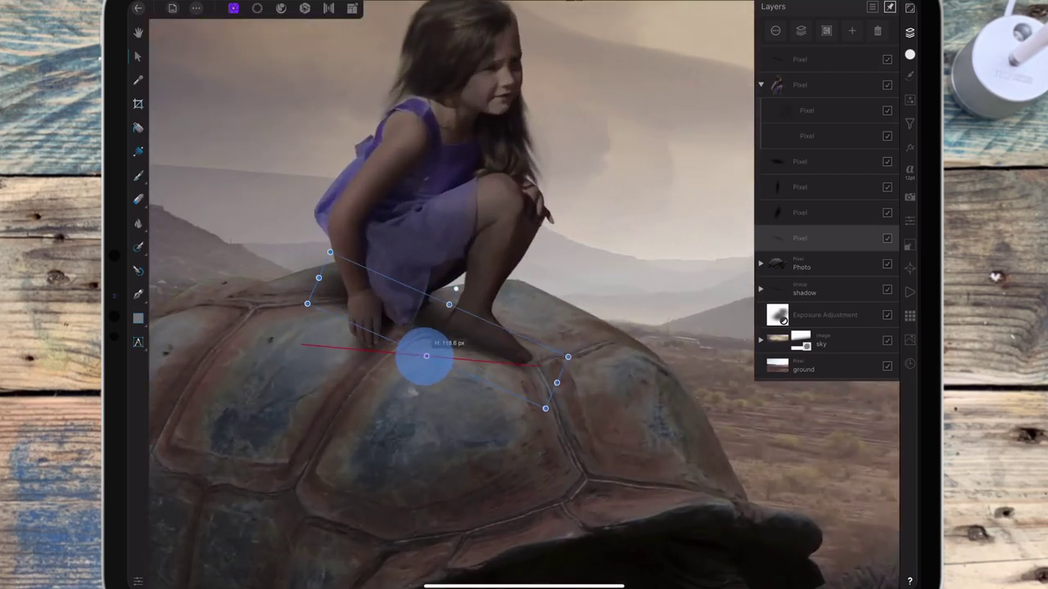
left_click_drag(430, 345, 427, 356)
scroll(606, 385, "down", 3)
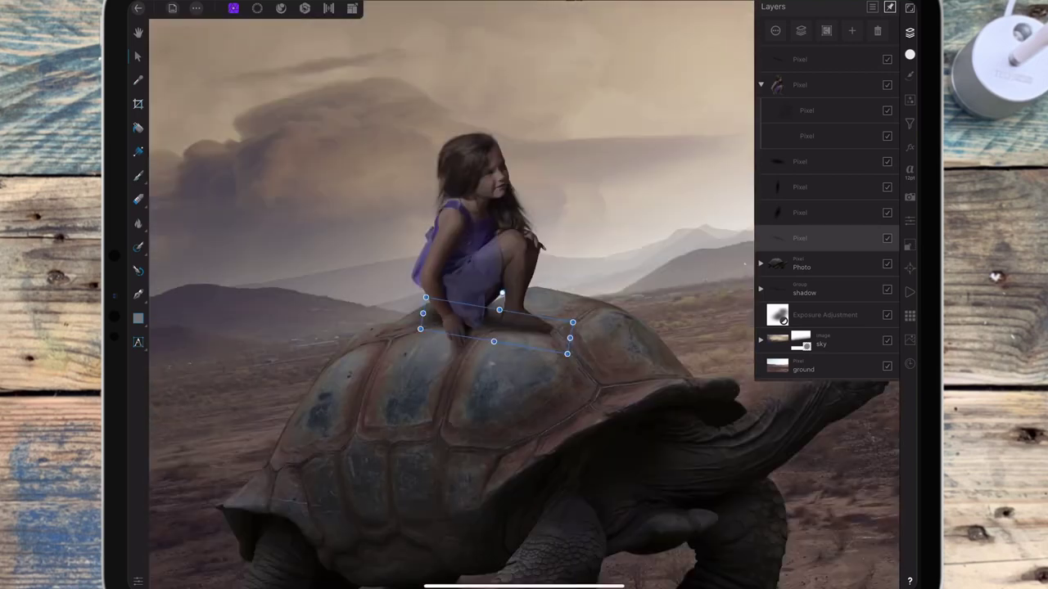
- Add a mask to the girl's layers and set the paint brush to 10.4 px
left_click(852, 30)
left_click(811, 109)
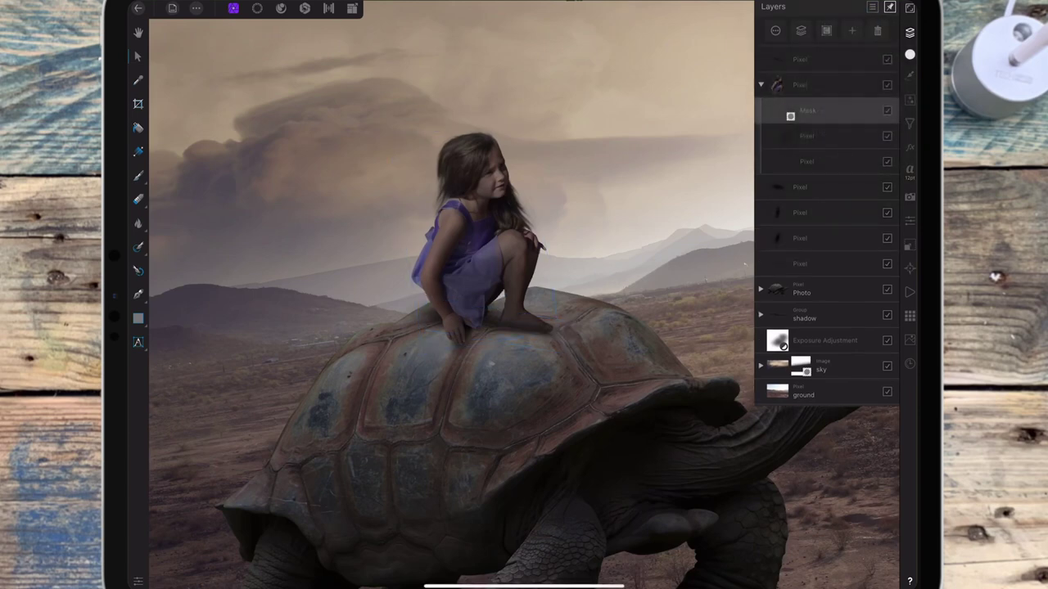
left_click(150, 182)
scroll(578, 346, "up", 5)
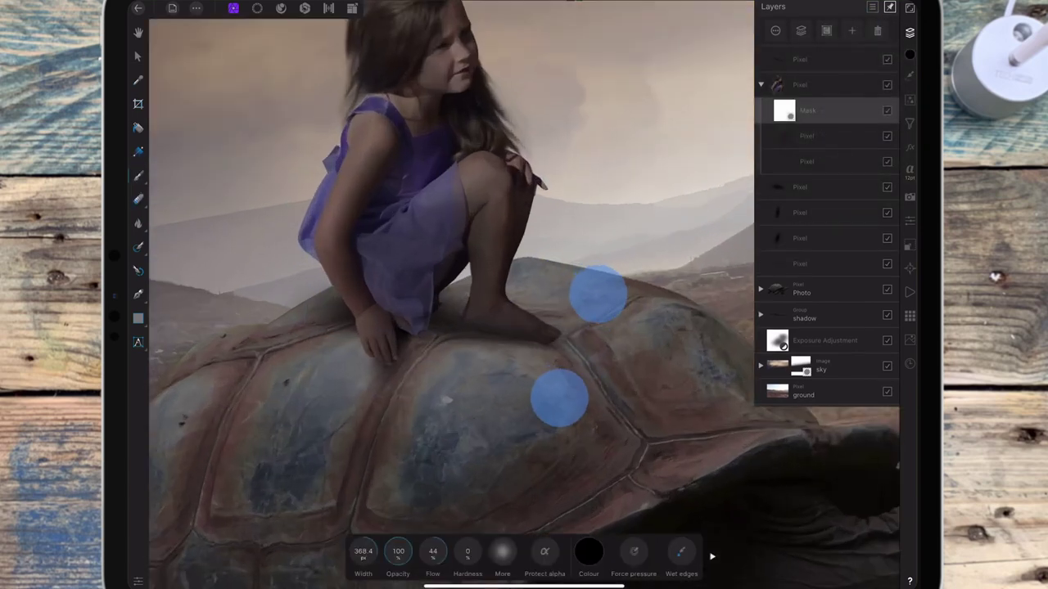
scroll(577, 346, "up", 3)
left_click_drag(363, 551, 281, 538)
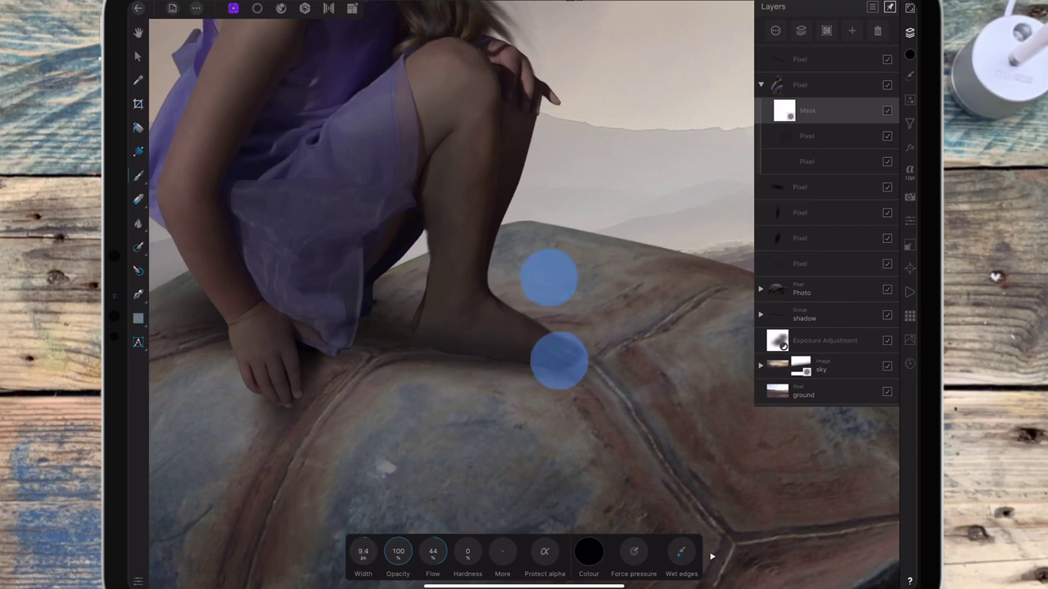
scroll(554, 317, "up", 2)
scroll(524, 295, "up", 1)
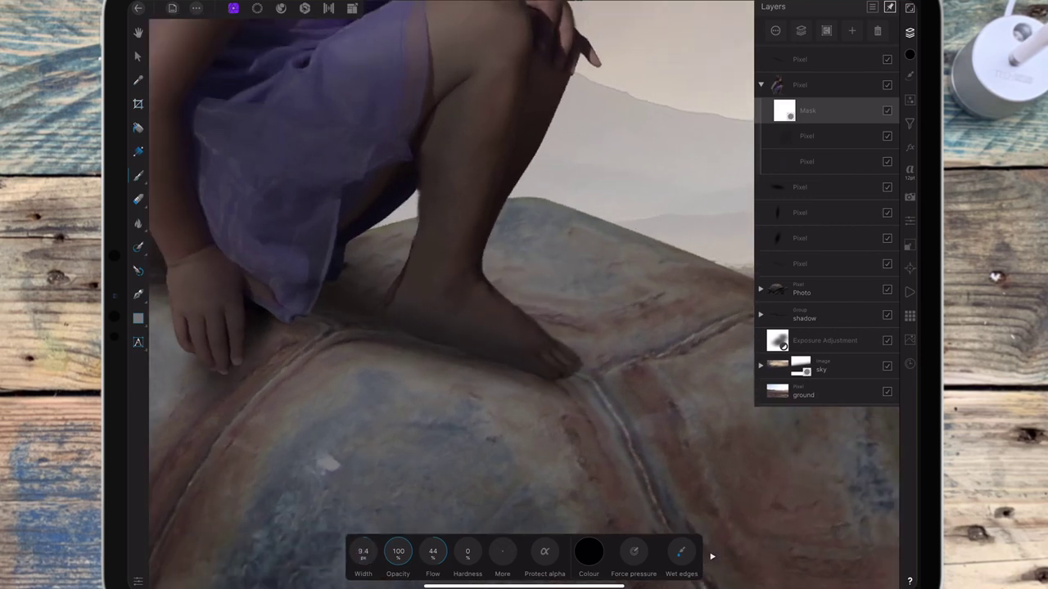
left_click_drag(362, 551, 374, 551)
- Mask away the foot's hard edge and near the shin in black, then switch colour to white
left_click_drag(382, 318, 434, 344)
left_click_drag(493, 365, 502, 362)
left_click(381, 299)
left_click(589, 551)
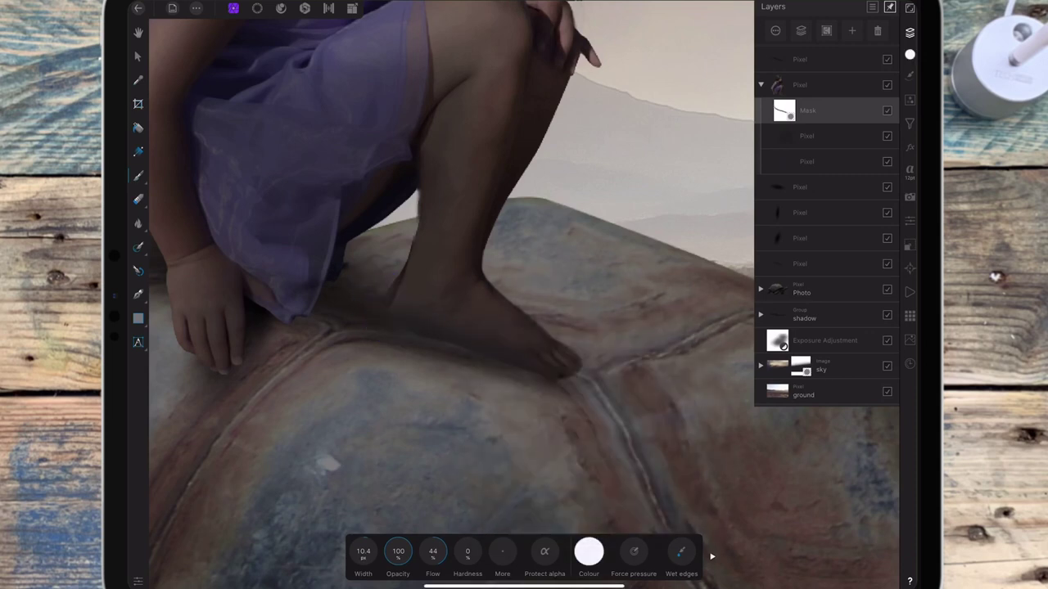
left_click(402, 324)
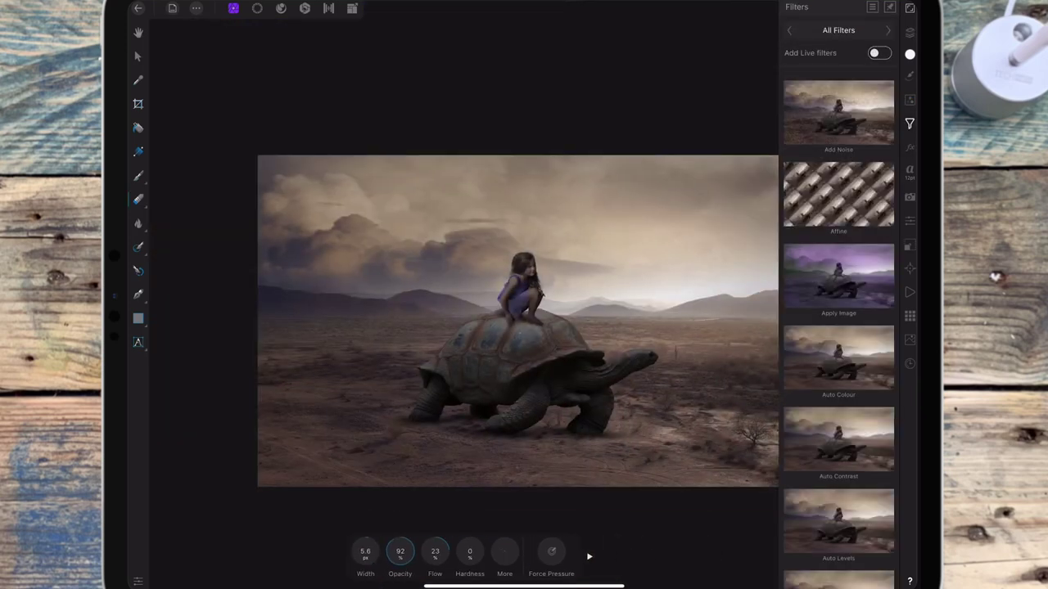
- Add a live Gaussian Blur filter with a 6.5 px radius
left_click(879, 52)
left_click(838, 30)
left_click(728, 26)
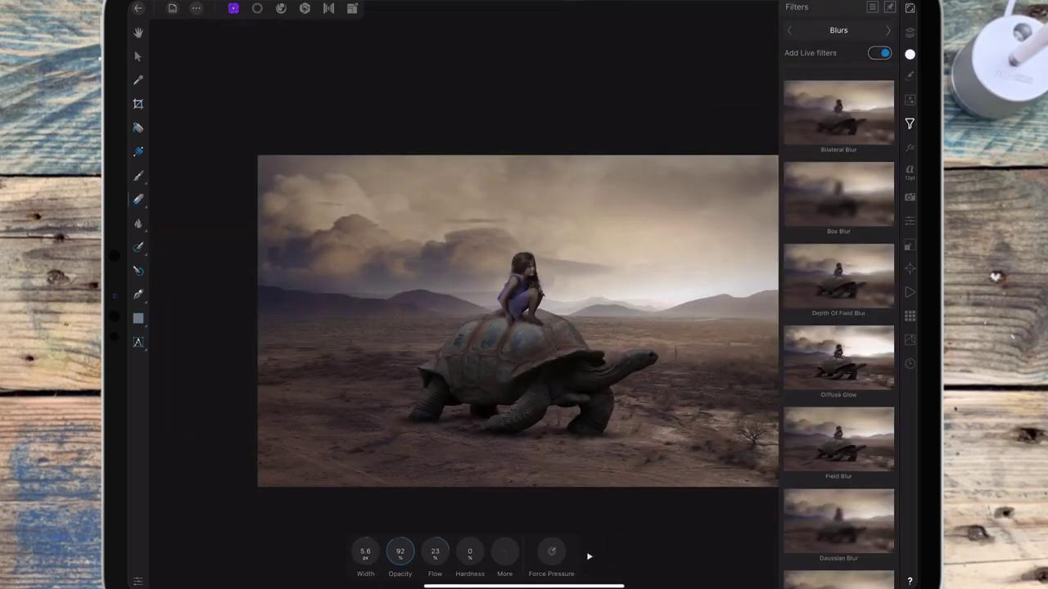
left_click(860, 372)
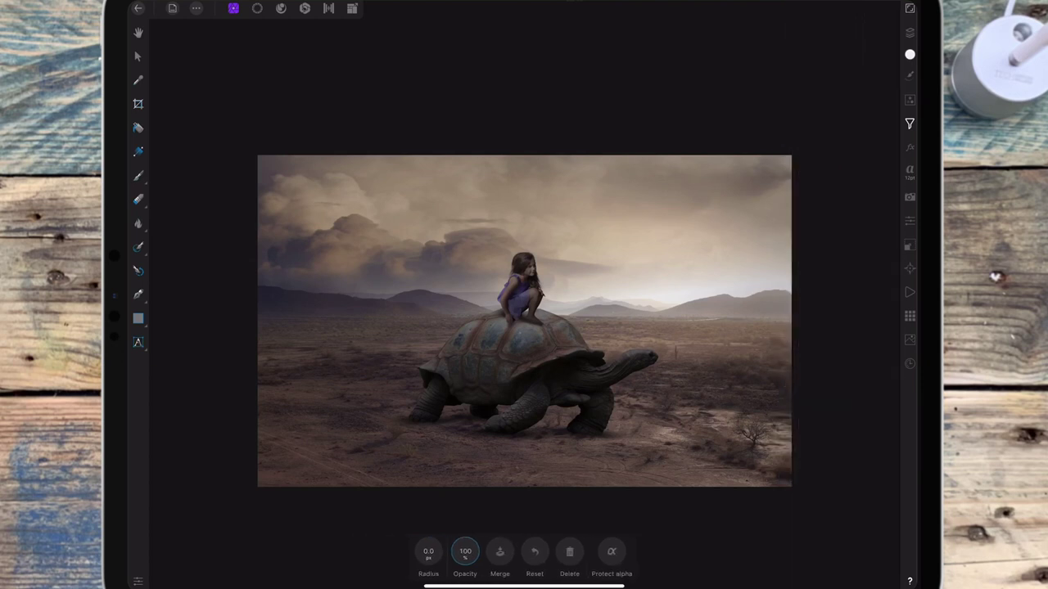
left_click_drag(429, 551, 455, 549)
- Move the Gaussian Blur above Exposure Adjustment, enable Protect alpha and raise the radius to 6.9 px
left_click(910, 32)
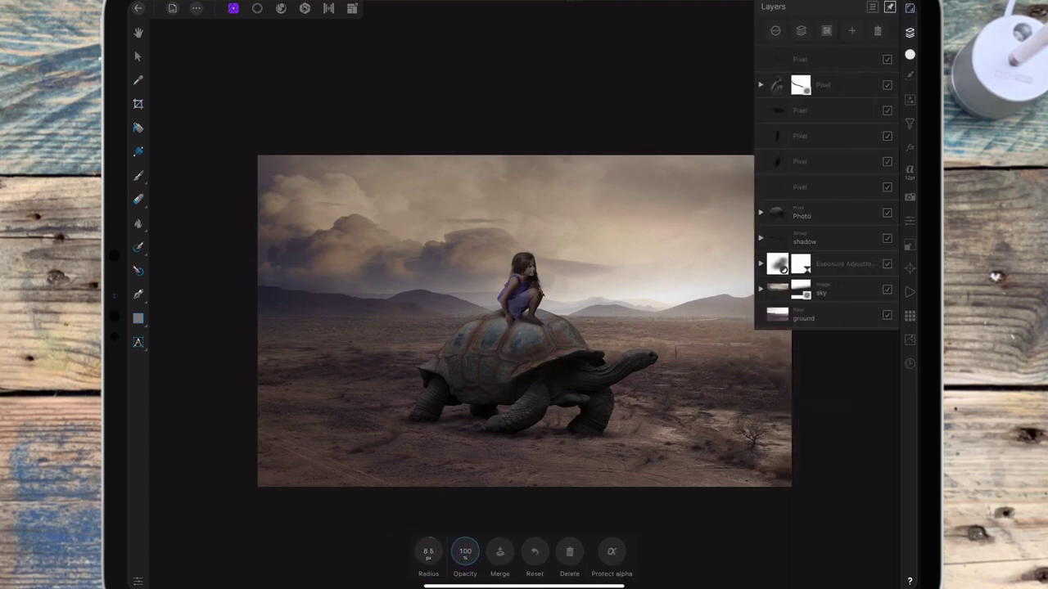
left_click(762, 263)
left_click_drag(835, 287, 837, 259)
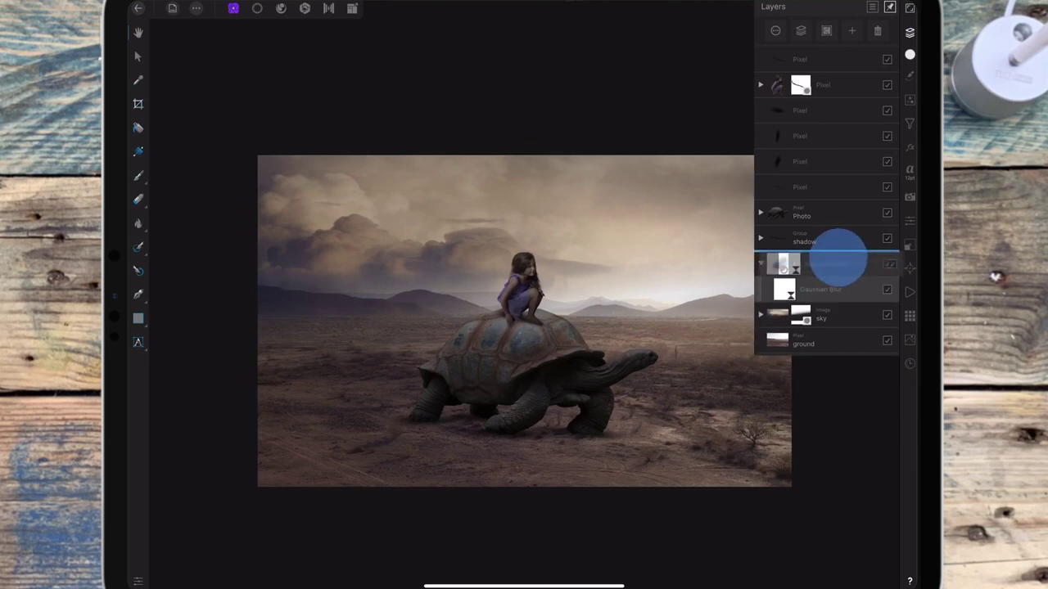
left_click(611, 551)
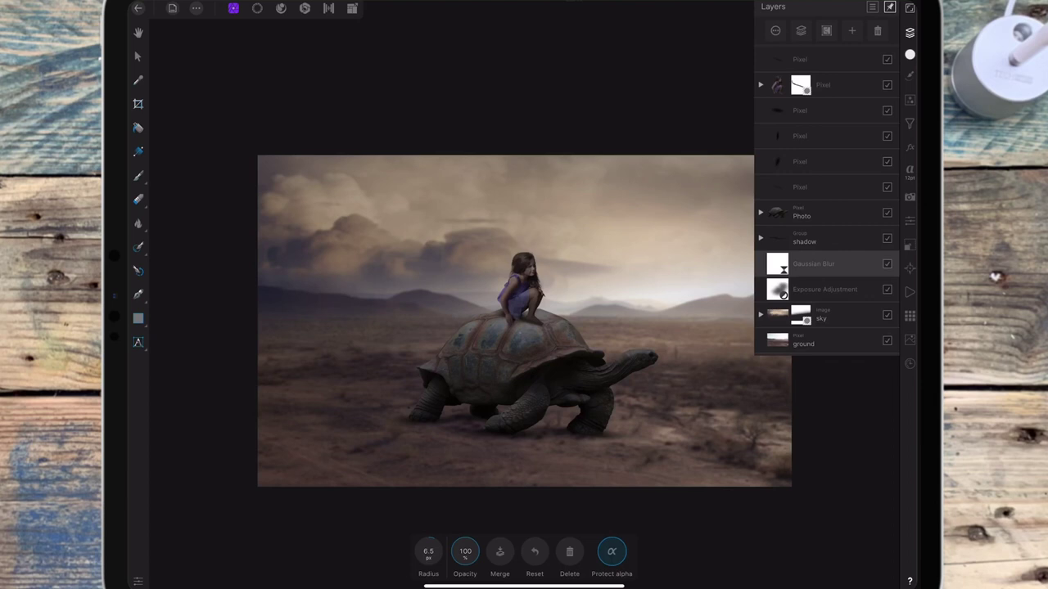
left_click_drag(429, 551, 434, 551)
- Set up a black Paint Brush about 1047 px wide
left_click(138, 175)
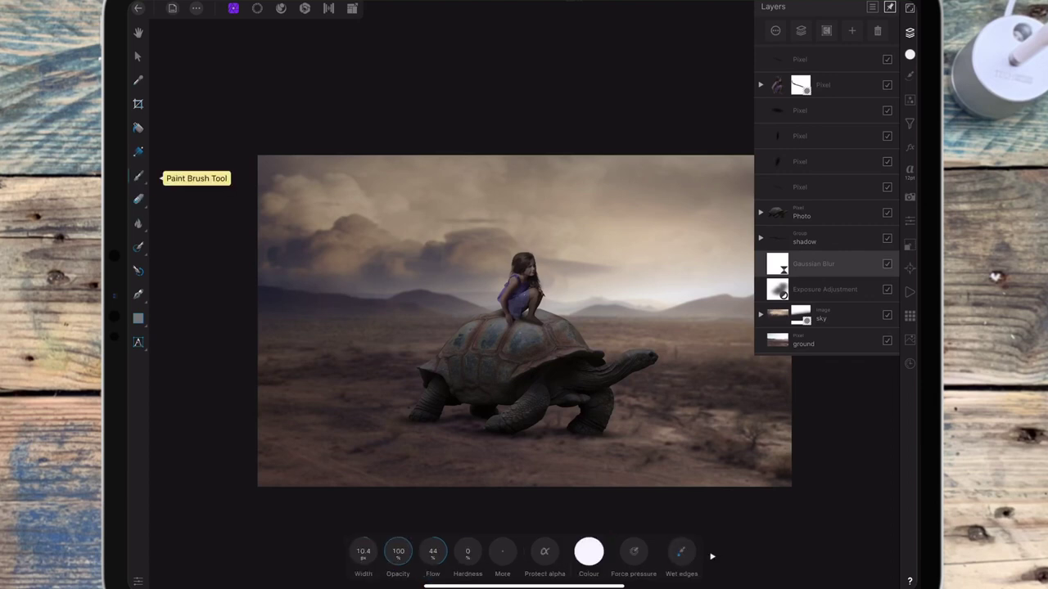
left_click(138, 127)
left_click(138, 176)
left_click_drag(363, 552, 744, 311)
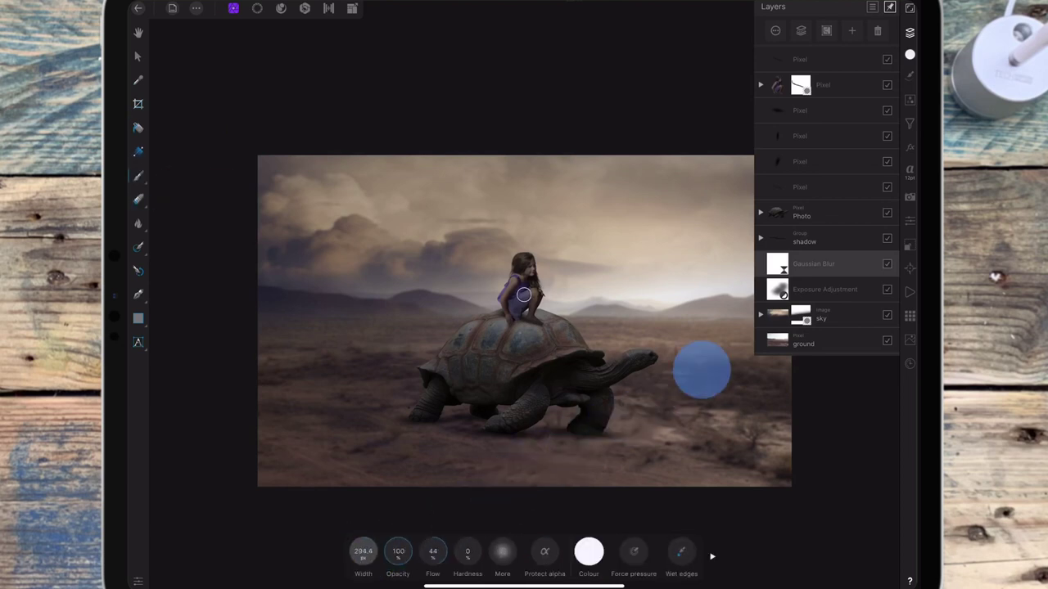
left_click_drag(364, 552, 467, 479)
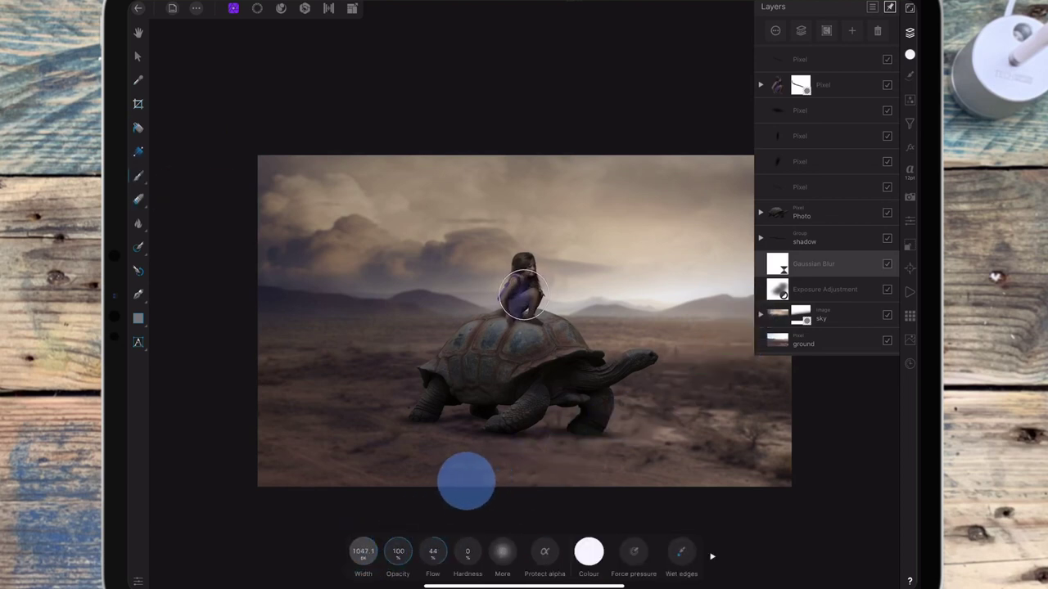
left_click(588, 552)
left_click_drag(542, 520, 540, 530)
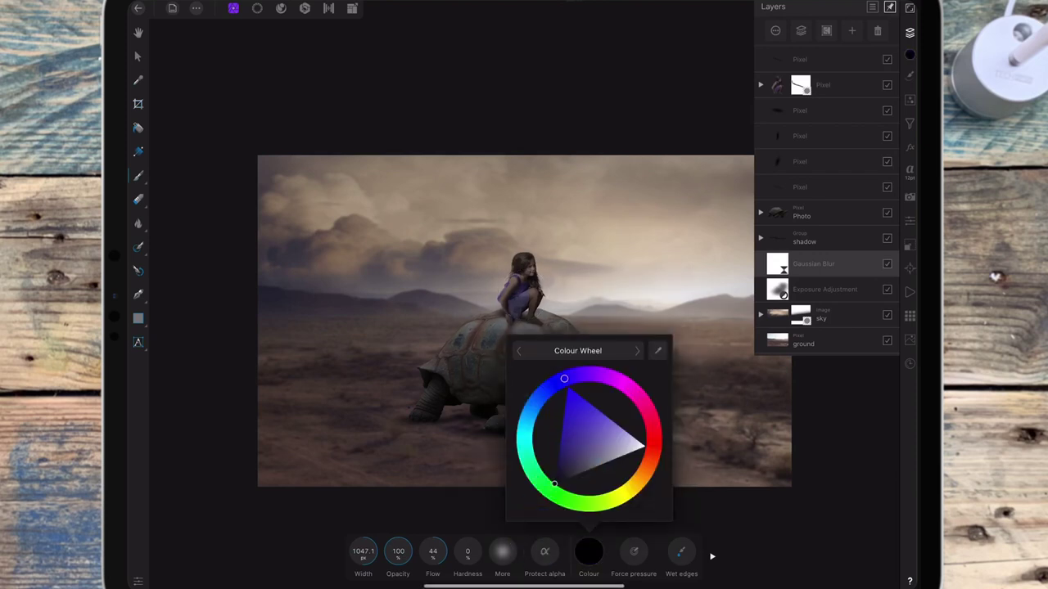
mouse_move(425, 393)
left_mouse_down()
mouse_move(383, 427)
mouse_move(426, 391)
mouse_move(451, 439)
mouse_move(619, 372)
mouse_move(299, 393)
mouse_move(454, 456)
mouse_move(585, 368)
mouse_move(712, 398)
mouse_move(639, 348)
left_mouse_up()
- Paint black on the Gaussian Blur's mask to keep the tortoise sharp, then reduce the radius to 4.1 px
left_click(400, 335)
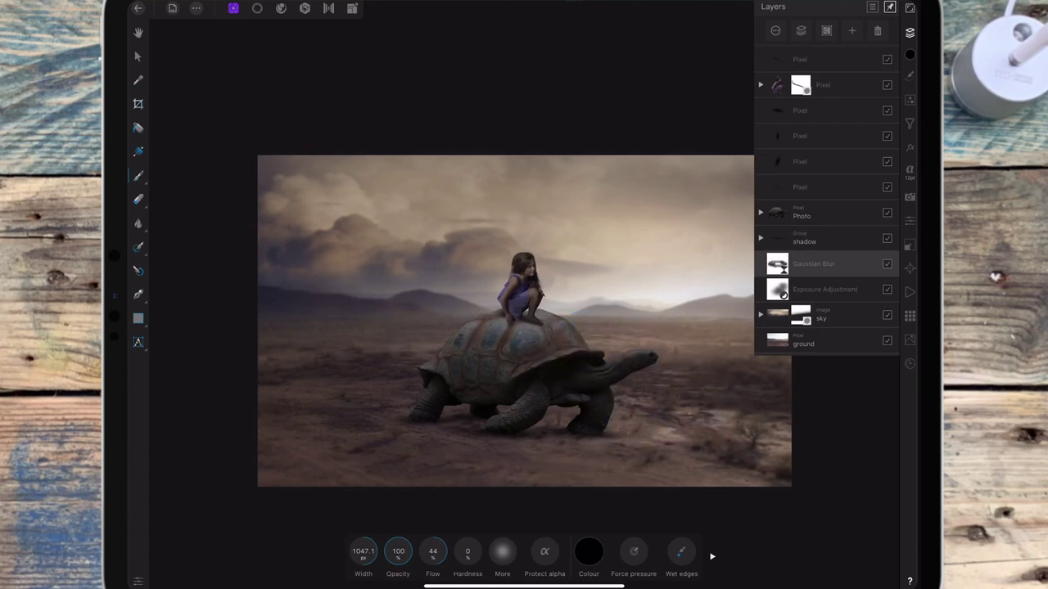
left_click(733, 385)
left_click(888, 264)
left_click(887, 263)
key("e")
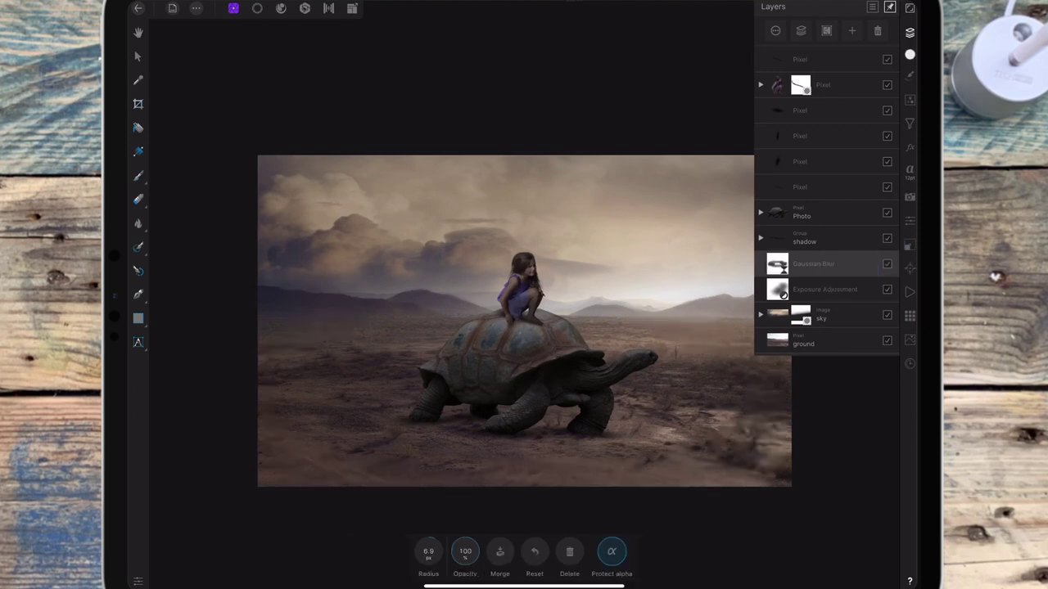
left_click_drag(428, 551, 410, 551)
- Dab black onto the ground beneath and right of the tortoise with a slightly wider brush
left_click(138, 175)
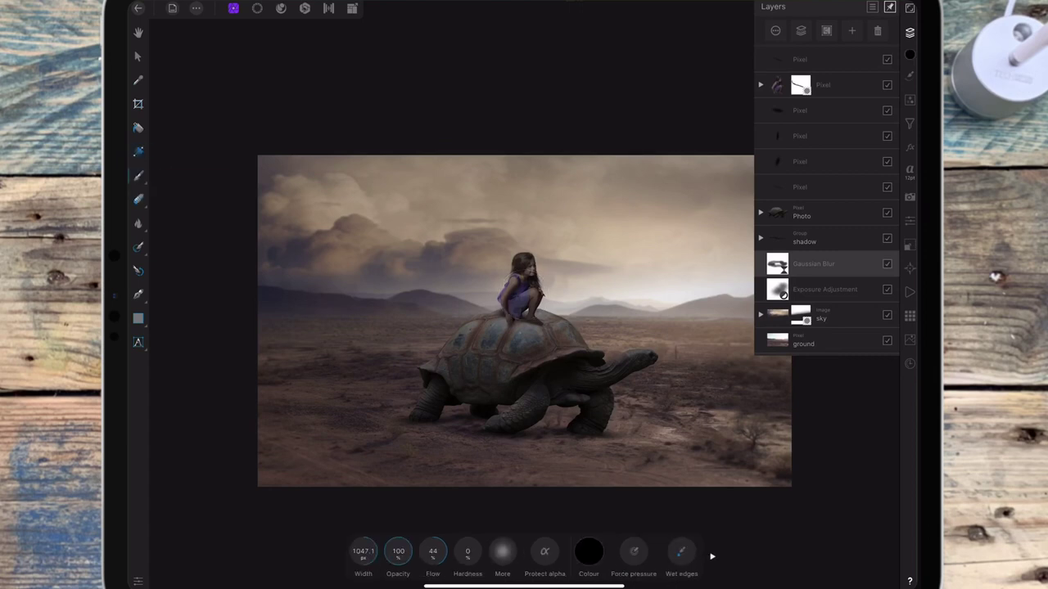
left_click_drag(362, 551, 370, 551)
left_click(638, 409)
left_click(440, 420)
left_click(560, 413)
left_click(910, 32)
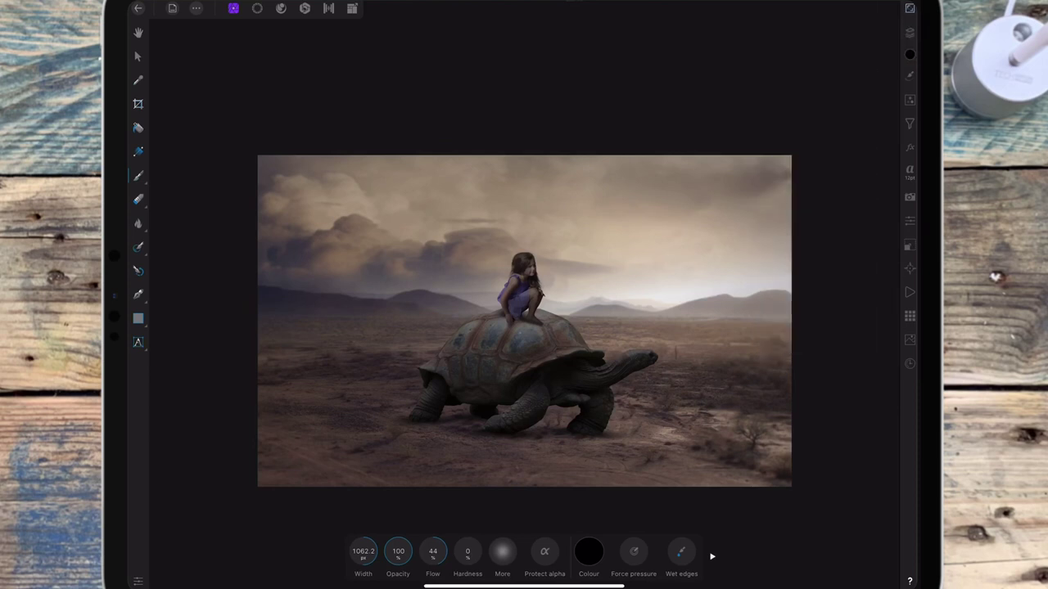
- Add a Curves adjustment, lifting the master curve's shadows and dimming its highlights
left_click(909, 32)
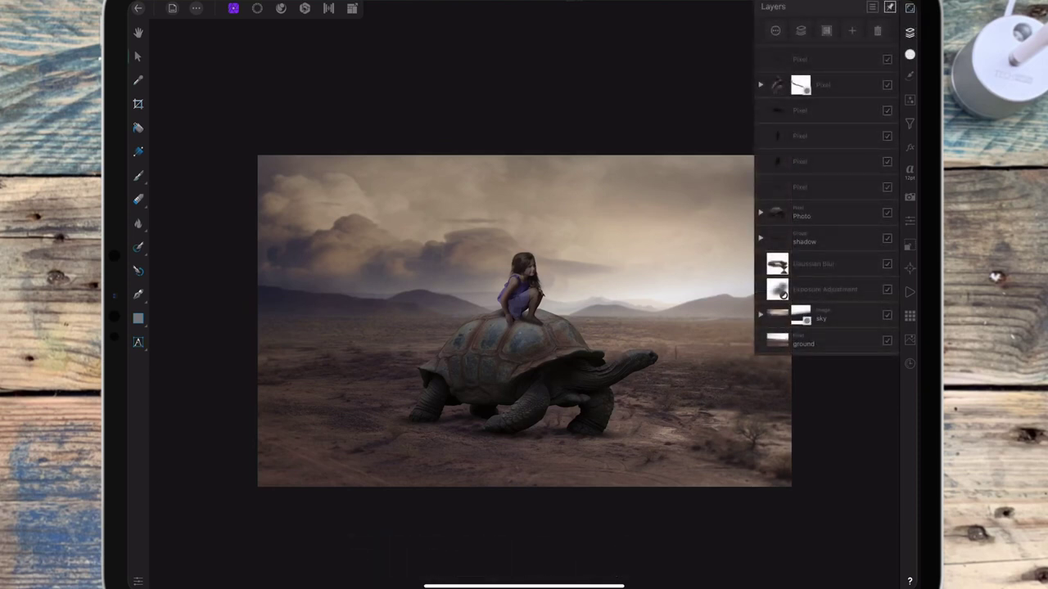
left_click(909, 99)
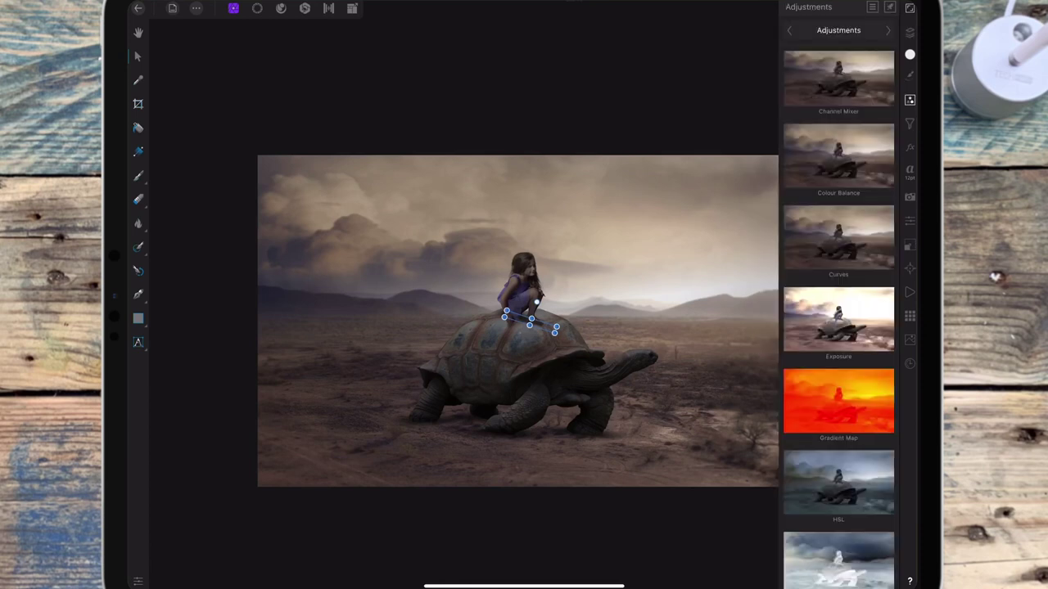
left_click(838, 238)
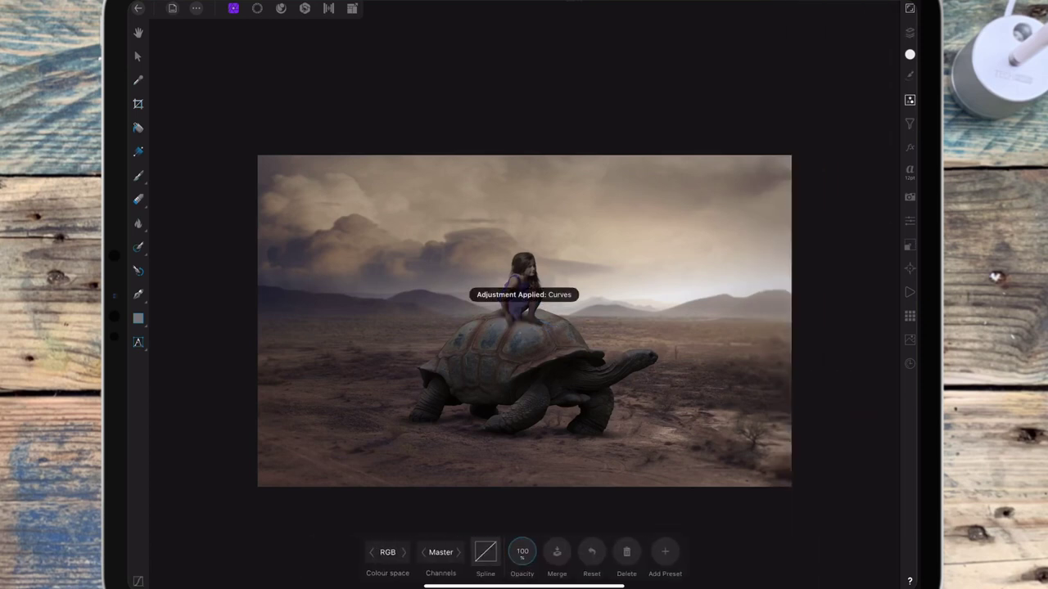
left_click_drag(636, 345, 638, 229)
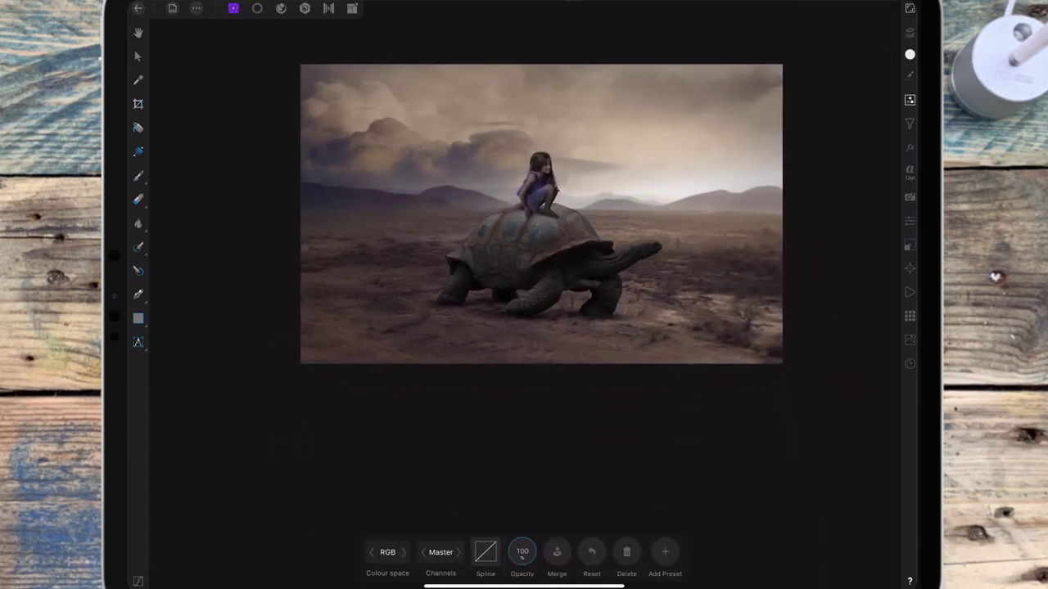
left_click(485, 552)
left_click_drag(401, 513, 401, 505)
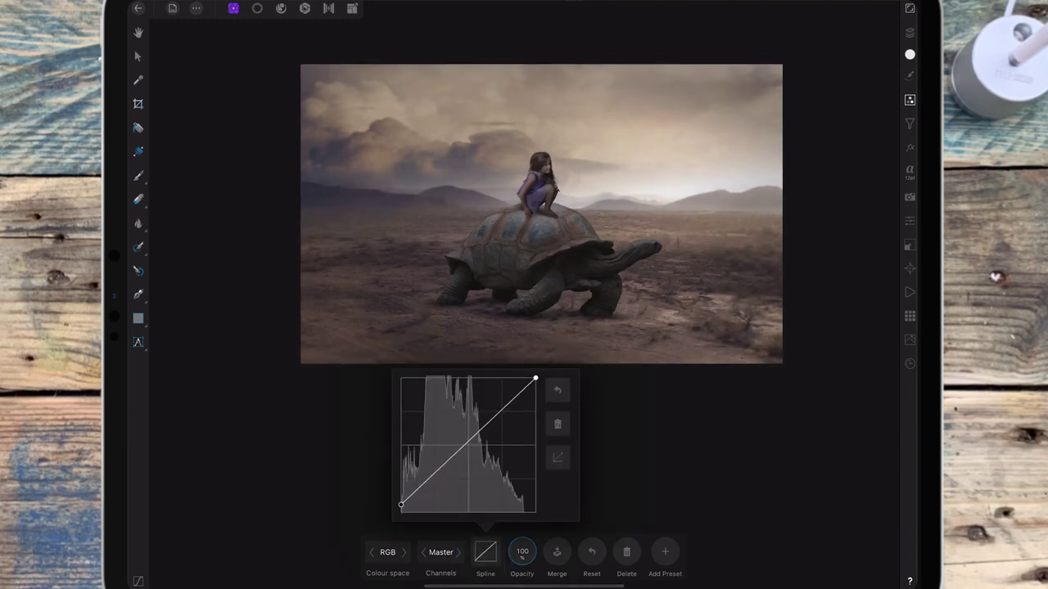
left_click_drag(536, 379, 535, 391)
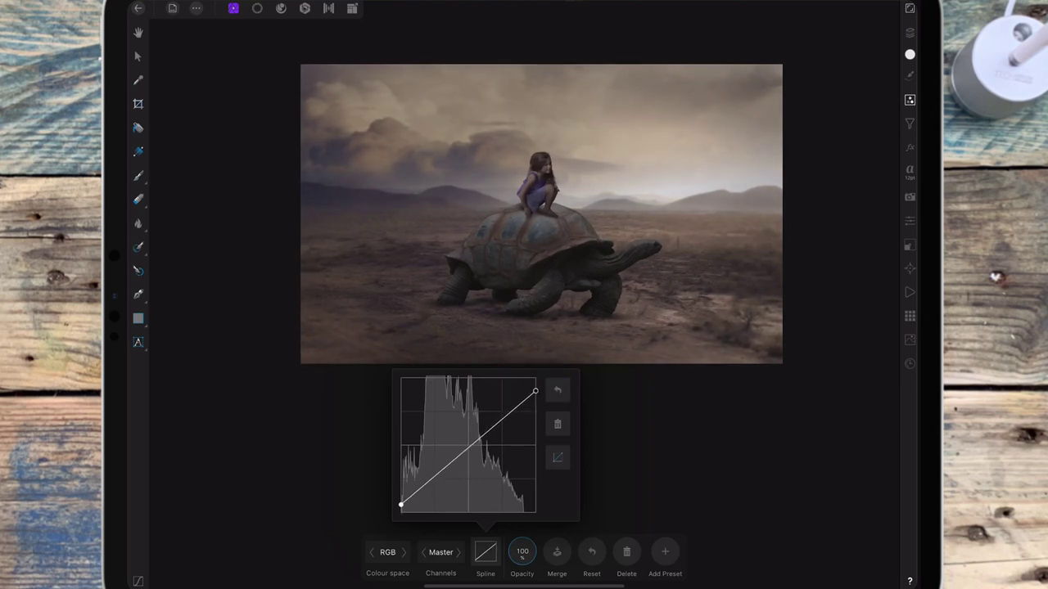
- On the Red channel, pull down the highlight point and nudge the shadow point
left_click(456, 553)
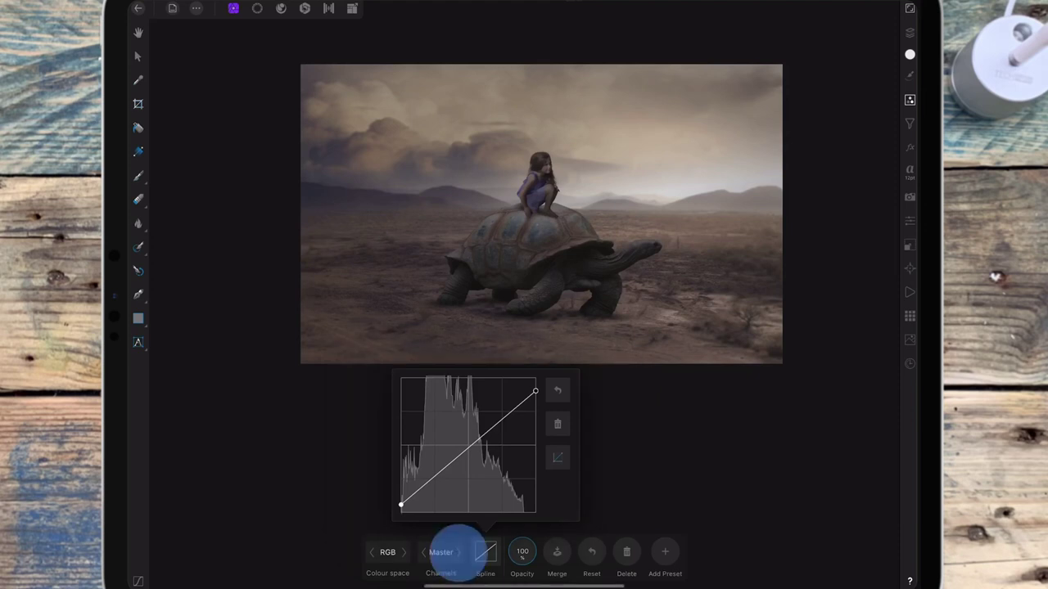
left_click(485, 553)
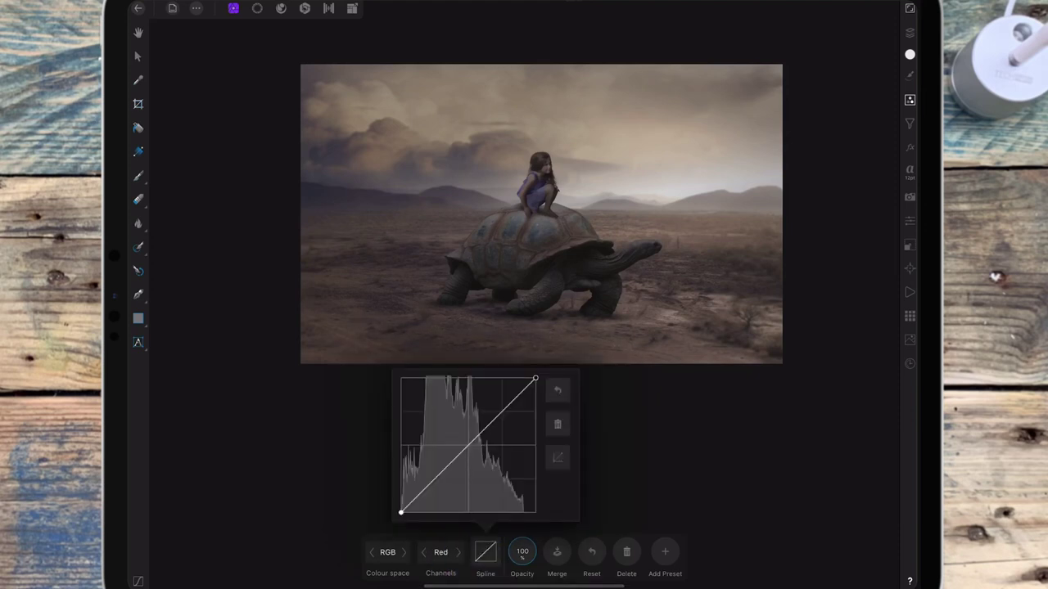
left_click_drag(536, 378, 531, 380)
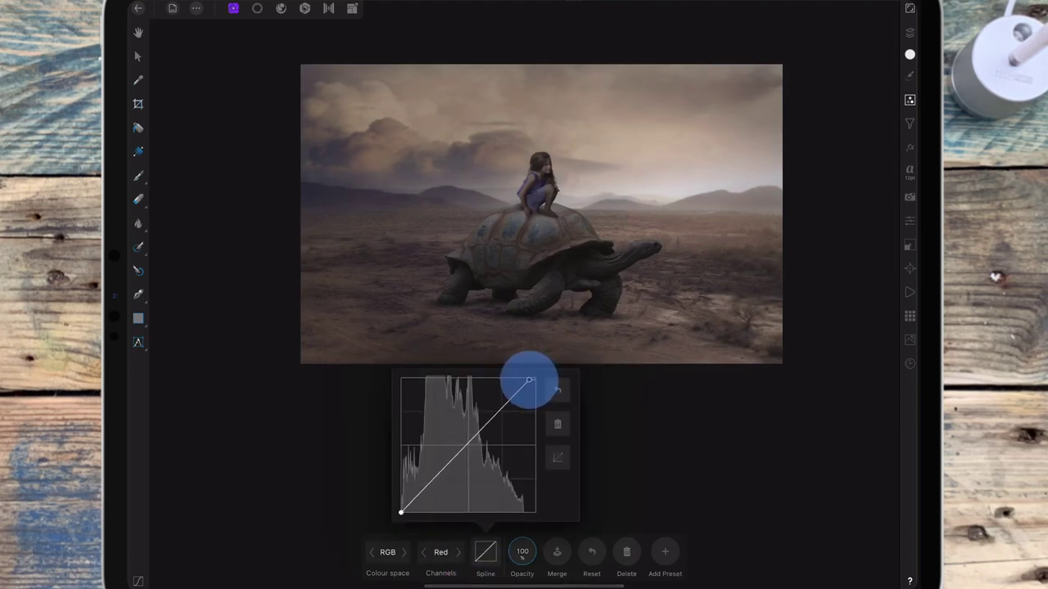
left_click_drag(401, 512, 405, 511)
left_click_drag(529, 381, 529, 379)
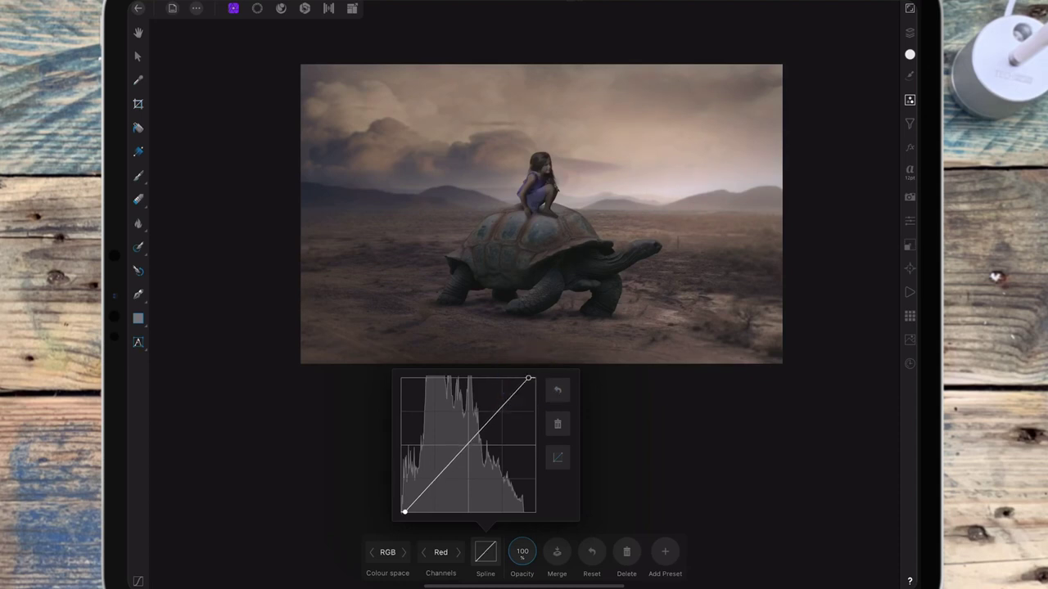
- On the Blue channel, adjust the highlight point and lift blue in the shadows
left_click(458, 553)
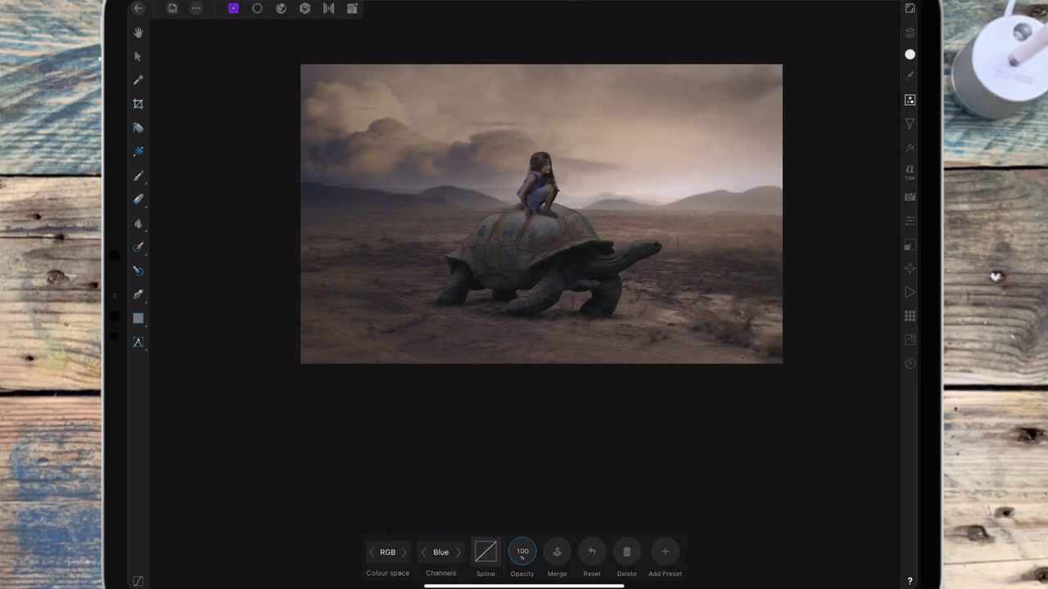
left_click(486, 553)
left_click_drag(535, 379, 535, 384)
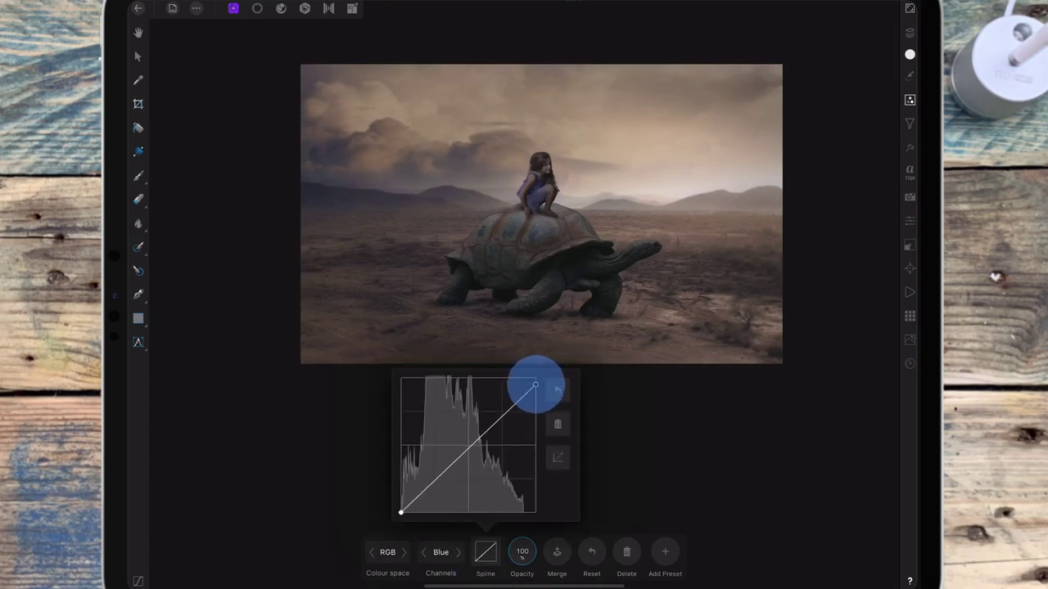
left_click_drag(401, 512, 400, 507)
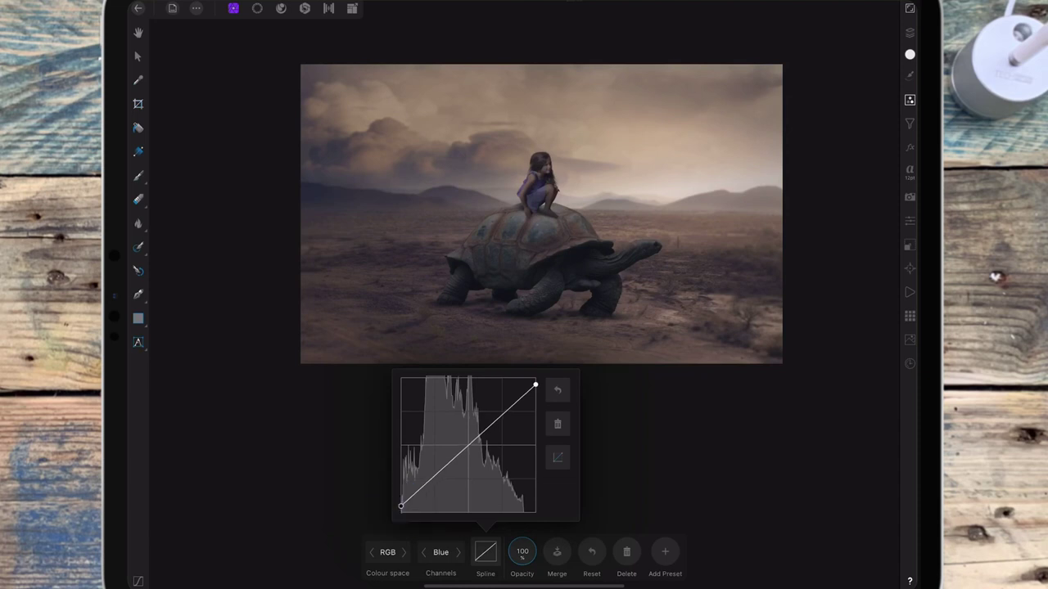
left_click(485, 553)
scroll(765, 257, "up", 2)
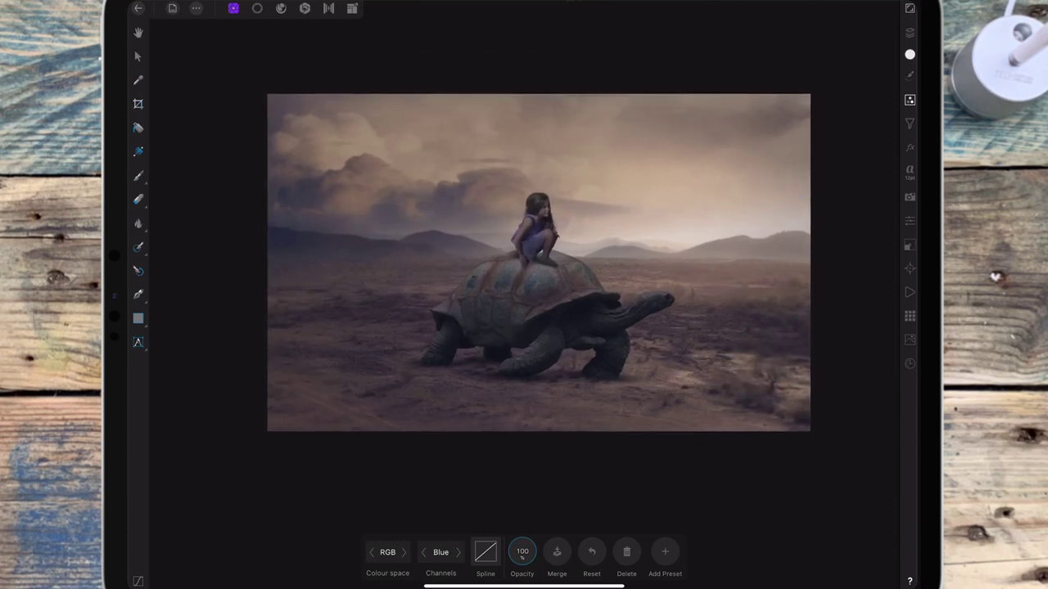
- Toggle the Curves adjustment off and on to compare the grade
left_click(910, 32)
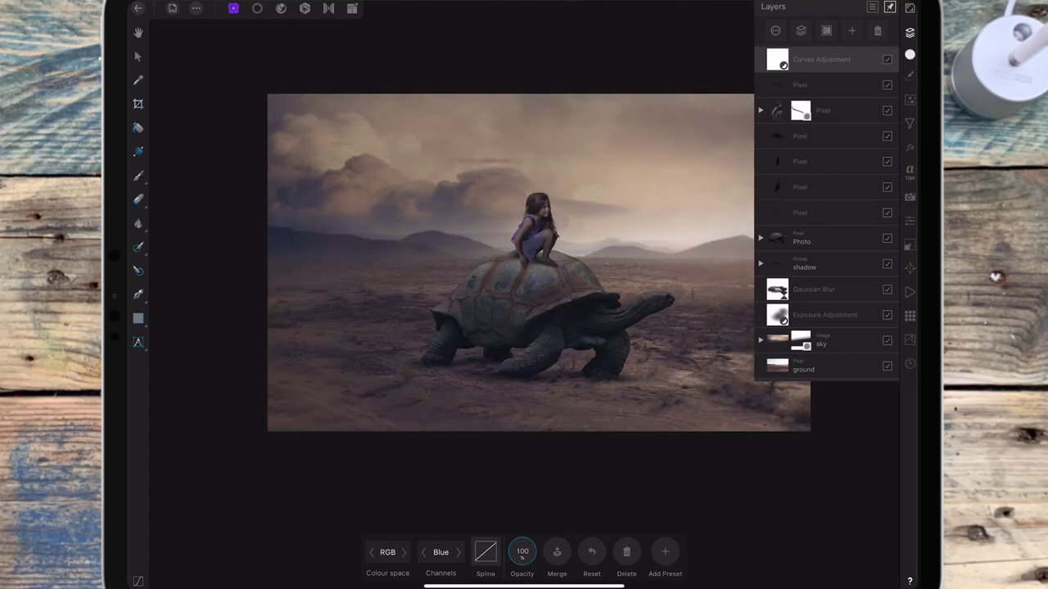
left_click(910, 32)
scroll(749, 260, "down", 1)
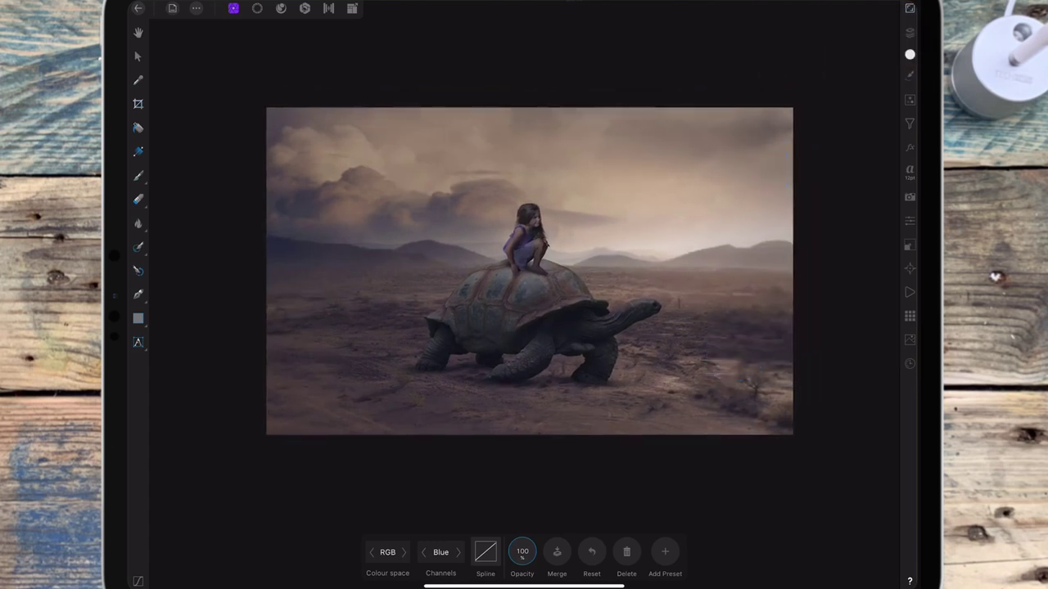
left_click(909, 31)
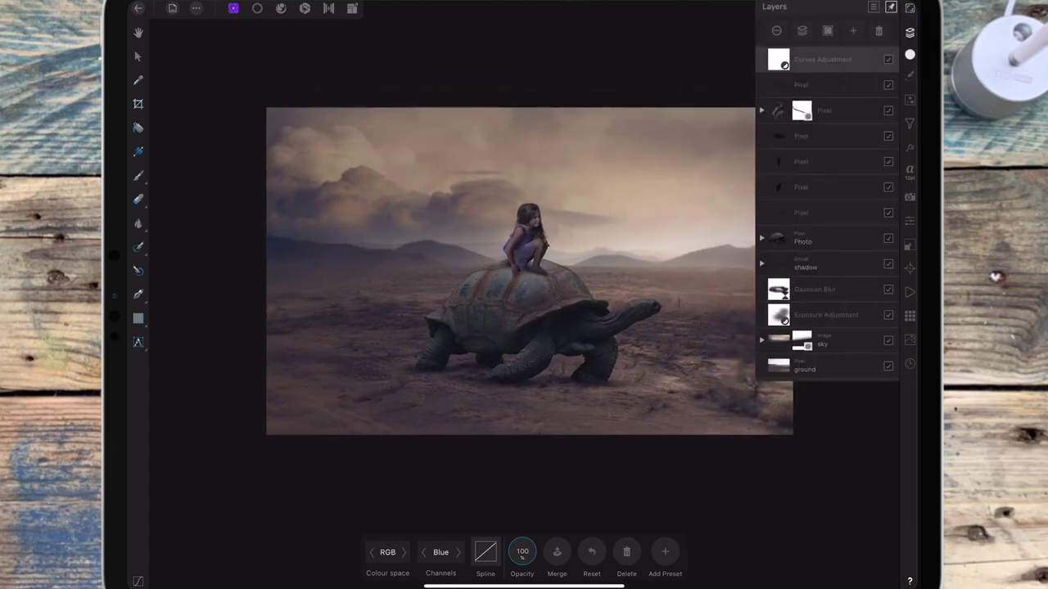
left_click(888, 59)
left_click(888, 59)
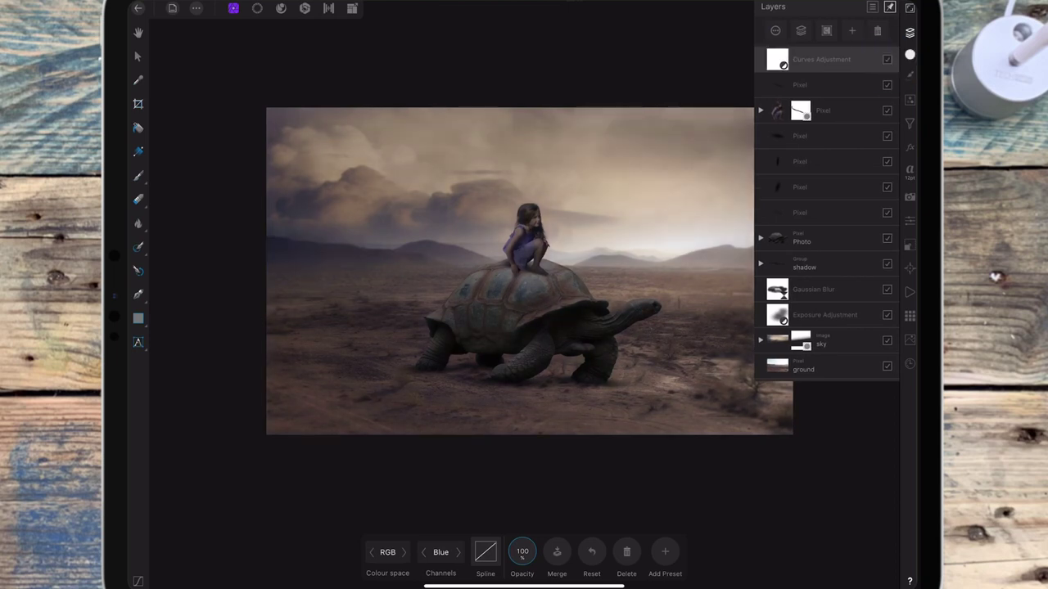
scroll(508, 309, "up", 1)
- Add a new pixel layer and sample a dark bluish grey from the image as brush colour
left_click(851, 31)
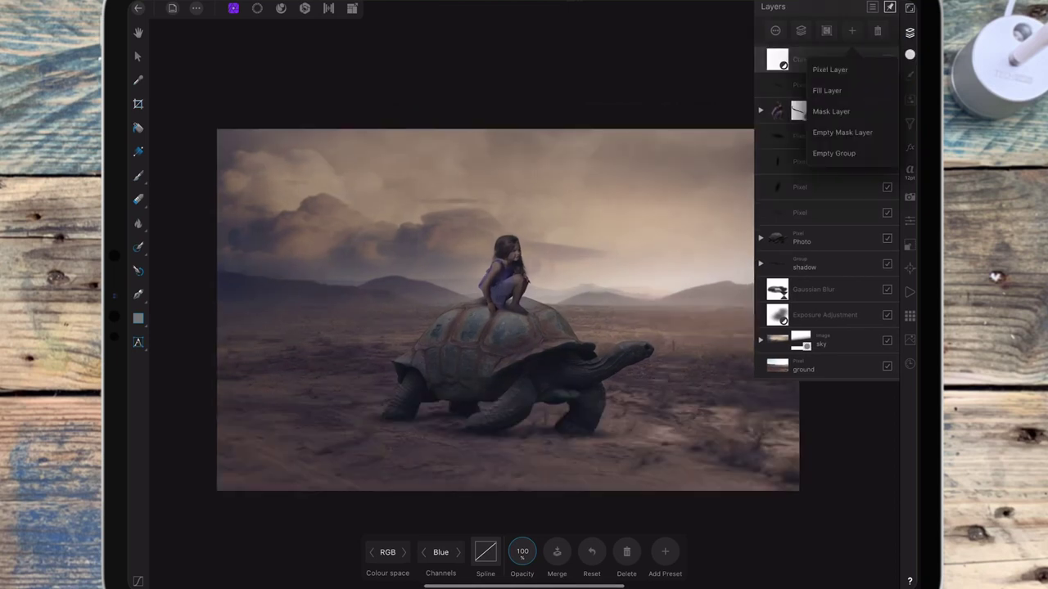
left_click(846, 71)
left_click(138, 175)
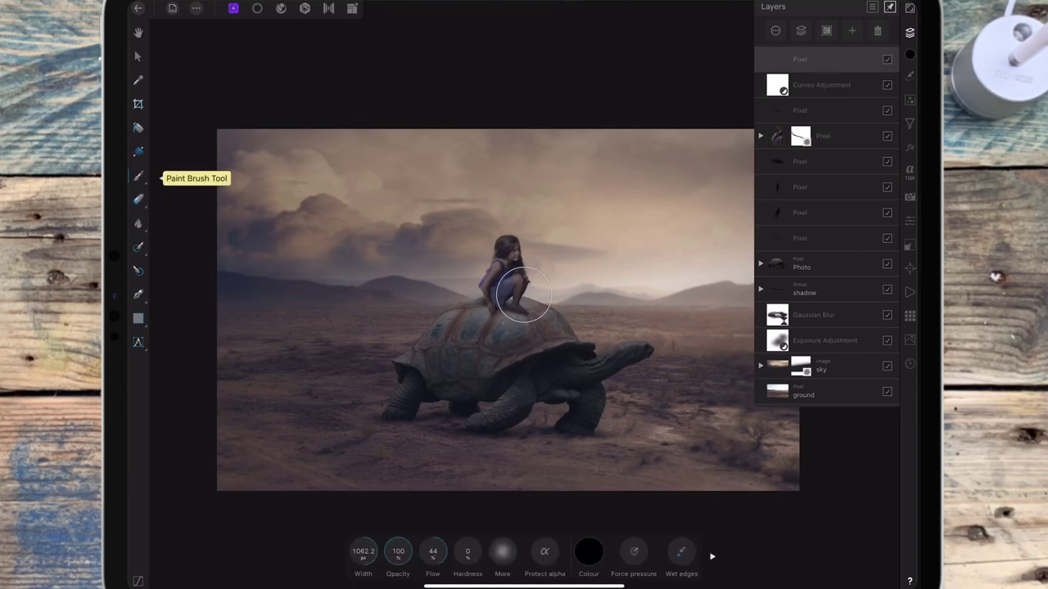
left_click(588, 551)
left_click(658, 351)
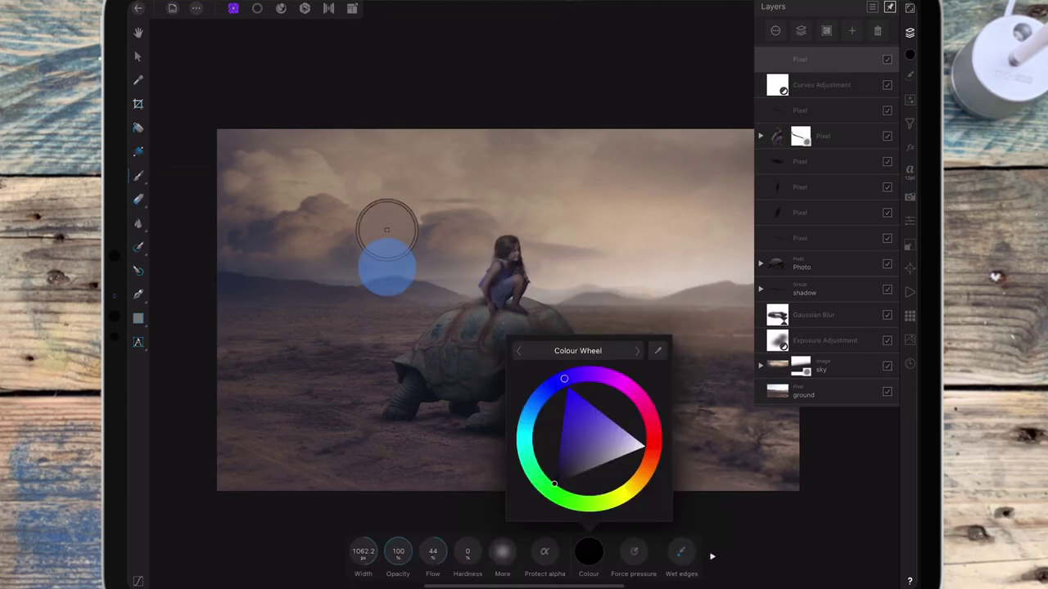
left_click_drag(658, 350, 221, 317)
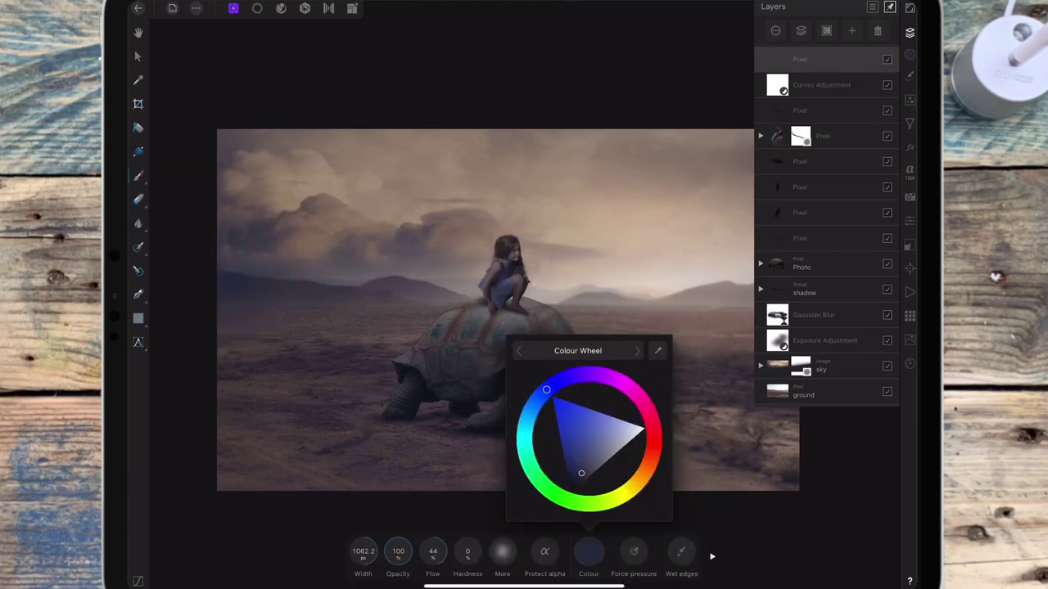
left_click(588, 551)
- Paint dark blue over the left side, top and bottom with a very large brush
left_click_drag(363, 551, 854, 226)
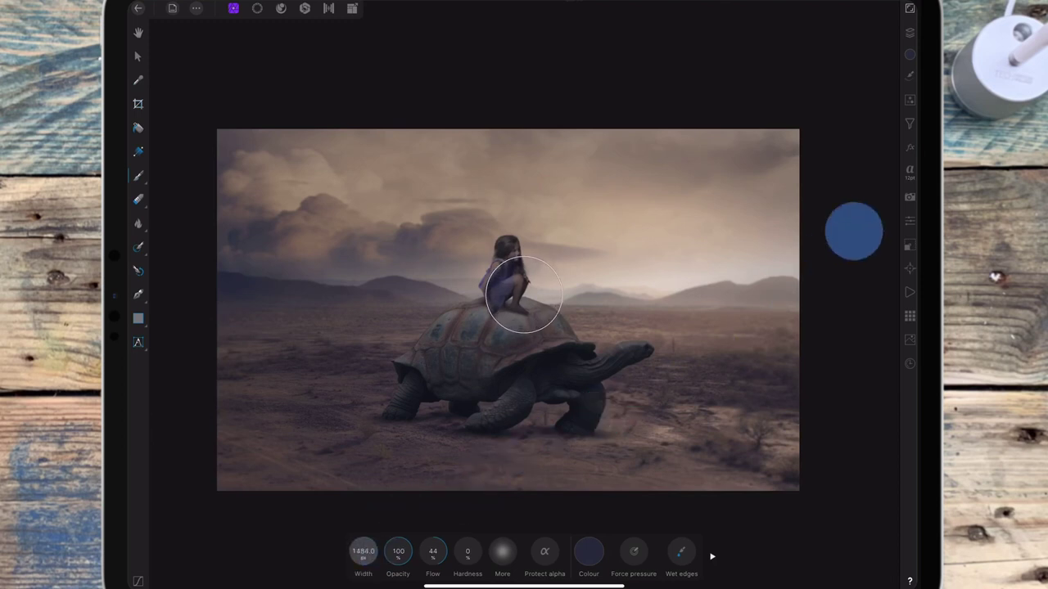
left_click_drag(362, 551, 581, 422)
left_click_drag(363, 551, 491, 521)
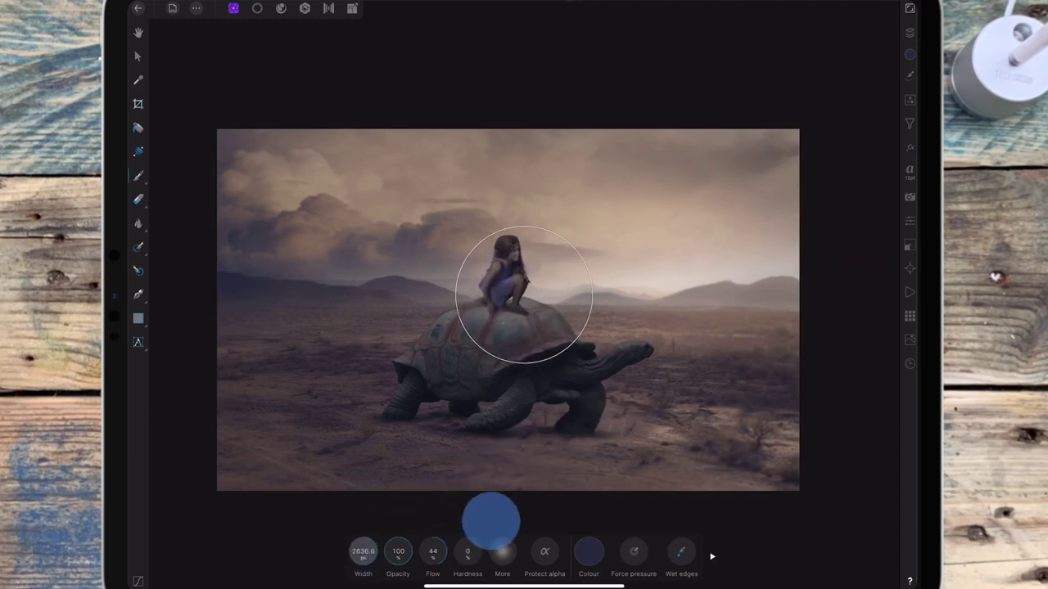
mouse_move(494, 132)
left_mouse_down()
mouse_move(463, 162)
mouse_move(276, 128)
mouse_move(306, 287)
mouse_move(420, 454)
mouse_move(224, 468)
mouse_move(204, 281)
left_mouse_up()
mouse_move(737, 464)
left_mouse_down()
mouse_move(824, 169)
mouse_move(682, 93)
mouse_move(320, 358)
mouse_move(541, 472)
mouse_move(208, 269)
mouse_move(266, 120)
left_mouse_up()
left_click_drag(787, 493, 803, 492)
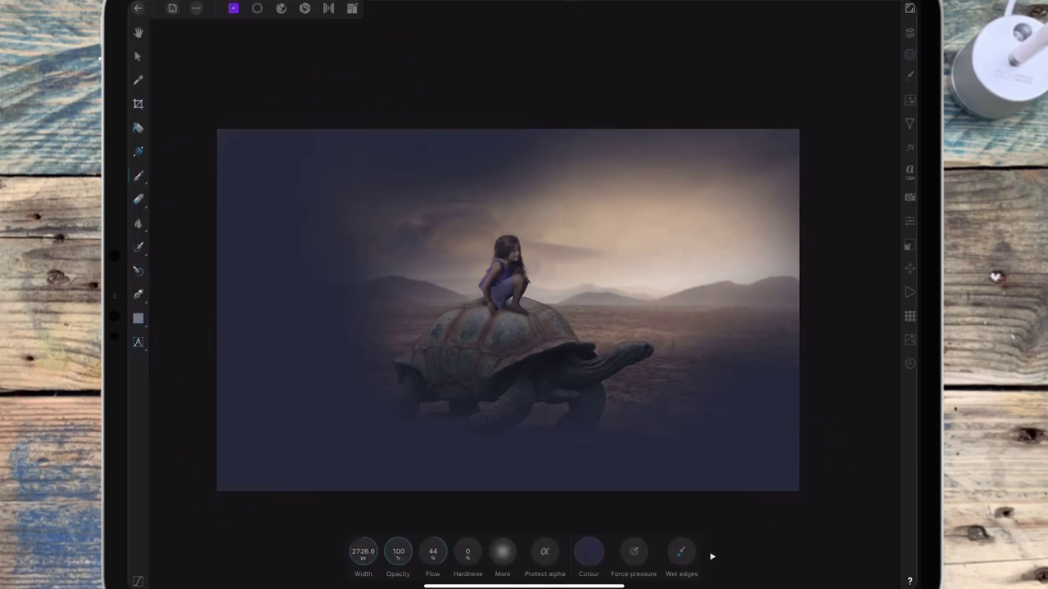
left_click_drag(718, 96, 232, 125)
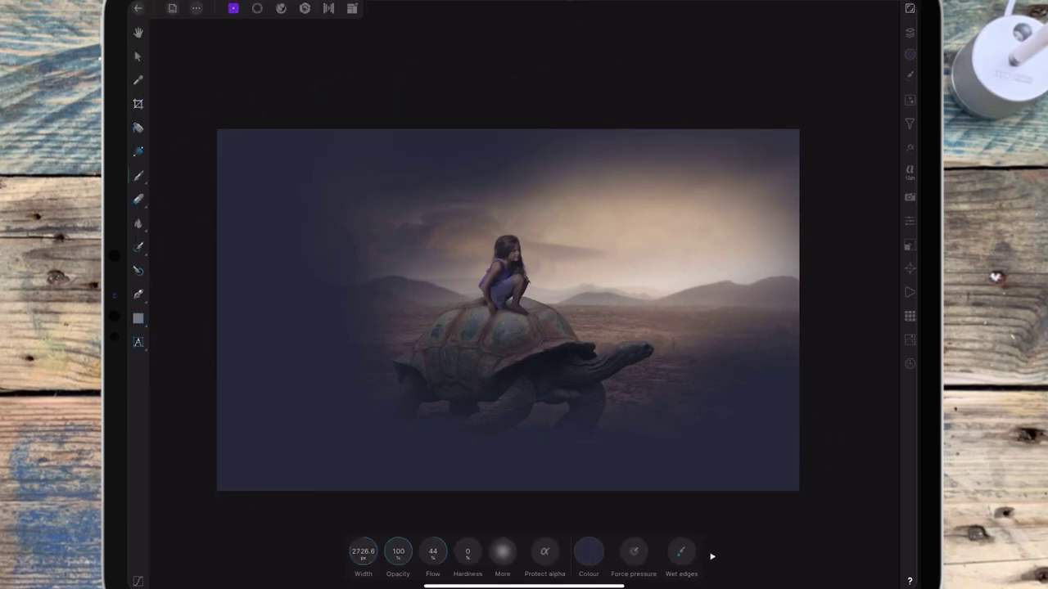
- Lower the dark paint layer's opacity to 31%
left_click(910, 32)
left_click(778, 341)
mouse_move(889, 66)
left_mouse_down()
mouse_move(791, 66)
mouse_move(802, 66)
left_mouse_up()
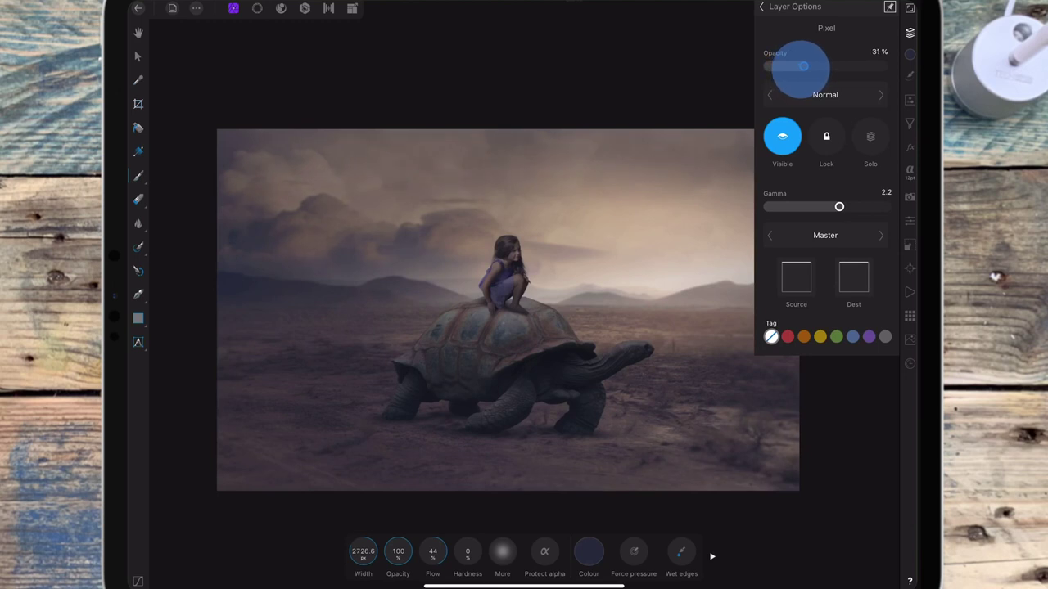
- On a new pixel layer, paint beige haze sampled from the sky across the right side
left_click(761, 6)
left_click(852, 30)
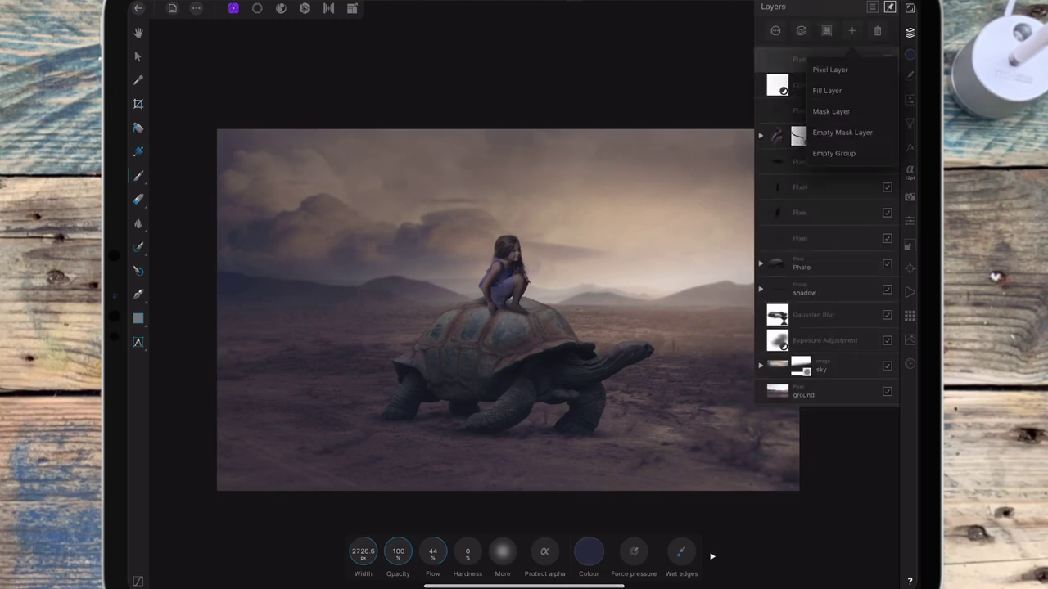
left_click(829, 70)
left_click(589, 551)
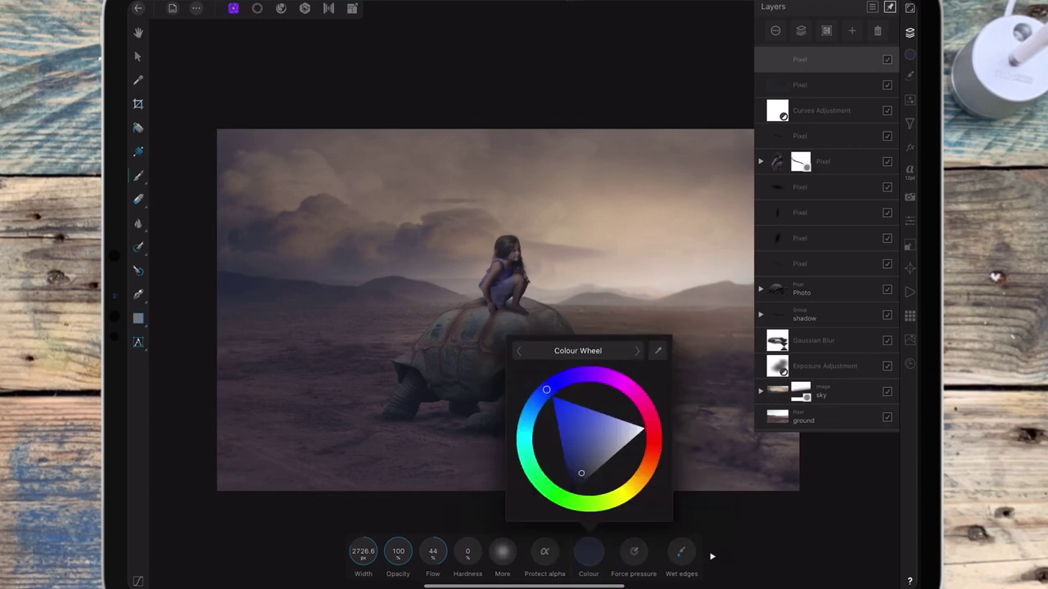
left_click_drag(603, 205, 463, 246)
left_click(588, 551)
left_click(909, 31)
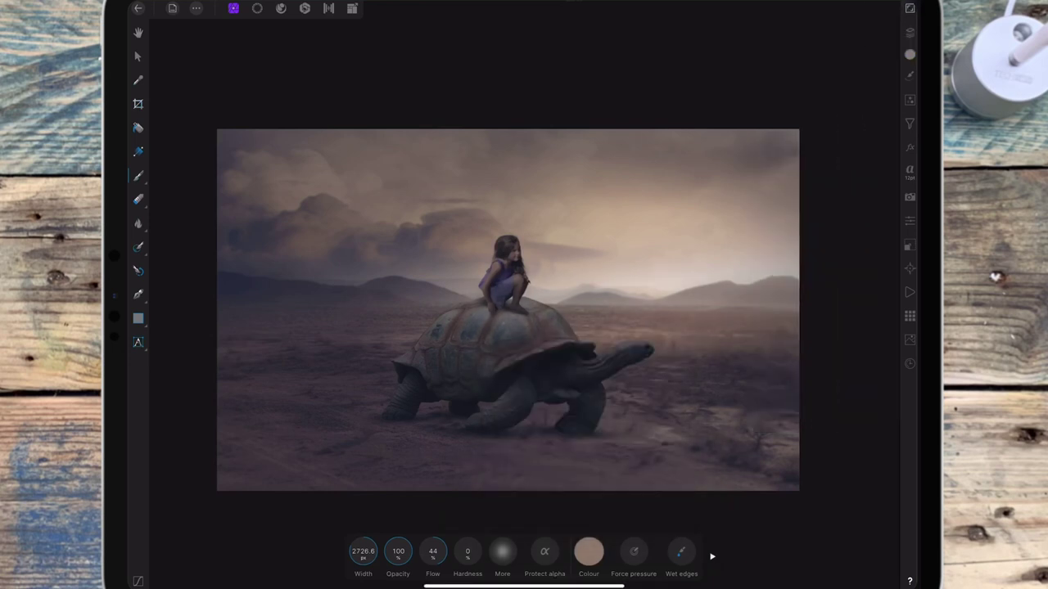
left_click_drag(363, 551, 372, 551)
mouse_move(696, 240)
left_mouse_down()
mouse_move(696, 256)
mouse_move(701, 202)
mouse_move(582, 303)
mouse_move(728, 283)
mouse_move(556, 241)
mouse_move(603, 253)
mouse_move(617, 335)
mouse_move(739, 302)
mouse_move(716, 352)
mouse_move(773, 241)
left_mouse_up()
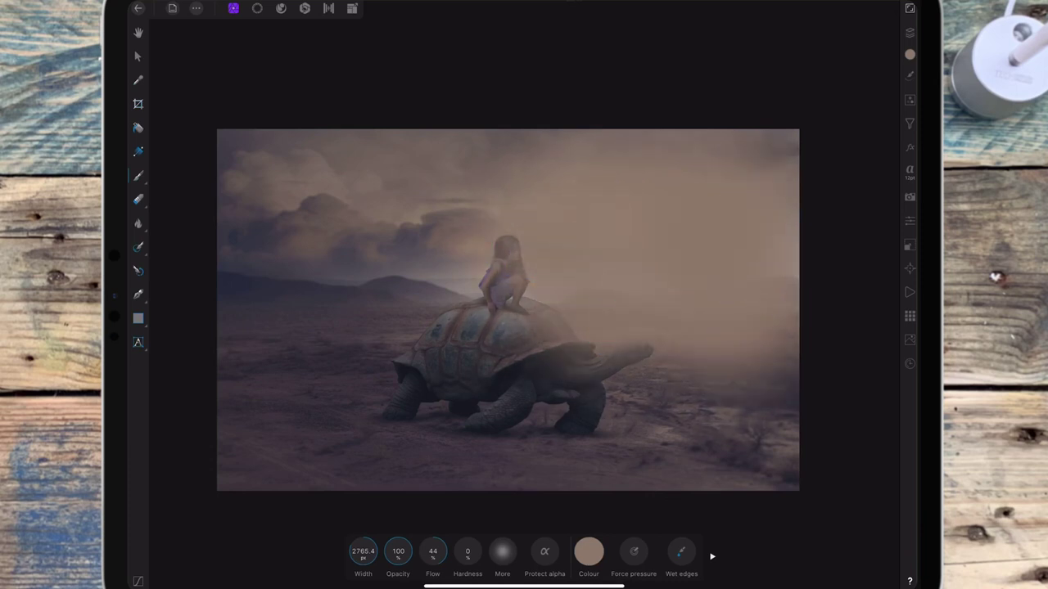
- Set the haze layer's blend mode to Screen and fade its opacity
left_click(909, 32)
left_click(852, 109)
left_click(825, 94)
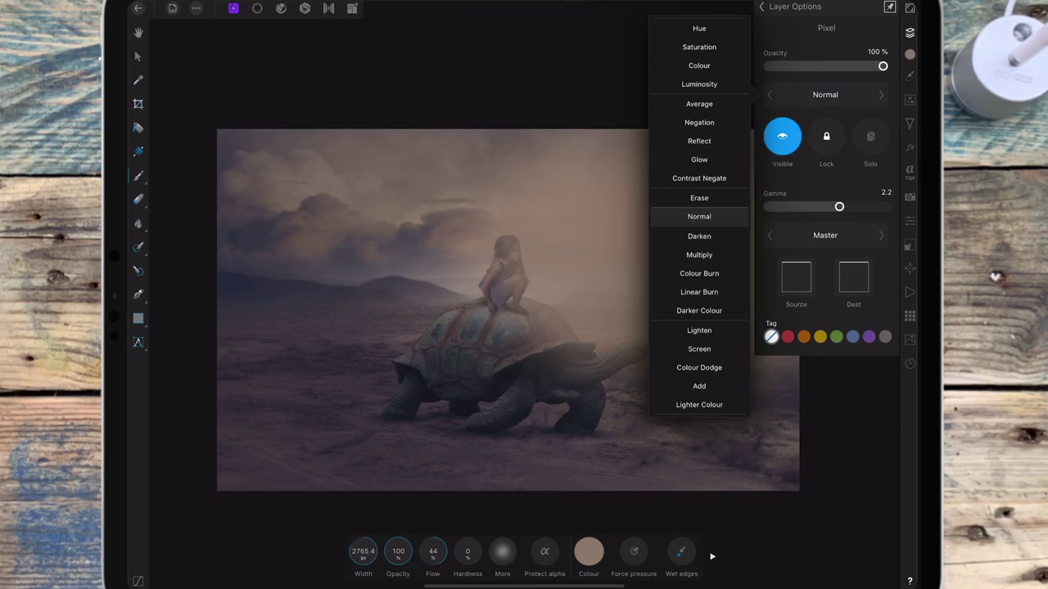
left_click(699, 348)
left_click_drag(883, 67, 802, 67)
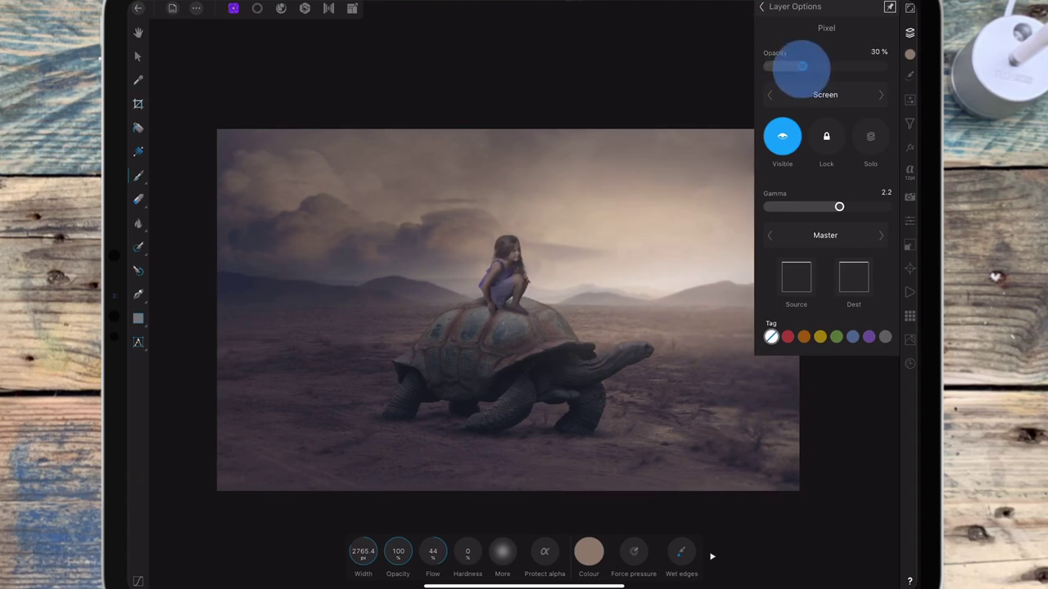
- Toggle the two top paint layers to compare, then lower haze opacity to 16%
left_click(763, 7)
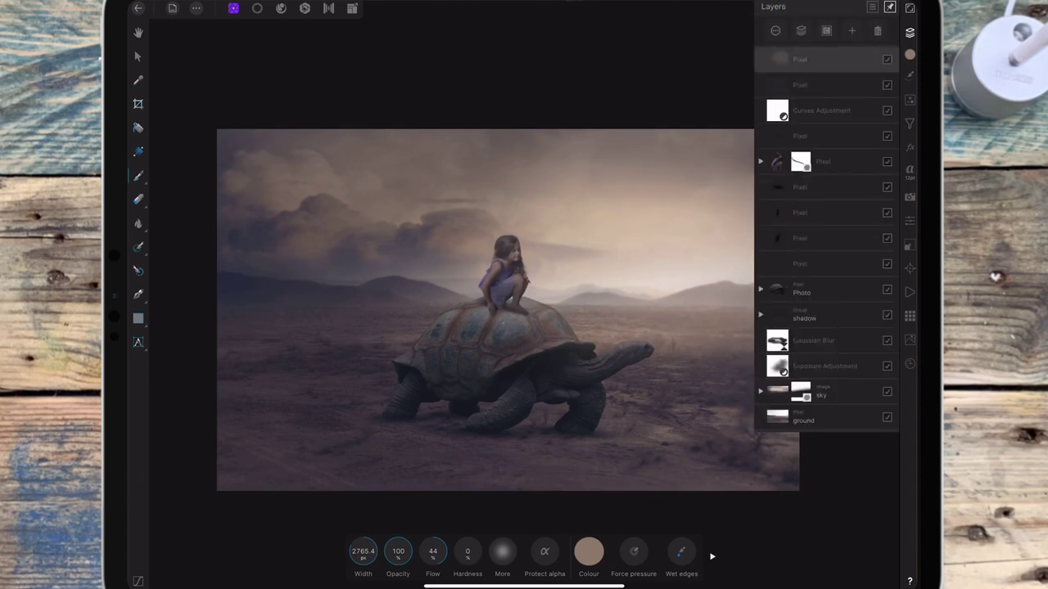
scroll(679, 254, "down", 3)
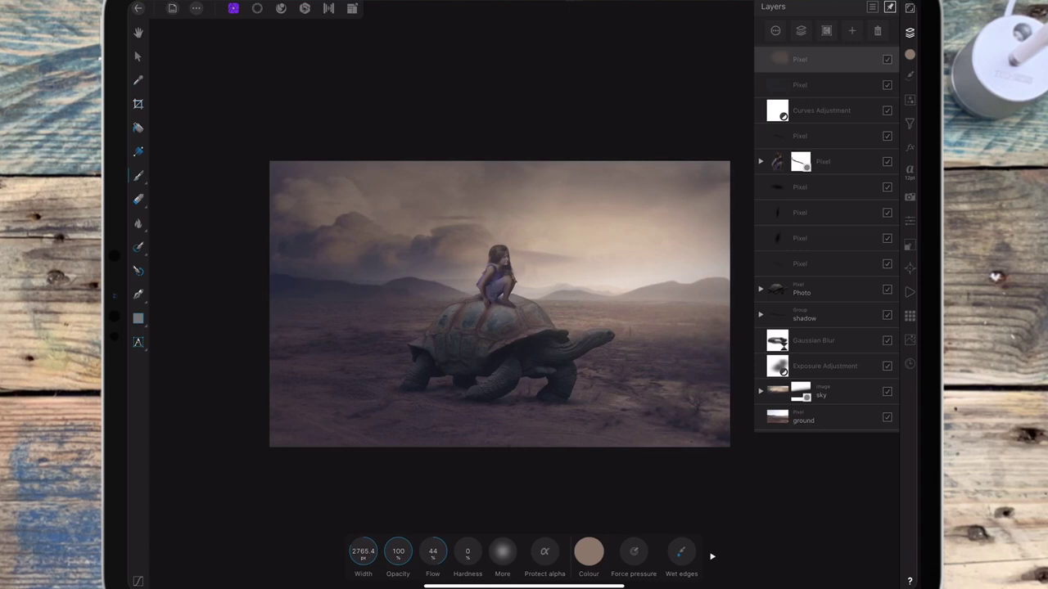
left_click(833, 82)
left_click(888, 59)
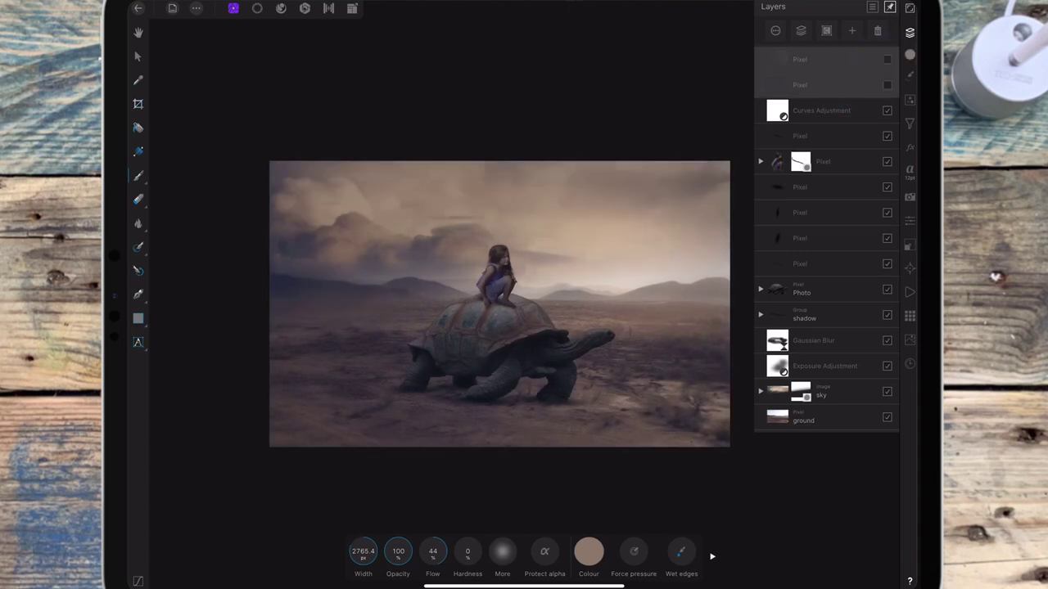
left_click(888, 59)
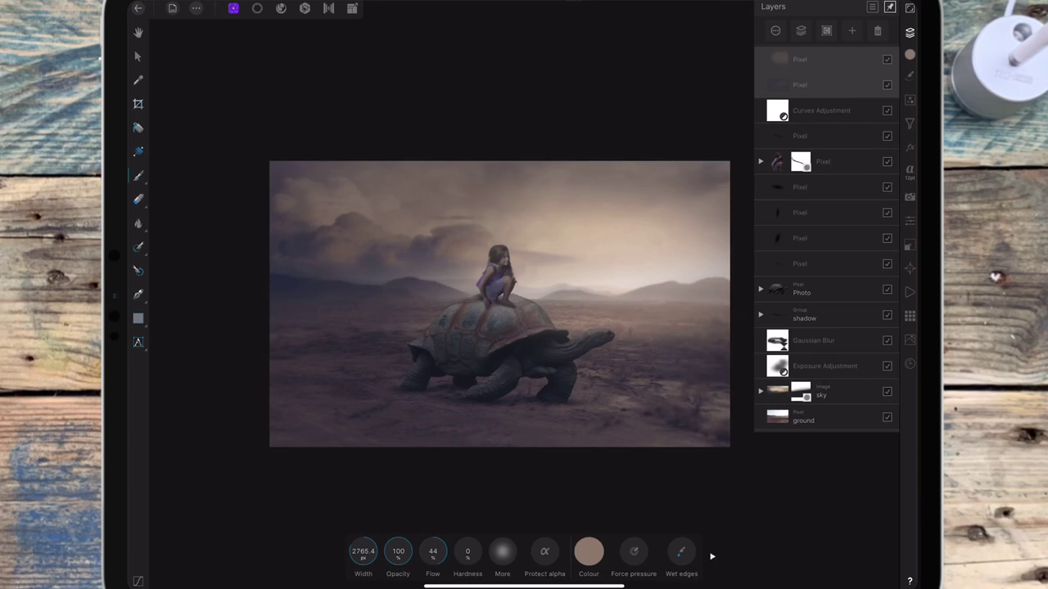
left_click(775, 30)
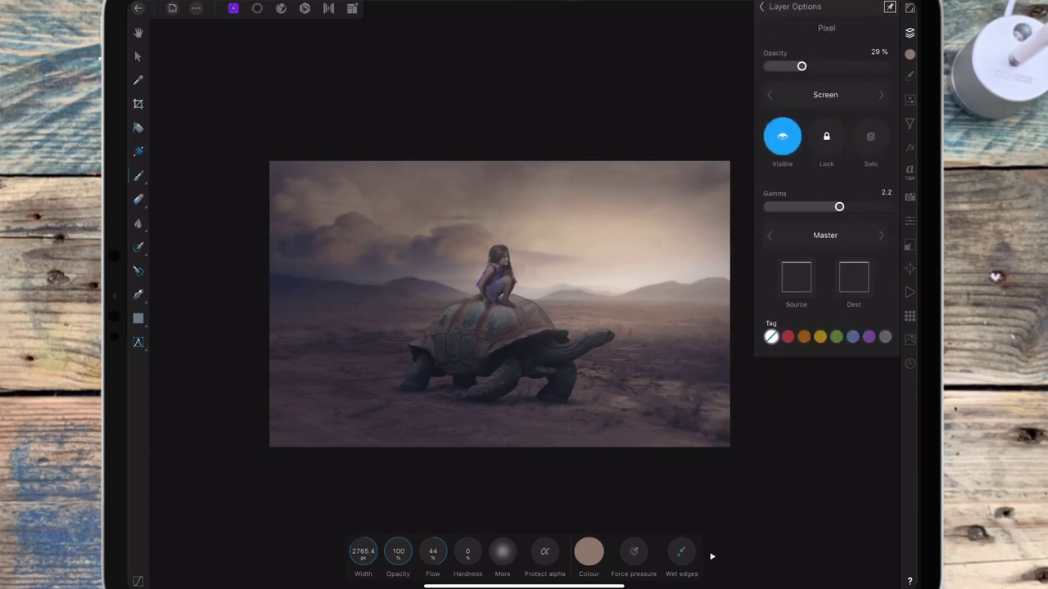
mouse_move(801, 65)
left_mouse_down()
mouse_move(759, 65)
mouse_move(794, 65)
left_mouse_up()
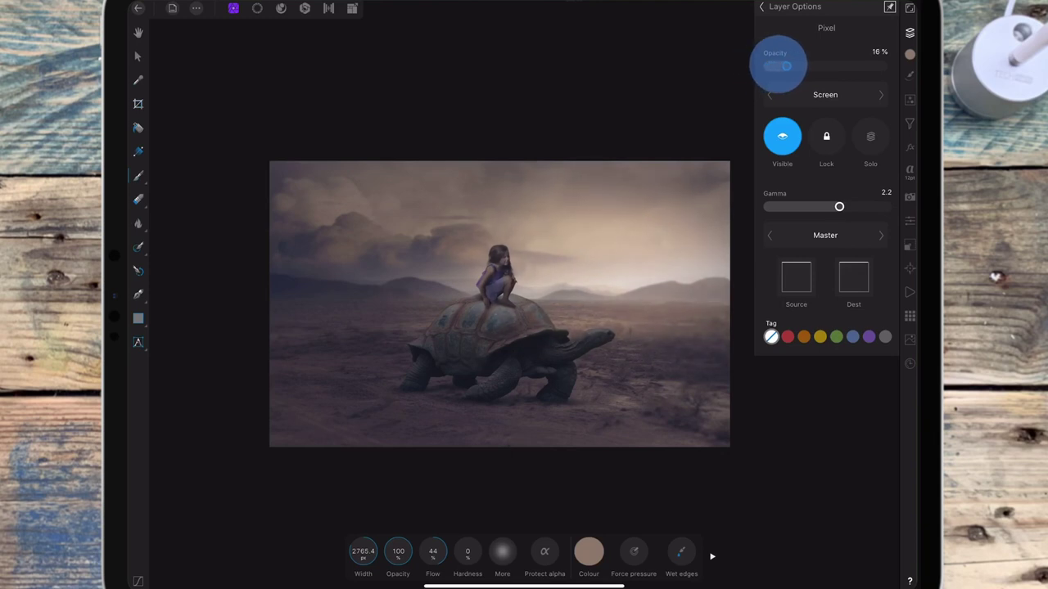
- Stretch the haze layer down and to the left with the Move Tool
left_click(138, 56)
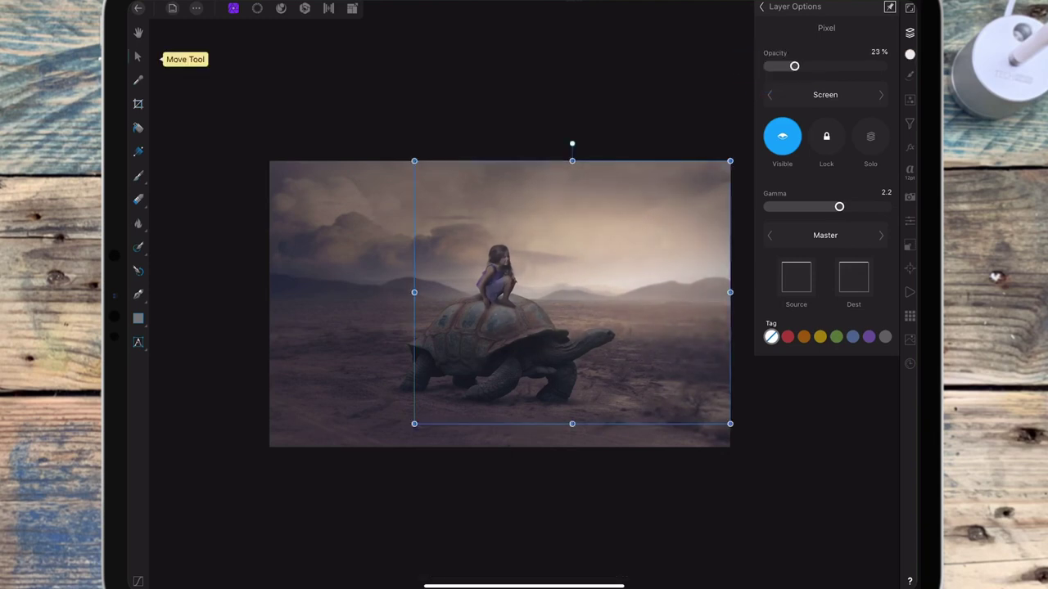
left_click_drag(414, 425, 361, 469)
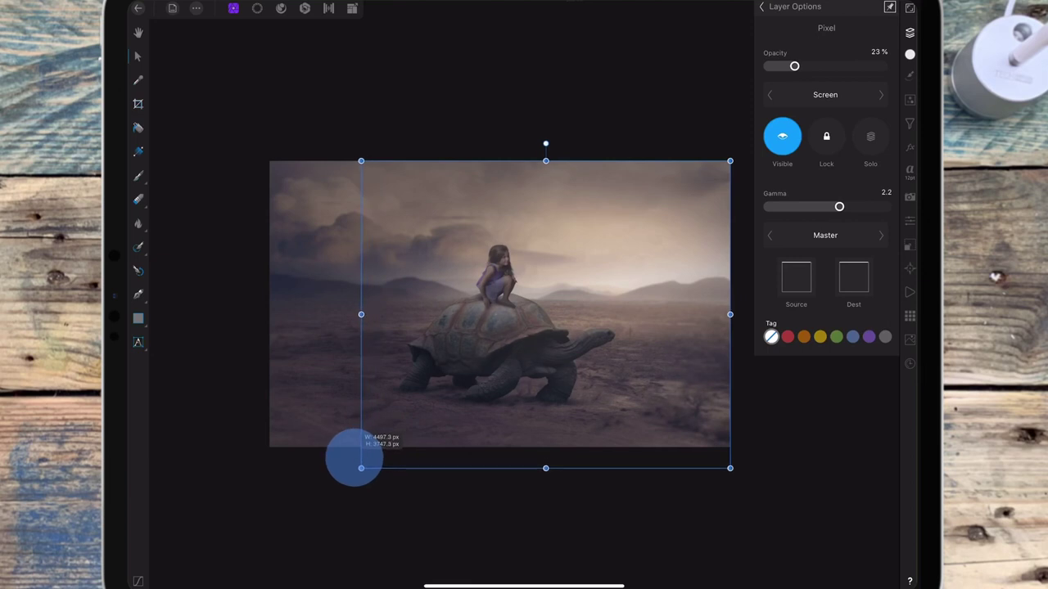
left_click_drag(361, 469, 368, 462)
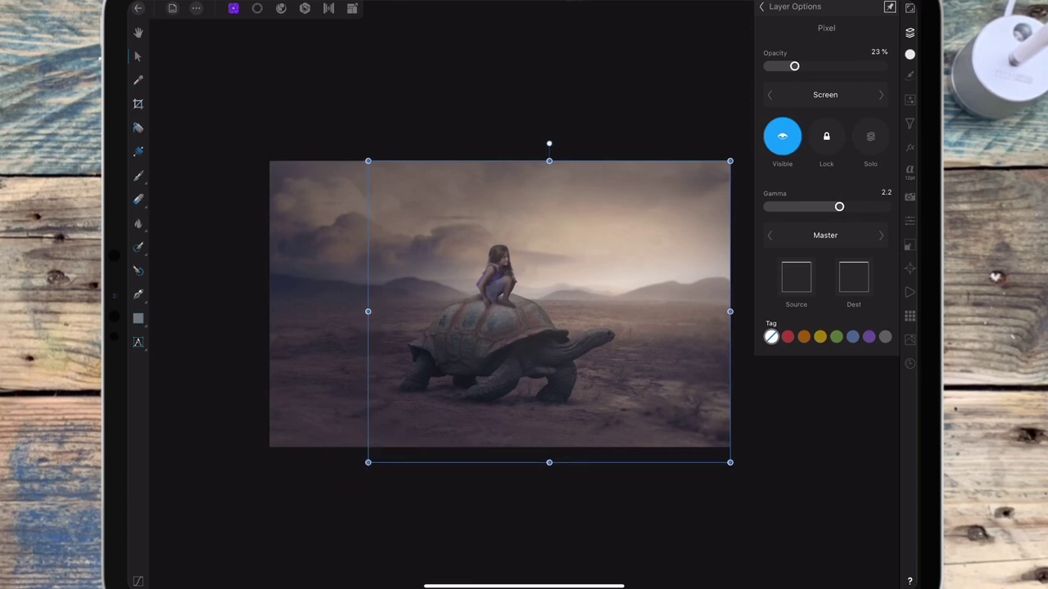
key("ctrl+d")
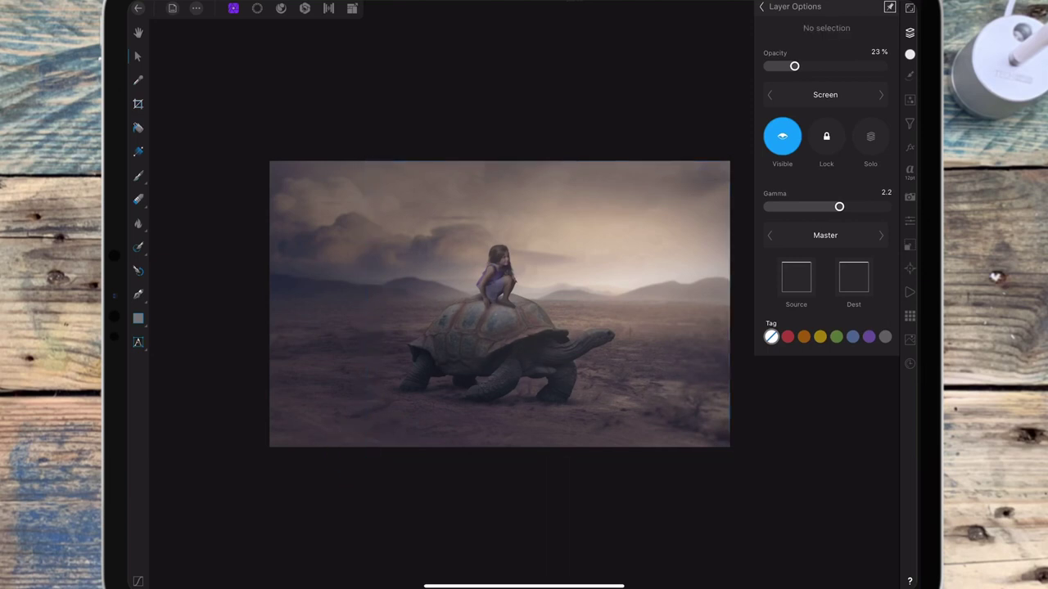
- Hide and show the top two layers to compare, then select the girl's layer
left_click(842, 58)
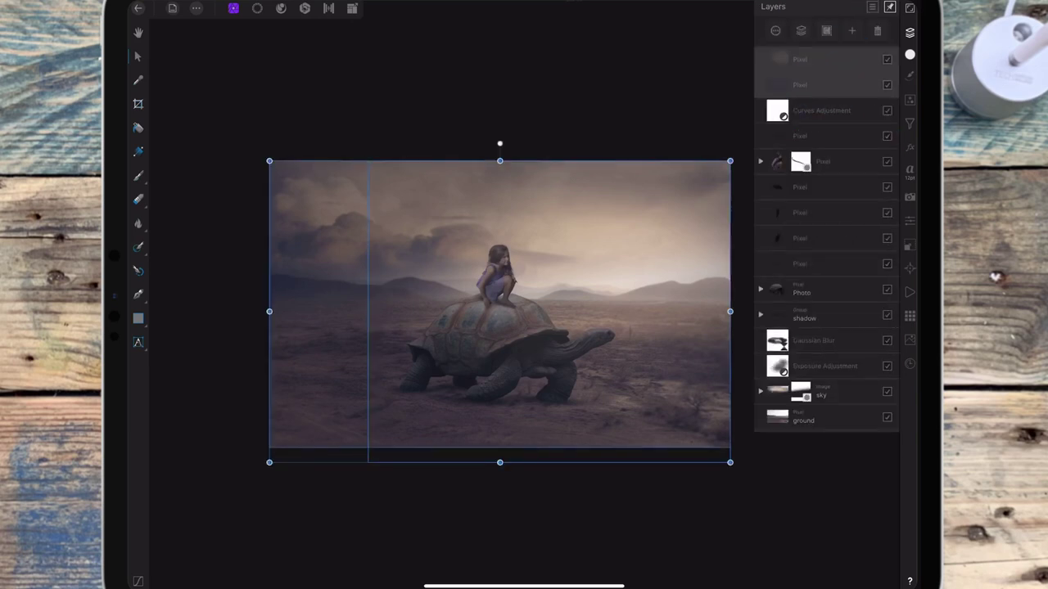
left_click(887, 59)
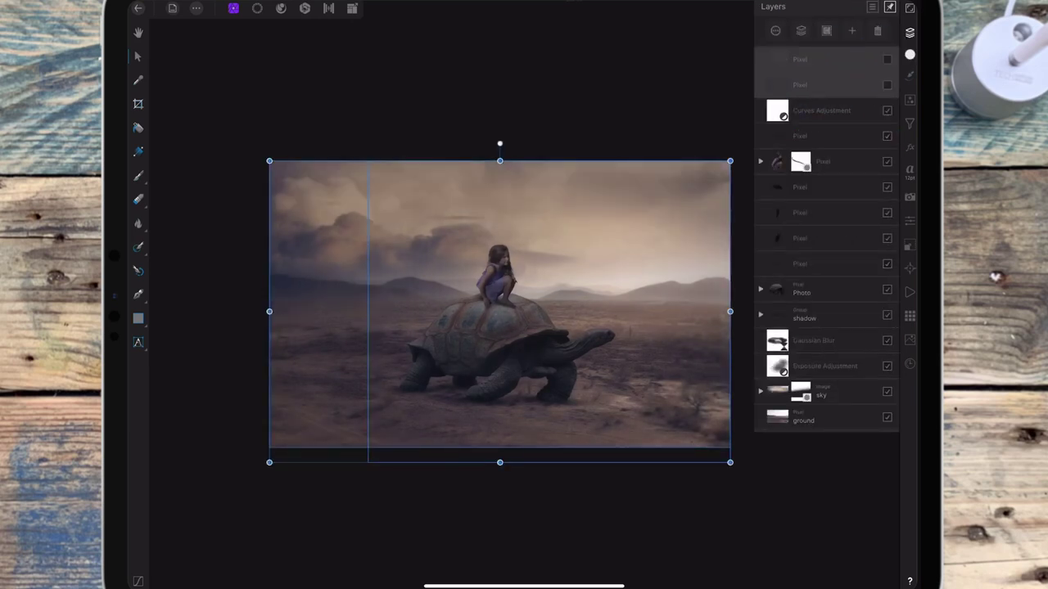
left_click(887, 59)
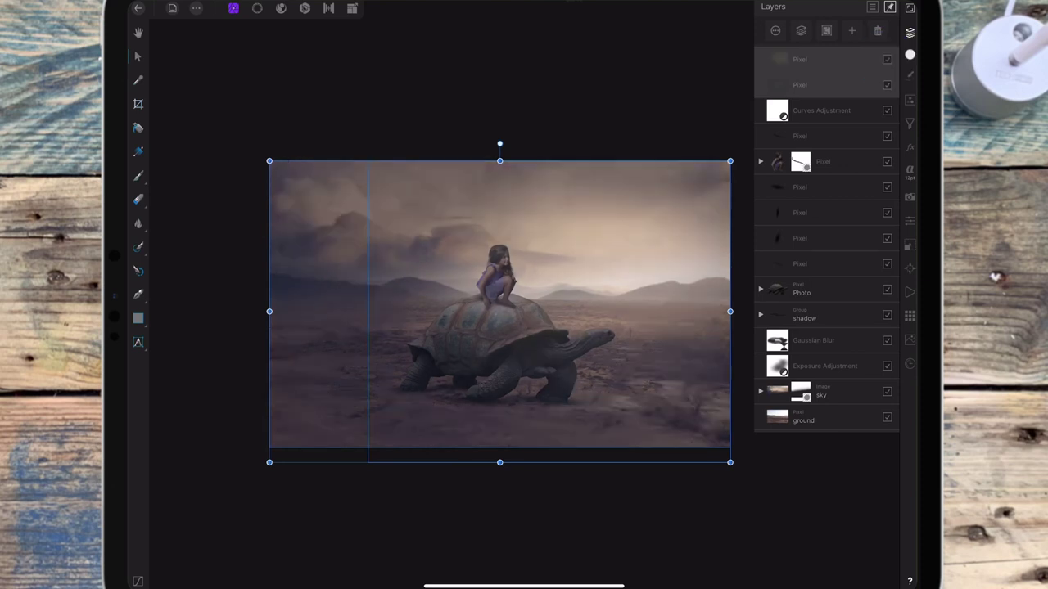
left_click(206, 94)
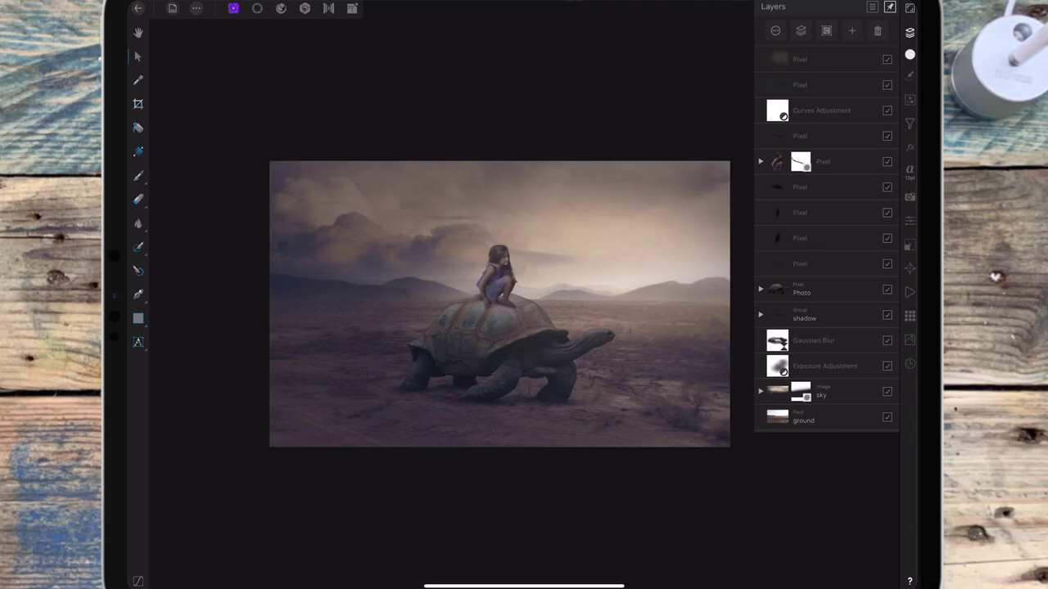
left_click(818, 84)
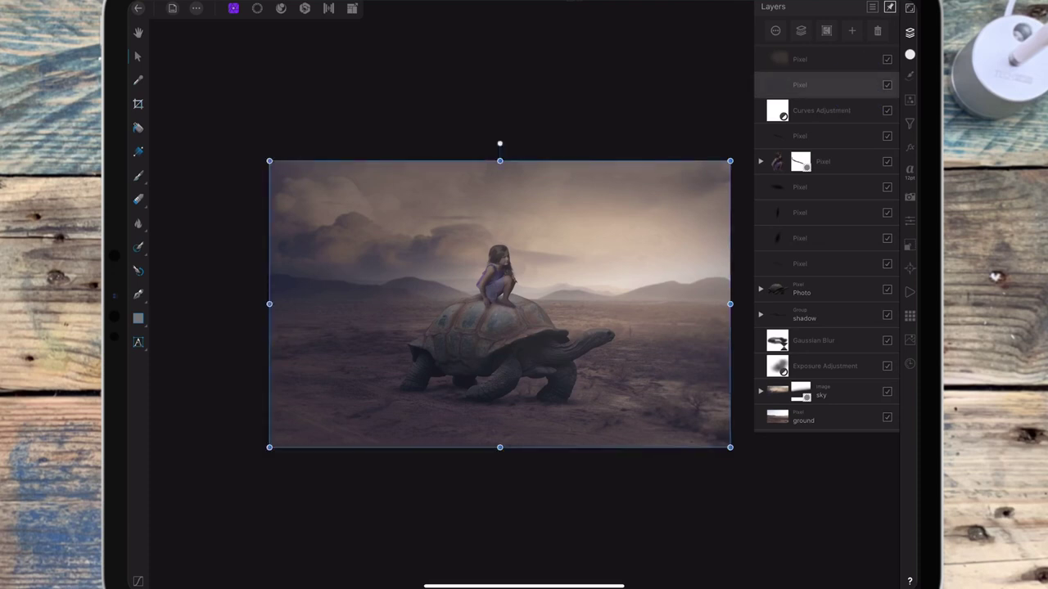
left_click(778, 160)
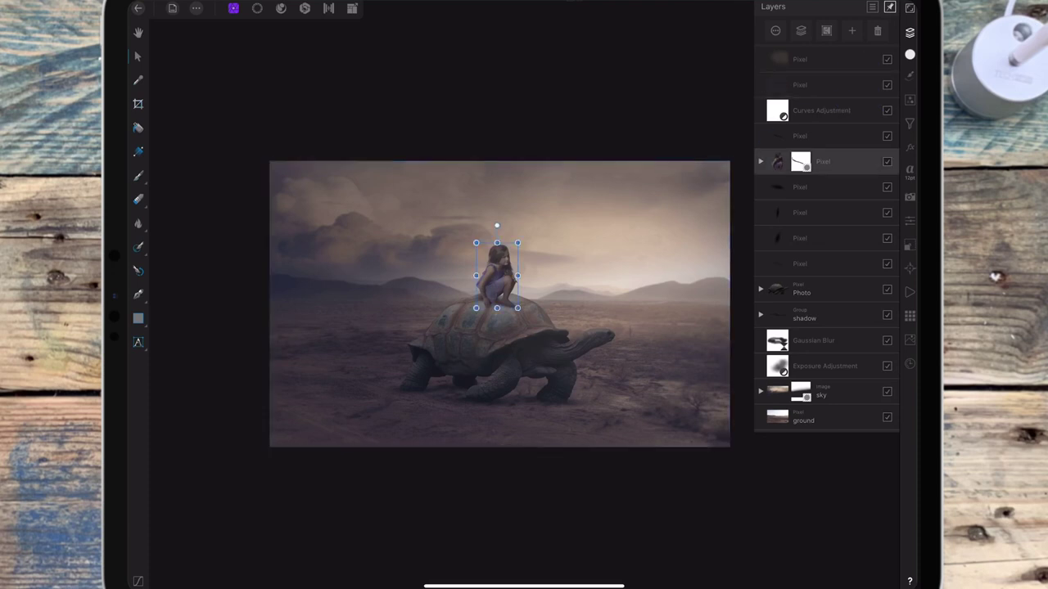
- Burn the girl's legs and the shell to darken them
left_click(138, 222)
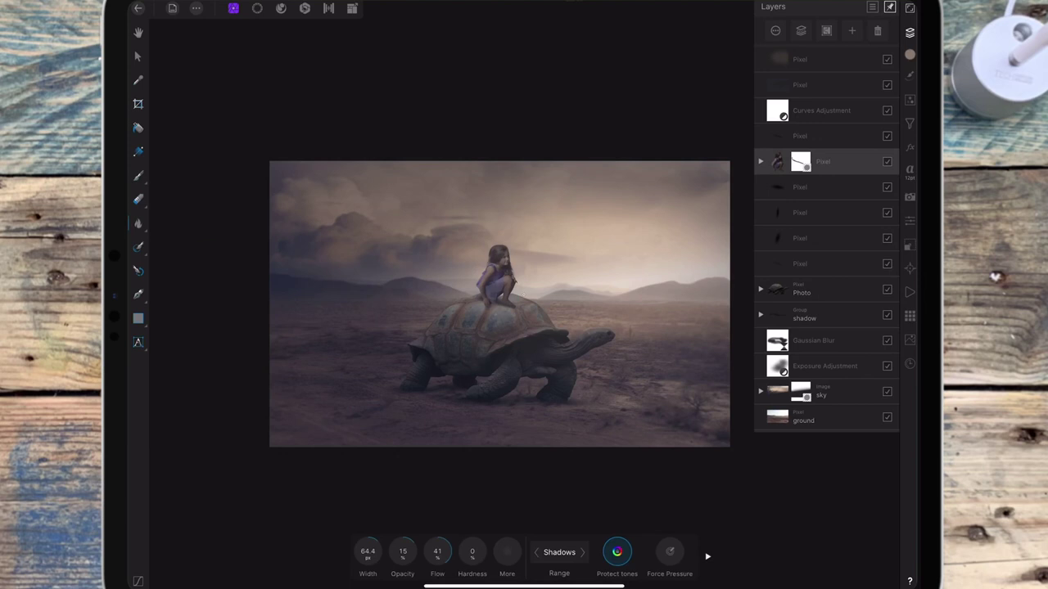
scroll(552, 323, "up", 5)
left_click_drag(370, 551, 522, 401)
left_click_drag(480, 266, 502, 352)
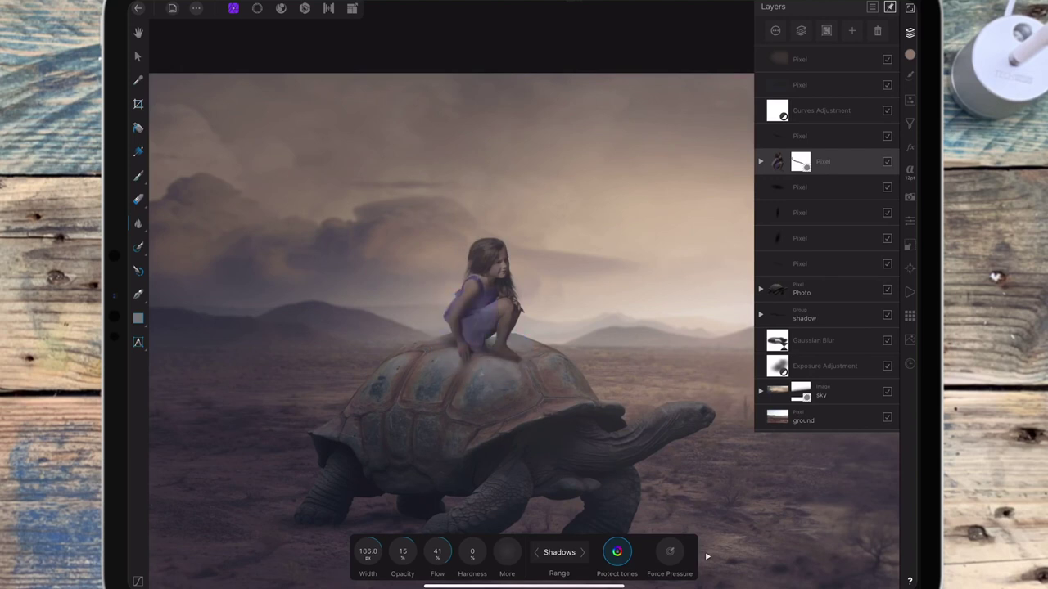
- Dodge the girl's hair, shoulder, legs and shell at 9% strength
left_click(137, 223)
left_click(202, 181)
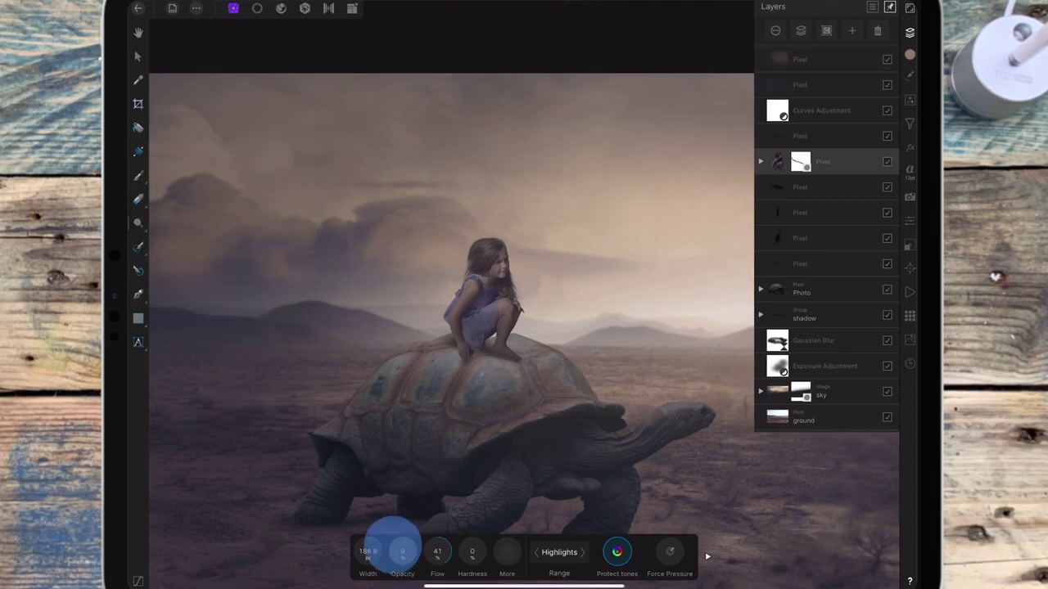
left_click_drag(404, 545, 376, 545)
left_click_drag(496, 262, 512, 282)
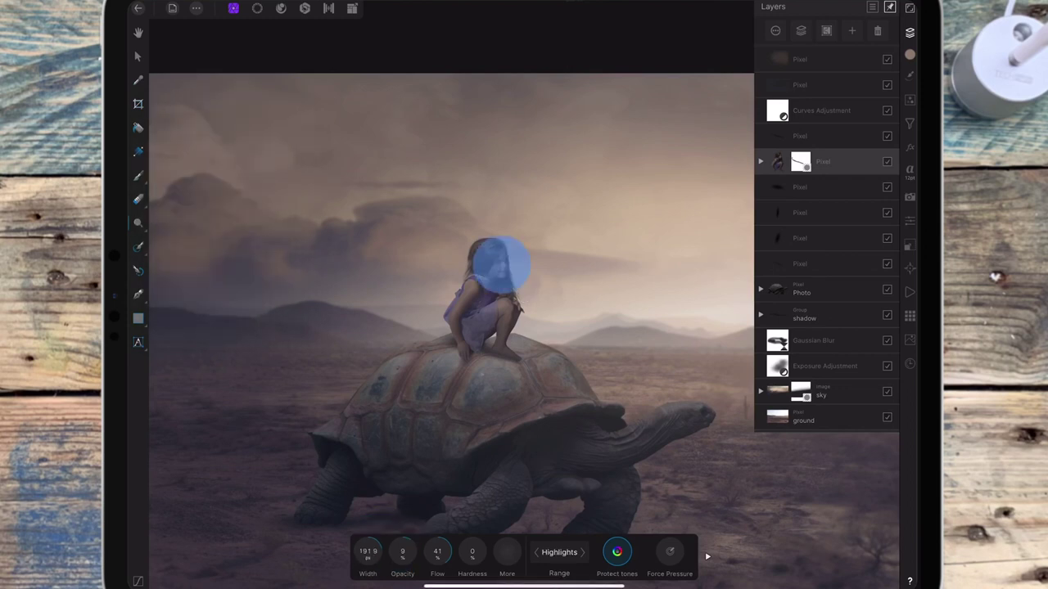
mouse_move(485, 246)
left_mouse_down()
mouse_move(503, 275)
mouse_move(491, 236)
mouse_move(478, 291)
left_mouse_up()
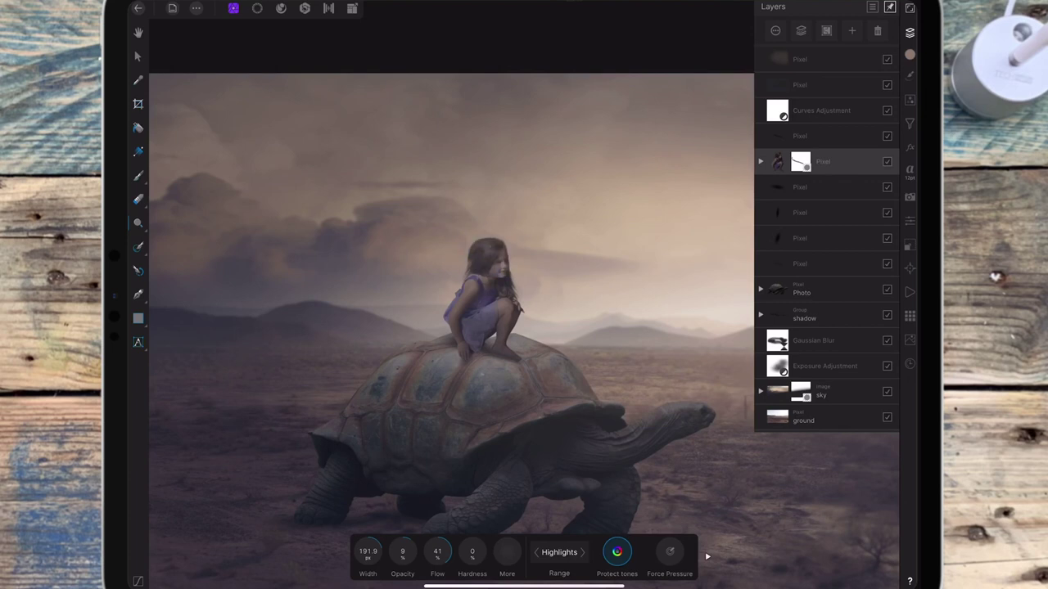
left_click_drag(501, 342, 514, 366)
left_click(521, 302)
left_click(496, 250)
left_click_drag(486, 251, 482, 271)
scroll(618, 262, "down", 3)
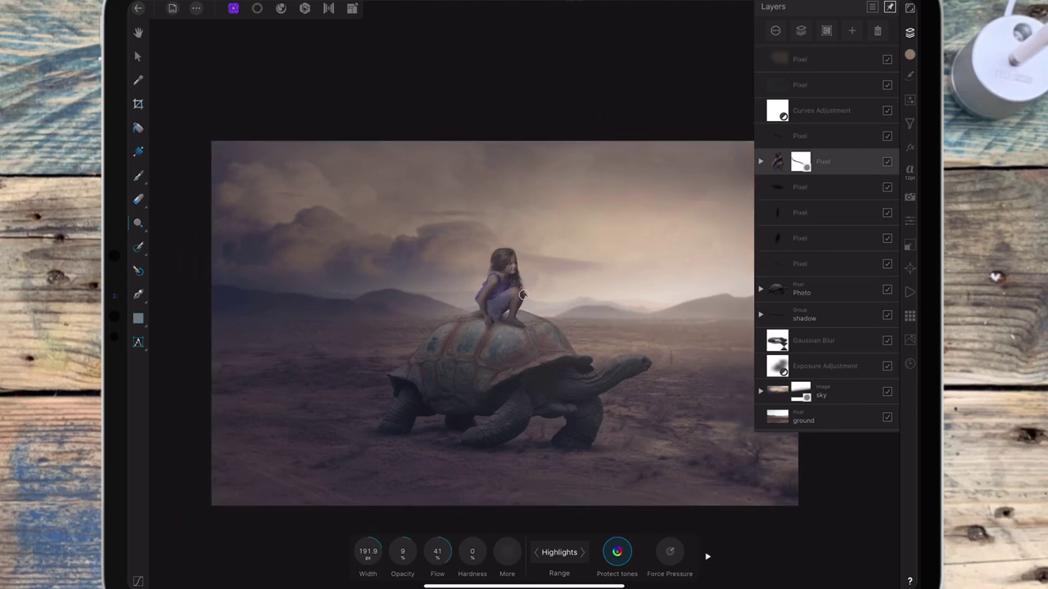
- Burn the Shadows range across the girl's figure at 15% strength
left_click(138, 222)
left_click(199, 159)
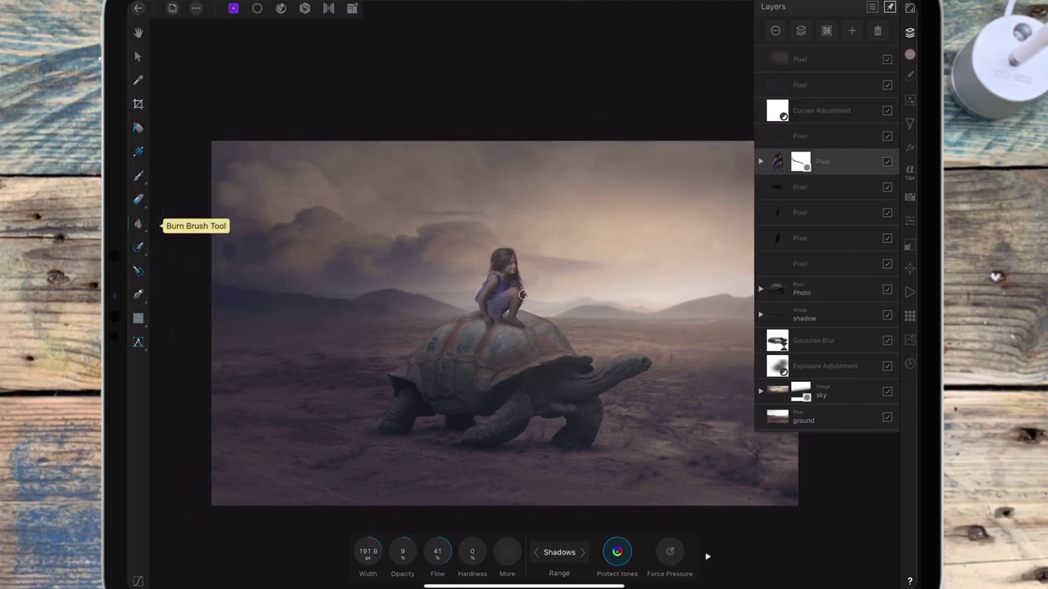
scroll(581, 311, "up", 3)
scroll(581, 310, "up", 2)
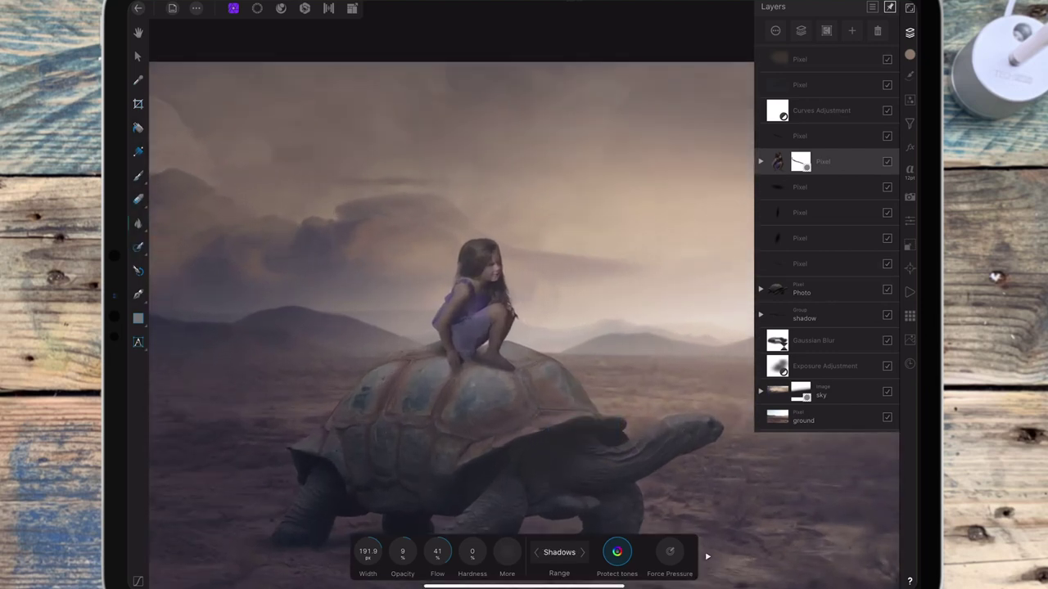
left_click(407, 543)
left_click_drag(410, 543, 418, 544)
left_click(451, 356)
left_click(452, 353)
left_click_drag(441, 331, 512, 370)
left_click(452, 357)
left_click(819, 187)
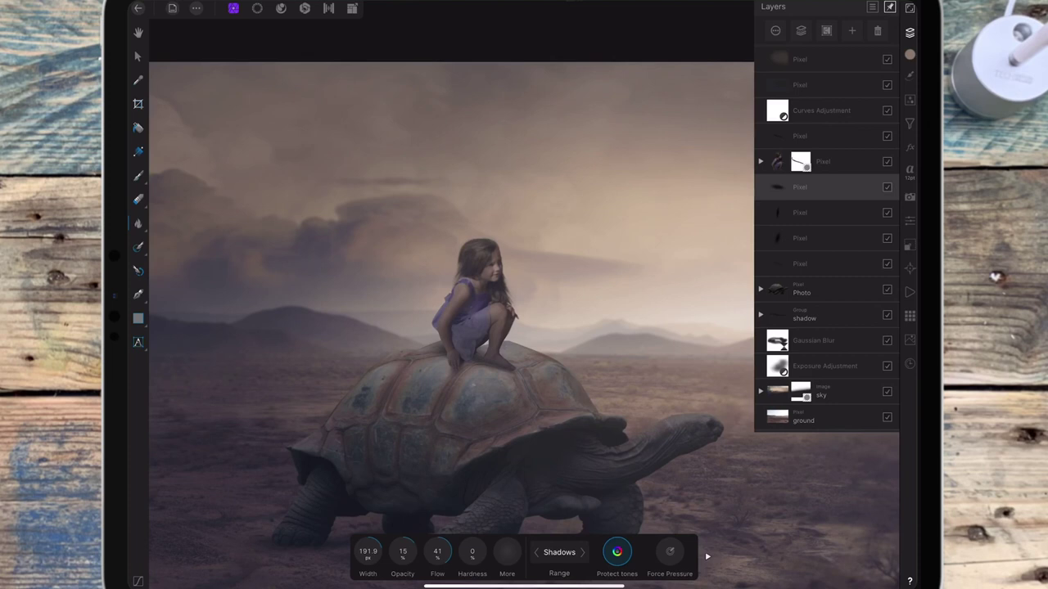
- On a new pixel layer, paint a small black shadow by the girl's feet
left_click(851, 31)
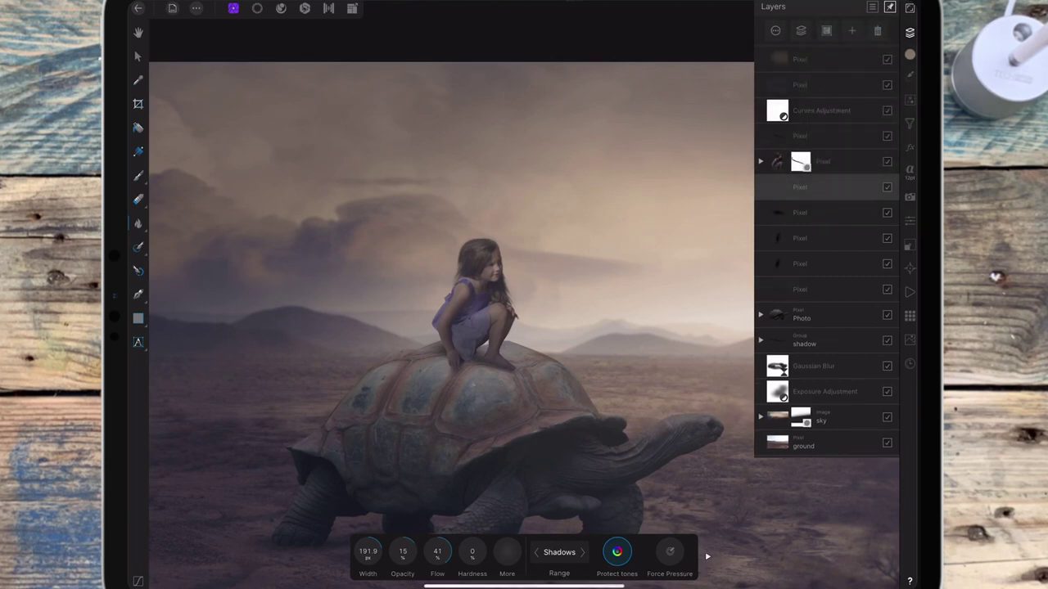
left_click(138, 176)
left_click(588, 551)
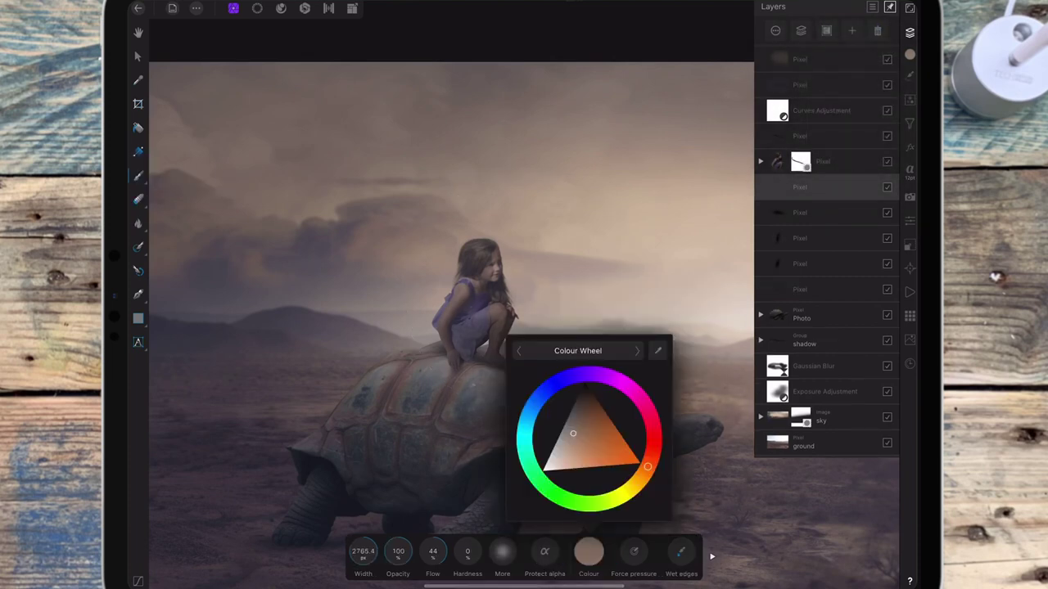
left_click_drag(363, 551, 189, 550)
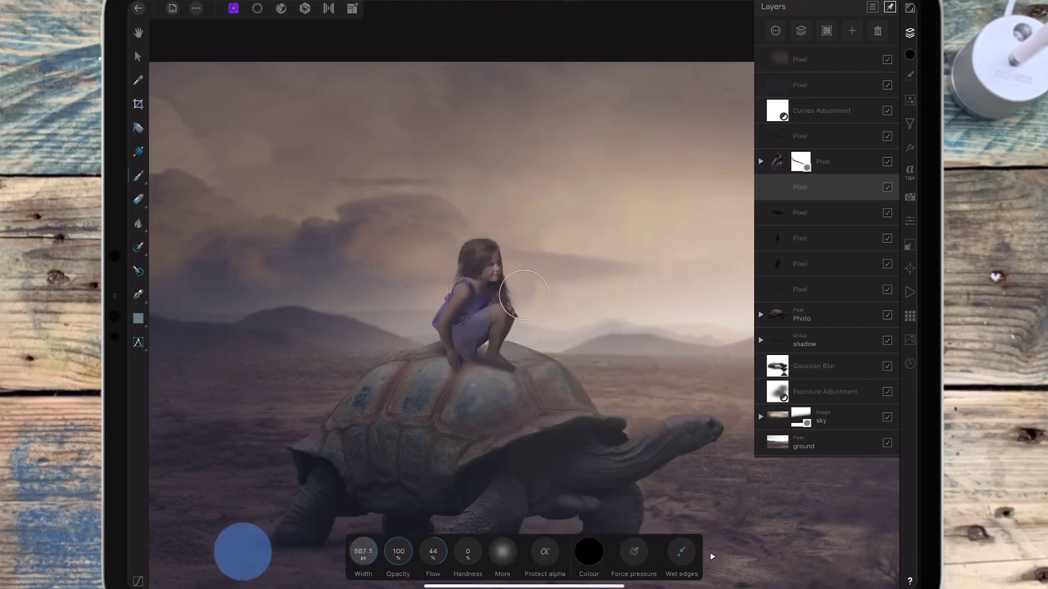
left_click_drag(447, 363, 452, 365)
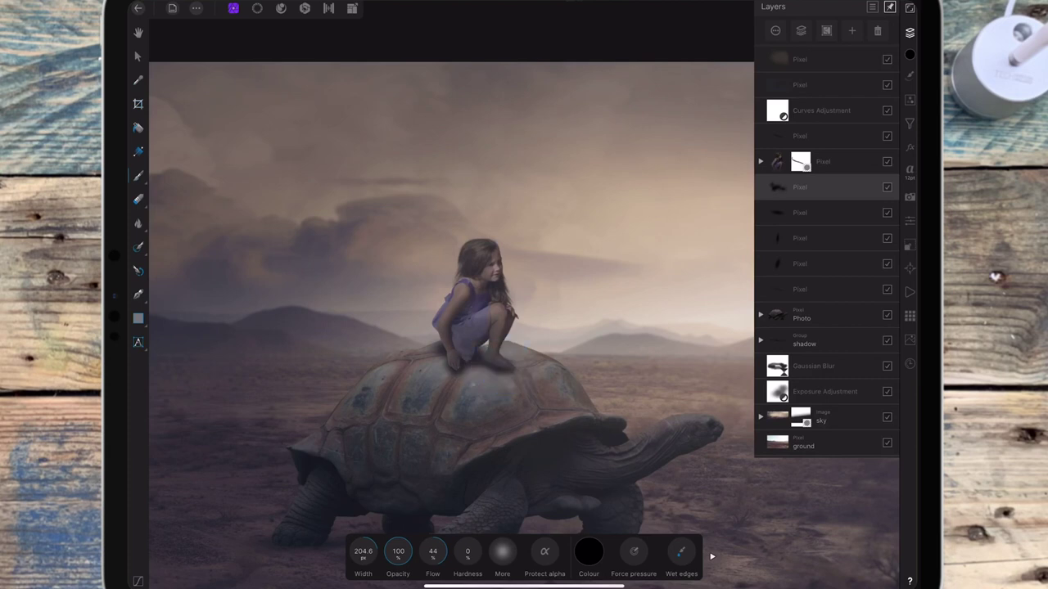
- Fade the shadow layer's opacity to 62%
left_click(799, 186)
mouse_move(874, 69)
left_mouse_down()
mouse_move(827, 66)
mouse_move(839, 65)
left_mouse_up()
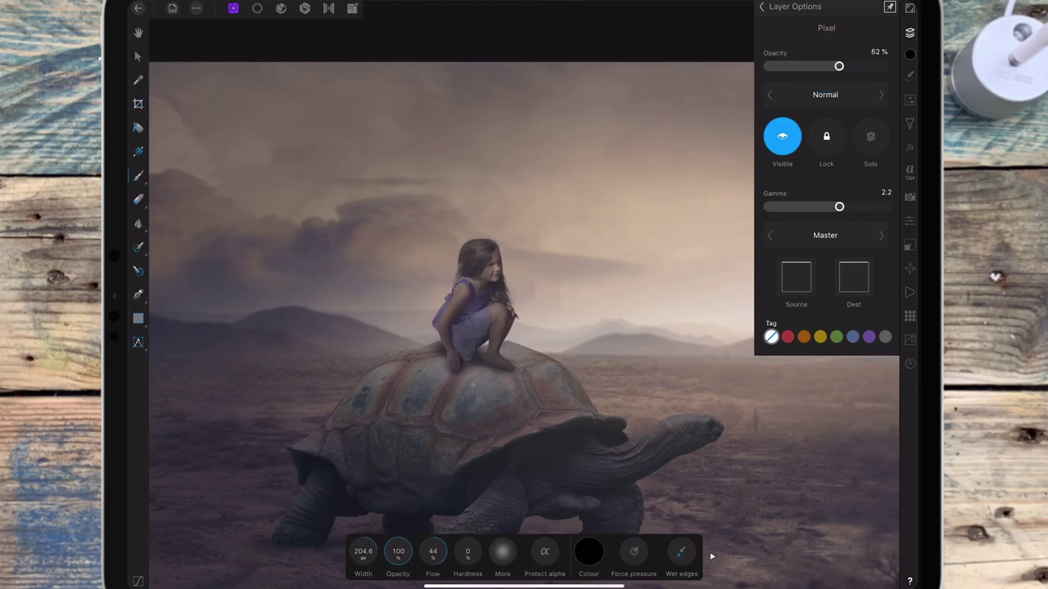
scroll(638, 230, "down", 5)
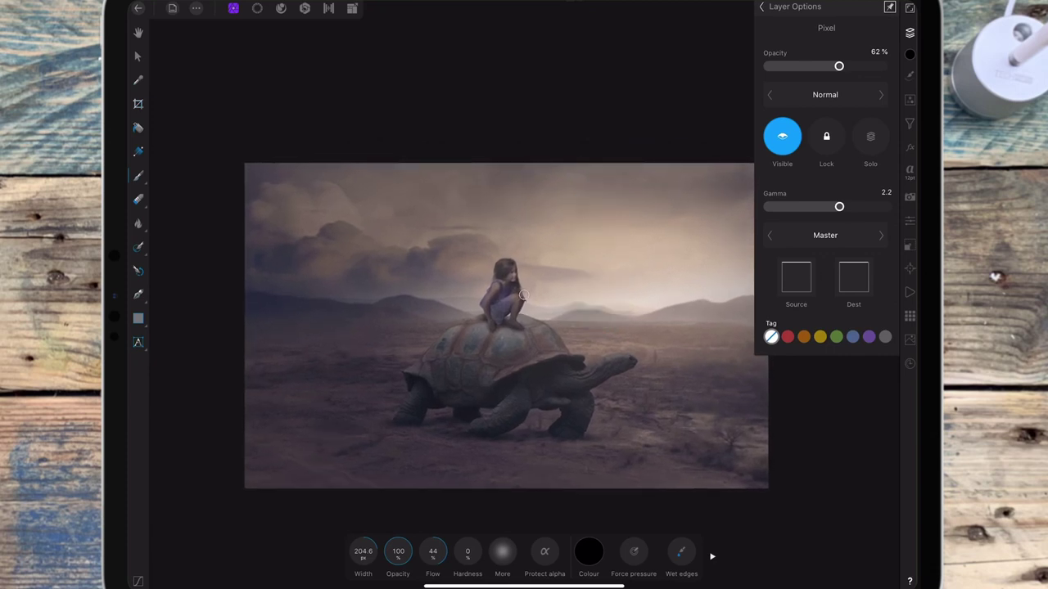
left_click(761, 6)
left_click(910, 32)
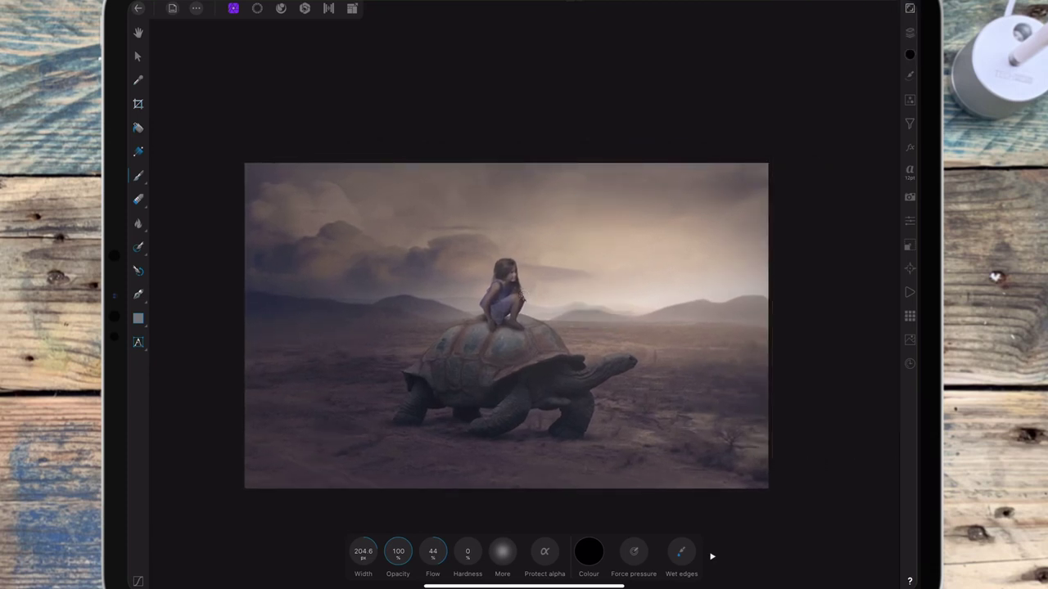
- Add a Brightness/Contrast adjustment nested in the girl's layer so it affects only her
left_click(909, 32)
left_click(843, 163)
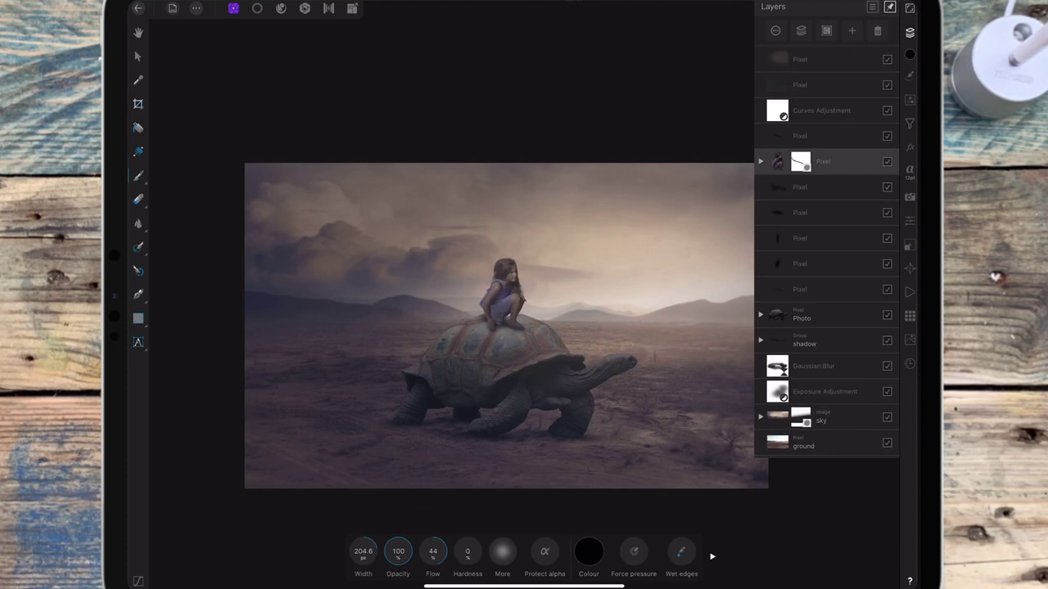
left_click(909, 99)
scroll(838, 361, "down", 1)
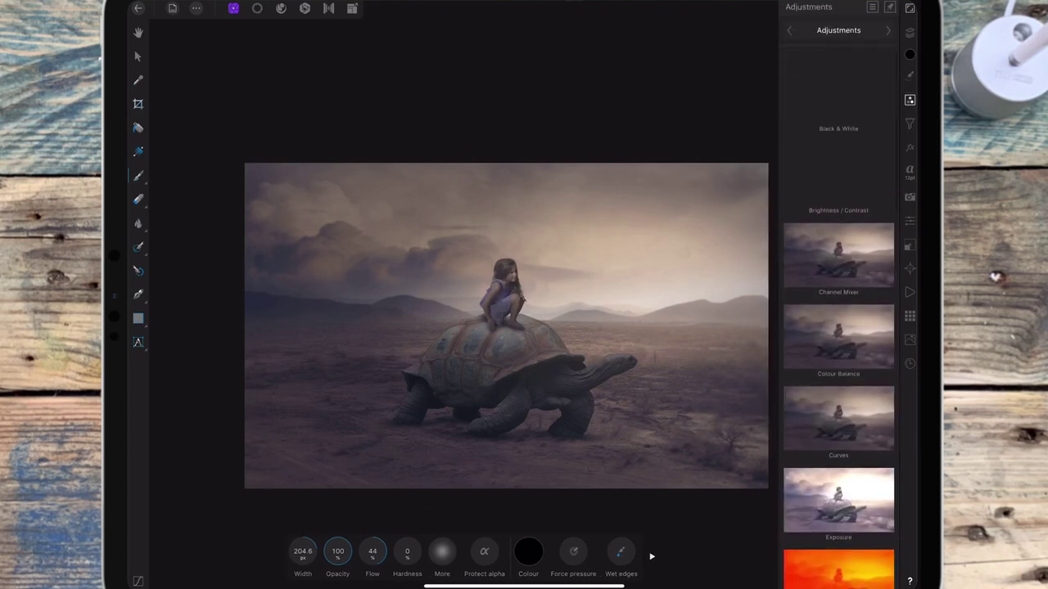
left_click(839, 172)
left_click(910, 32)
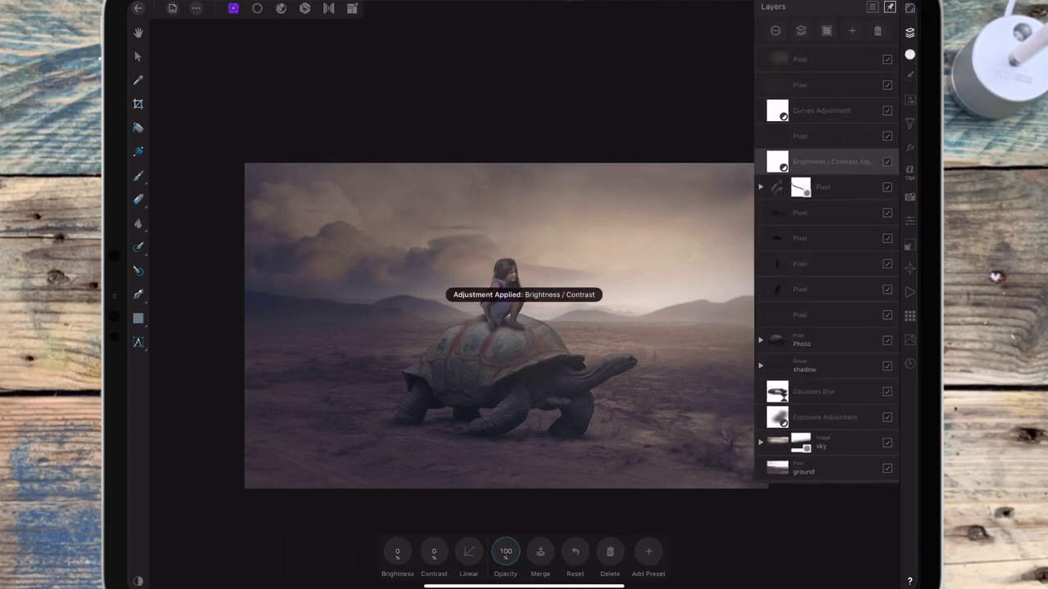
left_click(841, 162)
left_click_drag(841, 162, 859, 188)
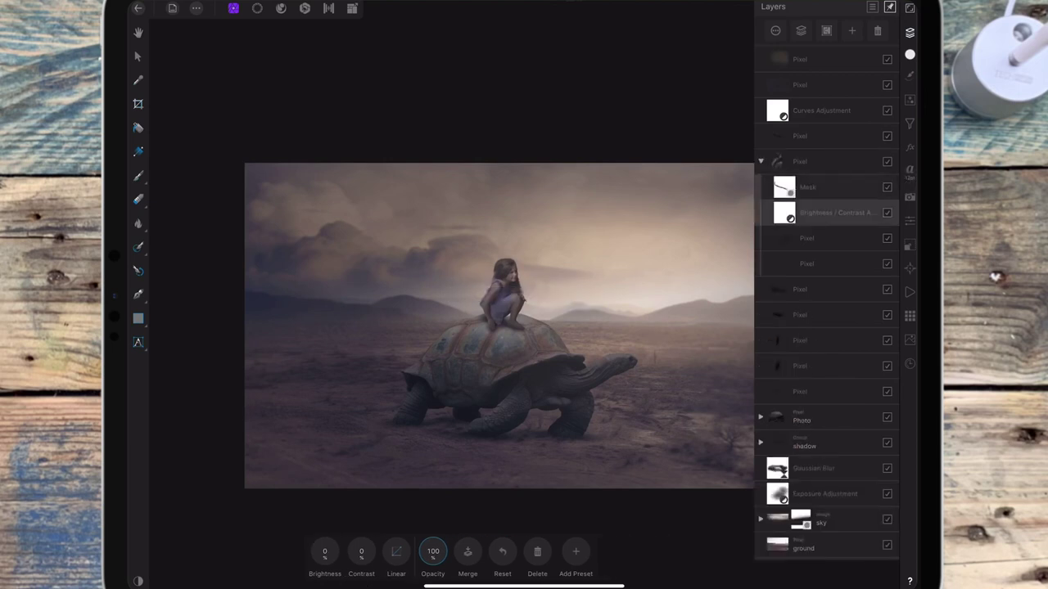
- Set contrast to -6 and brightness to 7, then add an empty pixel layer above
scroll(499, 325, "down", 2)
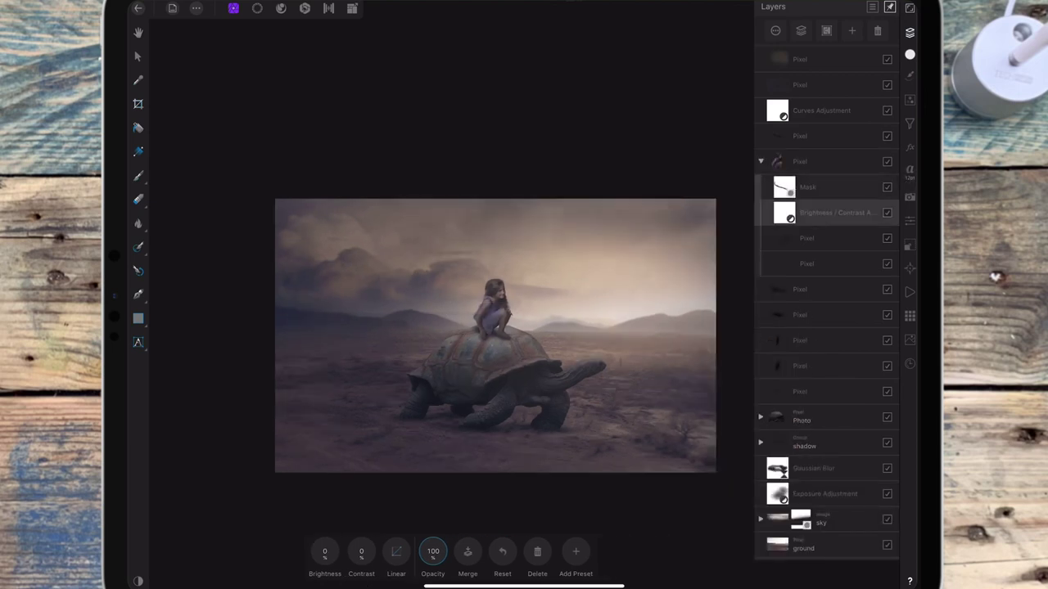
left_click_drag(358, 556, 337, 551)
left_click(327, 551)
left_click(327, 549)
left_click(851, 30)
left_click(818, 69)
- Select the Paint Brush and set it to a small working size
left_click(138, 175)
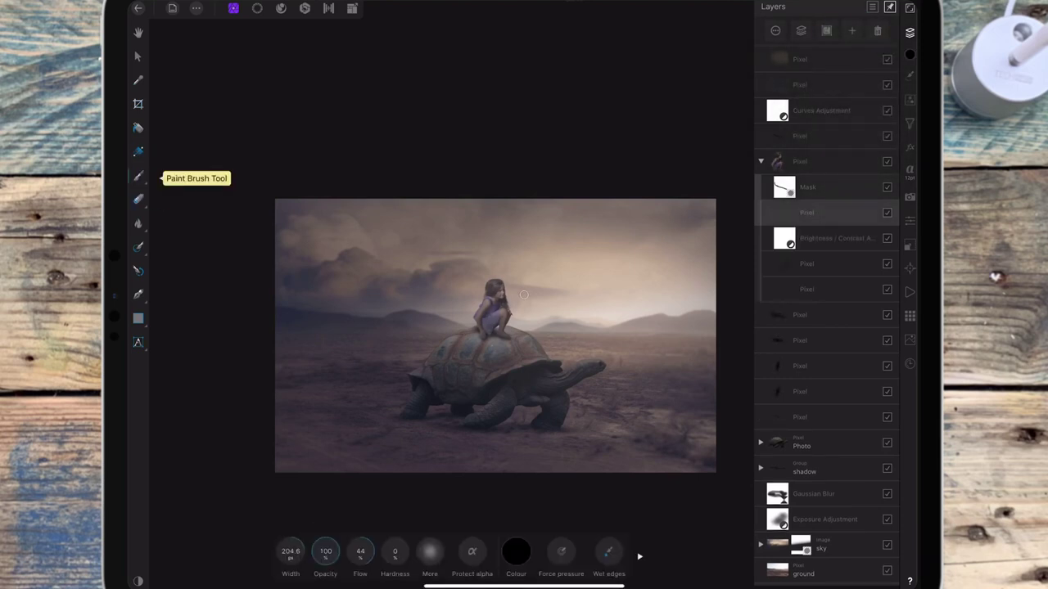
left_click_drag(290, 551, 222, 554)
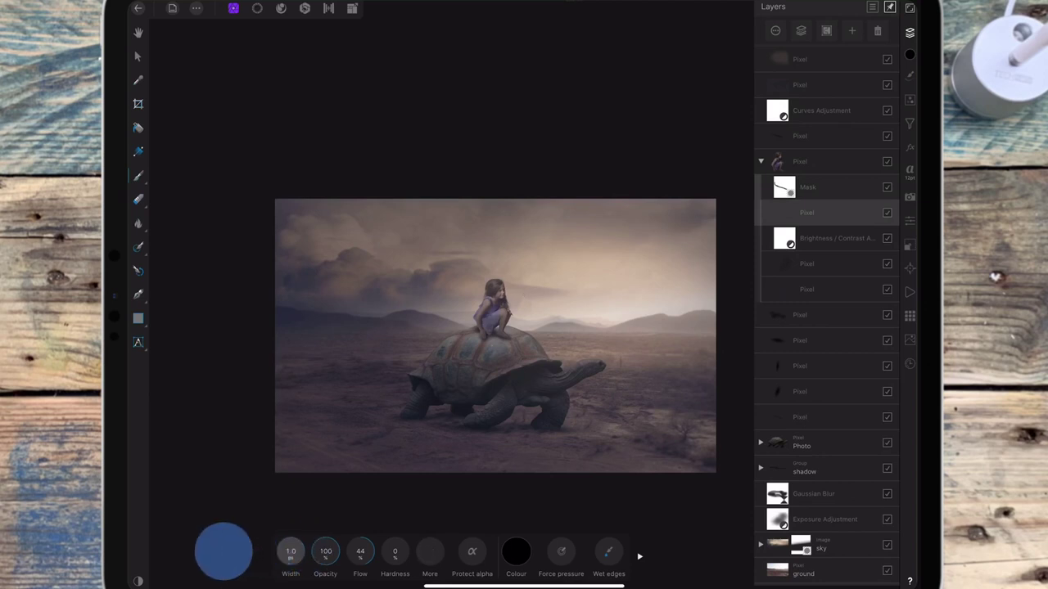
scroll(571, 337, "up", 5)
scroll(571, 336, "up", 3)
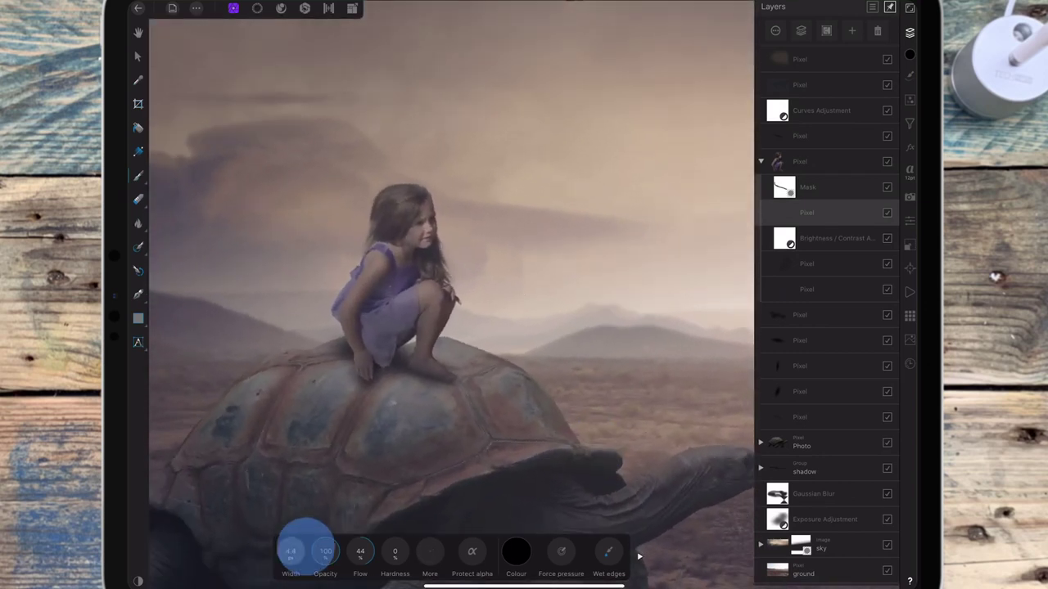
mouse_move(306, 547)
left_mouse_down()
mouse_move(335, 536)
mouse_move(319, 534)
left_mouse_up()
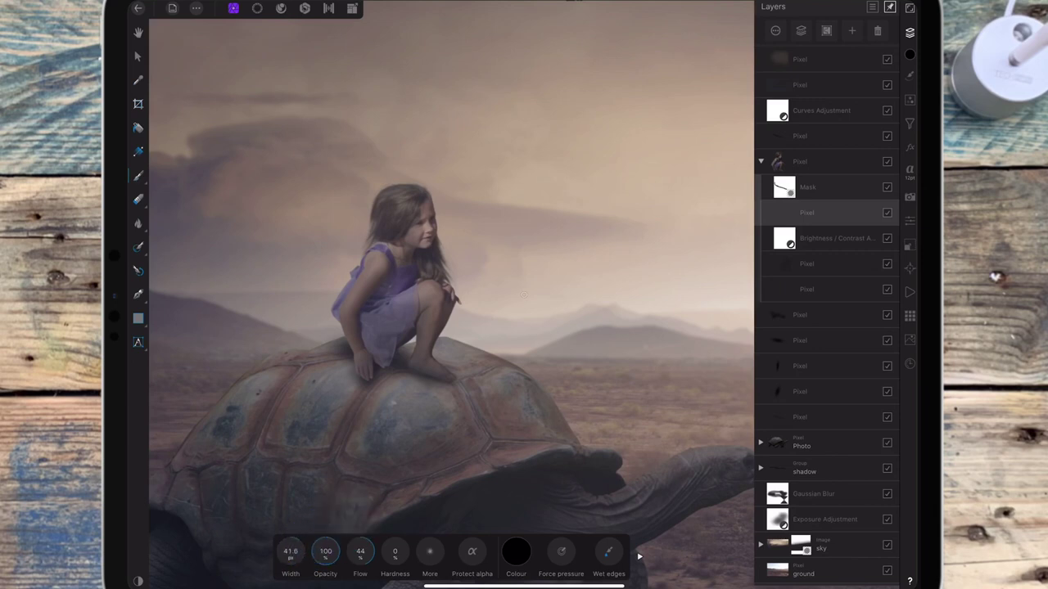
- Dab black shadow on the shell beneath the girl's feet and hand
left_click(368, 379)
left_click(358, 373)
left_click(374, 357)
left_click(372, 374)
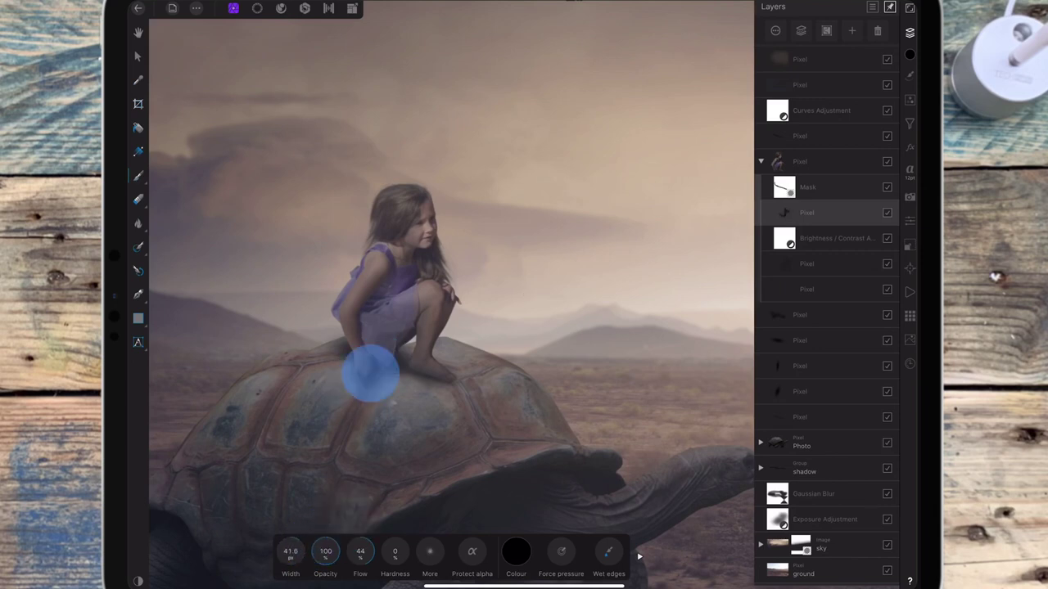
left_click(361, 375)
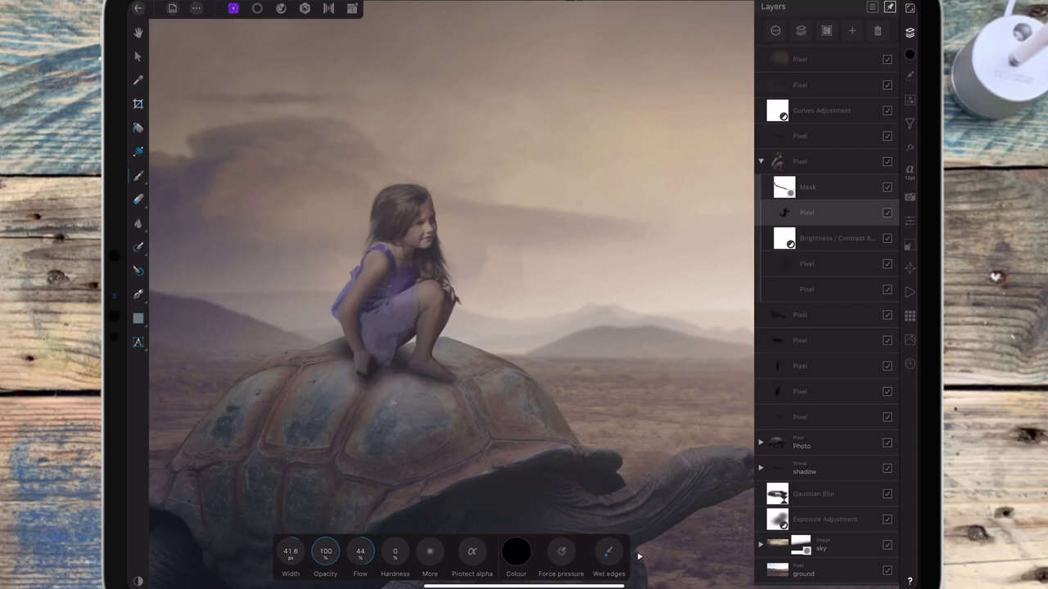
- Lower brush opacity to 81% and deepen the shadow by the girl's feet
left_click_drag(325, 551, 297, 549)
left_click(363, 369)
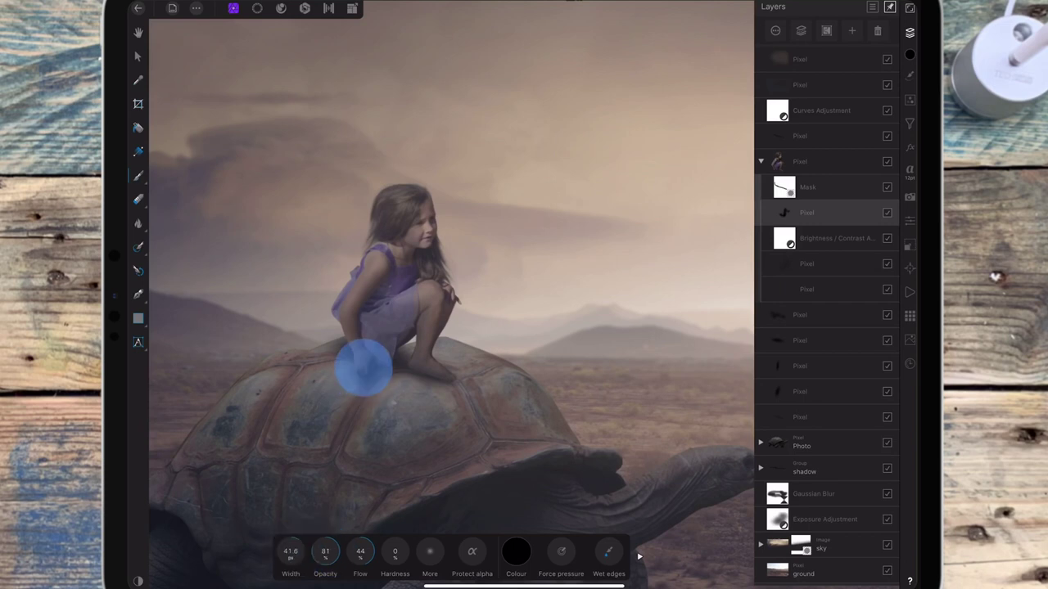
left_click(367, 367)
left_click(373, 353)
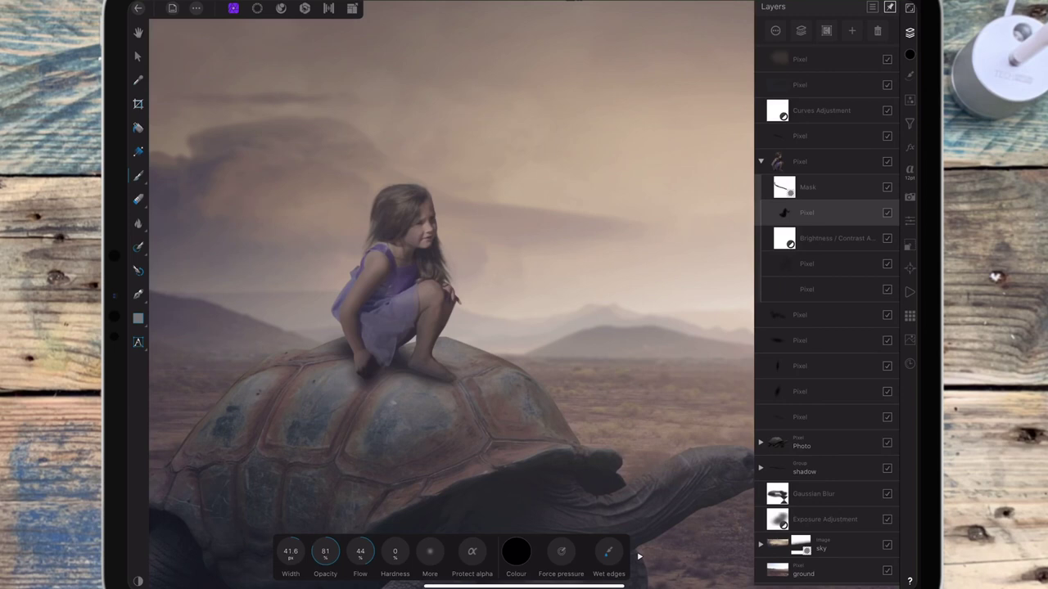
- Set the shadow layer to 21% opacity, dabbing near the knee with a 58% brush
left_click(775, 31)
left_click_drag(870, 65, 818, 69)
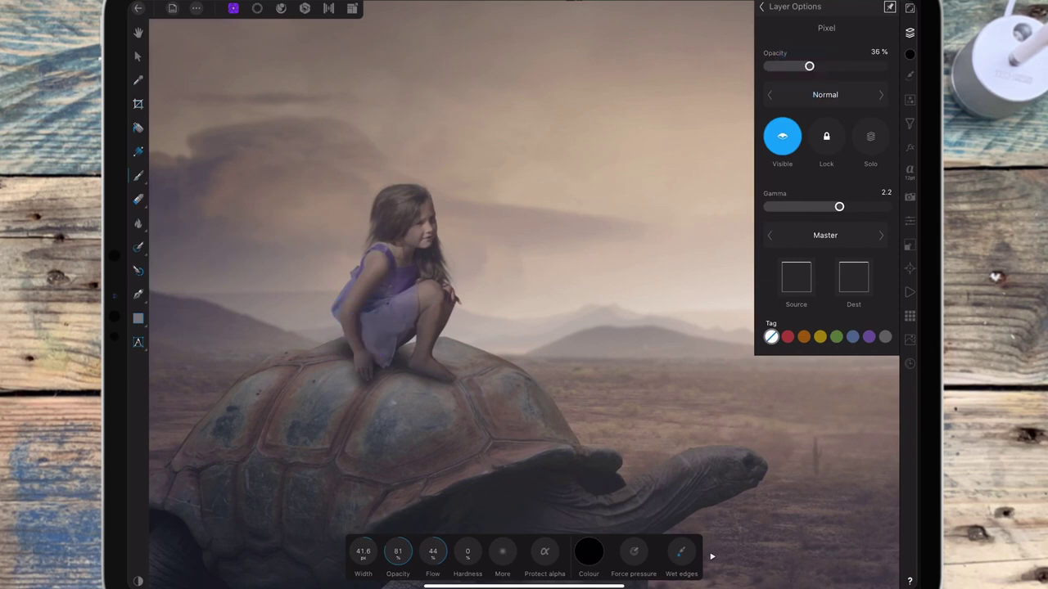
left_click(366, 354)
left_click_drag(398, 551, 375, 551)
left_click_drag(598, 336, 576, 262)
scroll(575, 262, "down", 5)
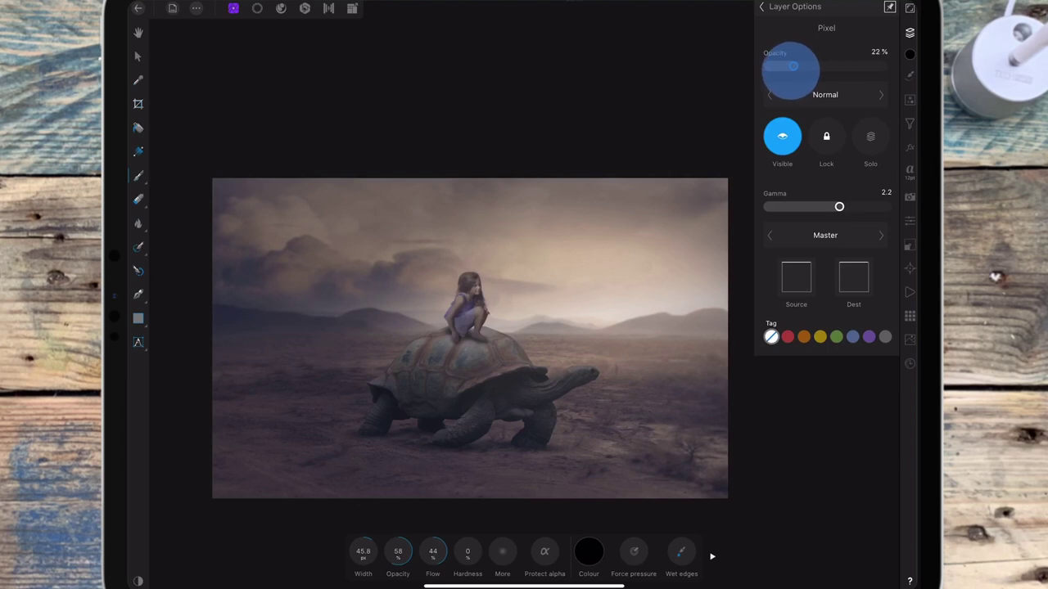
left_click_drag(790, 67, 791, 67)
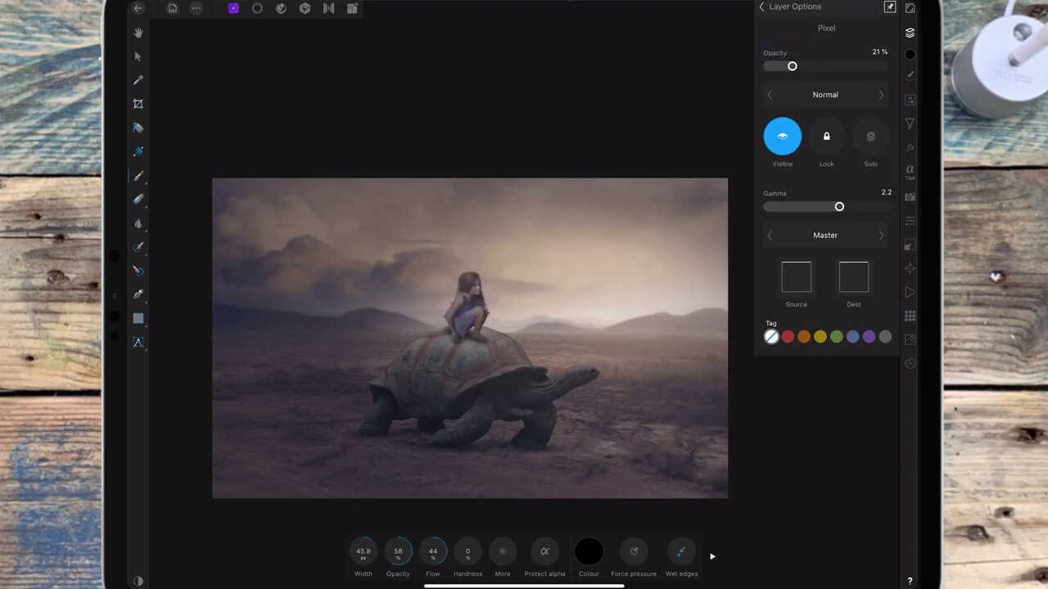
- Paint soft shadow from the girl down onto the shell below her
left_click(473, 299)
left_click(462, 336)
left_click_drag(472, 323, 464, 339)
left_click(461, 333)
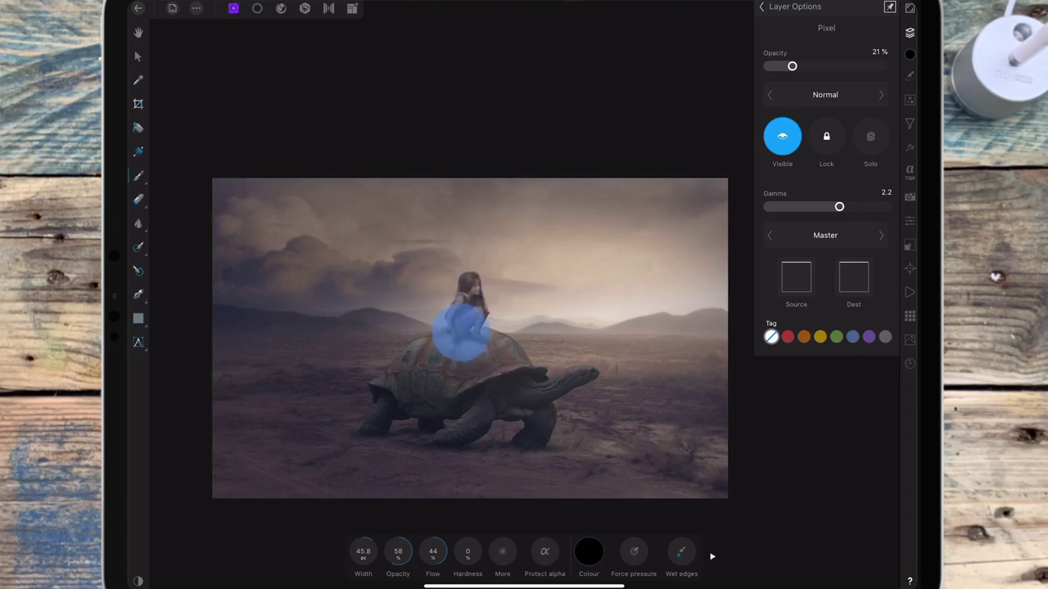
left_click(464, 325)
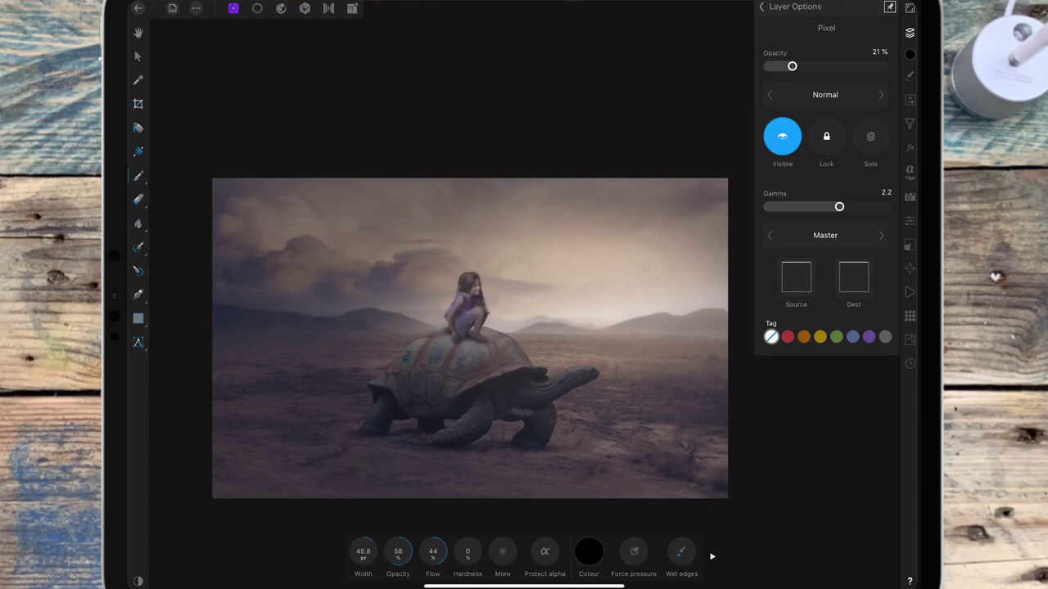
scroll(623, 291, "down", 3)
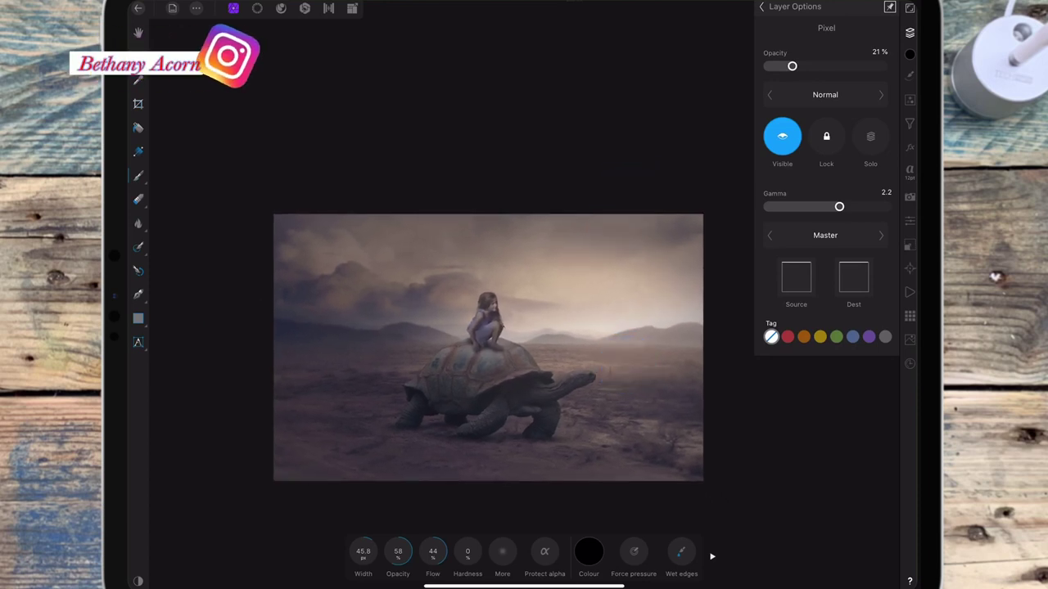
- Leave Layer Options and hide the Layers panel, leaving only the girl-on-tortoise composite visible
left_click(802, 10)
left_click(909, 32)
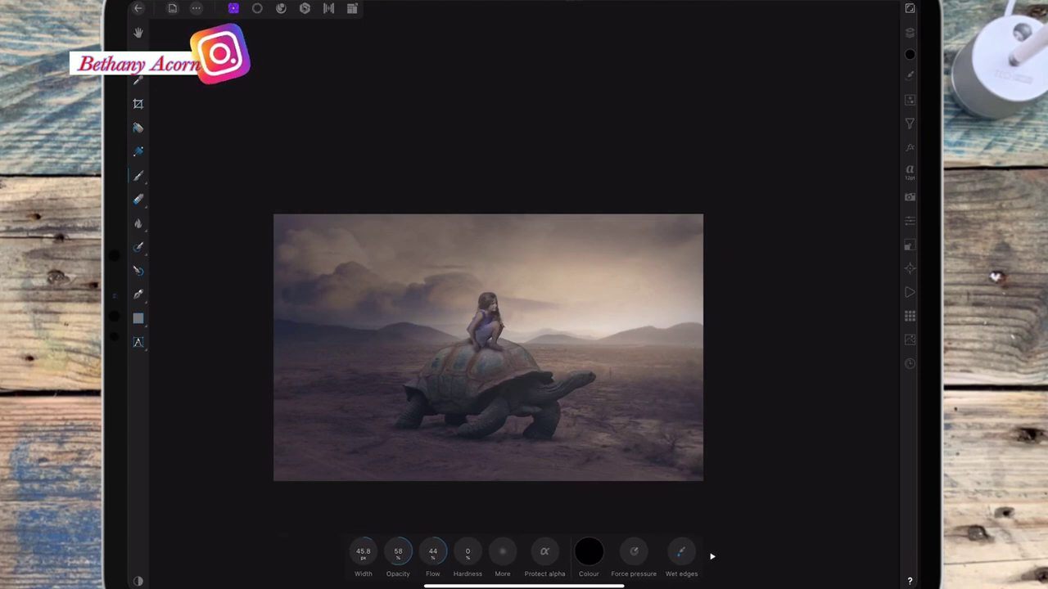
scroll(651, 324, "up", 3)
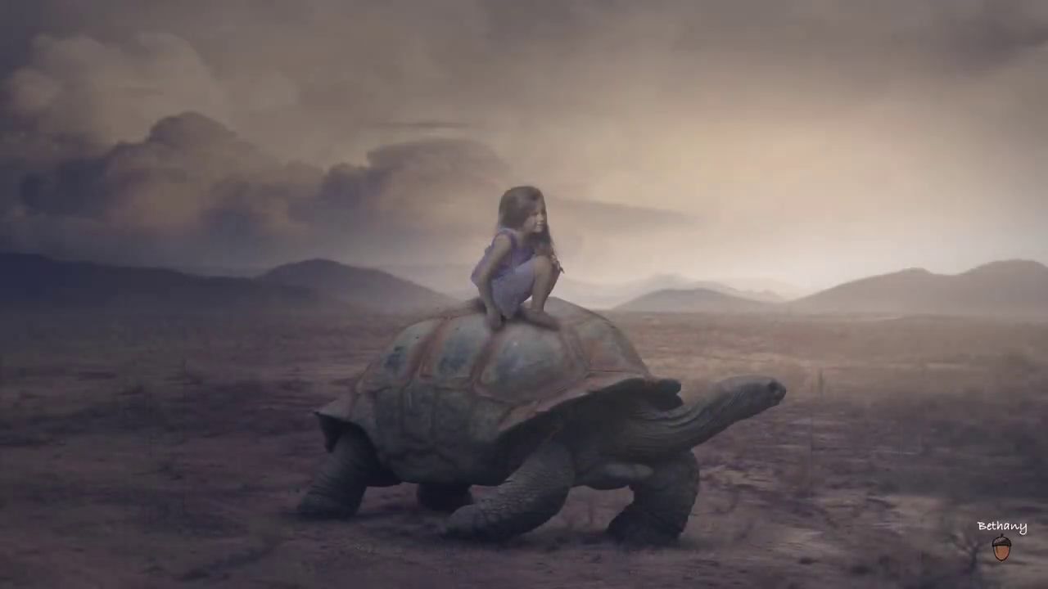